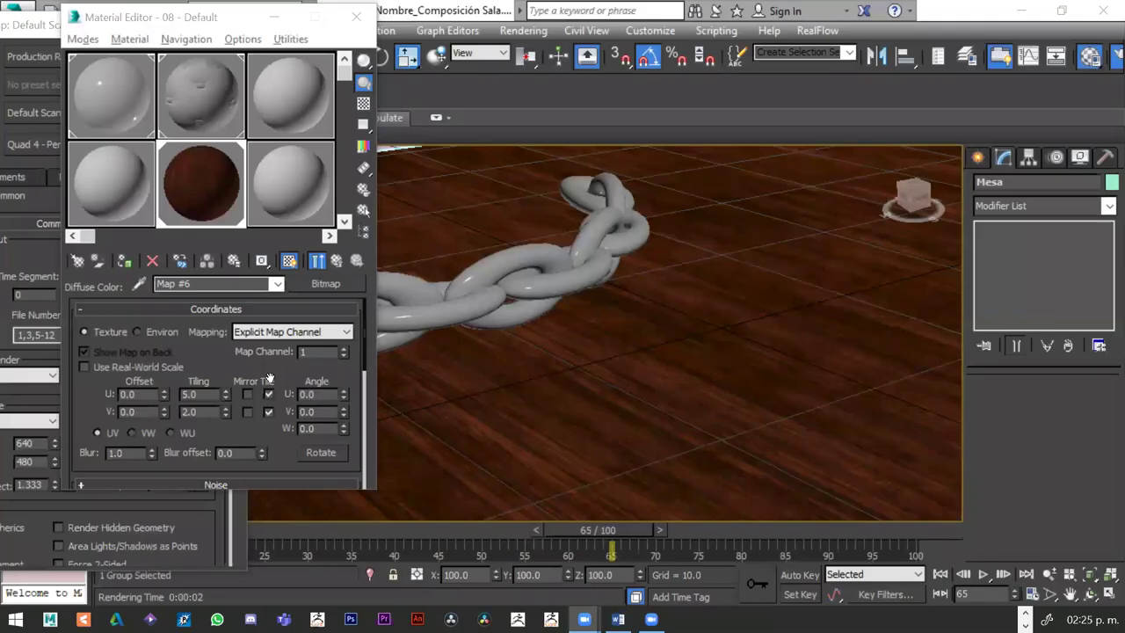
# Set the wood floor bitmap (Map #6) tiling to U 6.3 and V -4.9.
pyautogui.moveTo(225, 411)
pyautogui.mouseDown()
pyautogui.moveTo(238, 414)
pyautogui.moveTo(226, 396)
pyautogui.moveTo(225, 413)
pyautogui.mouseUp()
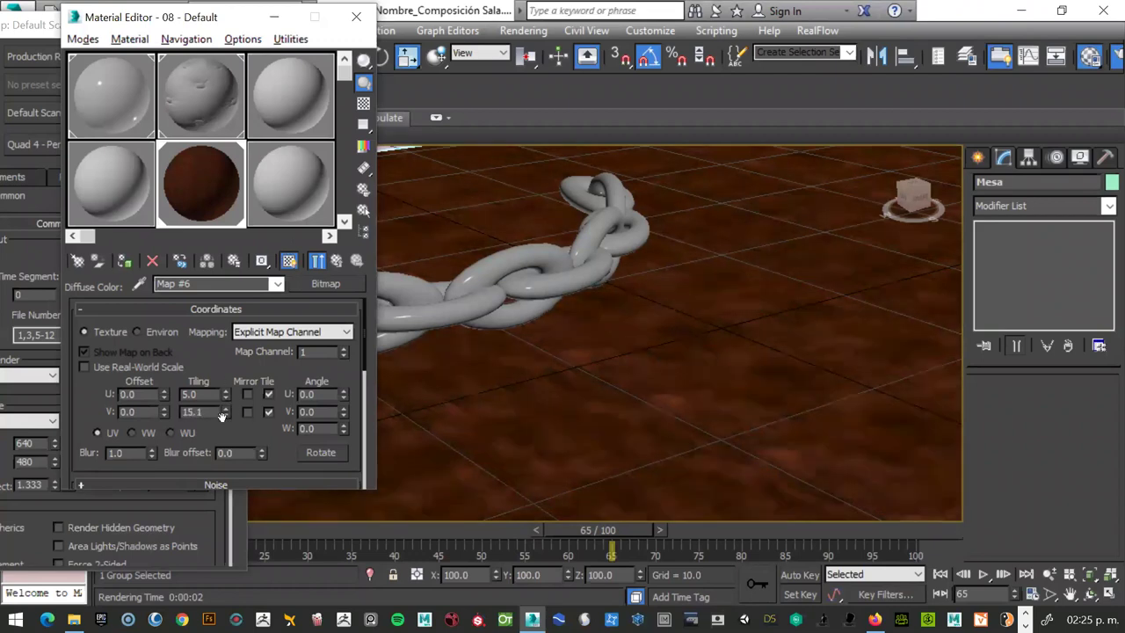
pyautogui.moveTo(226, 339); pyautogui.dragTo(227, 453)
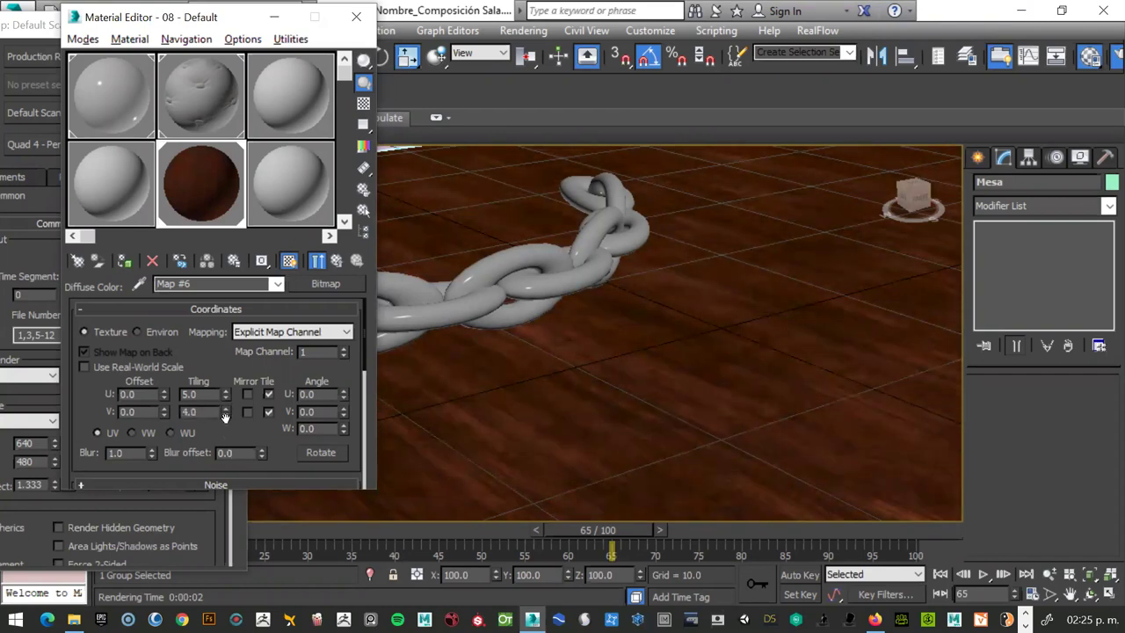
pyautogui.moveTo(225, 410); pyautogui.dragTo(221, 453)
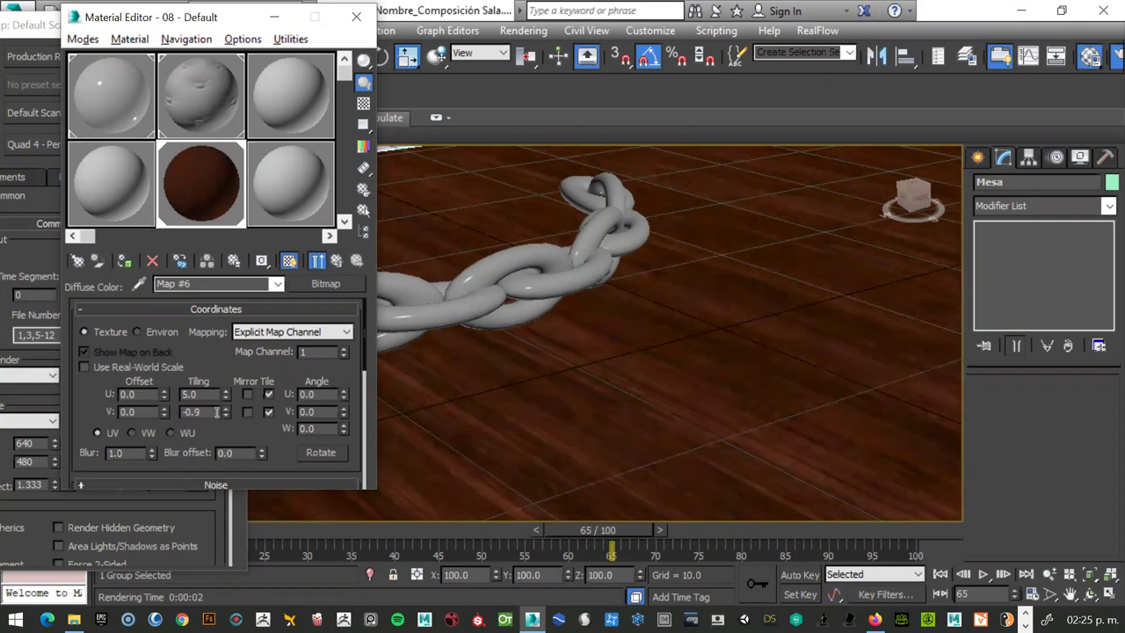
pyautogui.moveTo(226, 414)
pyautogui.mouseDown()
pyautogui.moveTo(235, 490)
pyautogui.moveTo(237, 451)
pyautogui.mouseUp()
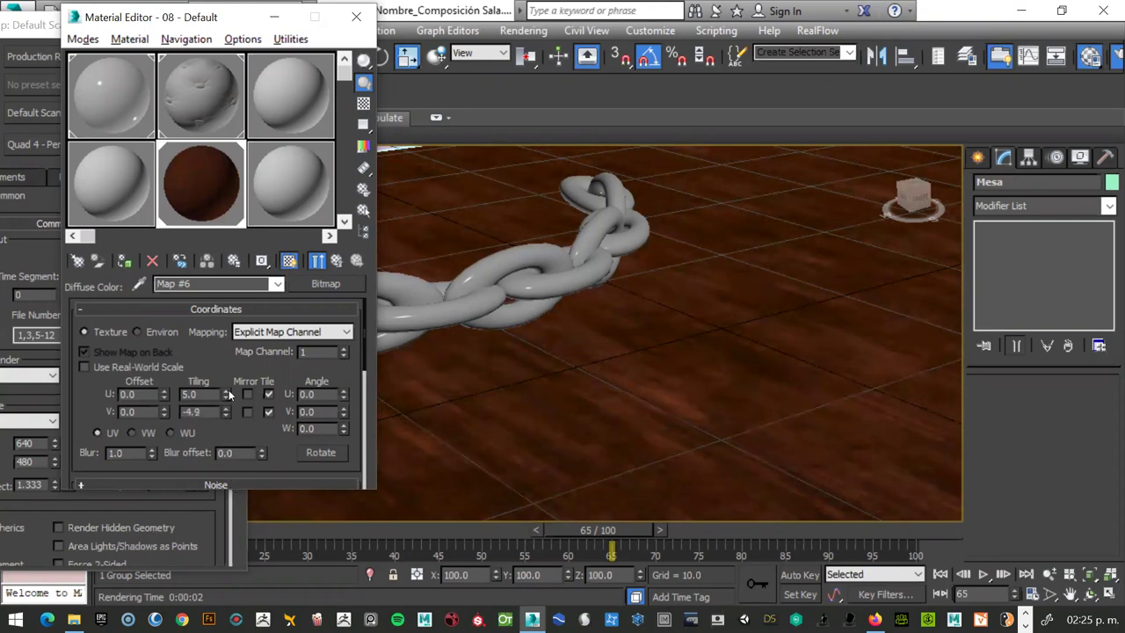
pyautogui.moveTo(226, 394)
pyautogui.mouseDown()
pyautogui.moveTo(242, 378)
pyautogui.moveTo(221, 399)
pyautogui.mouseUp()
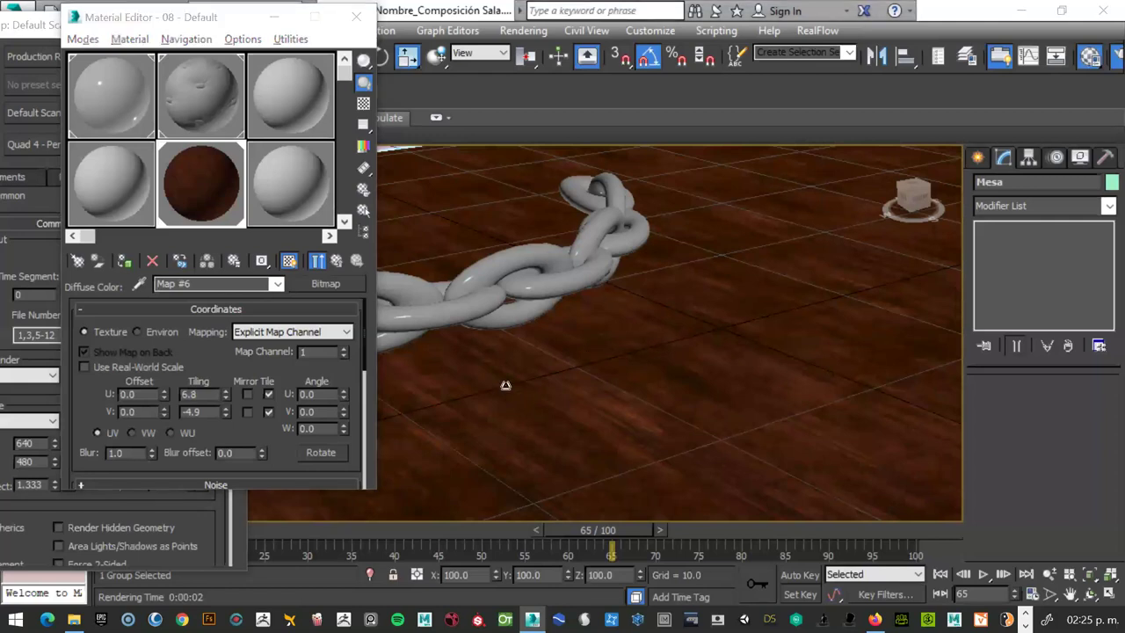
pyautogui.moveTo(226, 392); pyautogui.dragTo(227, 401)
pyautogui.scroll(-3, 727, 385)
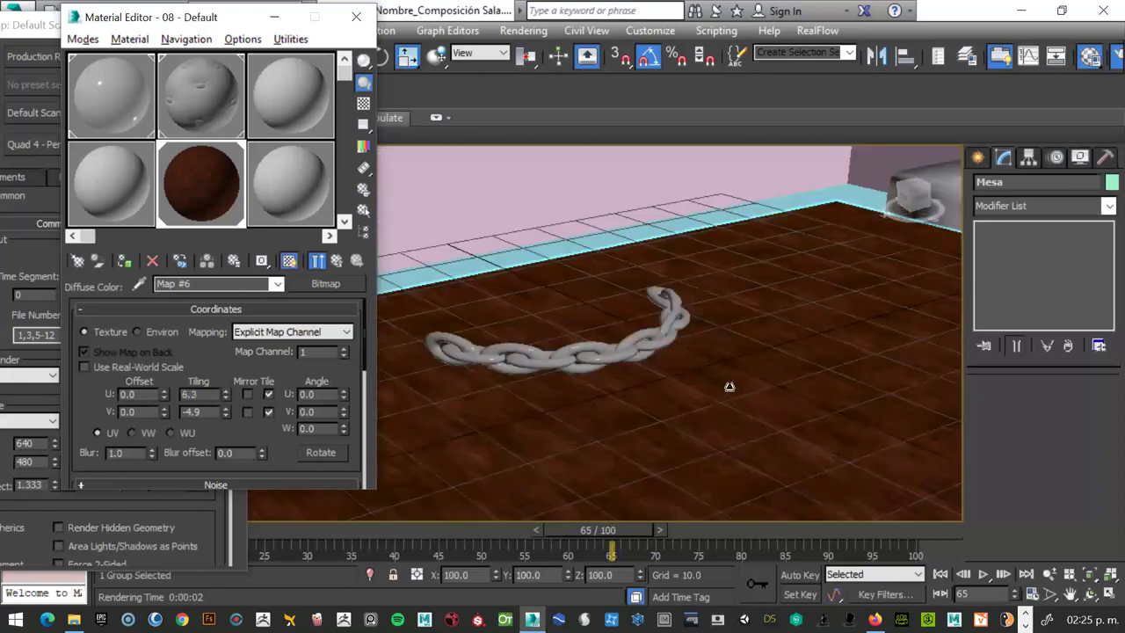
pyautogui.scroll(5, 740, 394)
pyautogui.scroll(-2, 740, 393)
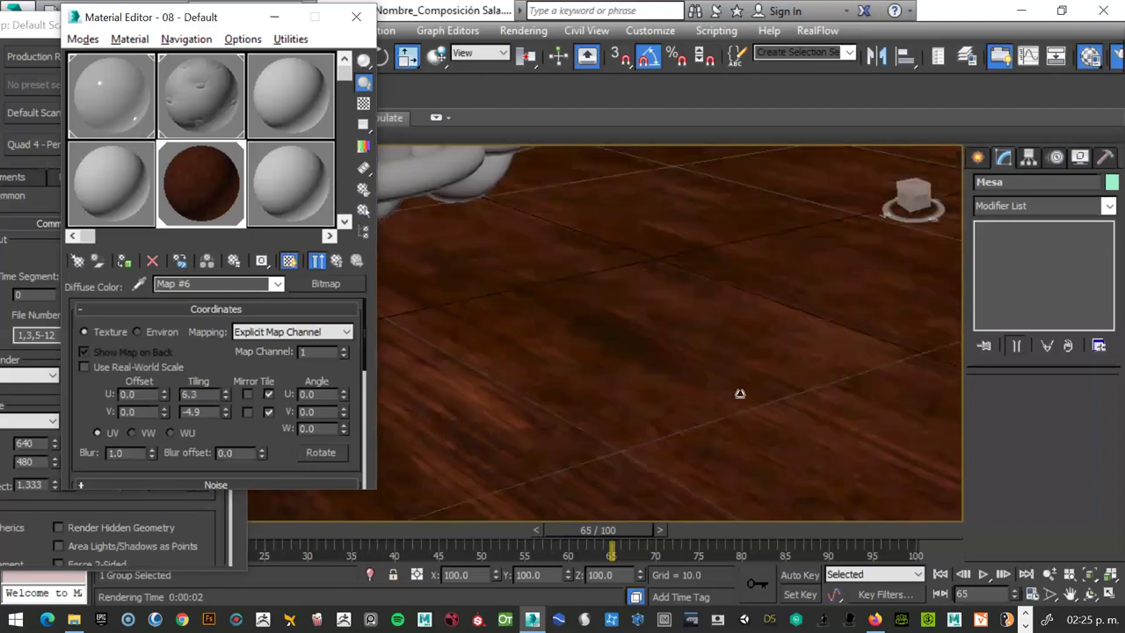
# Give the 08 - Default wood material Specular Level 92 and Glossiness 51.
pyautogui.click(337, 262)
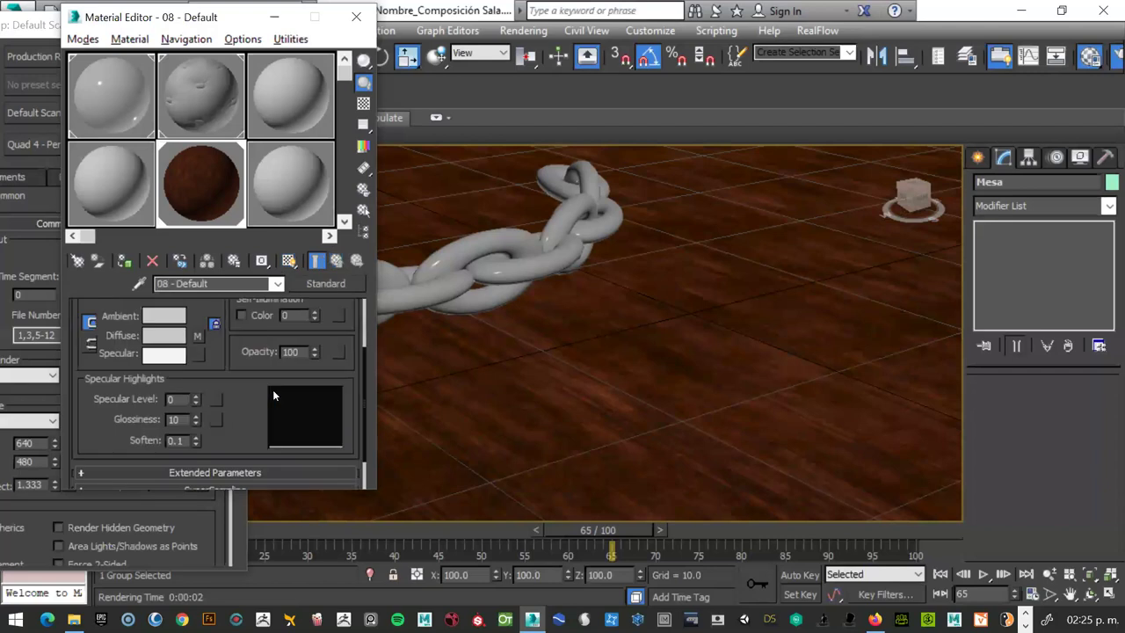
pyautogui.moveTo(198, 399); pyautogui.dragTo(199, 318)
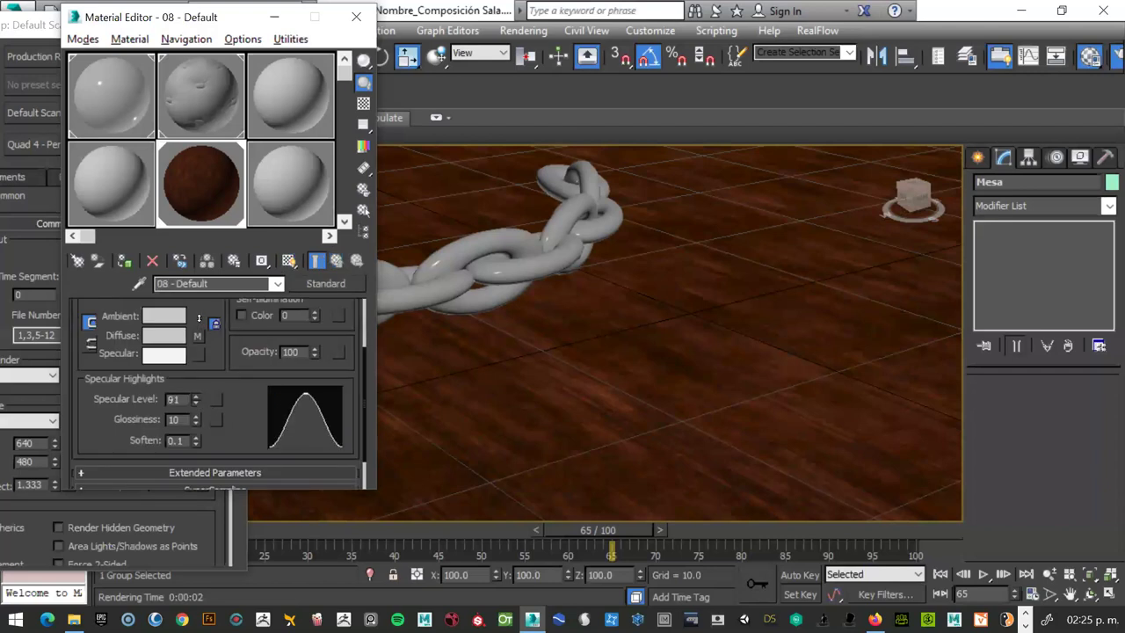
pyautogui.click(196, 396)
pyautogui.moveTo(196, 419); pyautogui.dragTo(205, 380)
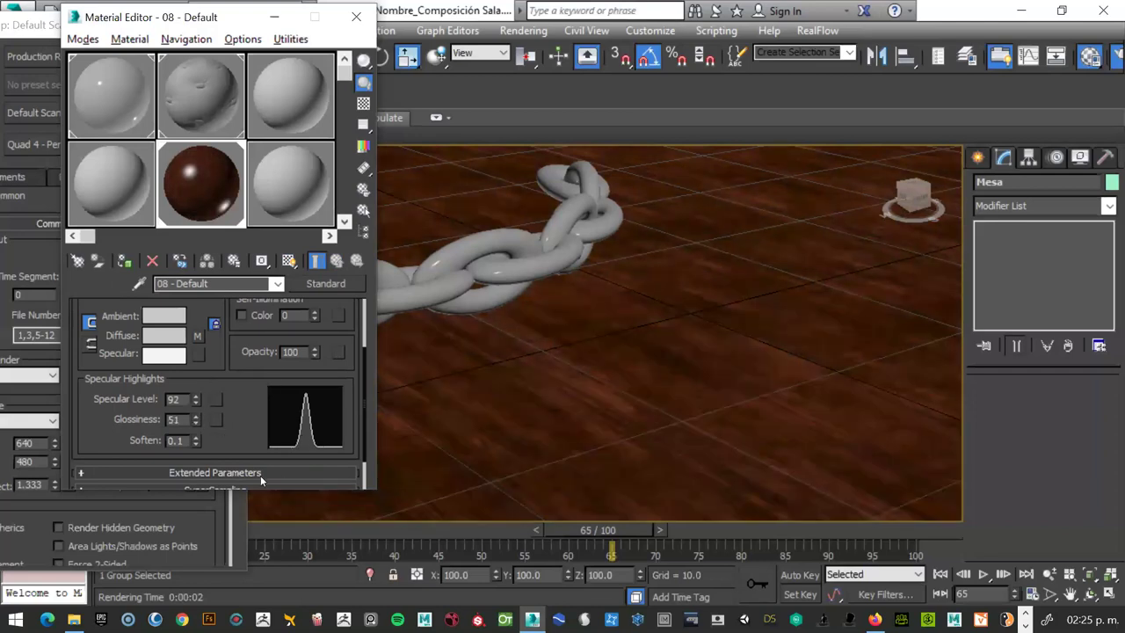
# Enable the material's Reflection map slot with amount 20.
pyautogui.scroll(-2, 367, 430)
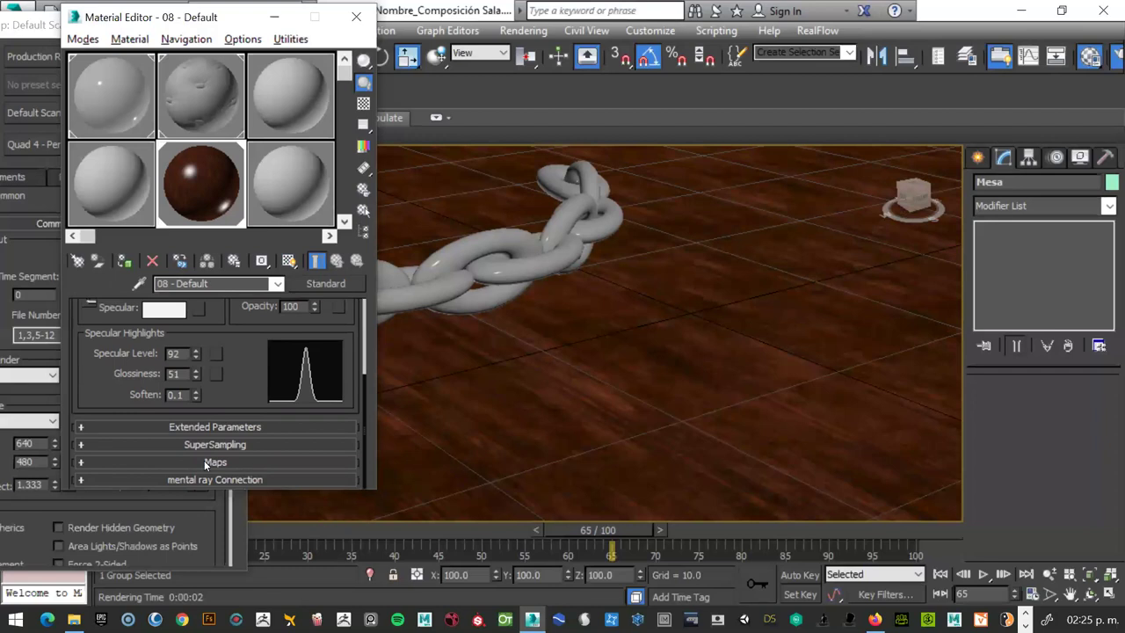
pyautogui.click(204, 460)
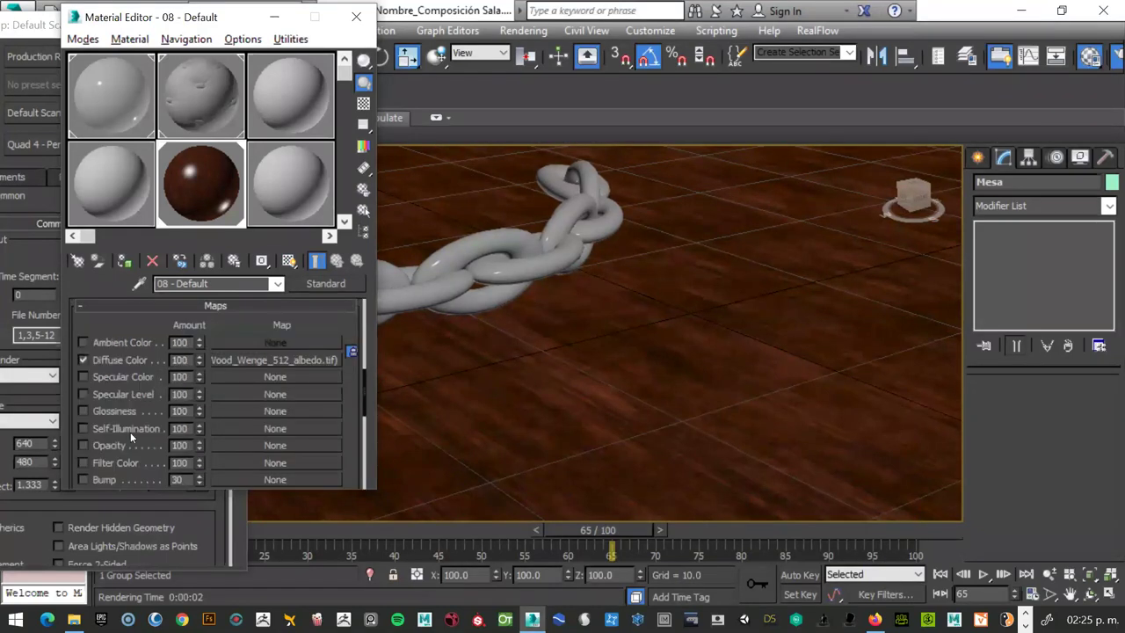
pyautogui.scroll(-5, 73, 381)
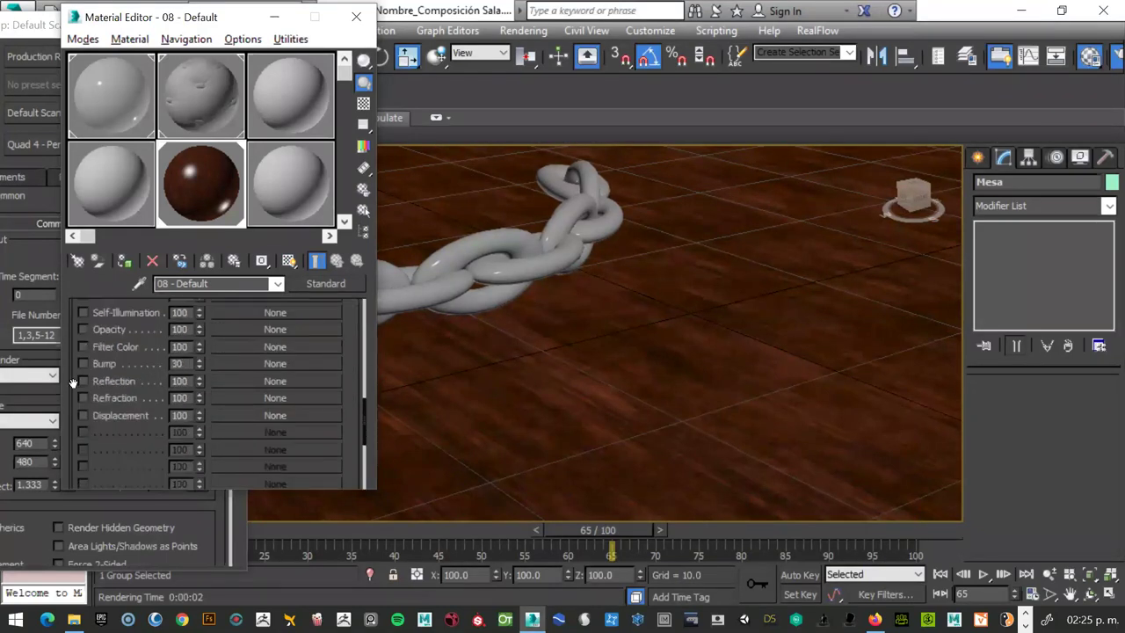
pyautogui.click(84, 381)
pyautogui.write('2')
pyautogui.write('0')
# Assign a Raytrace map to the wood's Reflection slot and check it in a test render.
pyautogui.click(261, 385)
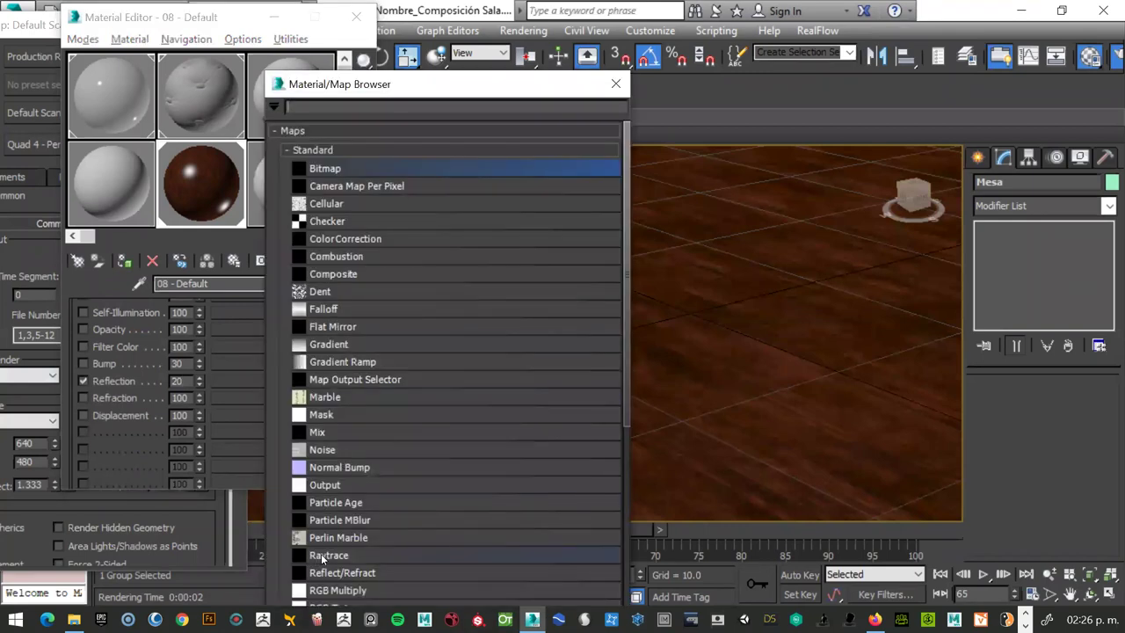
pyautogui.click(323, 557)
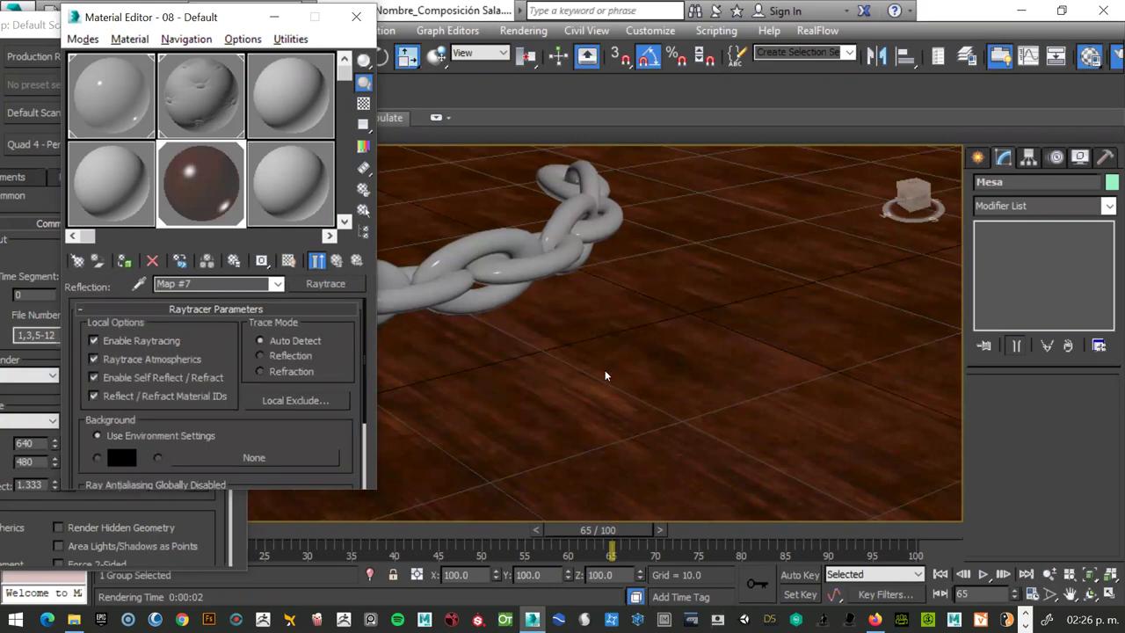
pyautogui.hotkey('shift', 'q')
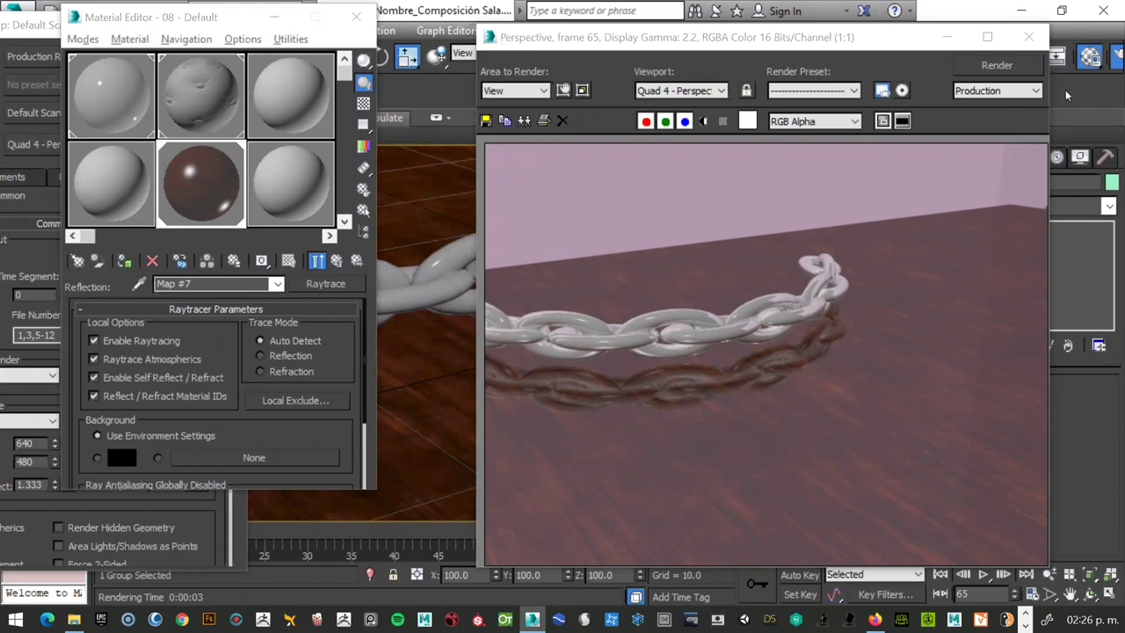
pyautogui.click(1028, 37)
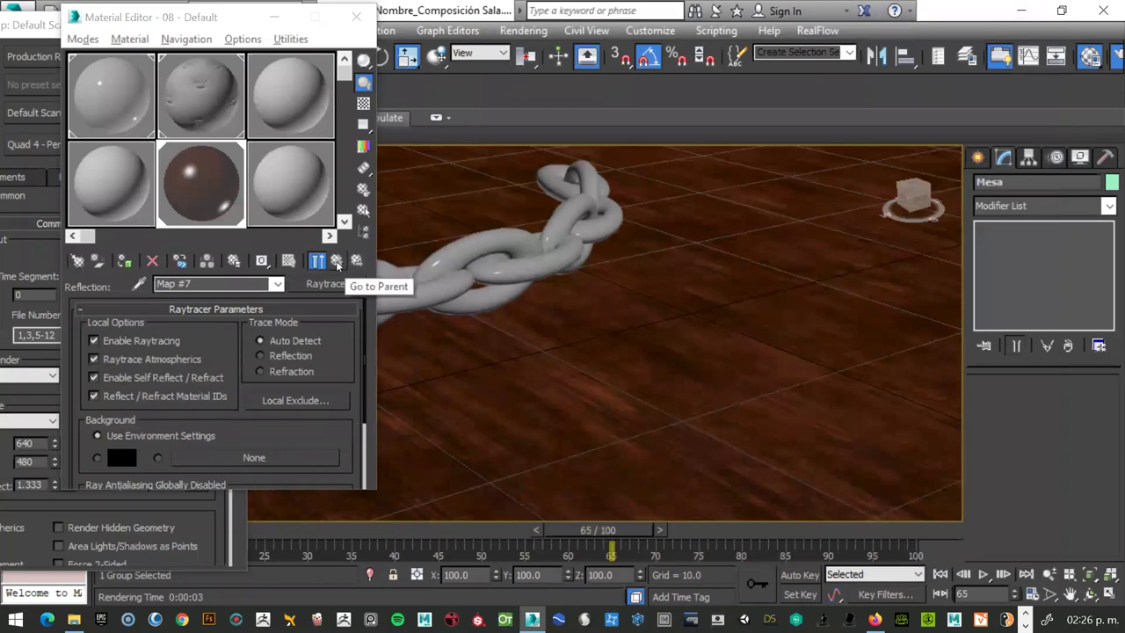
# Lower the wood material's Reflection amount to 10.
pyautogui.press('Up')
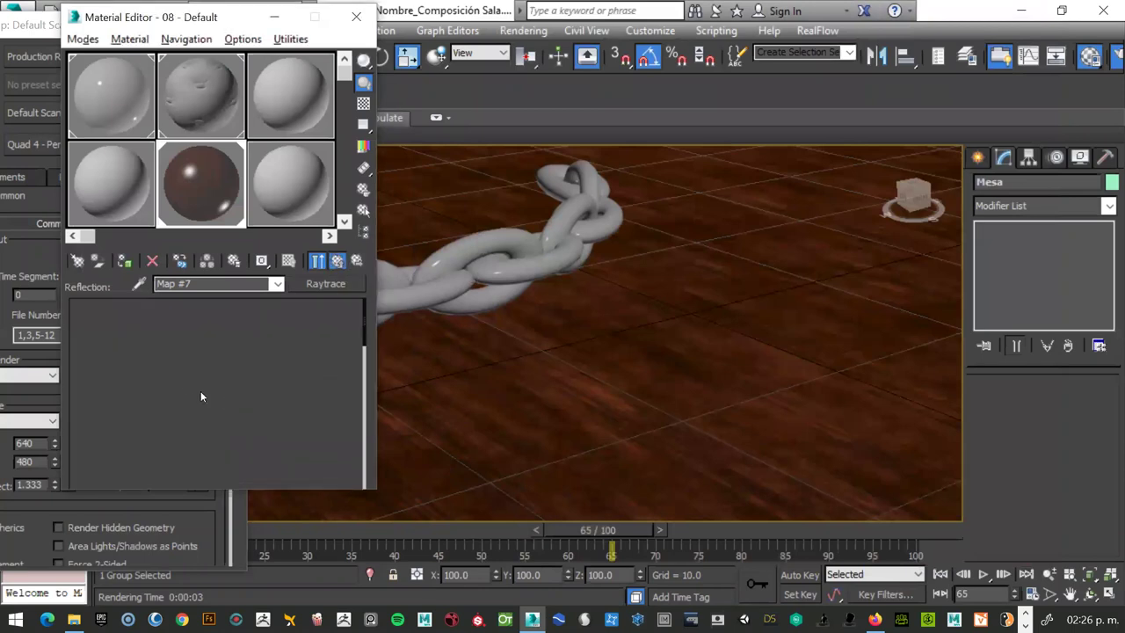
pyautogui.press('Return')
pyautogui.write('10')
# Reduce the metal material's Reflection amount from 70 to 20.
pyautogui.scroll(1, 219, 396)
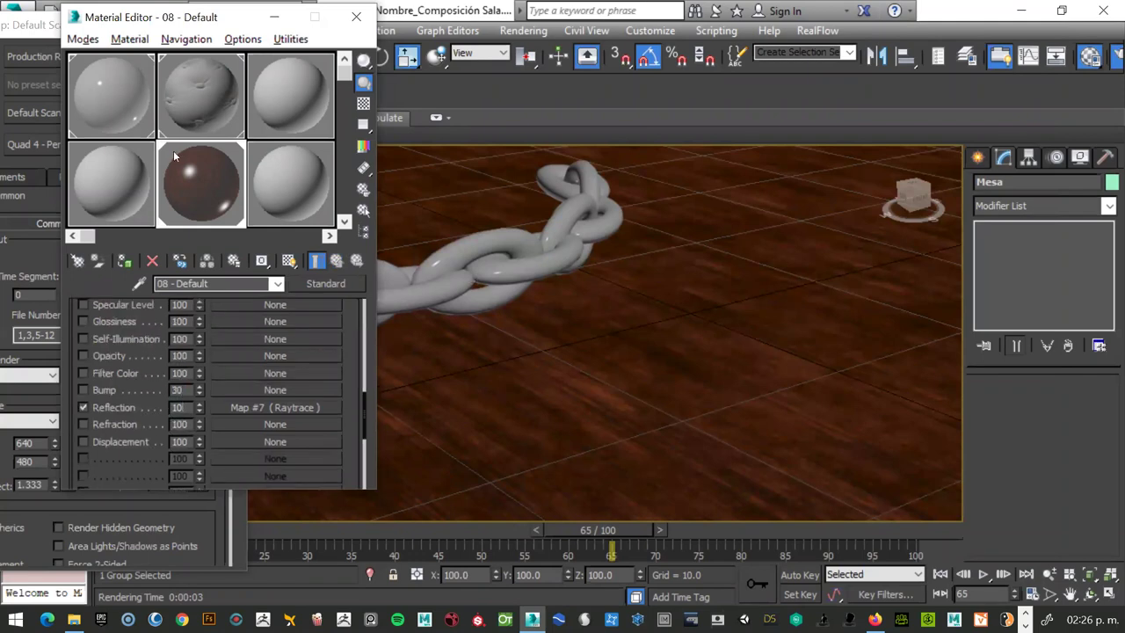
pyautogui.click(105, 94)
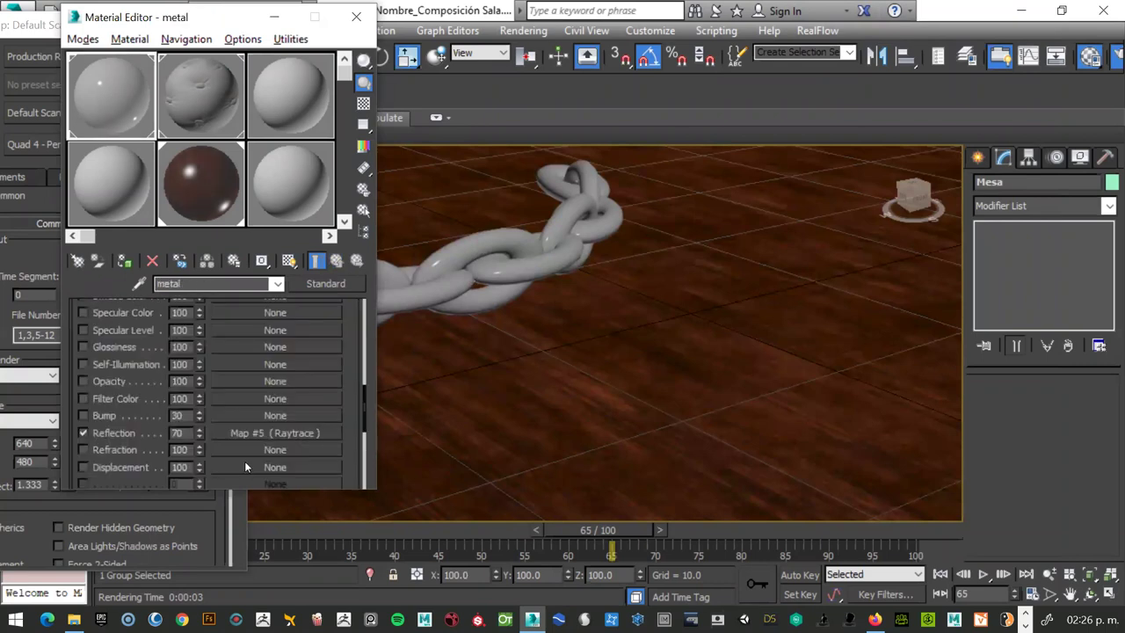
pyautogui.hotkey('ctrl', 'a')
pyautogui.write('20')
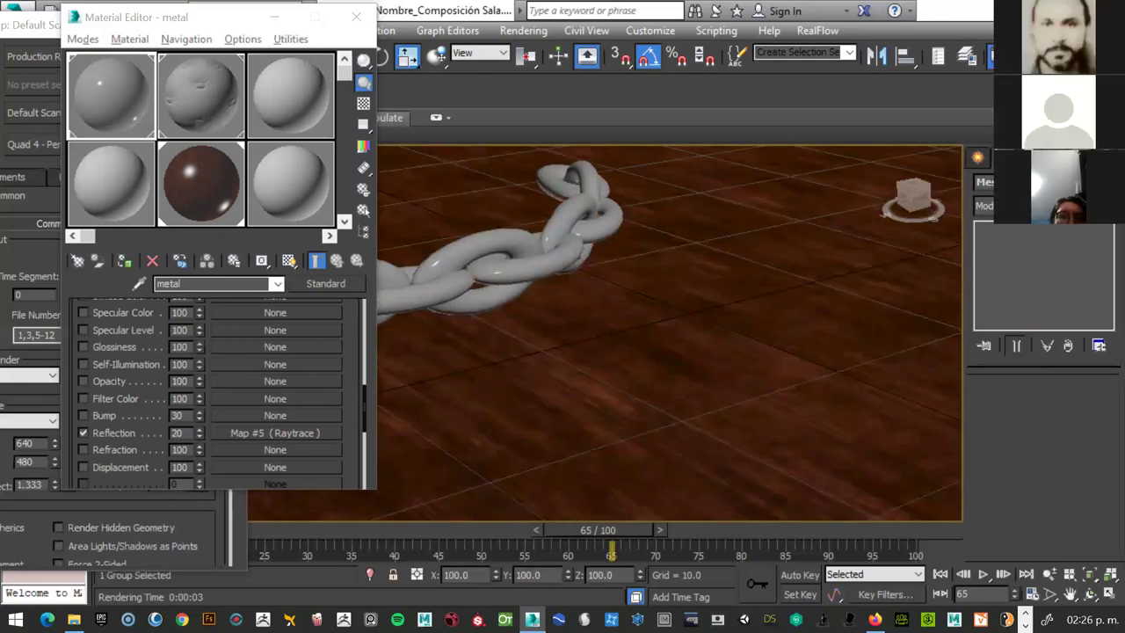
pyautogui.press('m')
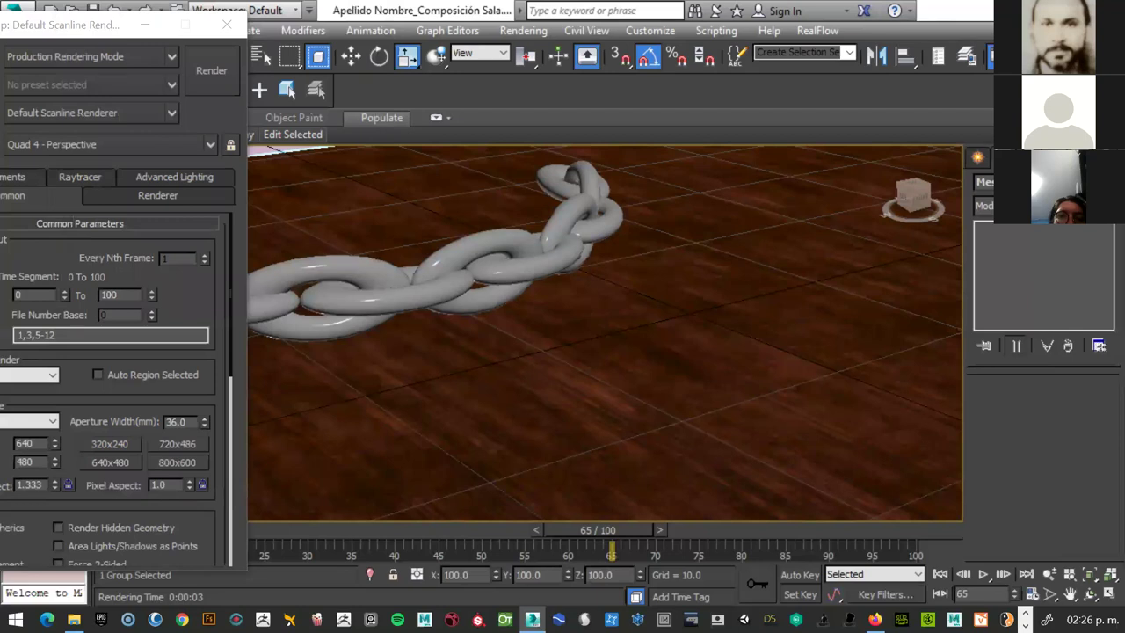
# Zoom out and hide the grid over the table scene.
pyautogui.scroll(-10, 703, 294)
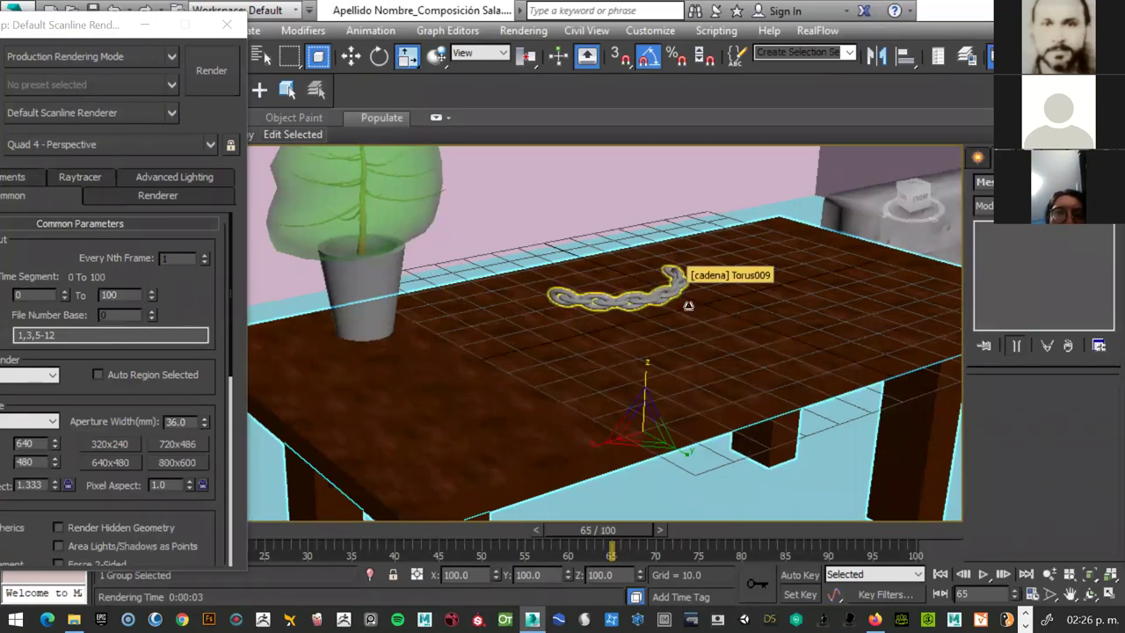
pyautogui.press('g')
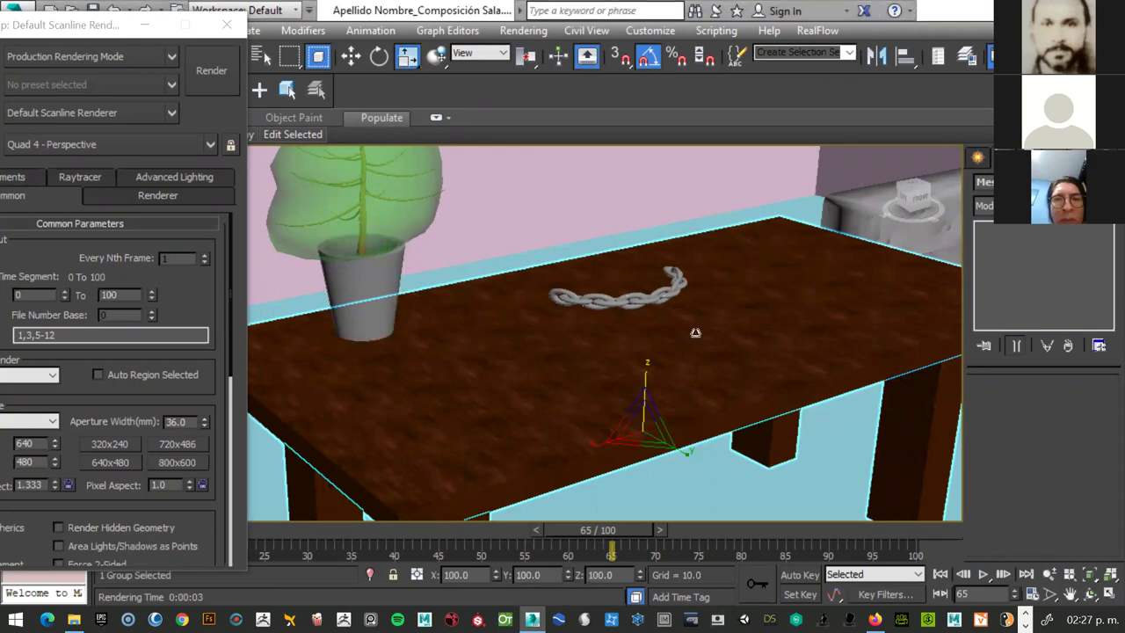
pyautogui.scroll(-5, 695, 332)
pyautogui.scroll(3, 696, 328)
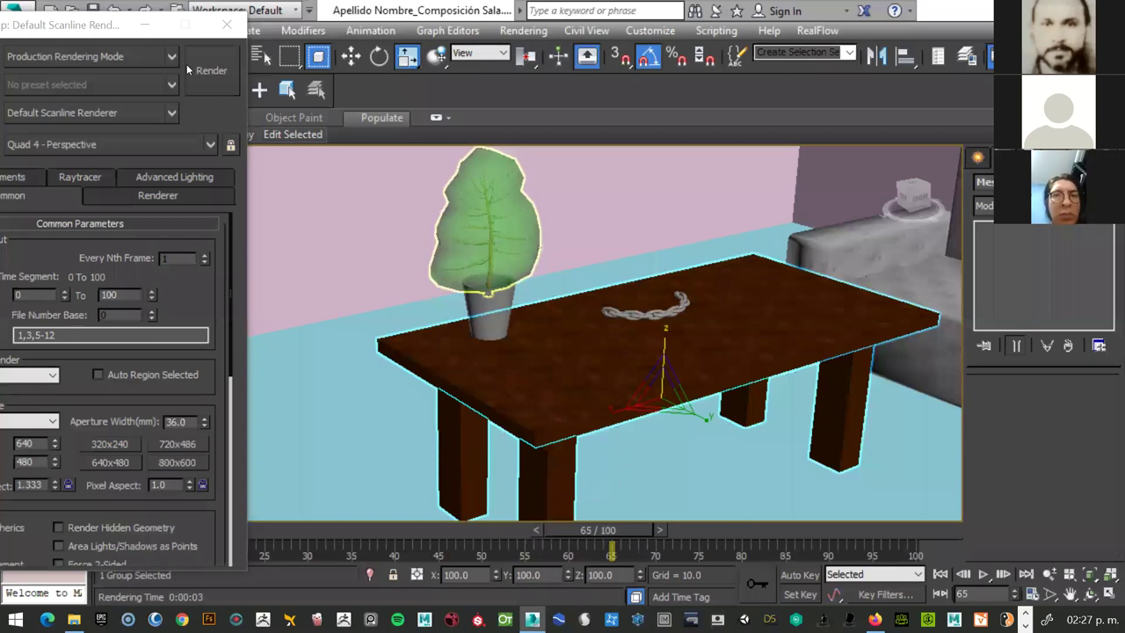
# Close Render Setup, select the L-Ext wall, and reopen the Material Editor.
pyautogui.moveTo(186, 25); pyautogui.dragTo(379, 52)
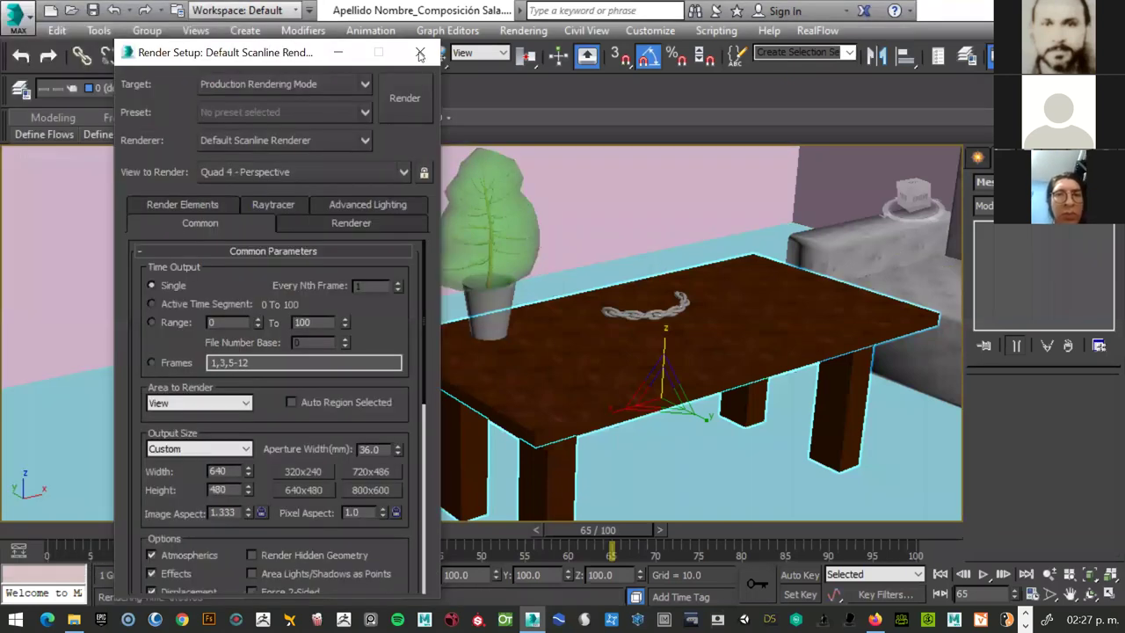
pyautogui.click(420, 55)
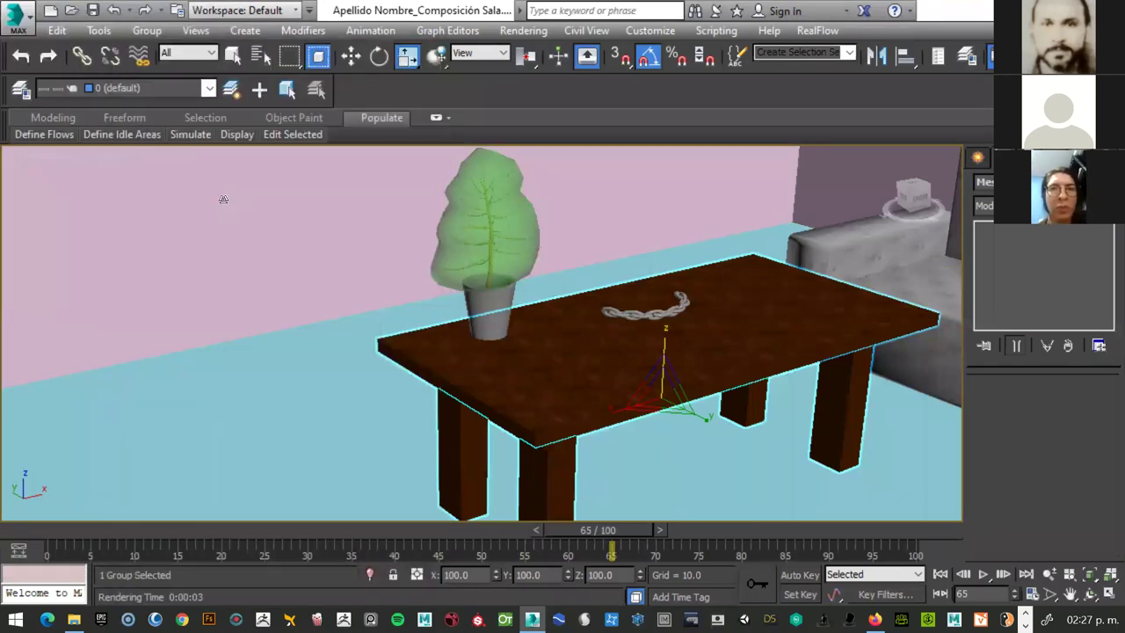
pyautogui.click(361, 350)
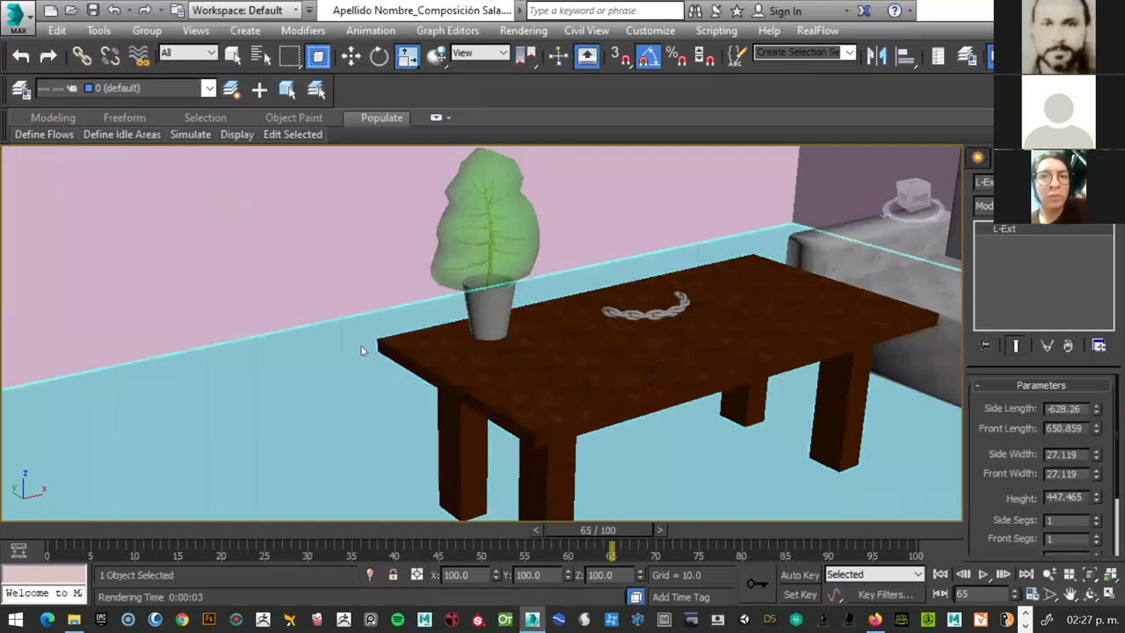
pyautogui.press('m')
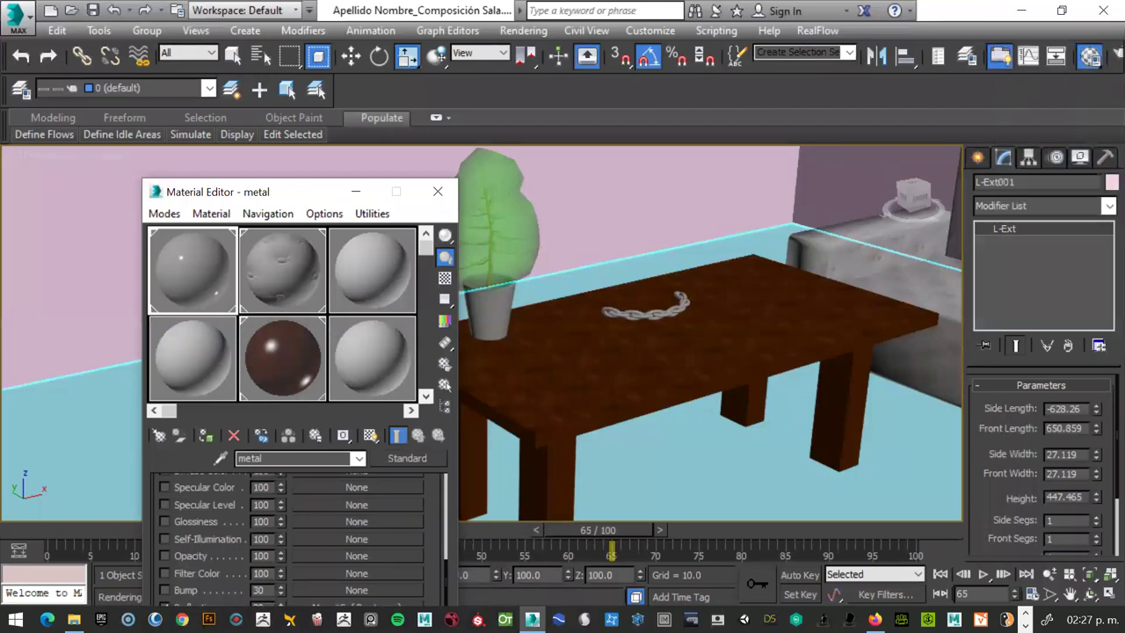
# Set the maceta material's diffuse colour to dark red (106, 17, 17).
pyautogui.click(192, 356)
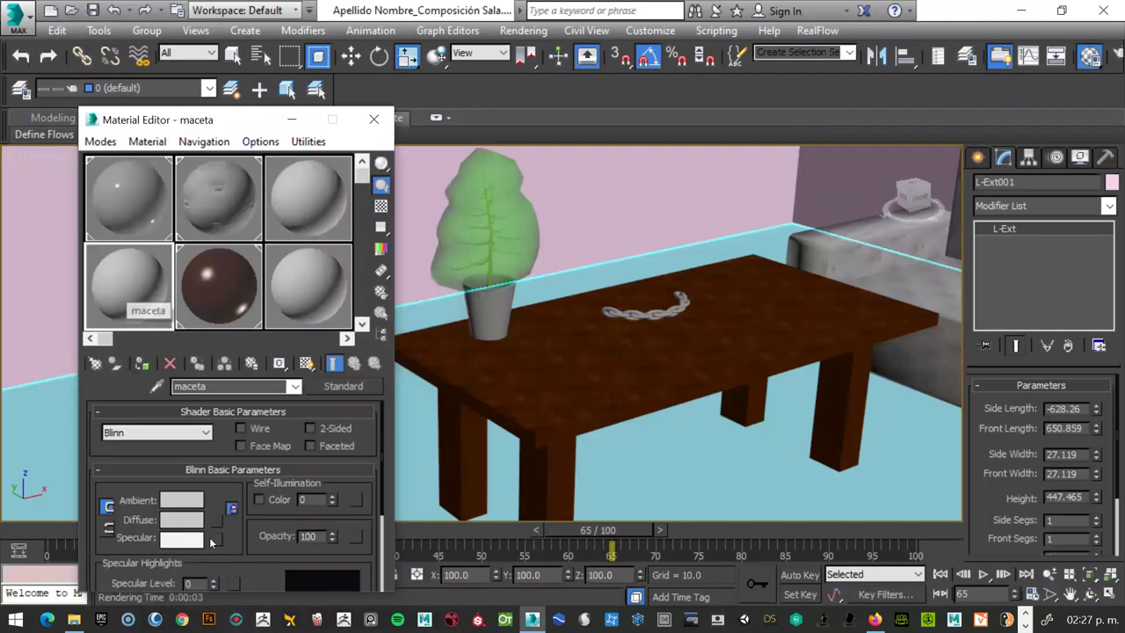
pyautogui.click(188, 526)
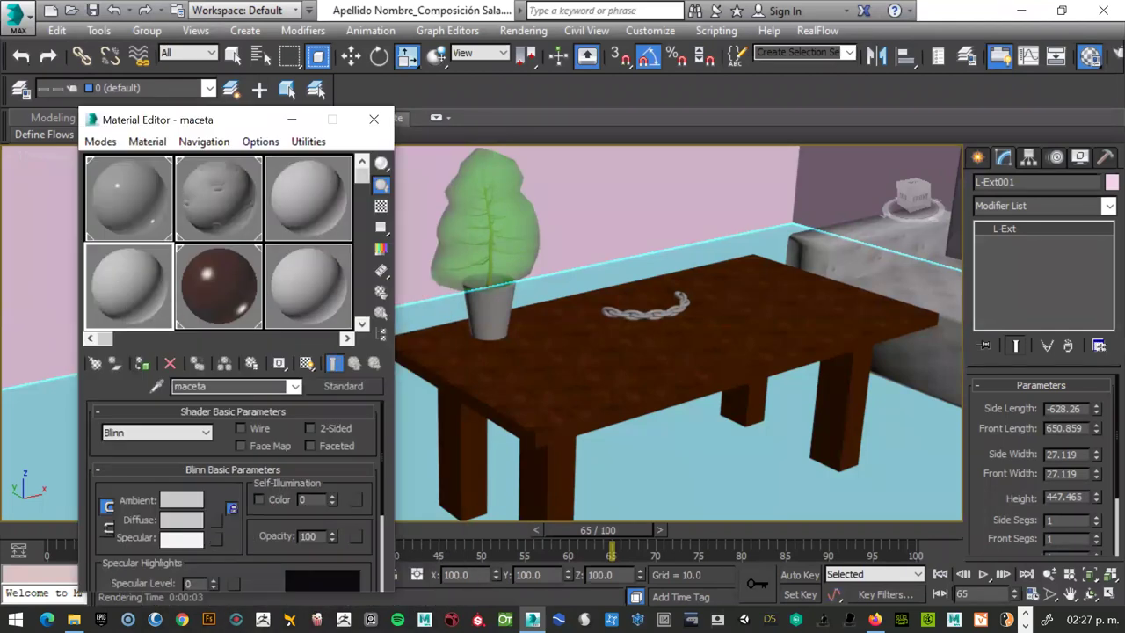
pyautogui.moveTo(688, 392); pyautogui.dragTo(704, 355)
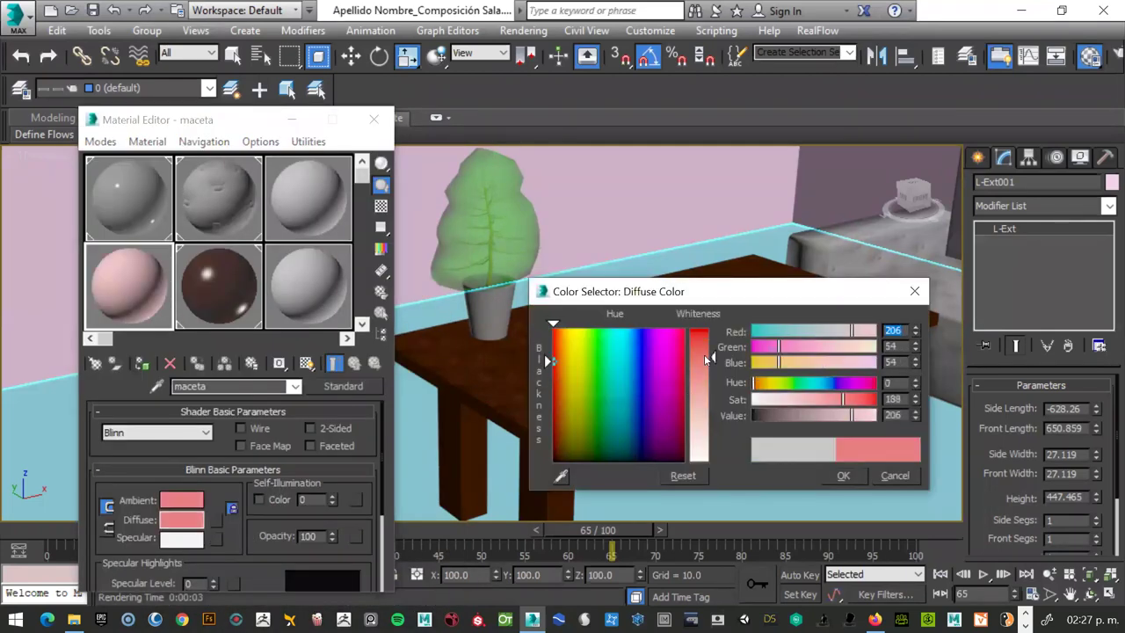
pyautogui.click(822, 332)
pyautogui.moveTo(820, 416)
pyautogui.mouseDown()
pyautogui.moveTo(807, 414)
pyautogui.moveTo(856, 400)
pyautogui.mouseUp()
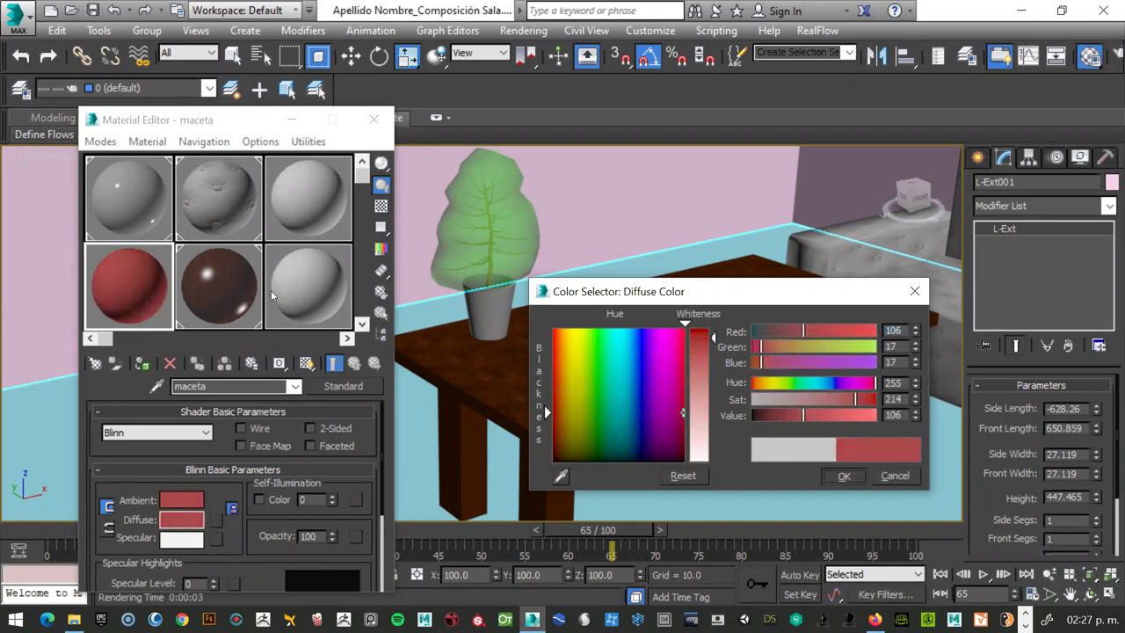
pyautogui.press('Return')
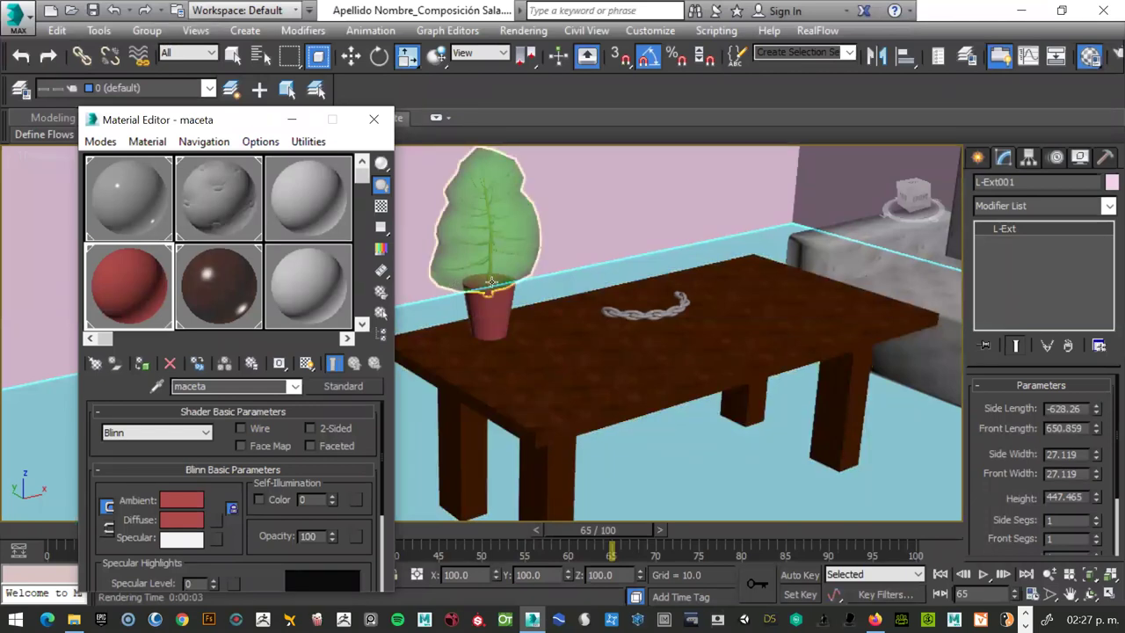
# Orbit around the pot and zoom extents to show the whole room.
pyautogui.scroll(5, 497, 321)
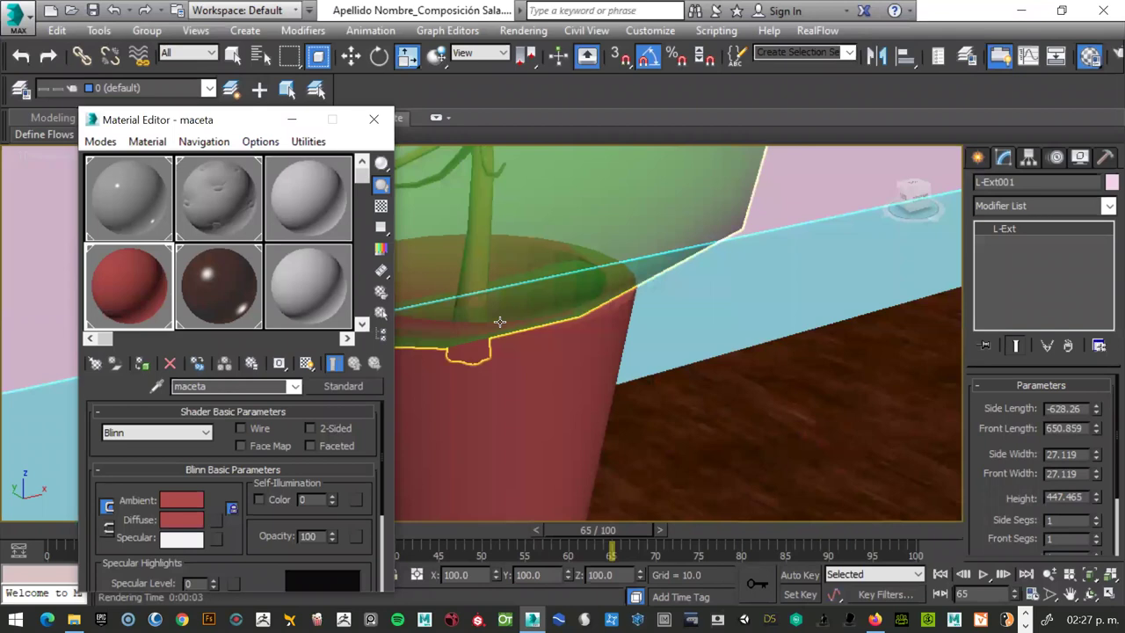
pyautogui.press('alt')
pyautogui.keyDown('alt'); pyautogui.moveTo(879, 231); pyautogui.dragTo(909, 203, button='middle'); pyautogui.keyUp('alt')
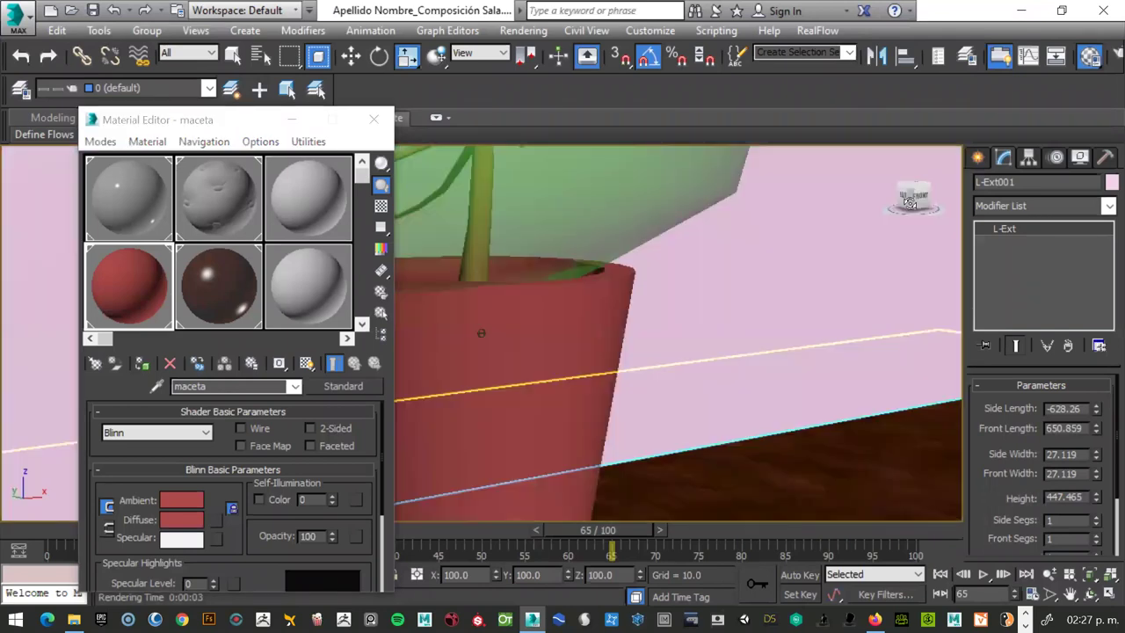
pyautogui.scroll(-5, 863, 233)
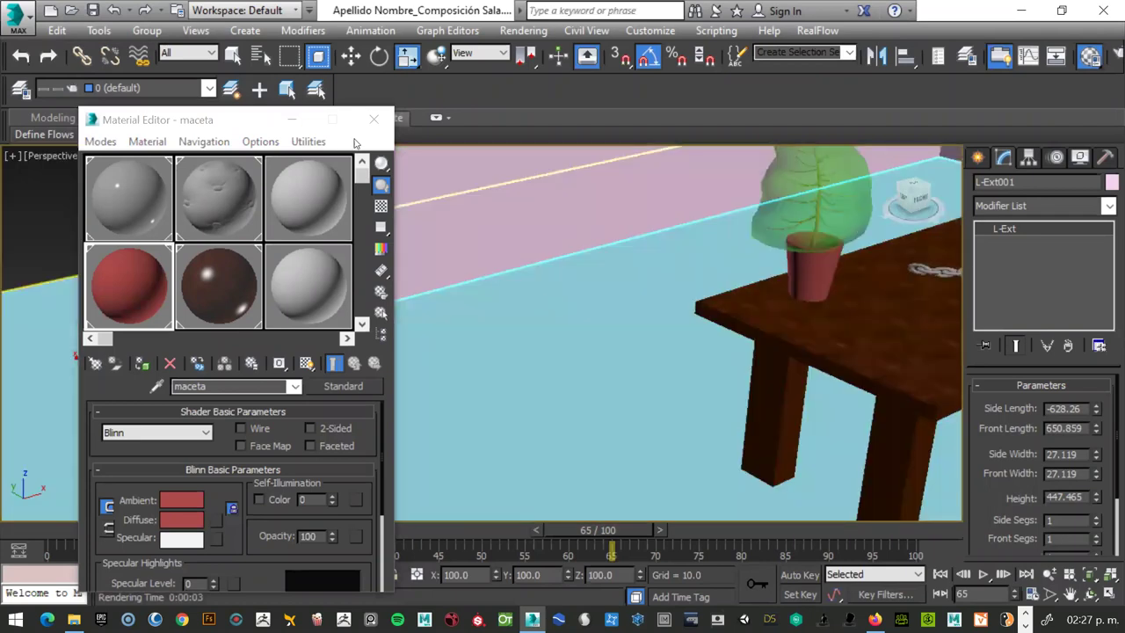
pyautogui.press('z')
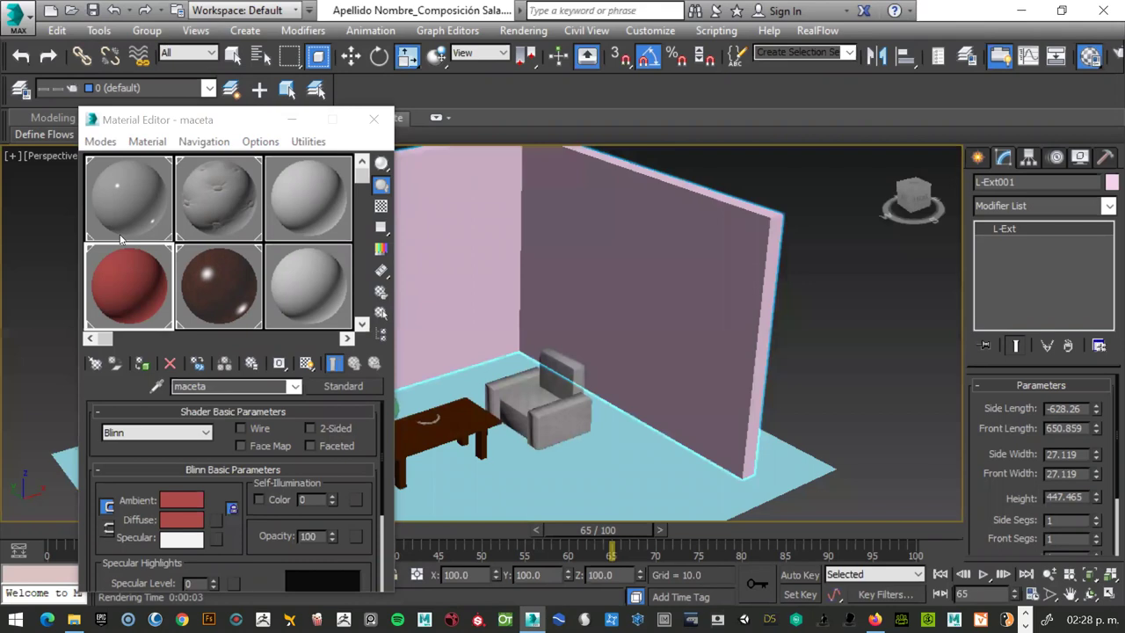
# Move the Material Editor aside, clear the selection, and load the madera material.
pyautogui.press('m')
pyautogui.press('m')
pyautogui.click(73, 233)
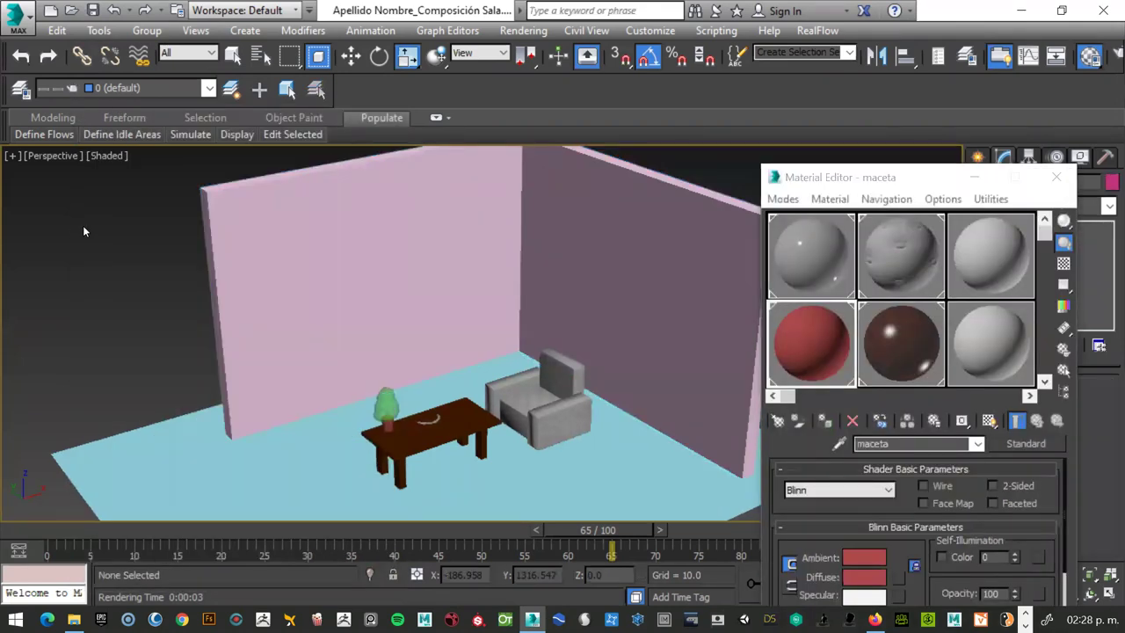
pyautogui.scroll(-2, 668, 282)
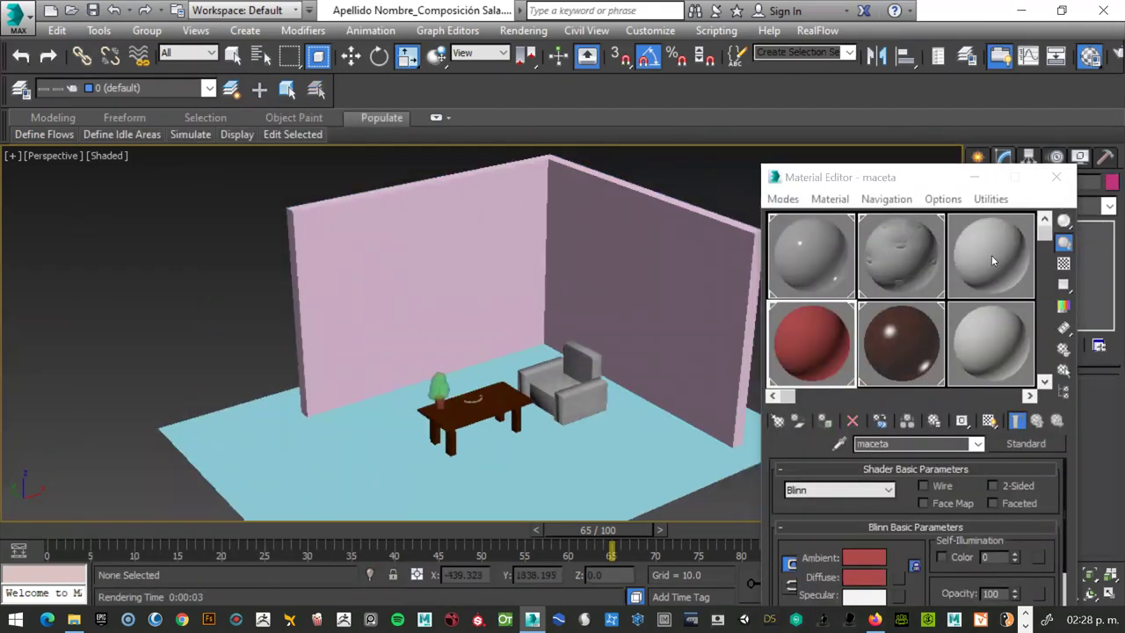
pyautogui.click(971, 296)
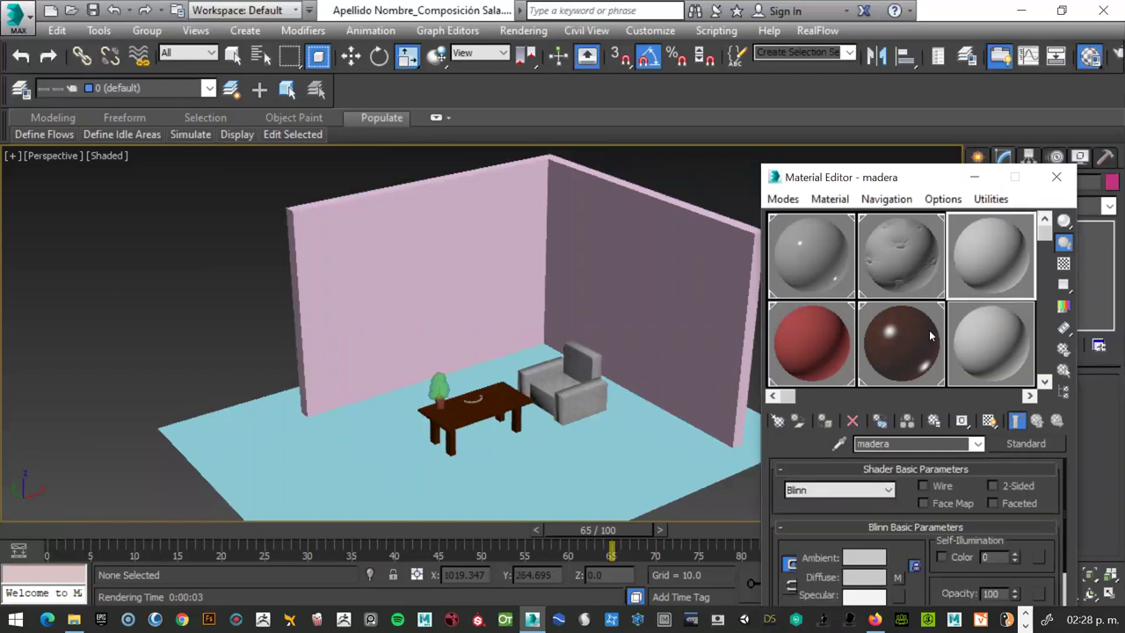
# Rename the madera material to madera_piso and open its Diffuse bitmap (Map #2).
pyautogui.click(992, 256)
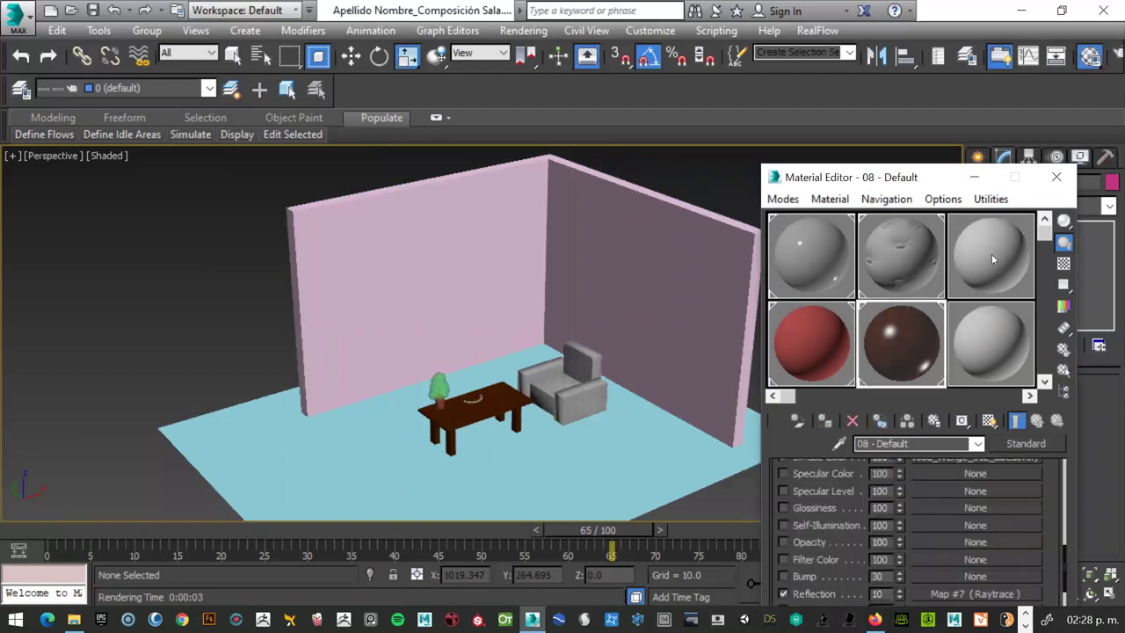
pyautogui.click(982, 341)
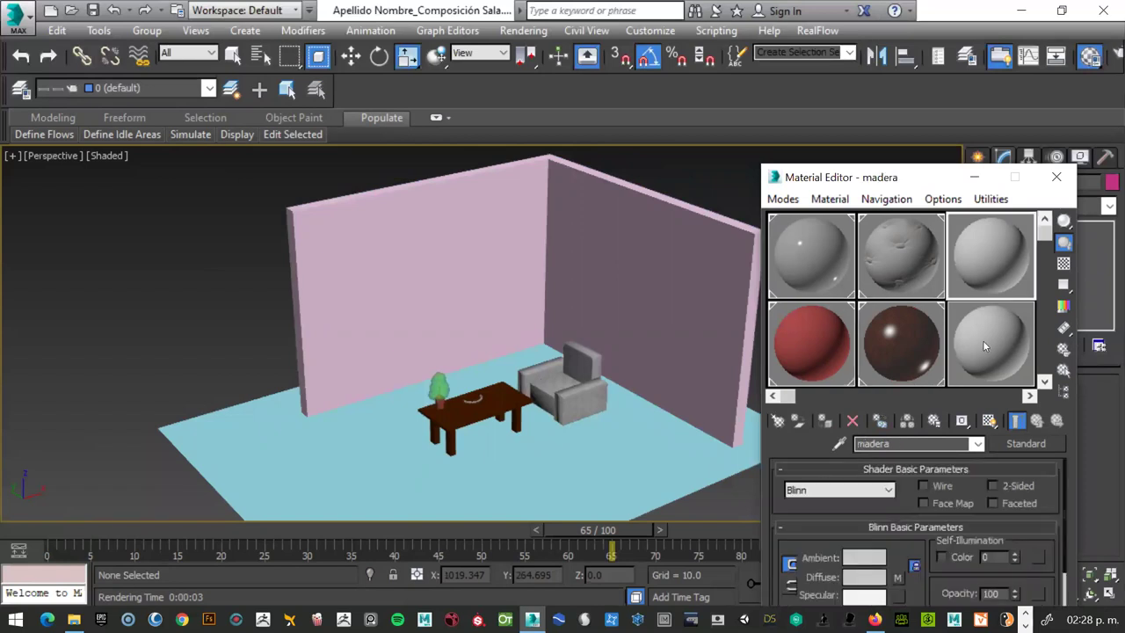
pyautogui.click(879, 444)
pyautogui.write('_piso')
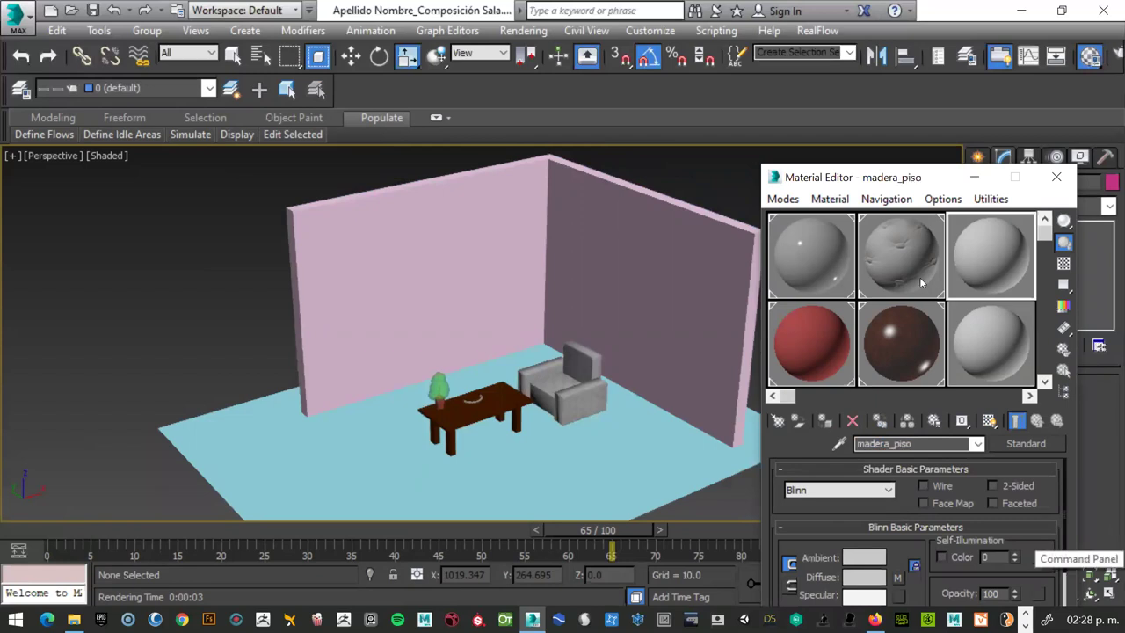
pyautogui.click(900, 575)
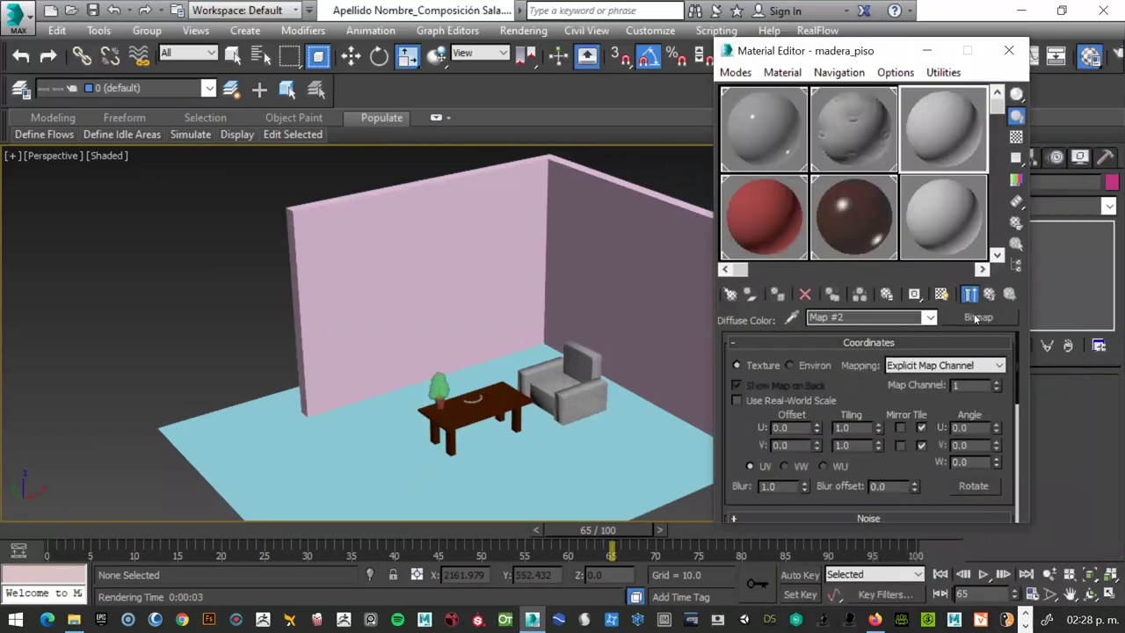
# Load TexturesCom_WoodFine0077_6_seamless_S as the diffuse bitmap and apply madera_piso to the floor, shaded.
pyautogui.click(978, 317)
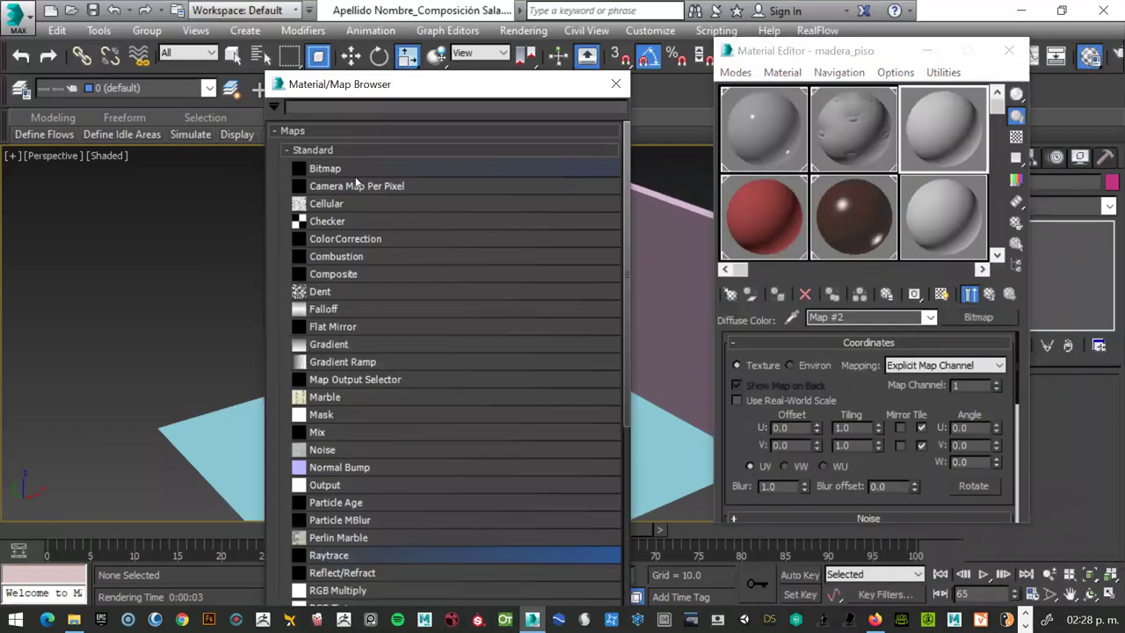
pyautogui.doubleClick(357, 171)
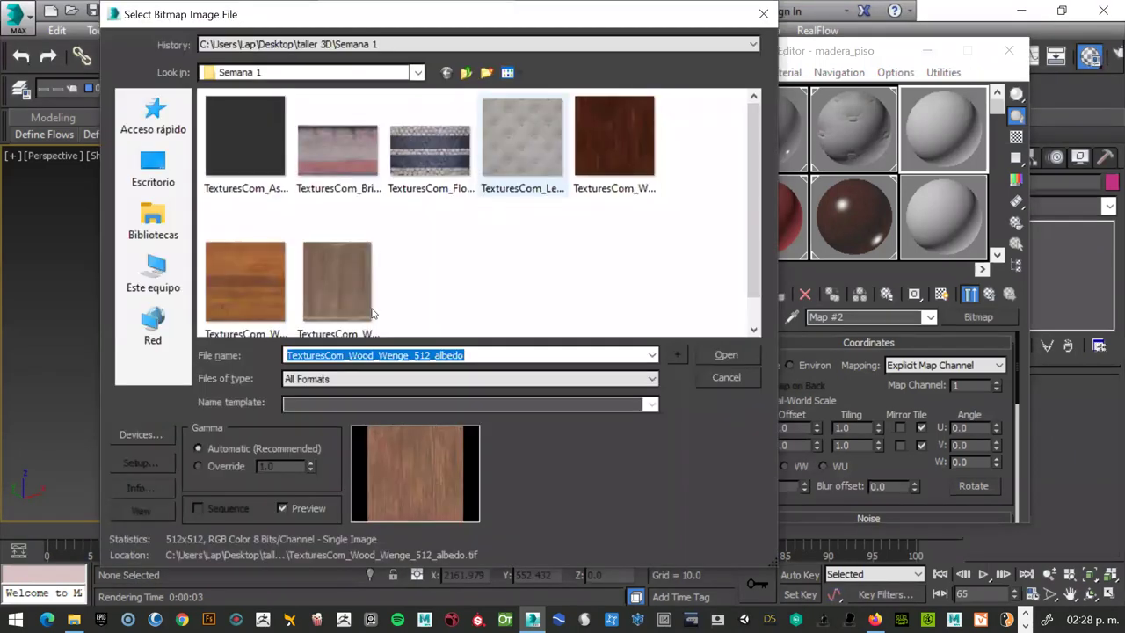
pyautogui.click(729, 359)
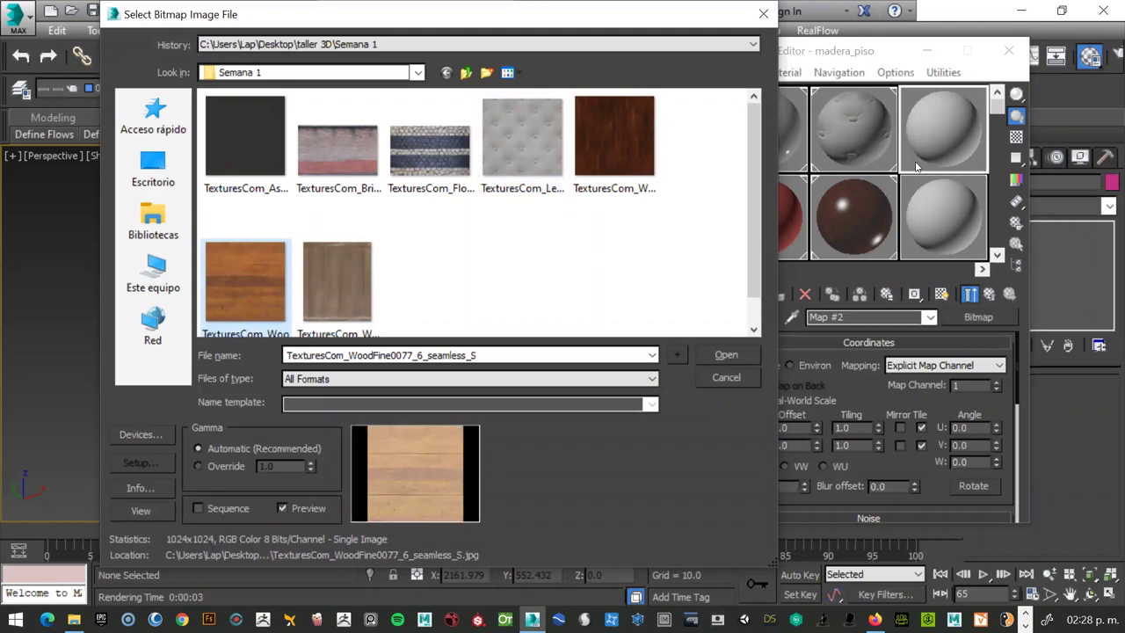
pyautogui.click(603, 444)
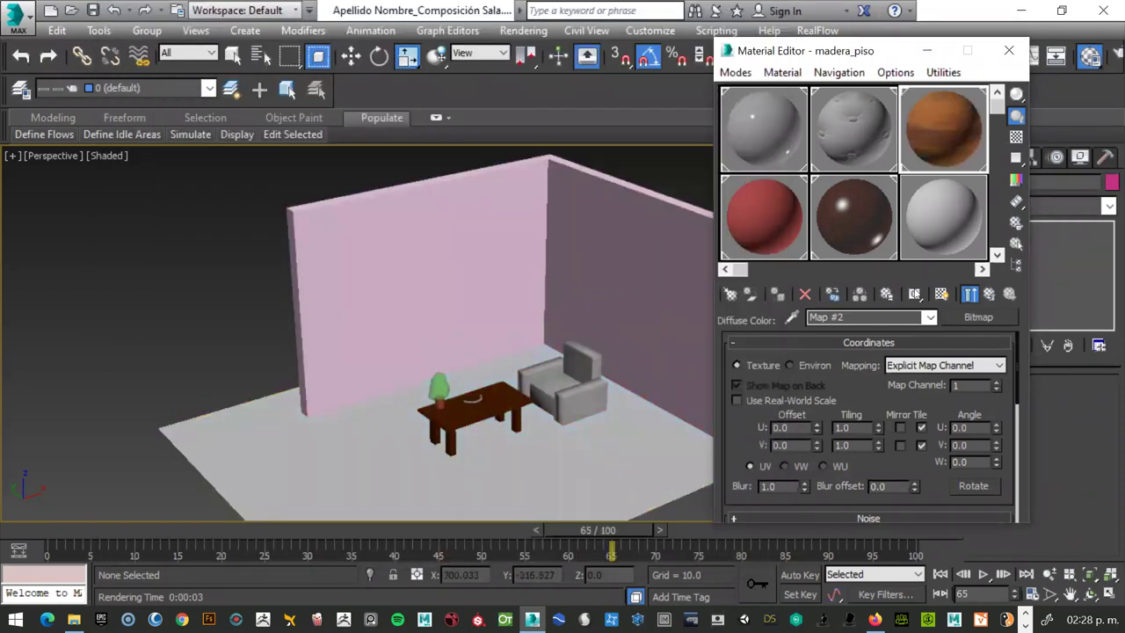
pyautogui.click(941, 295)
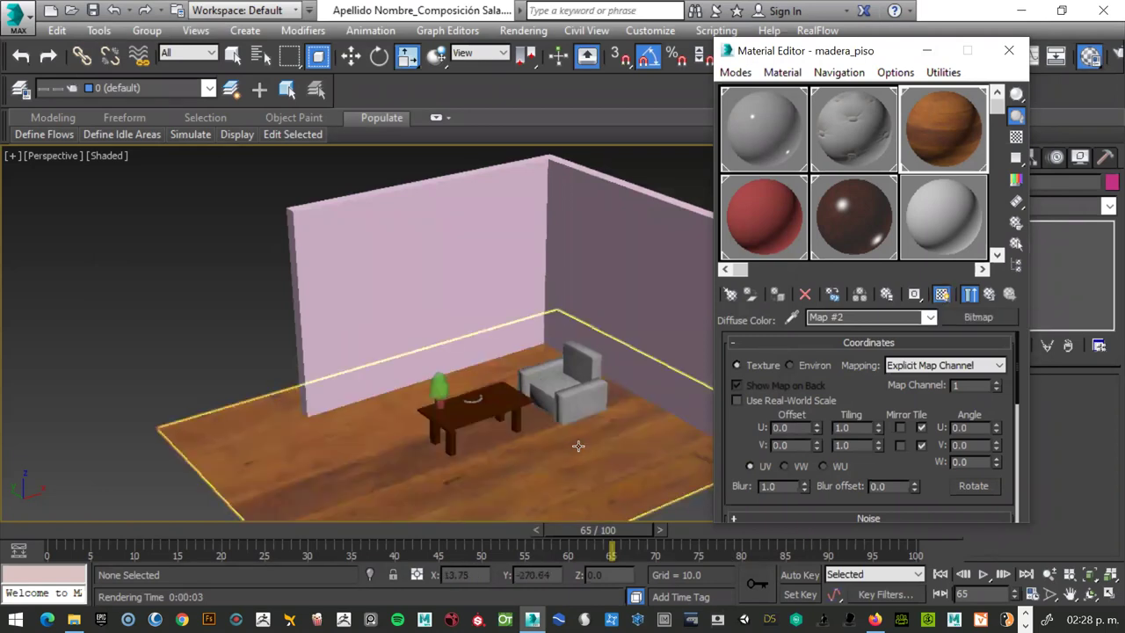
# Set the floor texture tiling to U 1.9 and V 4.0.
pyautogui.scroll(5, 578, 451)
pyautogui.scroll(-5, 578, 446)
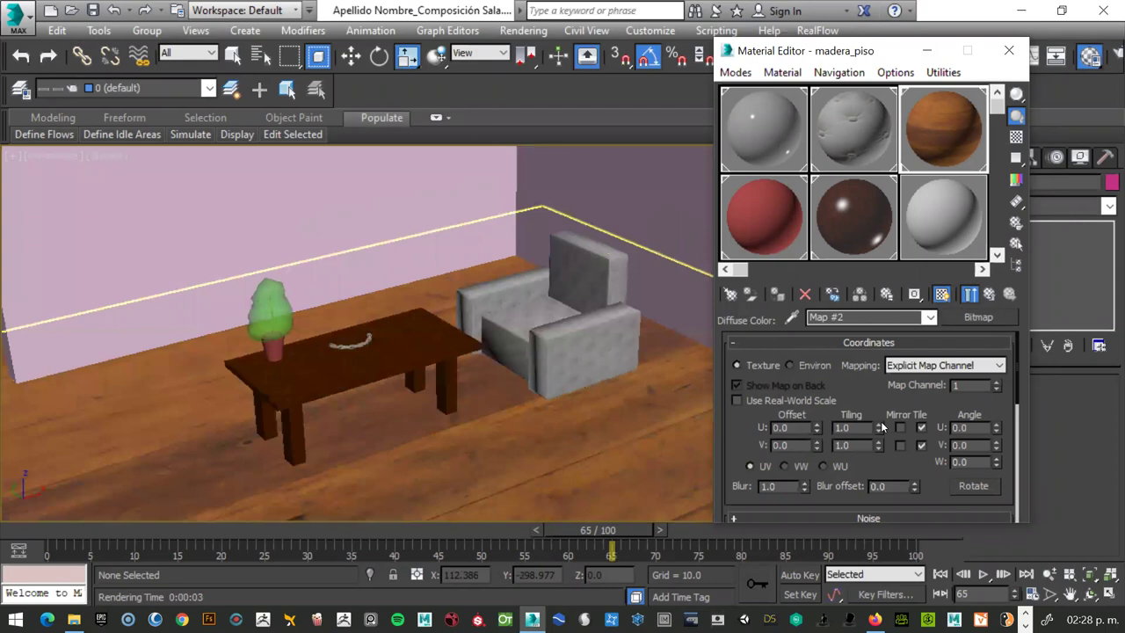
pyautogui.click(878, 423)
pyautogui.click(879, 423)
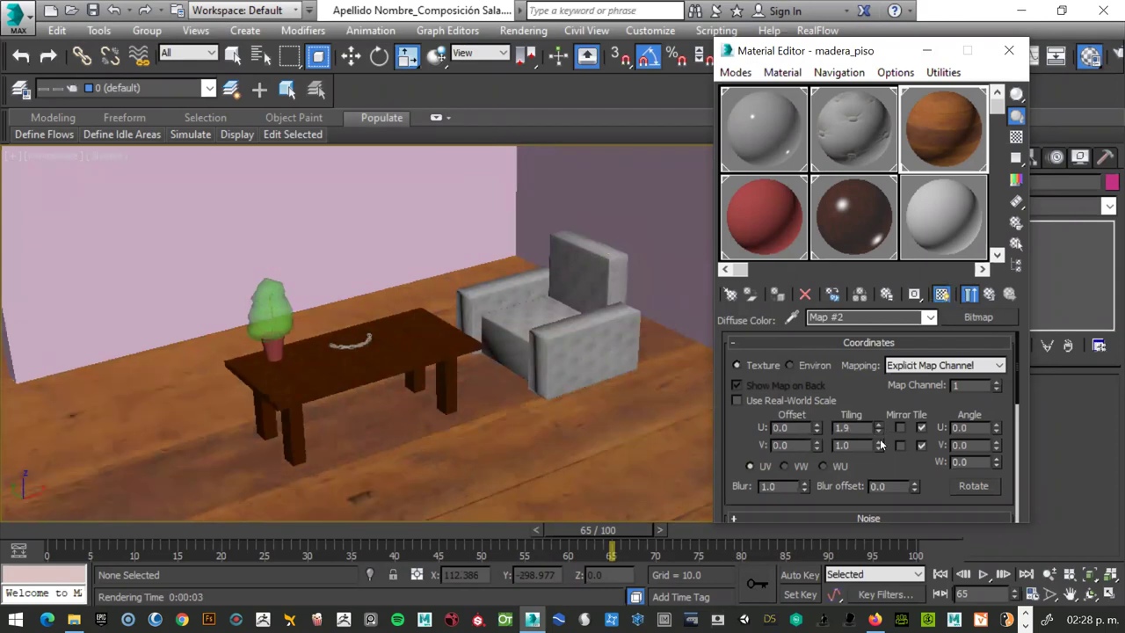
pyautogui.write('2.8')
pyautogui.press('Tab')
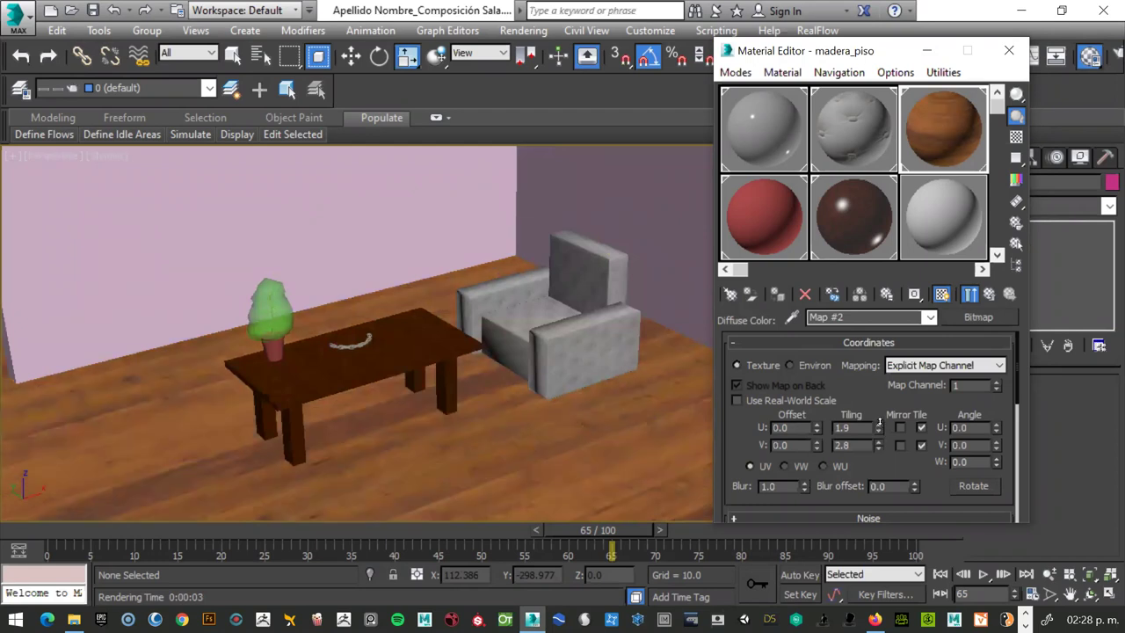
pyautogui.write('3.6')
pyautogui.press('Return')
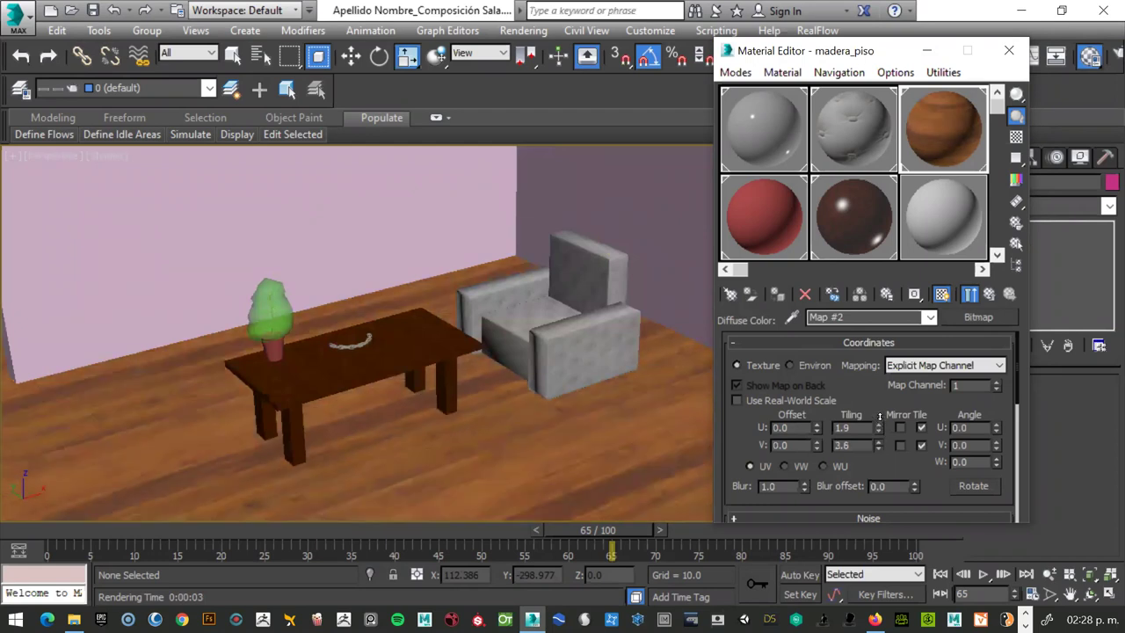
pyautogui.write('4')
pyautogui.press('Return')
pyautogui.scroll(2, 449, 363)
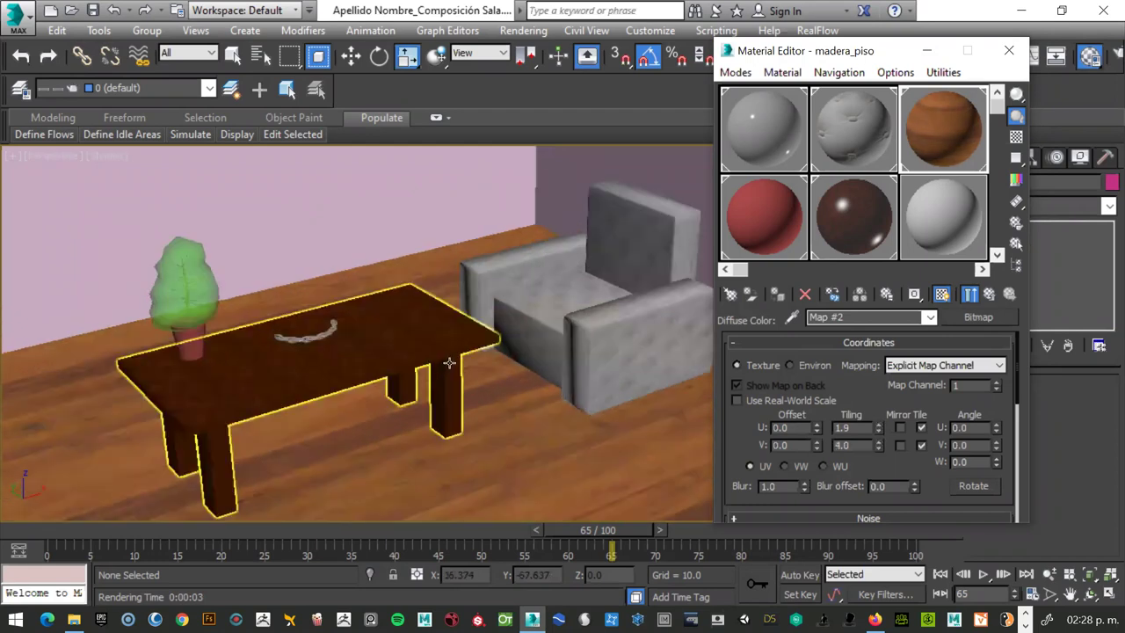
pyautogui.scroll(2, 450, 363)
pyautogui.scroll(3, 449, 363)
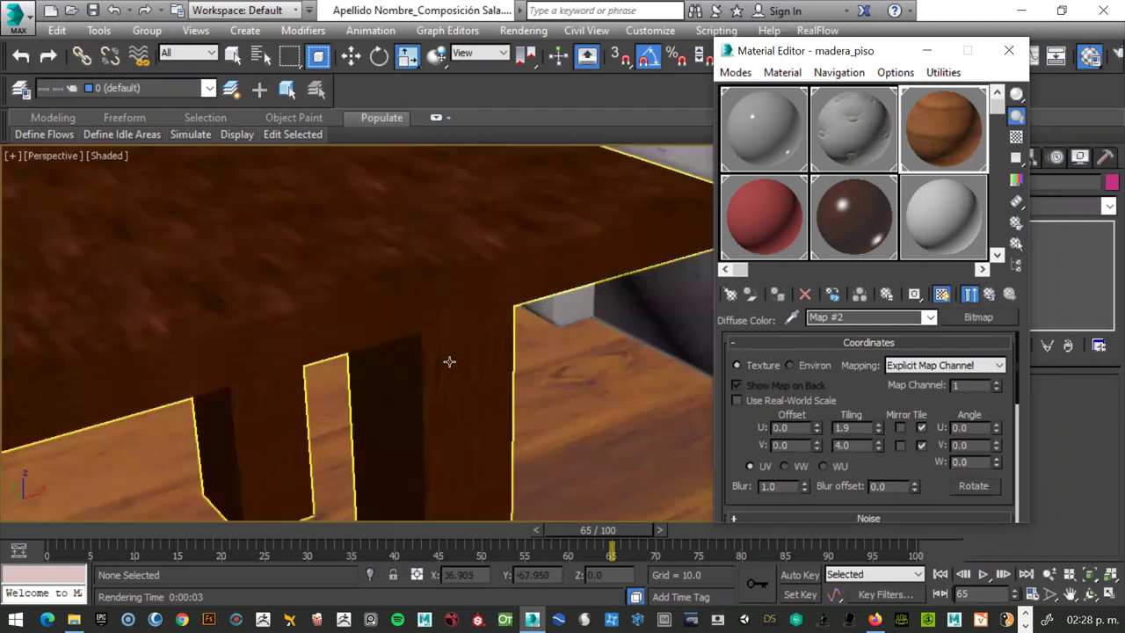
# Select the Mesa table and move the Material Editor out of the way.
pyautogui.click(513, 332)
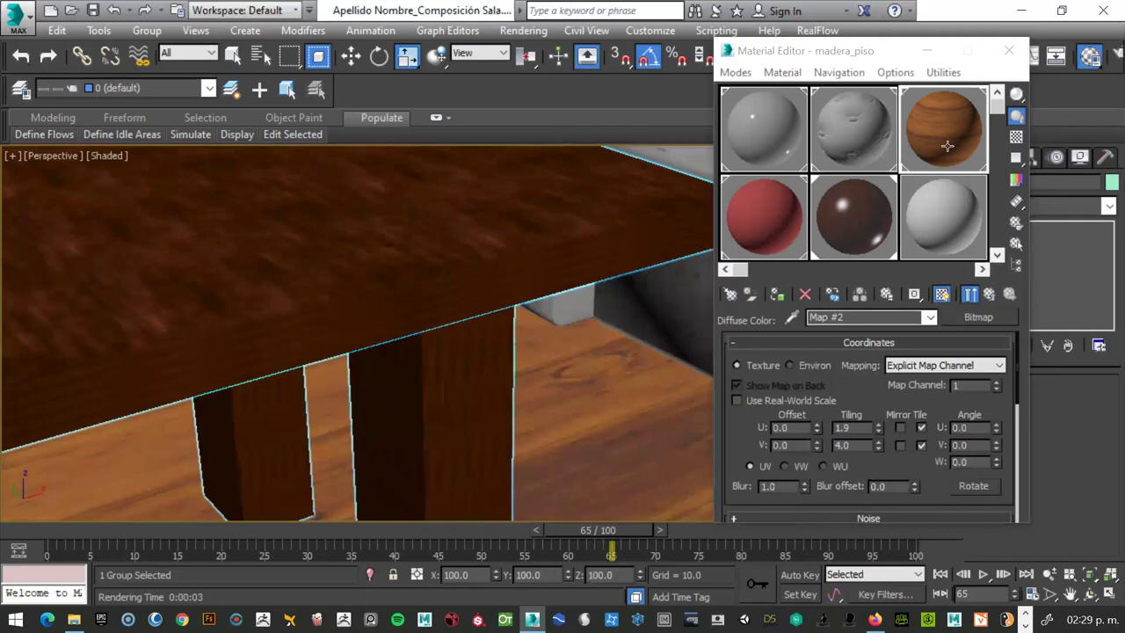
pyautogui.moveTo(932, 50); pyautogui.dragTo(932, 270)
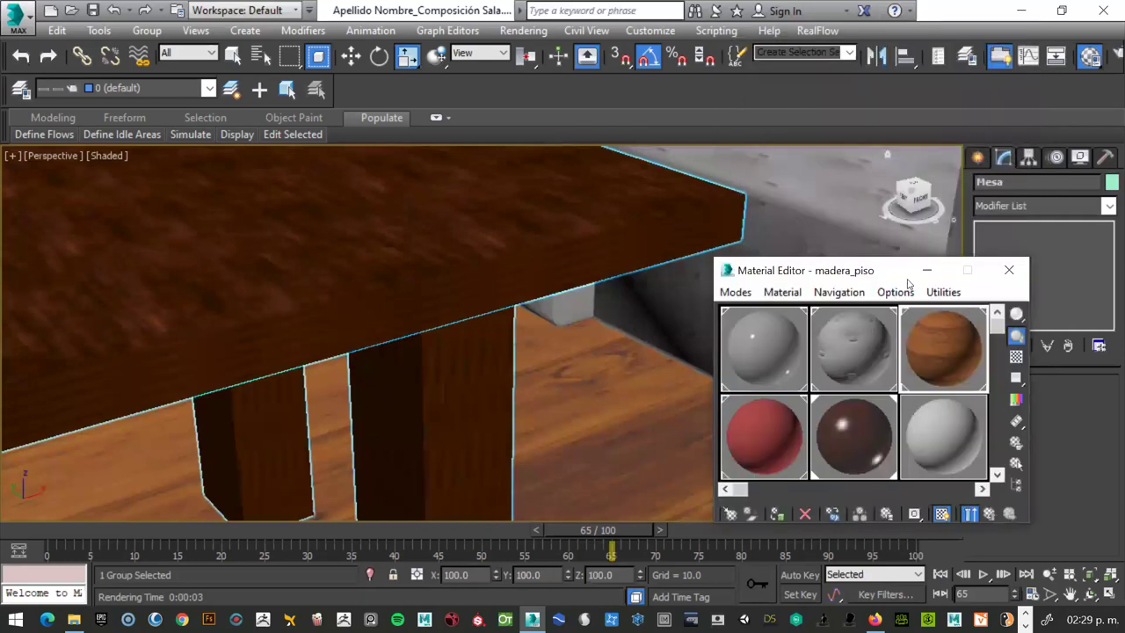
pyautogui.moveTo(908, 275); pyautogui.dragTo(796, 432)
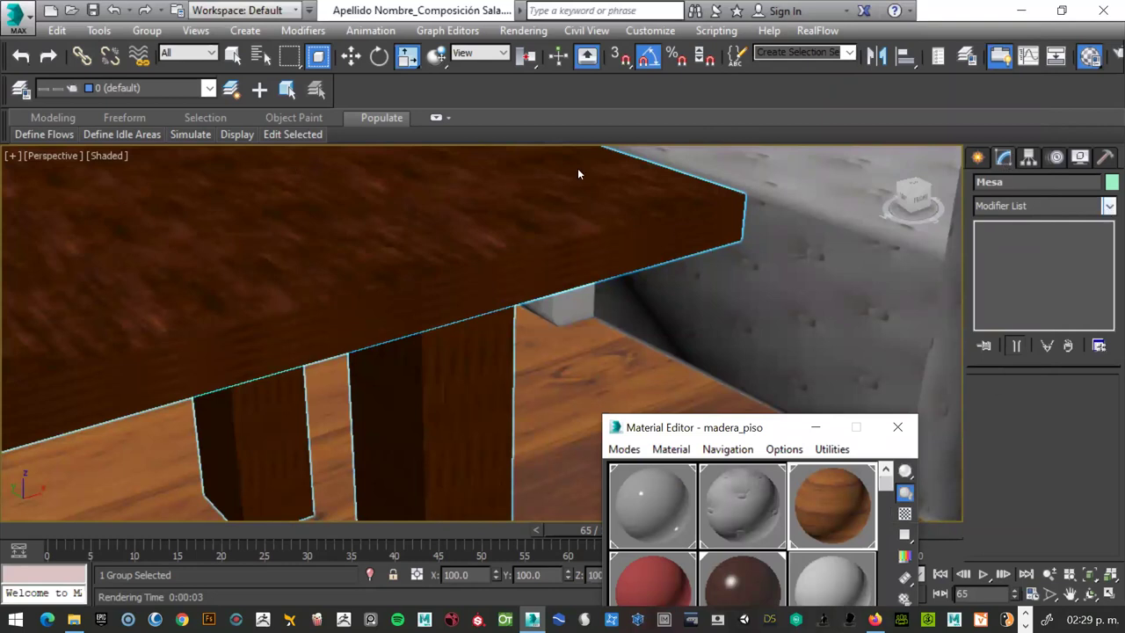
# Add a UVW Map modifier to the table, trying Face and Spherical before settling on Box.
pyautogui.click(1109, 205)
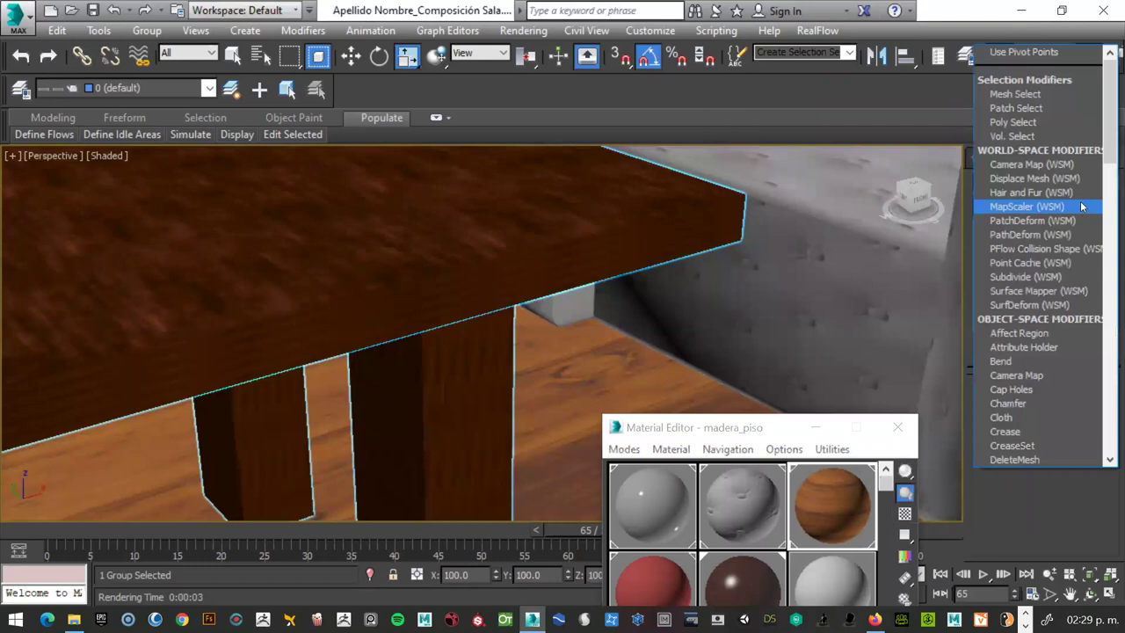
pyautogui.scroll(-4, 1082, 206)
pyautogui.scroll(-4, 1082, 200)
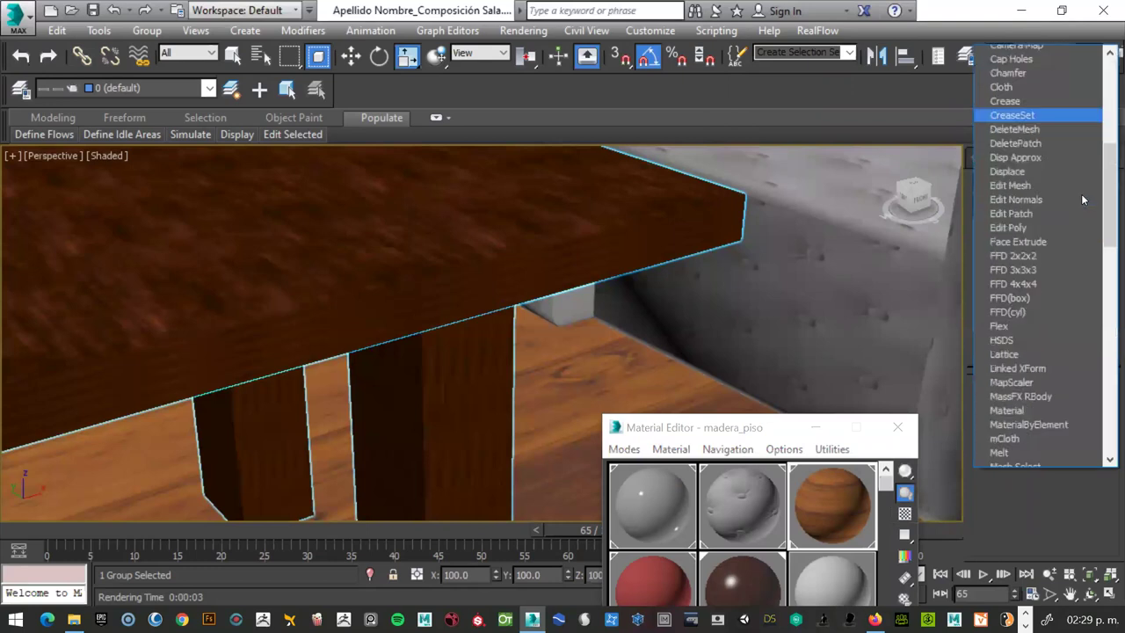
pyautogui.scroll(-4, 1081, 199)
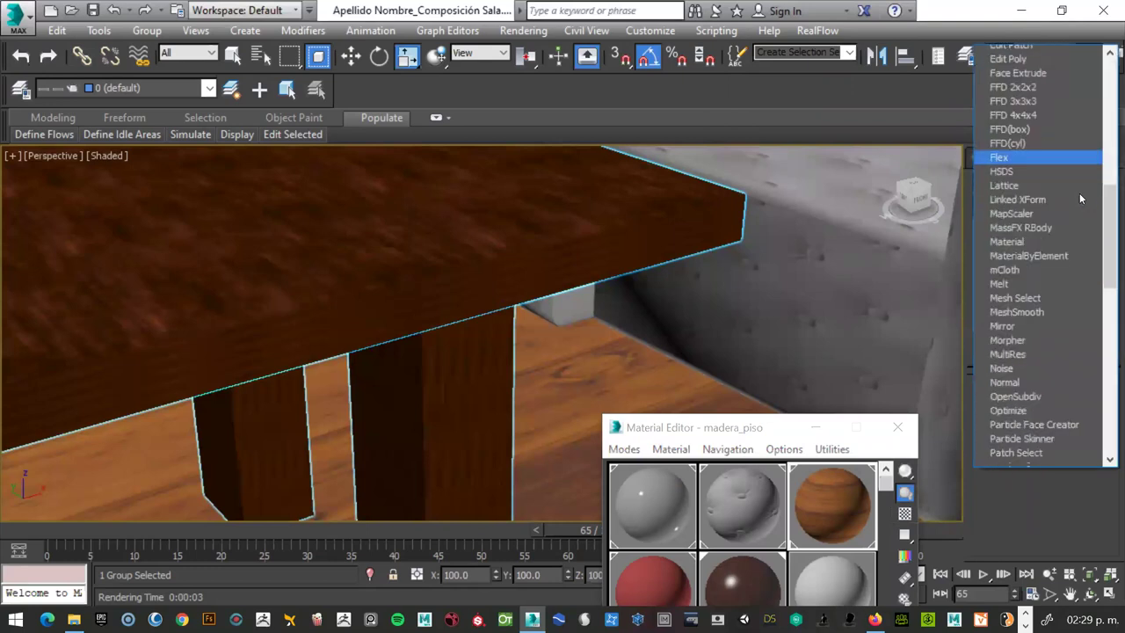
pyautogui.scroll(-1, 1081, 199)
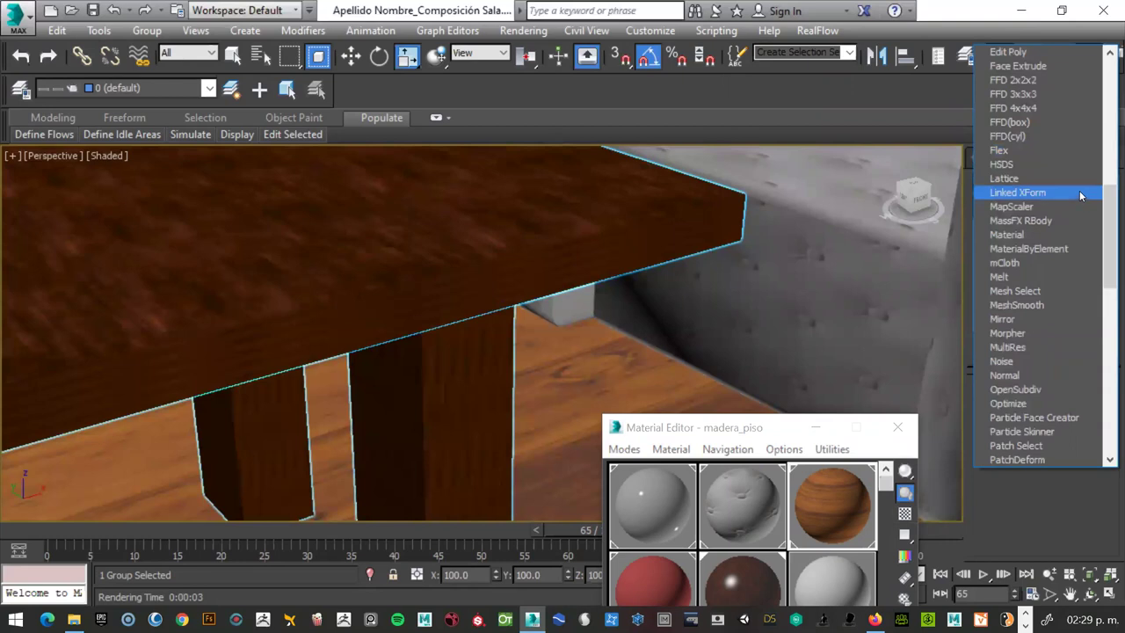
pyautogui.scroll(-1, 1081, 195)
pyautogui.scroll(-10, 1063, 182)
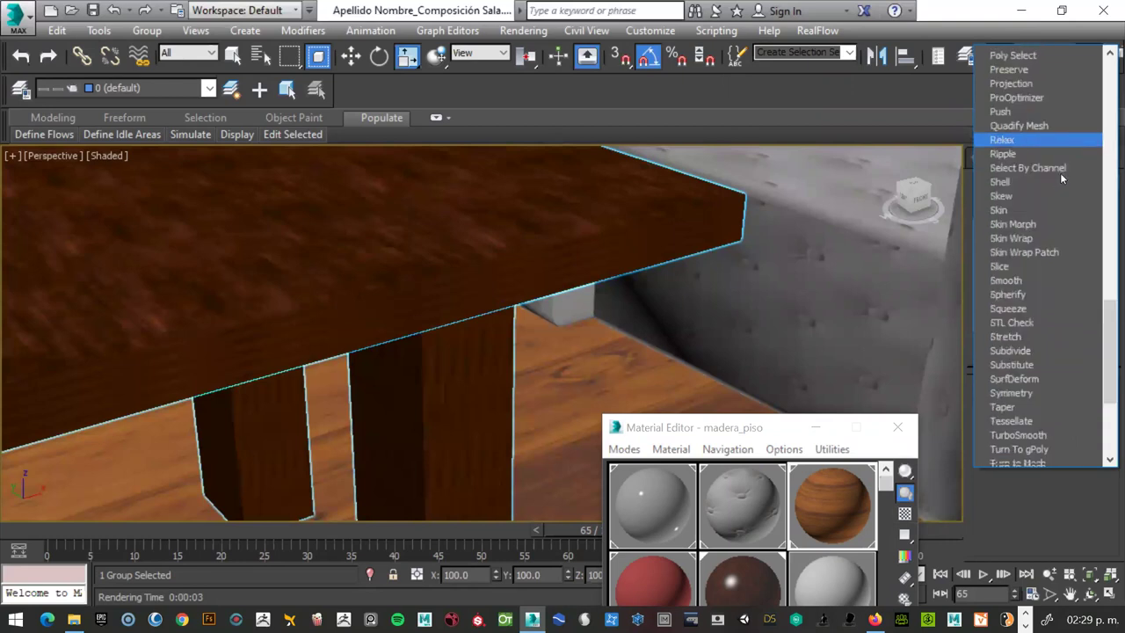
pyautogui.scroll(-5, 1061, 179)
pyautogui.scroll(-1, 1011, 327)
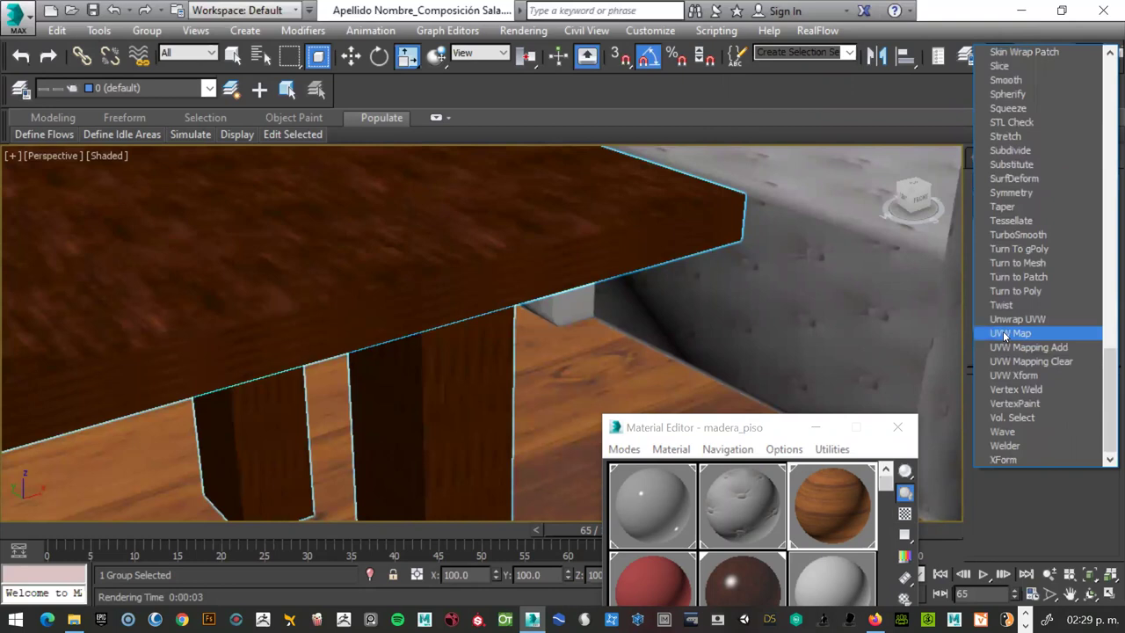
pyautogui.click(1007, 333)
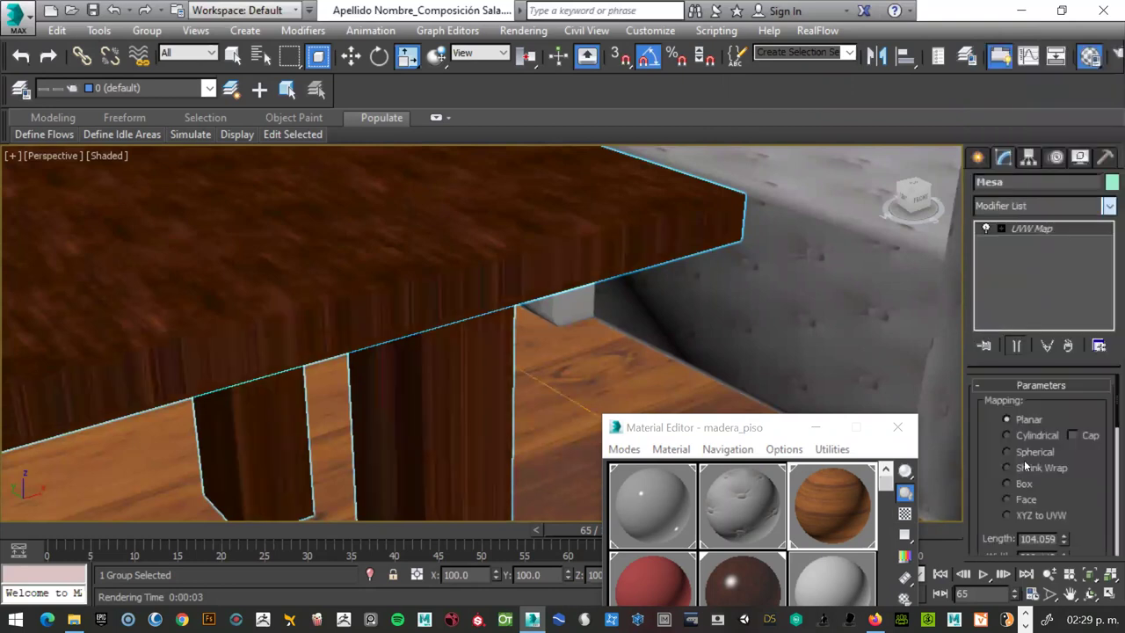
pyautogui.click(1009, 498)
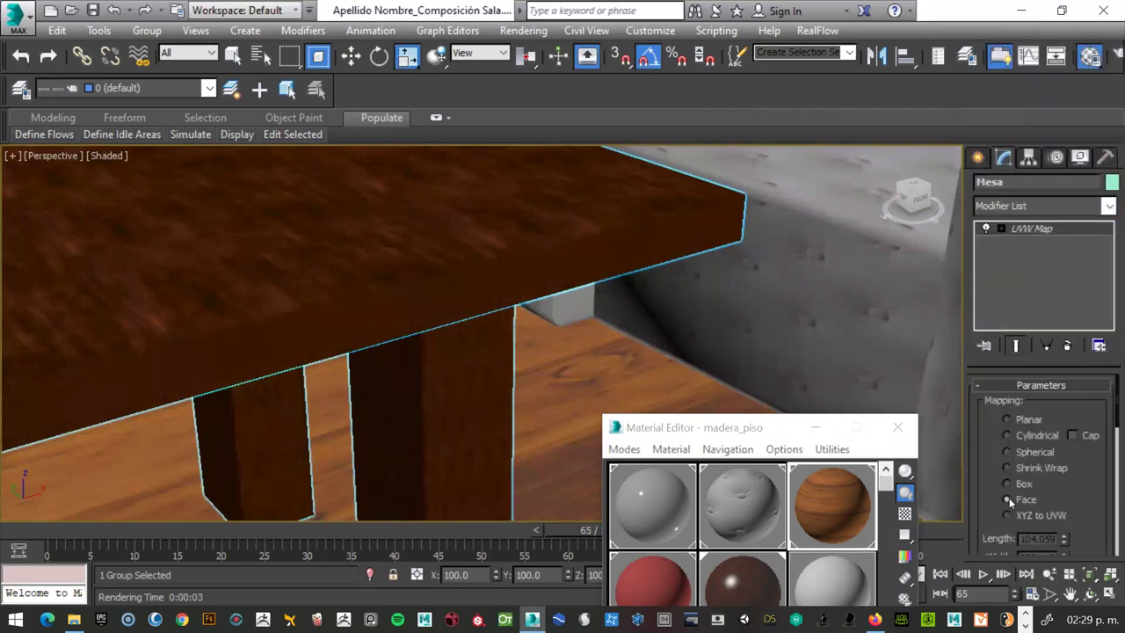
pyautogui.click(1008, 451)
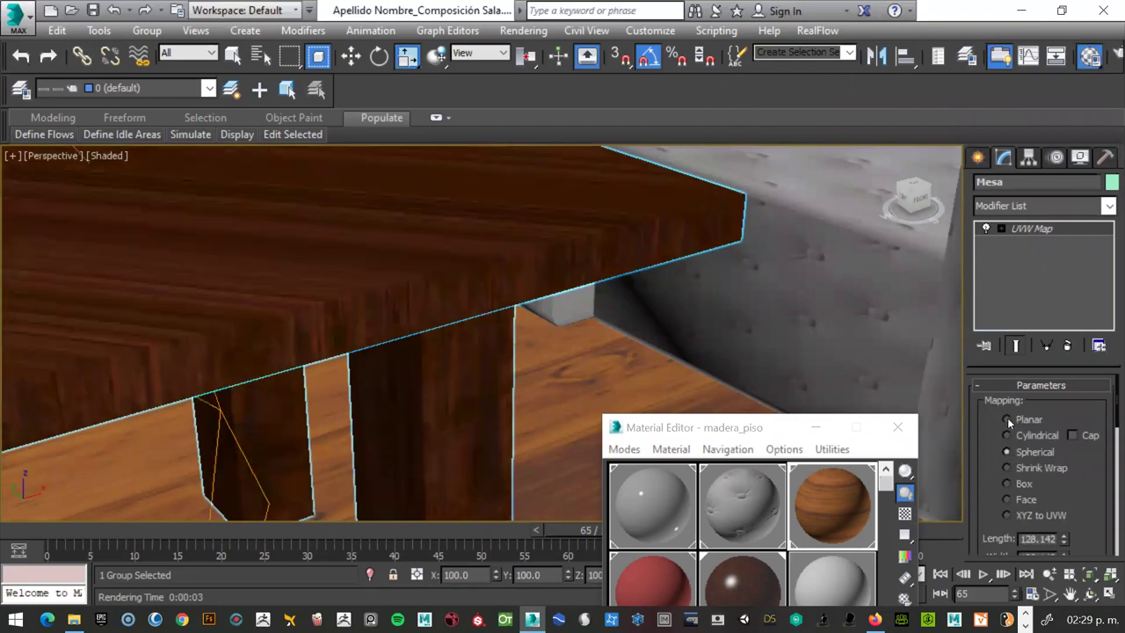
pyautogui.click(1007, 484)
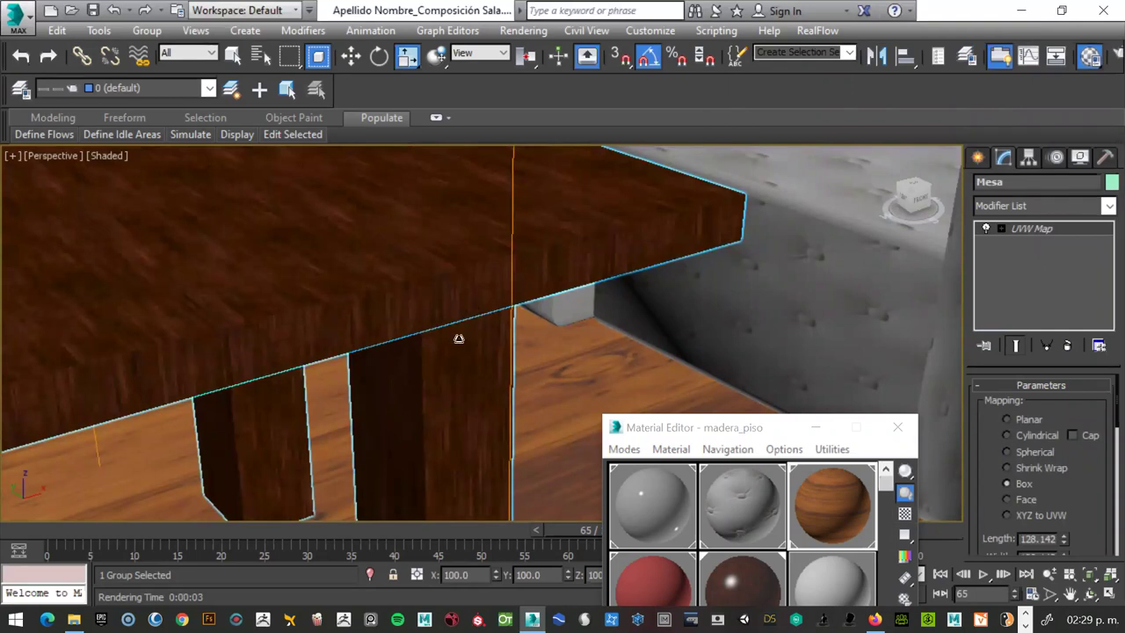
pyautogui.keyDown('alt'); pyautogui.click(474, 333); pyautogui.keyUp('alt')
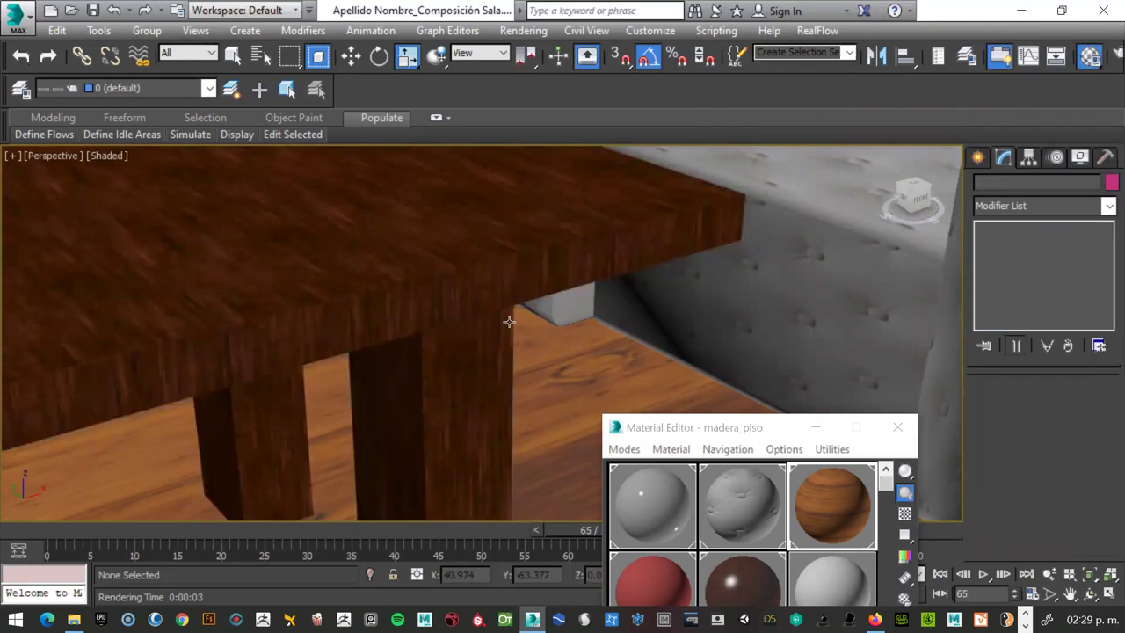
pyautogui.keyDown('alt'); pyautogui.moveTo(477, 334); pyautogui.dragTo(467, 331, button='middle'); pyautogui.keyUp('alt')
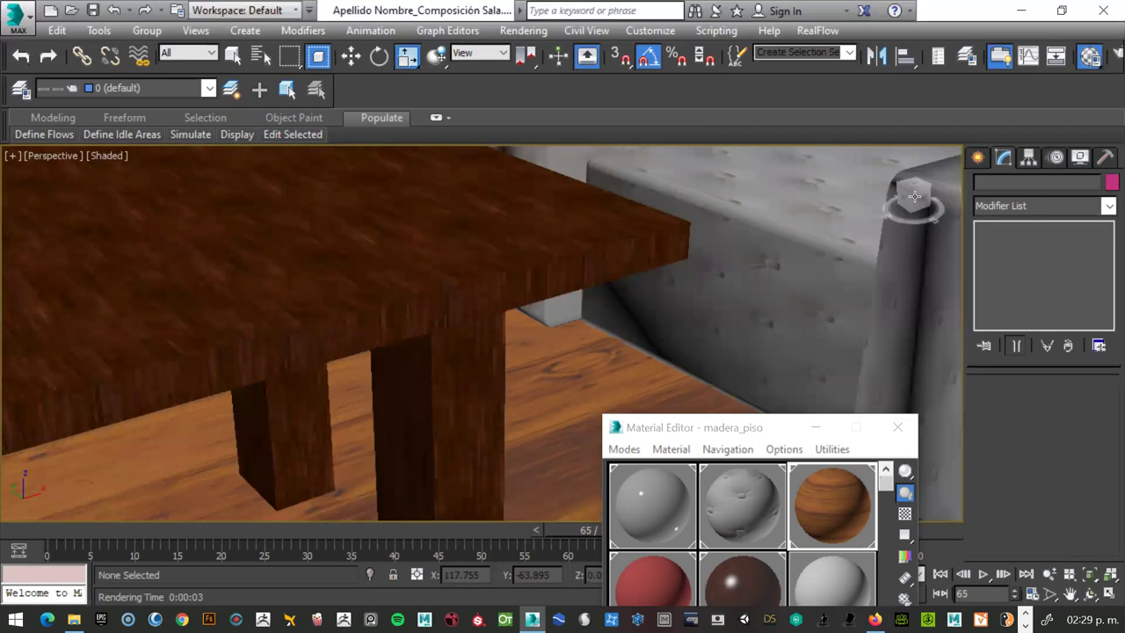
pyautogui.moveTo(914, 195); pyautogui.dragTo(863, 203)
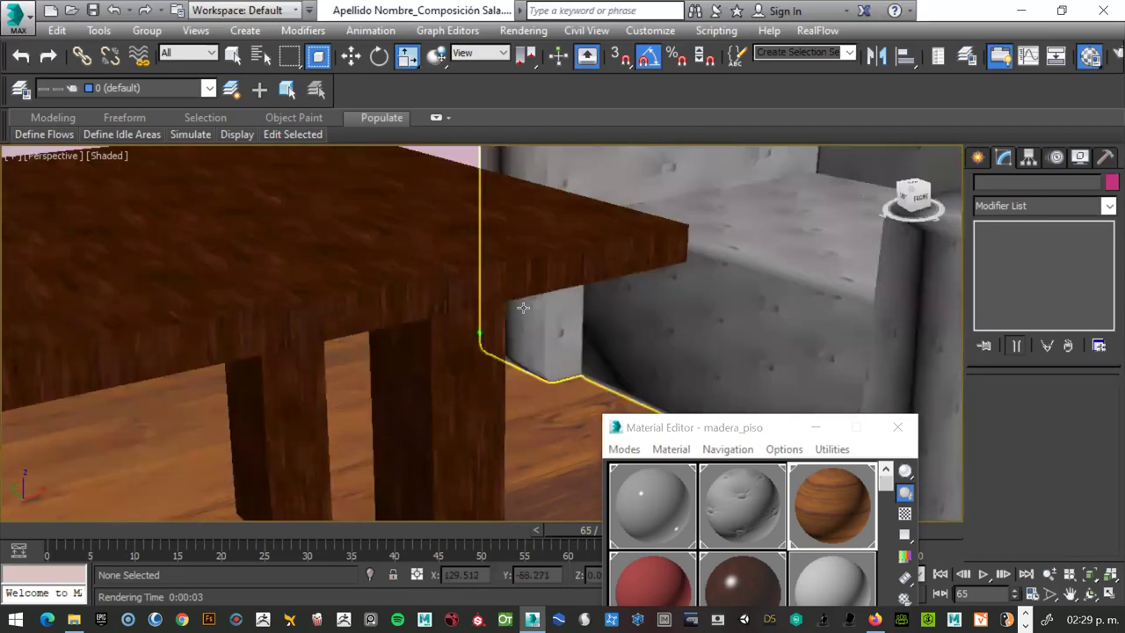
pyautogui.keyDown('alt'); pyautogui.moveTo(523, 308); pyautogui.dragTo(611, 286, button='middle'); pyautogui.keyUp('alt')
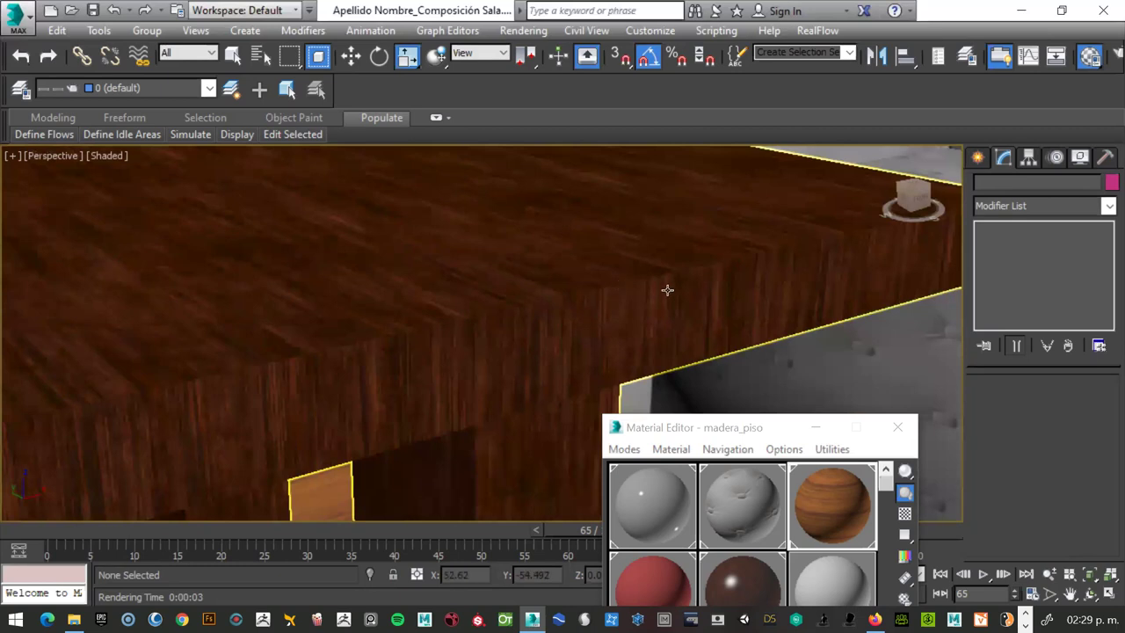
pyautogui.scroll(-5, 667, 290)
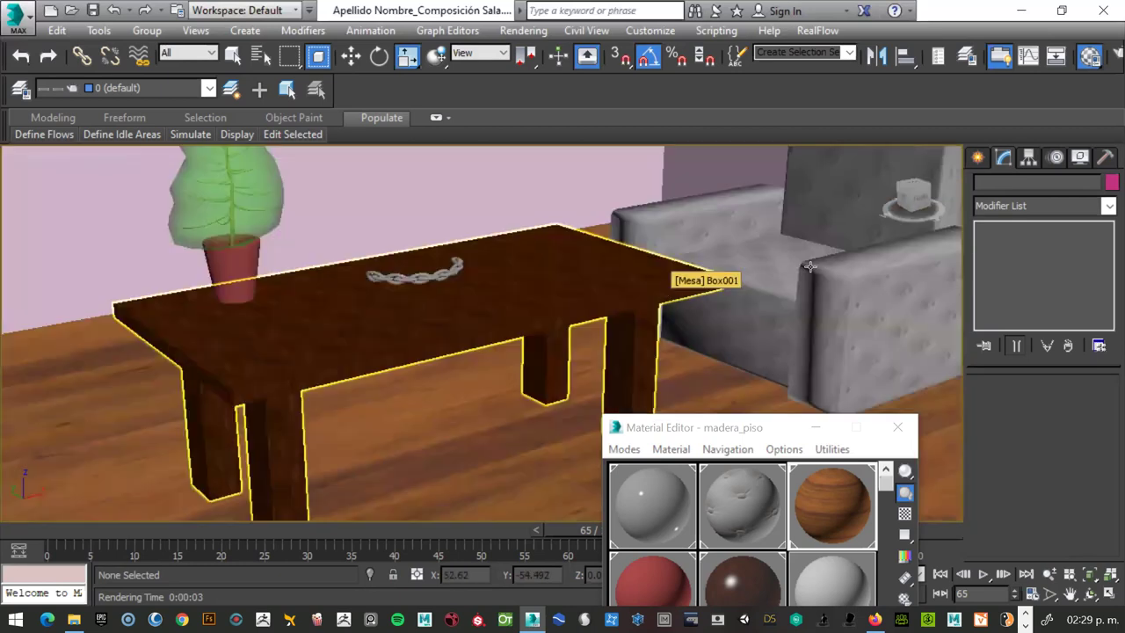
pyautogui.scroll(5, 667, 290)
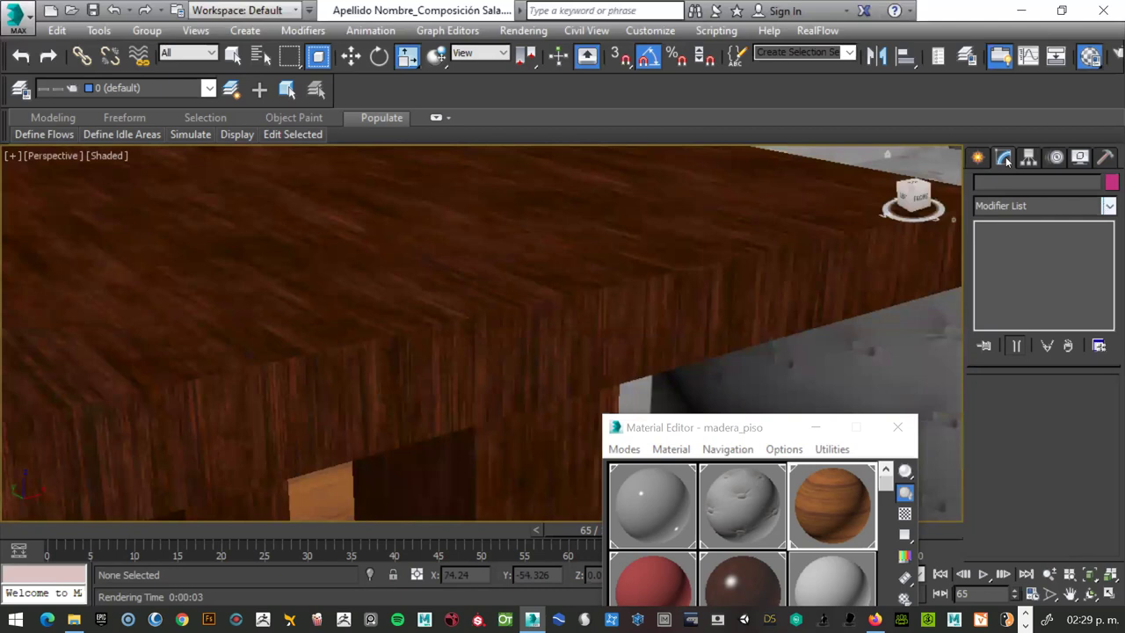
pyautogui.click(1109, 207)
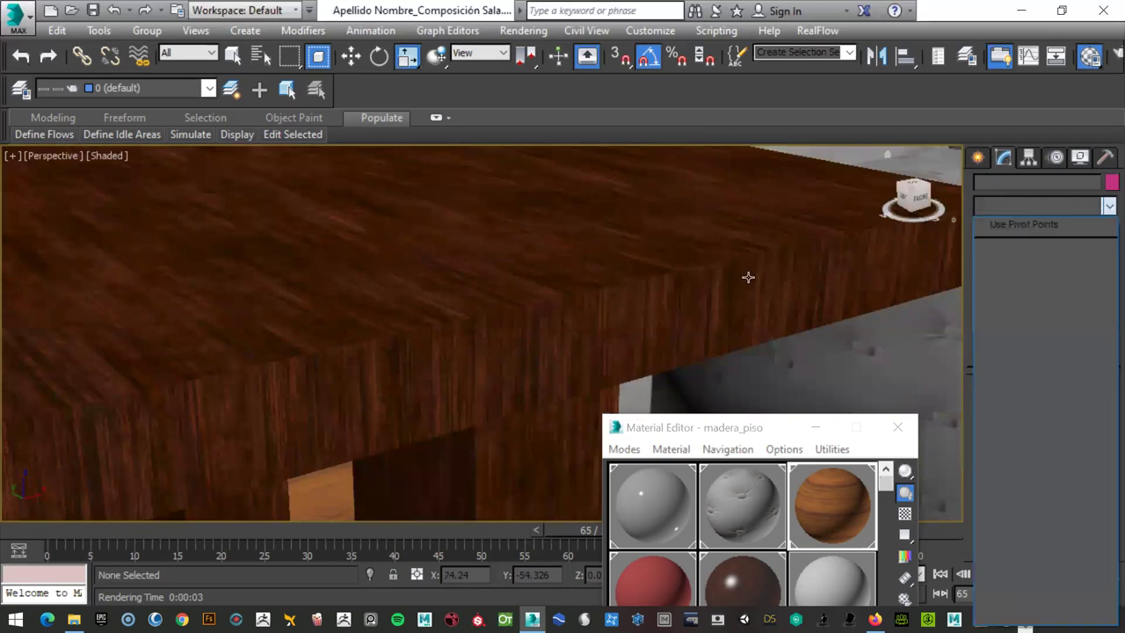
pyautogui.click(748, 277)
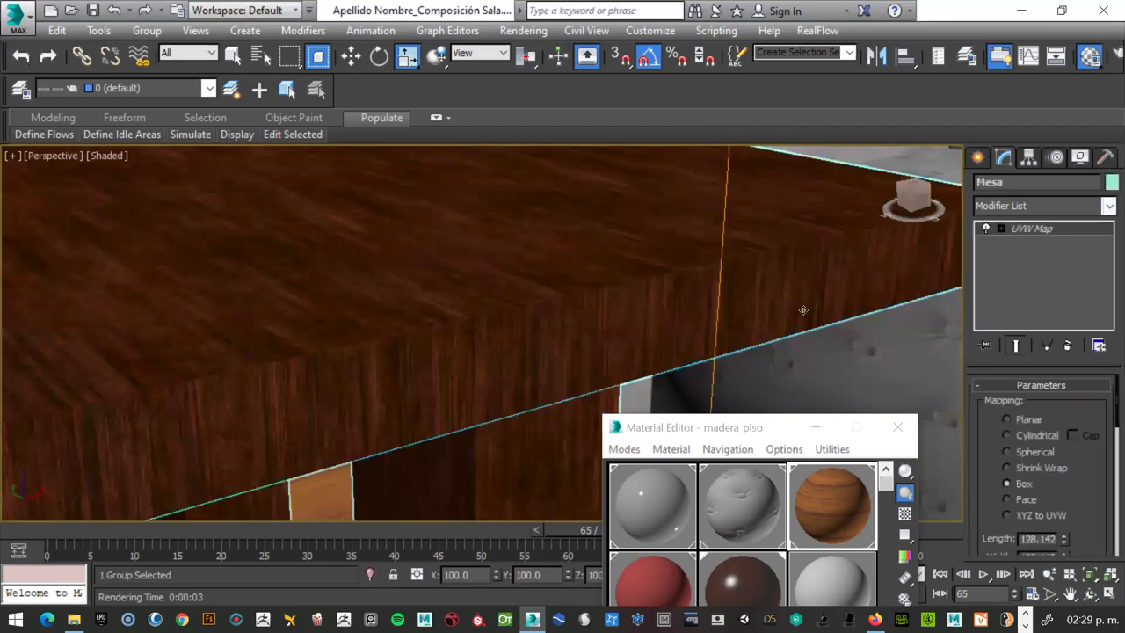
pyautogui.press('w')
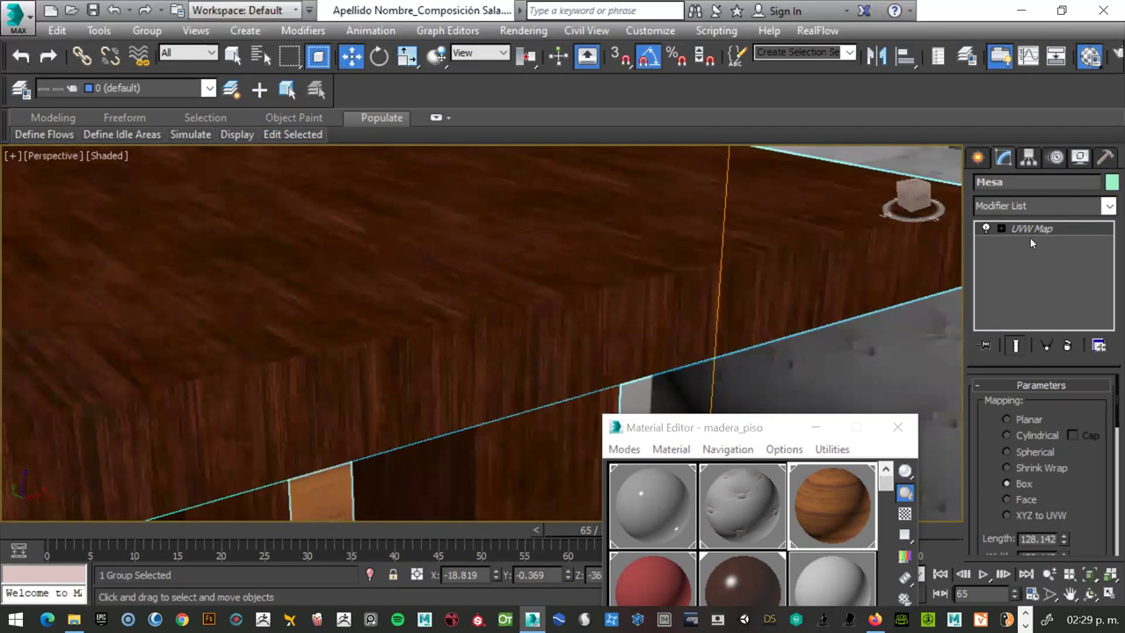
# Toggle the UVW Map off and on to compare, then add MeshSmooth to the Mesa table.
pyautogui.click(984, 228)
pyautogui.click(984, 228)
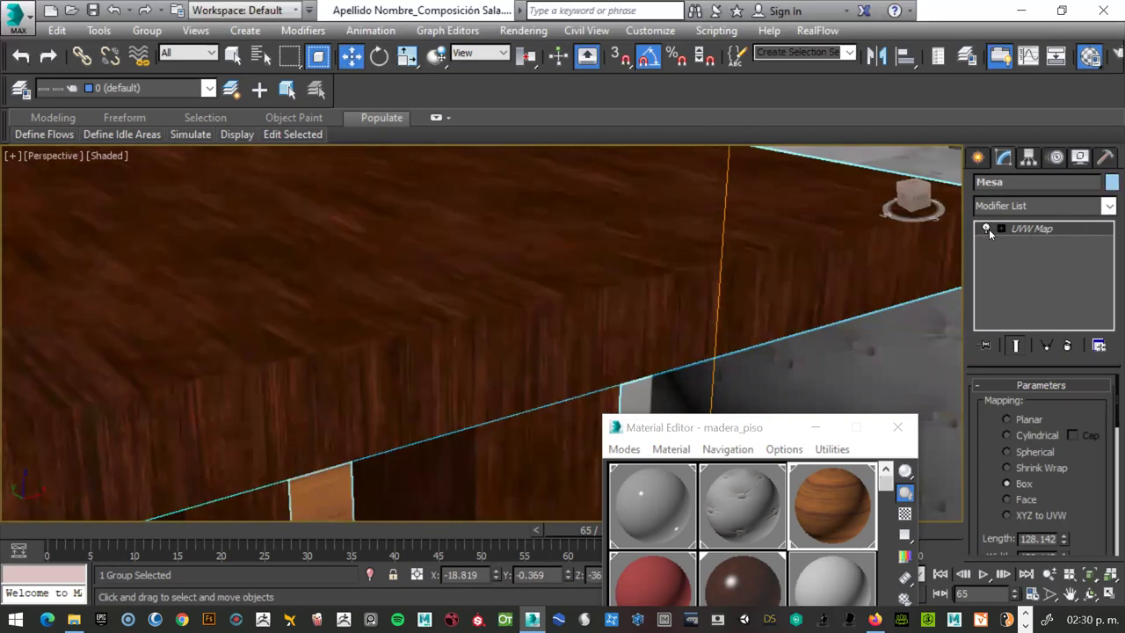
pyautogui.click(1108, 204)
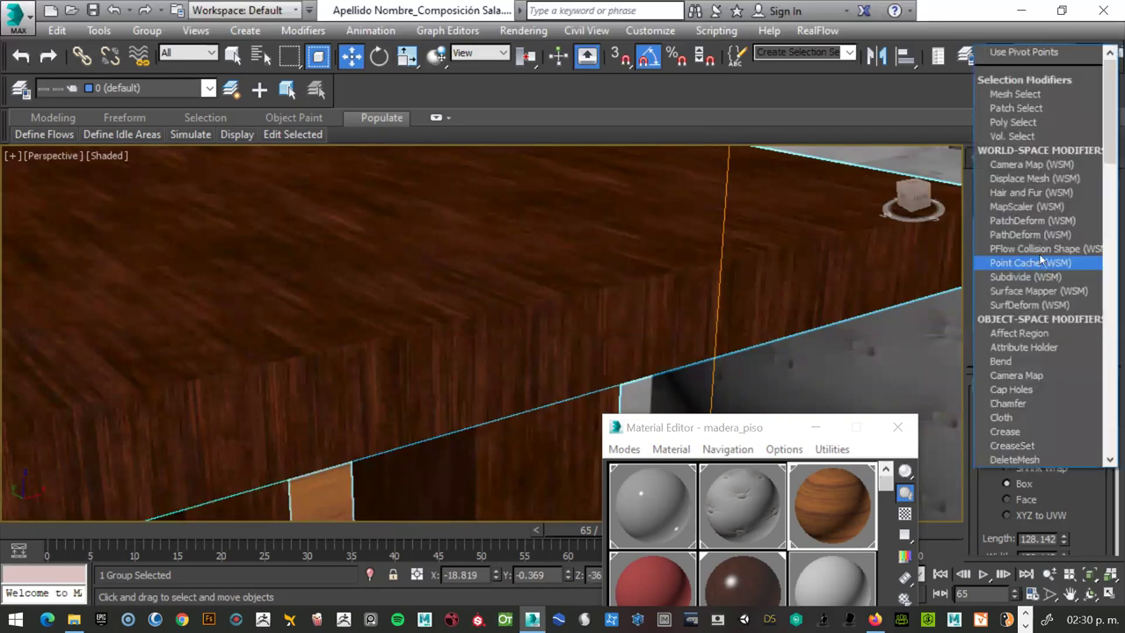
pyautogui.scroll(-1, 1041, 258)
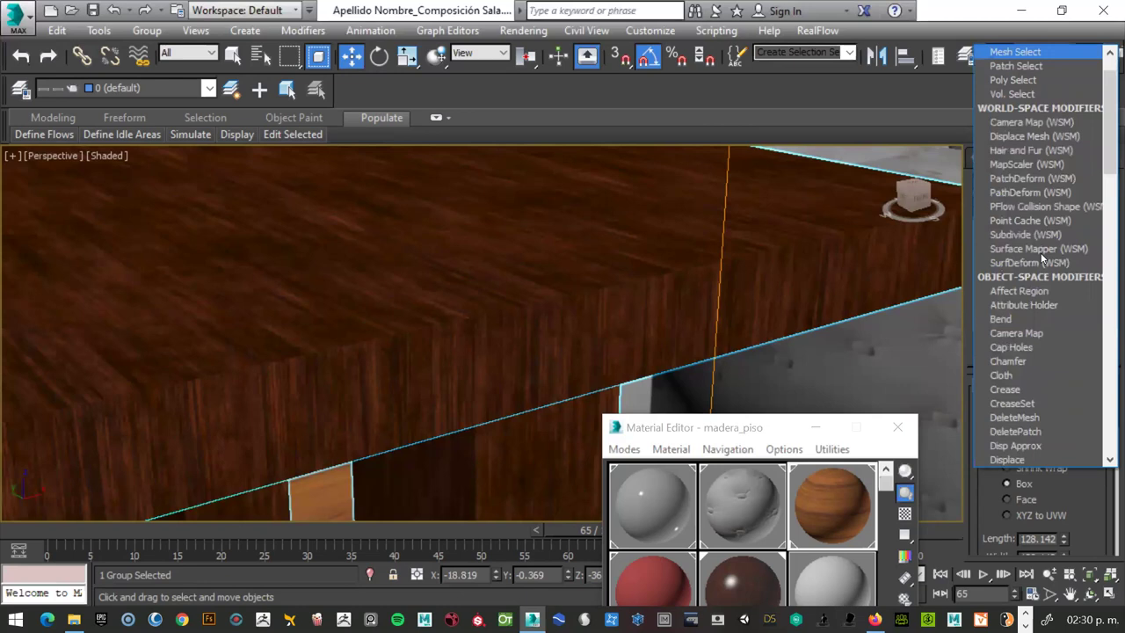
pyautogui.scroll(-15, 1043, 257)
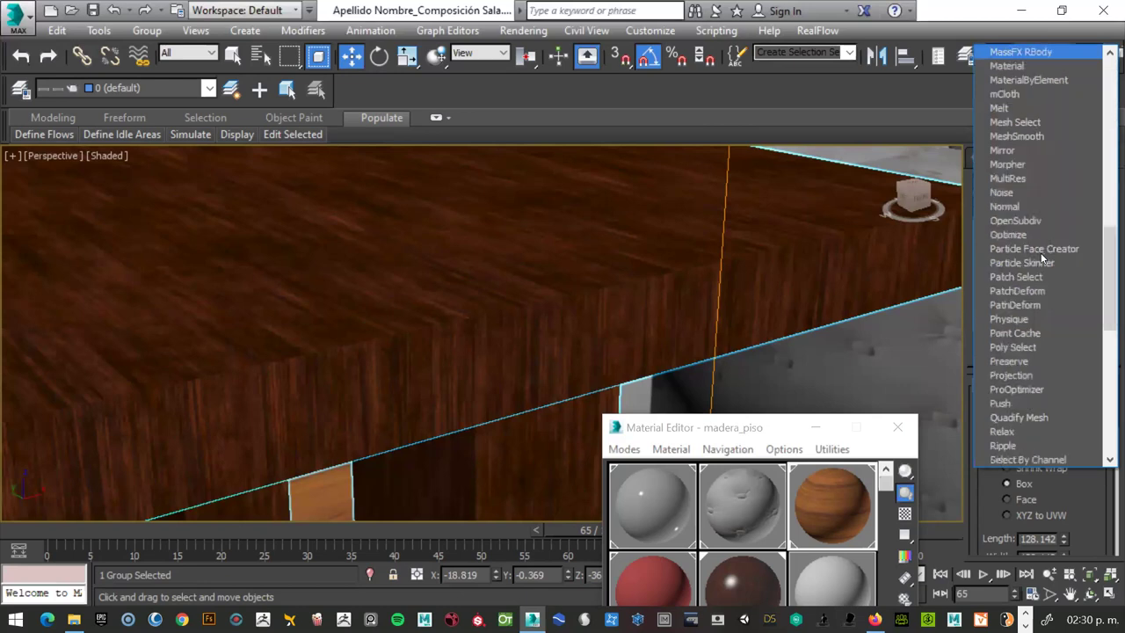
pyautogui.scroll(-1, 1042, 257)
pyautogui.scroll(-1, 1041, 256)
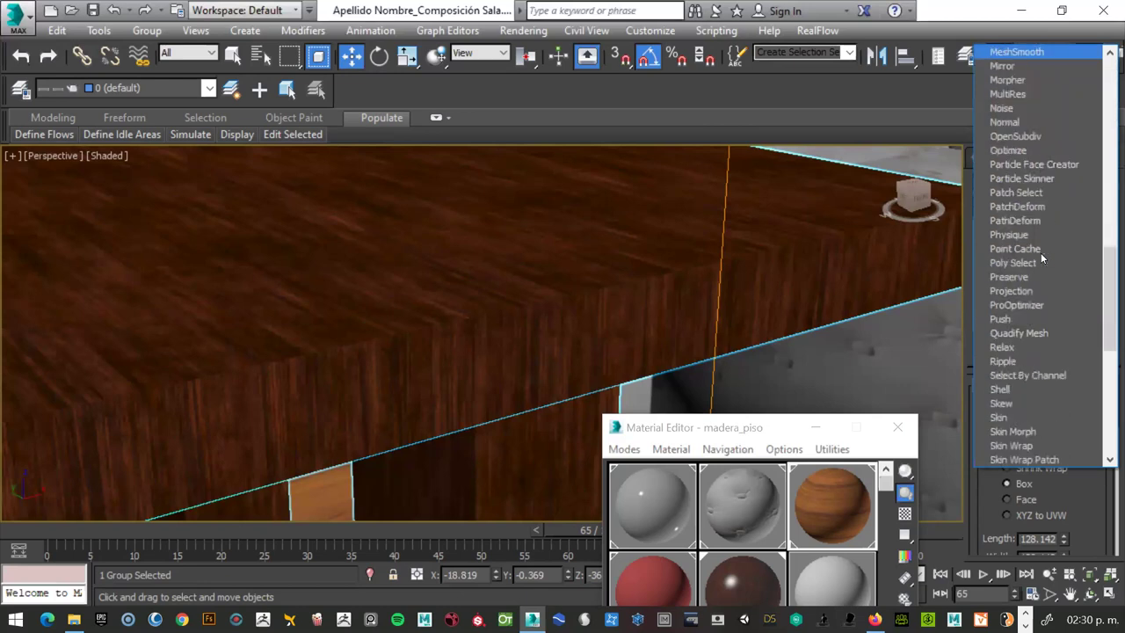
pyautogui.press('Return')
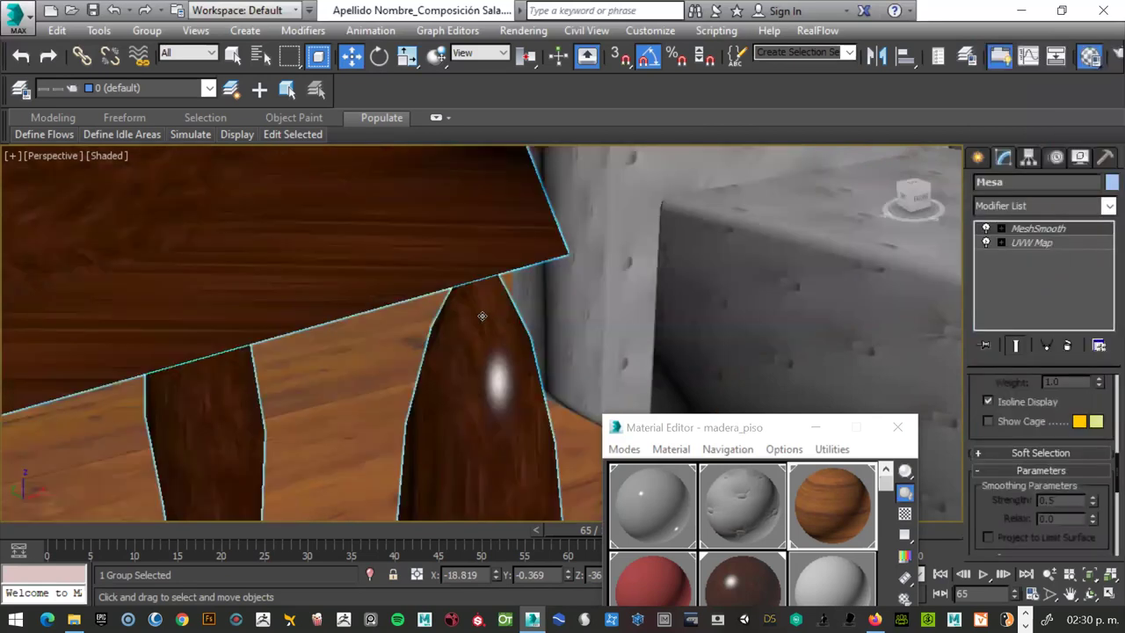
pyautogui.scroll(-5, 482, 316)
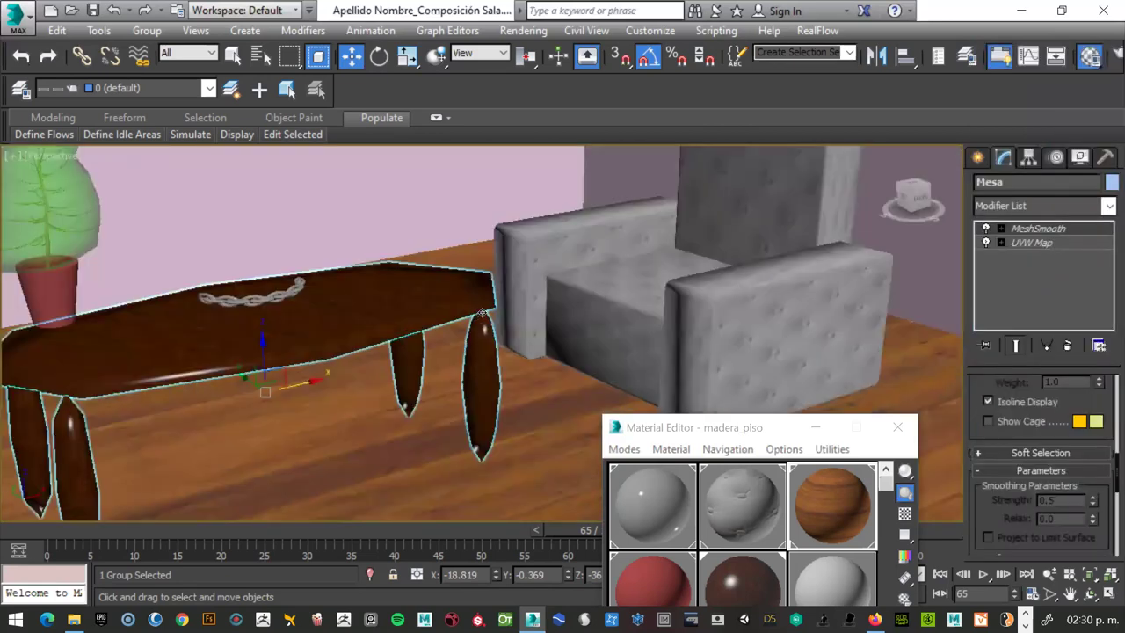
# Turn on Edged Faces and isolate the table in the viewport.
pyautogui.press('F4')
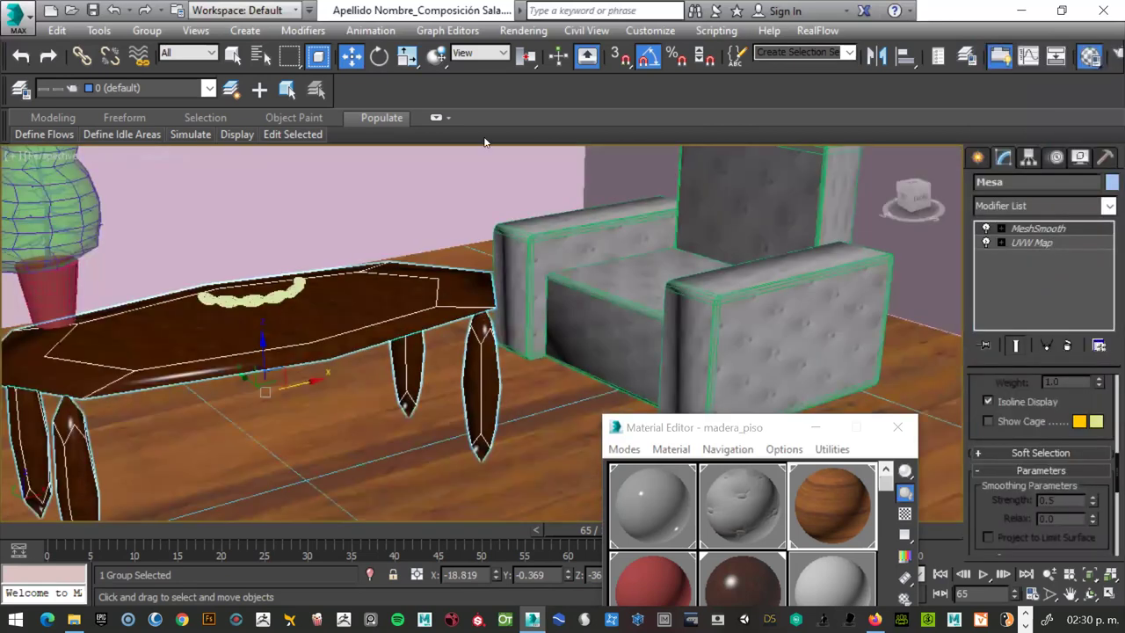
pyautogui.rightClick(483, 139)
pyautogui.click(484, 135)
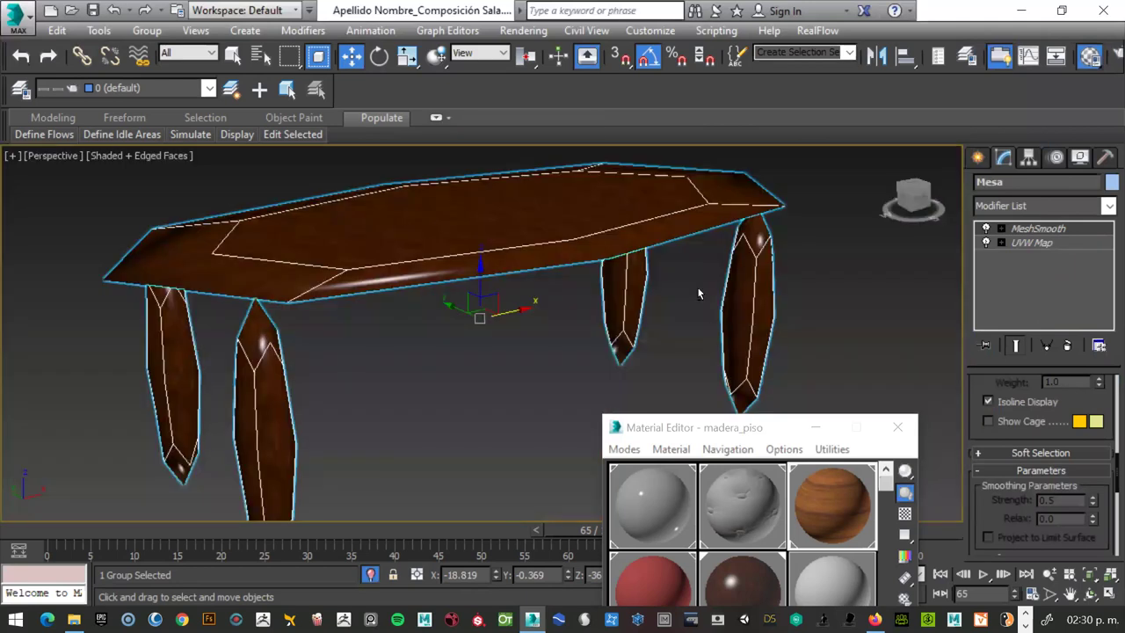
# Orbit around the isolated table and switch MeshSmooth to Classic subdivision.
pyautogui.moveTo(910, 195); pyautogui.dragTo(663, 188)
pyautogui.moveTo(904, 199)
pyautogui.mouseDown()
pyautogui.moveTo(922, 220)
pyautogui.moveTo(727, 234)
pyautogui.moveTo(769, 211)
pyautogui.mouseUp()
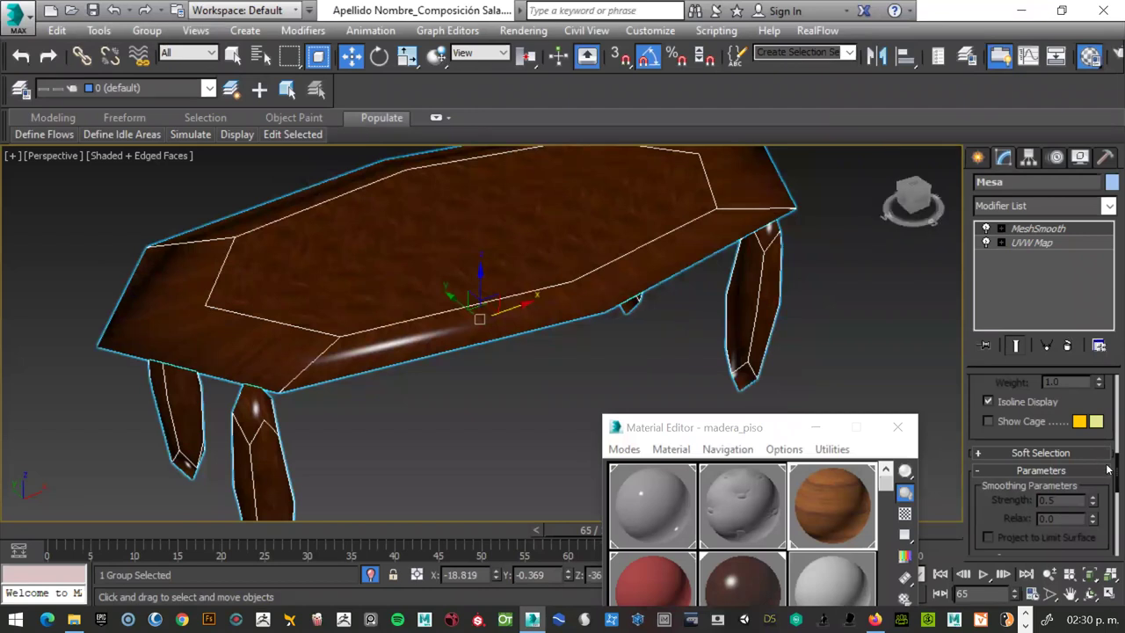
pyautogui.scroll(-1, 1109, 471)
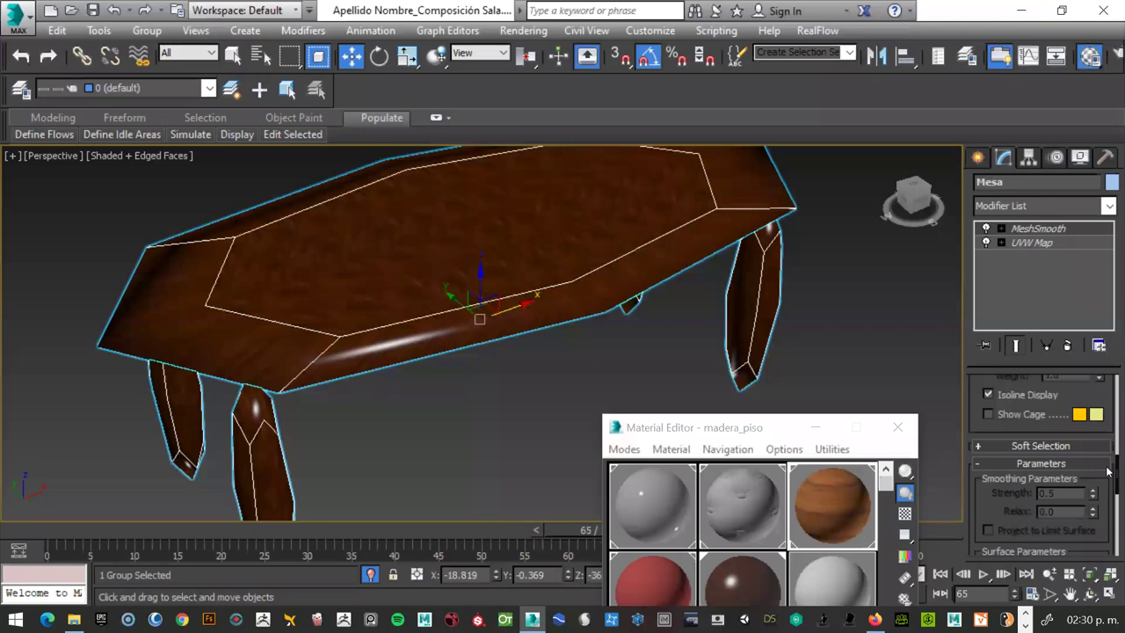
pyautogui.scroll(5, 1107, 471)
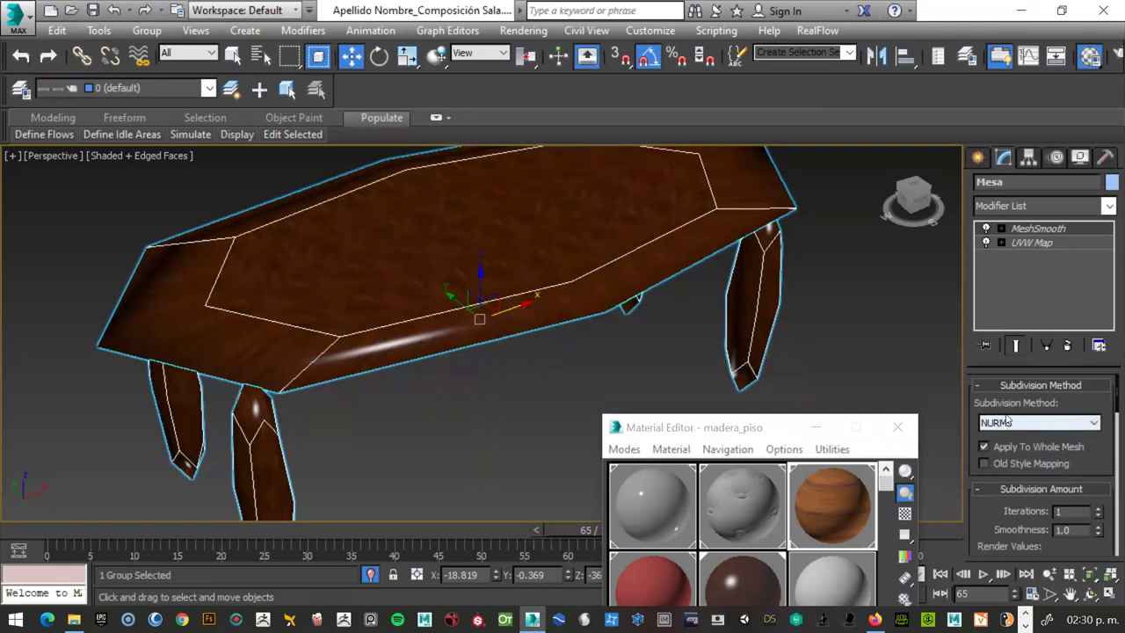
pyautogui.click(1018, 425)
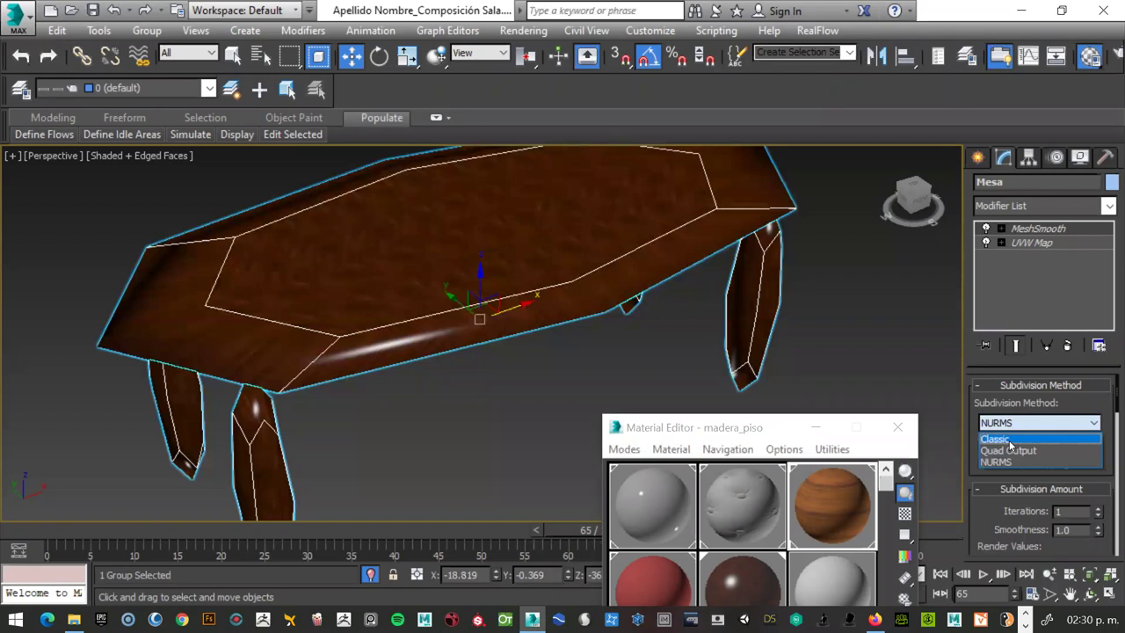
pyautogui.click(1002, 439)
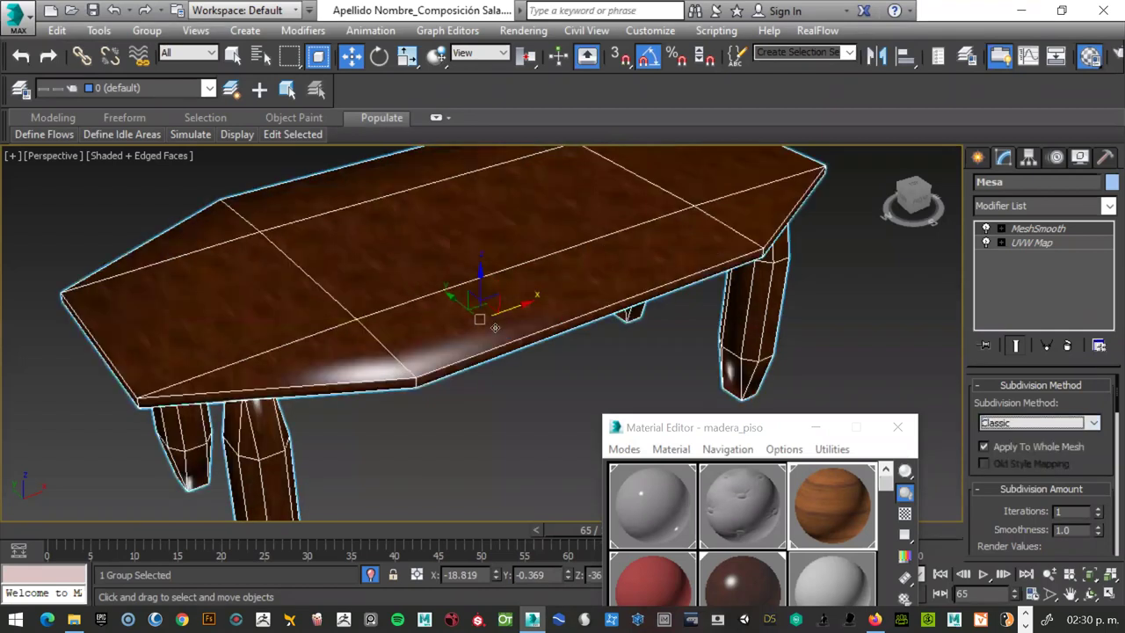
# Raise the MeshSmooth iterations to 3.
pyautogui.scroll(2, 589, 317)
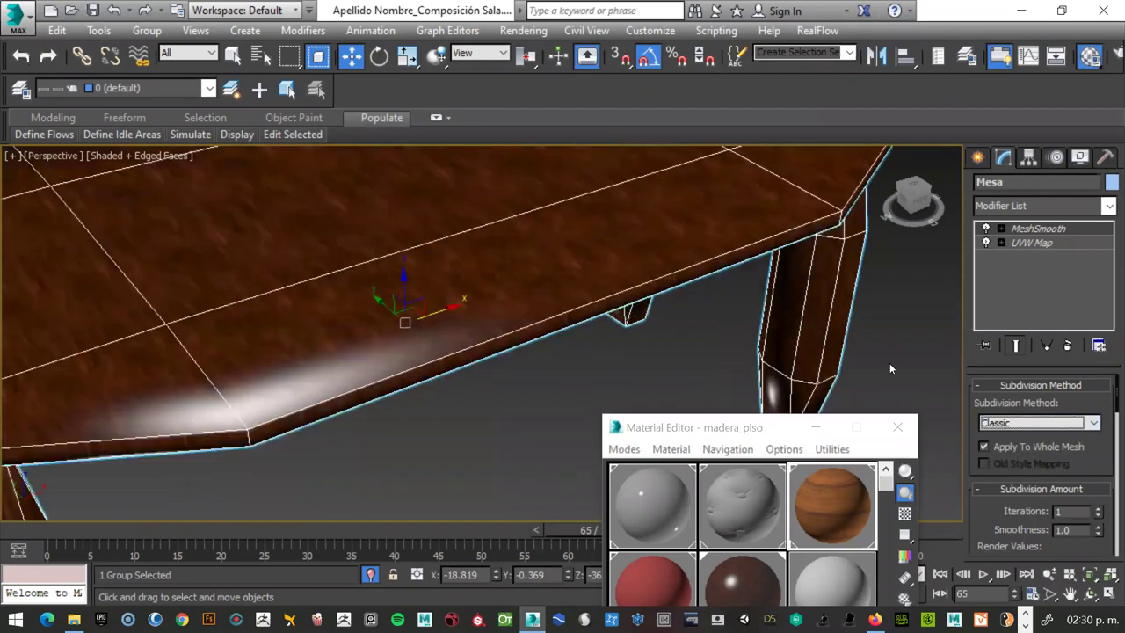
pyautogui.scroll(-2, 890, 367)
pyautogui.scroll(3, 637, 280)
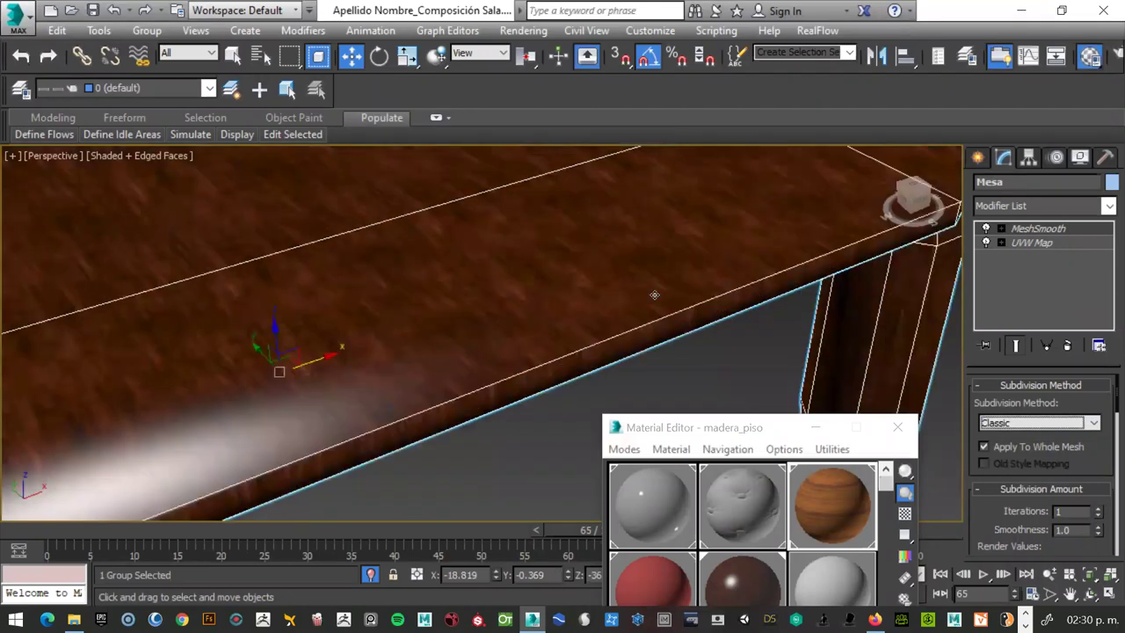
pyautogui.scroll(-2, 675, 295)
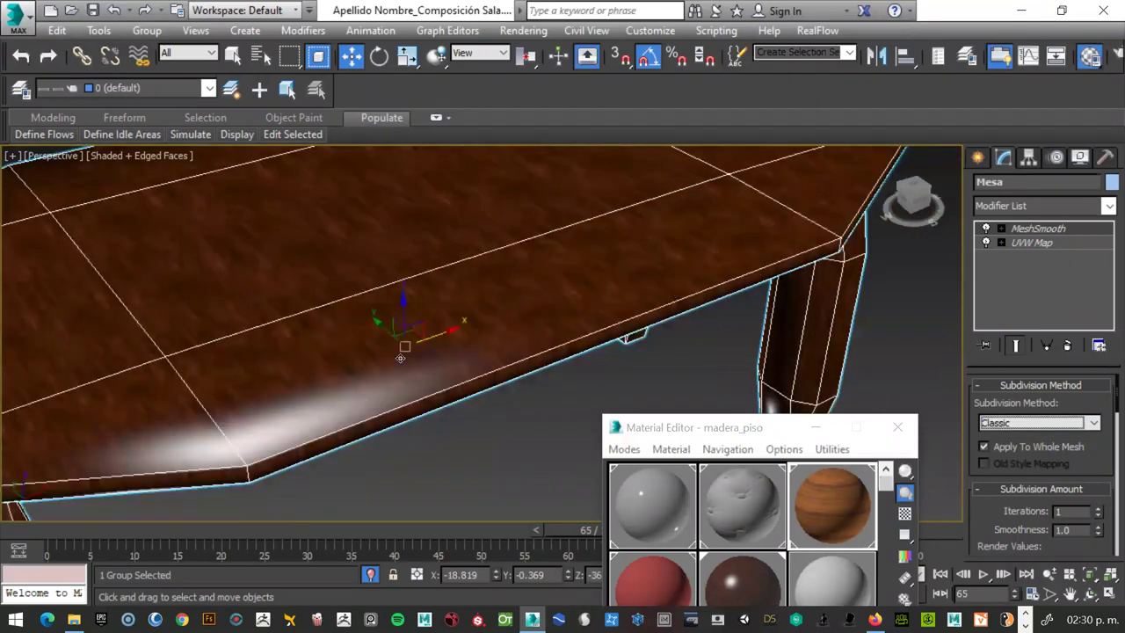
pyautogui.scroll(-2, 400, 357)
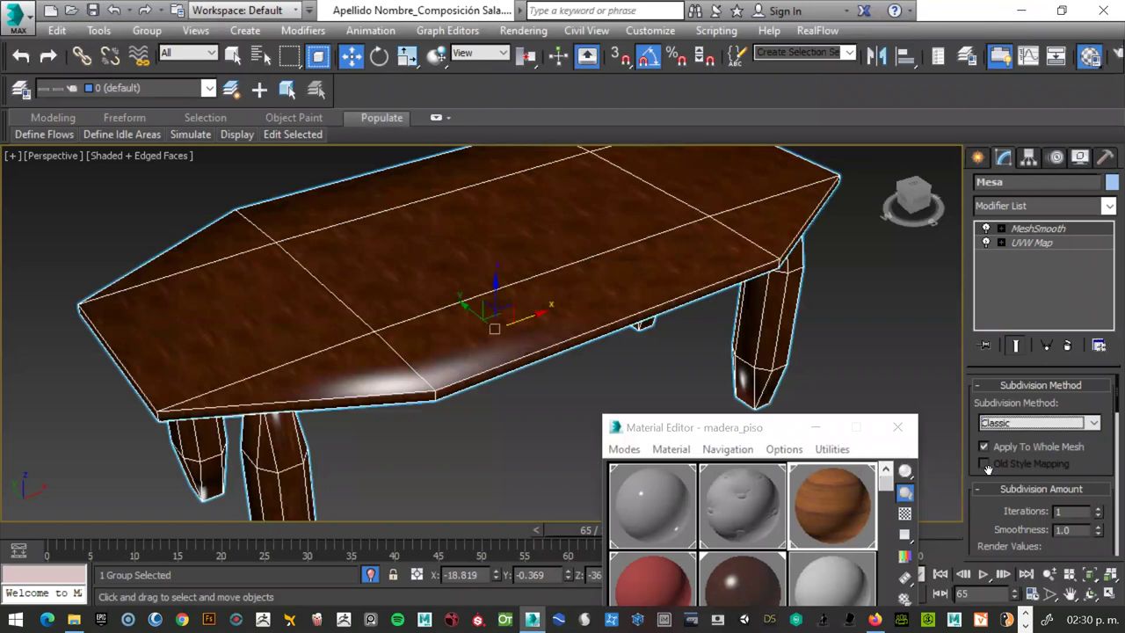
pyautogui.scroll(-2, 1111, 452)
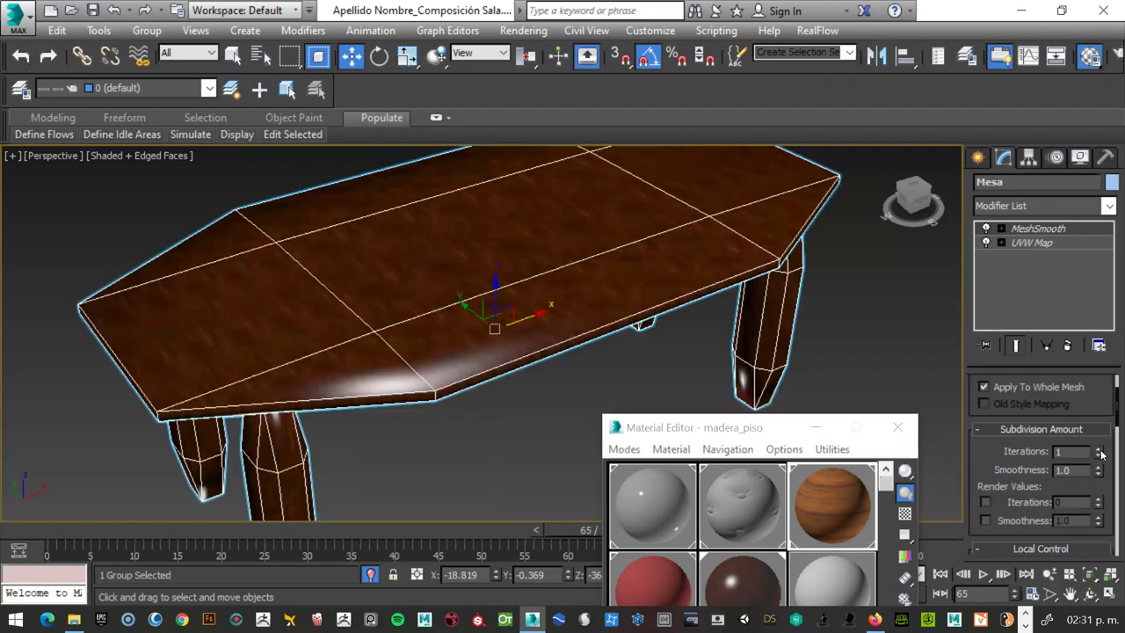
pyautogui.click(1100, 450)
pyautogui.click(1099, 449)
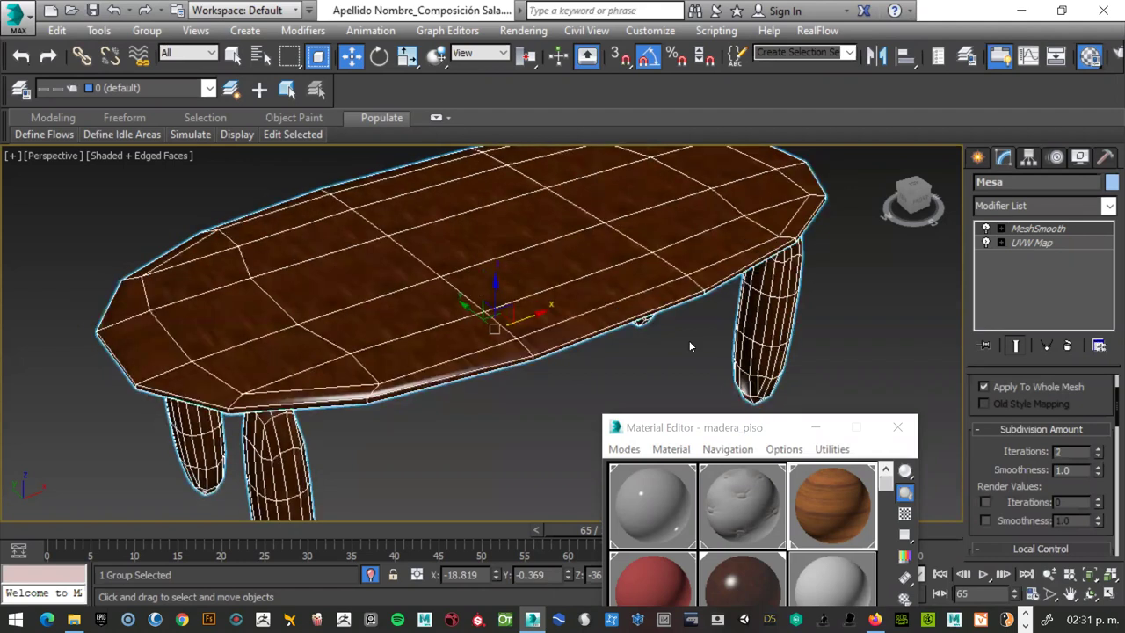
# Orbit to a near-front view and try higher and lower smoothing strength values.
pyautogui.moveTo(833, 157)
pyautogui.keyDown('alt'); pyautogui.mouseDown(button='middle')
pyautogui.moveTo(819, 152)
pyautogui.moveTo(1040, 323)
pyautogui.moveTo(1113, 397)
pyautogui.mouseUp(button='middle'); pyautogui.keyUp('alt')
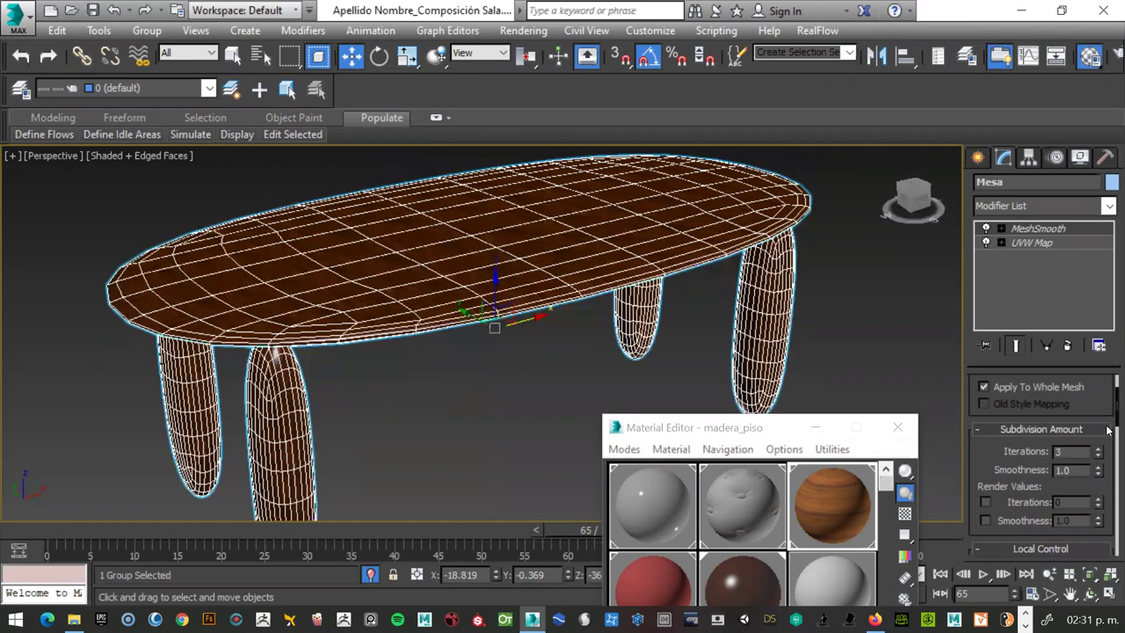
pyautogui.scroll(-3, 1109, 429)
pyautogui.scroll(-3, 1108, 443)
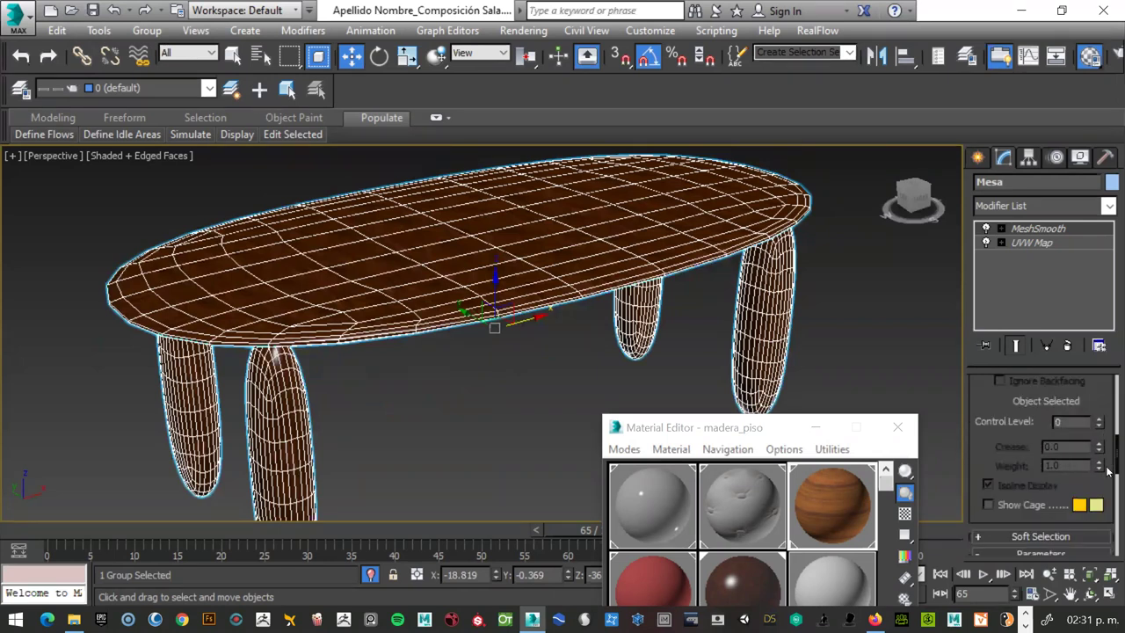
pyautogui.scroll(-3, 1108, 488)
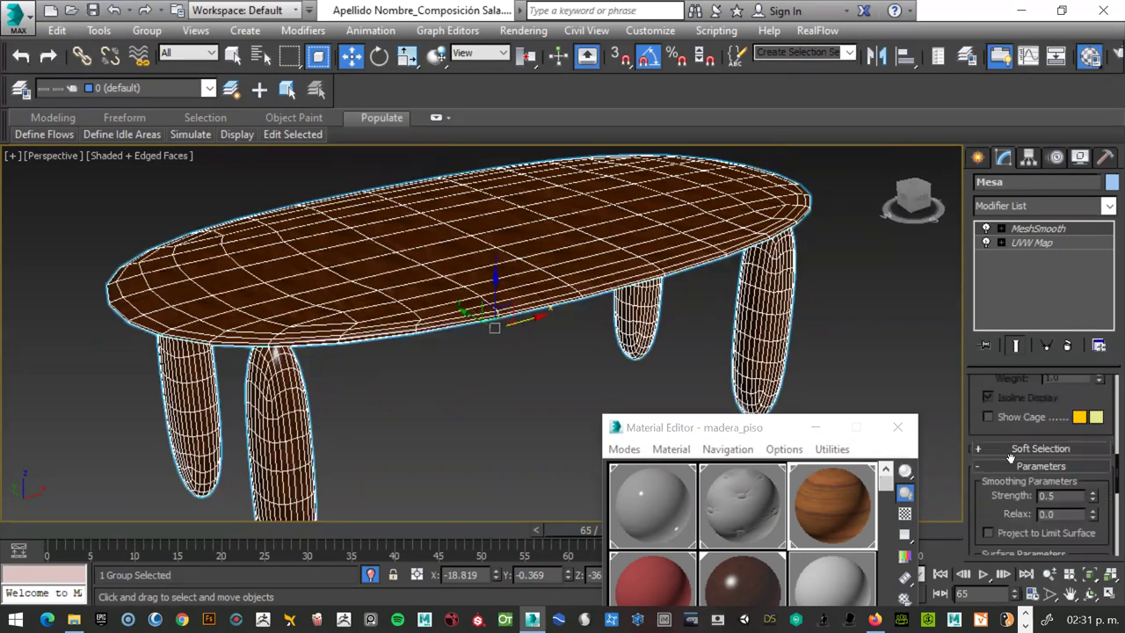
pyautogui.scroll(-1, 1009, 459)
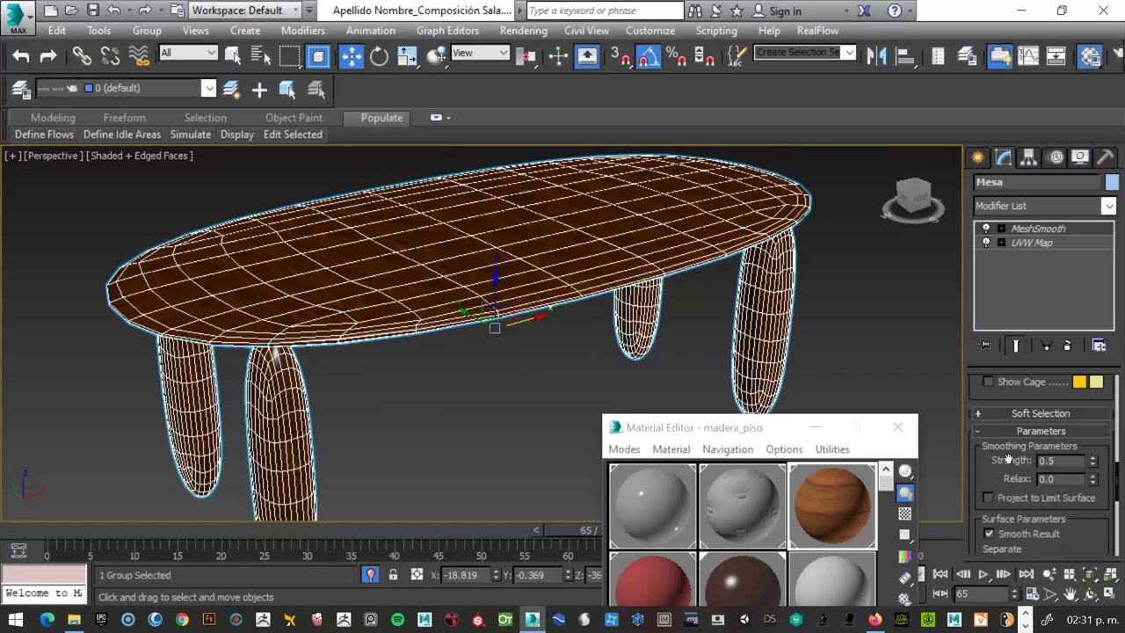
pyautogui.click(1092, 458)
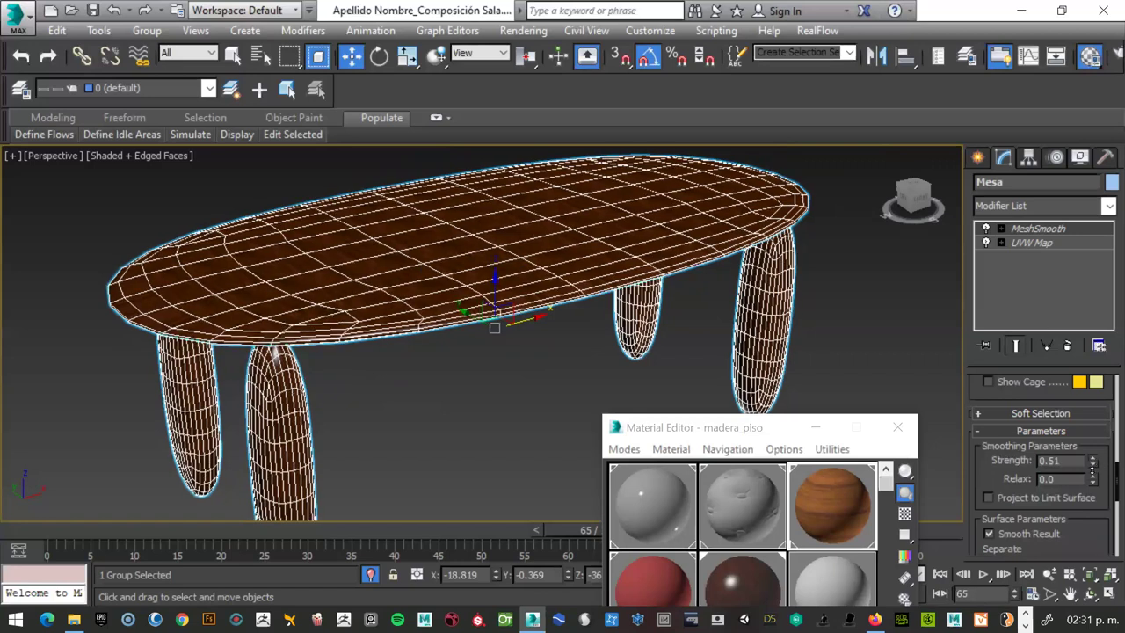
pyautogui.moveTo(1082, 431); pyautogui.dragTo(1080, 382)
pyautogui.moveTo(1089, 507)
pyautogui.mouseDown()
pyautogui.moveTo(1091, 523)
pyautogui.moveTo(1103, 488)
pyautogui.mouseUp()
# Set the smoothing strength to 0.1 and deselect the table.
pyautogui.press('BackSpace')
pyautogui.write('7')
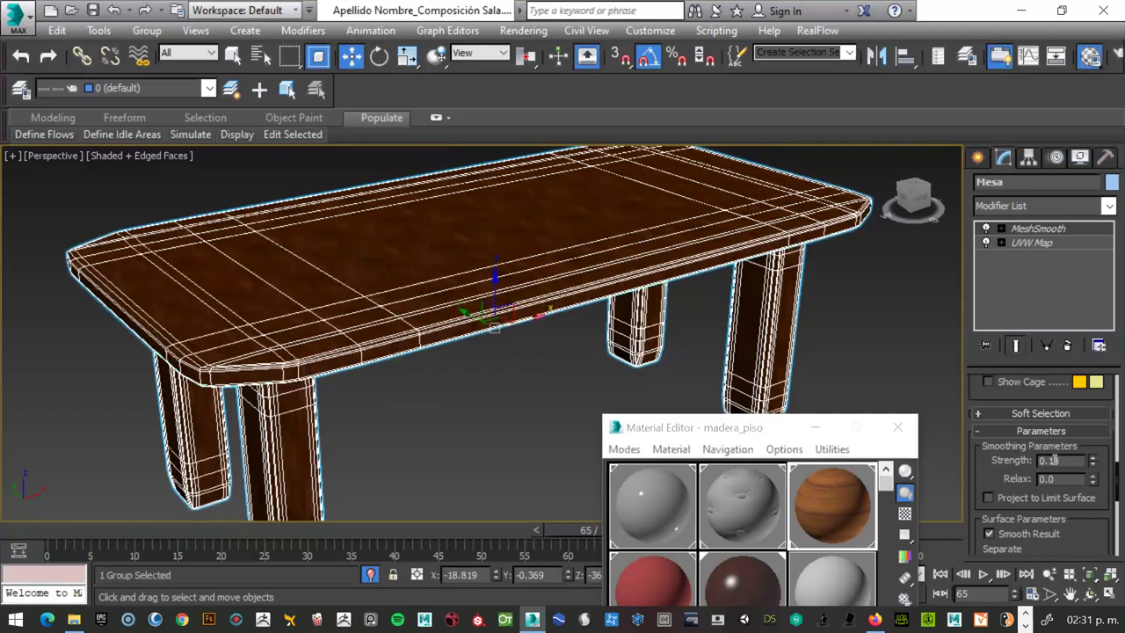
pyautogui.press('Return')
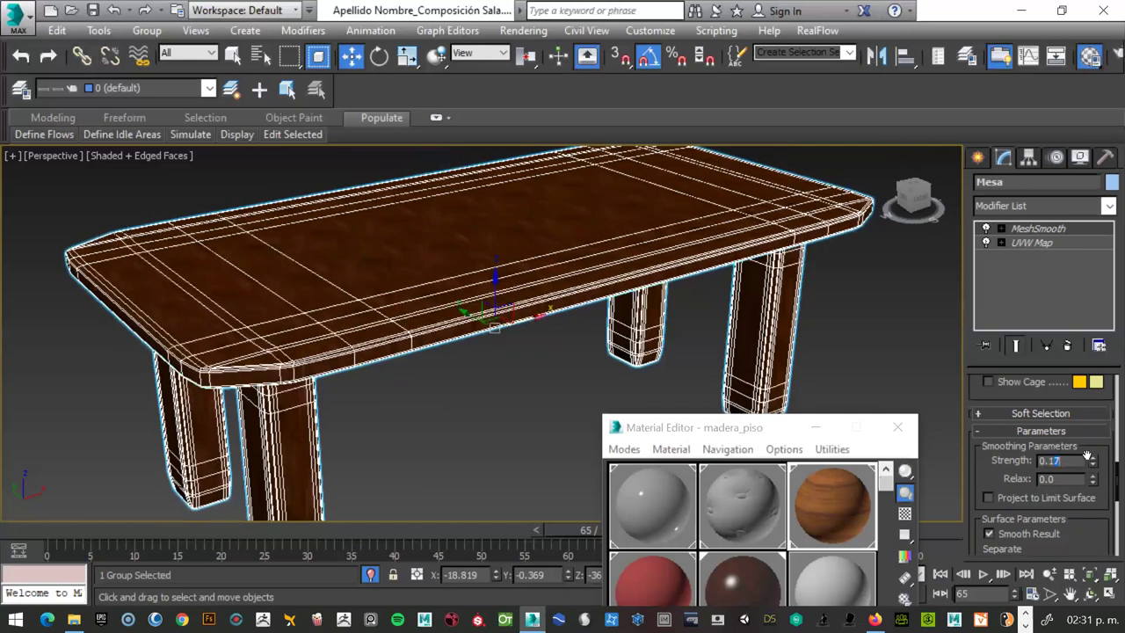
pyautogui.press('BackSpace')
pyautogui.press('Return')
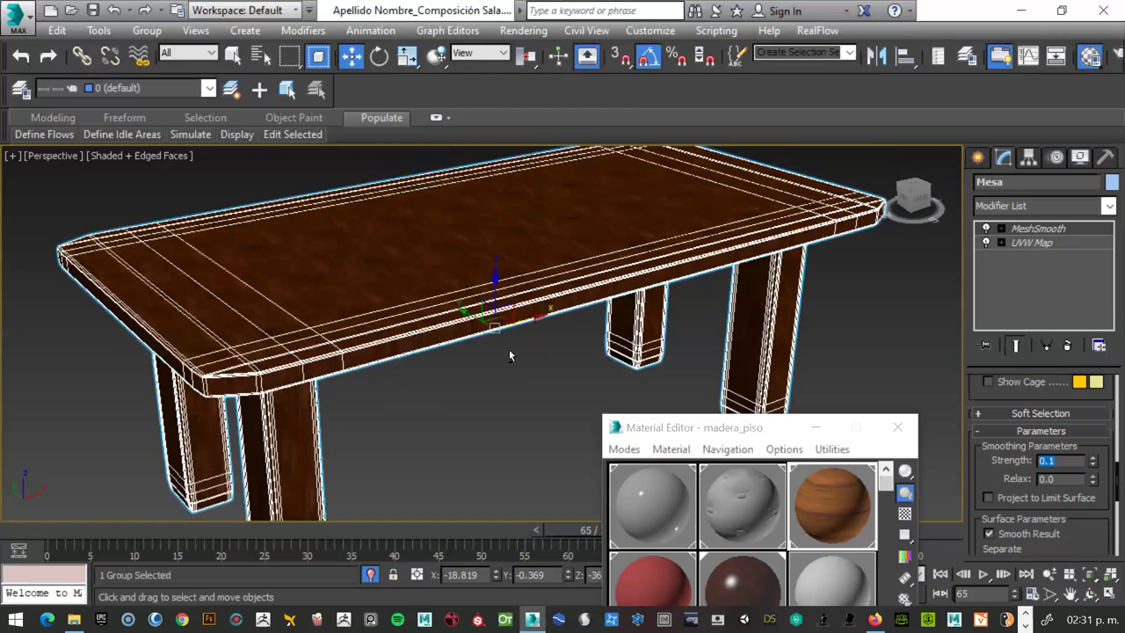
pyautogui.click(528, 367)
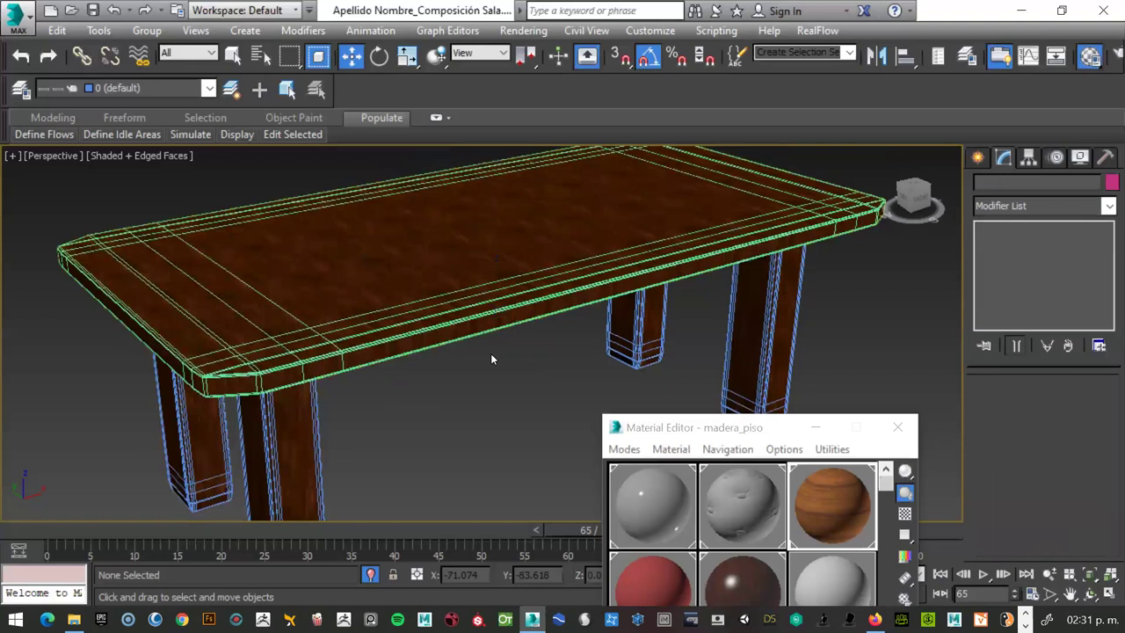
# Render the isolated table with Shift+Q and inspect the rendered frame.
pyautogui.hotkey('shift', 'q')
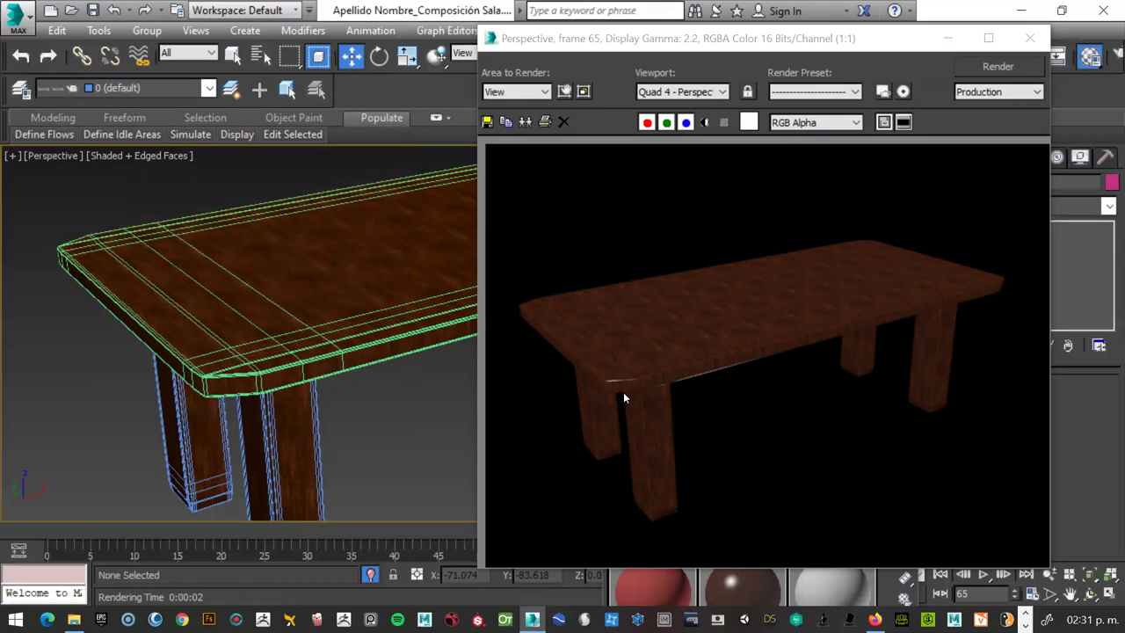
pyautogui.click(997, 46)
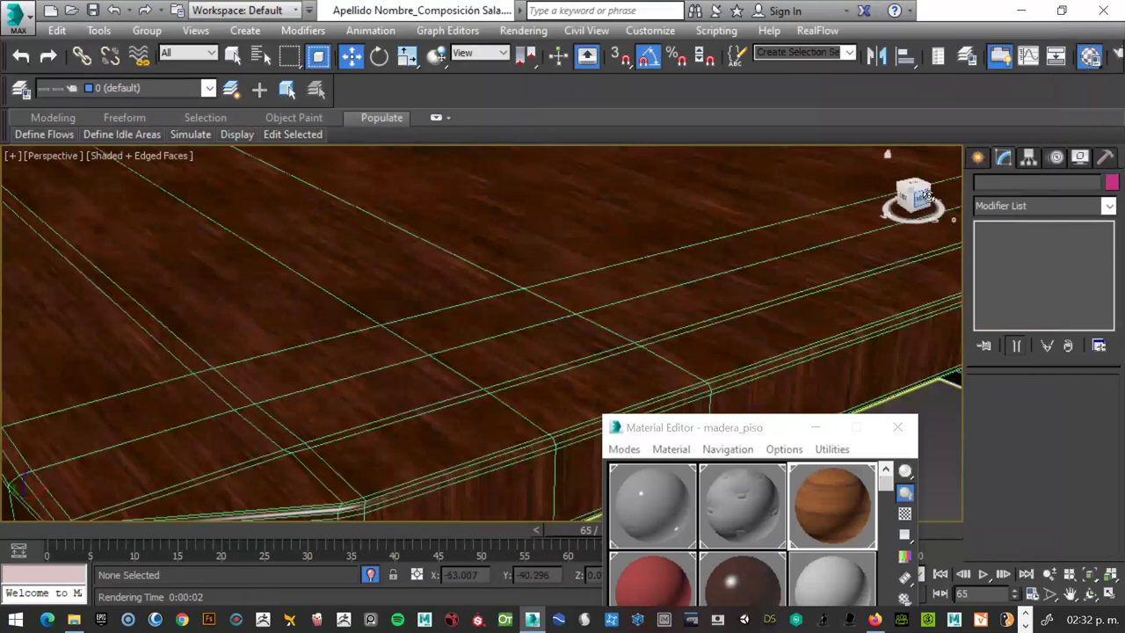
pyautogui.scroll(3, 351, 402)
pyautogui.scroll(-5, 352, 402)
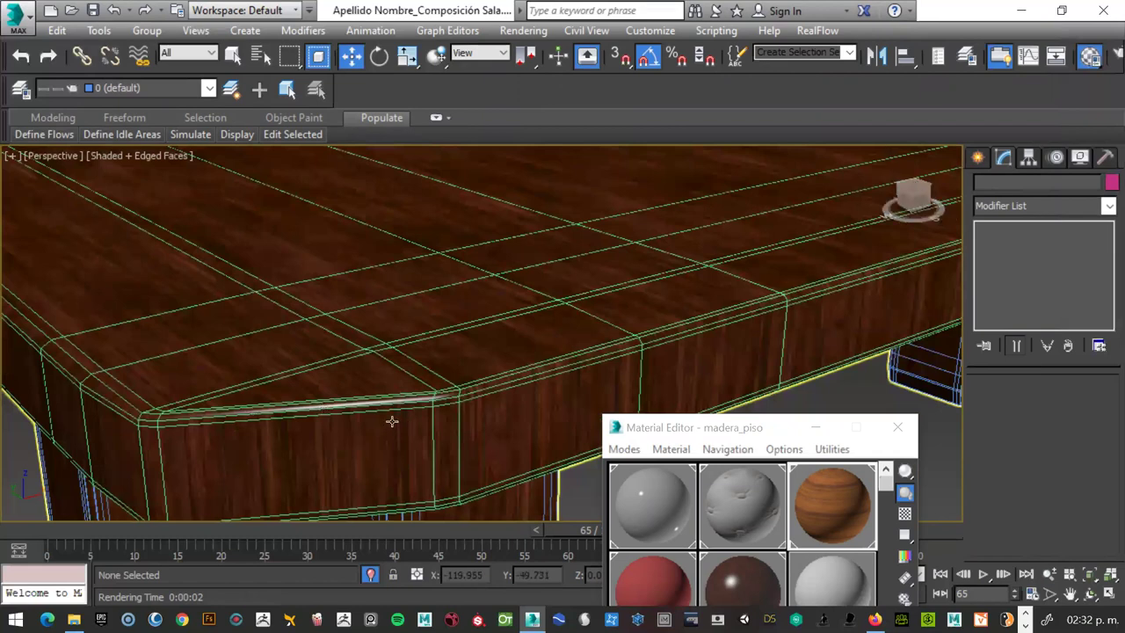
pyautogui.scroll(-5, 528, 306)
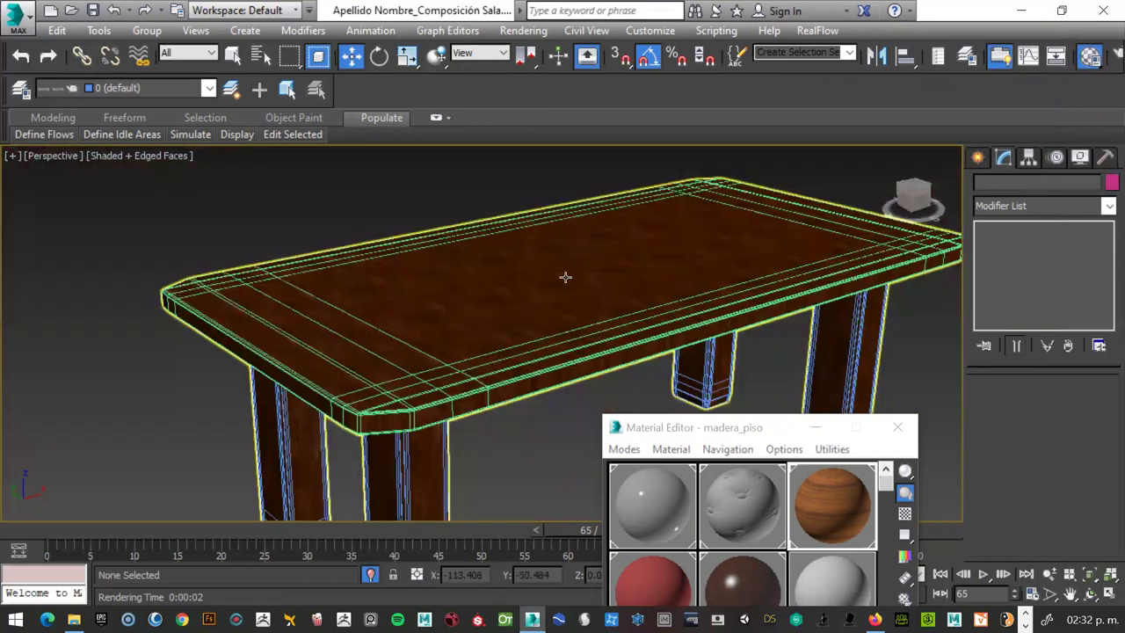
# Turn off Edged Faces and bring up the viewport context menu.
pyautogui.press('F4')
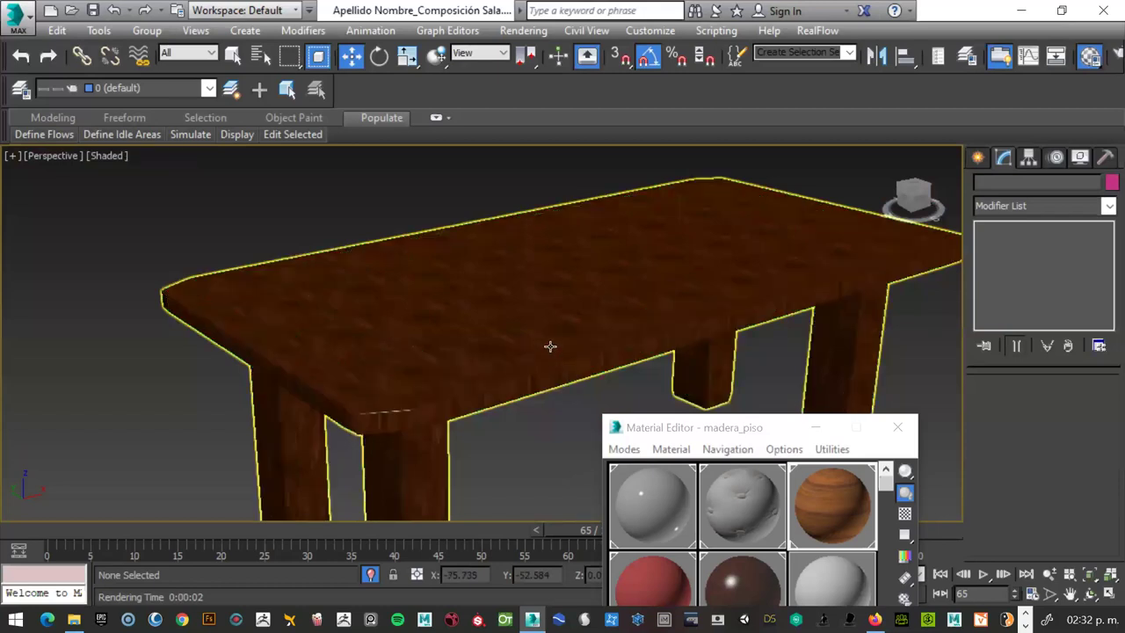
pyautogui.scroll(-4, 552, 343)
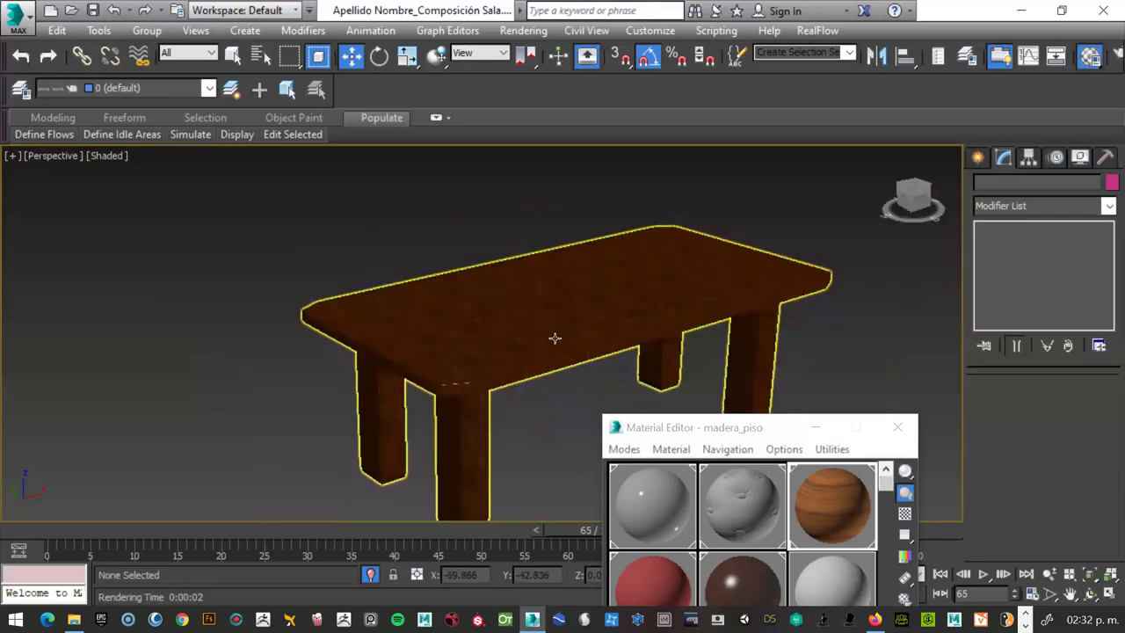
pyautogui.rightClick(506, 285)
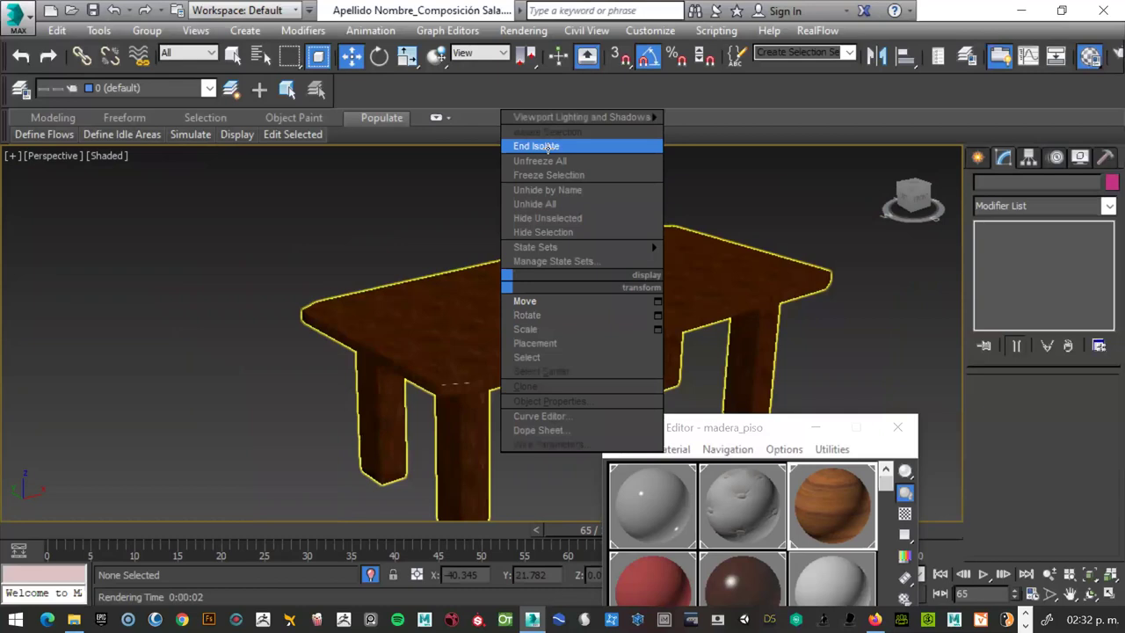
# End isolation to show the whole room and move the Material Editor higher.
pyautogui.click(461, 387)
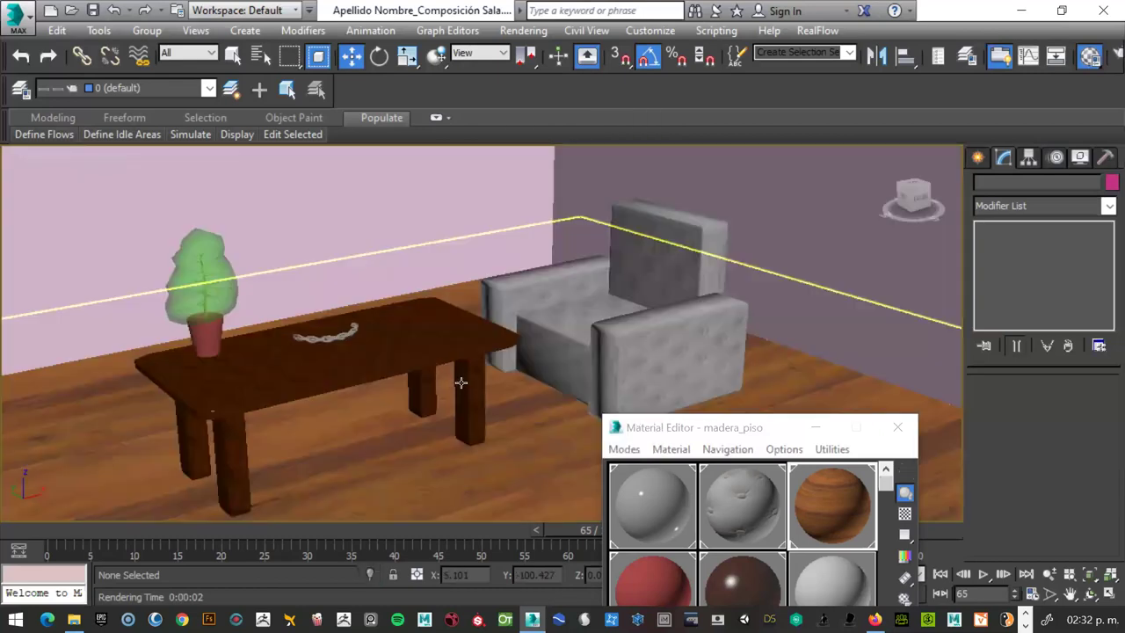
pyautogui.scroll(-3, 461, 387)
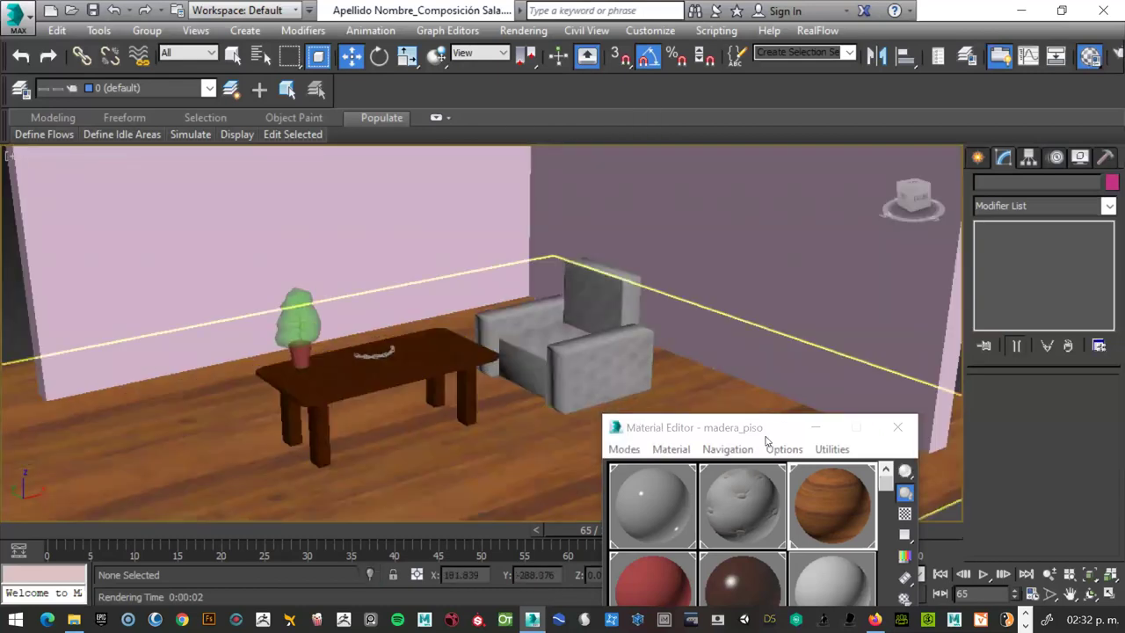
pyautogui.moveTo(744, 428); pyautogui.dragTo(735, 316)
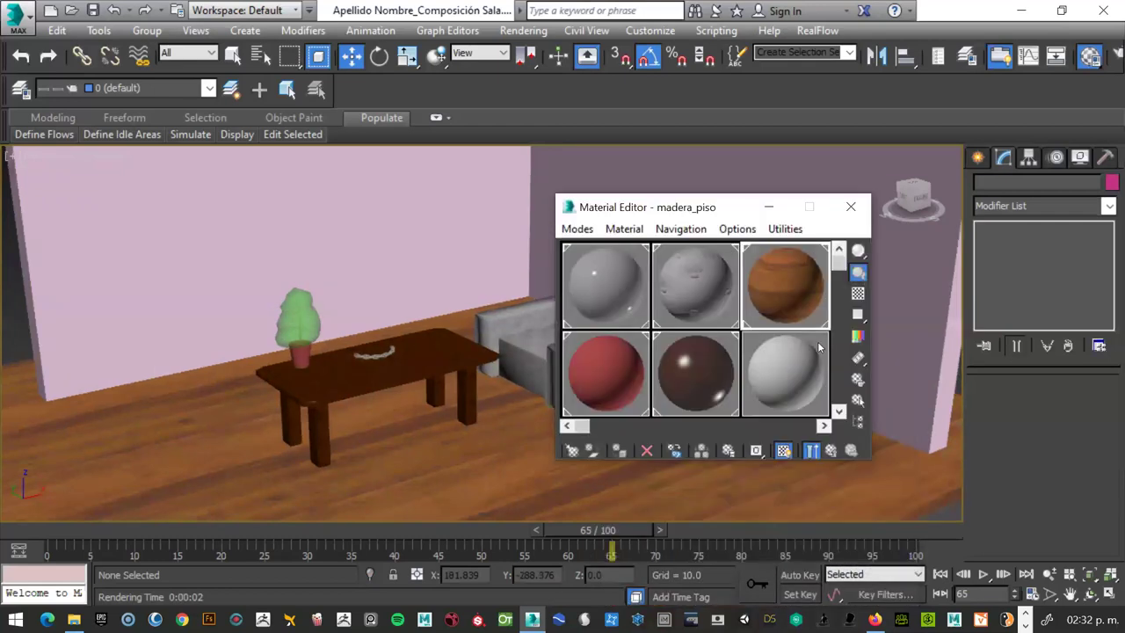
# Select the unused 09 - Default slot and enlarge the editor to show its parameters.
pyautogui.click(819, 346)
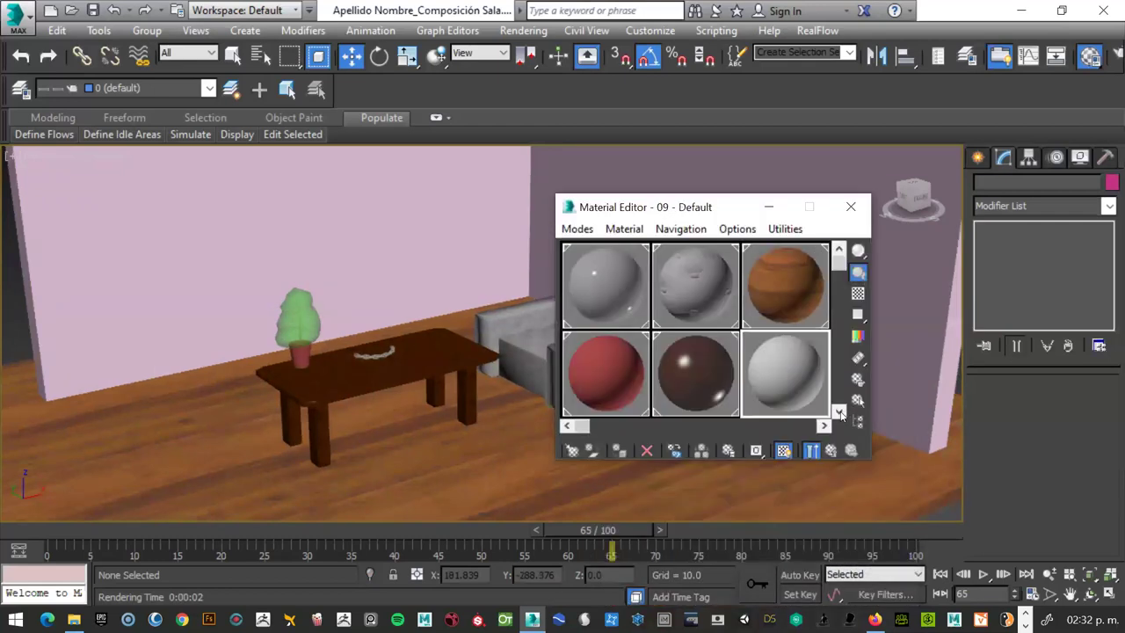
pyautogui.moveTo(840, 256)
pyautogui.mouseDown()
pyautogui.moveTo(836, 382)
pyautogui.moveTo(839, 255)
pyautogui.mouseUp()
pyautogui.click(838, 411)
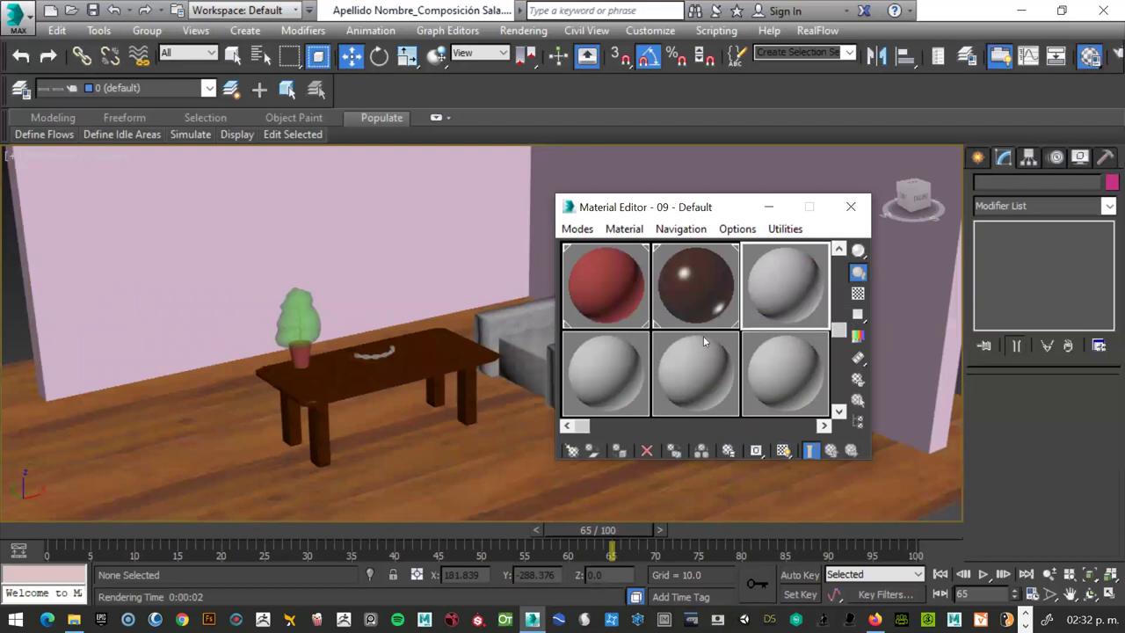
pyautogui.moveTo(678, 196); pyautogui.dragTo(678, 76)
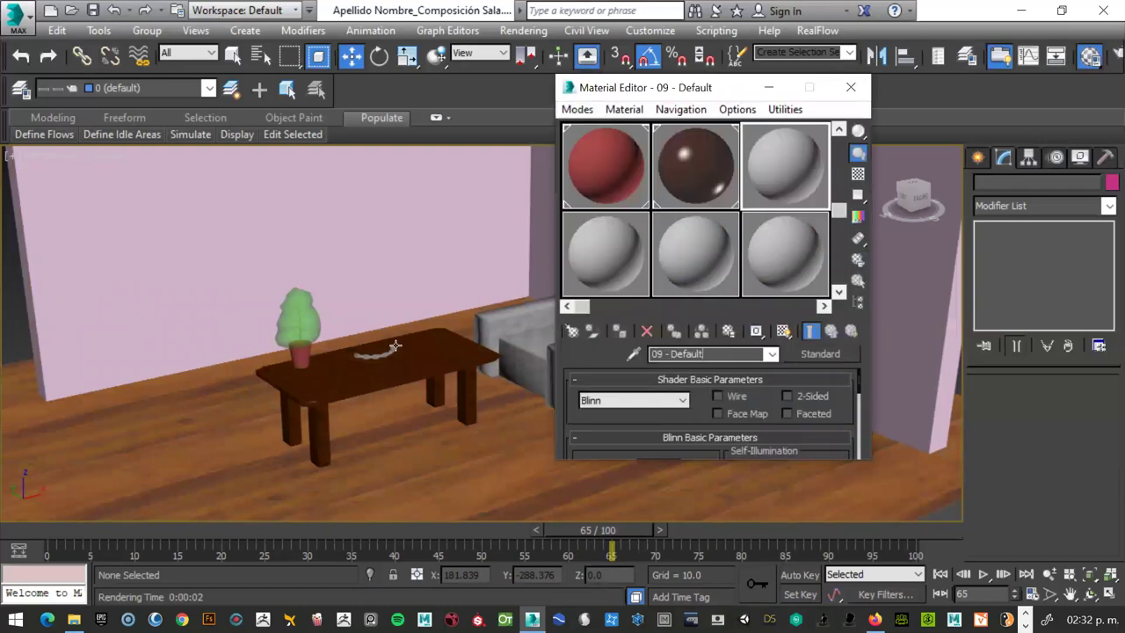
# Name the 09 - Default material 'pared'.
pyautogui.write('pared')
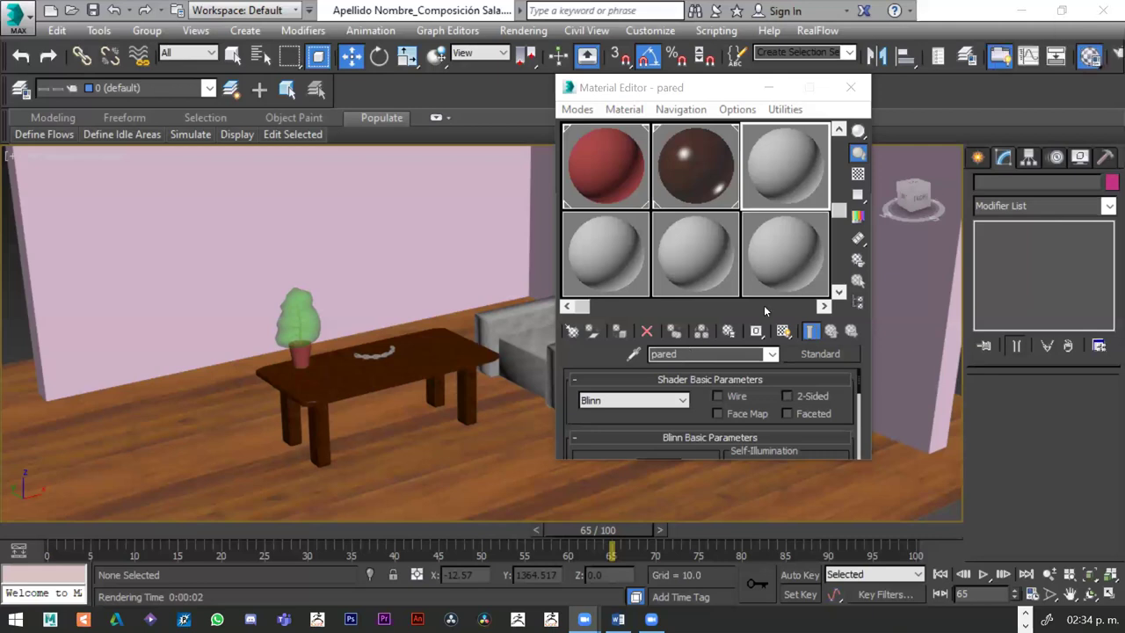
# Start a fresh material with the TexturesCom_FloorsPortuguese0056_S bitmap as its diffuse map.
pyautogui.click(605, 263)
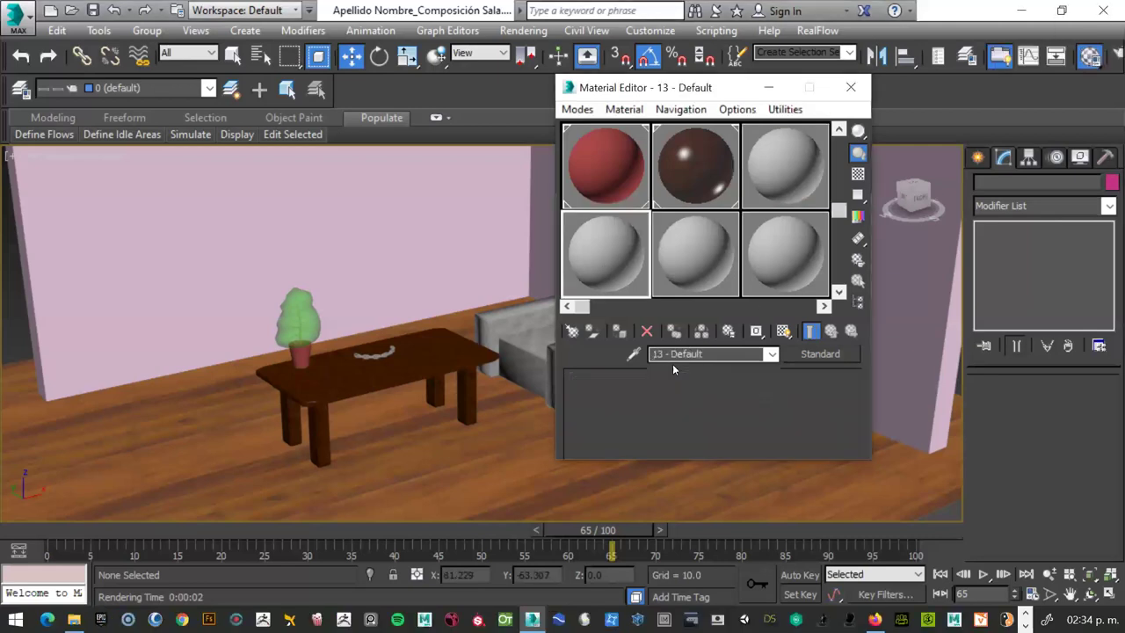
pyautogui.moveTo(708, 88); pyautogui.dragTo(698, 55)
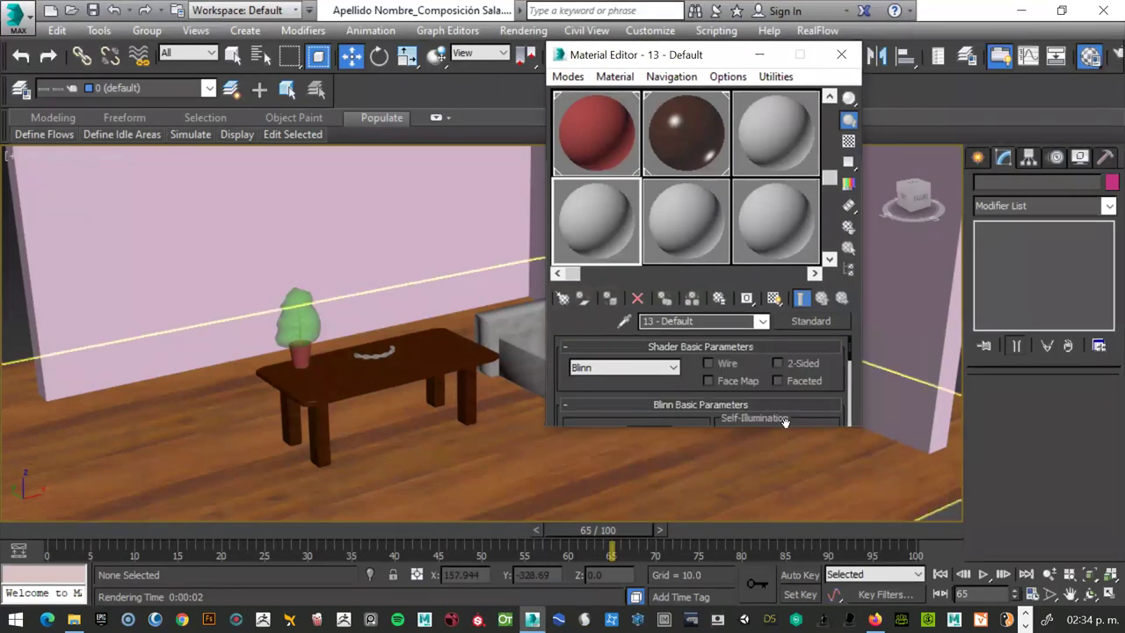
pyautogui.moveTo(785, 426); pyautogui.dragTo(785, 534)
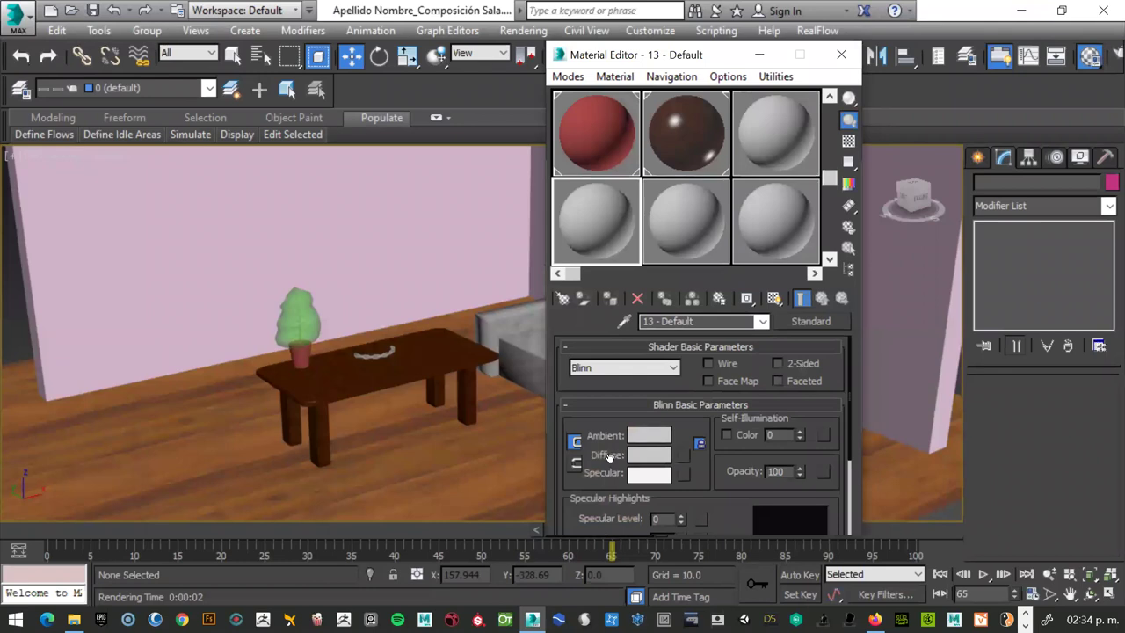
pyautogui.click(683, 456)
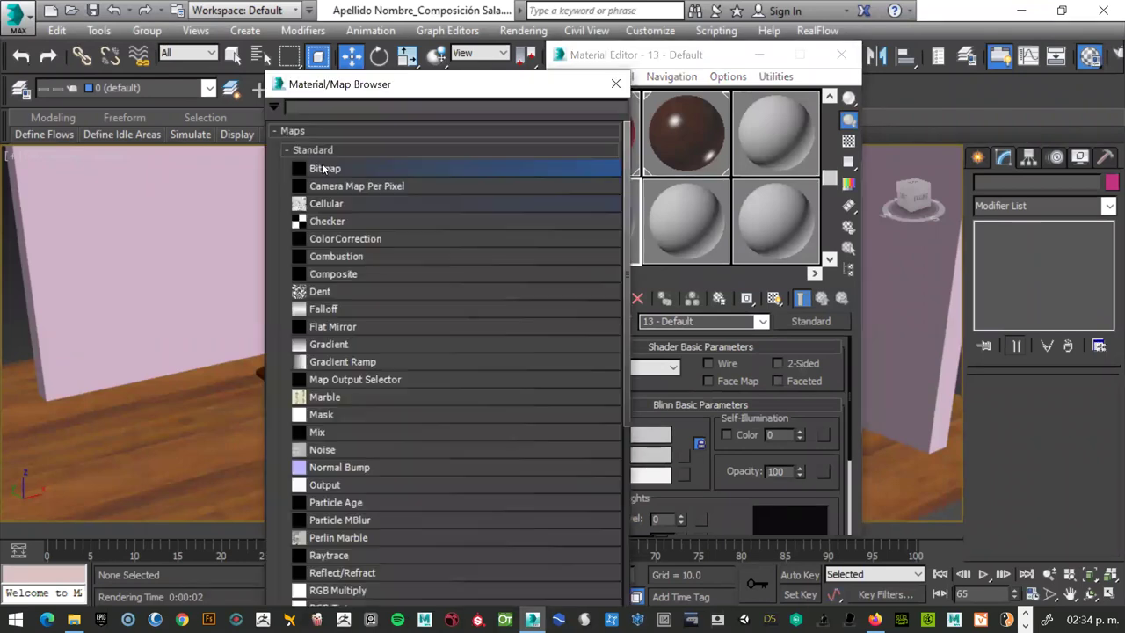
pyautogui.doubleClick(325, 172)
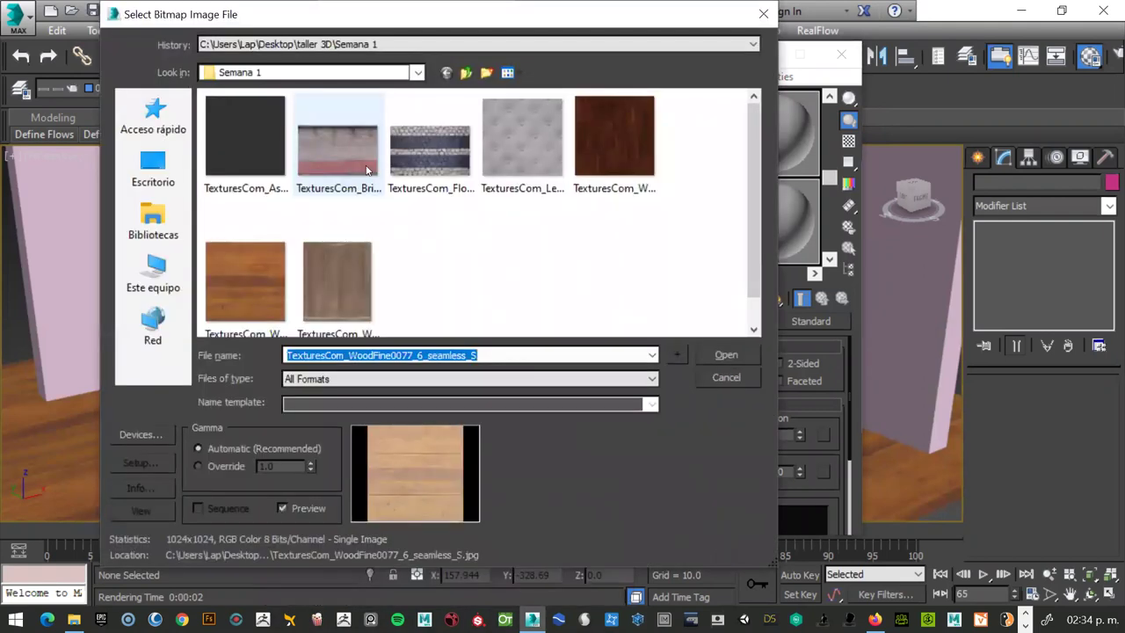
pyautogui.click(450, 180)
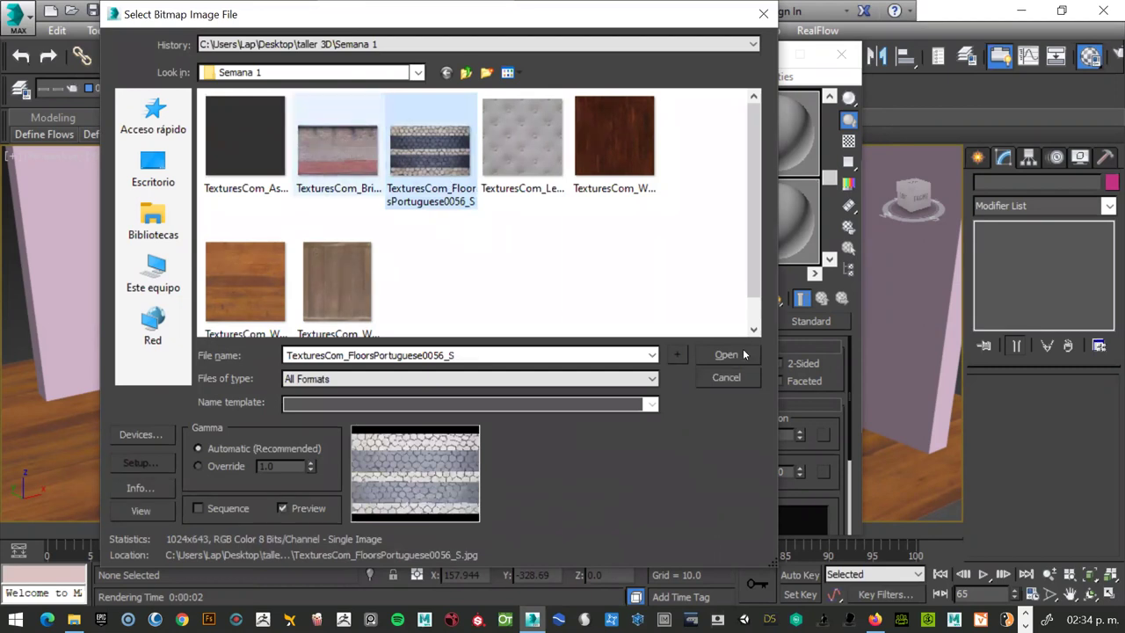
pyautogui.click(726, 354)
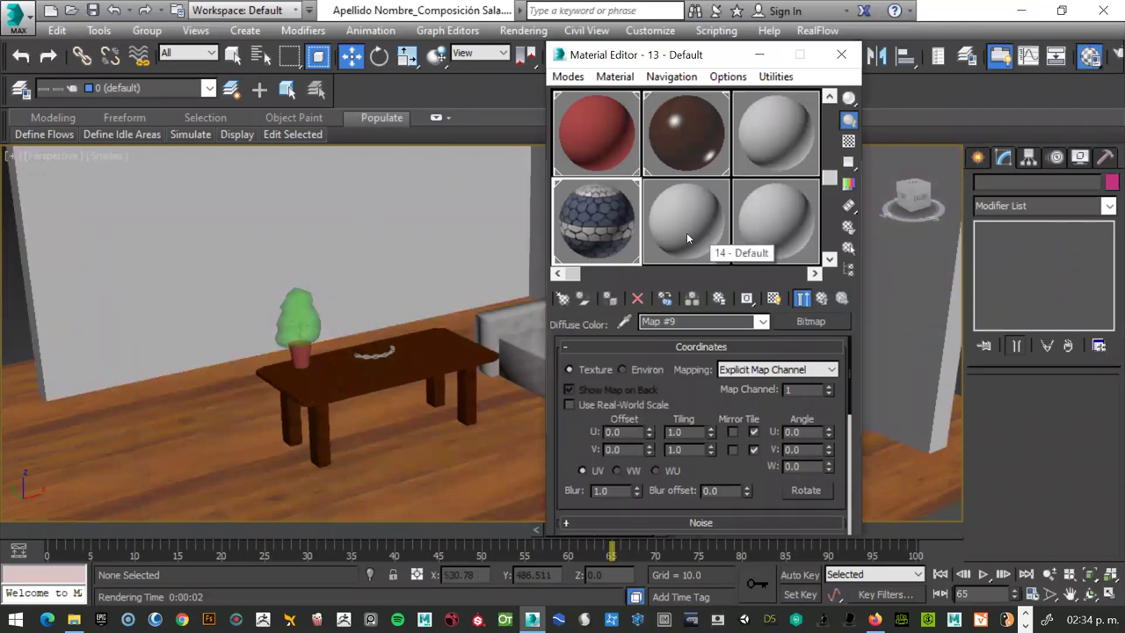
# Show the stone map in the viewport, tile it U 7.1 and V 2.5, and close the editor.
pyautogui.click(774, 300)
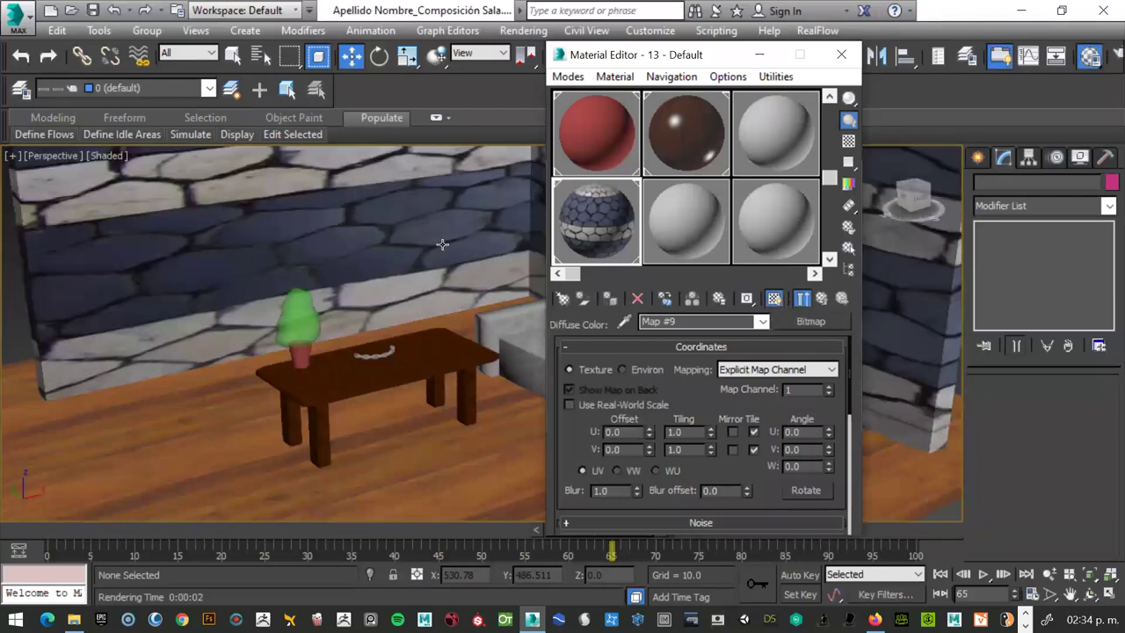
pyautogui.click(712, 429)
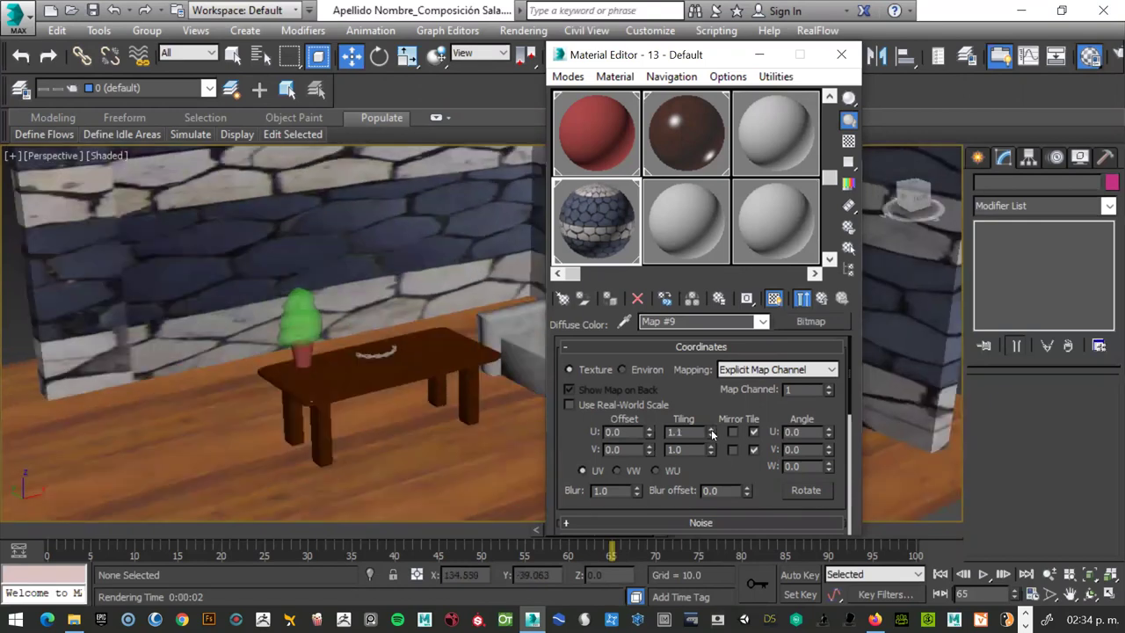
pyautogui.moveTo(712, 418)
pyautogui.mouseDown()
pyautogui.moveTo(726, 348)
pyautogui.moveTo(710, 450)
pyautogui.mouseUp()
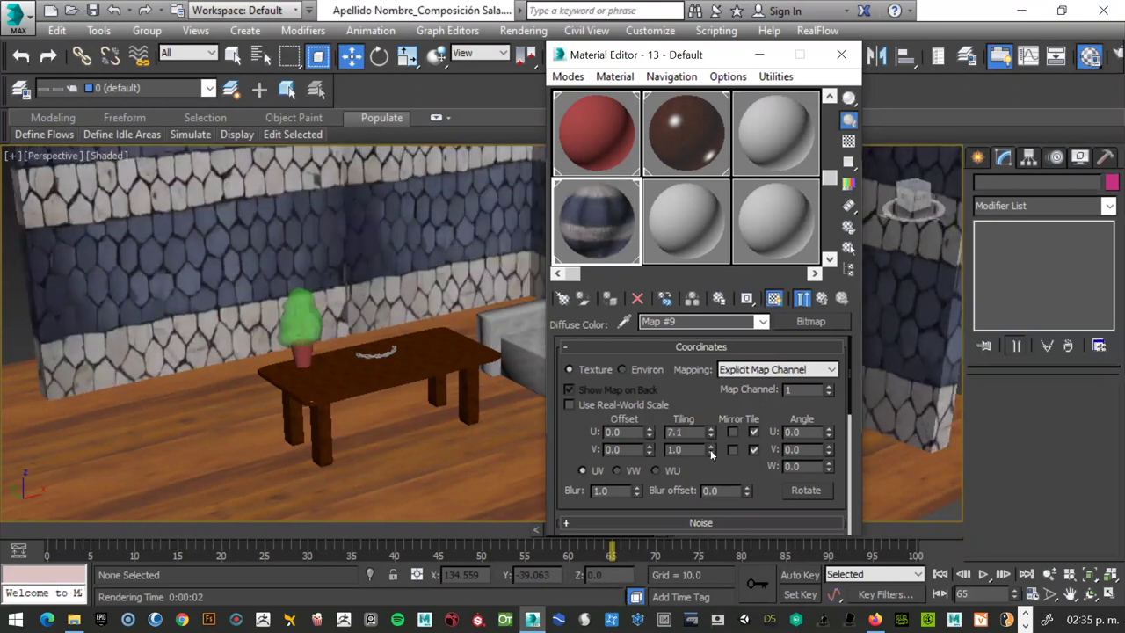
pyautogui.moveTo(710, 449)
pyautogui.mouseDown()
pyautogui.moveTo(712, 414)
pyautogui.moveTo(712, 432)
pyautogui.mouseUp()
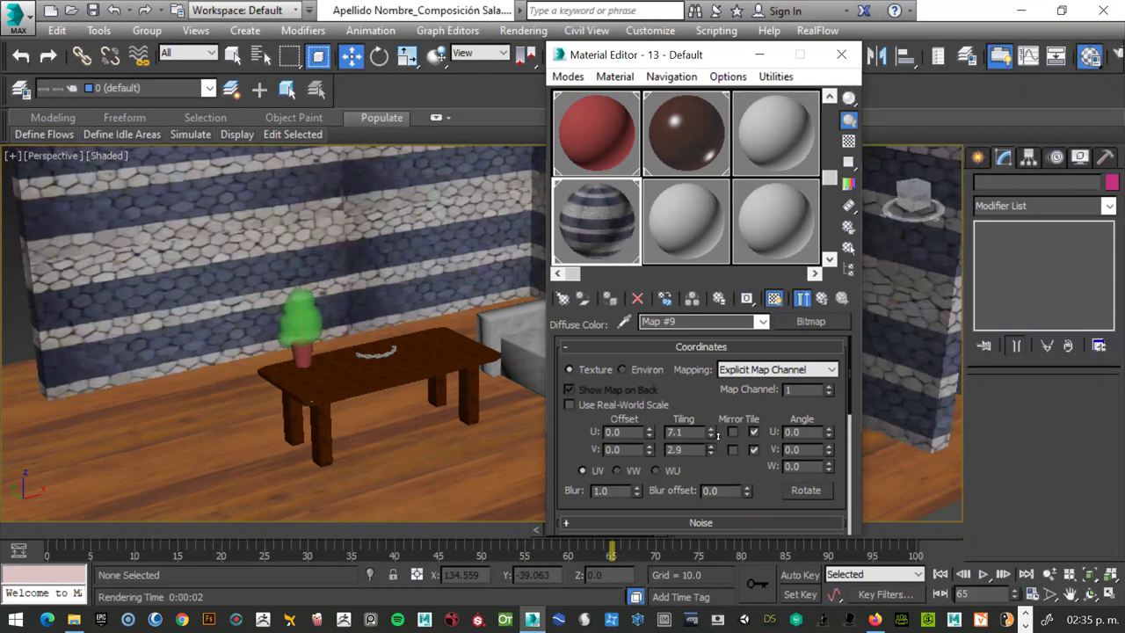
pyautogui.moveTo(710, 449); pyautogui.dragTo(710, 455)
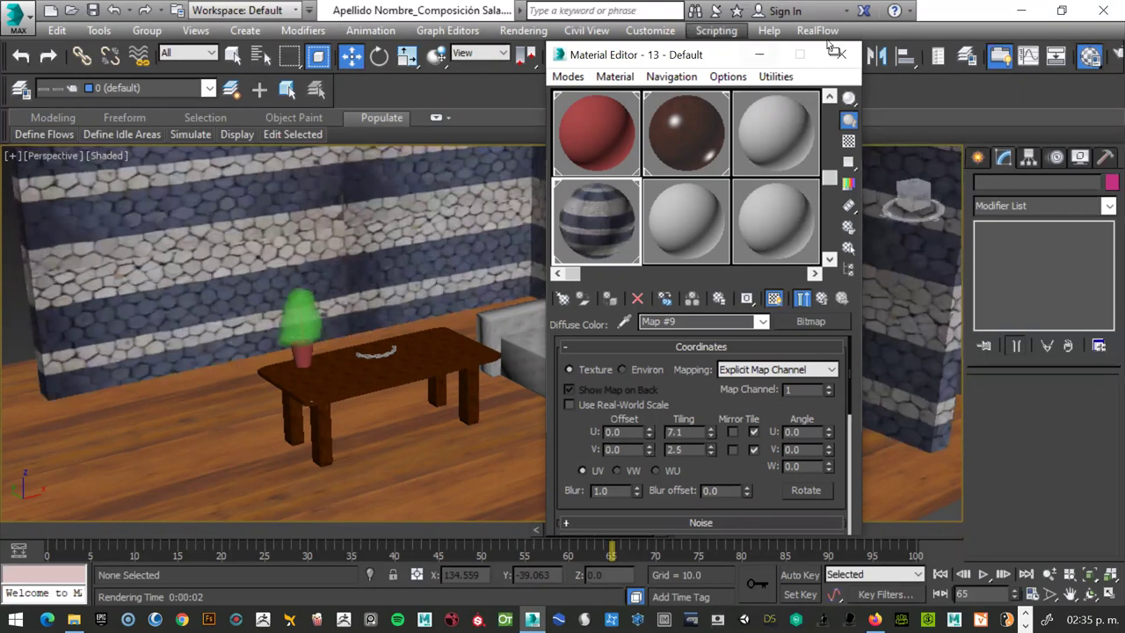
pyautogui.press('m')
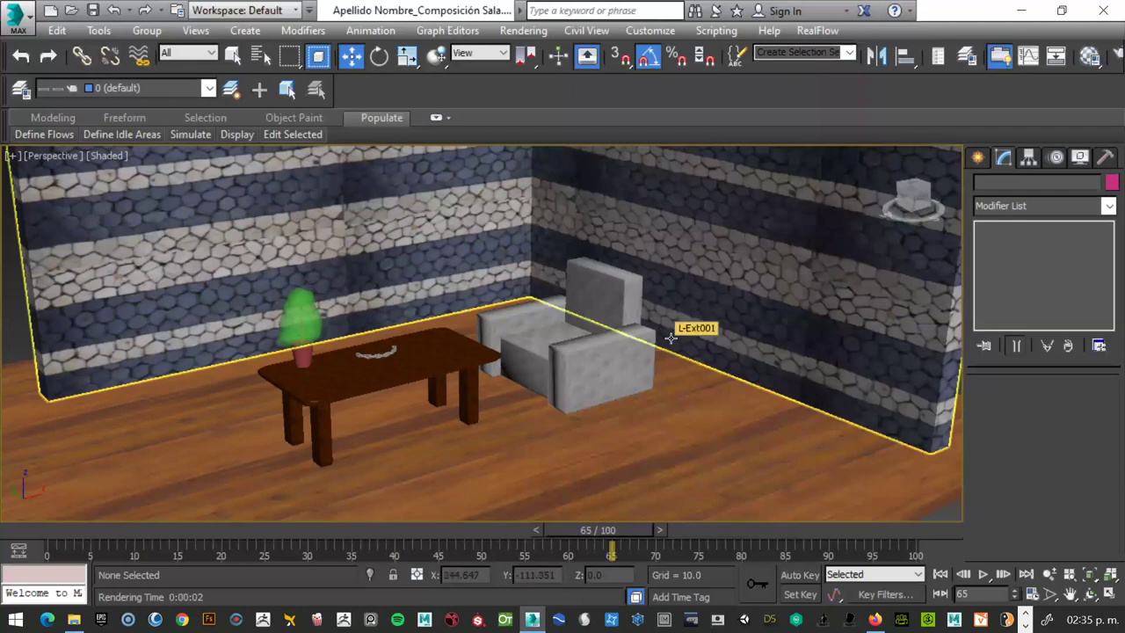
# Reopen the wall material's Maps list and drag its diffuse stone map onto the Bump slot.
pyautogui.hotkey('shift', 'q')
pyautogui.press('m')
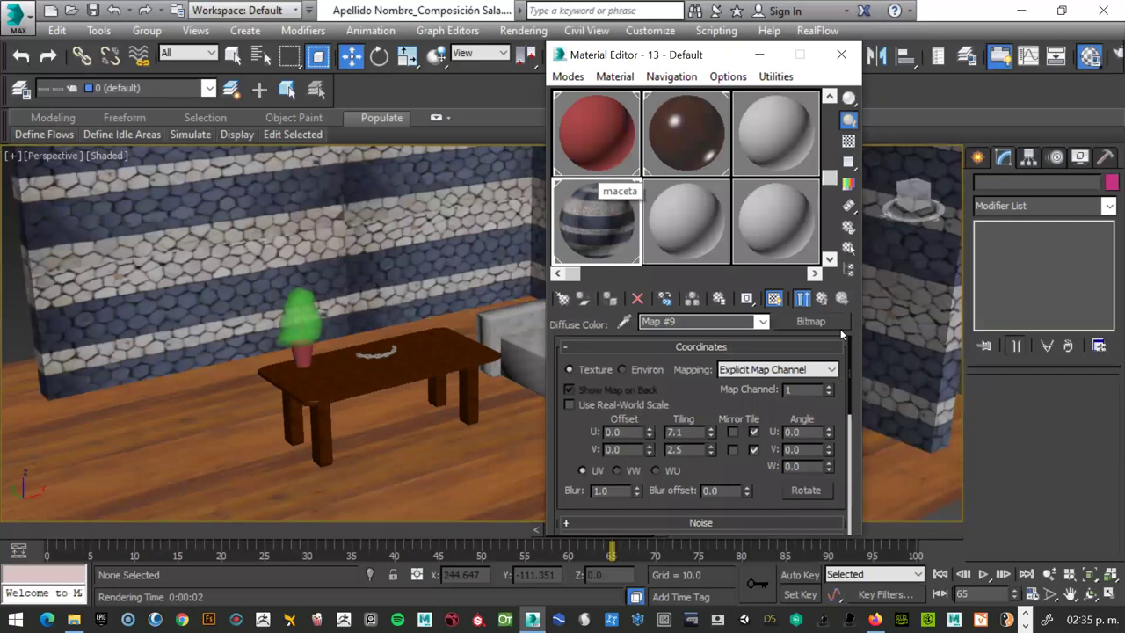
pyautogui.scroll(-3, 799, 403)
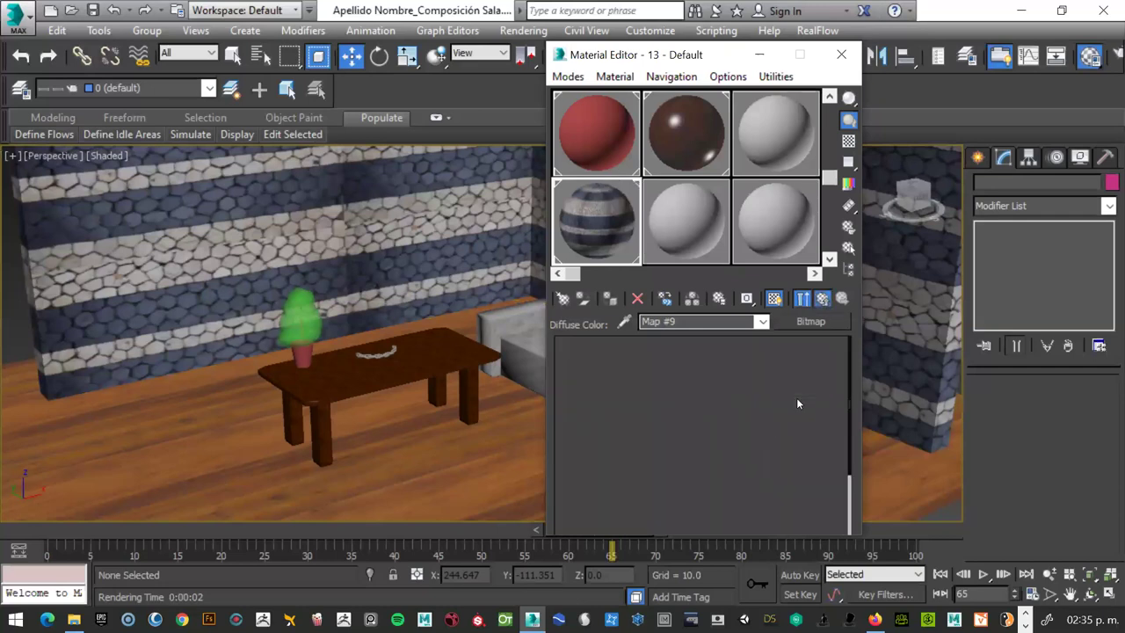
pyautogui.press('Up')
pyautogui.scroll(-3, 760, 473)
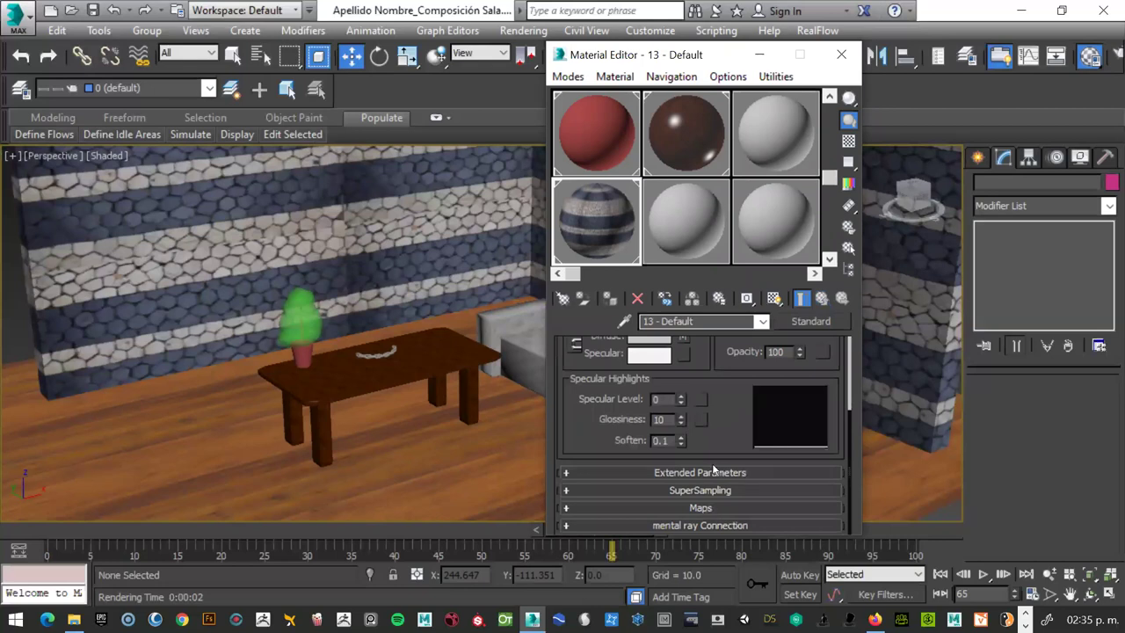
pyautogui.click(712, 510)
pyautogui.moveTo(850, 429); pyautogui.dragTo(851, 441)
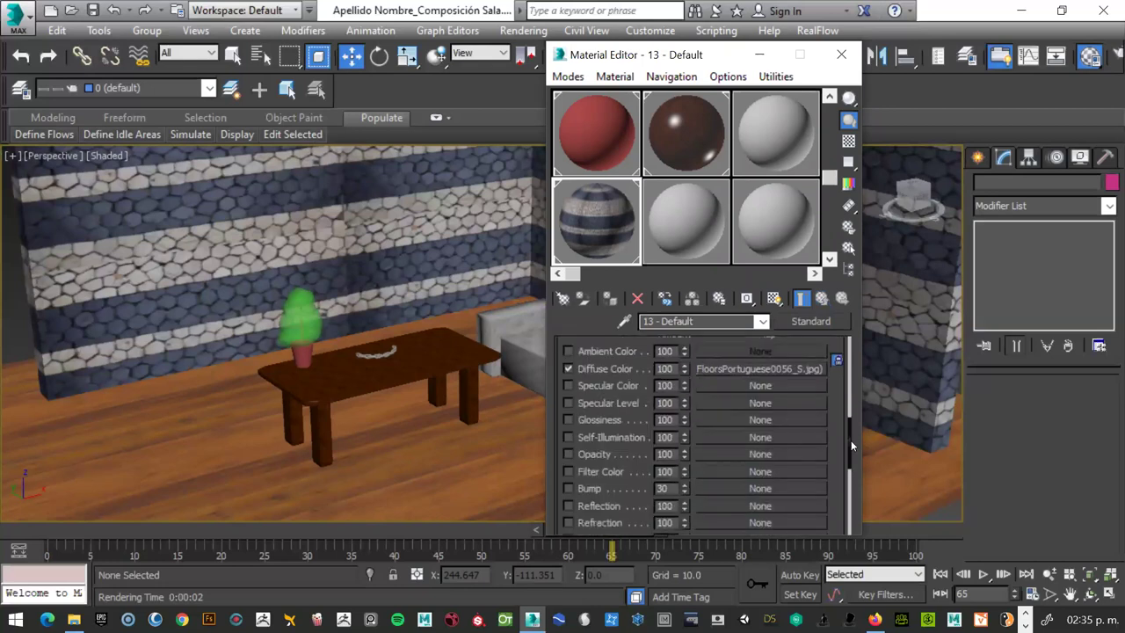
pyautogui.scroll(-1, 749, 354)
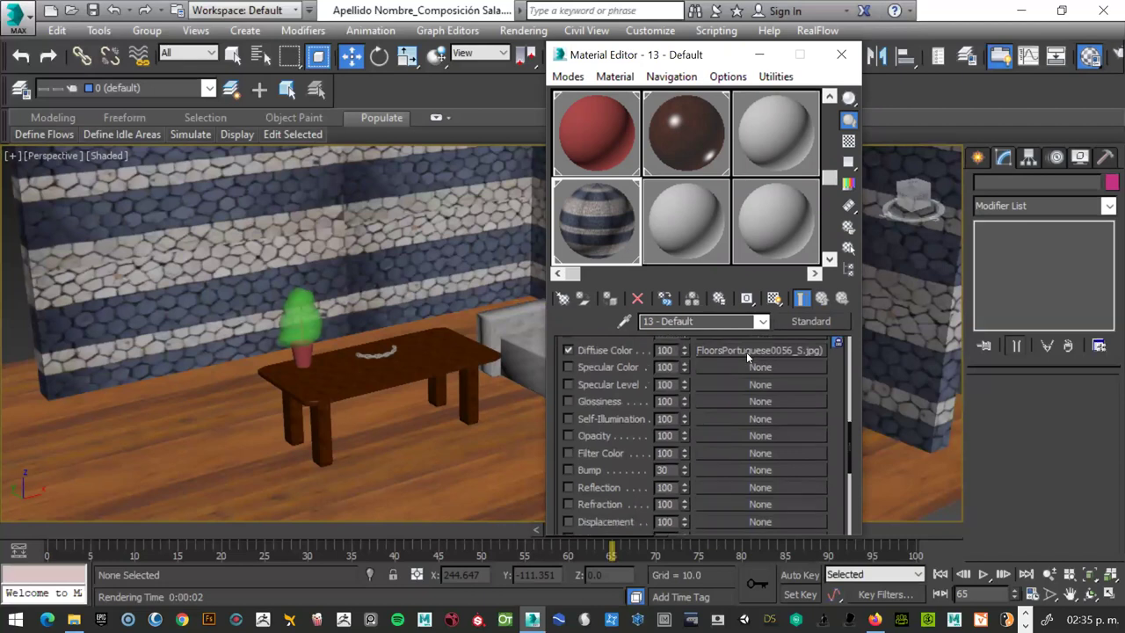
pyautogui.moveTo(712, 373)
pyautogui.mouseDown()
pyautogui.moveTo(640, 444)
pyautogui.moveTo(630, 472)
pyautogui.moveTo(728, 468)
pyautogui.mouseUp()
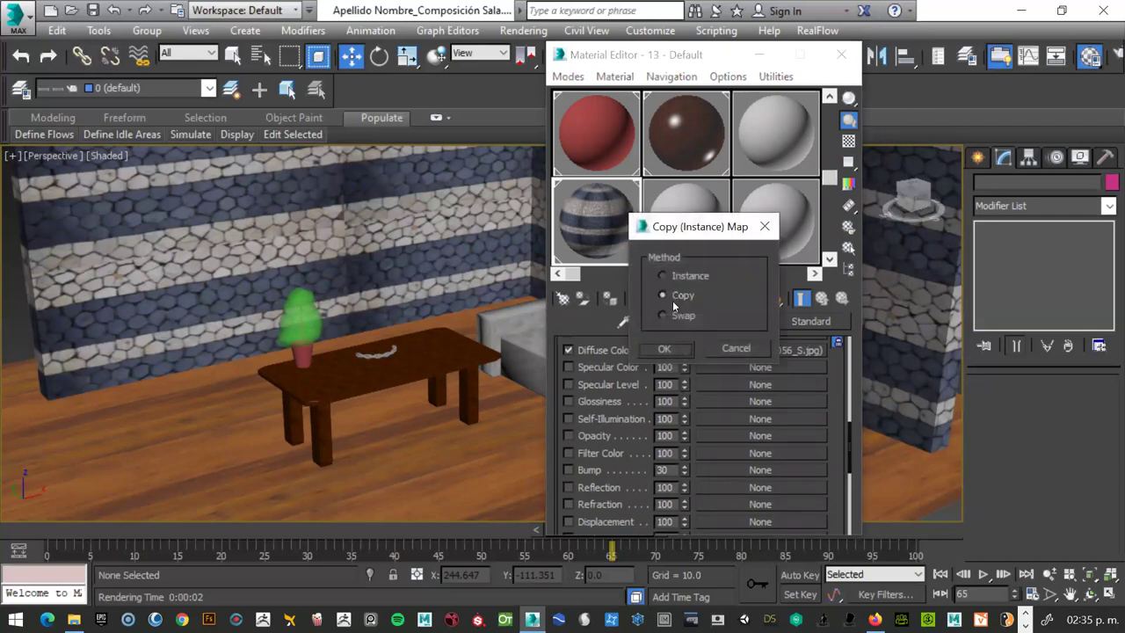
# Copy the stone map into the Bump slot as an independent copy.
pyautogui.click(665, 349)
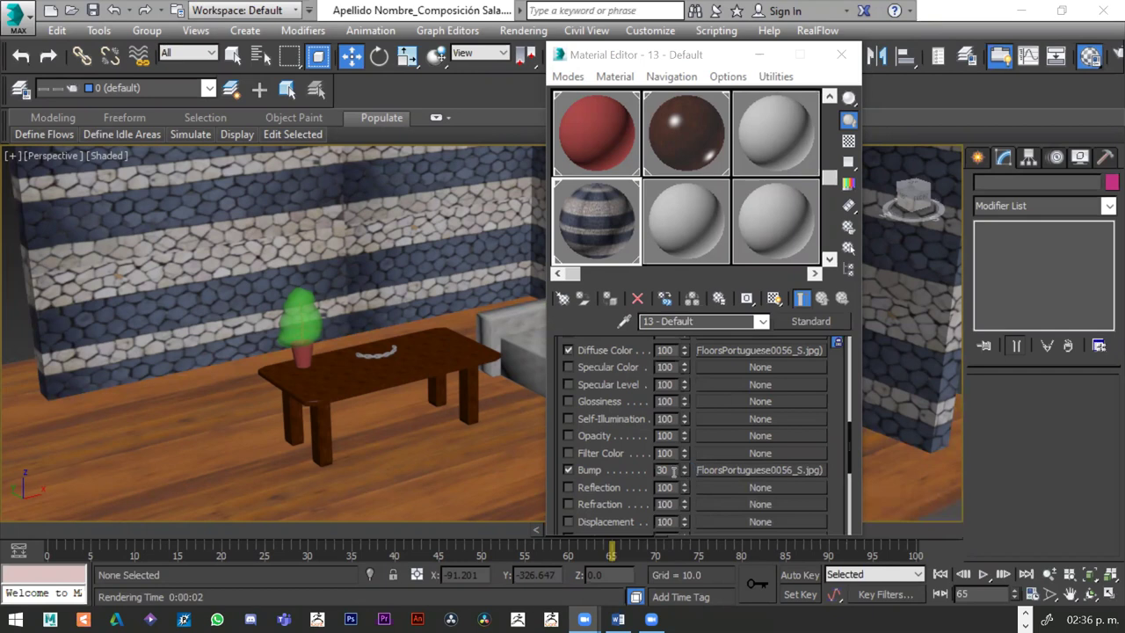
# Magnify the sample preview and raise the Bump amount to 211.
pyautogui.doubleClick(580, 220)
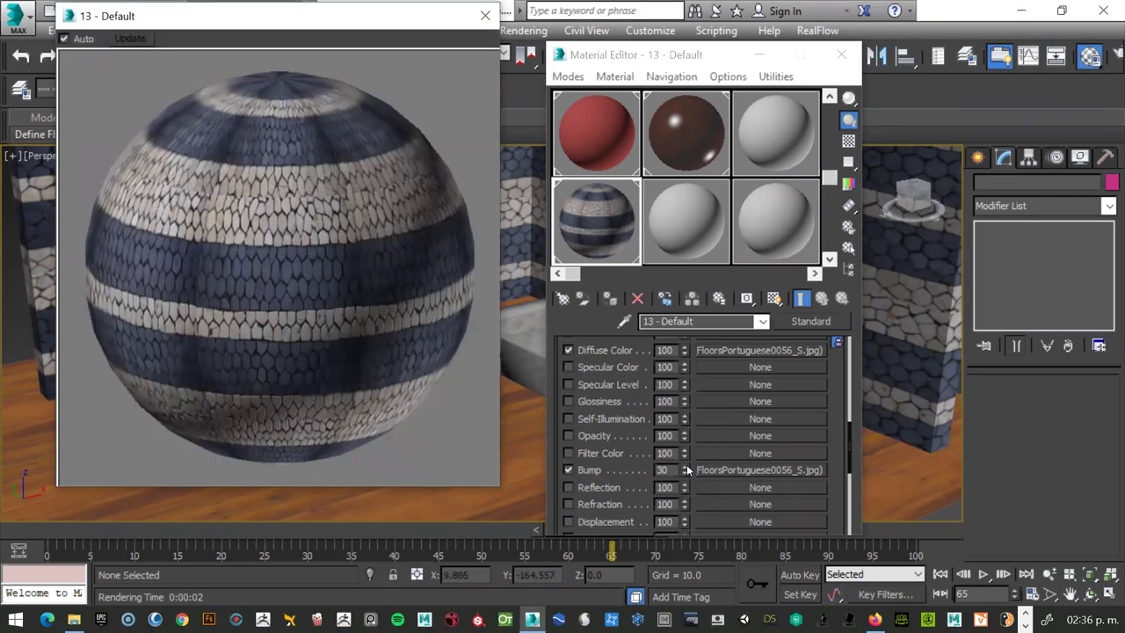
pyautogui.moveTo(683, 468); pyautogui.dragTo(682, 384)
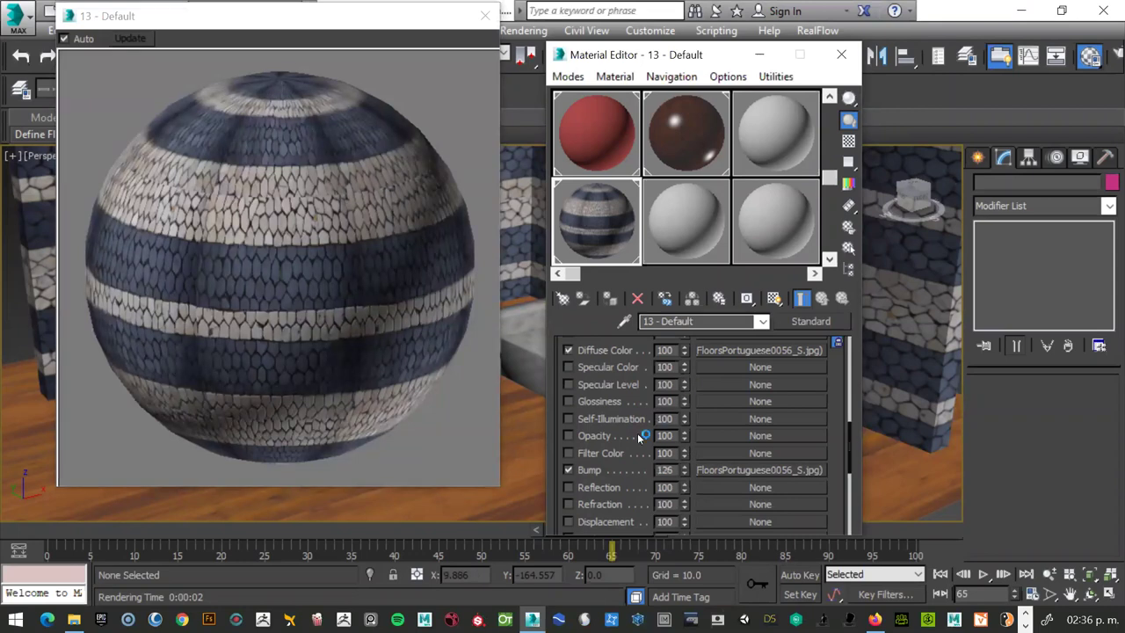
pyautogui.moveTo(682, 457); pyautogui.dragTo(697, 389)
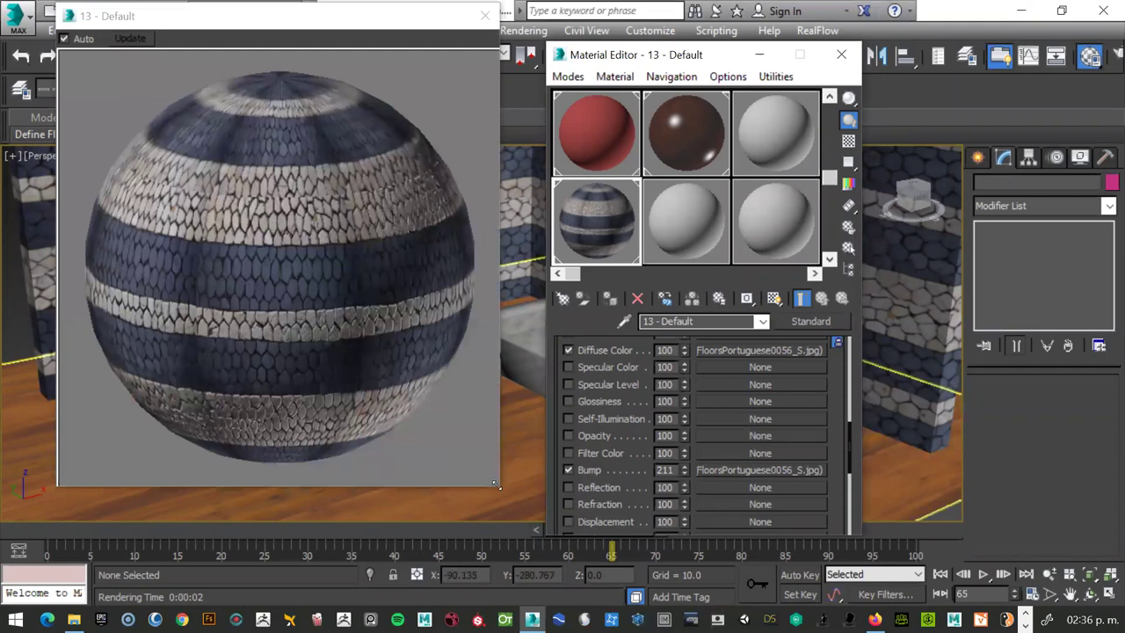
pyautogui.moveTo(495, 484); pyautogui.dragTo(646, 605)
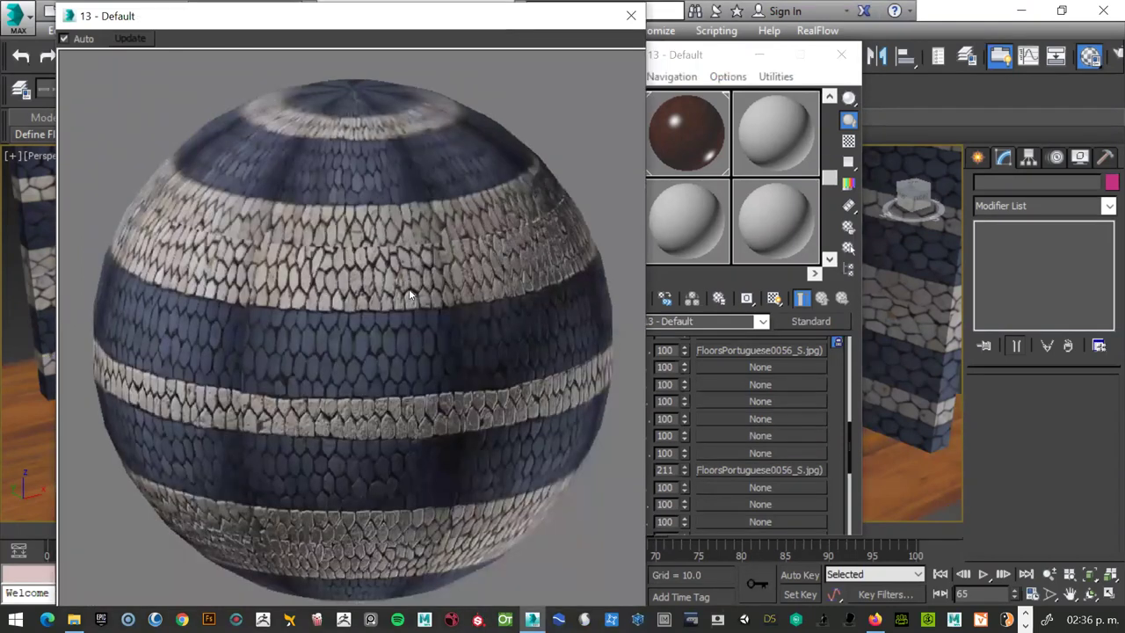
# Close the enlarged preview, select wall L-Ext001, and render the room to check the stone bump.
pyautogui.click(631, 15)
pyautogui.click(328, 219)
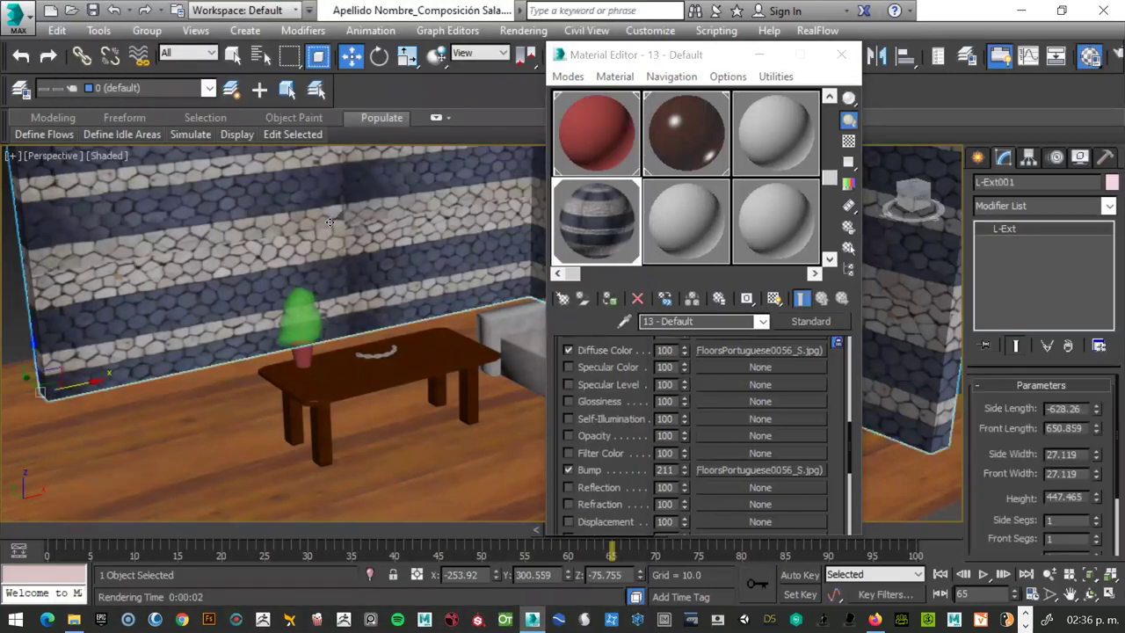
pyautogui.hotkey('shift', 'q')
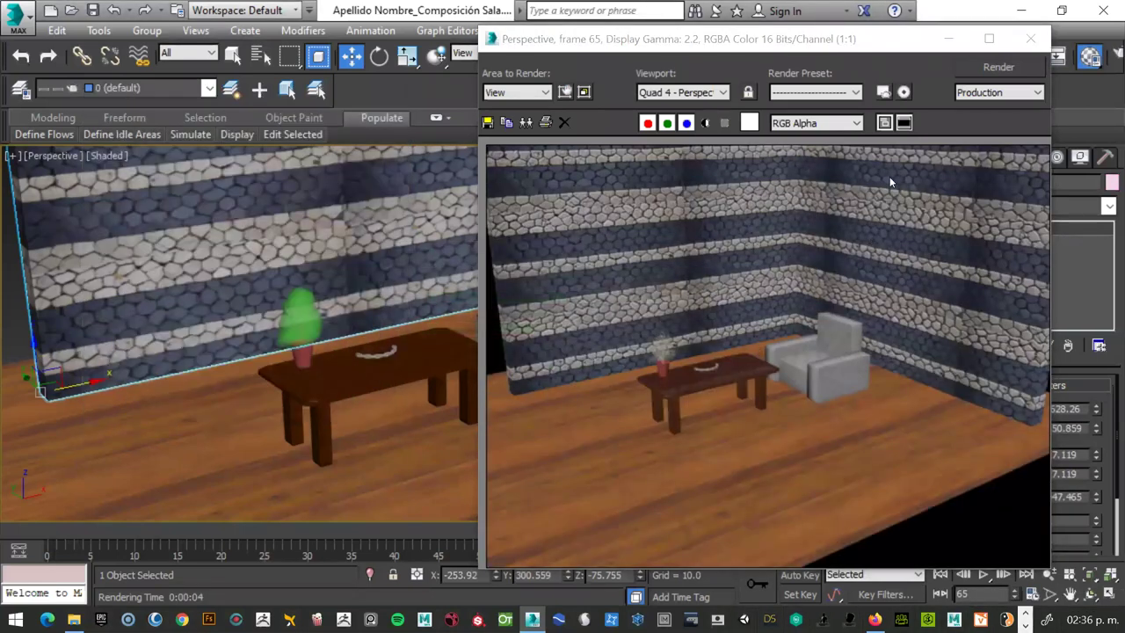
# Close the render and open the Coordinates settings of the wall's stone diffuse map.
pyautogui.click(1031, 38)
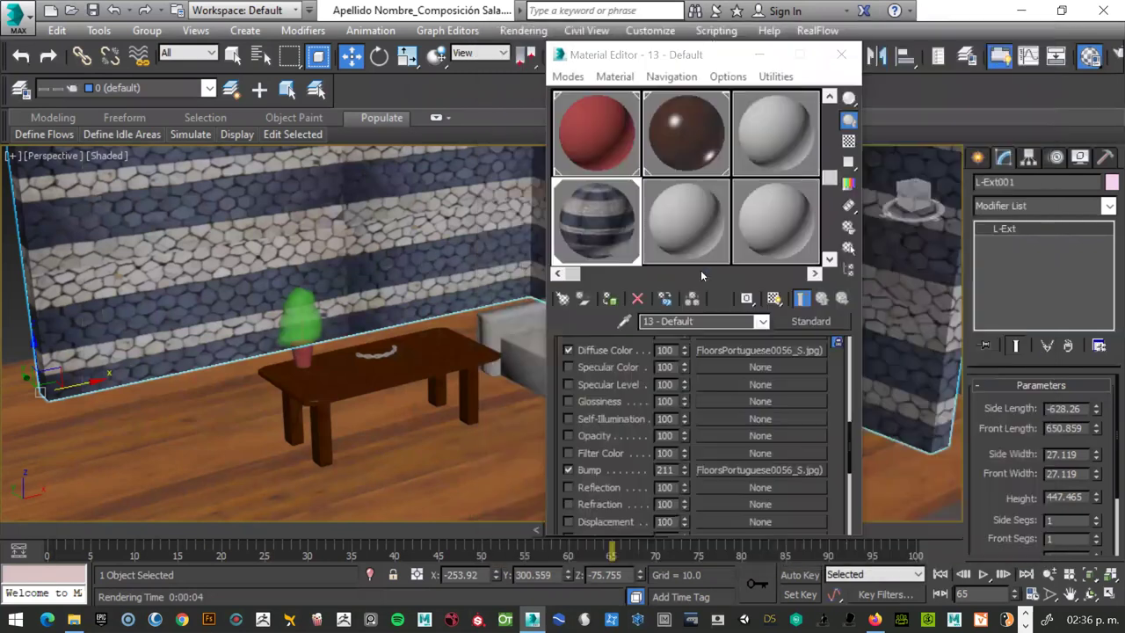
pyautogui.moveTo(710, 57); pyautogui.dragTo(742, 68)
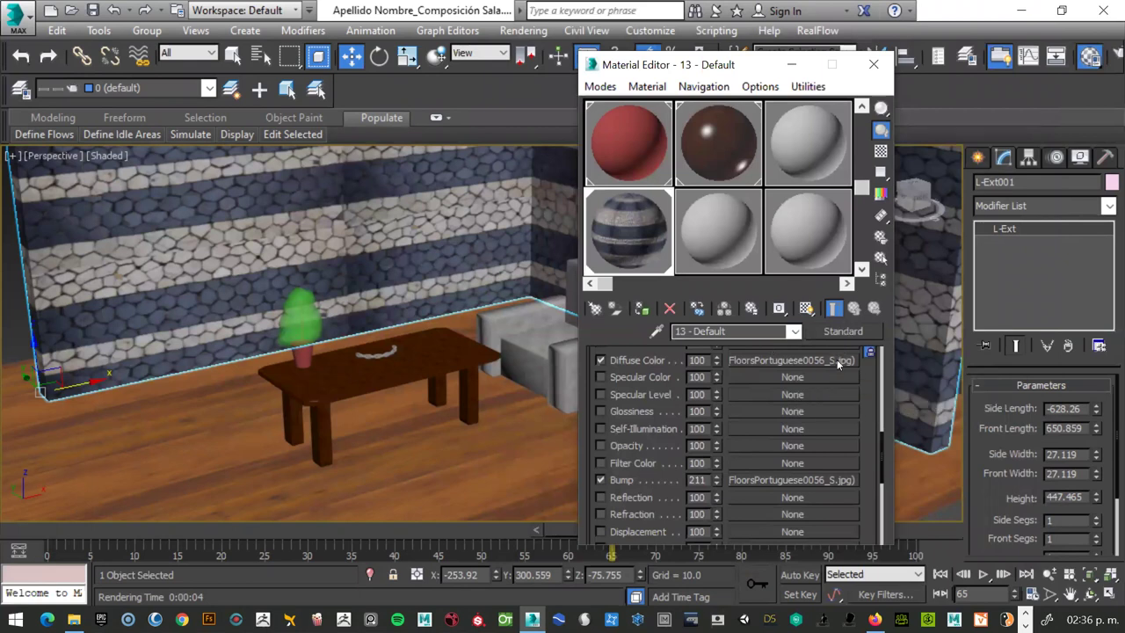
pyautogui.scroll(3, 880, 434)
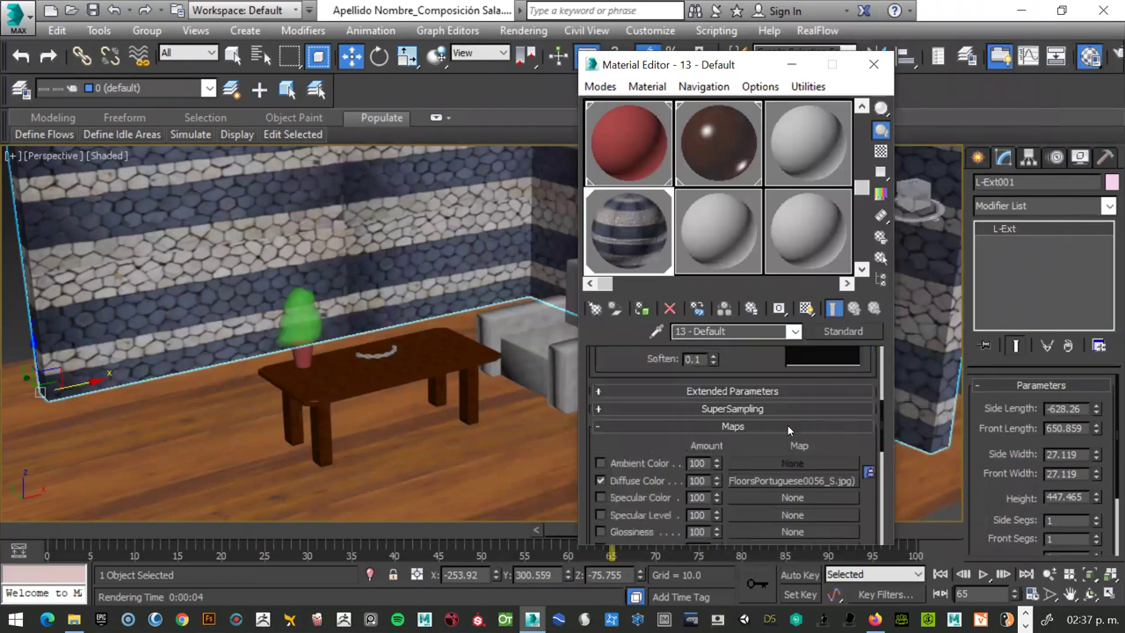
pyautogui.click(788, 425)
pyautogui.scroll(2, 782, 400)
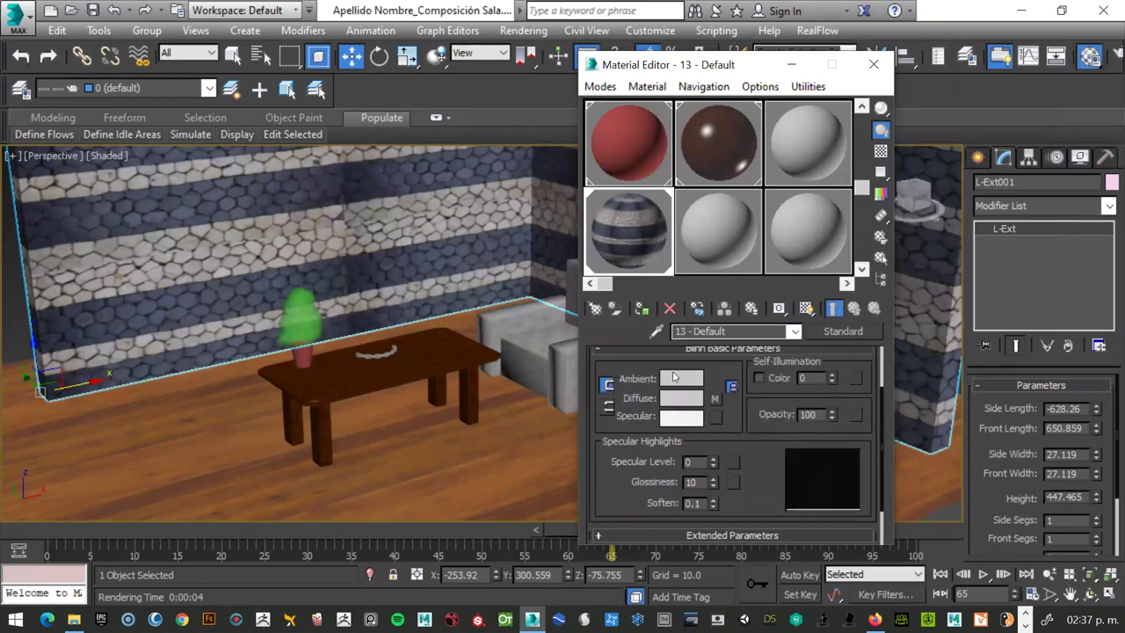
pyautogui.click(714, 400)
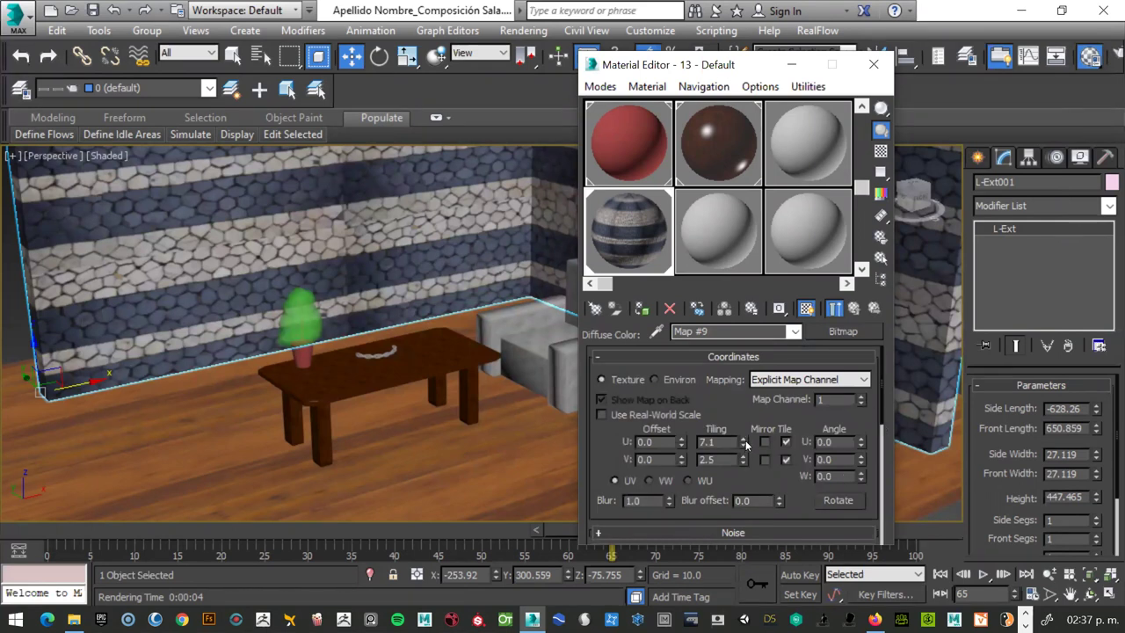
# Set the stone map tiling to U 3.0 and V 1.4.
pyautogui.moveTo(744, 444)
pyautogui.mouseDown()
pyautogui.moveTo(743, 433)
pyautogui.moveTo(744, 475)
pyautogui.mouseUp()
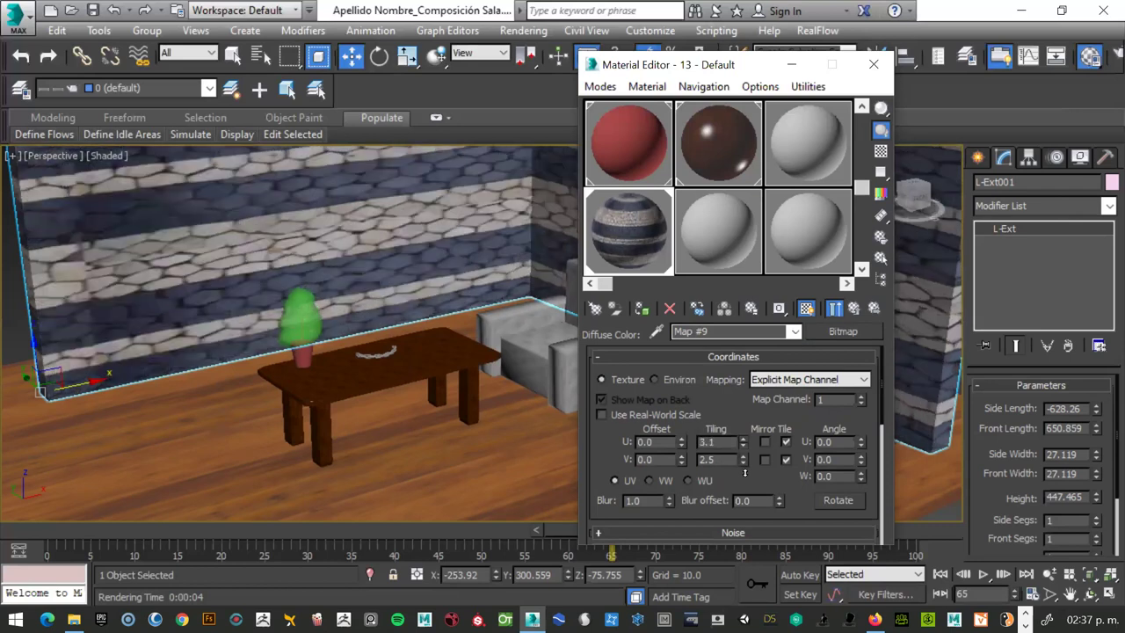
pyautogui.moveTo(744, 473); pyautogui.dragTo(745, 475)
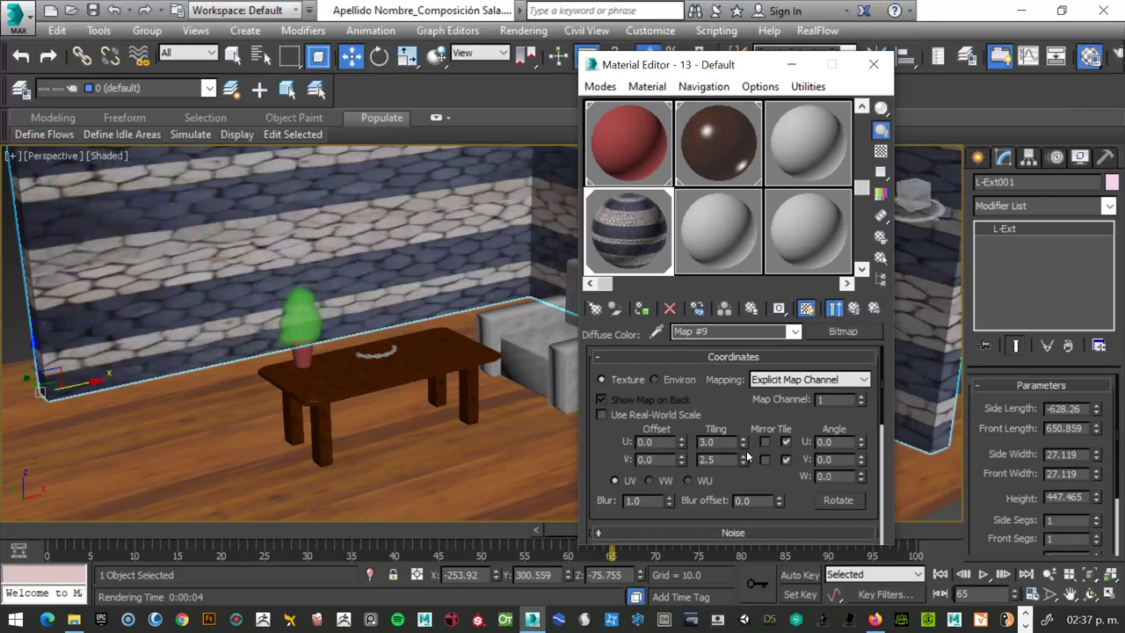
pyautogui.moveTo(742, 453); pyautogui.dragTo(745, 459)
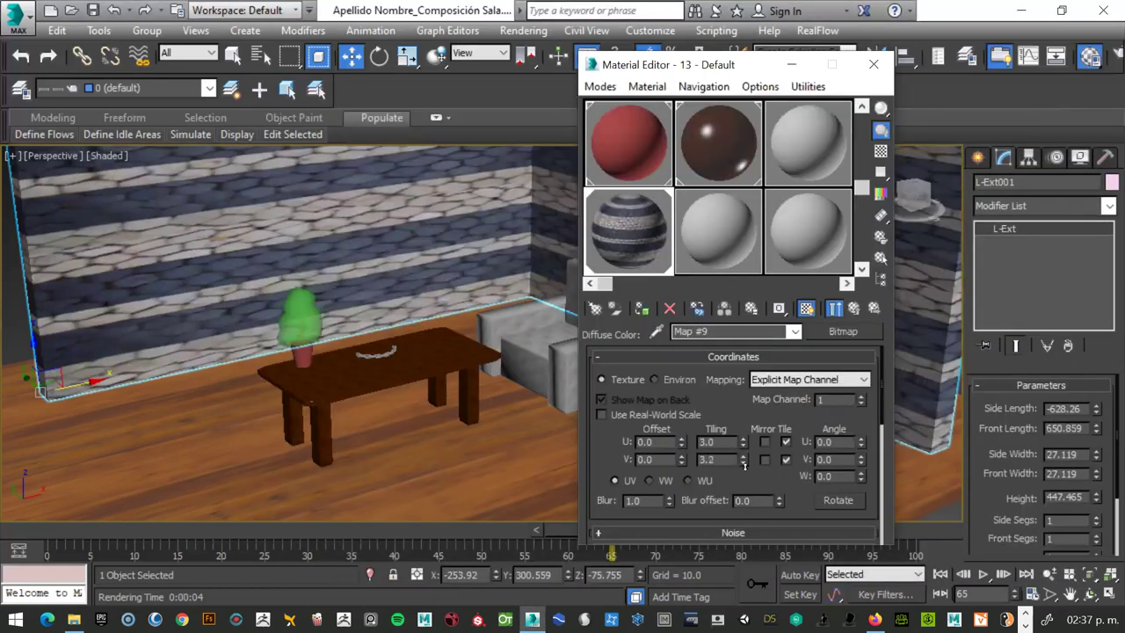
pyautogui.moveTo(749, 470); pyautogui.dragTo(749, 489)
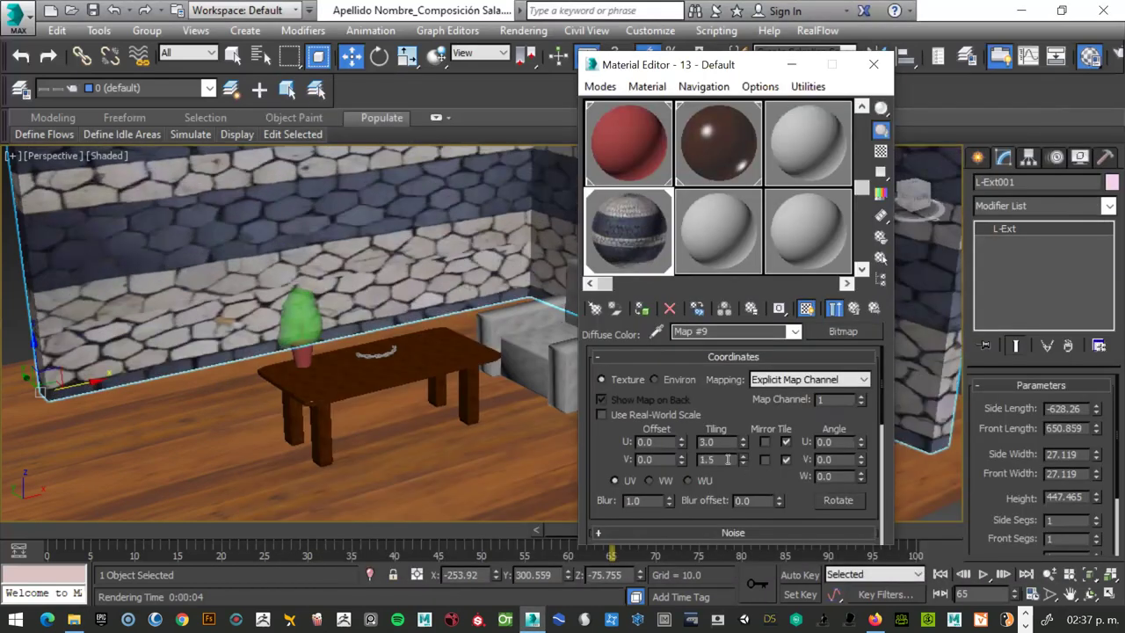
pyautogui.click(742, 463)
# Render the perspective view to check the larger cobblestones.
pyautogui.scroll(-2, 351, 238)
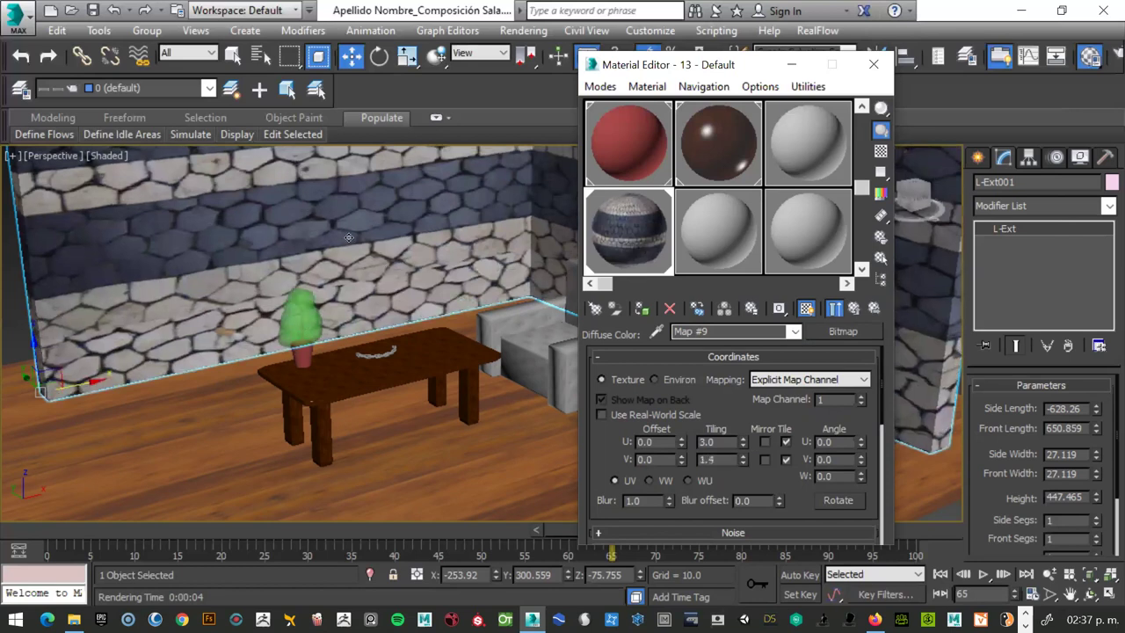
pyautogui.keyDown('alt'); pyautogui.moveTo(353, 236); pyautogui.dragTo(362, 239, button='middle'); pyautogui.keyUp('alt')
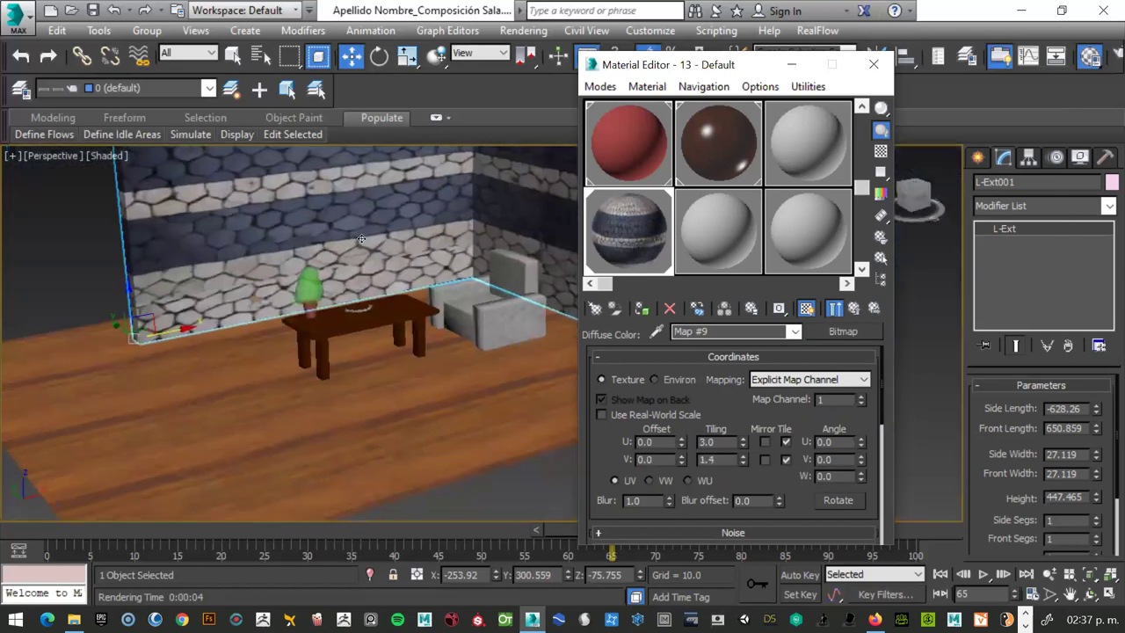
pyautogui.scroll(2, 361, 239)
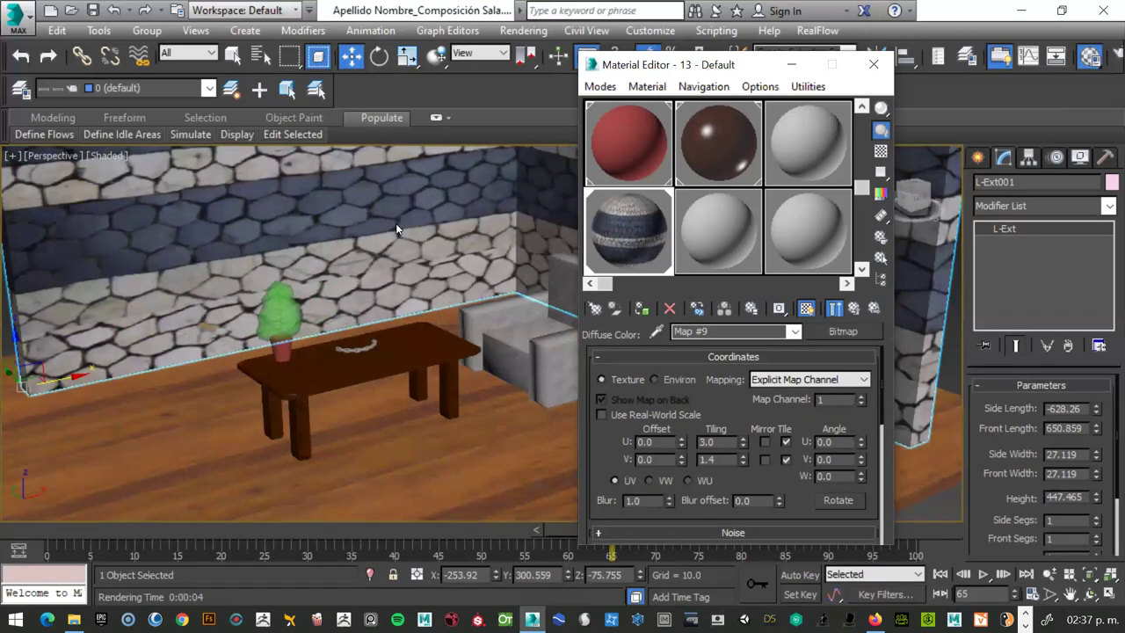
pyautogui.hotkey('shift', 'q')
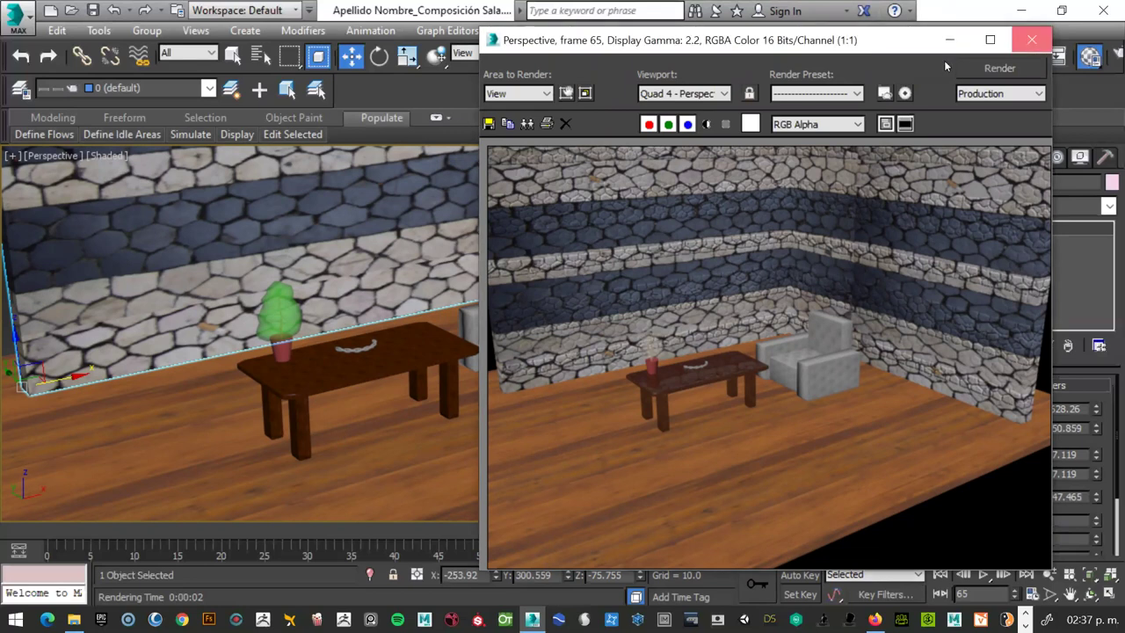
# Close the render, move the Material Editor aside, and select the unused 14 - Default slot.
pyautogui.click(1032, 40)
pyautogui.click(761, 70)
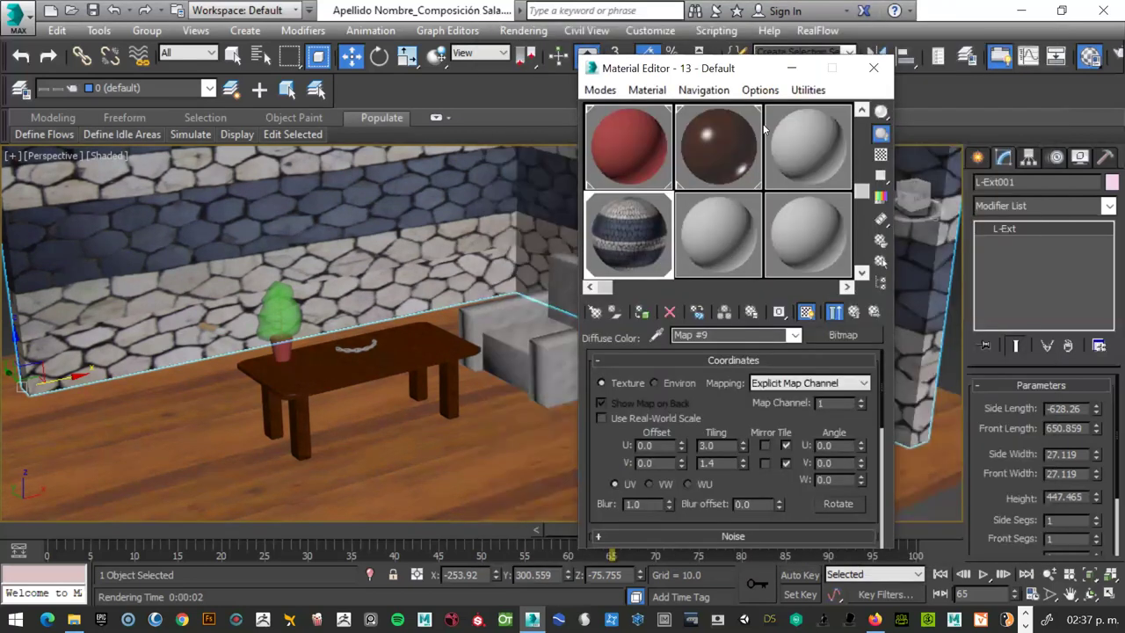
pyautogui.moveTo(728, 79); pyautogui.dragTo(851, 257)
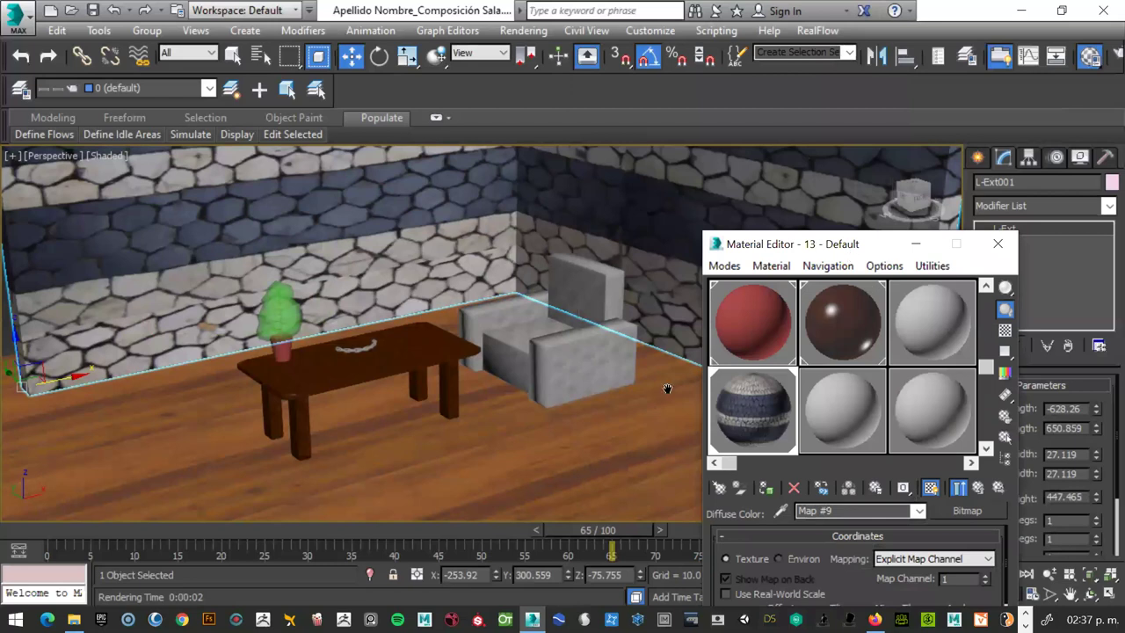
pyautogui.moveTo(820, 244); pyautogui.dragTo(604, 213)
pyautogui.click(635, 383)
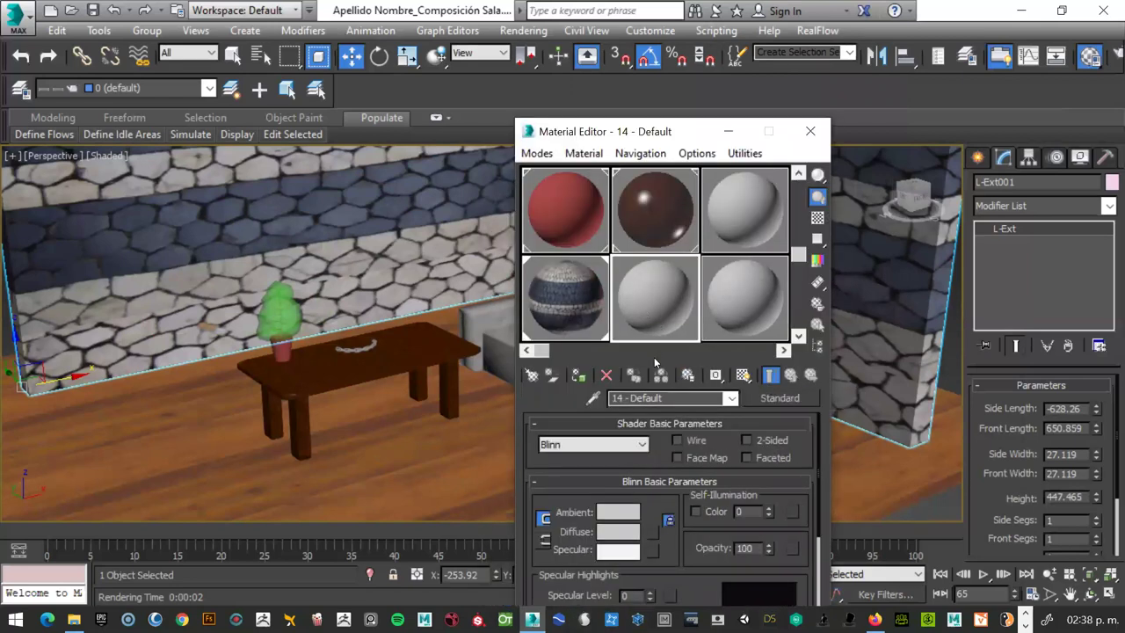
# Browse the pared wall and 13 - Default materials to compare their settings.
pyautogui.click(732, 222)
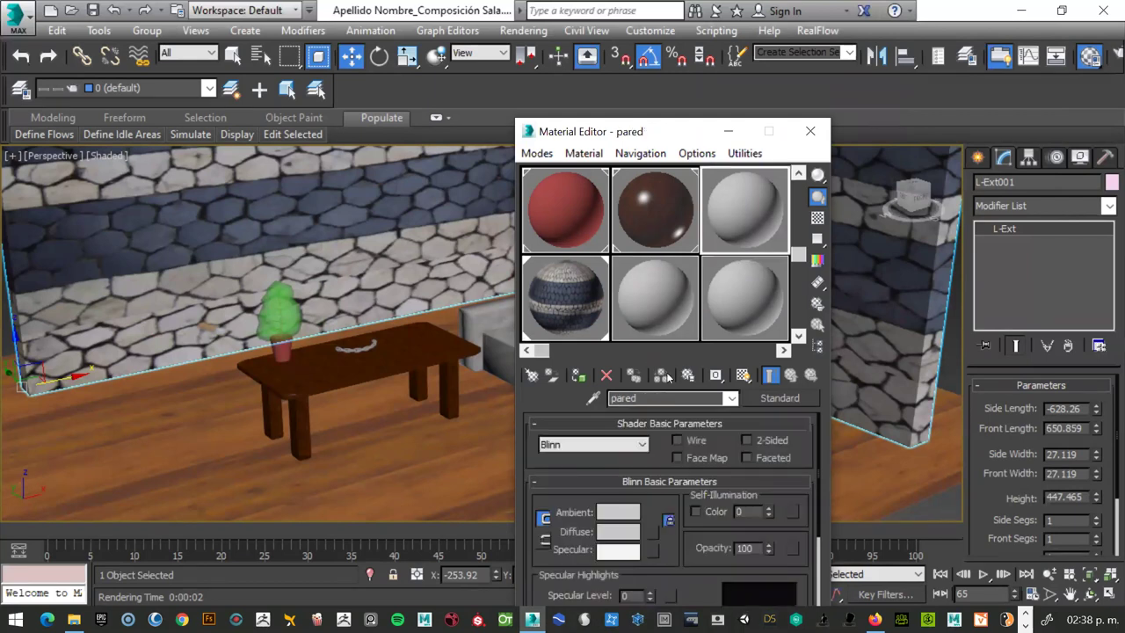
pyautogui.click(677, 313)
pyautogui.click(750, 233)
pyautogui.click(595, 308)
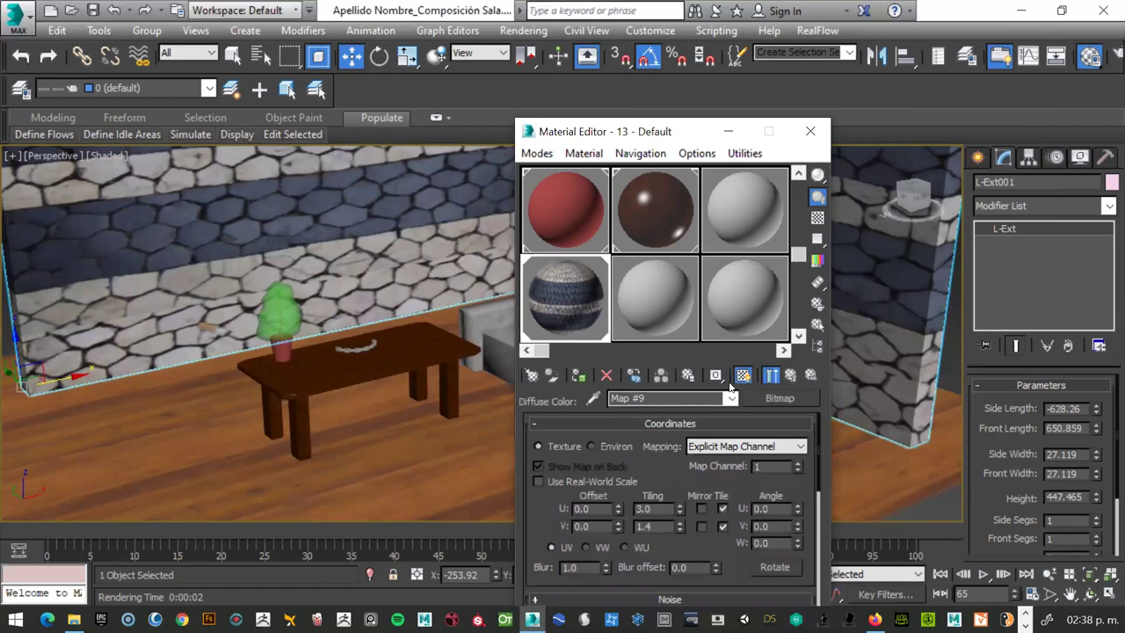
pyautogui.click(791, 377)
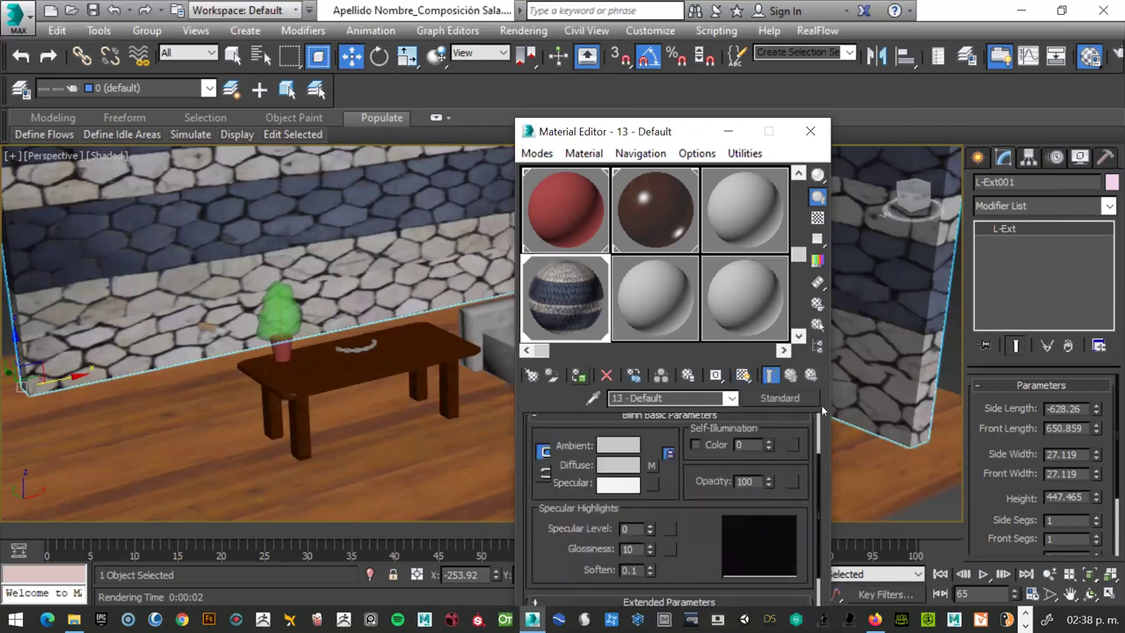
pyautogui.scroll(2, 773, 444)
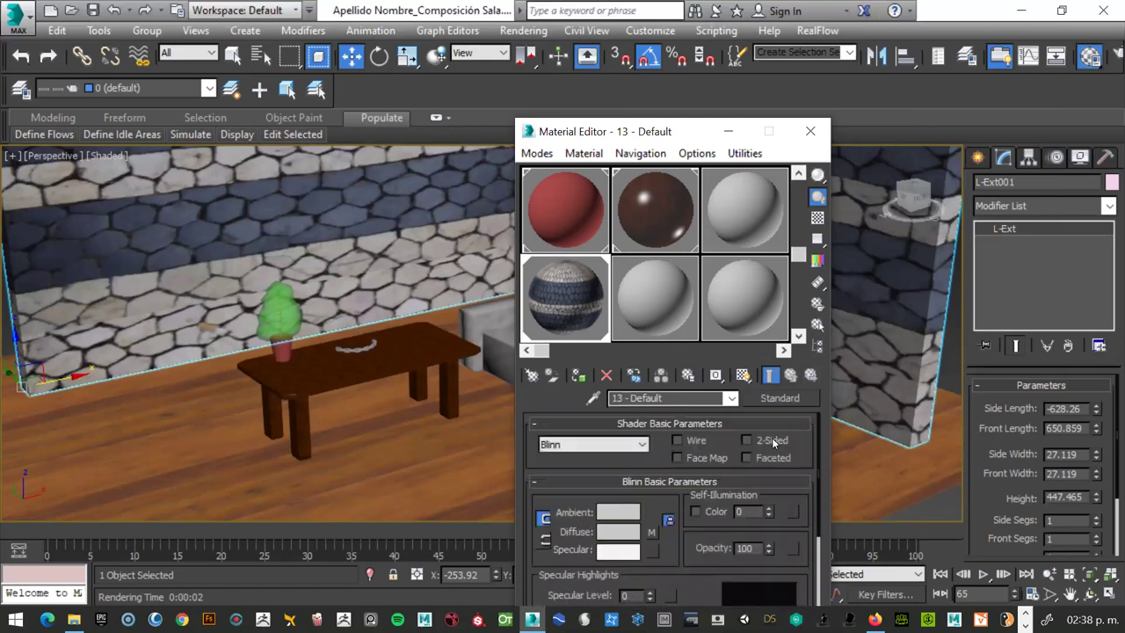
pyautogui.click(750, 204)
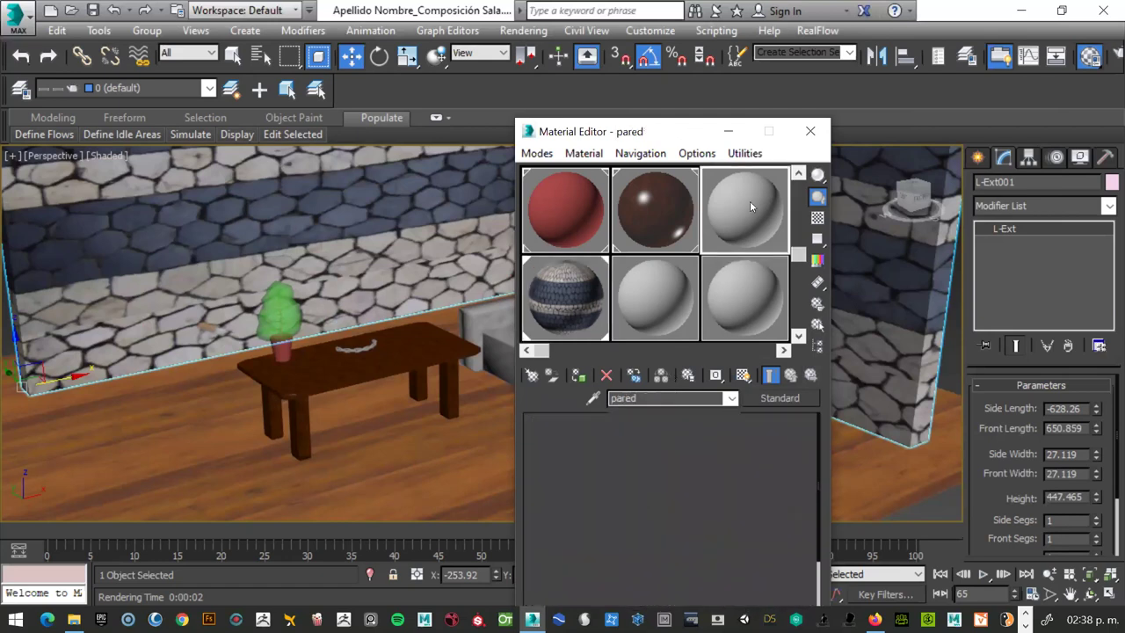
pyautogui.click(576, 315)
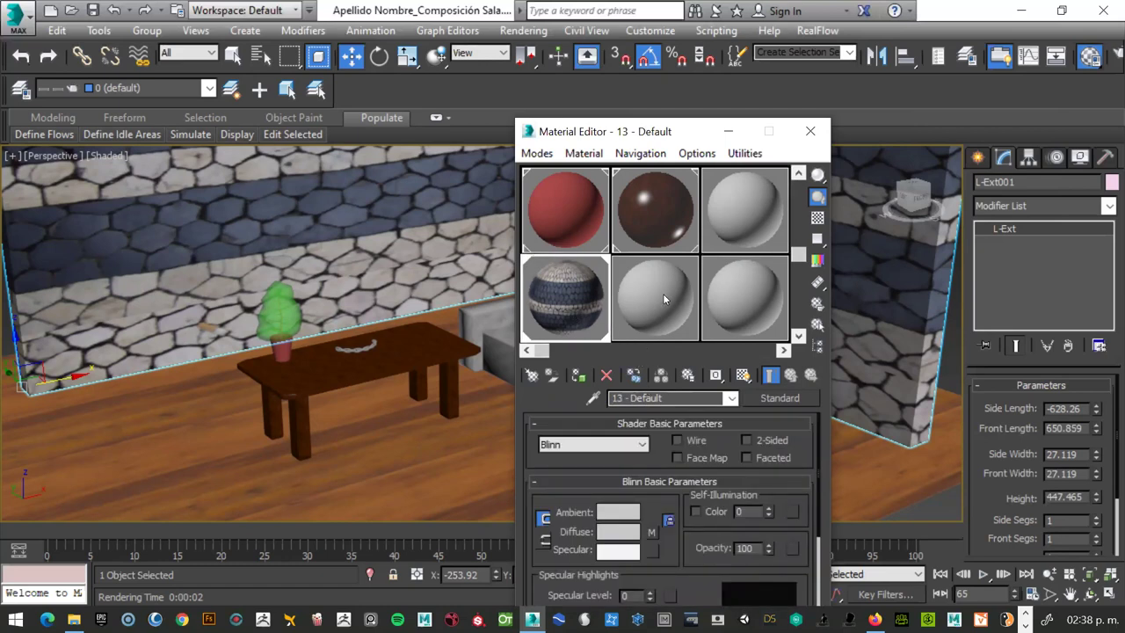
# Select the unused 14 - Default material and rename it piel.
pyautogui.click(666, 296)
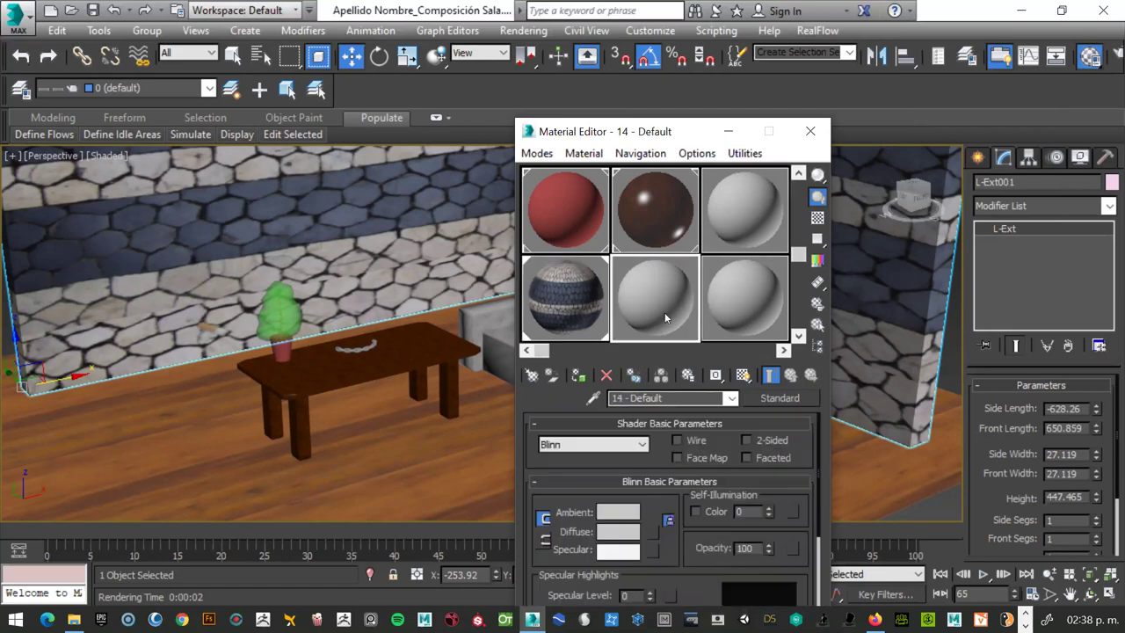
pyautogui.click(664, 398)
pyautogui.moveTo(798, 254)
pyautogui.mouseDown()
pyautogui.moveTo(791, 195)
pyautogui.moveTo(798, 255)
pyautogui.mouseUp()
pyautogui.write('piel')
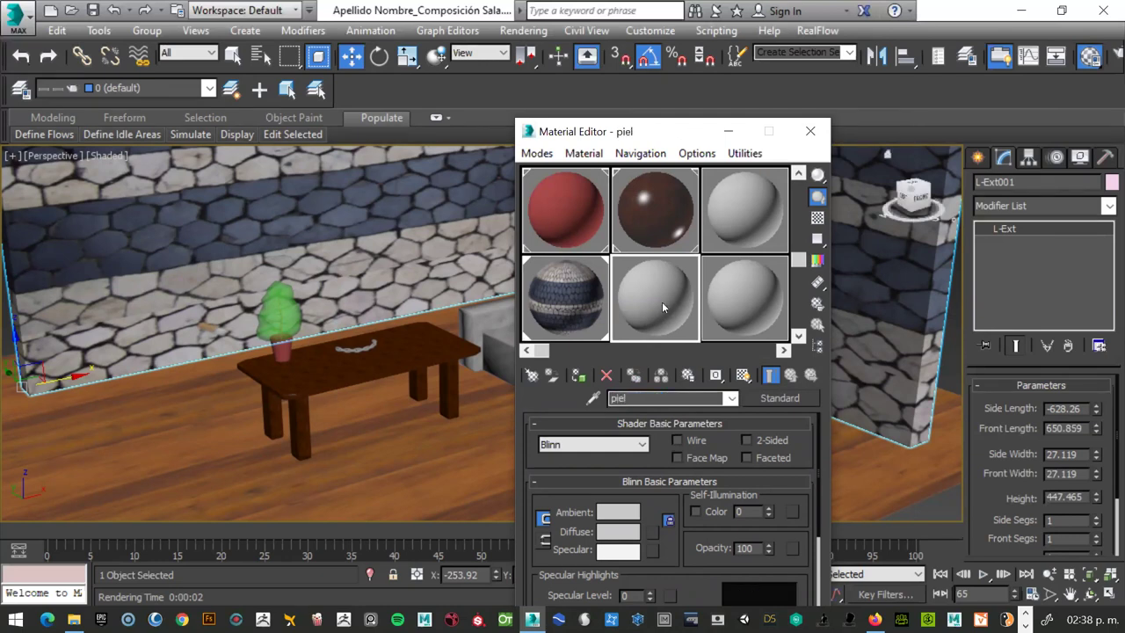
# Load TexturesCom_Asphalt4_2x2_512_albedo as a Bitmap for the piel material's diffuse colour.
pyautogui.click(648, 532)
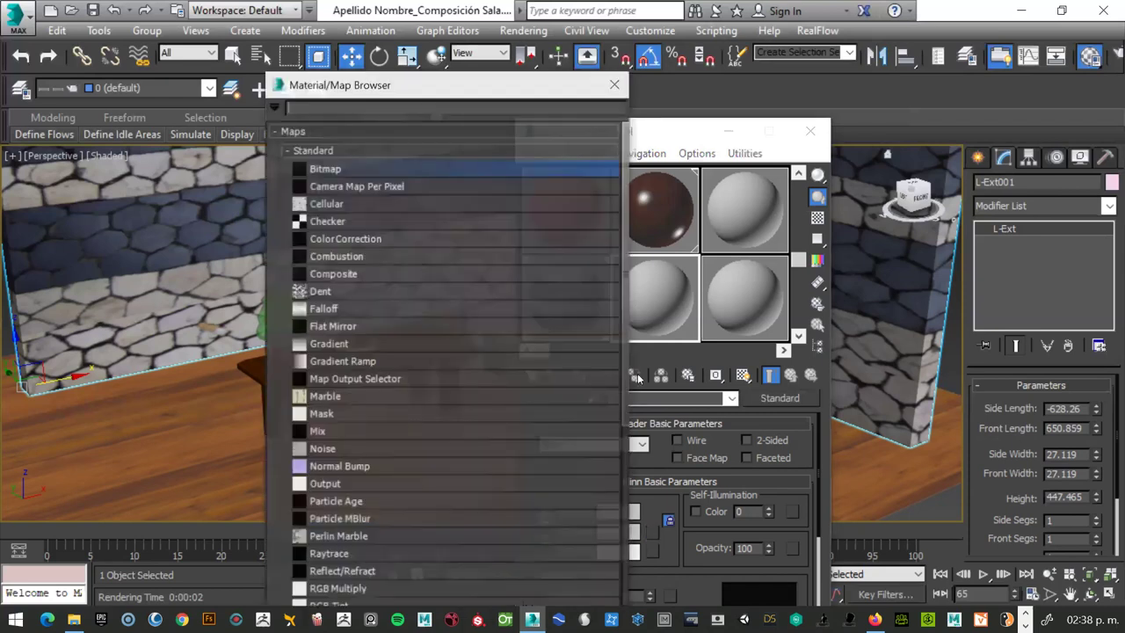
pyautogui.doubleClick(348, 171)
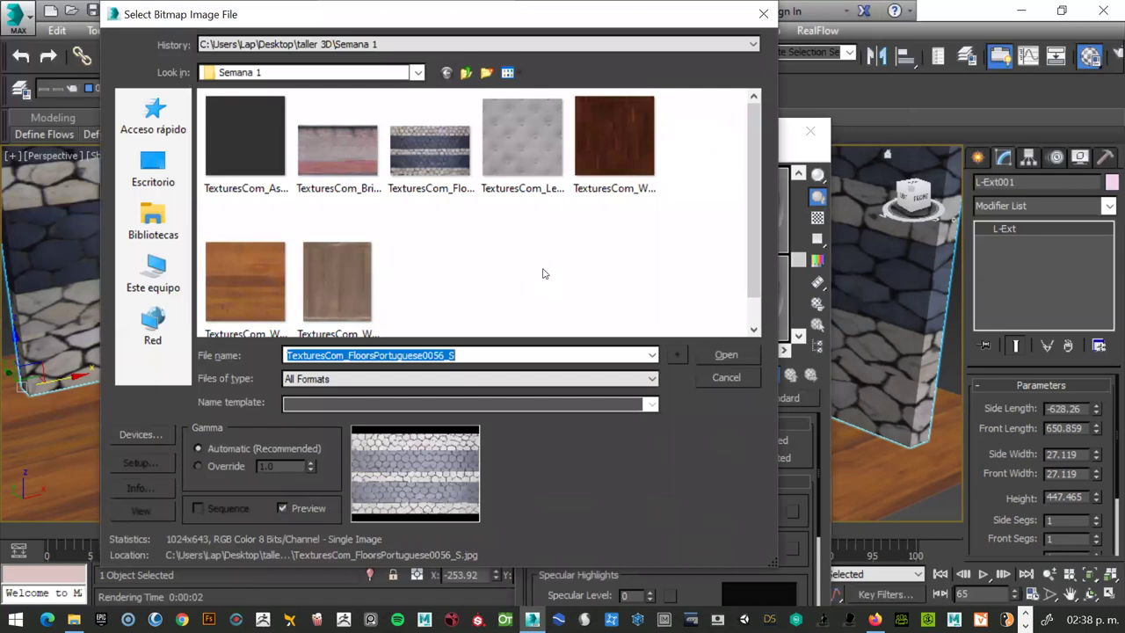
pyautogui.click(247, 159)
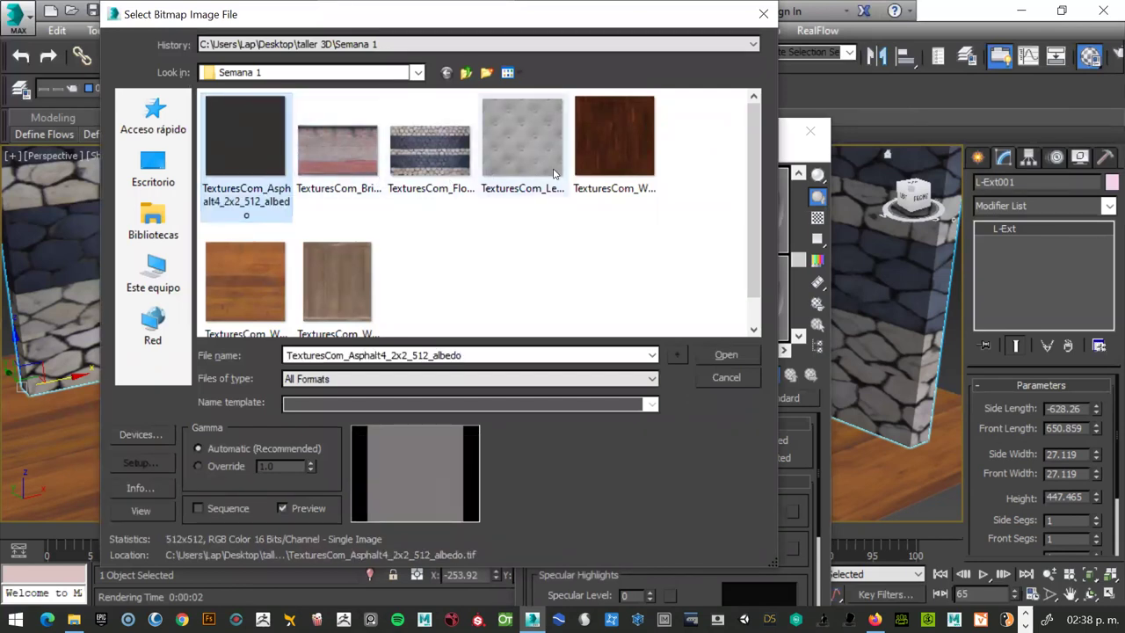
pyautogui.click(533, 190)
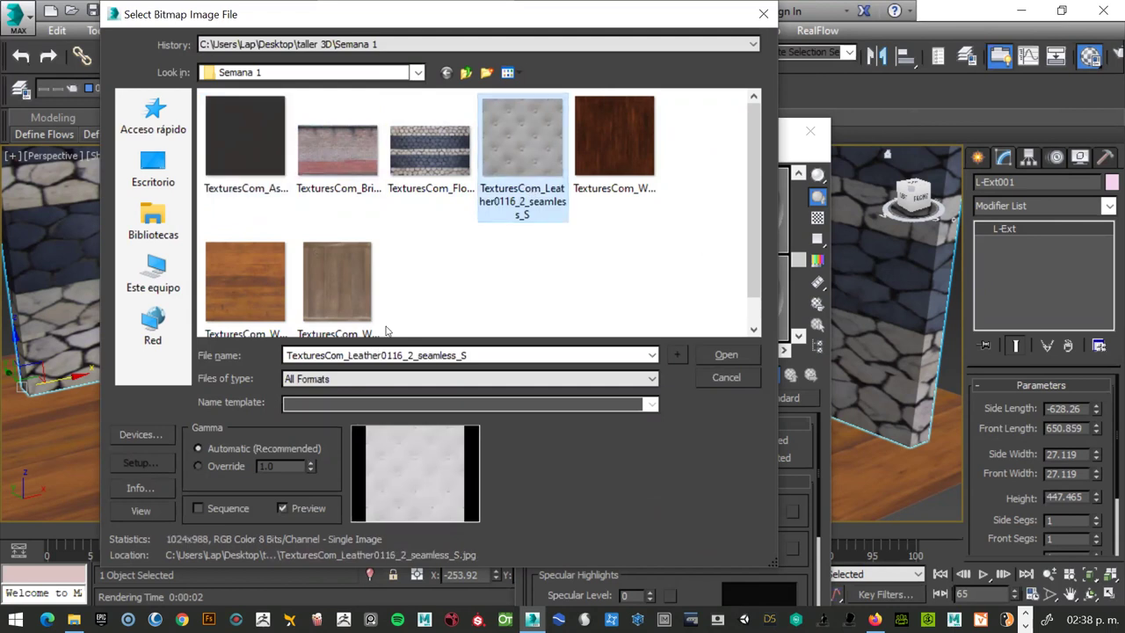
pyautogui.click(251, 142)
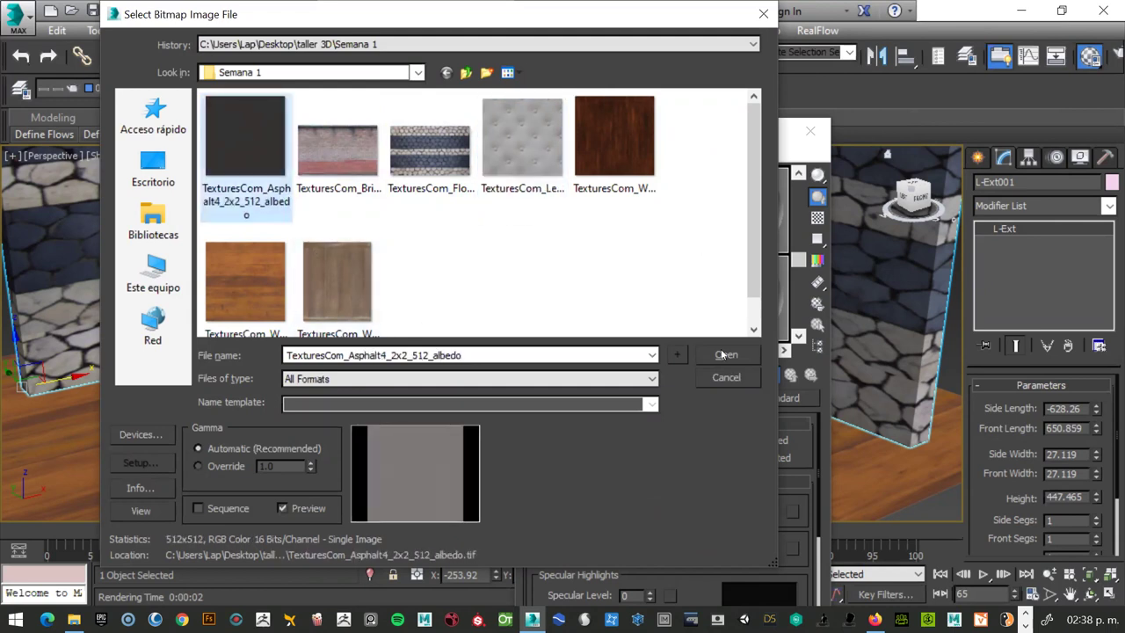
pyautogui.click(724, 355)
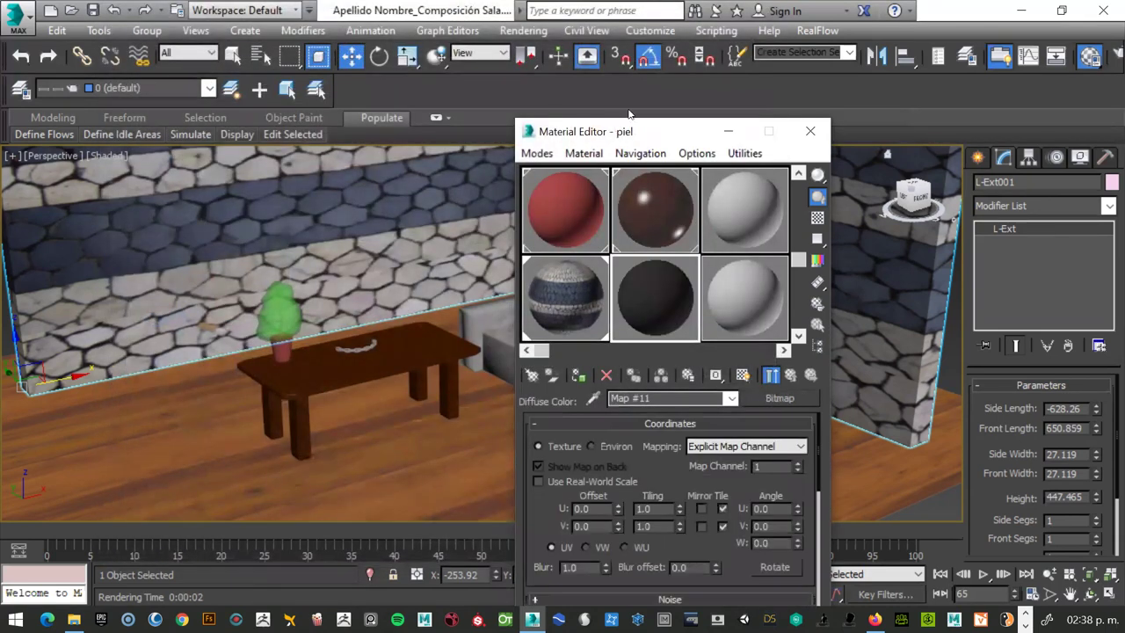
# Assign the piel material to the armchair group and show it in the viewport.
pyautogui.moveTo(630, 119)
pyautogui.mouseDown()
pyautogui.moveTo(629, 203)
pyautogui.moveTo(832, 221)
pyautogui.mouseUp()
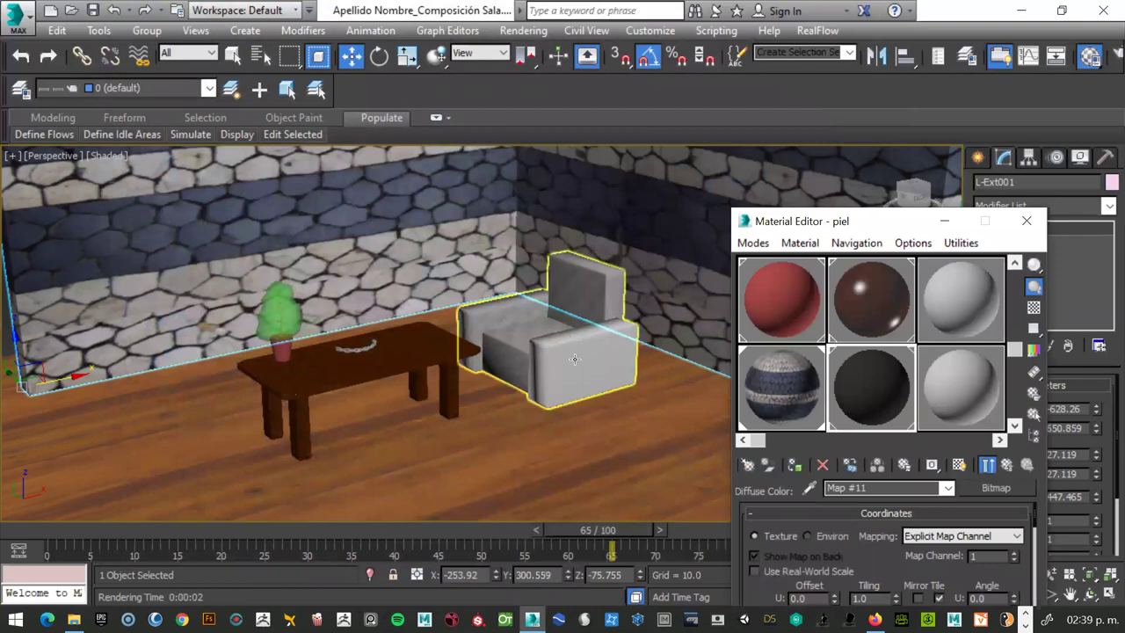
pyautogui.scroll(2, 571, 343)
pyautogui.click(647, 315)
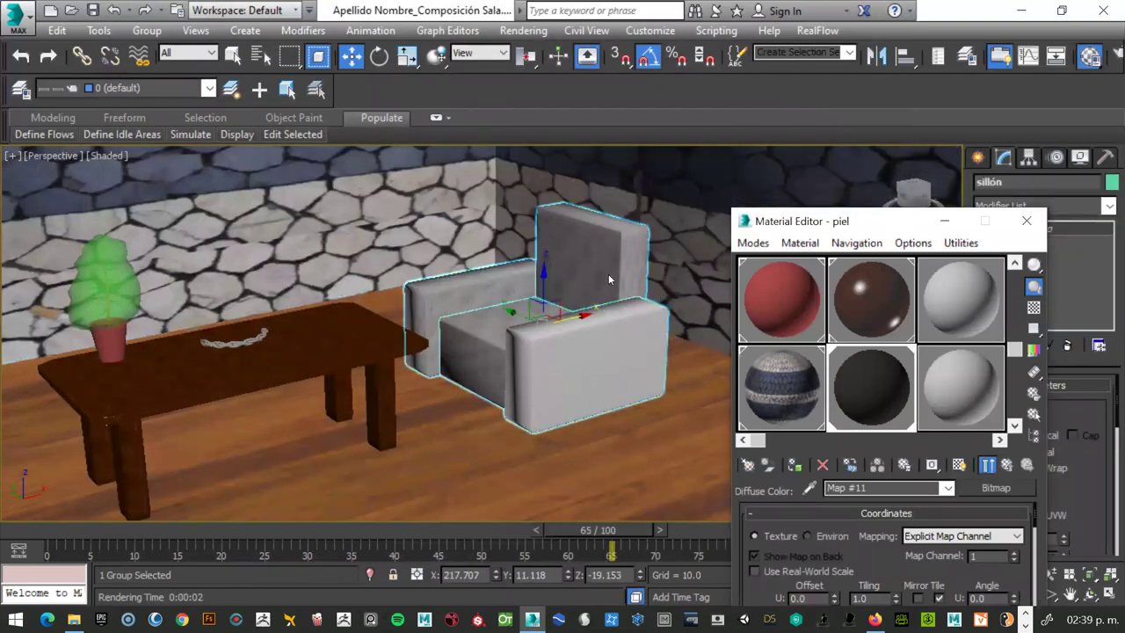
pyautogui.moveTo(876, 397); pyautogui.dragTo(608, 273)
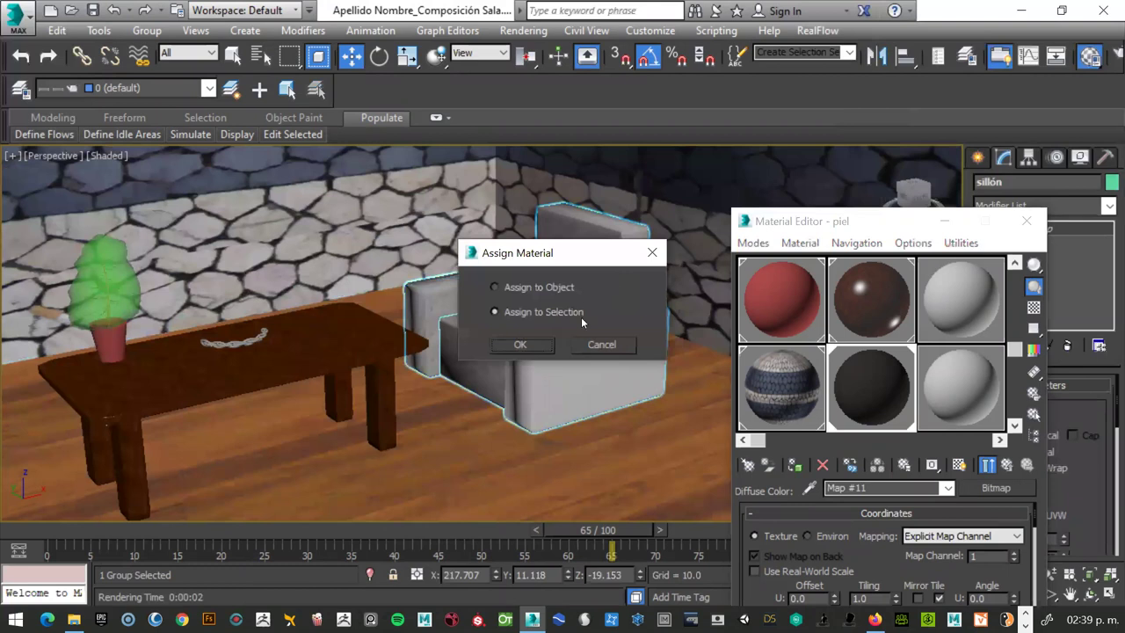
pyautogui.click(525, 345)
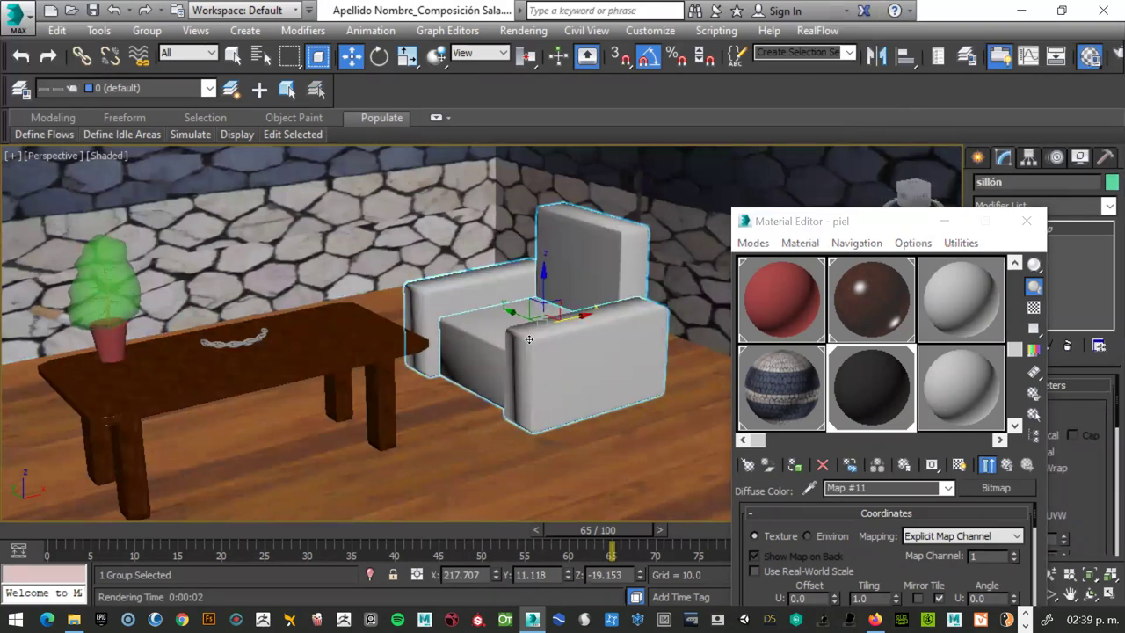
pyautogui.click(959, 464)
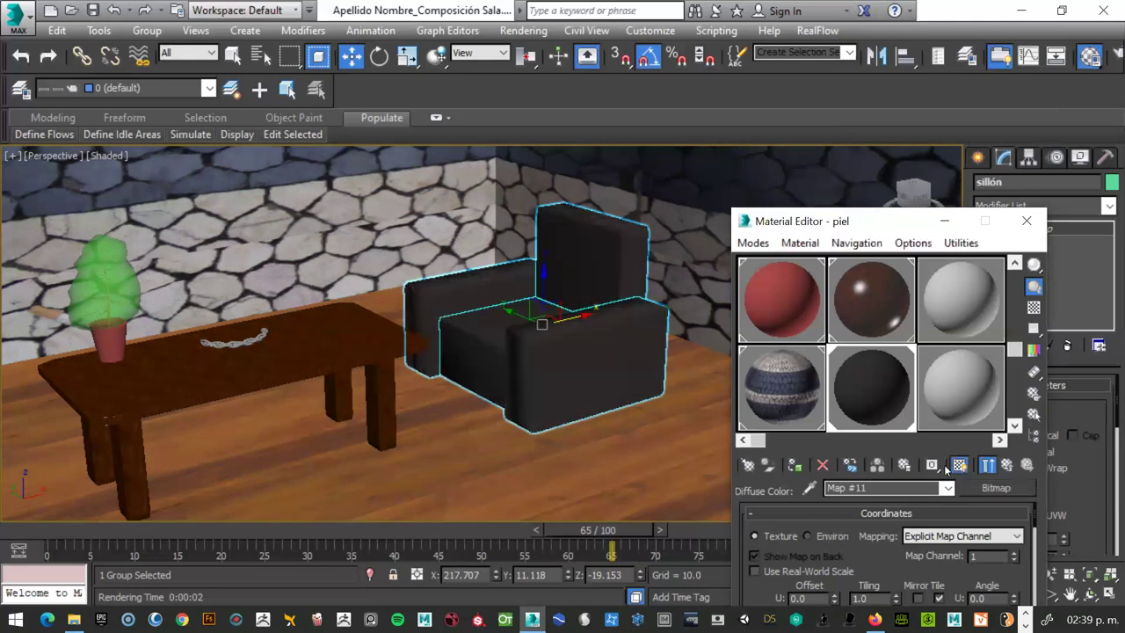
# Render the perspective view to see the dark armchair beside the table.
pyautogui.scroll(4, 572, 371)
pyautogui.scroll(-3, 573, 371)
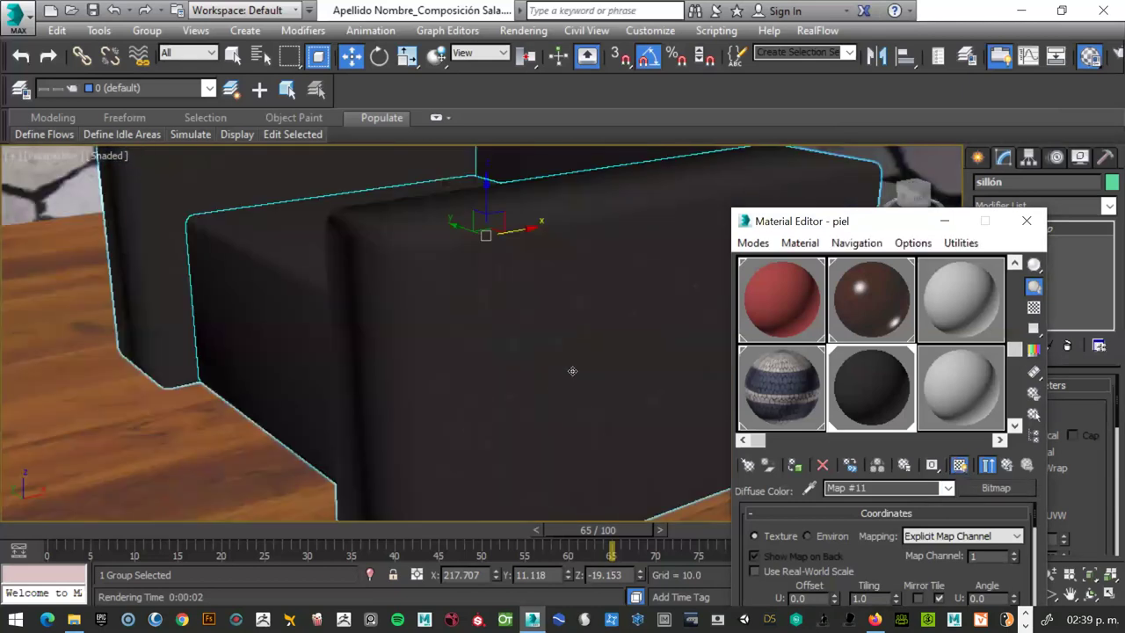
pyautogui.scroll(-4, 572, 370)
pyautogui.scroll(1, 578, 364)
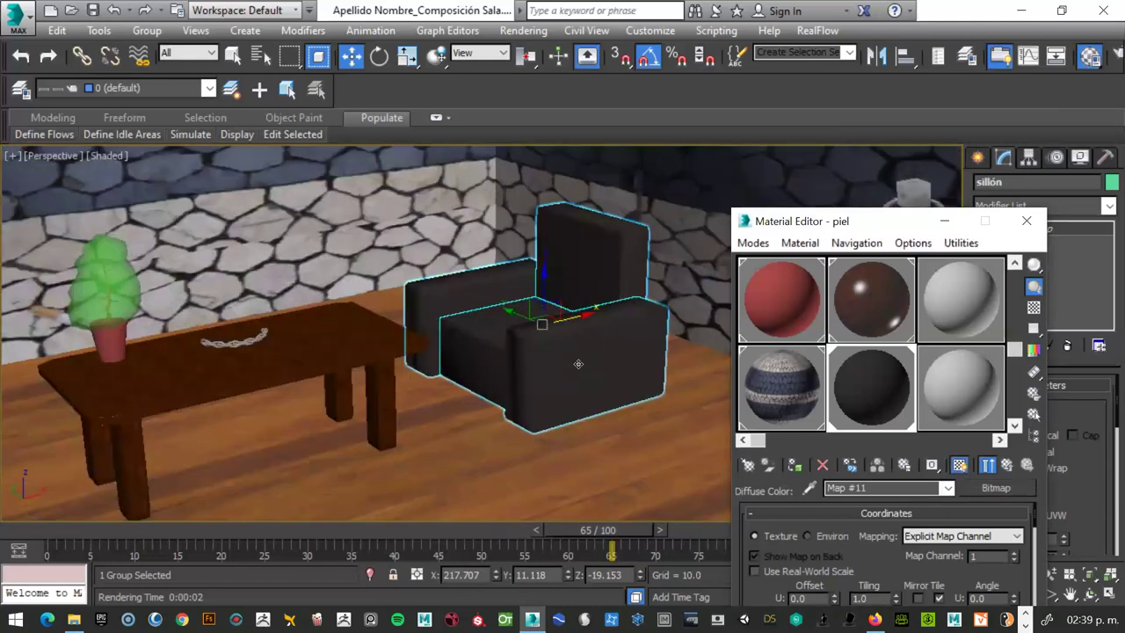
pyautogui.hotkey('shift', 'q')
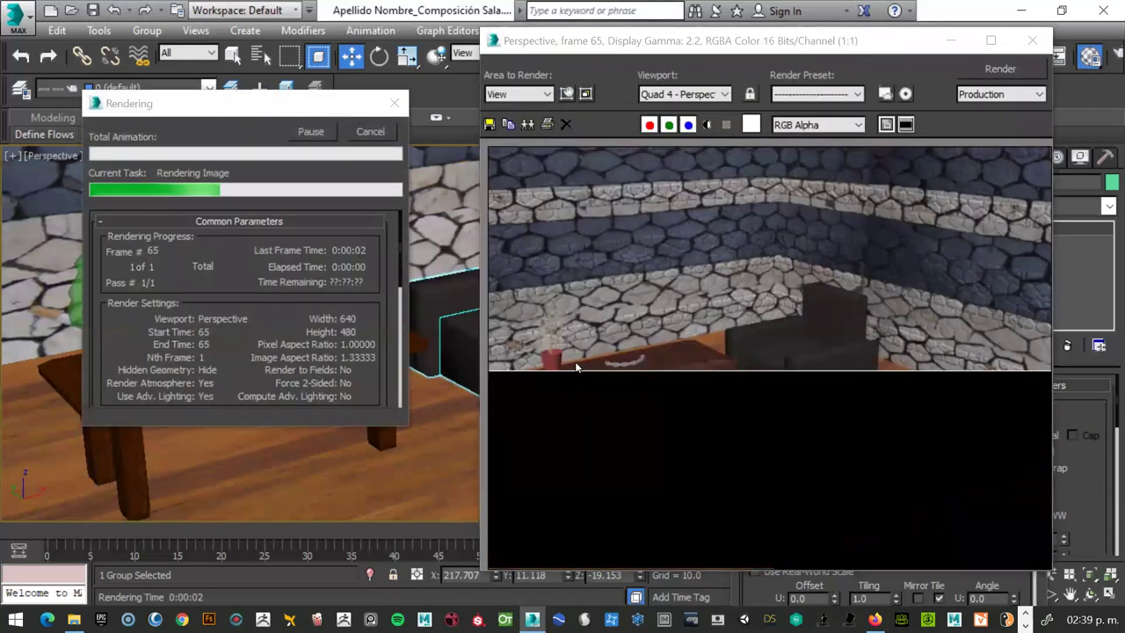
# Close the frame 65 render and move the piel Material Editor upward.
pyautogui.click(1034, 49)
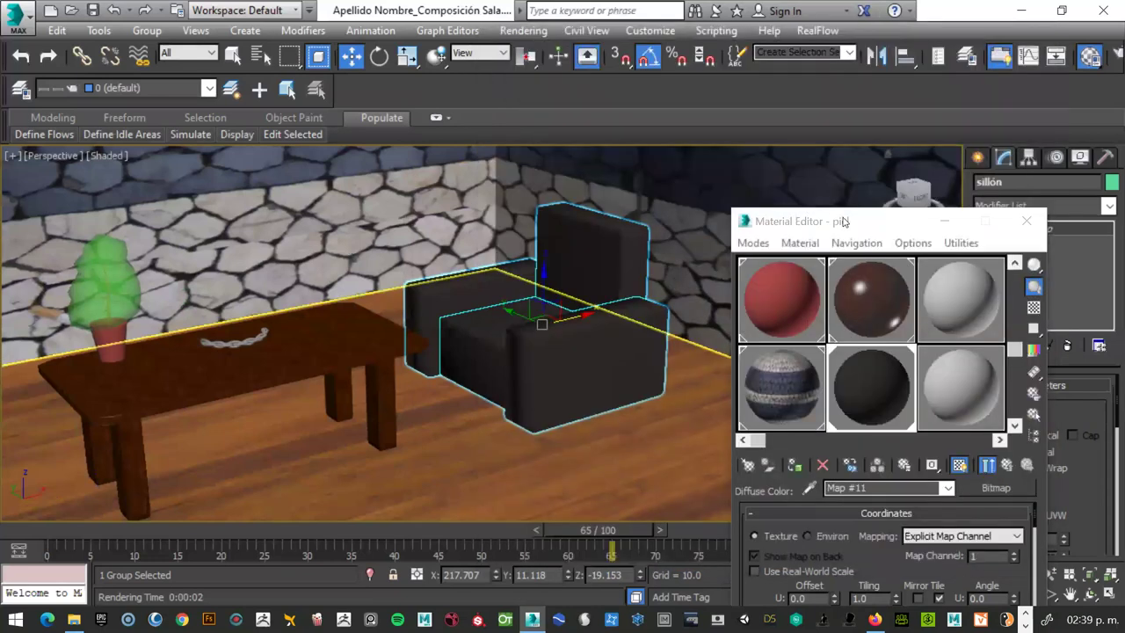
pyautogui.moveTo(846, 223); pyautogui.dragTo(836, 144)
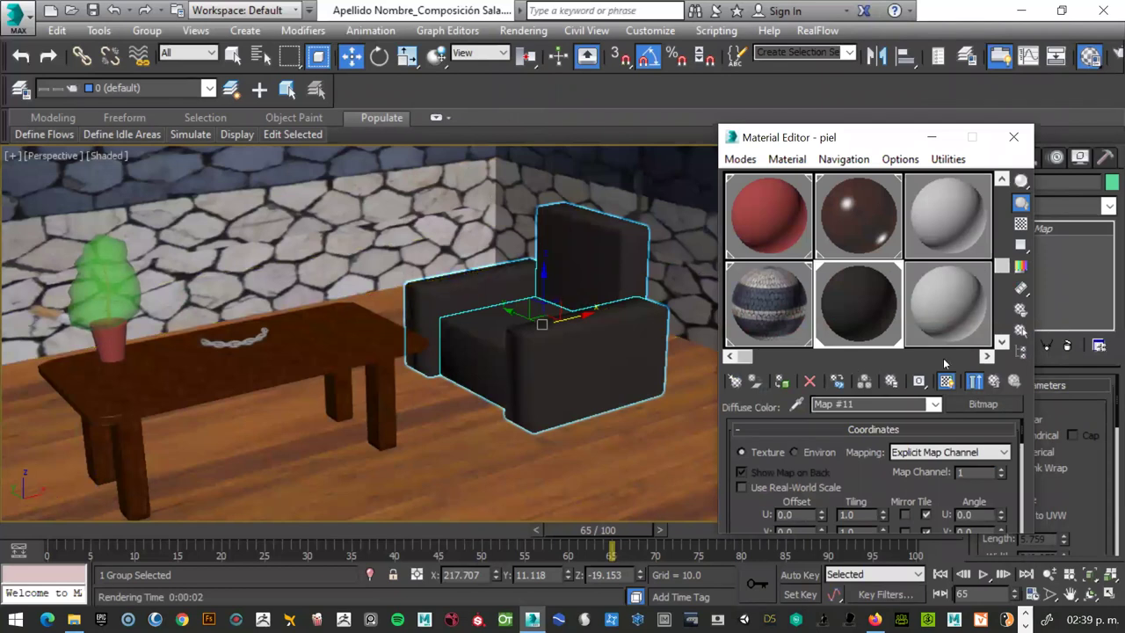
# Reposition the Material Editor and load the madera_piso floor wood material.
pyautogui.click(951, 304)
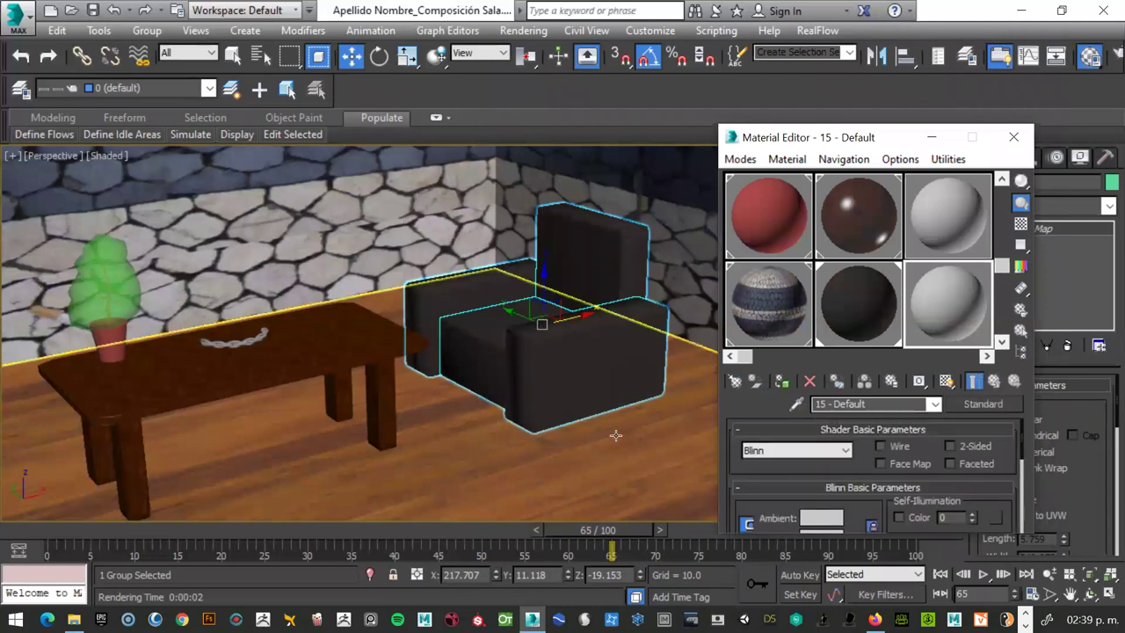
pyautogui.scroll(-2, 831, 470)
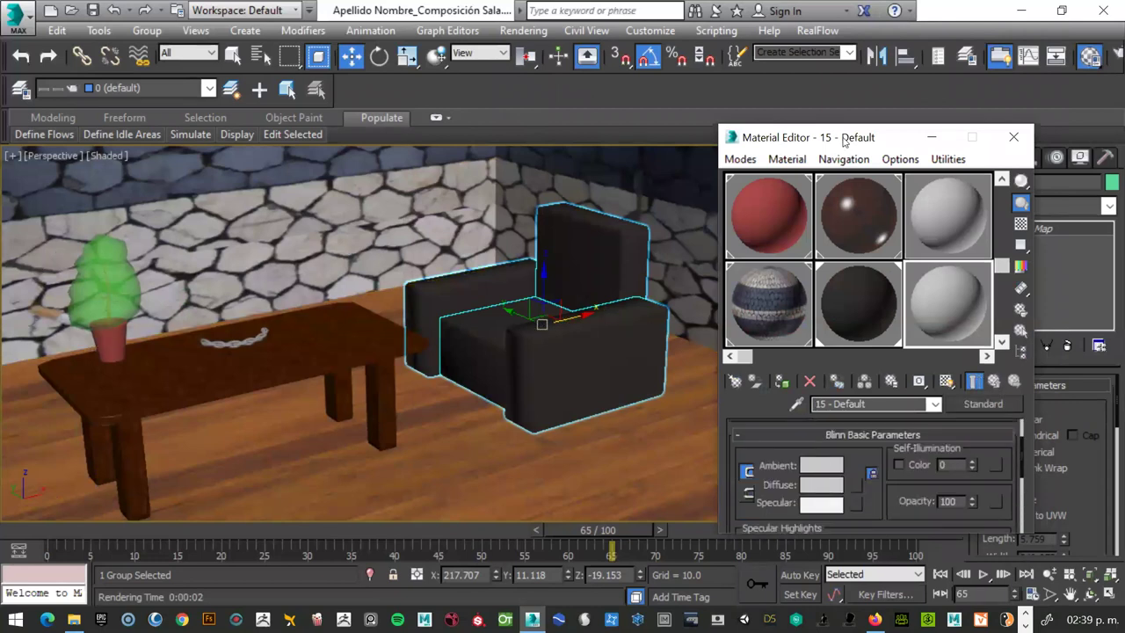
pyautogui.moveTo(835, 137); pyautogui.dragTo(827, 26)
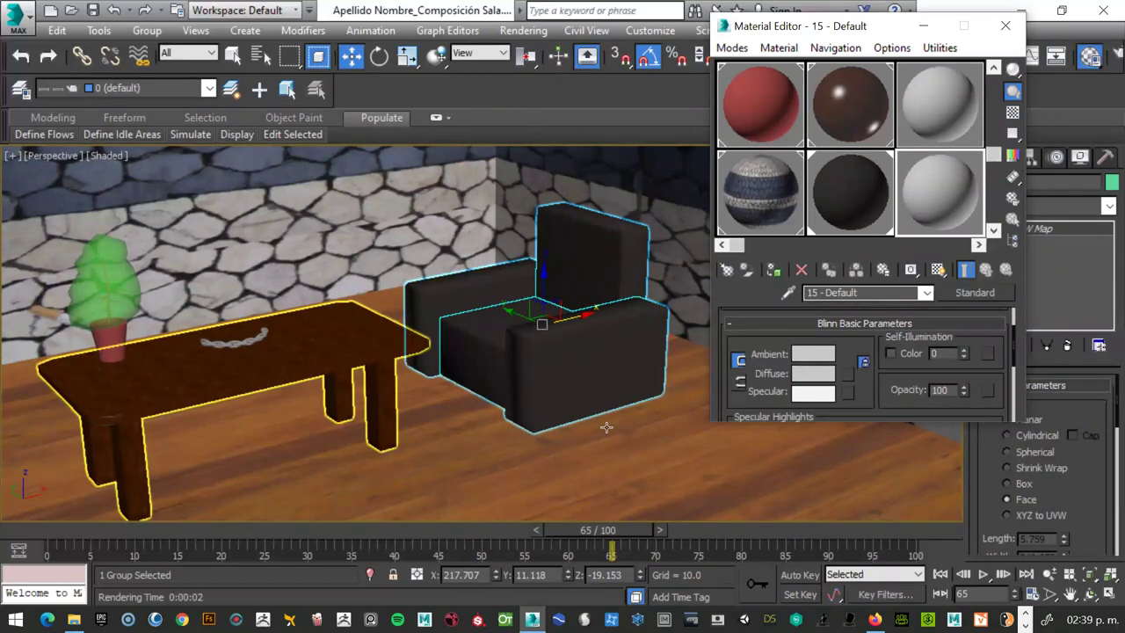
pyautogui.moveTo(999, 155); pyautogui.dragTo(995, 86)
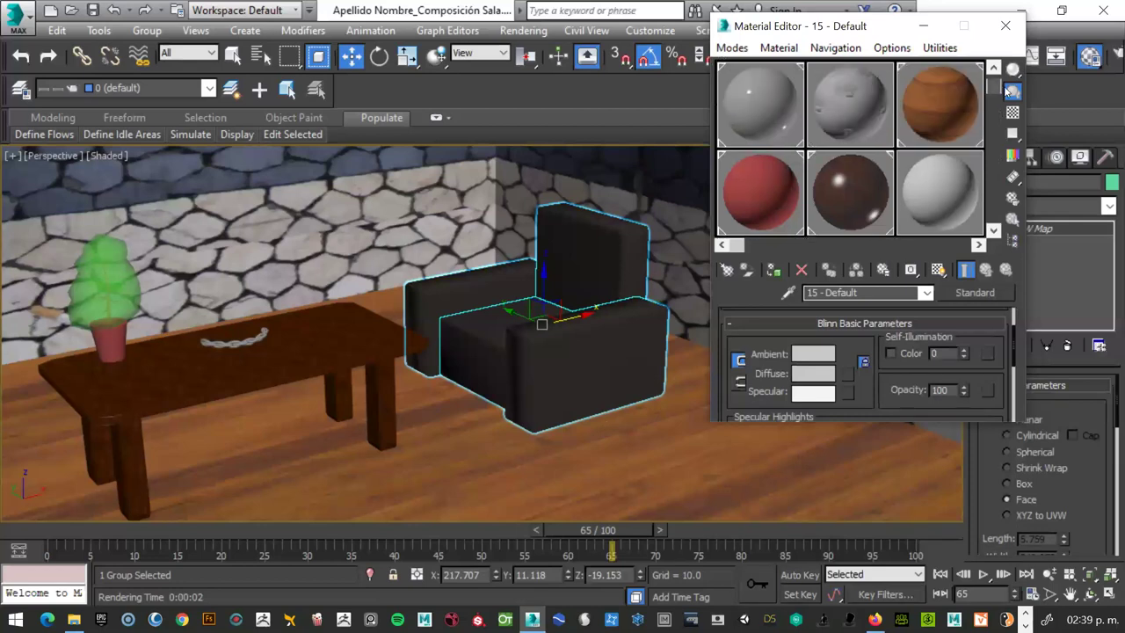
pyautogui.click(964, 101)
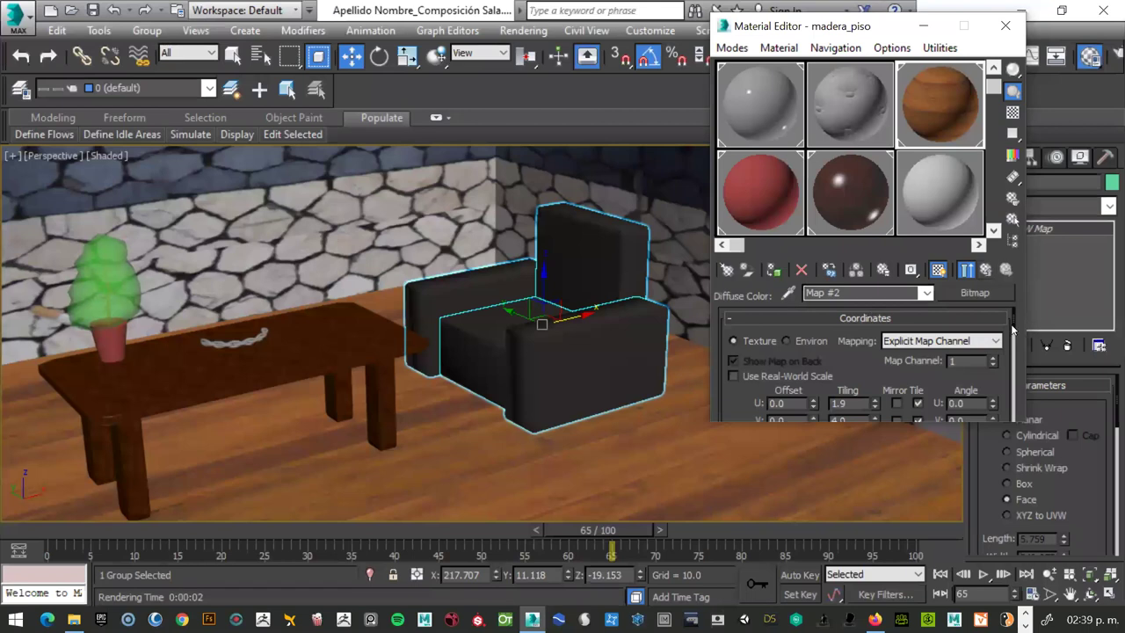
pyautogui.scroll(-5, 1009, 352)
pyautogui.scroll(3, 1009, 352)
pyautogui.scroll(2, 1009, 353)
# Give madera_piso a specular level of 88 and glossiness of 31.
pyautogui.click(987, 272)
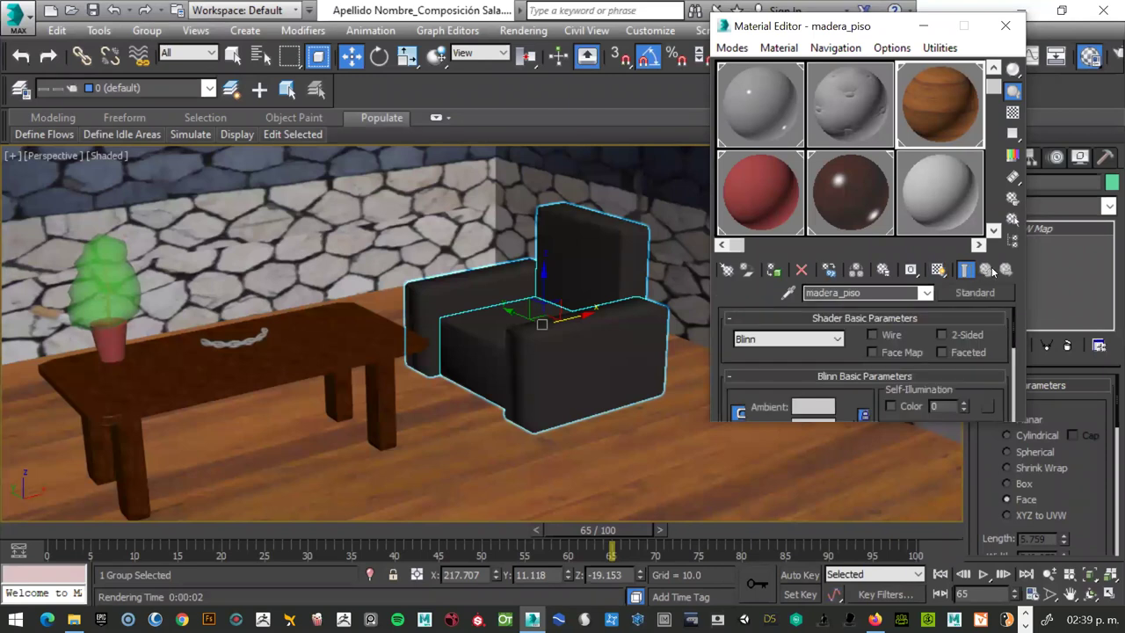
pyautogui.scroll(-1, 893, 389)
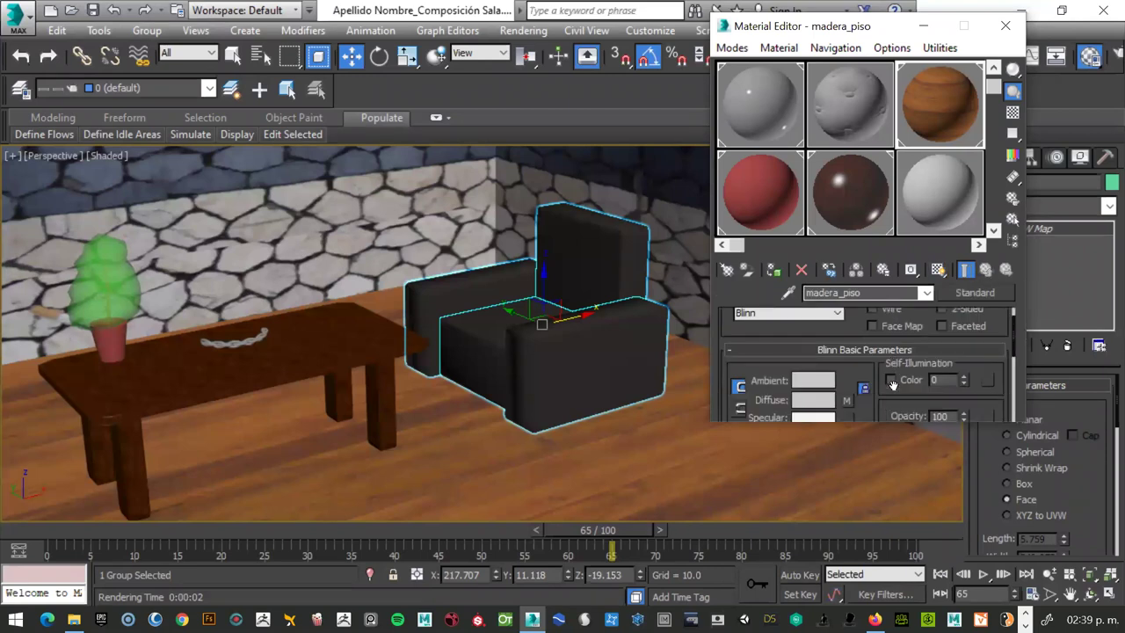
pyautogui.scroll(-1, 901, 400)
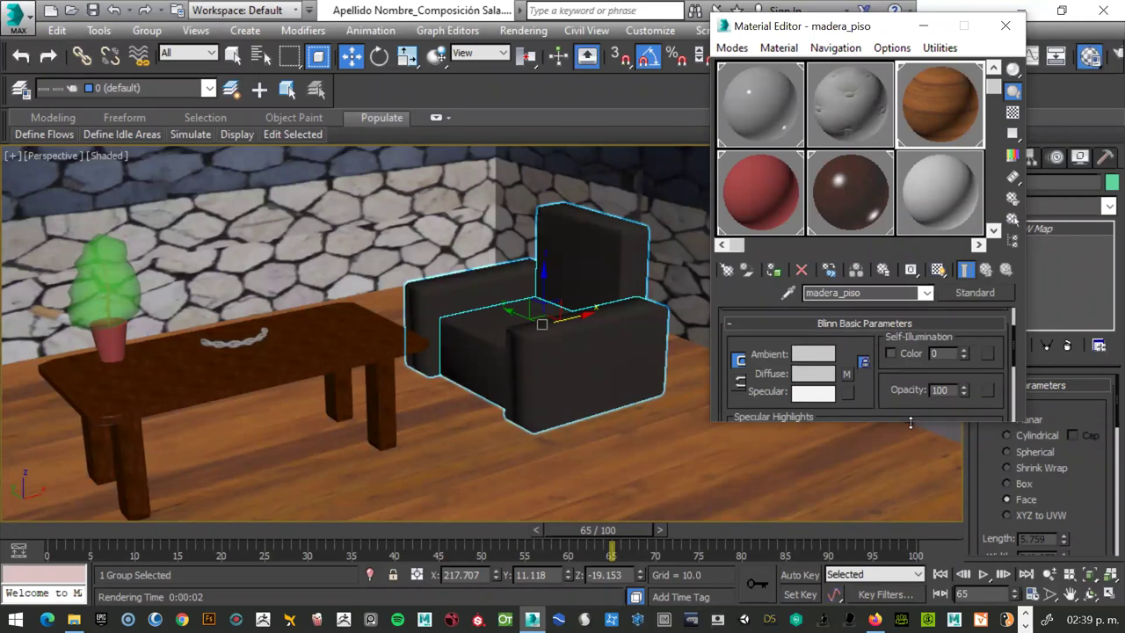
pyautogui.moveTo(911, 422); pyautogui.dragTo(911, 582)
pyautogui.moveTo(844, 443); pyautogui.dragTo(851, 377)
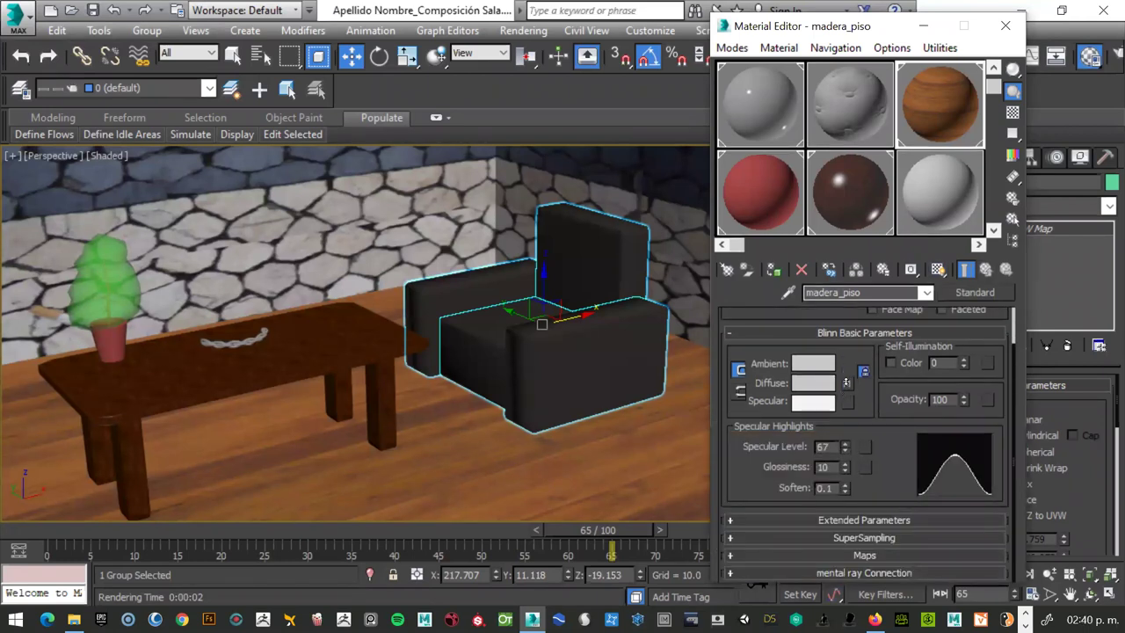
pyautogui.moveTo(850, 475); pyautogui.dragTo(850, 469)
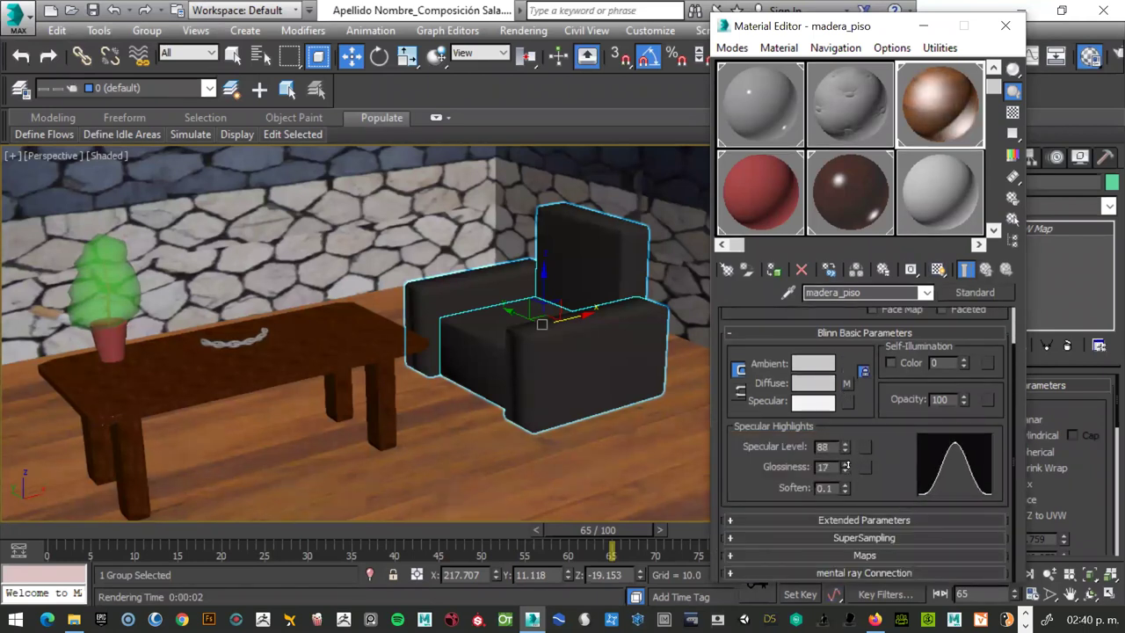
pyautogui.moveTo(848, 475); pyautogui.dragTo(848, 459)
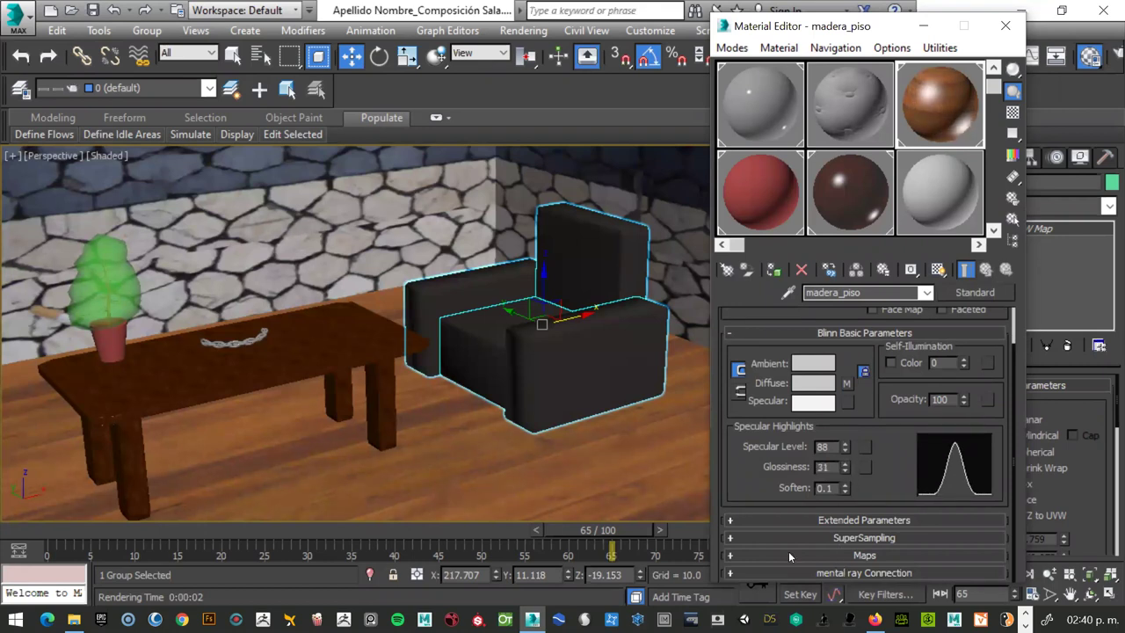
# Enable Reflection at amount 5 with a Raytrace map on madera_piso.
pyautogui.click(833, 556)
pyautogui.click(736, 506)
pyautogui.doubleClick(816, 506)
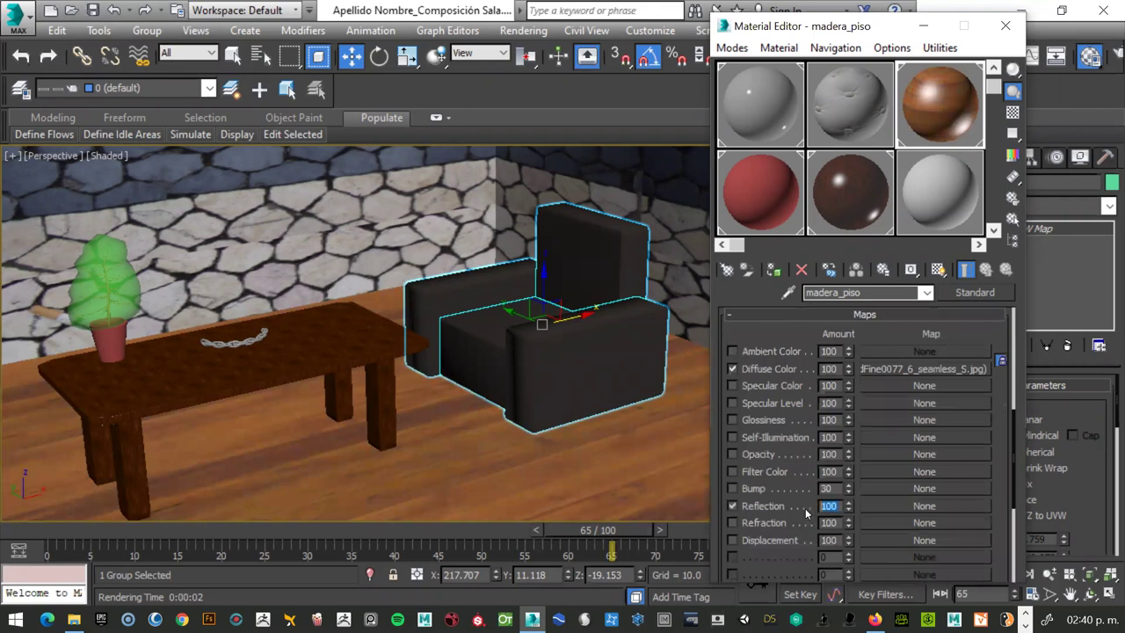
pyautogui.write('5')
pyautogui.click(905, 506)
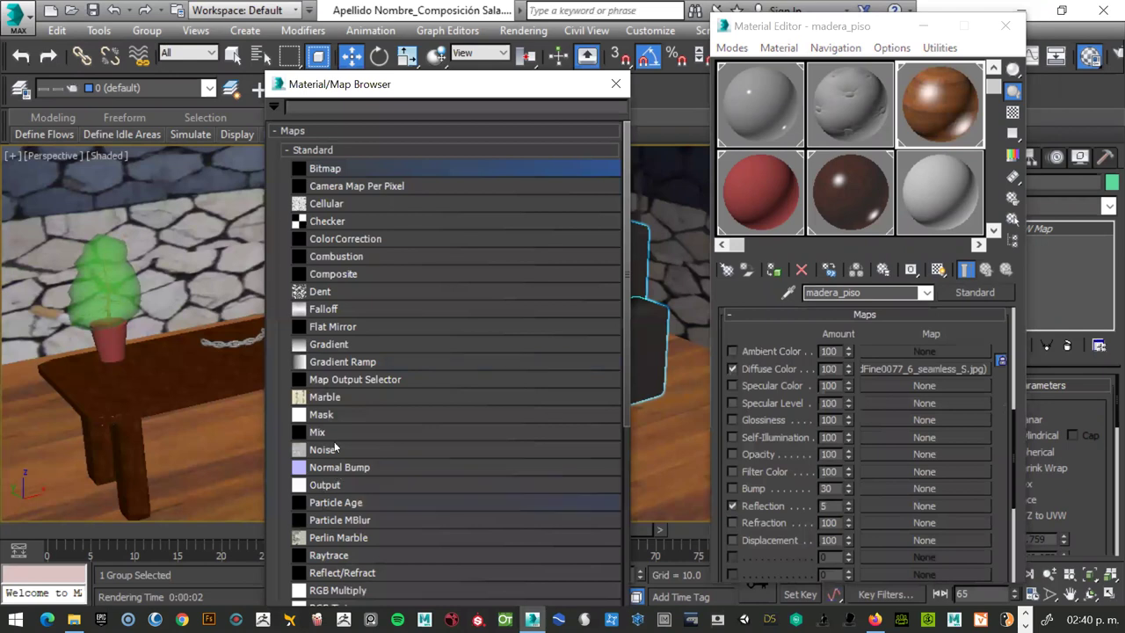
pyautogui.click(329, 555)
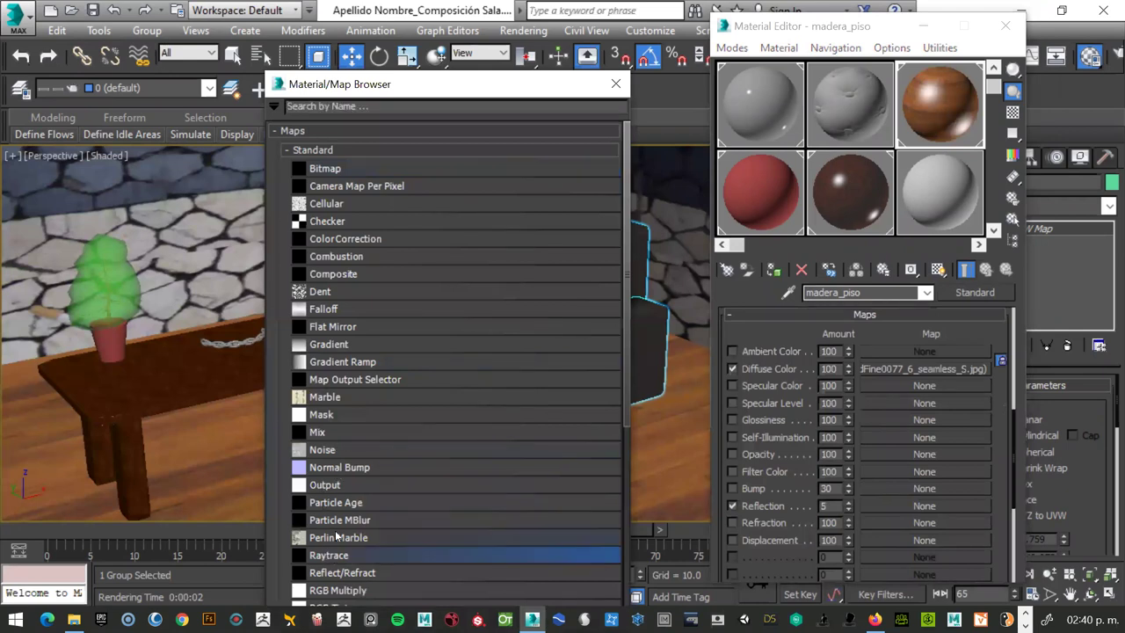
pyautogui.doubleClick(331, 560)
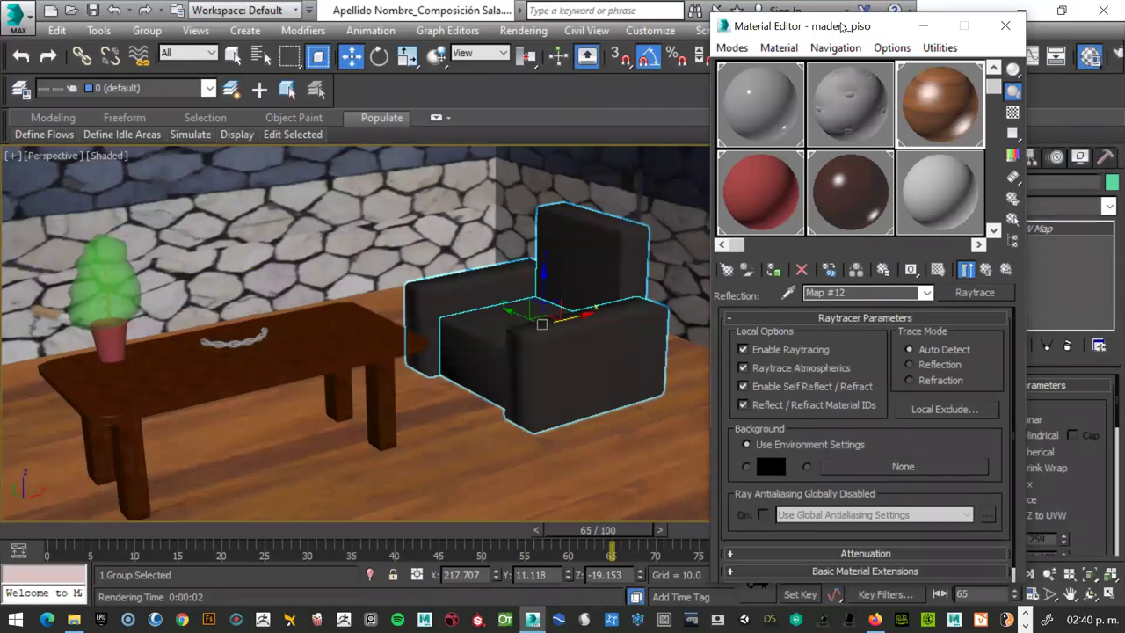
pyautogui.moveTo(841, 27); pyautogui.dragTo(867, 334)
pyautogui.scroll(-3, 544, 290)
pyautogui.scroll(-3, 545, 290)
pyautogui.scroll(6, 523, 288)
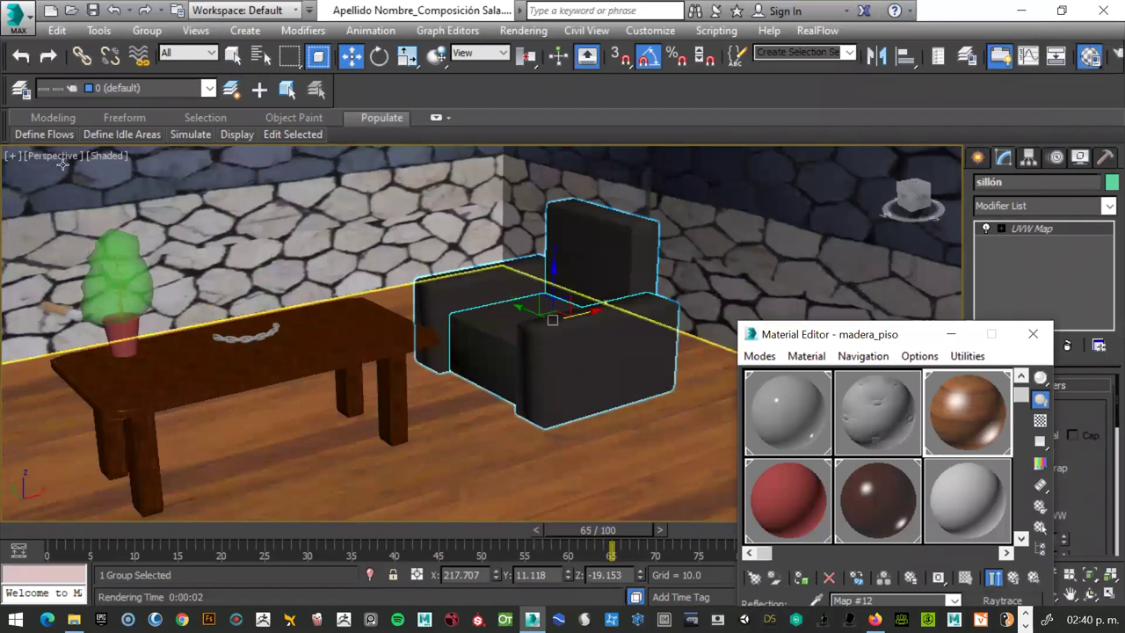
# Switch to the Front view and isolate the table Mesa.
pyautogui.press('f')
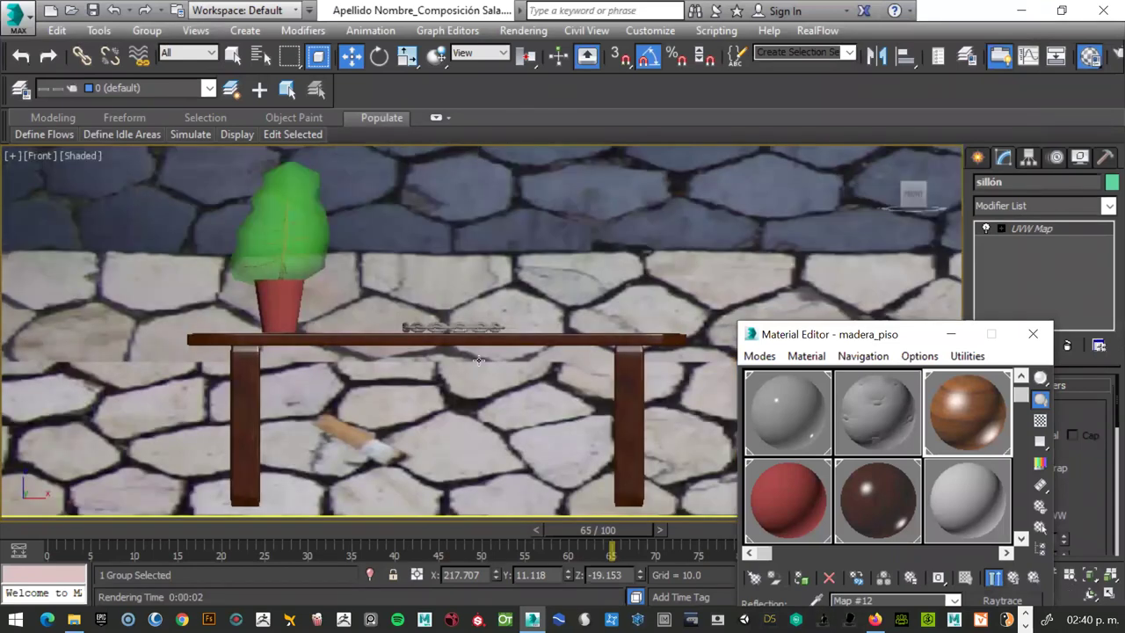
pyautogui.scroll(5, 522, 292)
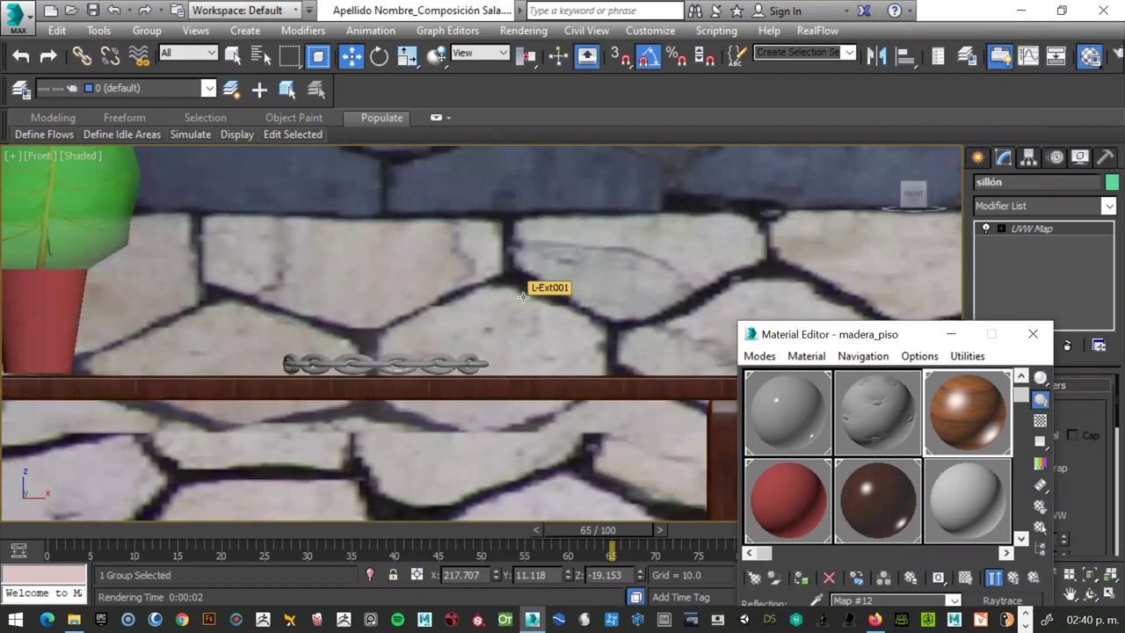
pyautogui.click(512, 381)
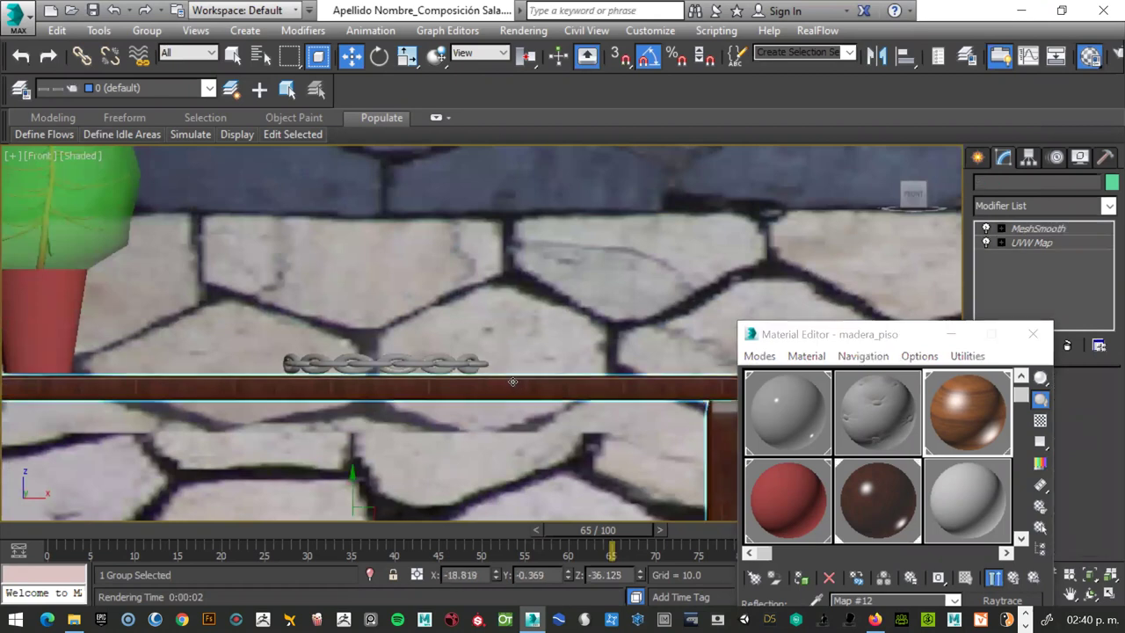
pyautogui.rightClick(511, 383)
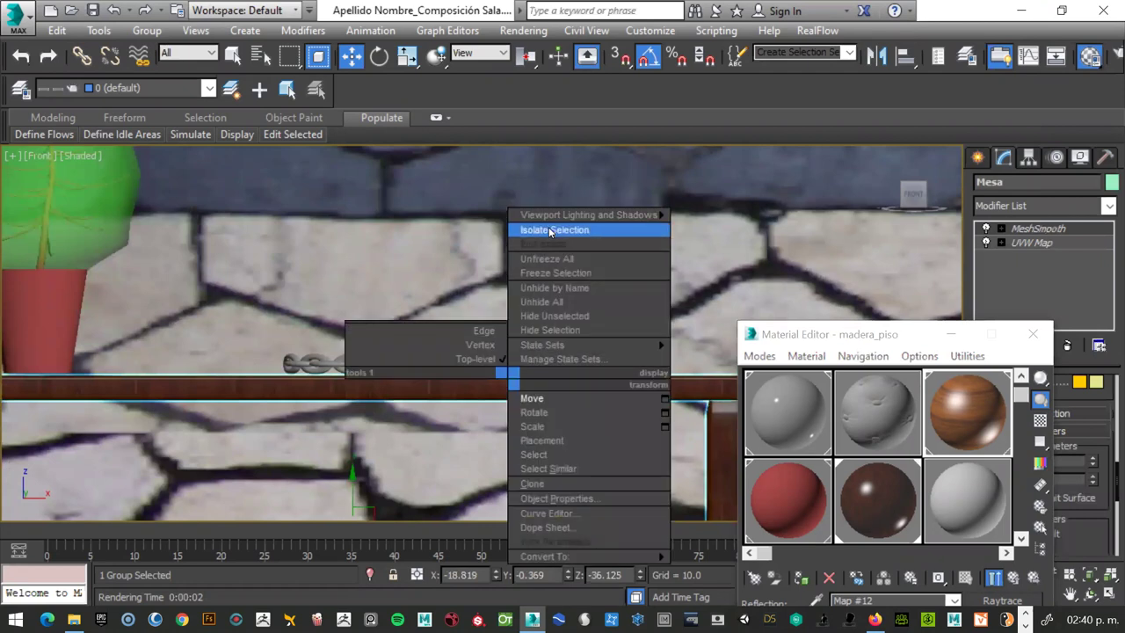
pyautogui.click(549, 229)
# Deselect the table and show the home grid in the Front view.
pyautogui.moveTo(814, 335); pyautogui.dragTo(874, 392)
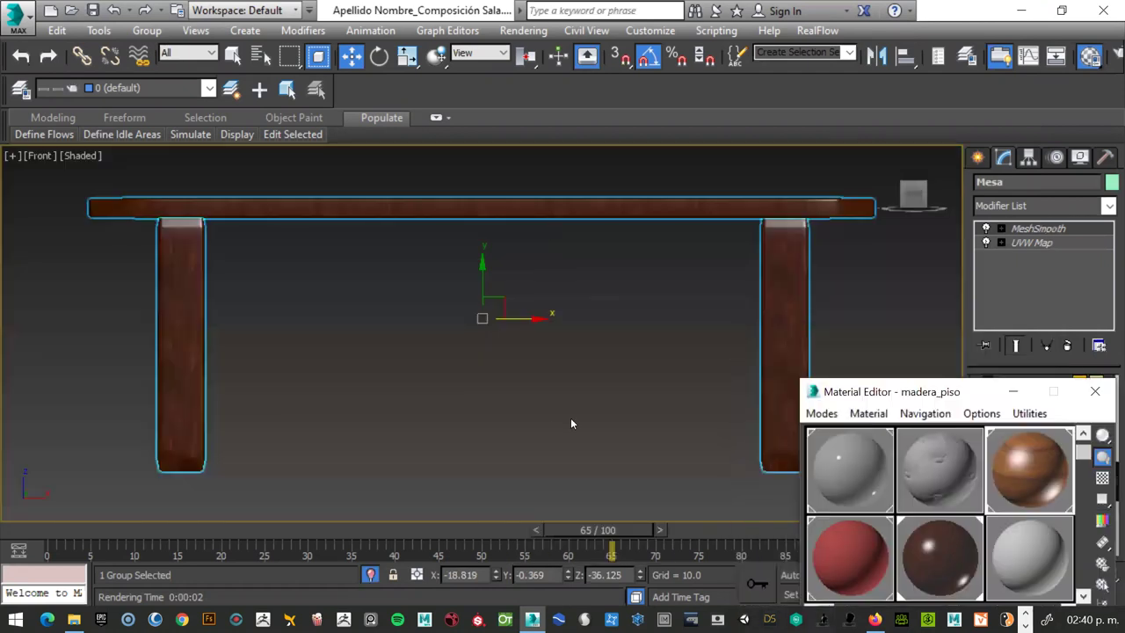
pyautogui.scroll(-4, 571, 410)
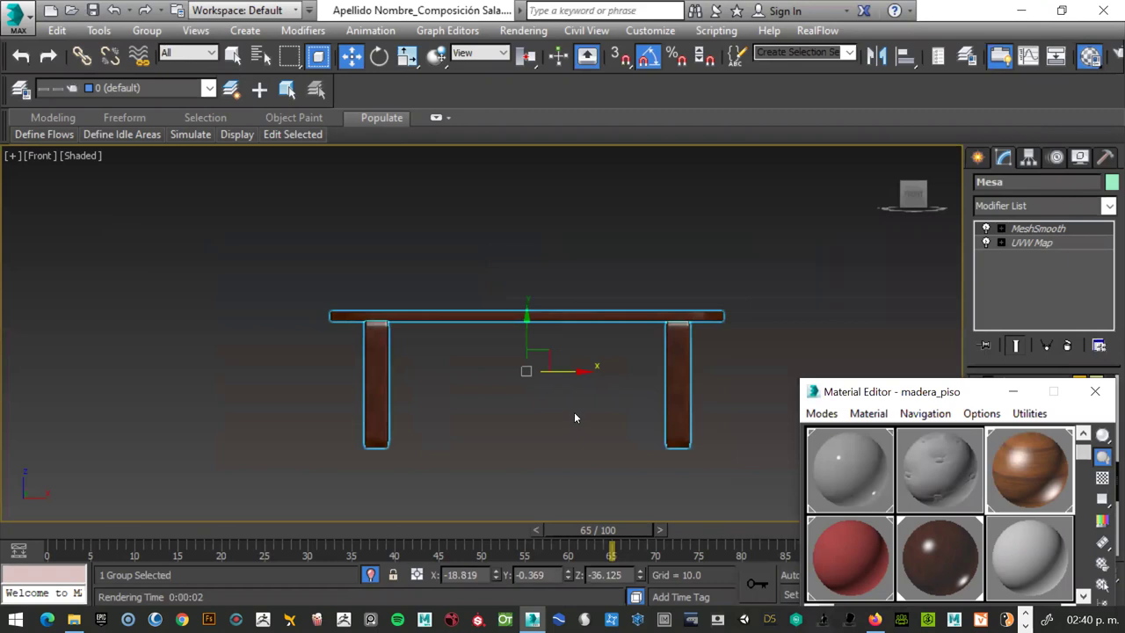
pyautogui.press('g')
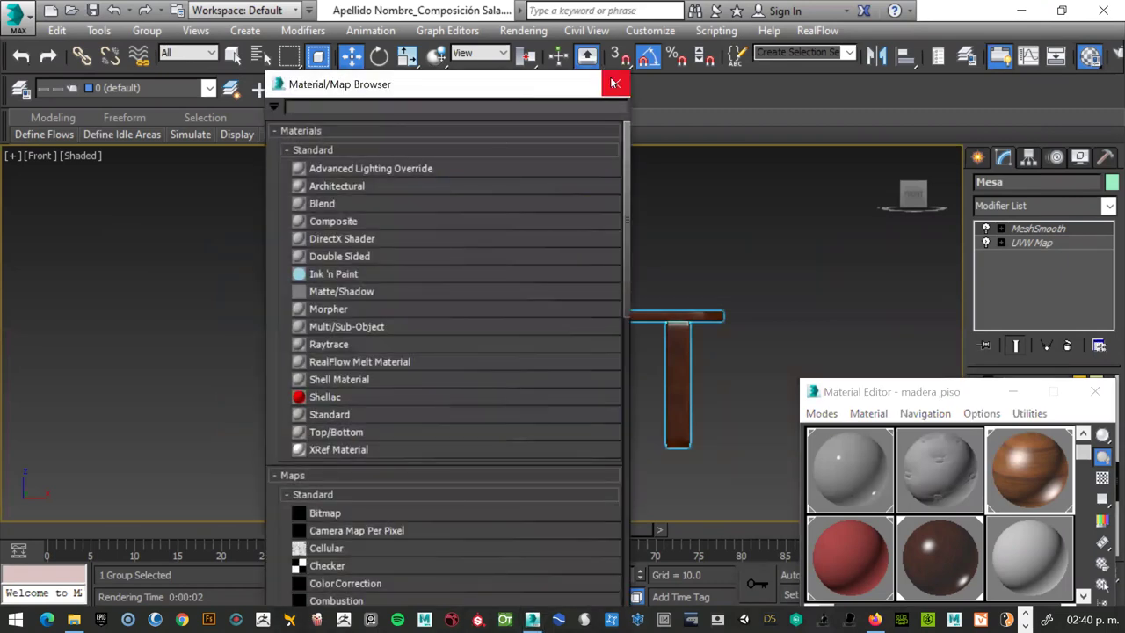
pyautogui.click(615, 84)
pyautogui.click(601, 184)
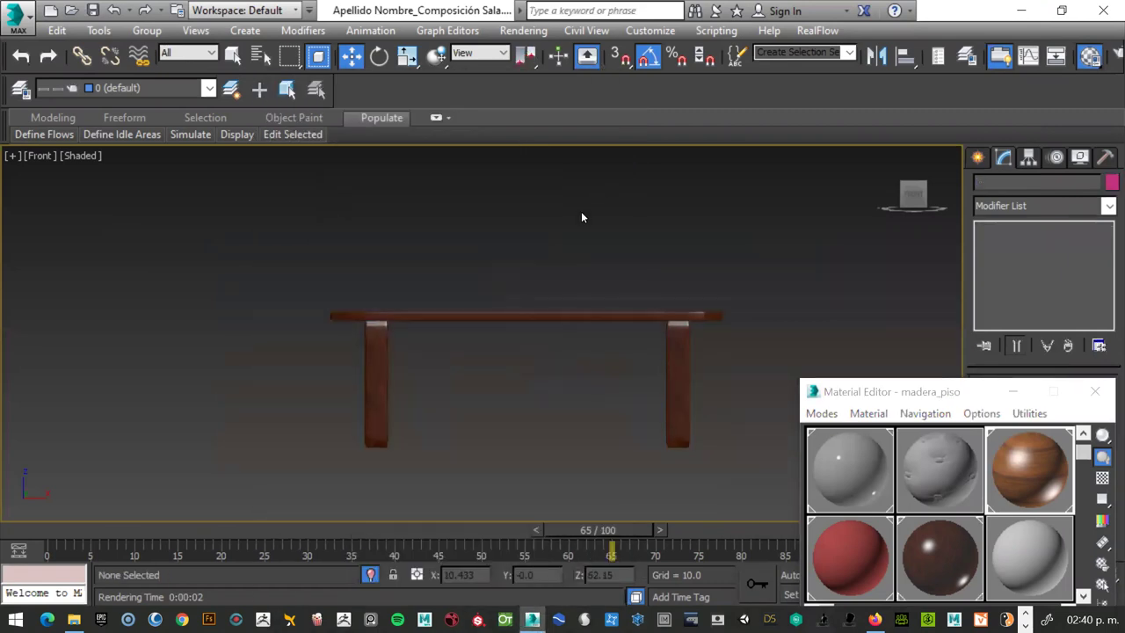
pyautogui.press('g')
pyautogui.moveTo(914, 195)
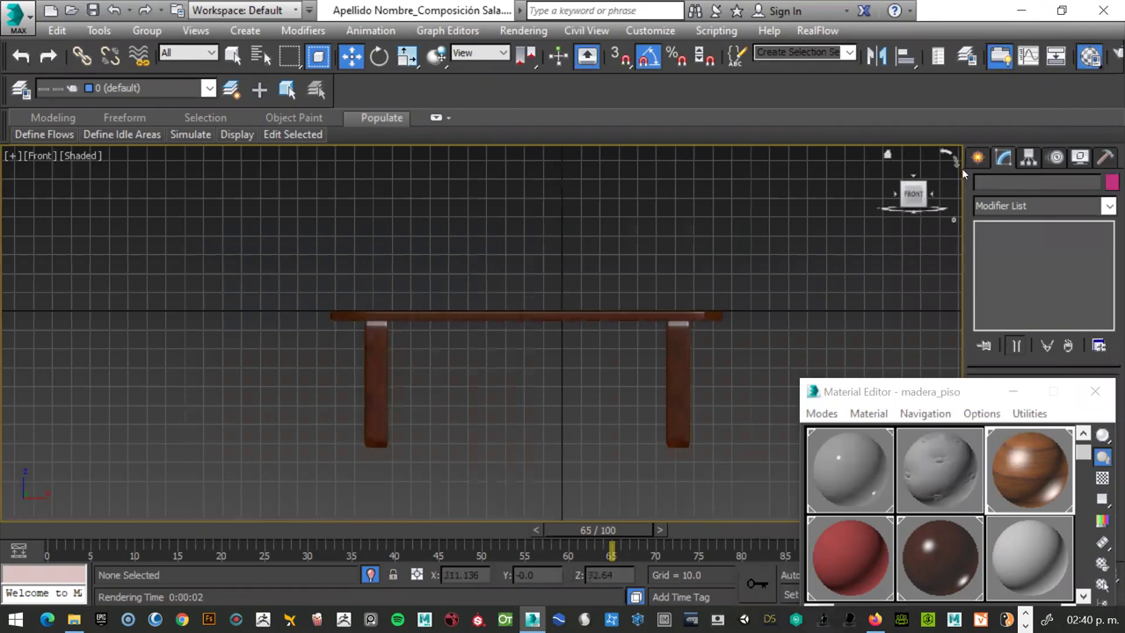
# Activate the Line spline tool from Create > Shapes > Splines, cancelling one trial point.
pyautogui.click(979, 156)
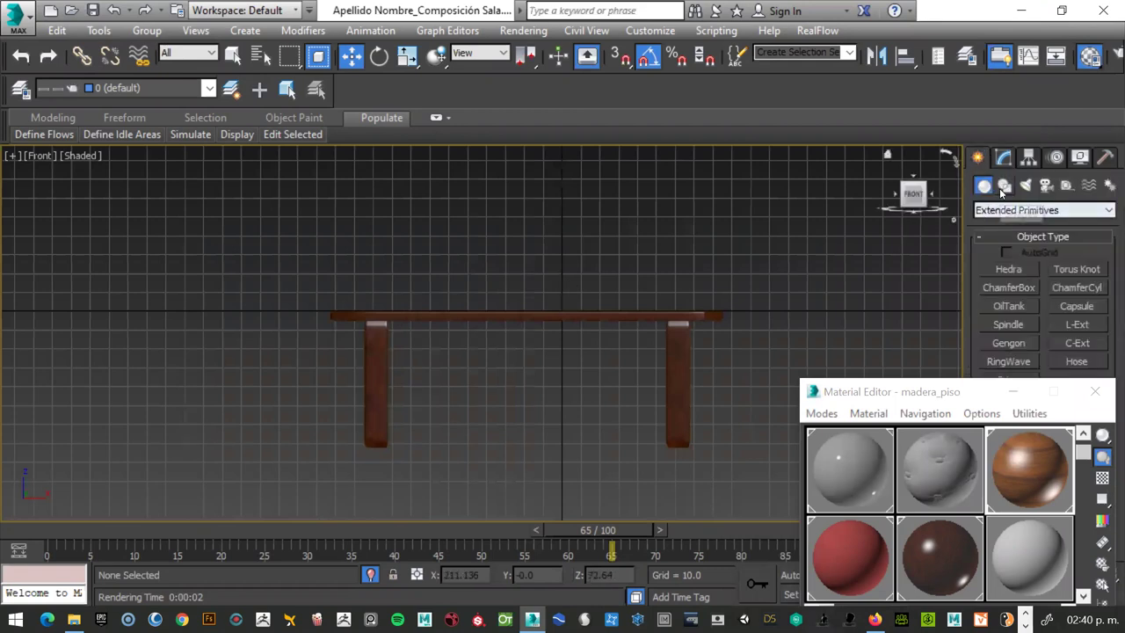
pyautogui.click(1004, 187)
pyautogui.click(1009, 283)
pyautogui.scroll(2, 527, 272)
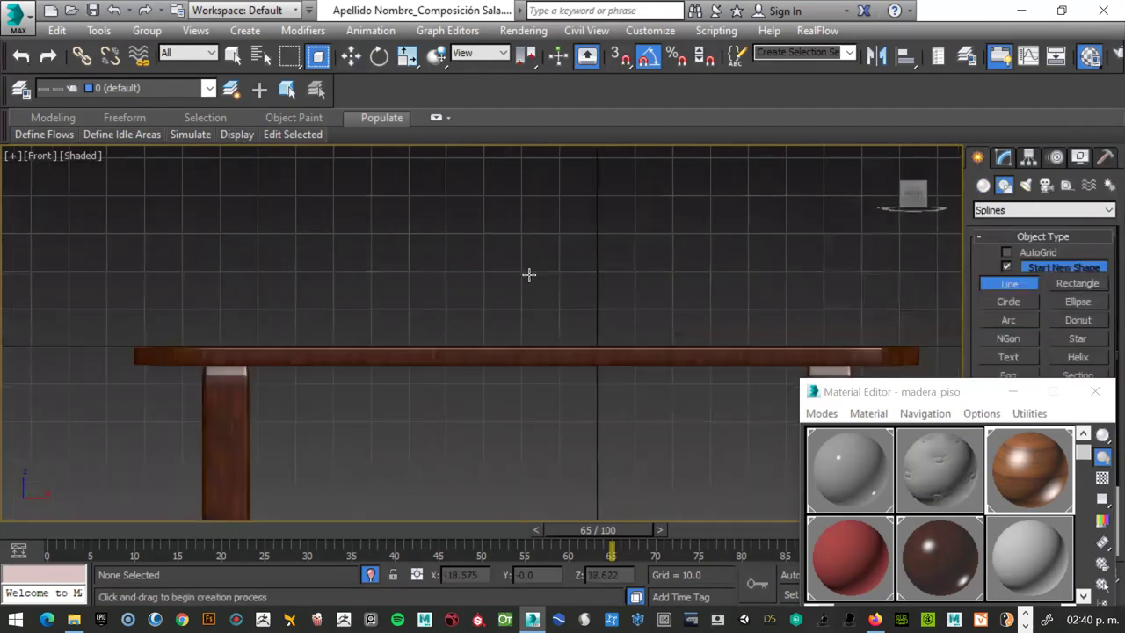
pyautogui.scroll(2, 527, 272)
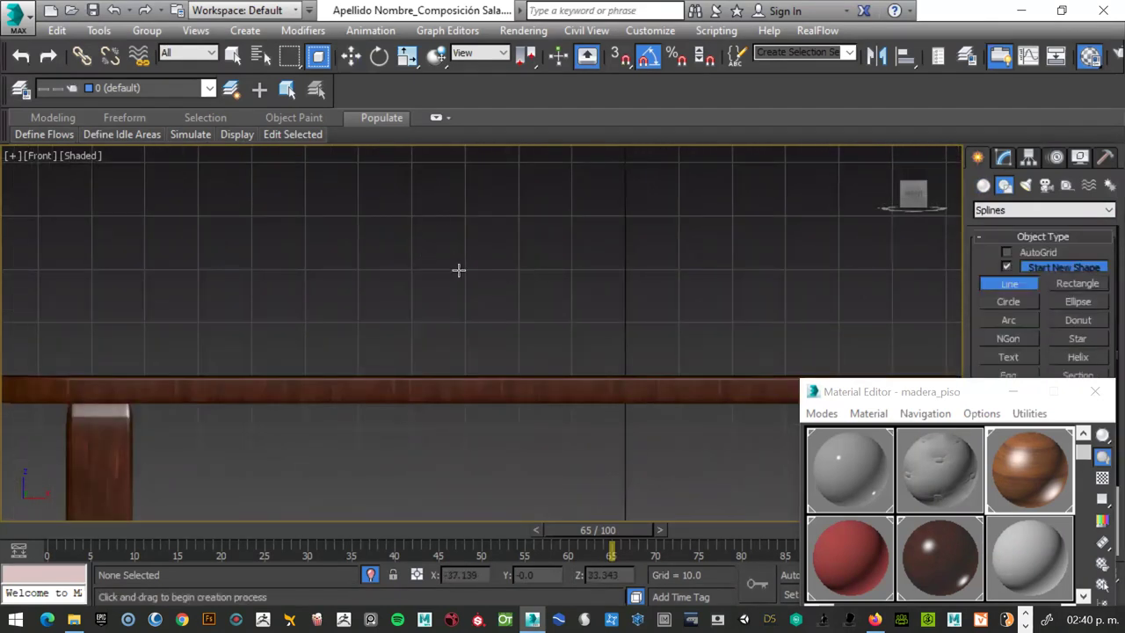
pyautogui.click(548, 341)
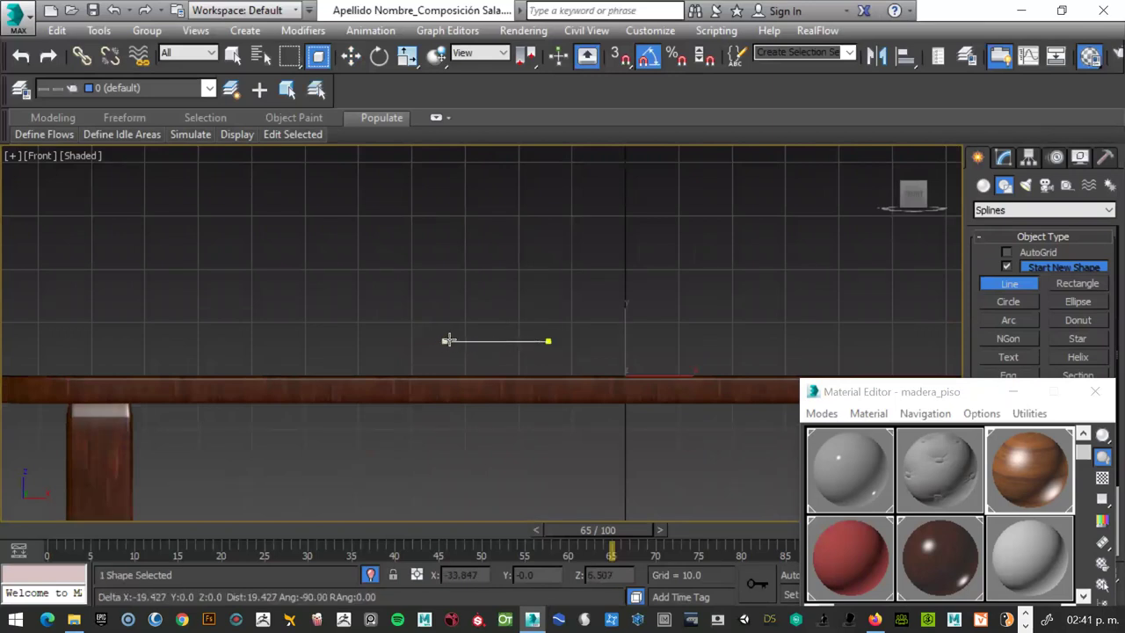
pyautogui.rightClick(452, 343)
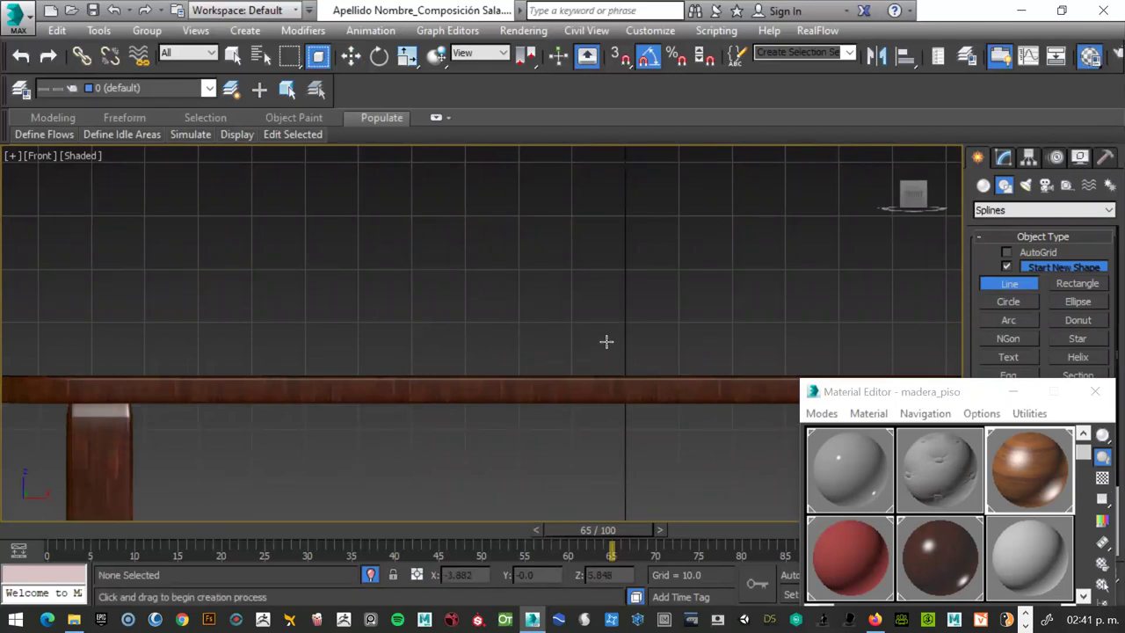
pyautogui.scroll(3, 605, 343)
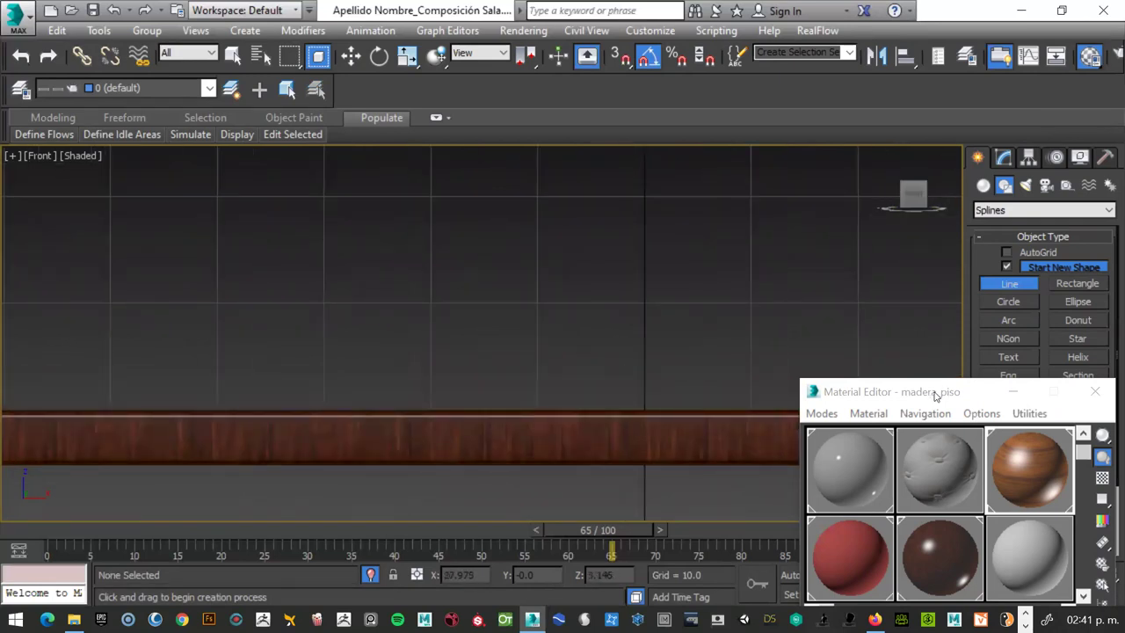
# Move the Material Editor aside and frame the Front view with the tabletop at the bottom.
pyautogui.moveTo(937, 392); pyautogui.dragTo(666, 544)
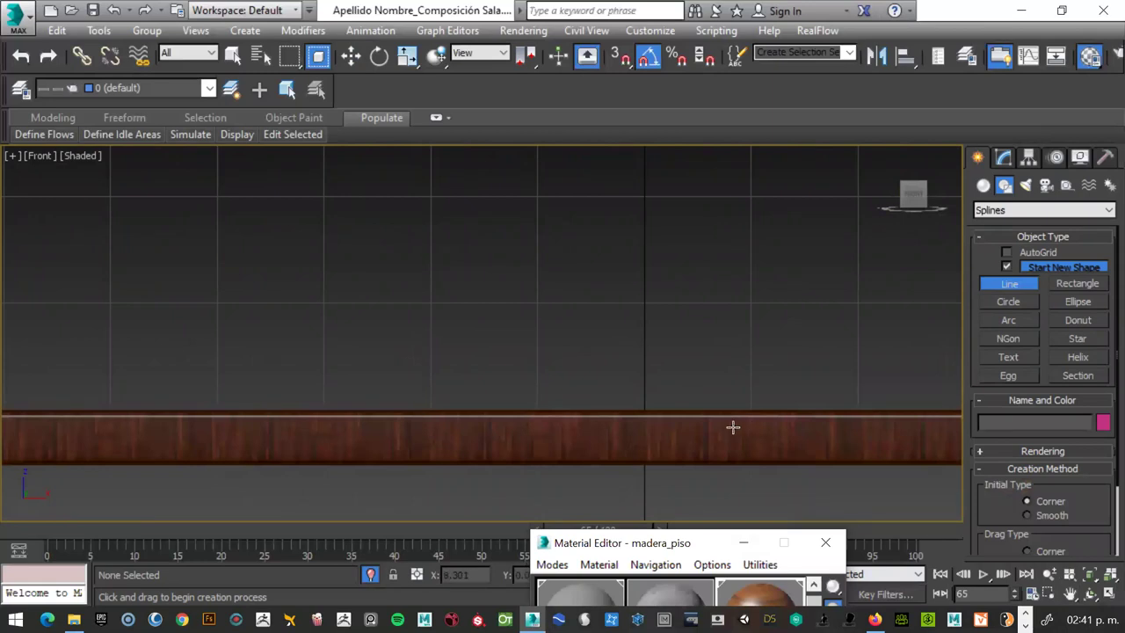
pyautogui.press('z')
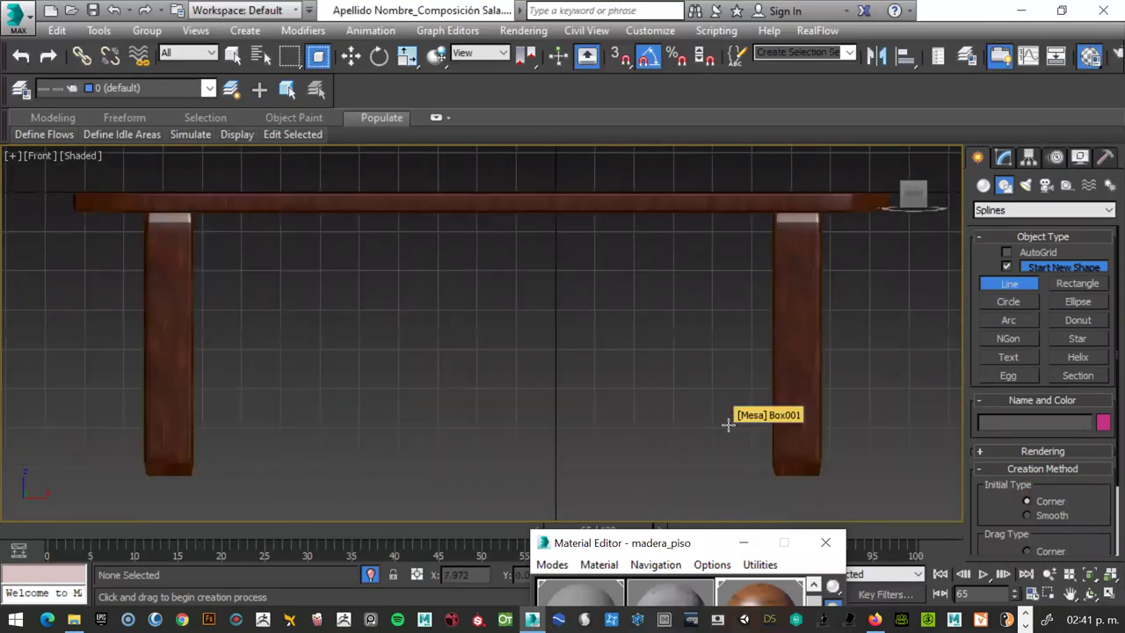
pyautogui.scroll(5, 548, 269)
pyautogui.scroll(-1, 543, 271)
pyautogui.scroll(-2, 540, 272)
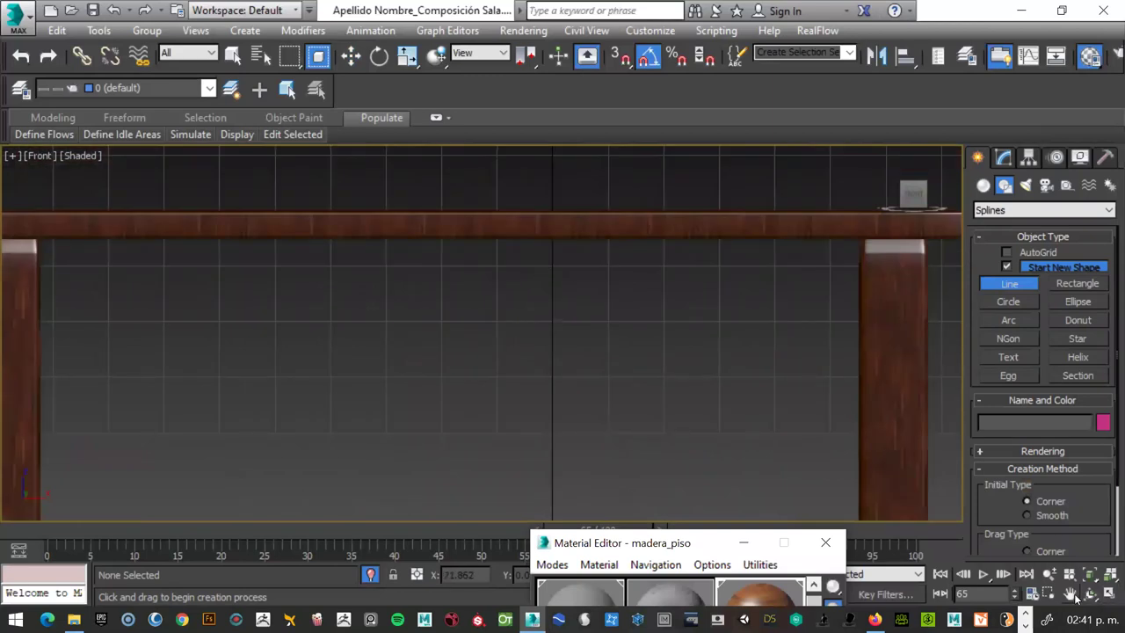
pyautogui.click(1071, 593)
pyautogui.moveTo(597, 207)
pyautogui.mouseDown()
pyautogui.moveTo(639, 354)
pyautogui.moveTo(622, 487)
pyautogui.moveTo(573, 452)
pyautogui.mouseUp()
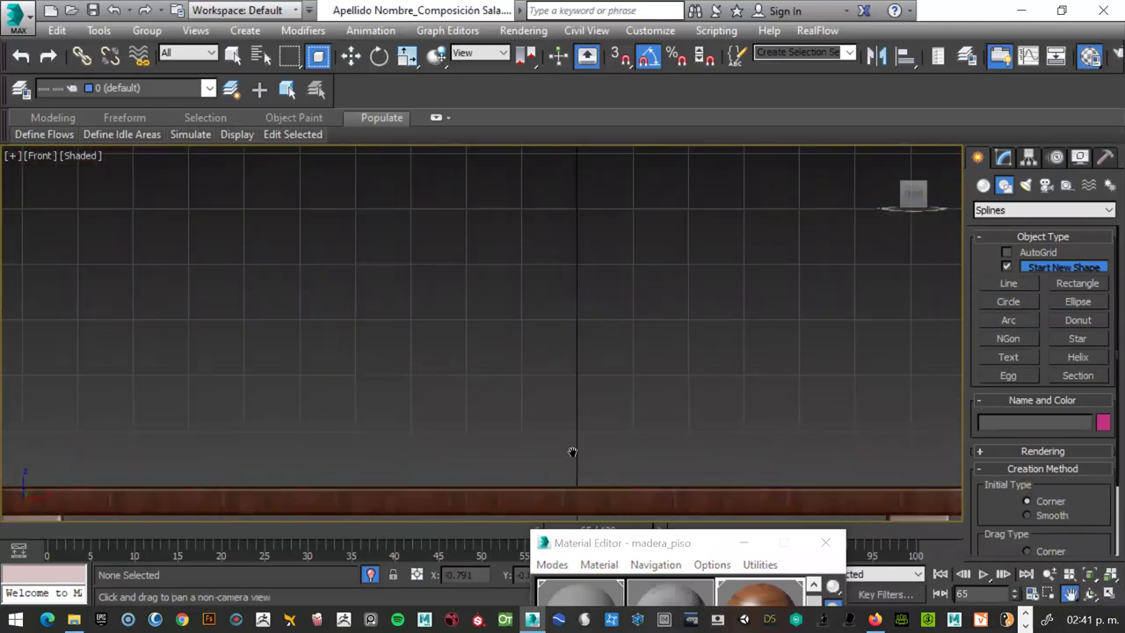
pyautogui.scroll(2, 577, 452)
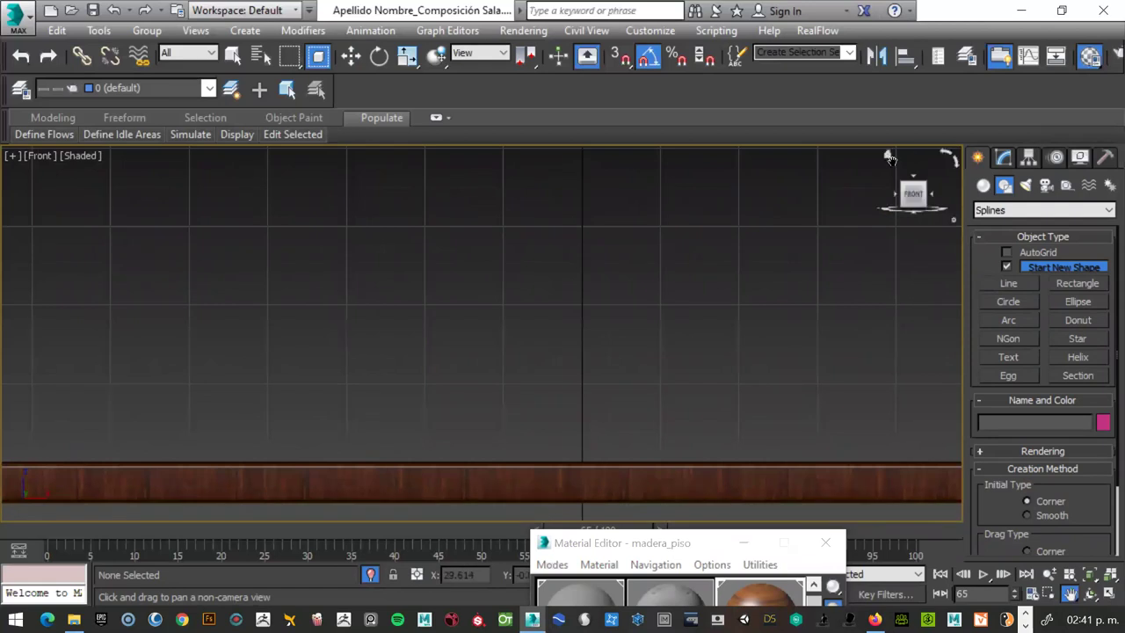
pyautogui.rightClick(510, 216)
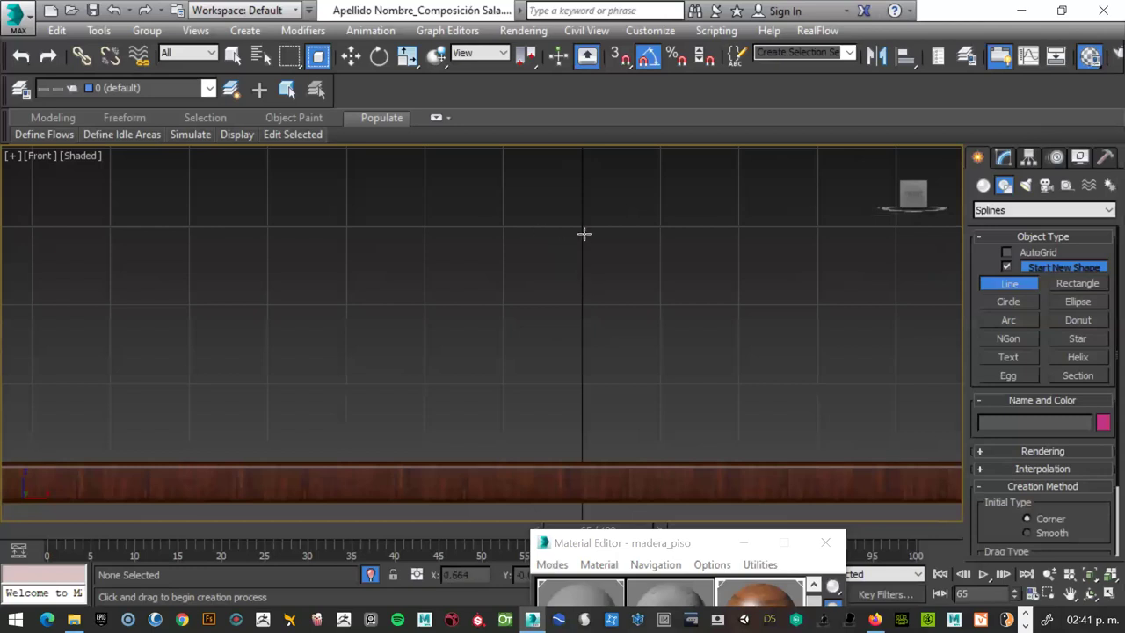
# Draw the curved hook-like Line001 profile point by point above the tabletop.
pyautogui.click(582, 428)
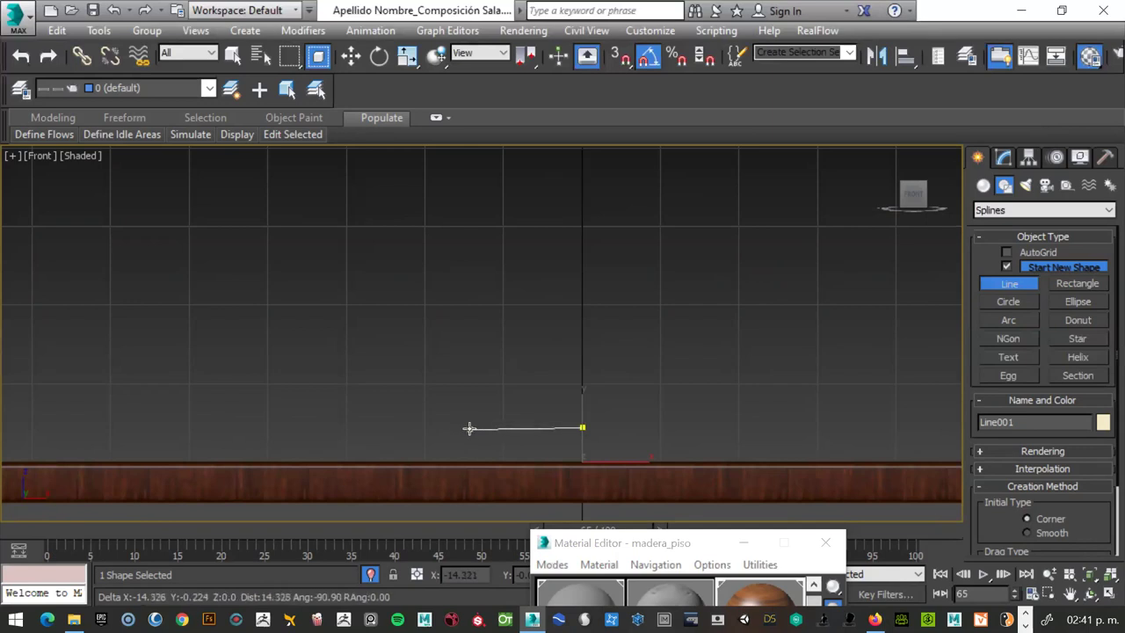
pyautogui.click(469, 427)
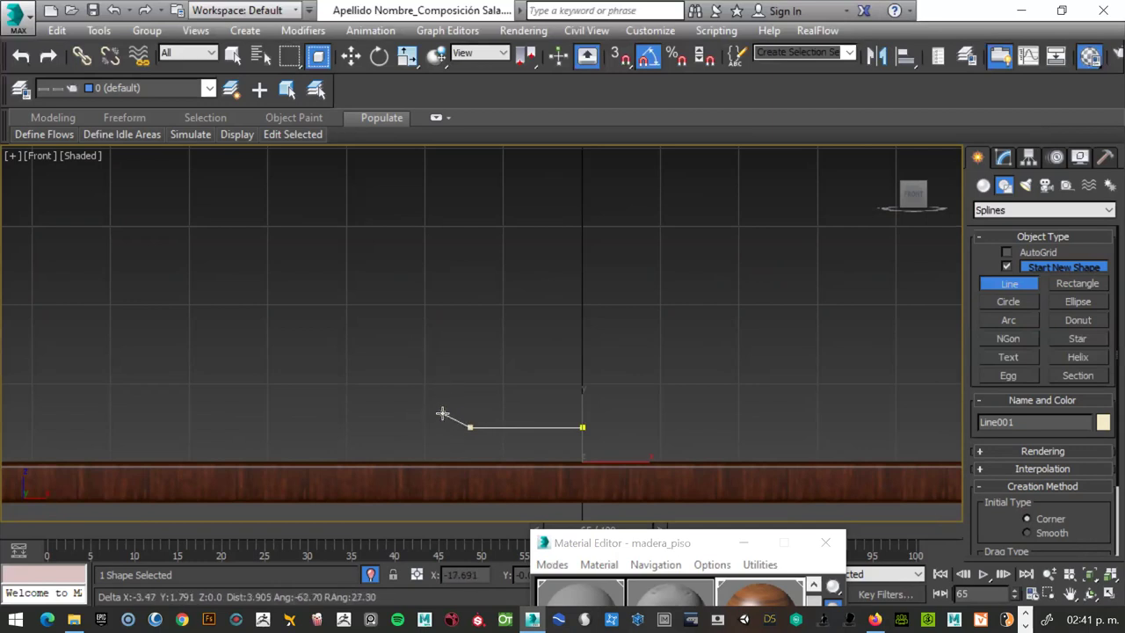
pyautogui.moveTo(444, 411); pyautogui.dragTo(443, 404)
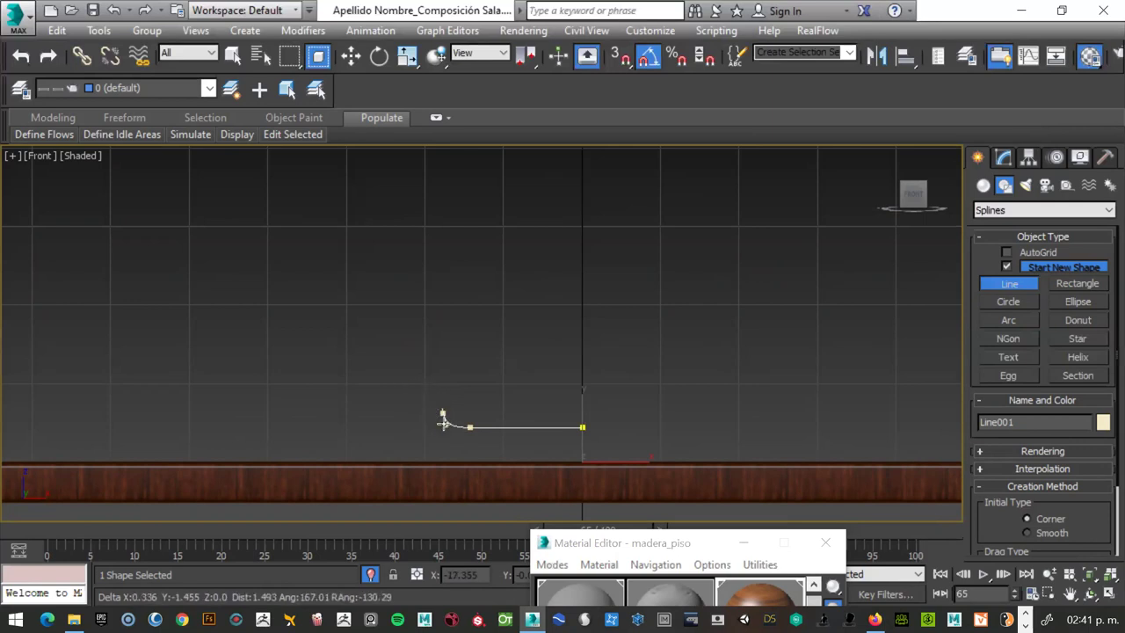
pyautogui.click(398, 395)
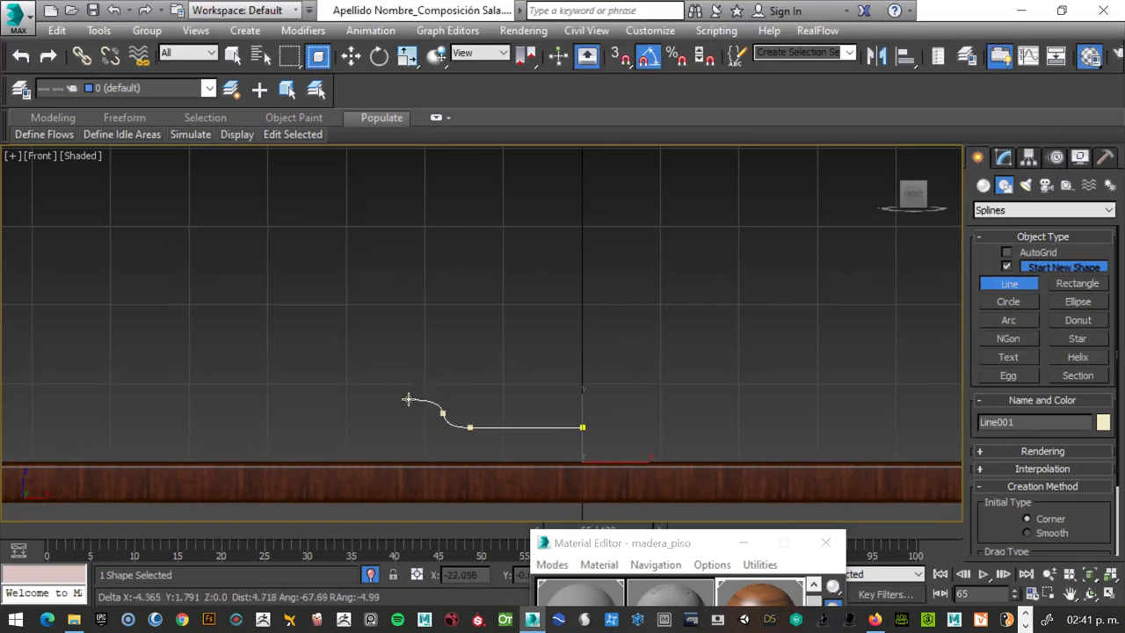
pyautogui.click(411, 397)
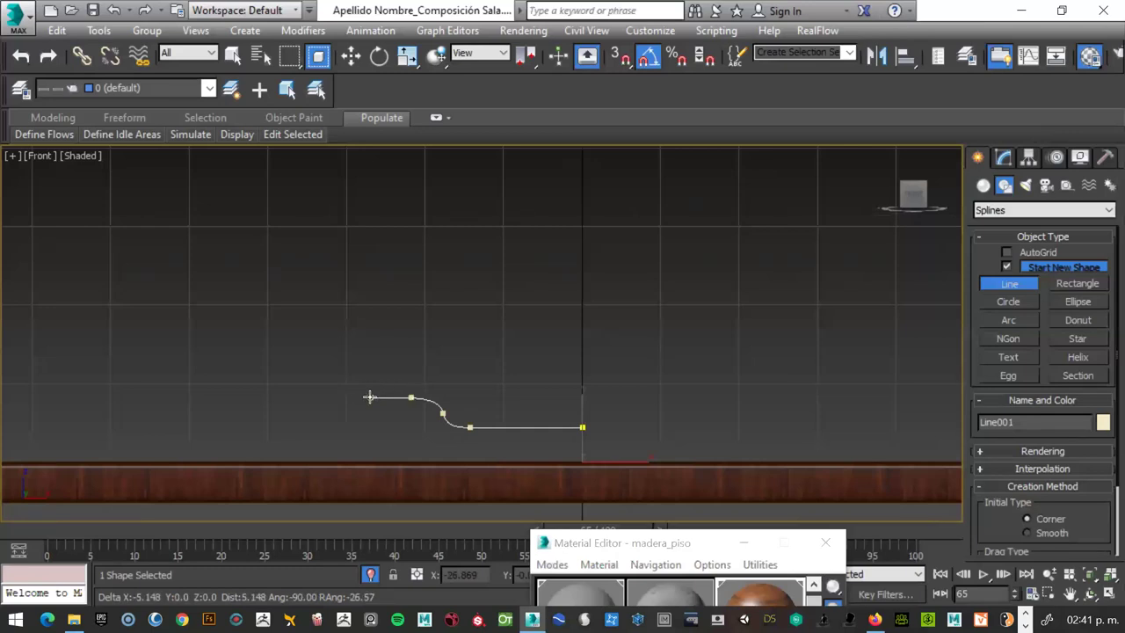
pyautogui.click(368, 397)
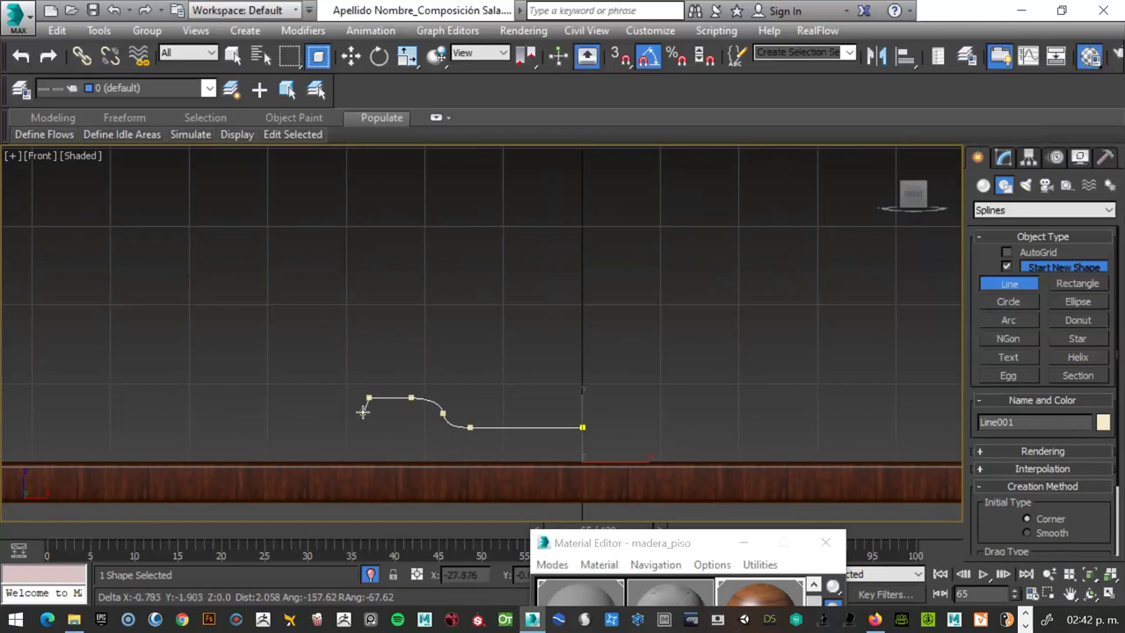
pyautogui.click(363, 413)
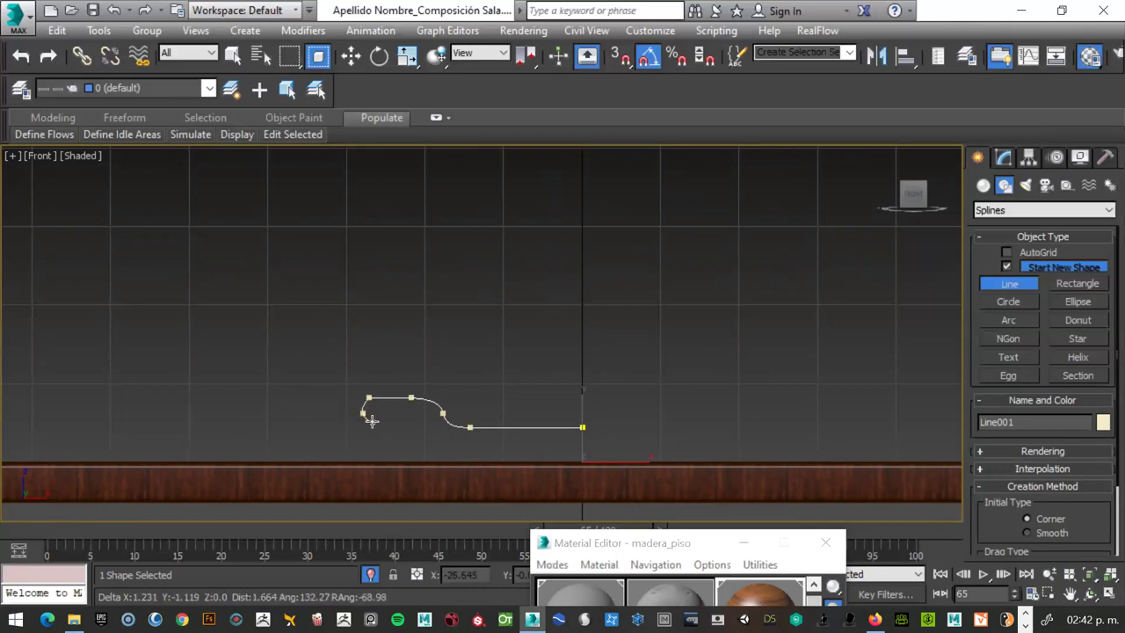
pyautogui.click(378, 423)
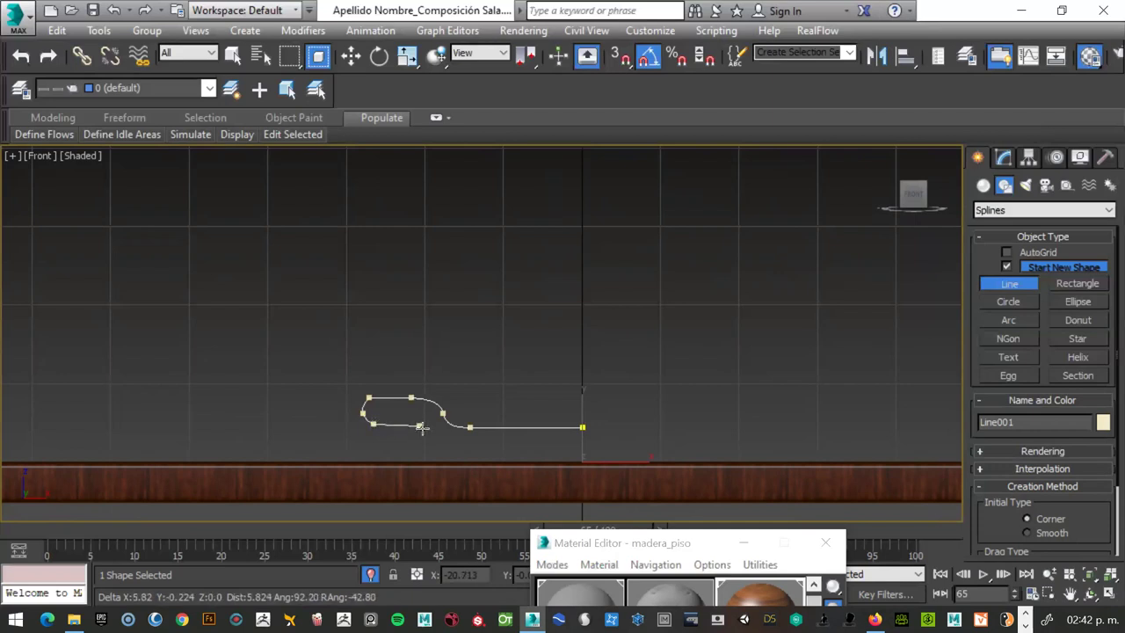
pyautogui.click(423, 429)
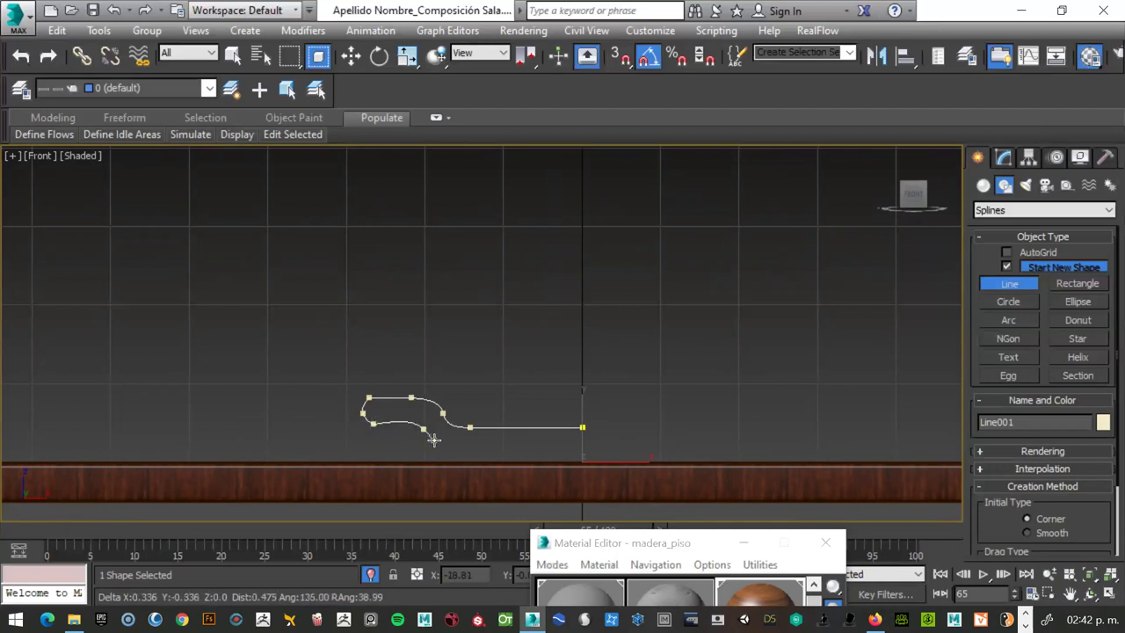
pyautogui.click(450, 461)
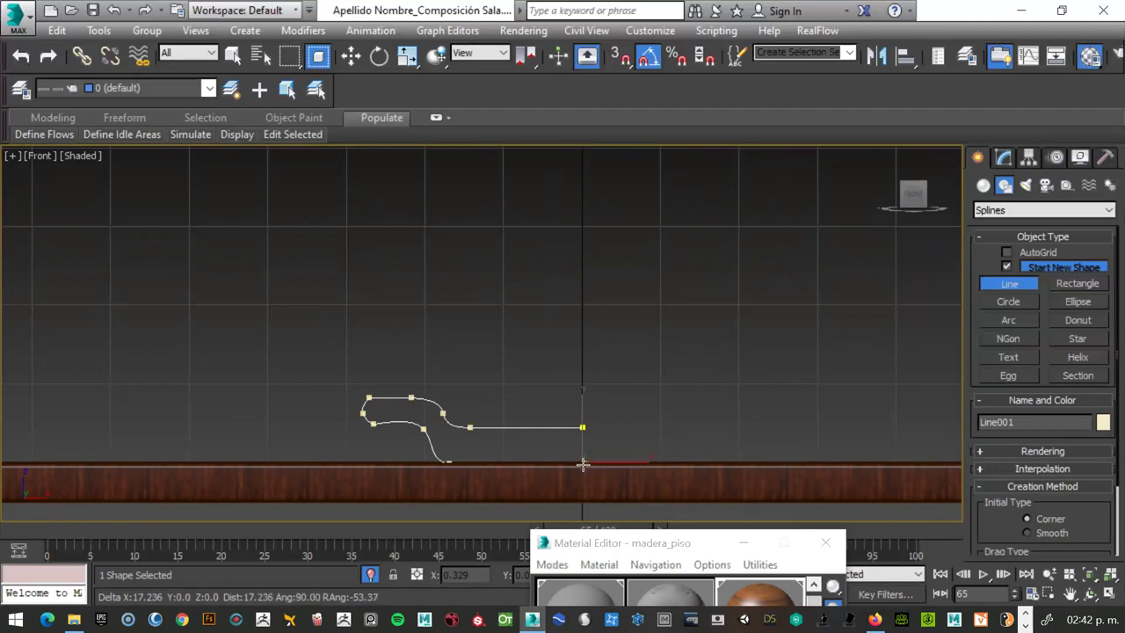
pyautogui.rightClick(672, 329)
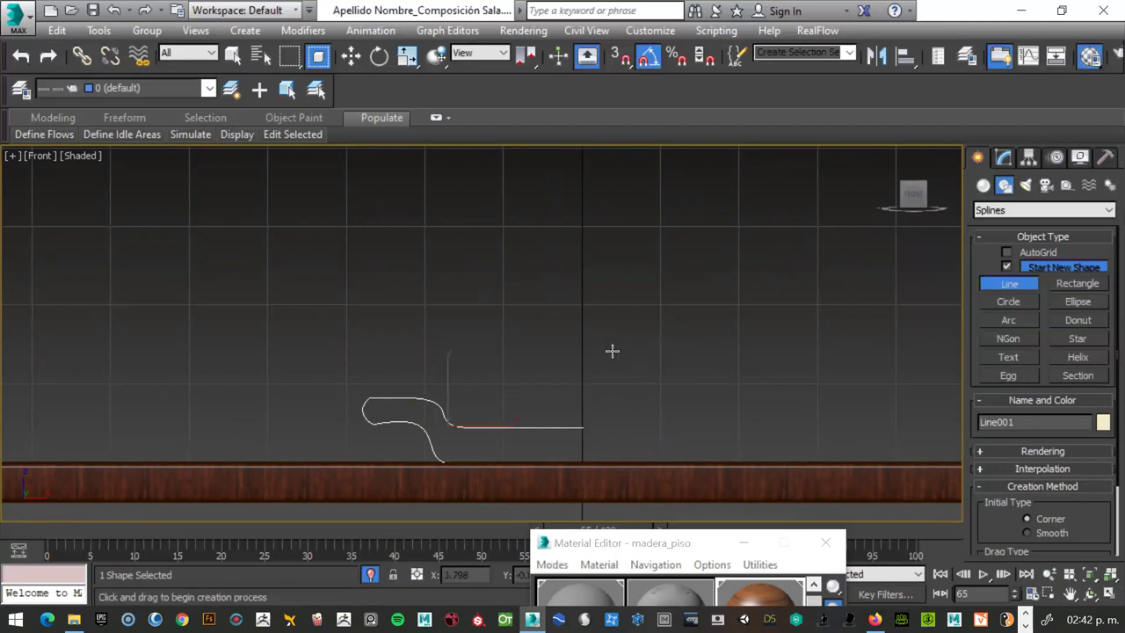
# Lift Line001 slightly upward and switch it to Vertex sub-object editing.
pyautogui.press('w')
pyautogui.moveTo(446, 381); pyautogui.dragTo(446, 367)
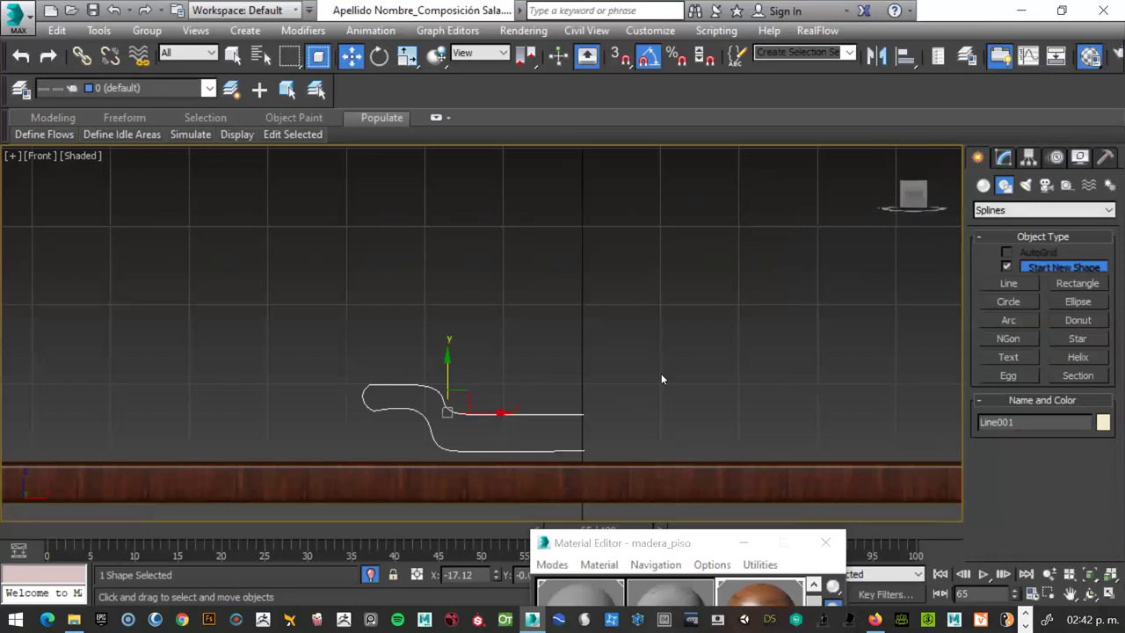
pyautogui.press('1')
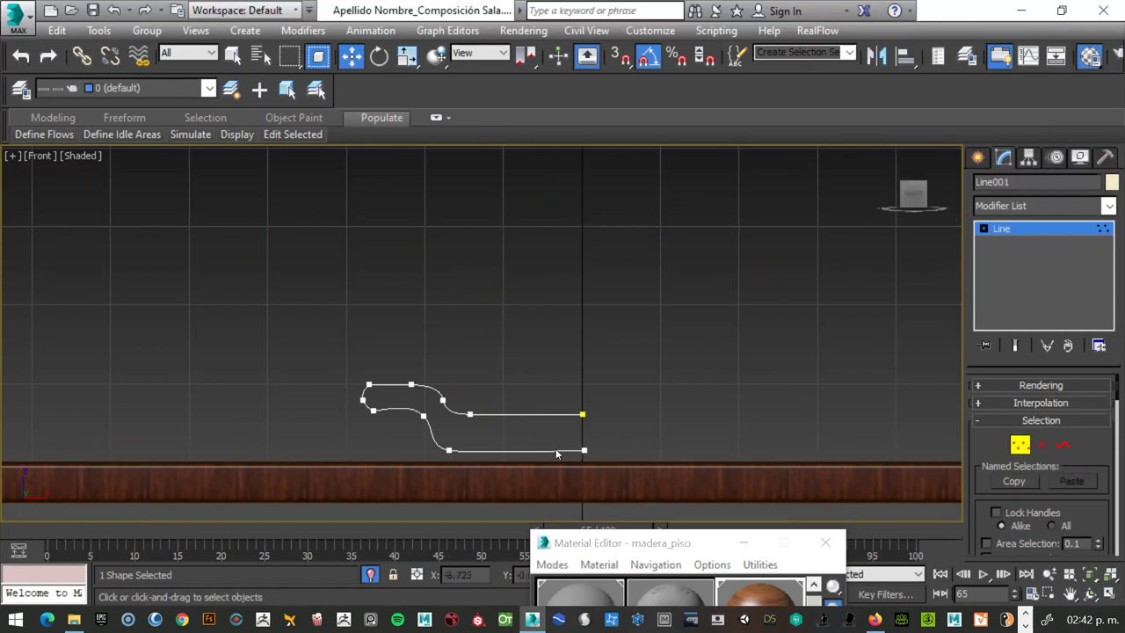
# Move the profile's bottom-right vertex onto the centre axis at X=0.
pyautogui.click(584, 451)
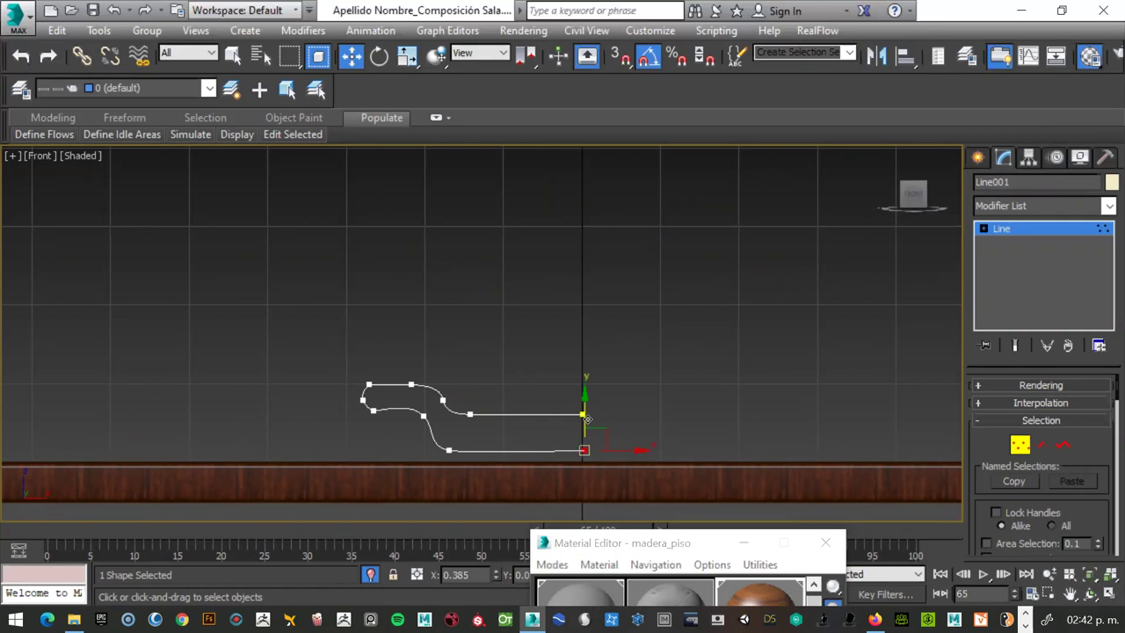
pyautogui.moveTo(587, 422); pyautogui.dragTo(589, 420)
pyautogui.scroll(2, 348, 403)
pyautogui.scroll(2, 348, 403)
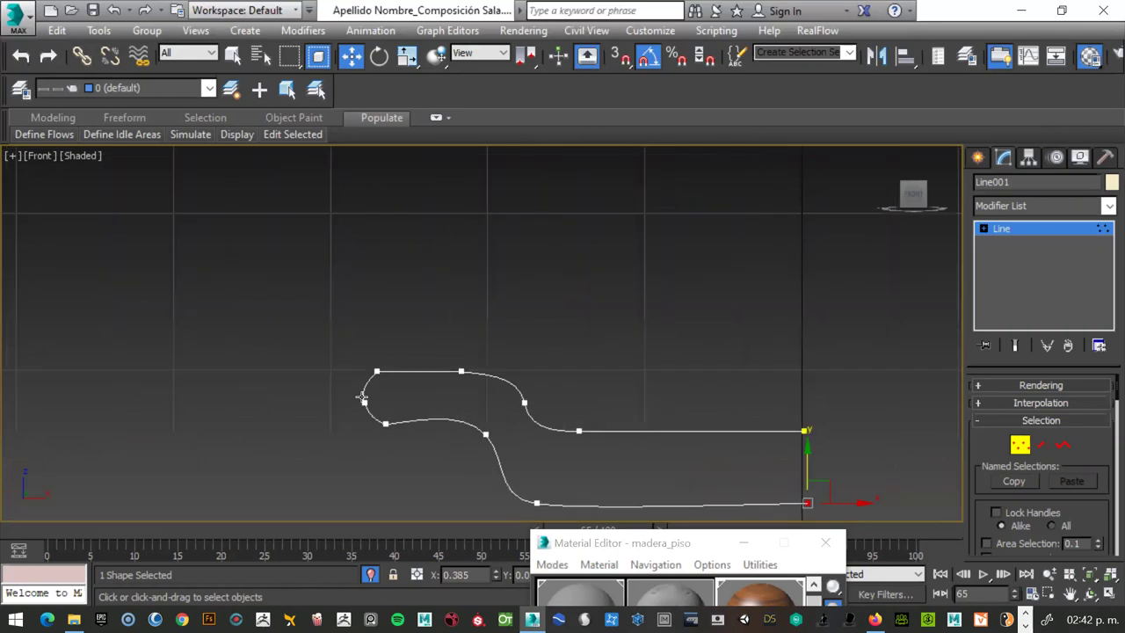
pyautogui.scroll(2, 375, 372)
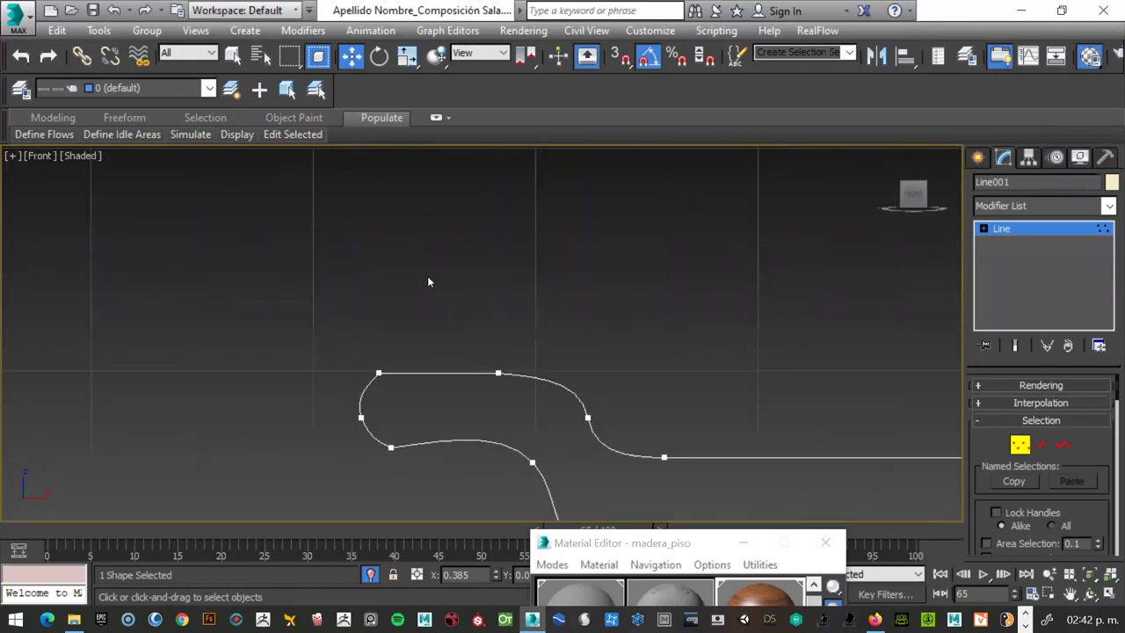
# Delete the end vertex on the centre axis, removing the flat bottom segment.
pyautogui.moveTo(339, 375); pyautogui.dragTo(265, 260, button='middle')
pyautogui.scroll(2, 262, 256)
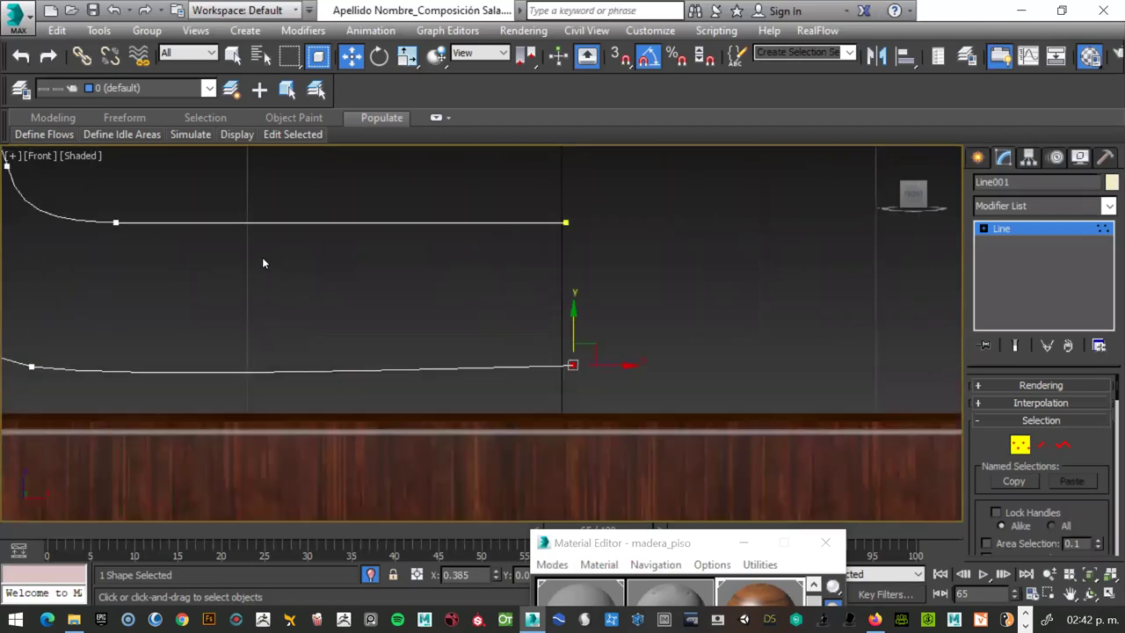
pyautogui.scroll(-5, 258, 255)
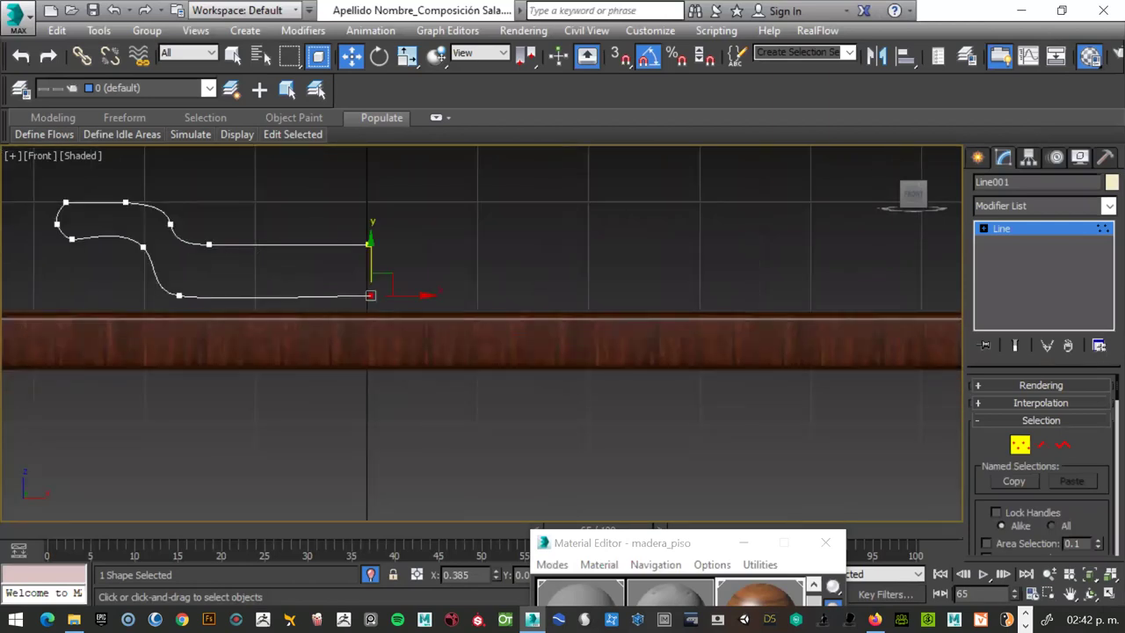
pyautogui.click(1073, 595)
pyautogui.moveTo(501, 271)
pyautogui.mouseDown()
pyautogui.moveTo(782, 424)
pyautogui.moveTo(773, 397)
pyautogui.mouseUp()
pyautogui.scroll(-2, 774, 401)
pyautogui.scroll(4, 774, 401)
pyautogui.scroll(2, 774, 402)
pyautogui.scroll(-2, 775, 400)
pyautogui.scroll(-1, 776, 396)
pyautogui.scroll(4, 756, 395)
pyautogui.scroll(-2, 694, 371)
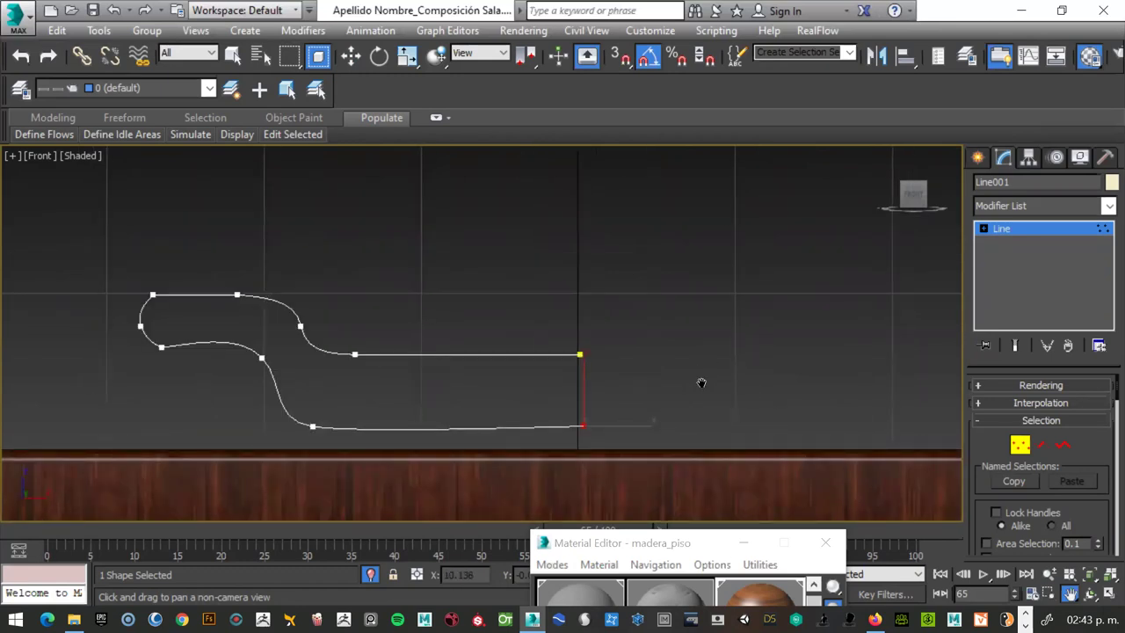
pyautogui.moveTo(686, 378); pyautogui.dragTo(728, 375)
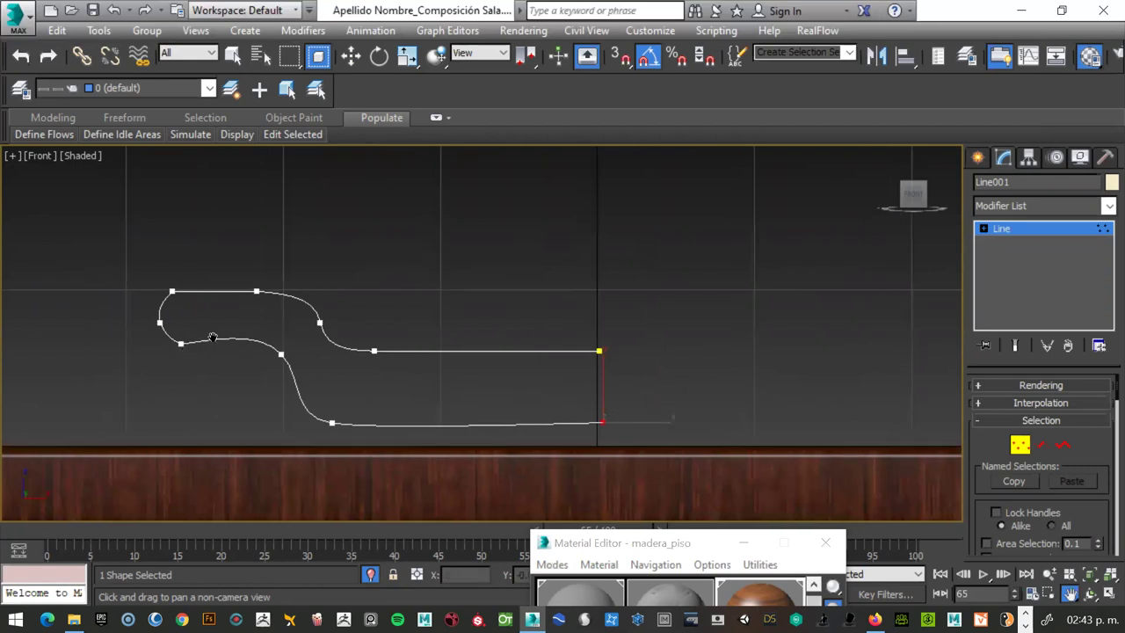
pyautogui.press('w')
pyautogui.click(319, 321)
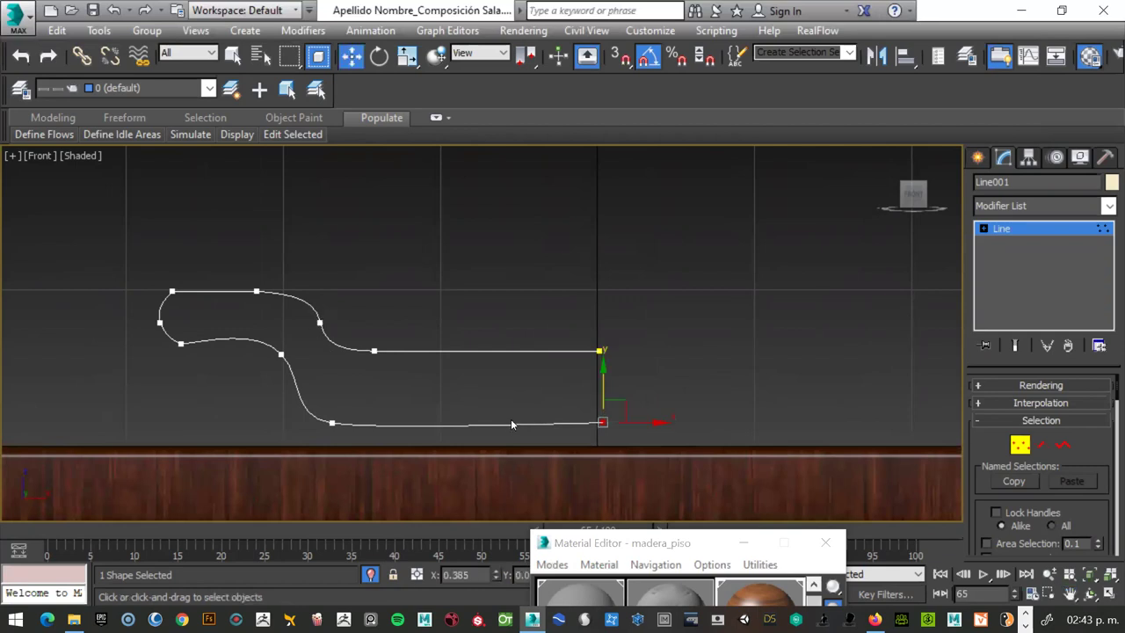
pyautogui.press('Delete')
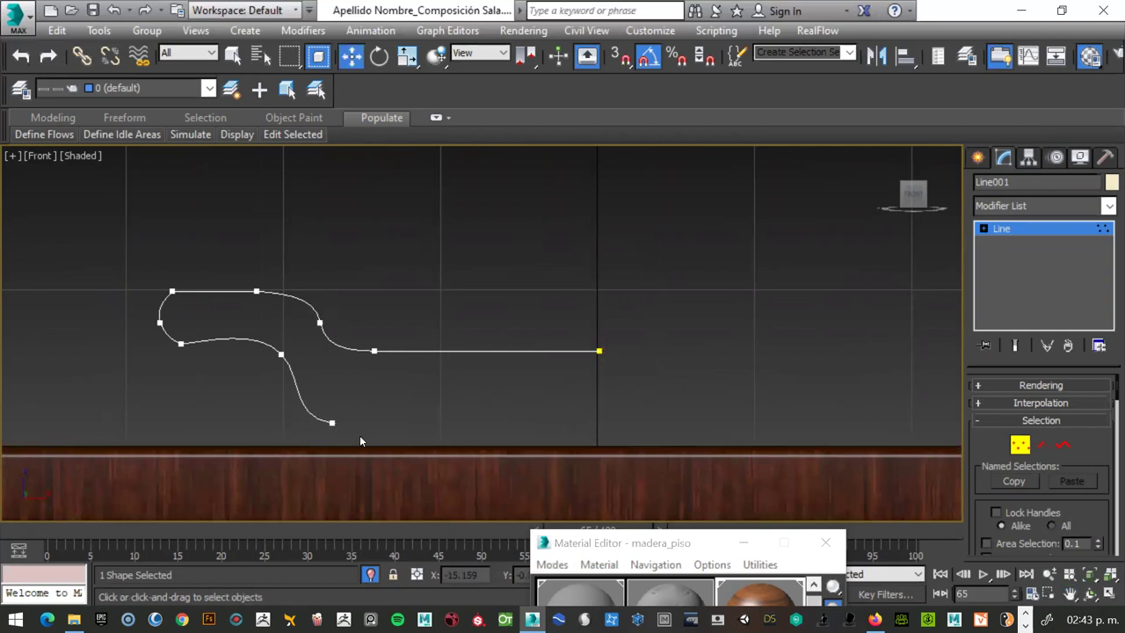
# Refine in a new bottom vertex and stretch the bottom end out to the centre axis.
pyautogui.rightClick(312, 418)
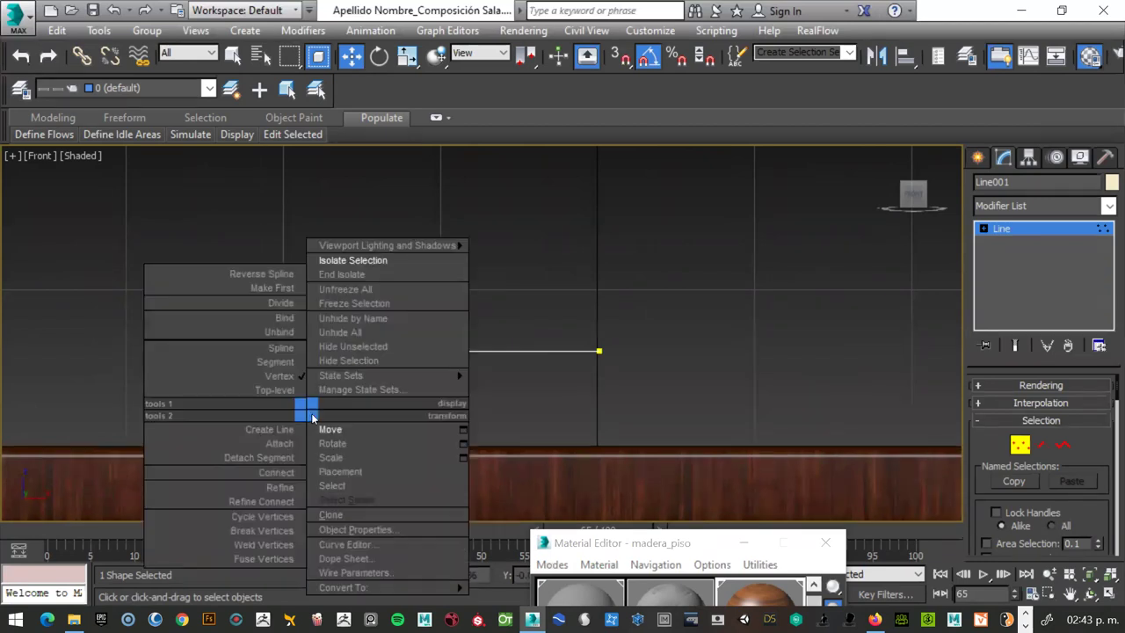
pyautogui.click(281, 489)
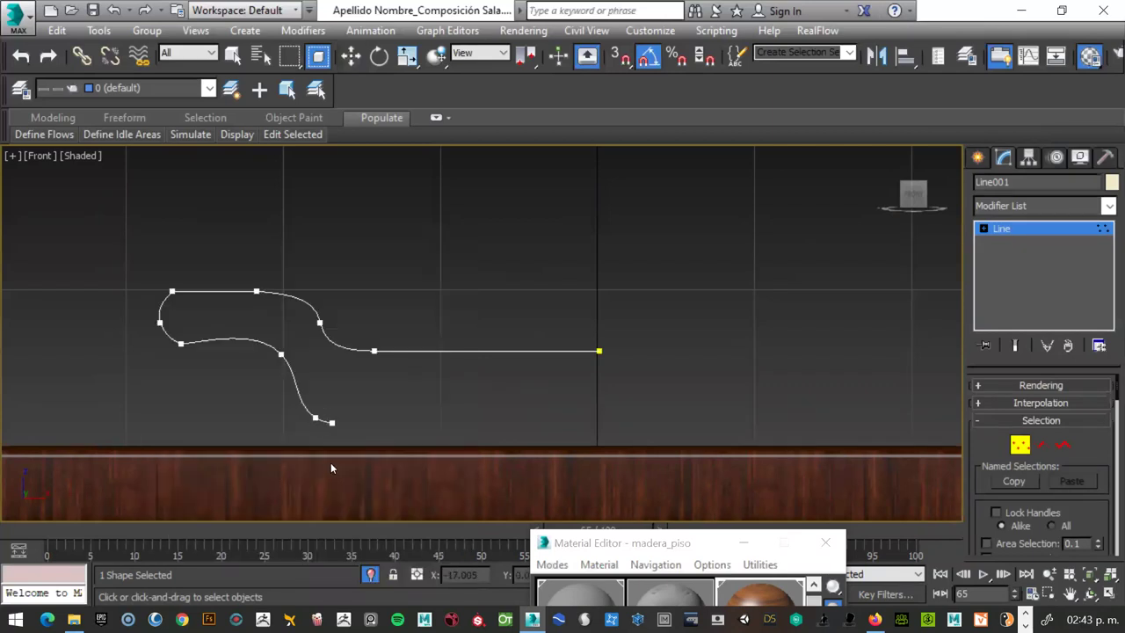
pyautogui.press('w')
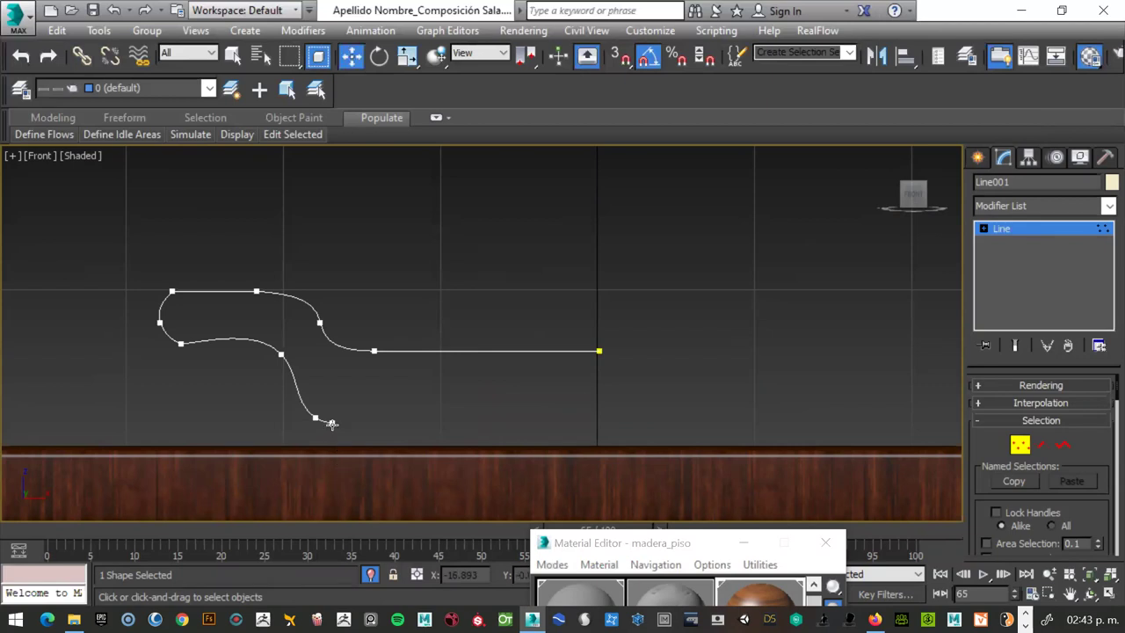
pyautogui.click(331, 423)
pyautogui.moveTo(347, 423)
pyautogui.mouseDown()
pyautogui.moveTo(643, 423)
pyautogui.moveTo(613, 450)
pyautogui.mouseUp()
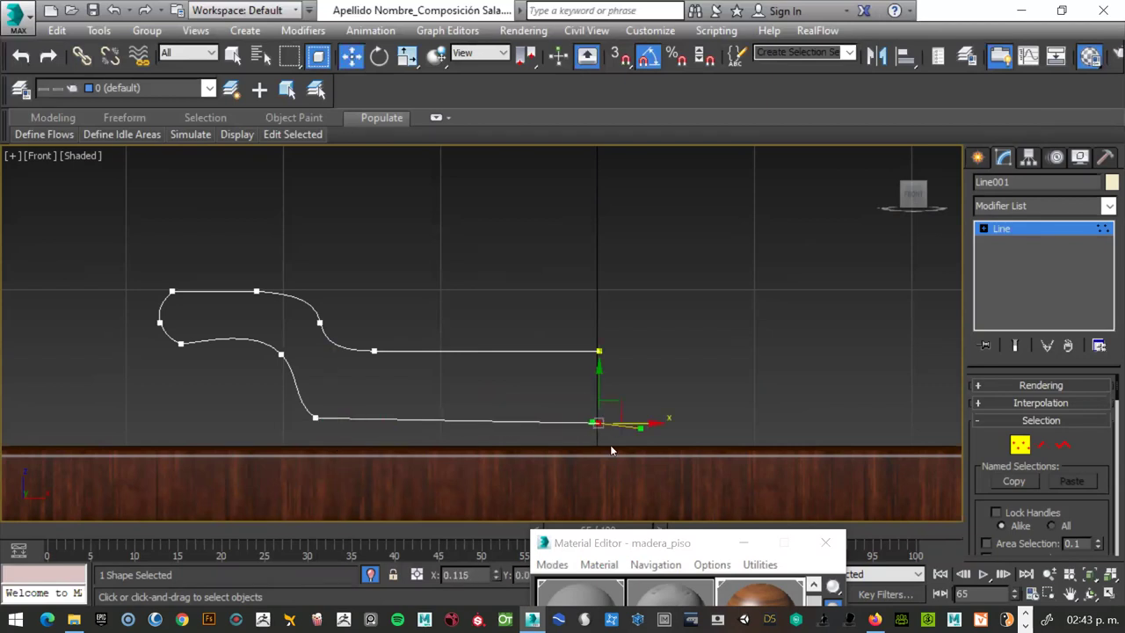
pyautogui.click(315, 418)
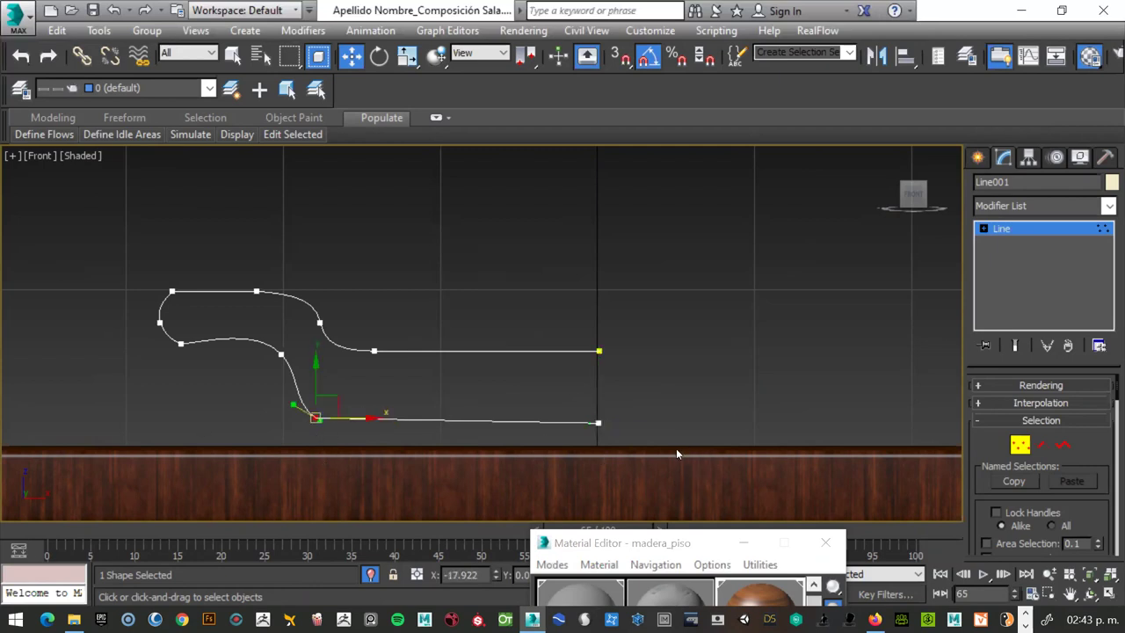
# Reshape the curve at the rim's leftmost vertex and centre the view on it.
pyautogui.rightClick(353, 417)
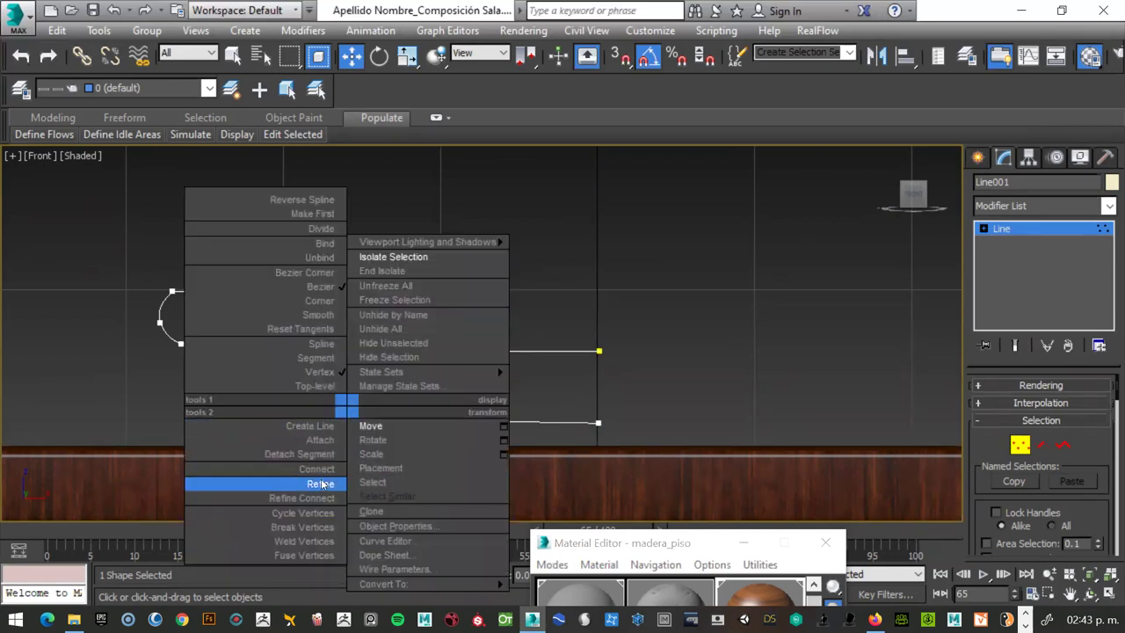
pyautogui.click(141, 351)
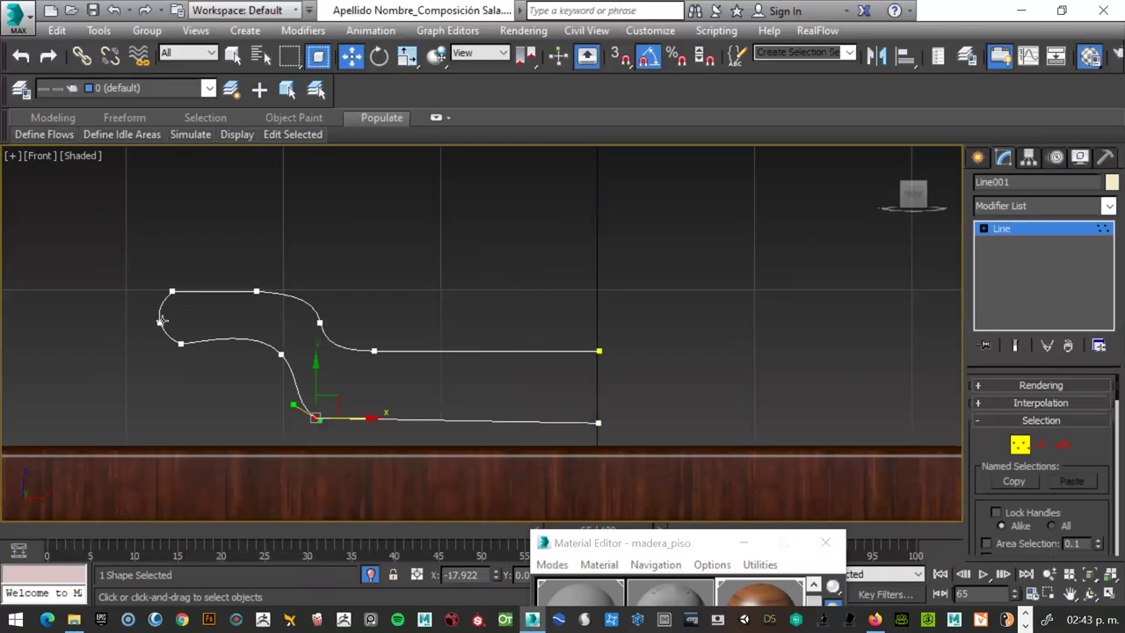
pyautogui.click(161, 321)
pyautogui.moveTo(165, 338); pyautogui.dragTo(162, 335)
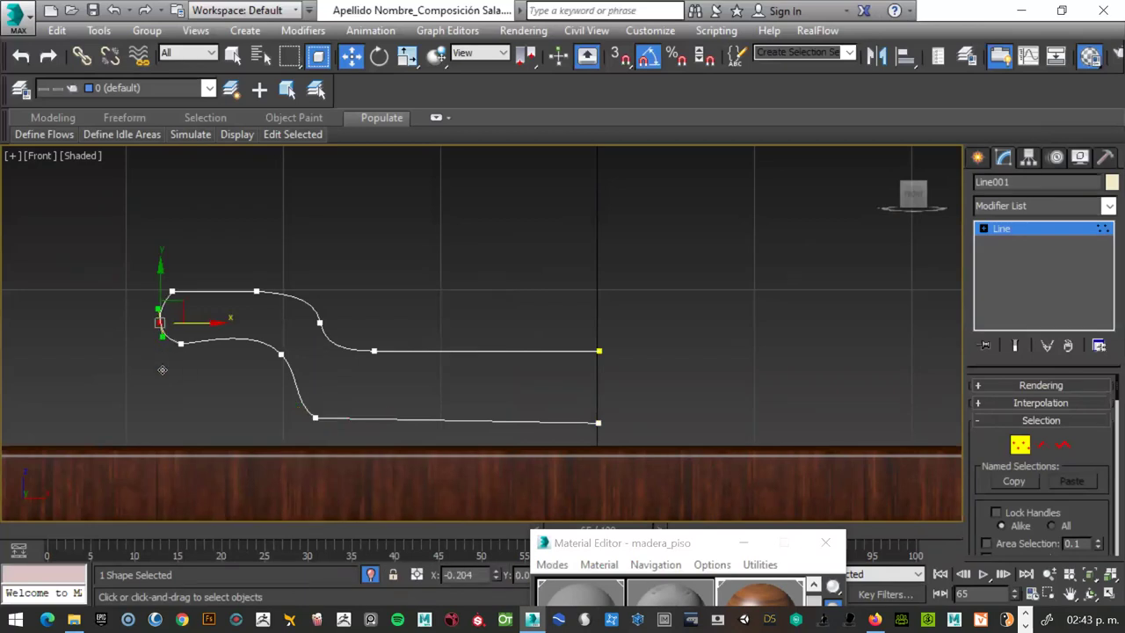
pyautogui.scroll(2, 161, 324)
pyautogui.scroll(2, 167, 327)
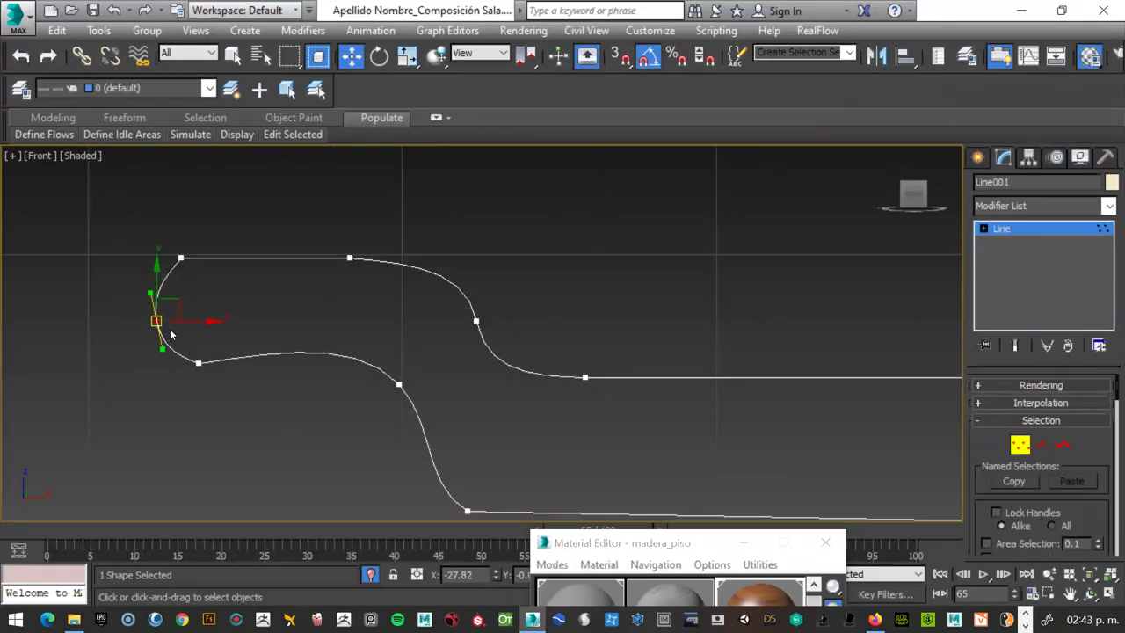
pyautogui.press('i')
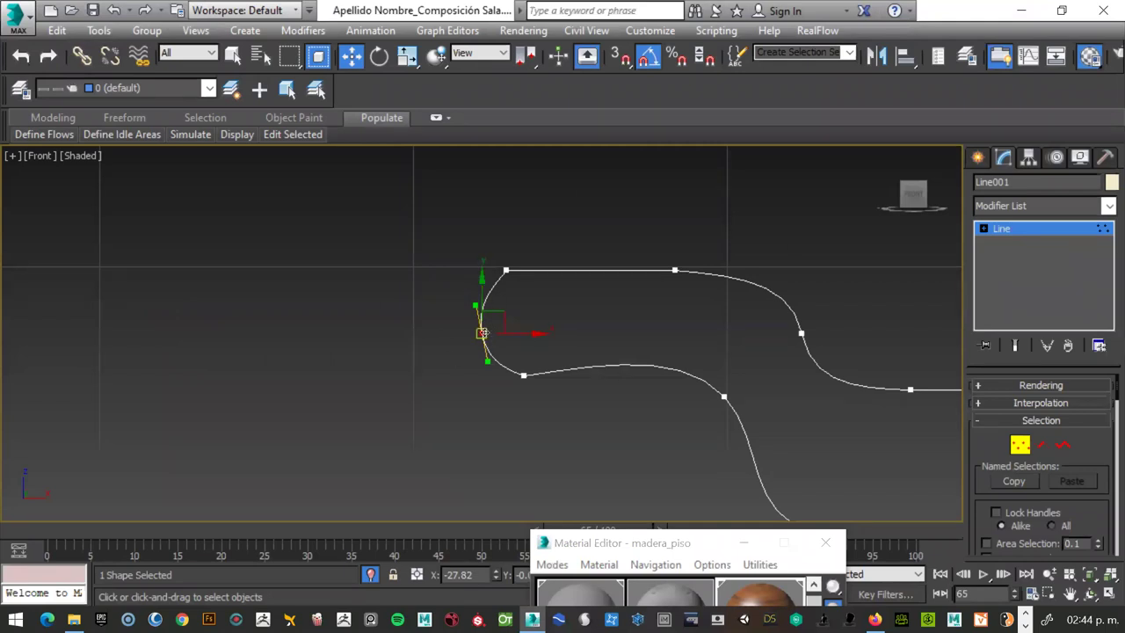
# Make the rim vertex a Bezier Corner and pull its lower tangent handle to reshape the curve.
pyautogui.rightClick(478, 330)
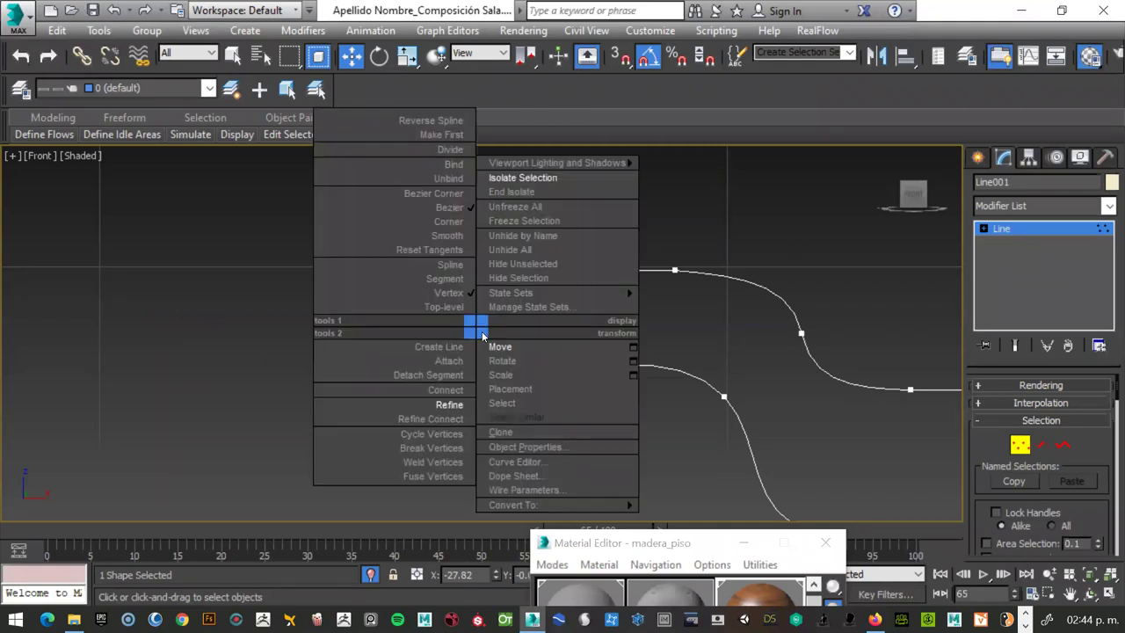
pyautogui.click(447, 194)
pyautogui.moveTo(488, 360); pyautogui.dragTo(545, 362)
pyautogui.moveTo(429, 363)
pyautogui.mouseDown()
pyautogui.moveTo(526, 361)
pyautogui.moveTo(484, 337)
pyautogui.mouseUp()
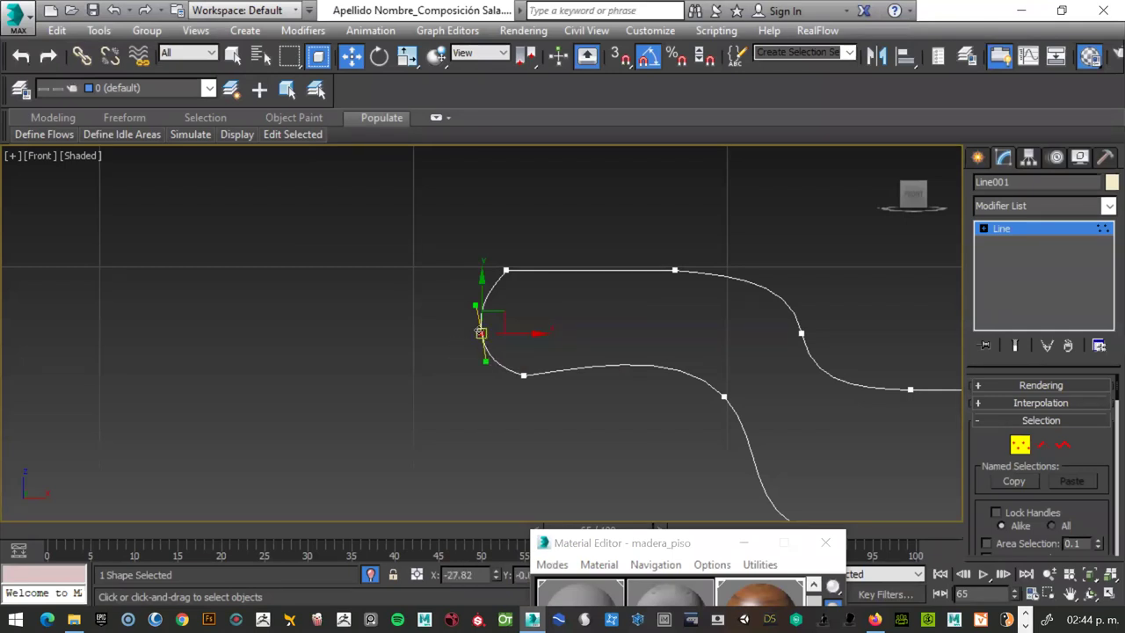
# Change the rim vertex's tangent type, raise it slightly, and rotate its tangents vertical.
pyautogui.rightClick(481, 332)
pyautogui.click(461, 204)
pyautogui.moveTo(481, 332); pyautogui.dragTo(481, 322)
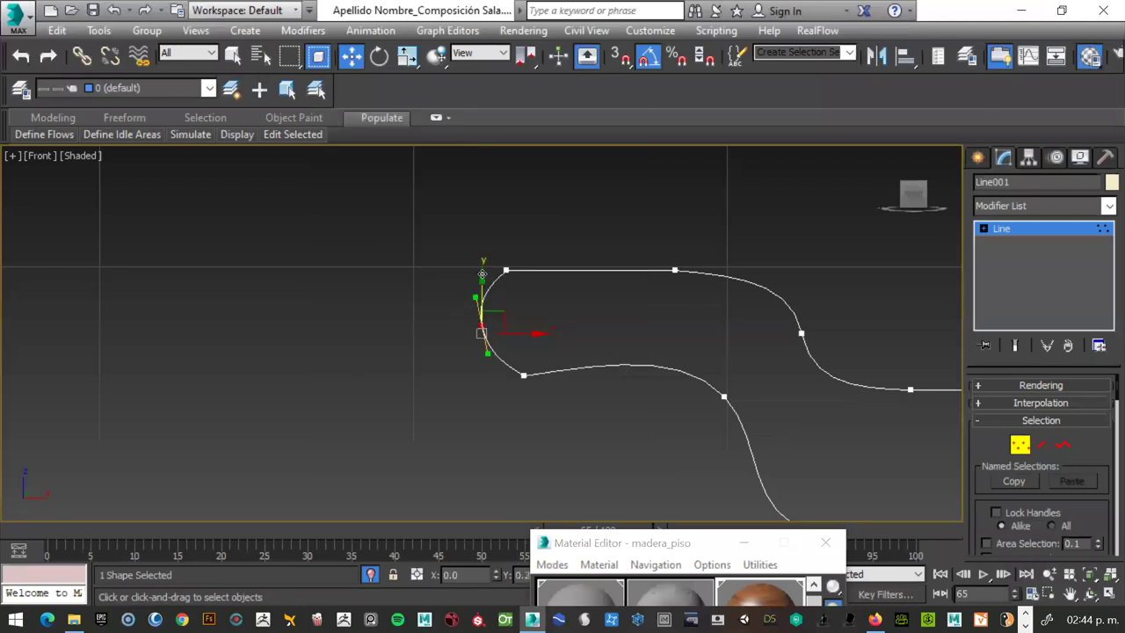
pyautogui.rightClick(481, 322)
pyautogui.click(518, 354)
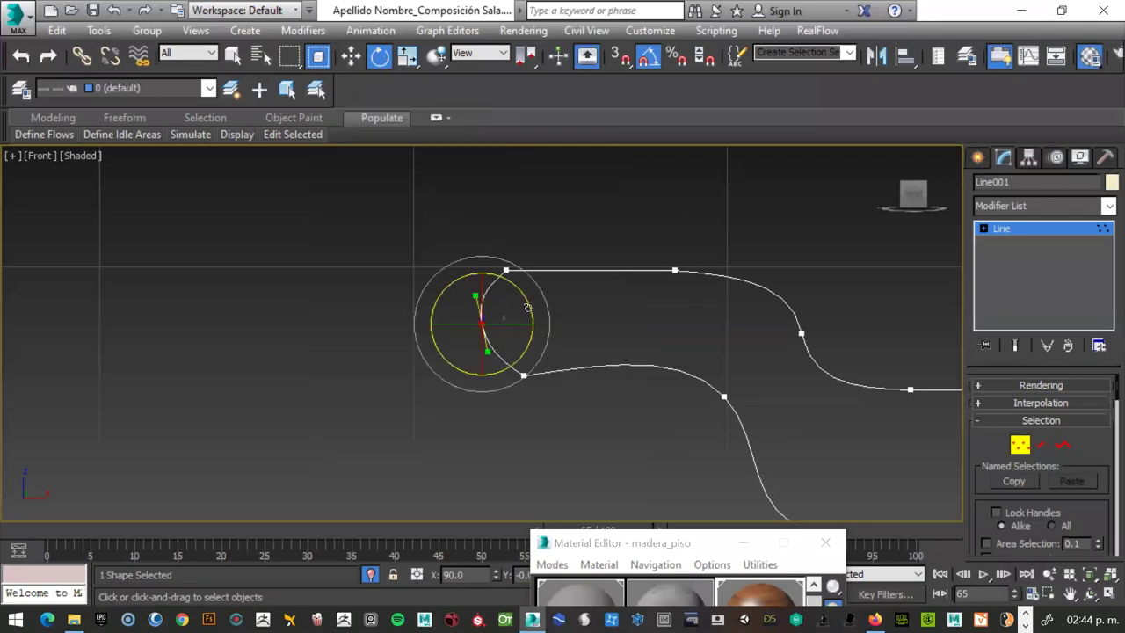
pyautogui.moveTo(527, 309); pyautogui.dragTo(530, 314)
# Adjust the rim vertex's tangent handle length to soften the curve.
pyautogui.rightClick(503, 314)
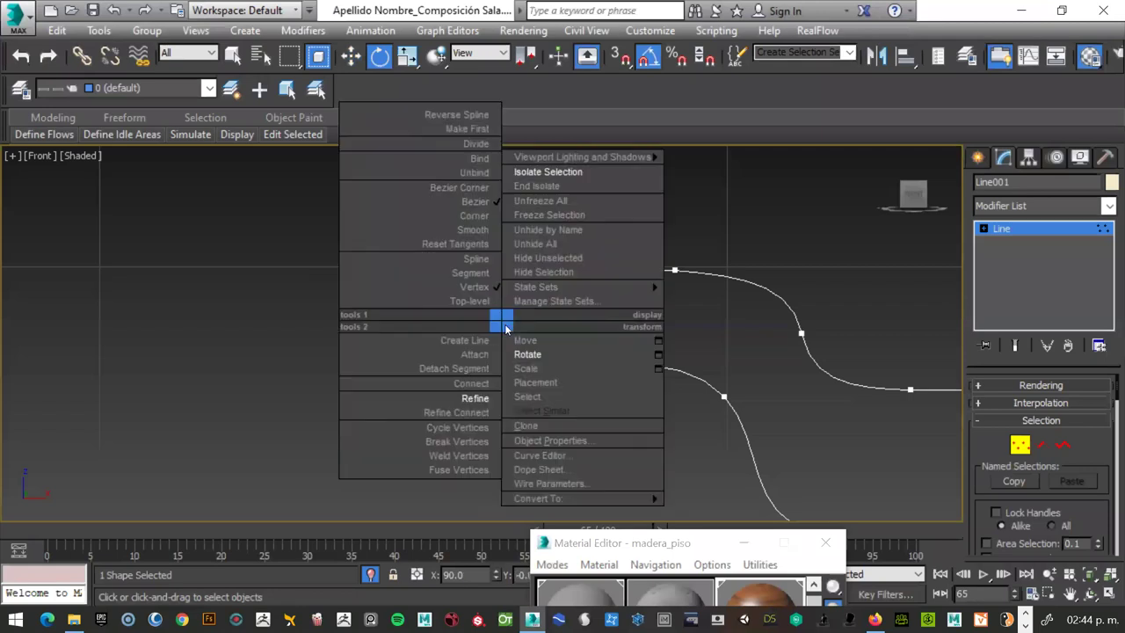
pyautogui.click(514, 347)
pyautogui.moveTo(491, 313)
pyautogui.mouseDown()
pyautogui.moveTo(505, 298)
pyautogui.moveTo(491, 258)
pyautogui.mouseUp()
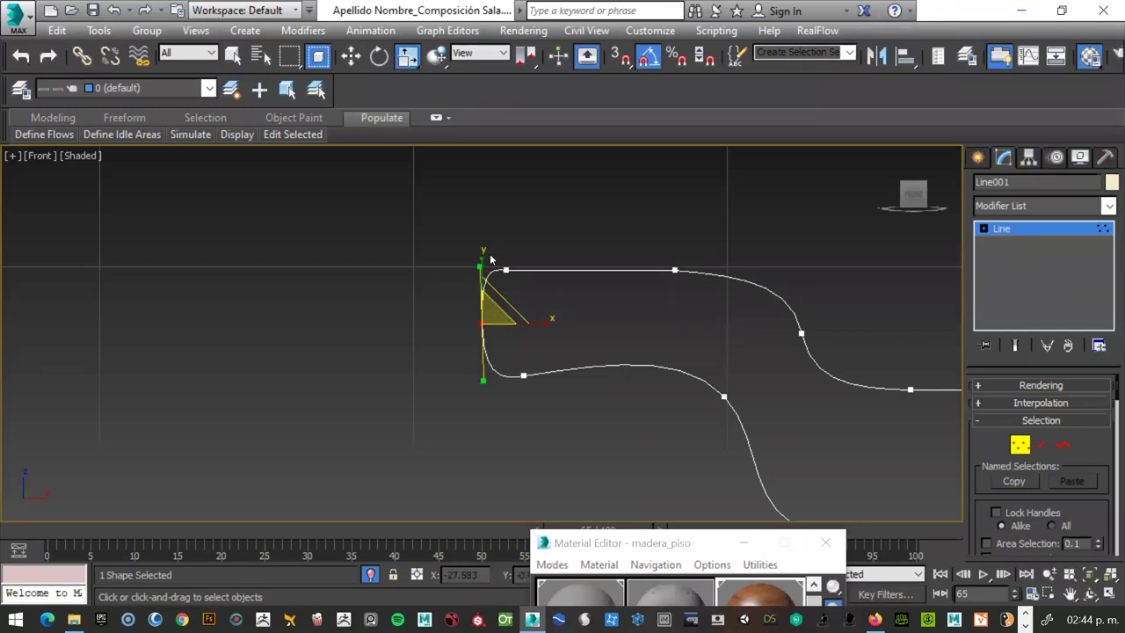
pyautogui.moveTo(490, 259)
pyautogui.mouseDown()
pyautogui.moveTo(493, 317)
pyautogui.moveTo(512, 327)
pyautogui.moveTo(492, 320)
pyautogui.mouseUp()
pyautogui.rightClick(493, 318)
pyautogui.click(520, 330)
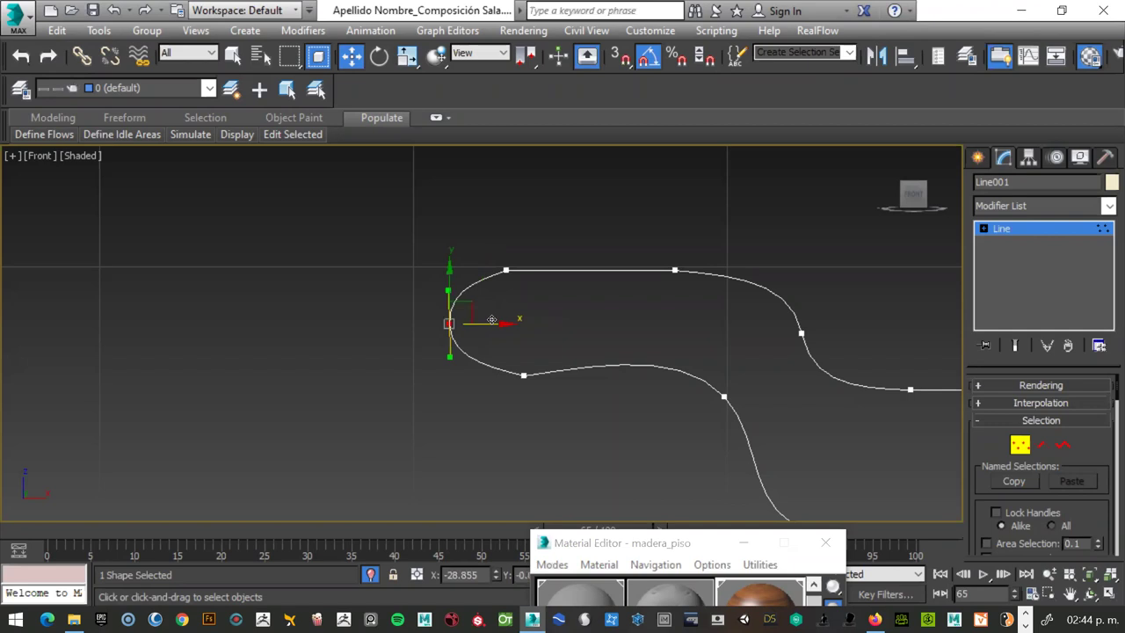
# Delete the top vertex near the rim, round the rim's left vertex, and nudge the lower vertex right.
pyautogui.click(506, 271)
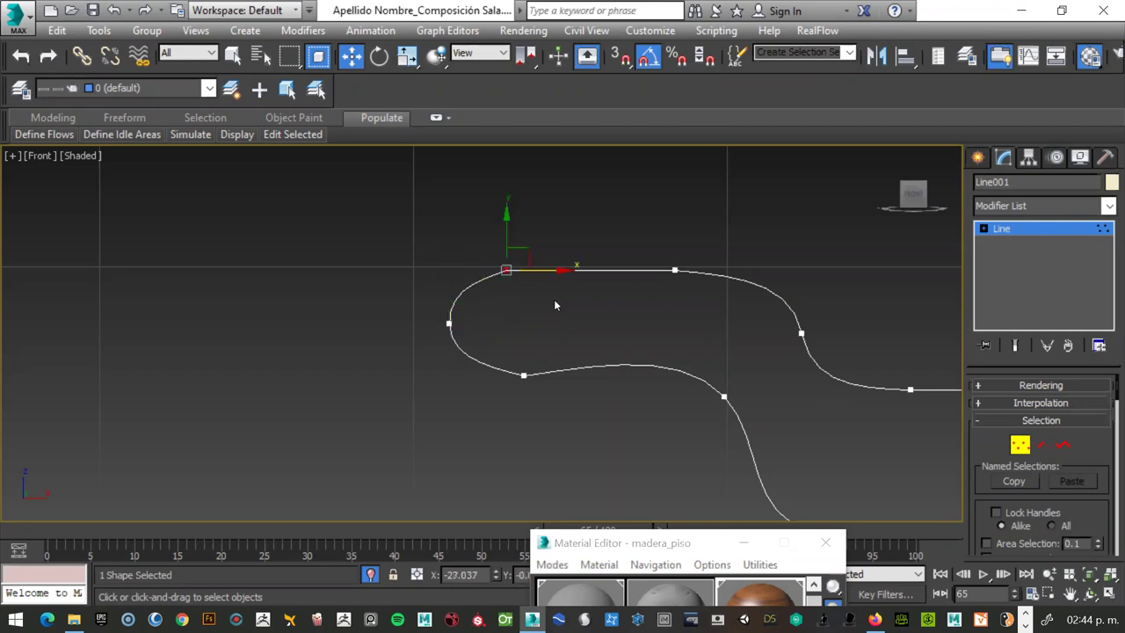
pyautogui.press('Delete')
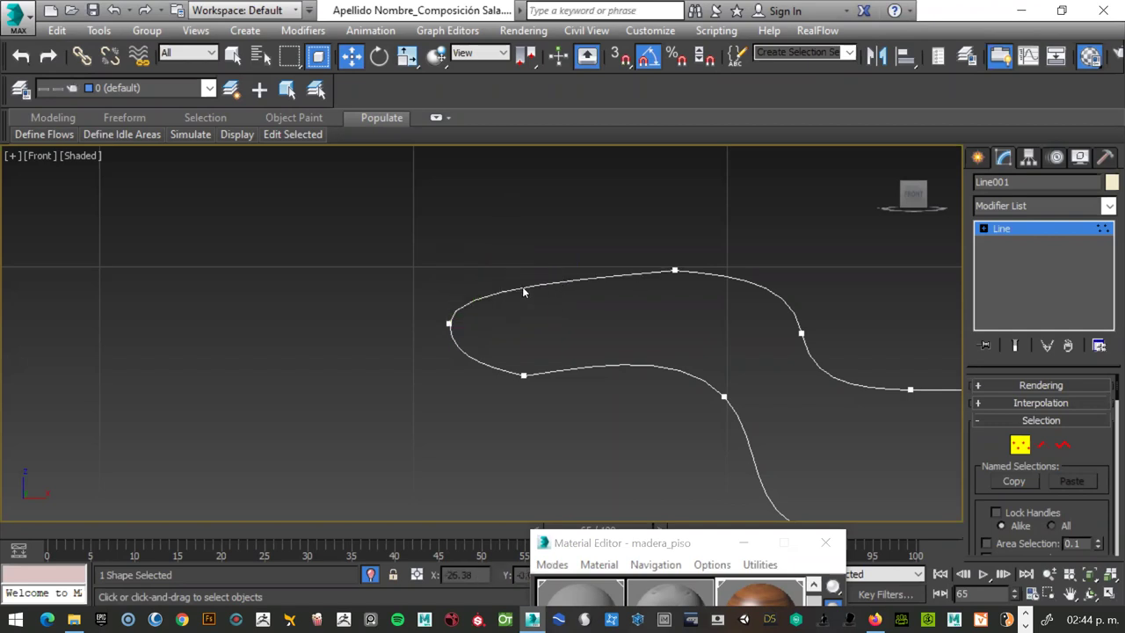
pyautogui.click(449, 322)
pyautogui.moveTo(449, 269)
pyautogui.mouseDown()
pyautogui.moveTo(458, 259)
pyautogui.moveTo(531, 390)
pyautogui.mouseUp()
pyautogui.click(523, 375)
pyautogui.moveTo(570, 378); pyautogui.dragTo(579, 378)
# Shift the top vertex left and smooth the tangent at the right bend.
pyautogui.click(801, 333)
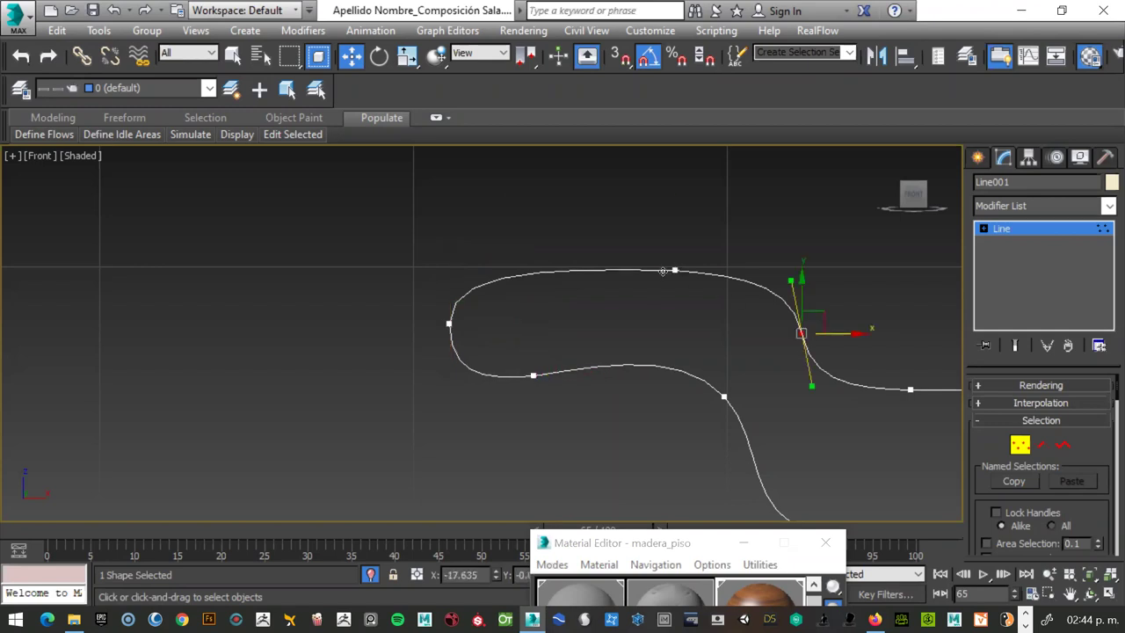
pyautogui.click(674, 270)
pyautogui.moveTo(674, 269); pyautogui.dragTo(639, 269)
pyautogui.click(801, 333)
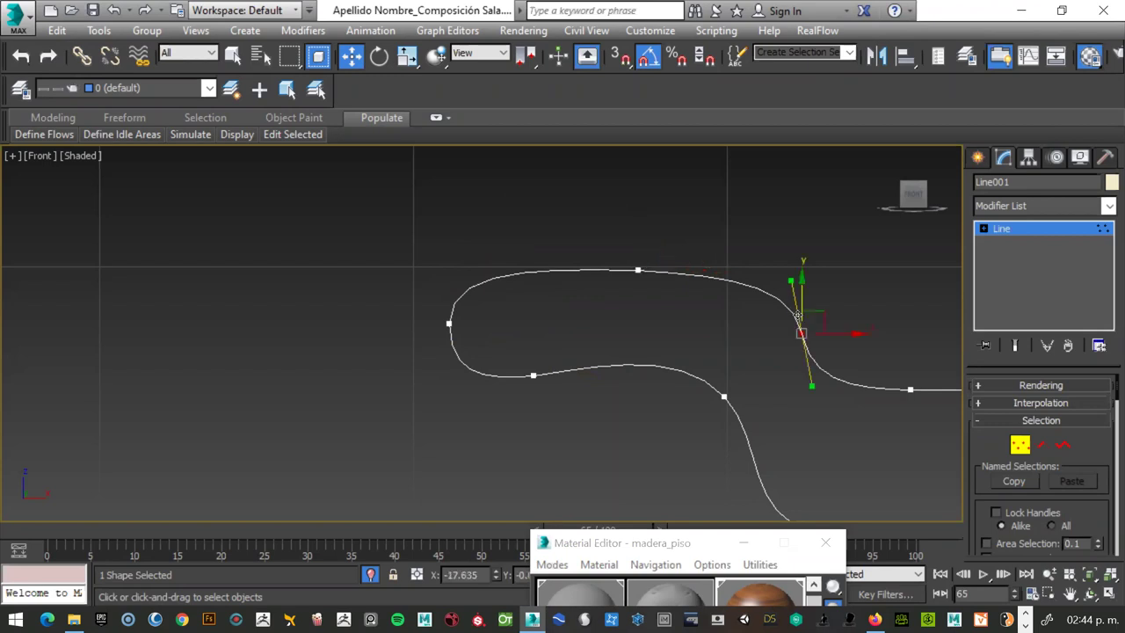
pyautogui.moveTo(768, 280); pyautogui.dragTo(772, 281)
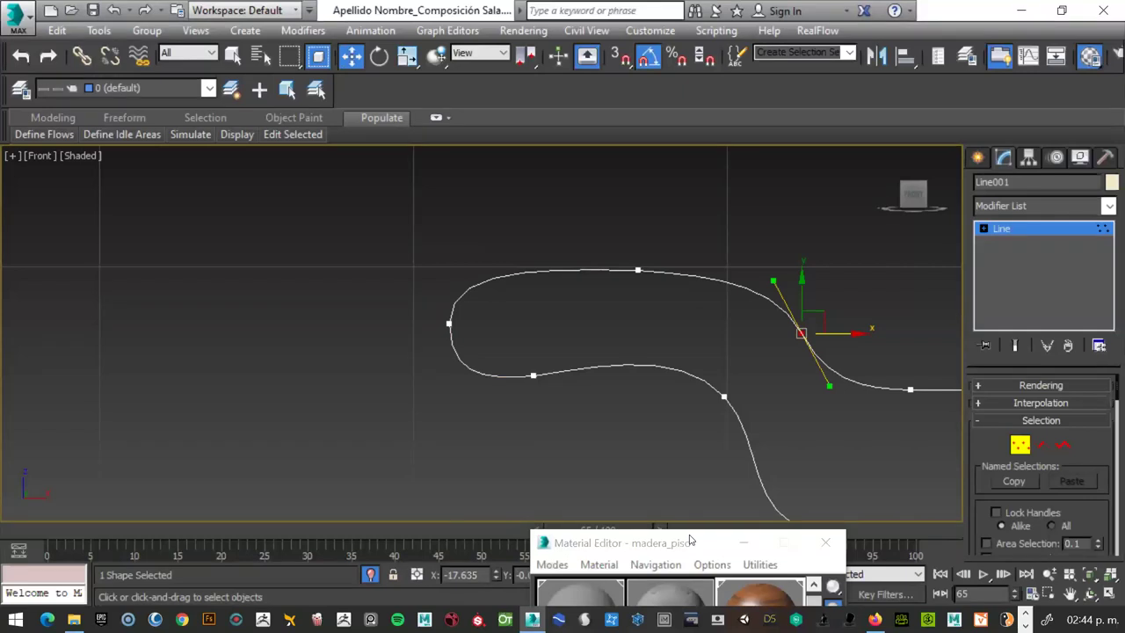
pyautogui.moveTo(240, 244); pyautogui.dragTo(240, 244)
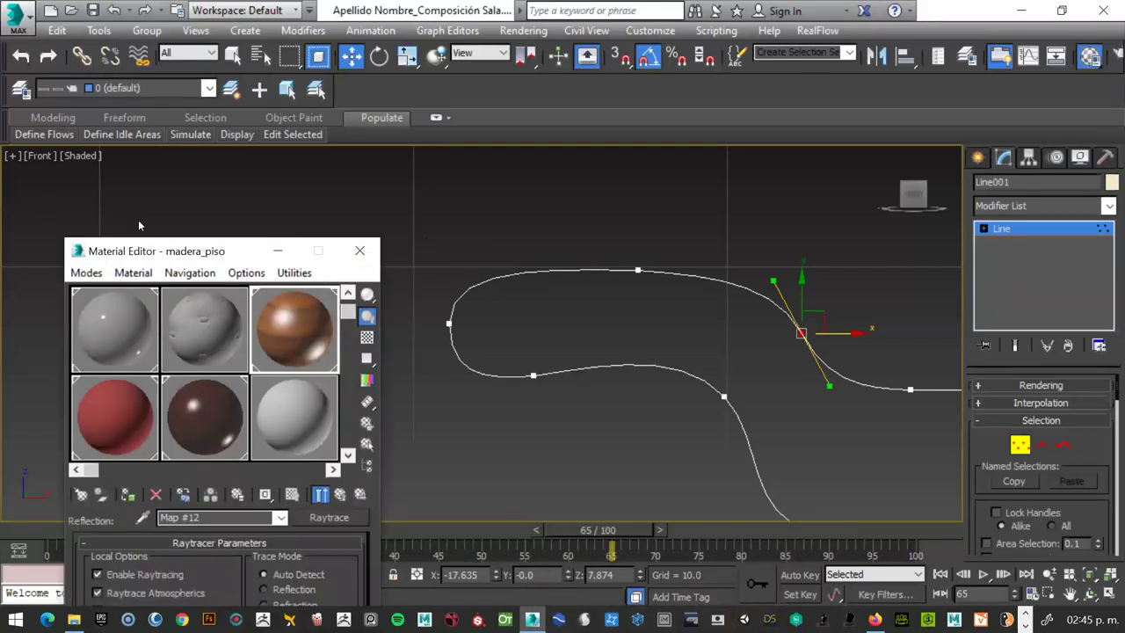
# Move the Material Editor aside, then adjust the lower bend vertex and bottom corner tangent.
pyautogui.moveTo(172, 253); pyautogui.dragTo(170, 175)
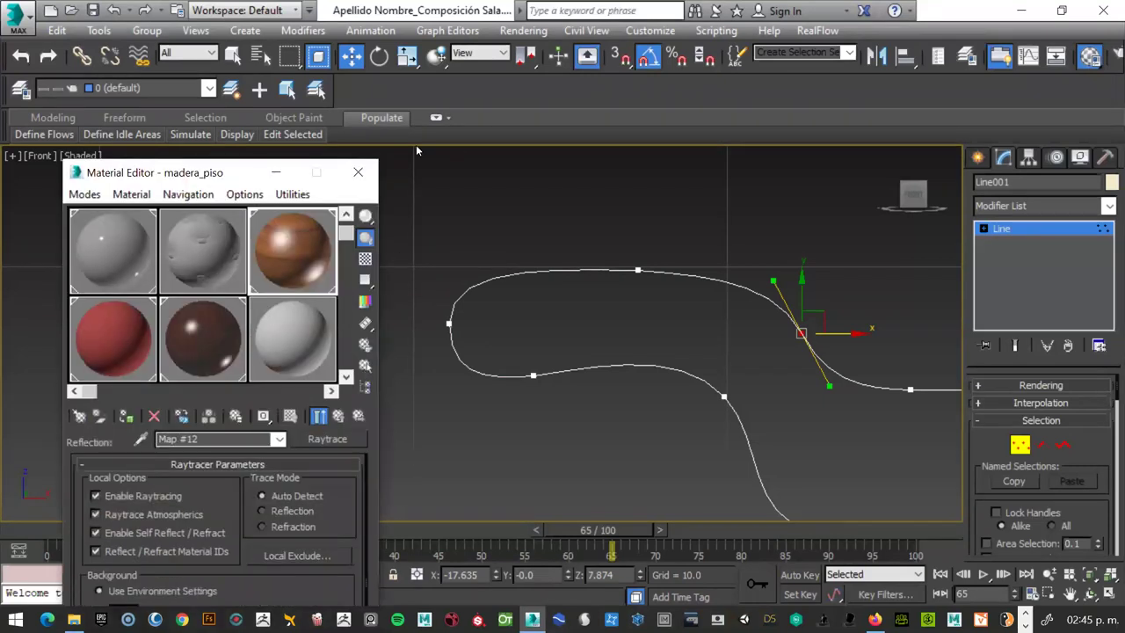
pyautogui.moveTo(914, 194)
pyautogui.click(722, 396)
pyautogui.moveTo(723, 373); pyautogui.dragTo(719, 370)
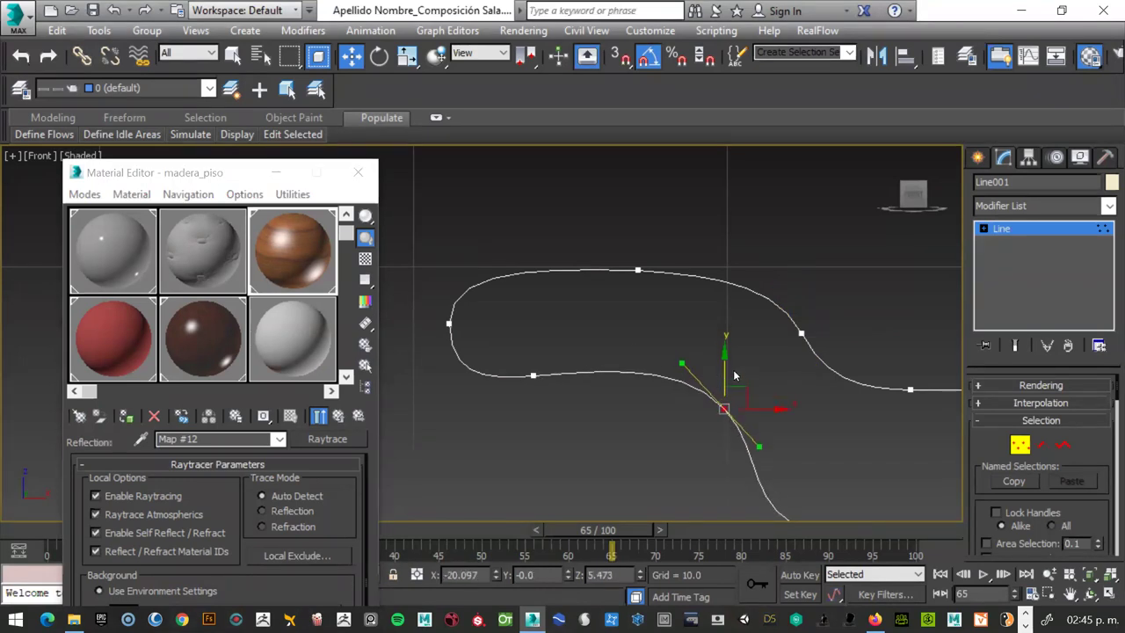
pyautogui.scroll(-2, 729, 370)
pyautogui.scroll(-2, 729, 371)
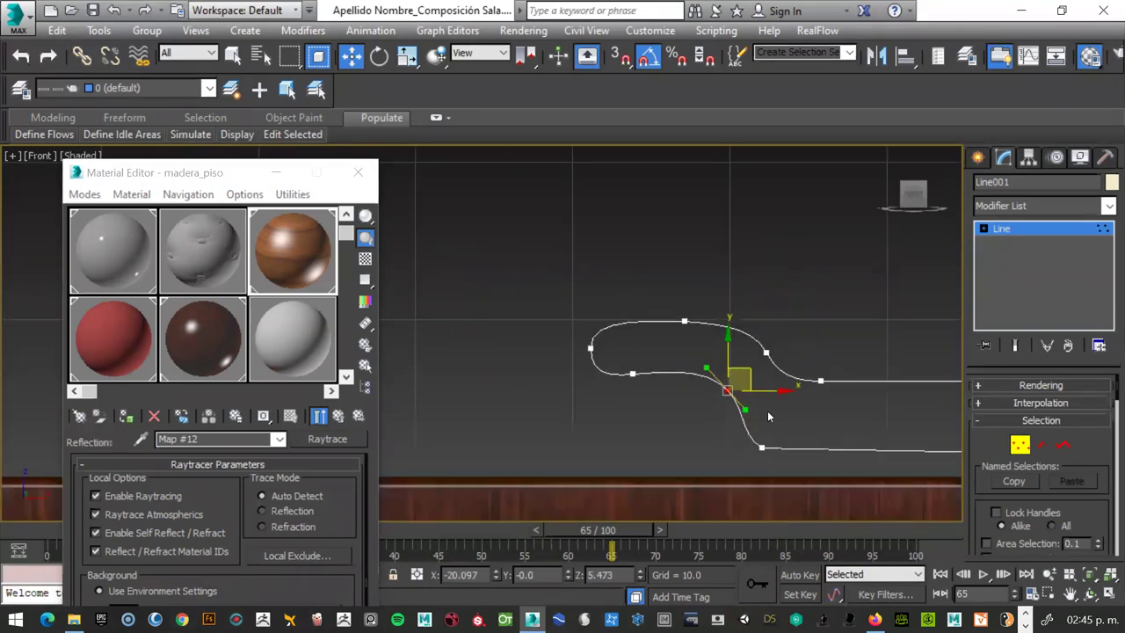
pyautogui.click(762, 447)
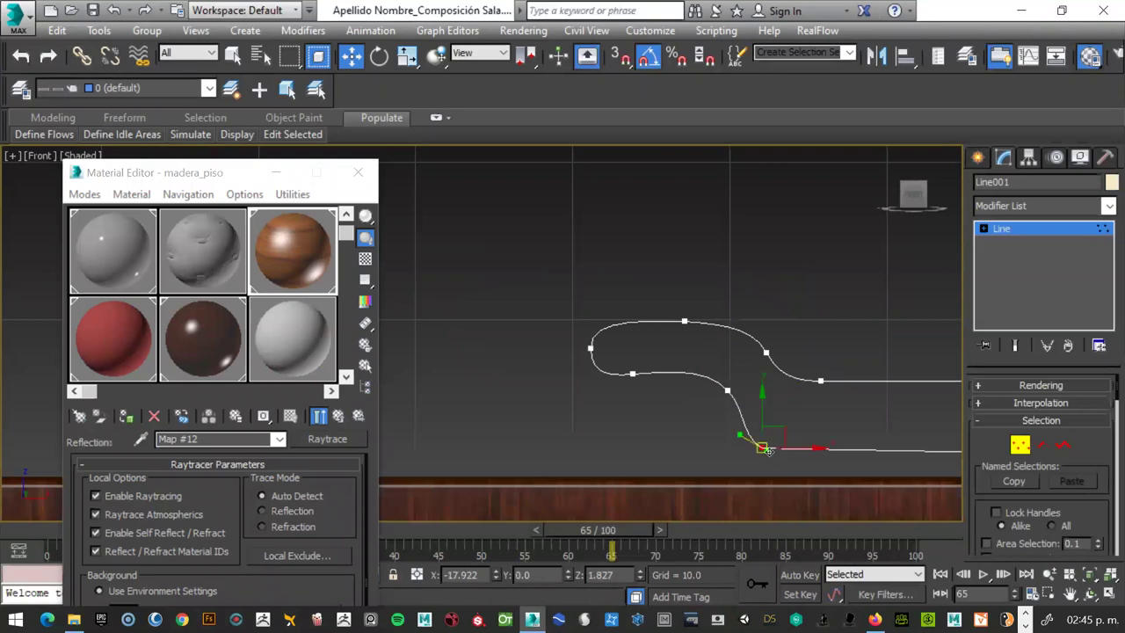
pyautogui.moveTo(775, 461); pyautogui.dragTo(768, 451)
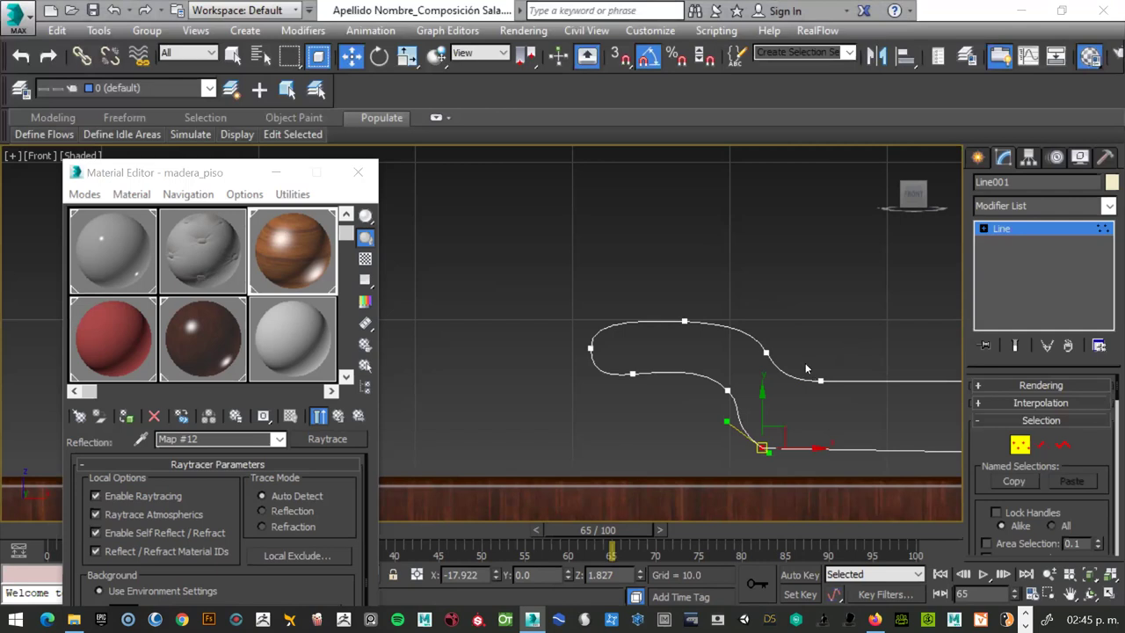
# Nudge the bottom-right end vertex of the profile upward.
pyautogui.click(820, 381)
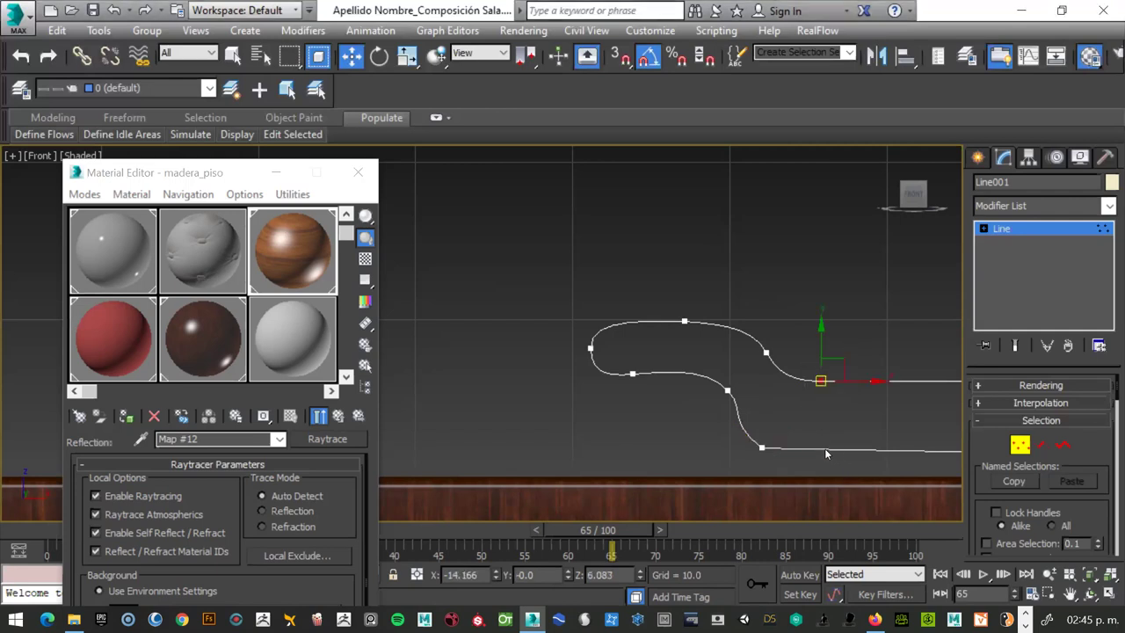
pyautogui.moveTo(826, 454); pyautogui.dragTo(488, 407, button='middle')
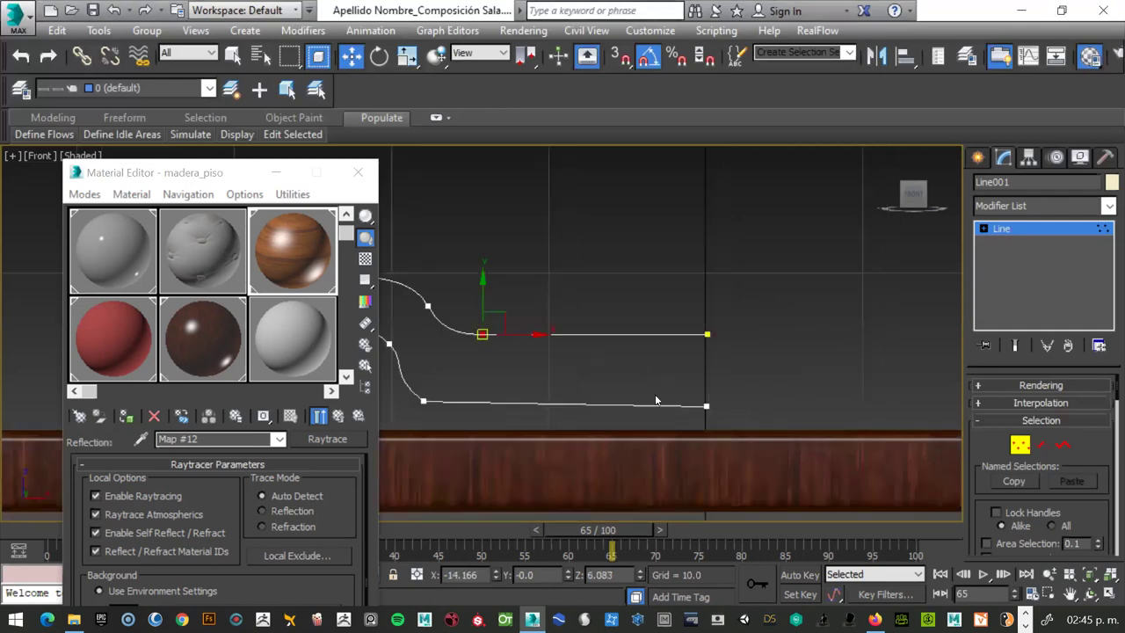
pyautogui.click(697, 405)
pyautogui.click(704, 405)
pyautogui.moveTo(708, 379); pyautogui.dragTo(747, 402)
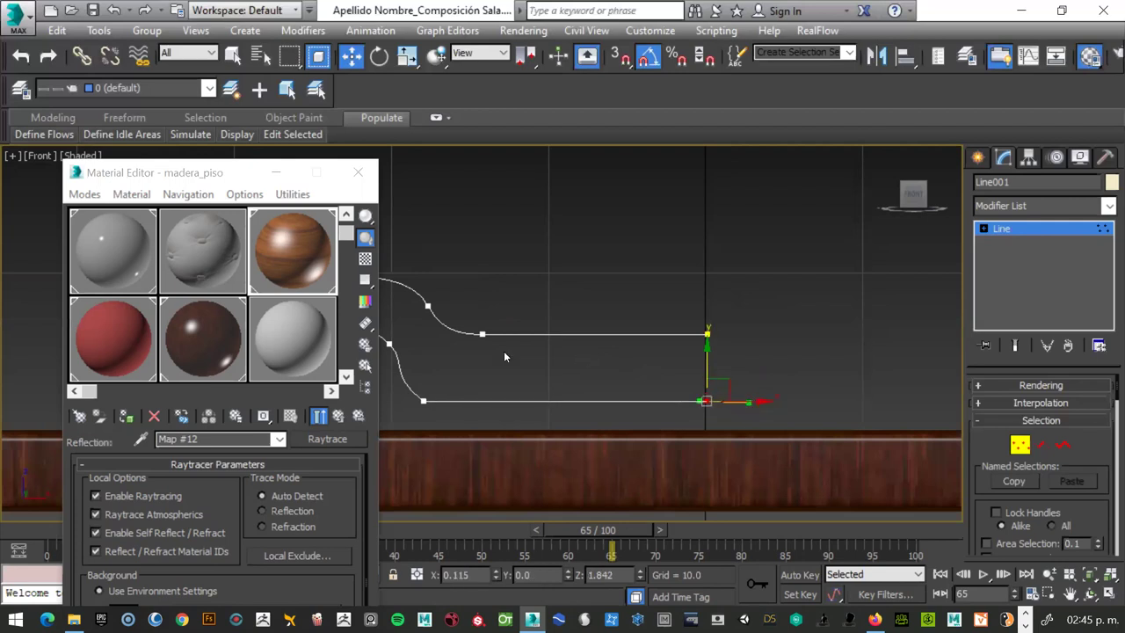
# Lower the right-end vertices of the upper stroke.
pyautogui.scroll(-2, 556, 372)
pyautogui.moveTo(493, 330); pyautogui.dragTo(666, 372)
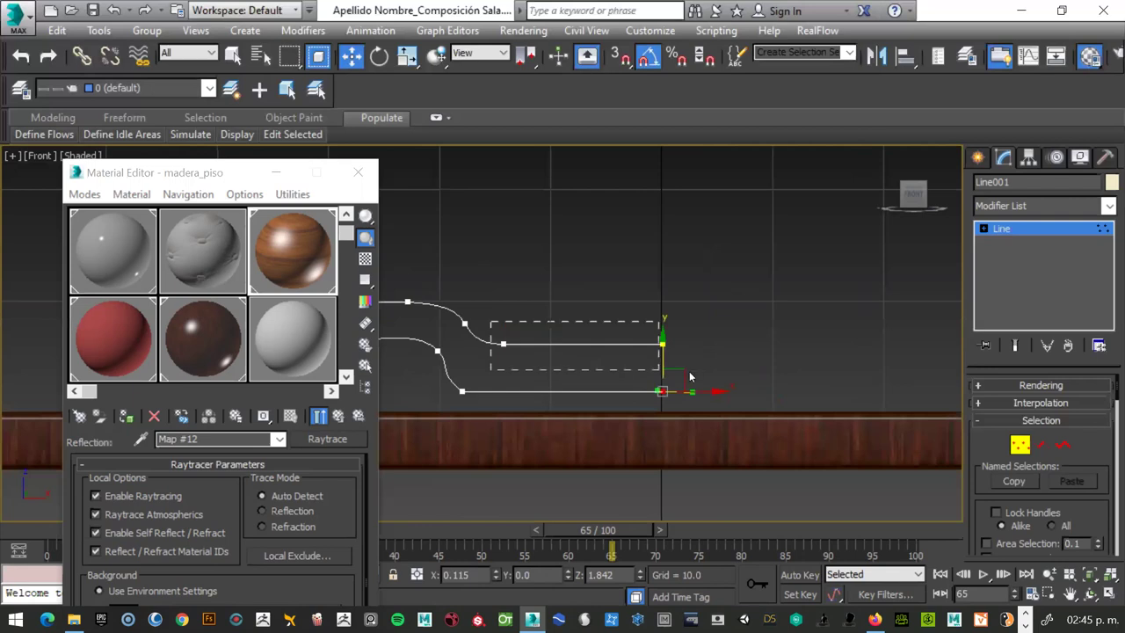
pyautogui.moveTo(658, 307); pyautogui.dragTo(657, 329)
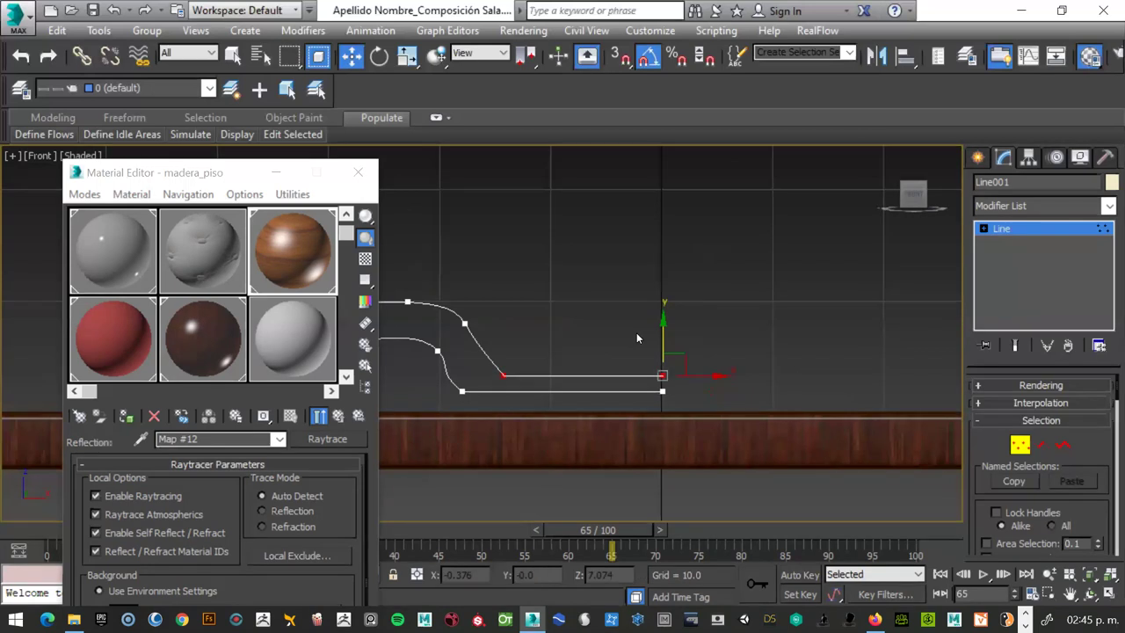
pyautogui.scroll(-2, 585, 316)
pyautogui.scroll(3, 525, 347)
pyautogui.click(536, 363)
# Make the inner bend vertex a smooth Bezier and pull its tangent down to curve the stroke.
pyautogui.click(514, 385)
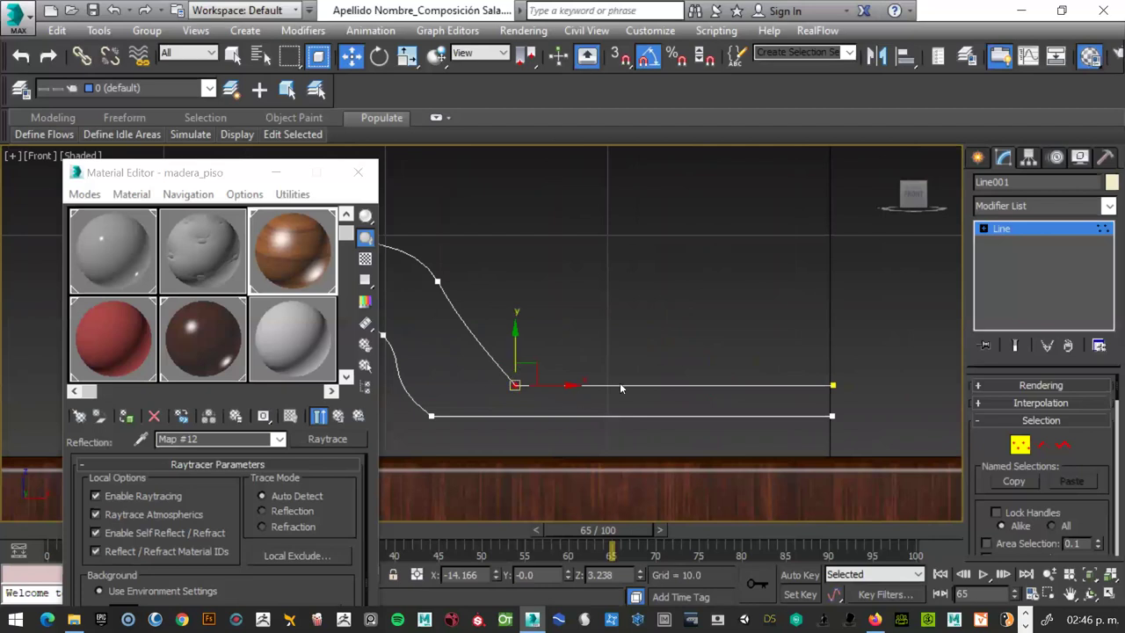
pyautogui.click(494, 371)
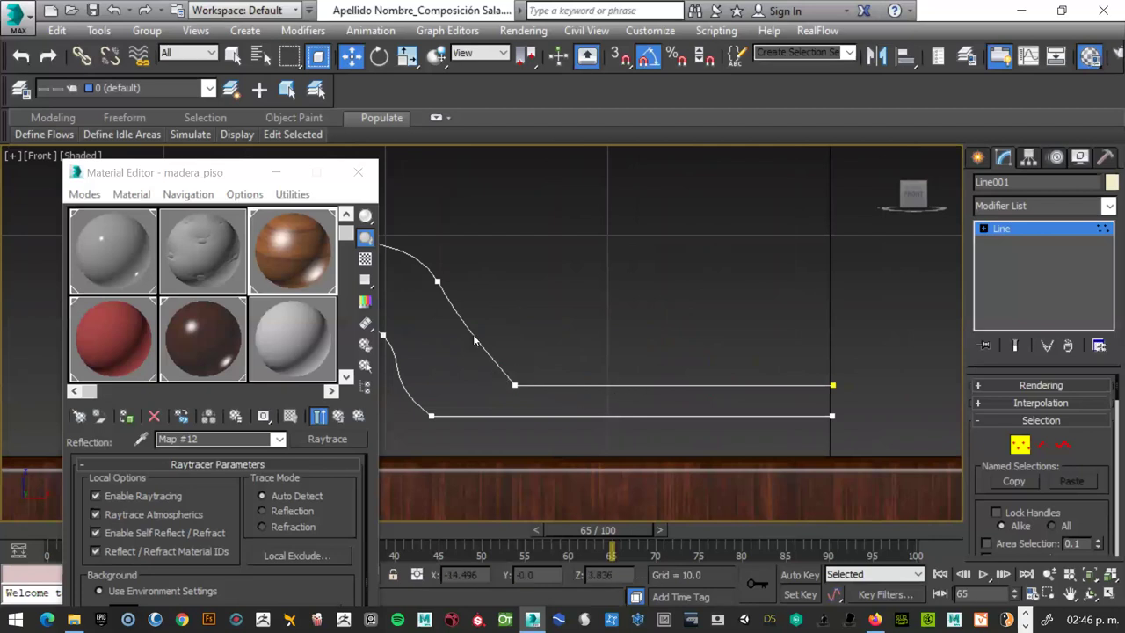
pyautogui.click(515, 384)
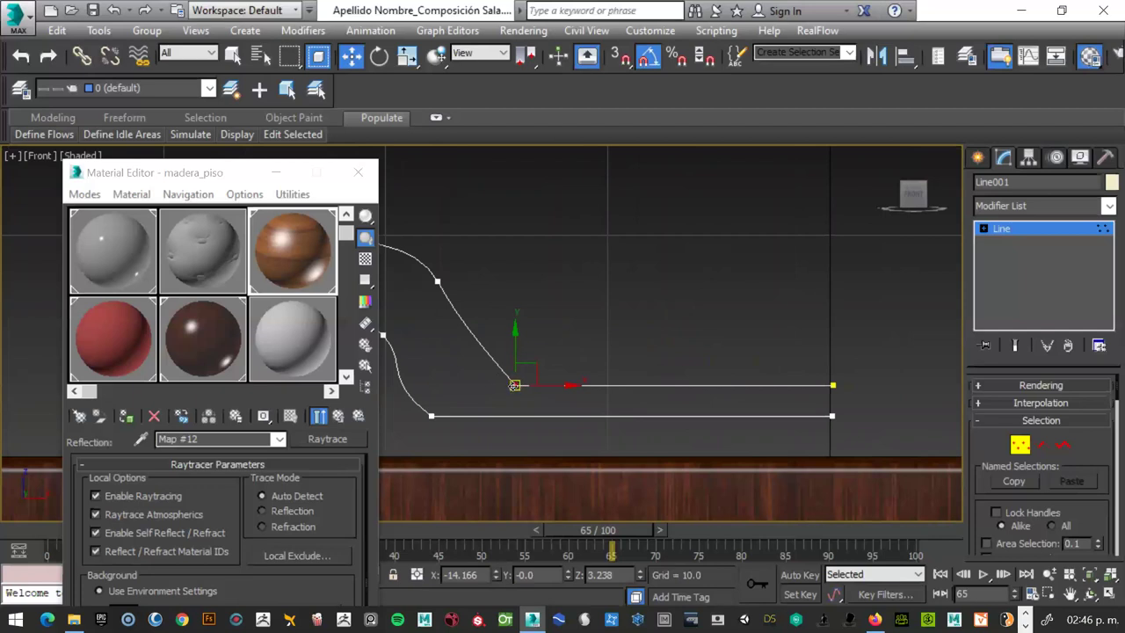
pyautogui.rightClick(516, 384)
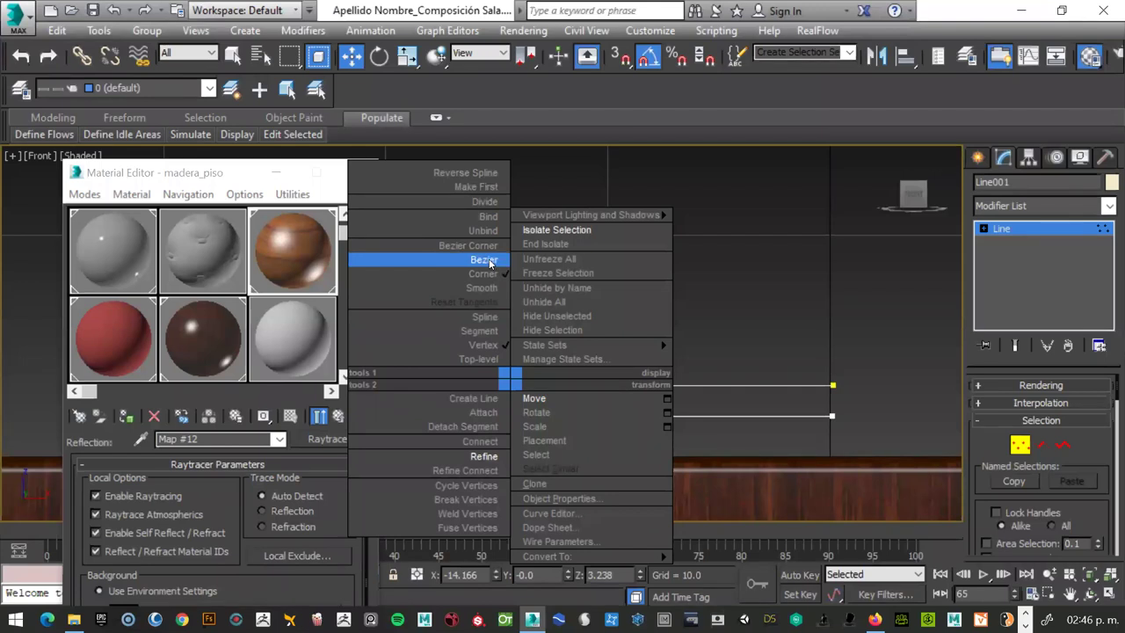
pyautogui.click(489, 261)
pyautogui.moveTo(616, 382); pyautogui.dragTo(647, 416)
# Move the bottom stroke's right vertex down-left and refine extra vertices onto the bottom stroke.
pyautogui.click(830, 416)
pyautogui.moveTo(829, 416)
pyautogui.mouseDown()
pyautogui.moveTo(716, 449)
pyautogui.moveTo(722, 430)
pyautogui.mouseUp()
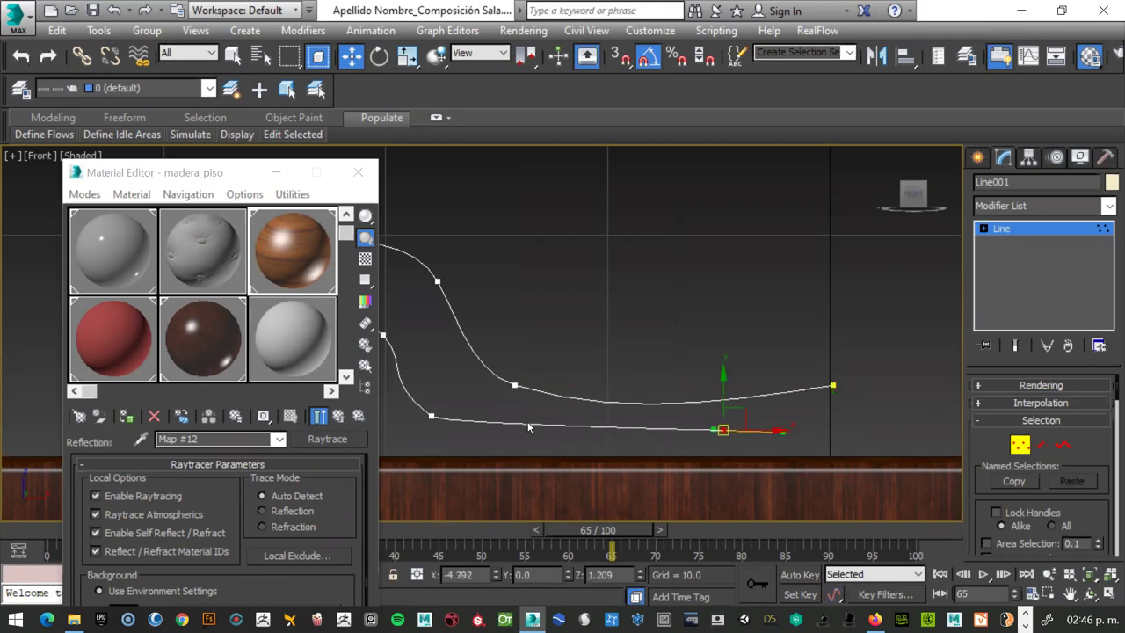
pyautogui.rightClick(528, 426)
pyautogui.click(431, 495)
pyautogui.scroll(-3, 550, 457)
pyautogui.click(563, 440)
pyautogui.click(1021, 447)
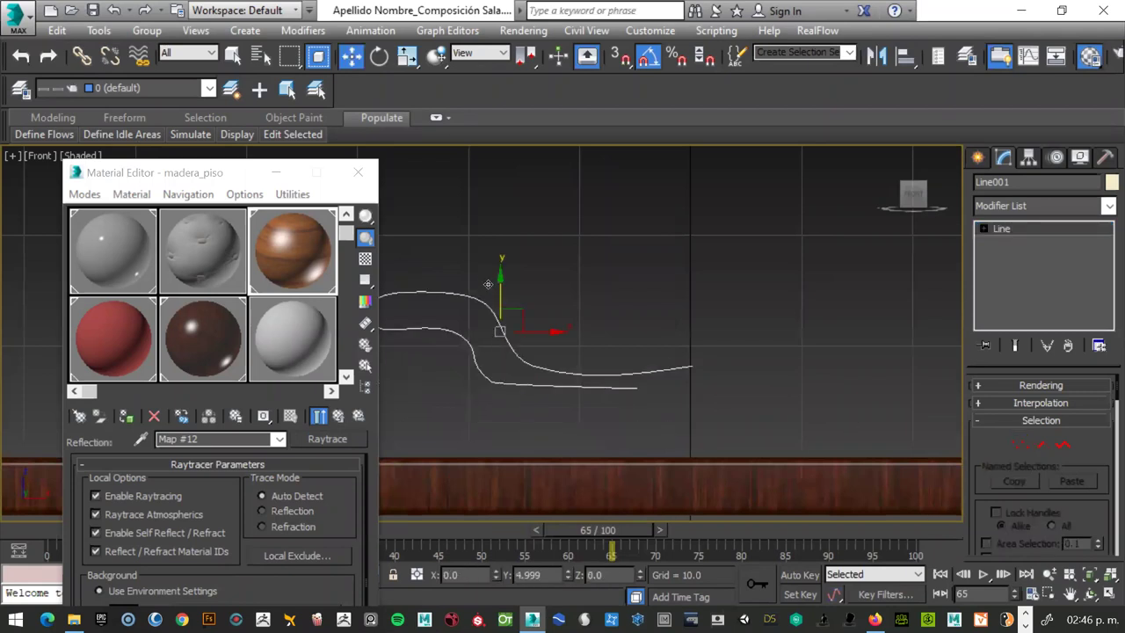
# Pull the lower stroke down to form the stem and shift its bottom vertex right.
pyautogui.moveTo(492, 349); pyautogui.dragTo(492, 283)
pyautogui.click(1017, 446)
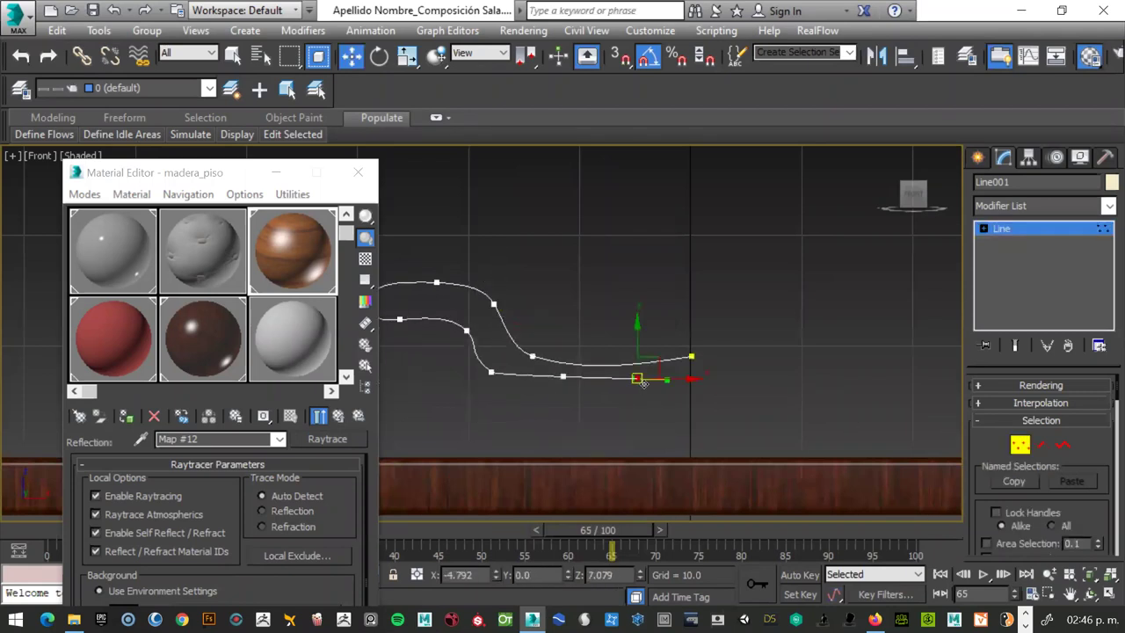
pyautogui.moveTo(642, 367); pyautogui.dragTo(550, 427)
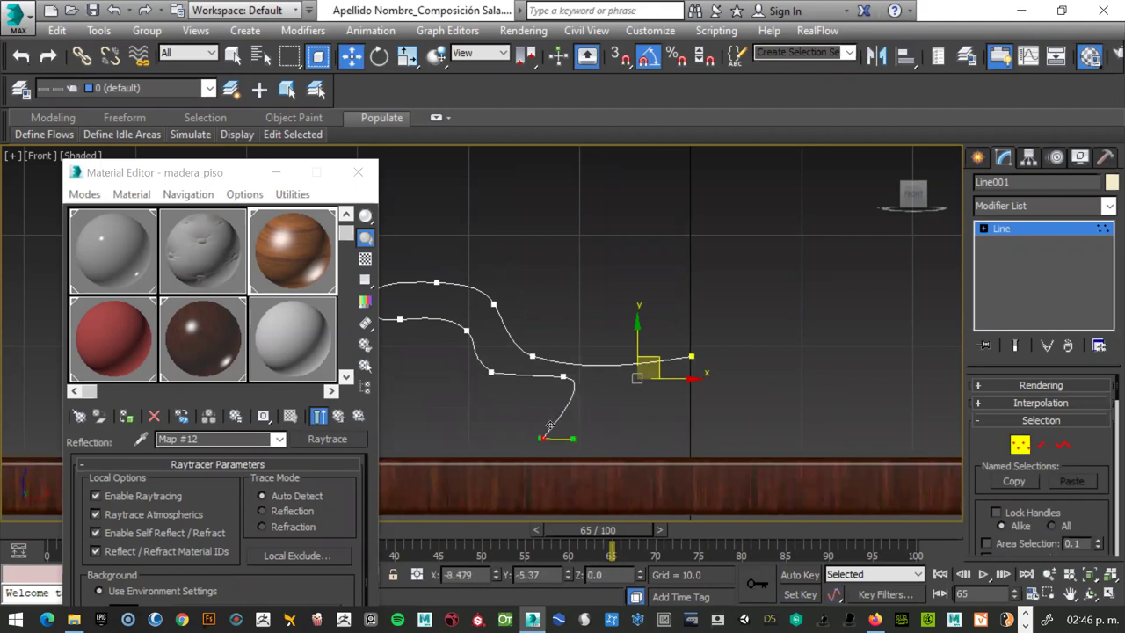
pyautogui.click(544, 436)
pyautogui.scroll(2, 565, 425)
pyautogui.scroll(-2, 565, 420)
pyautogui.moveTo(587, 447); pyautogui.dragTo(652, 450)
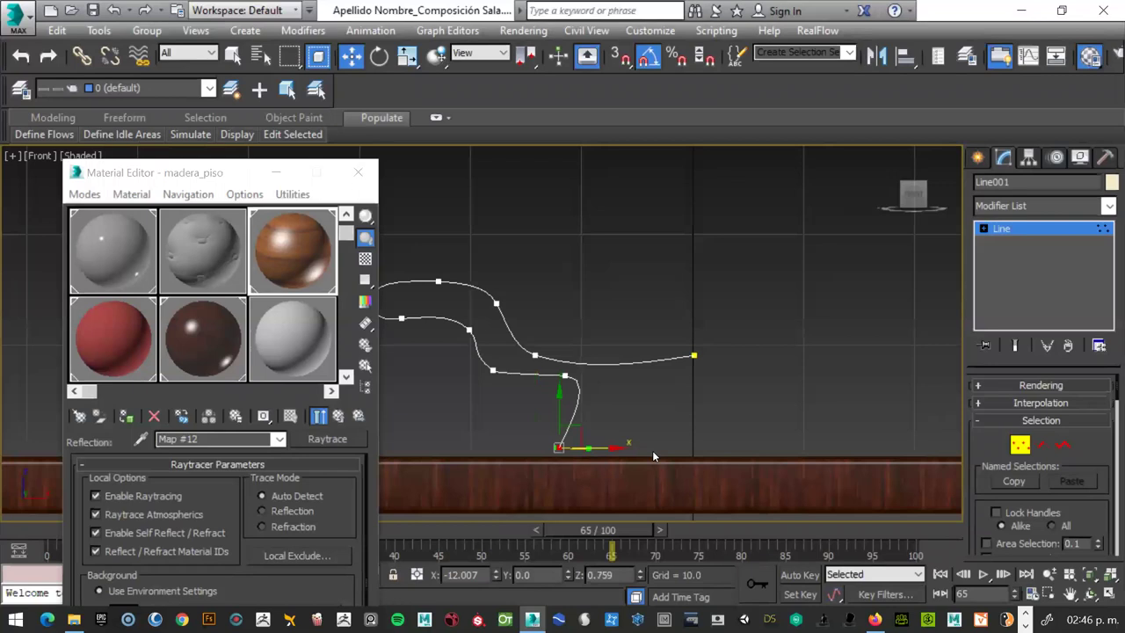
pyautogui.scroll(2, 652, 452)
pyautogui.click(588, 456)
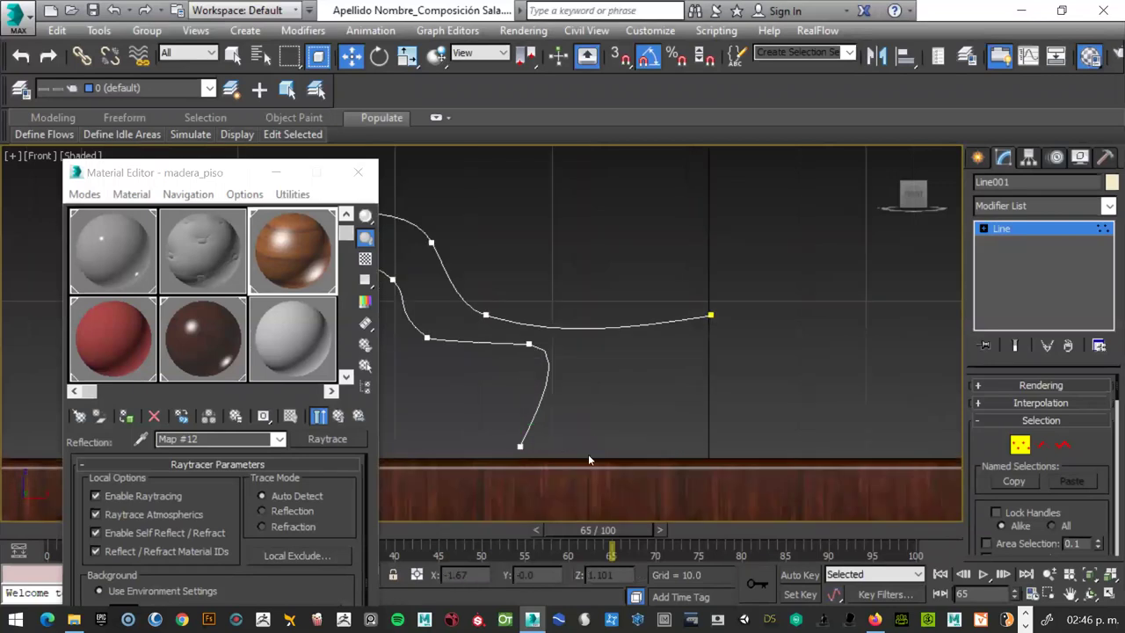
# Refine a vertex near the stem base and extend the base outward to the right.
pyautogui.rightClick(538, 407)
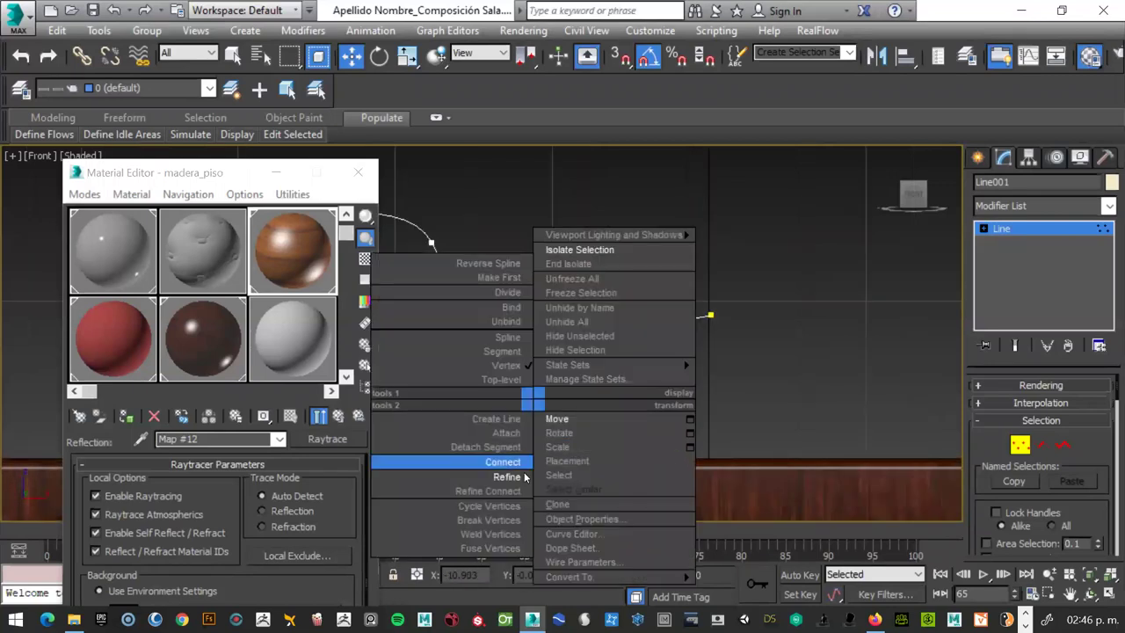
pyautogui.click(413, 461)
pyautogui.click(529, 428)
pyautogui.rightClick(571, 457)
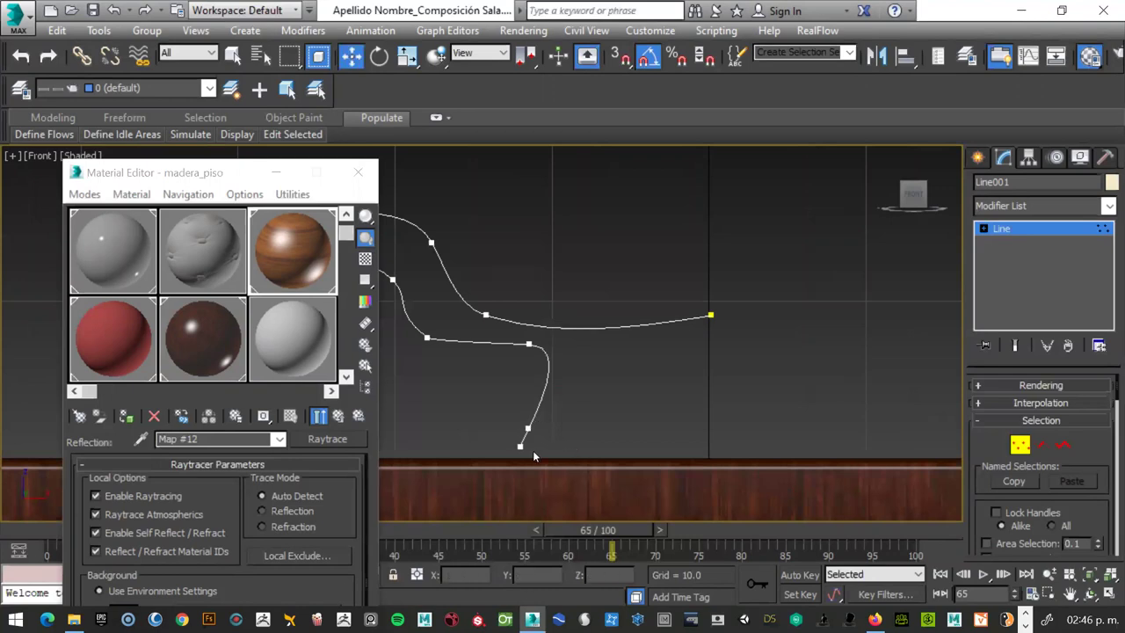
pyautogui.click(521, 445)
pyautogui.moveTo(573, 447)
pyautogui.mouseDown()
pyautogui.moveTo(731, 437)
pyautogui.moveTo(720, 437)
pyautogui.mouseUp()
# Make the lowered stem-base vertex a Bezier Corner and level the right end to flatten the base.
pyautogui.click(528, 427)
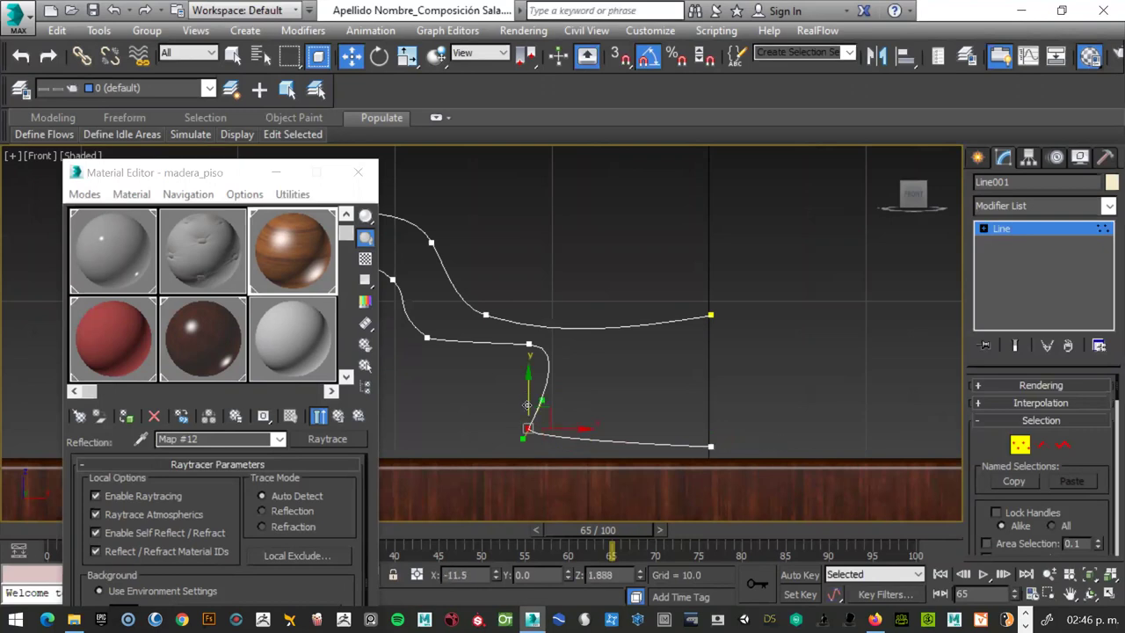
pyautogui.moveTo(527, 427); pyautogui.dragTo(526, 441)
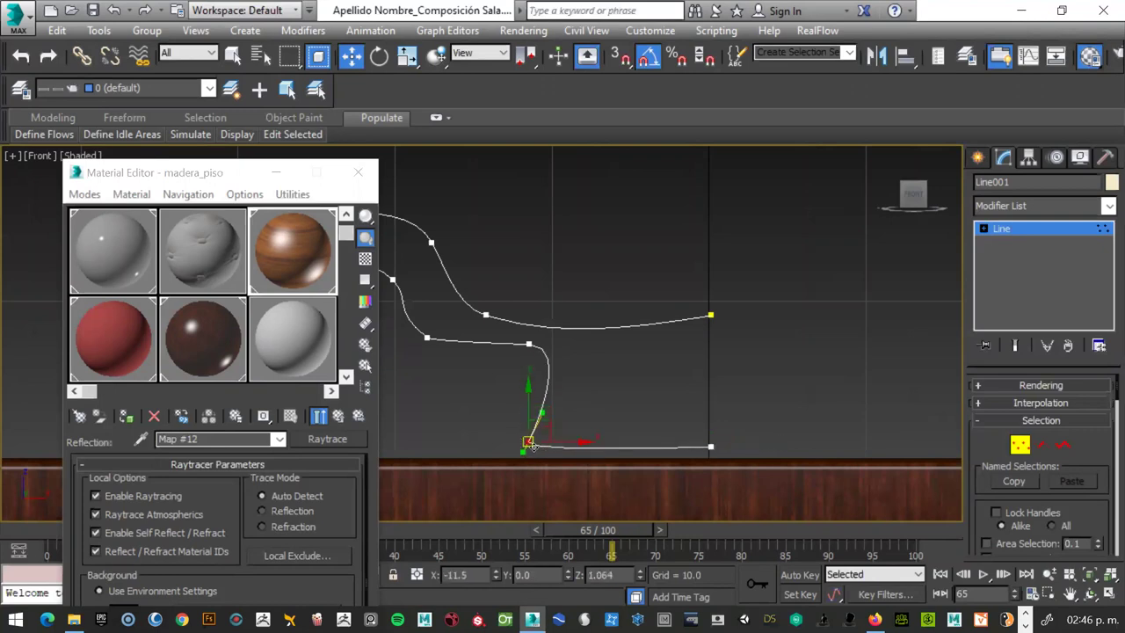
pyautogui.rightClick(531, 444)
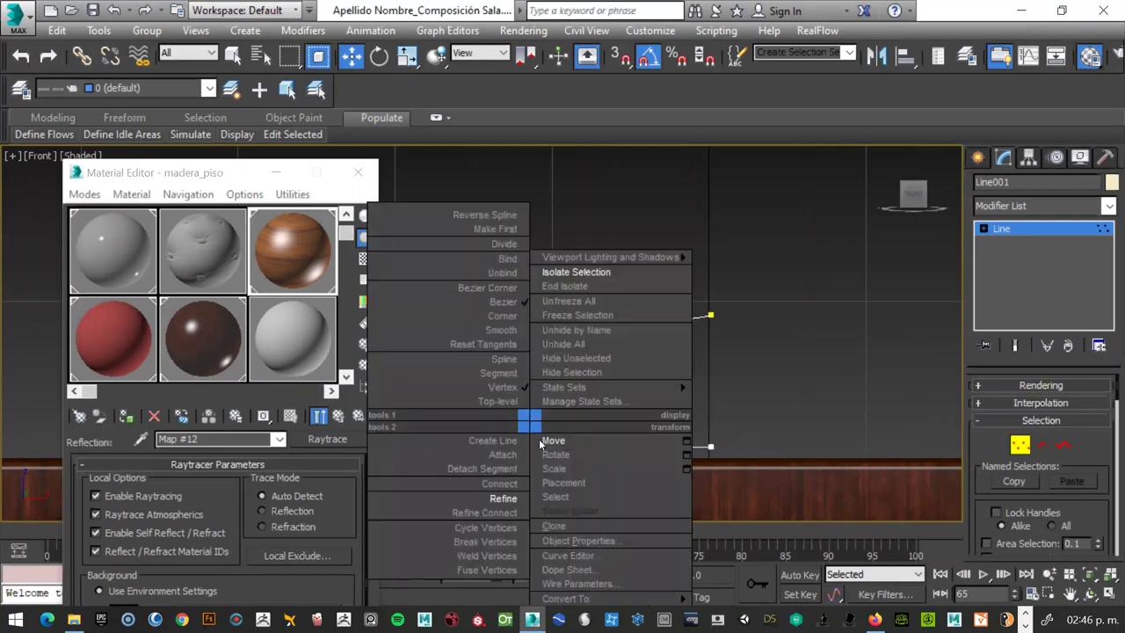
pyautogui.click(499, 293)
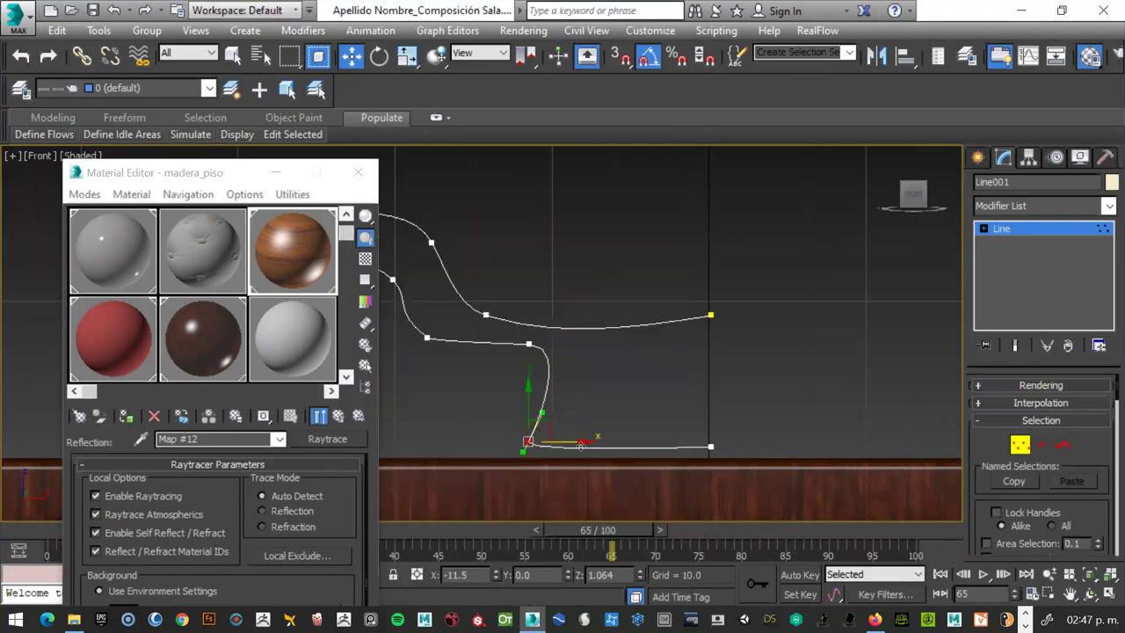
pyautogui.moveTo(521, 453); pyautogui.dragTo(572, 441)
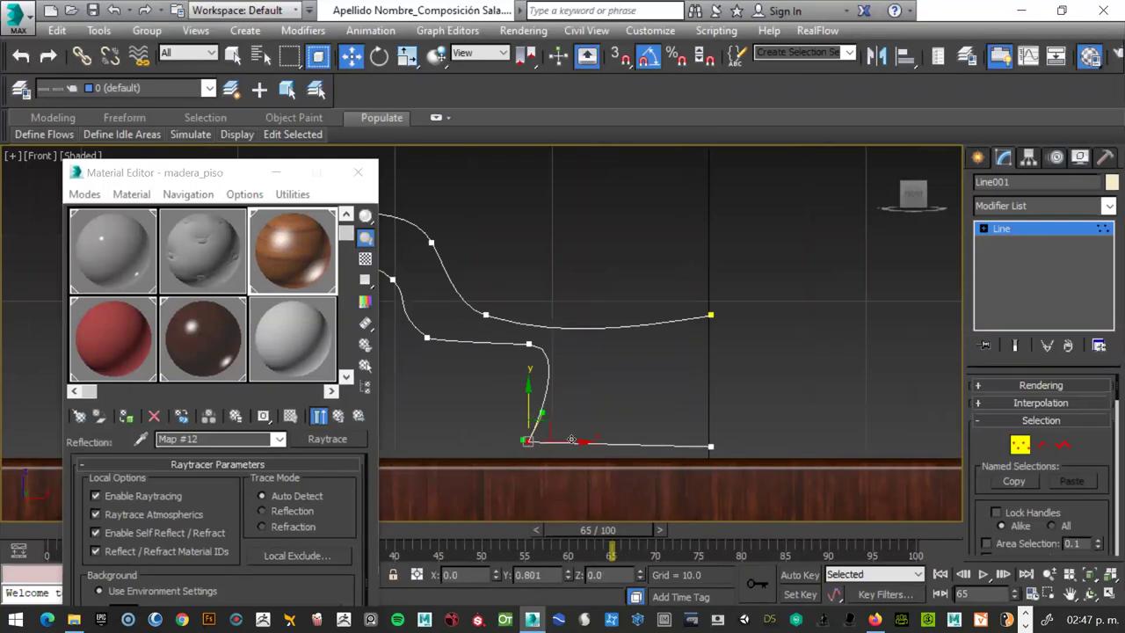
pyautogui.click(710, 446)
pyautogui.moveTo(710, 447); pyautogui.dragTo(710, 445)
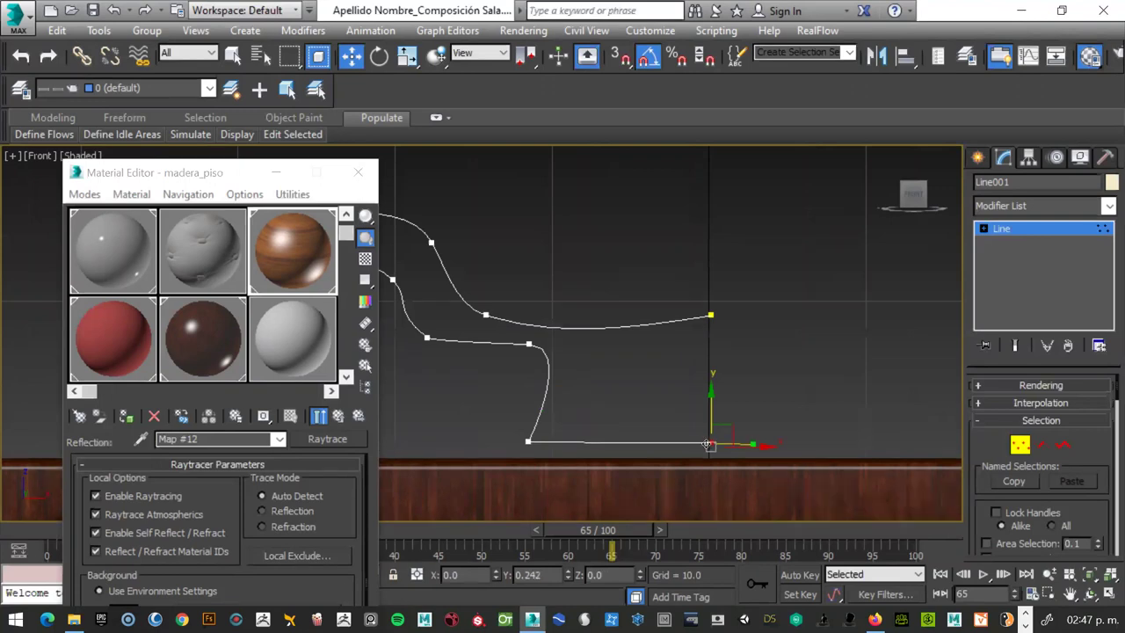
# Deselect the end vertex, zoom to frame the stem, and pick the bottom-left corner vertex.
pyautogui.click(786, 434)
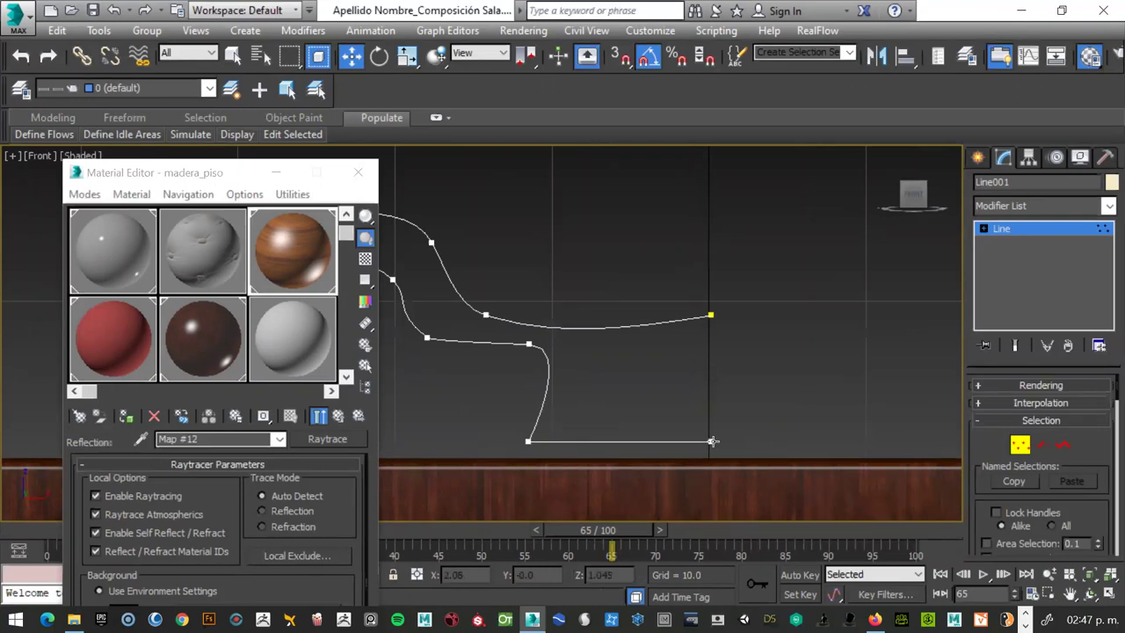
pyautogui.scroll(2, 752, 441)
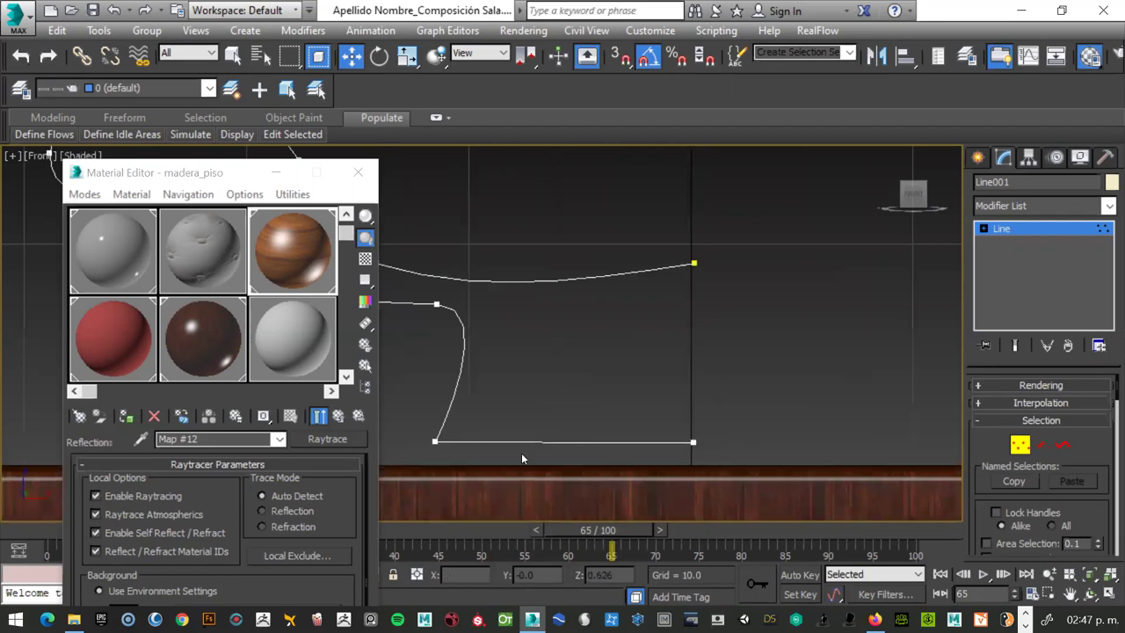
pyautogui.scroll(-2, 541, 462)
pyautogui.scroll(-1, 553, 454)
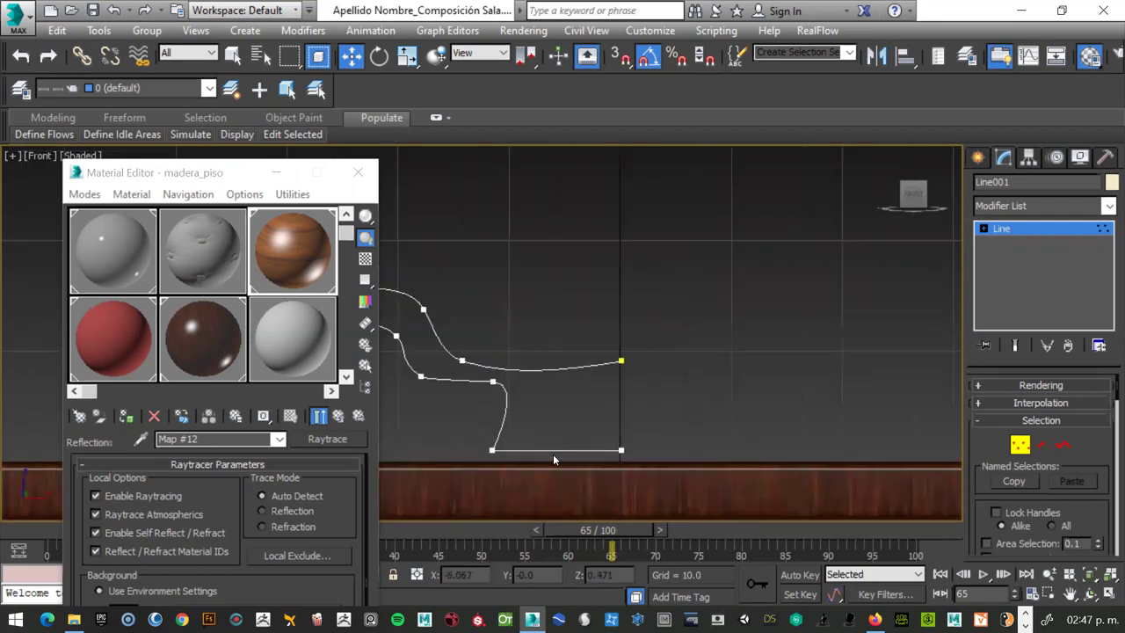
pyautogui.scroll(-1, 563, 465)
pyautogui.scroll(2, 562, 466)
pyautogui.scroll(2, 561, 463)
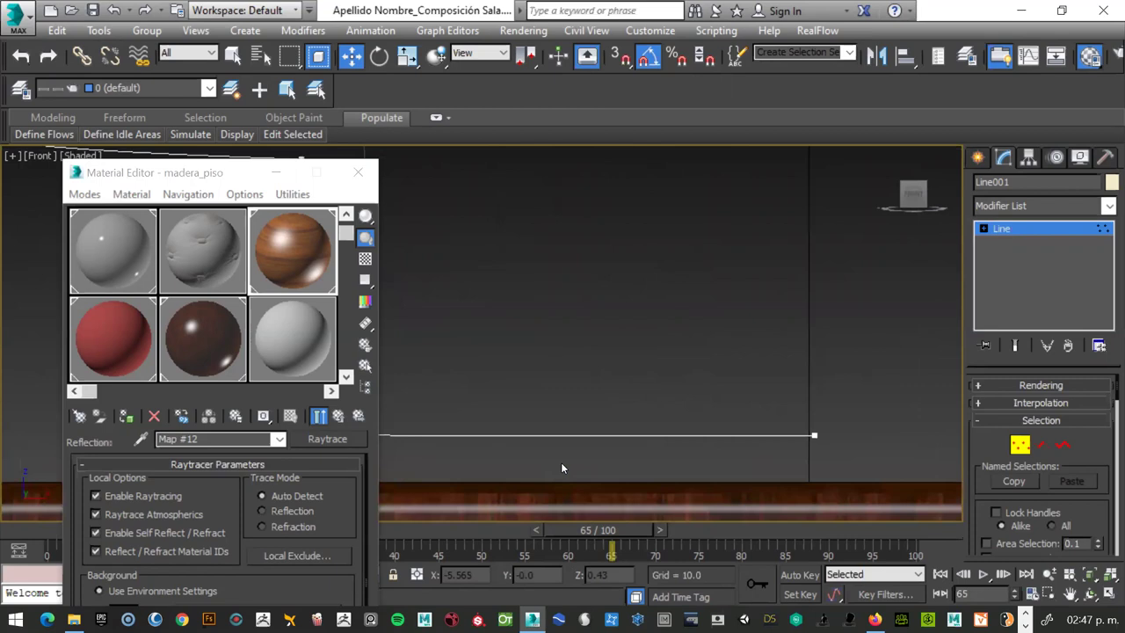
pyautogui.scroll(-1, 561, 462)
pyautogui.scroll(-1, 552, 458)
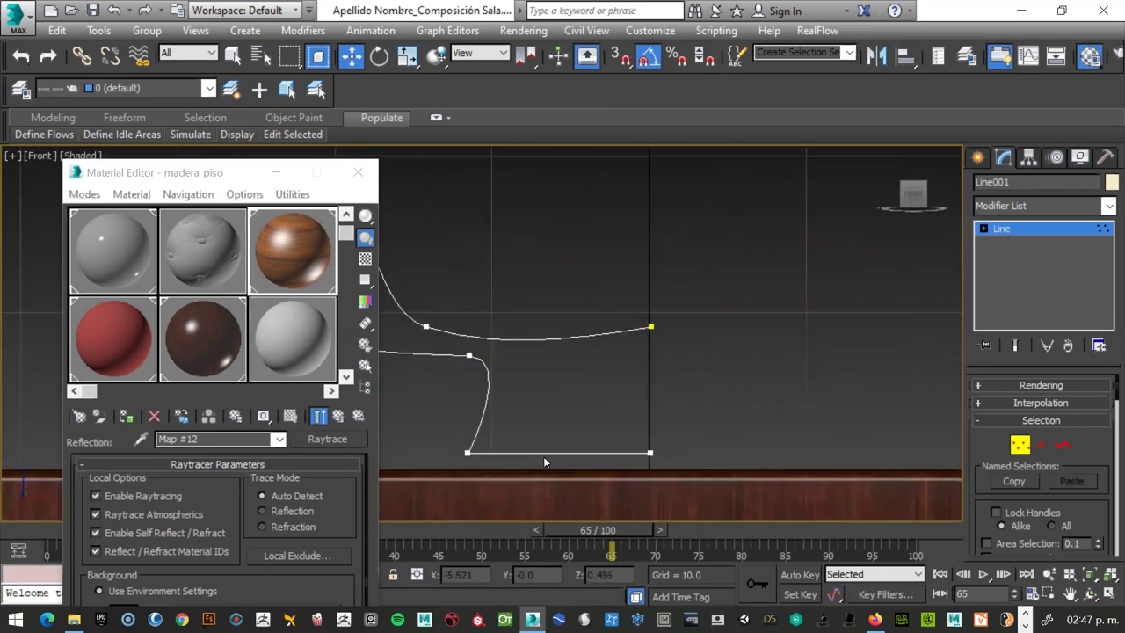
pyautogui.click(467, 453)
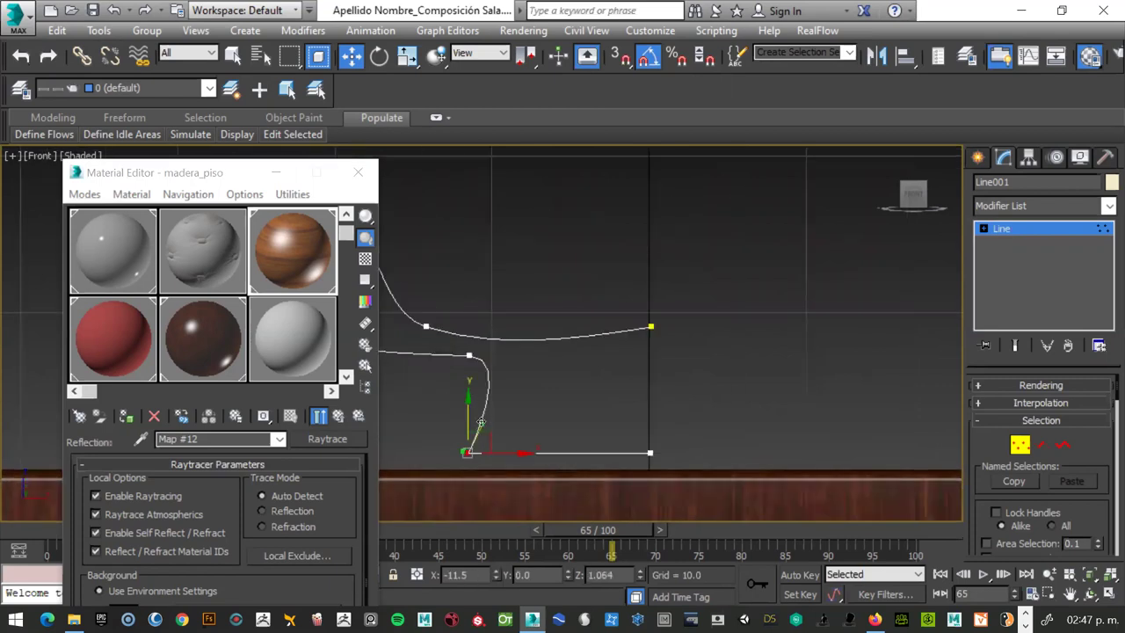
# Lower the mid-stem vertex and spread its tangents horizontally to smooth the stem.
pyautogui.click(469, 355)
pyautogui.moveTo(473, 327); pyautogui.dragTo(475, 347)
pyautogui.moveTo(494, 393); pyautogui.dragTo(489, 430)
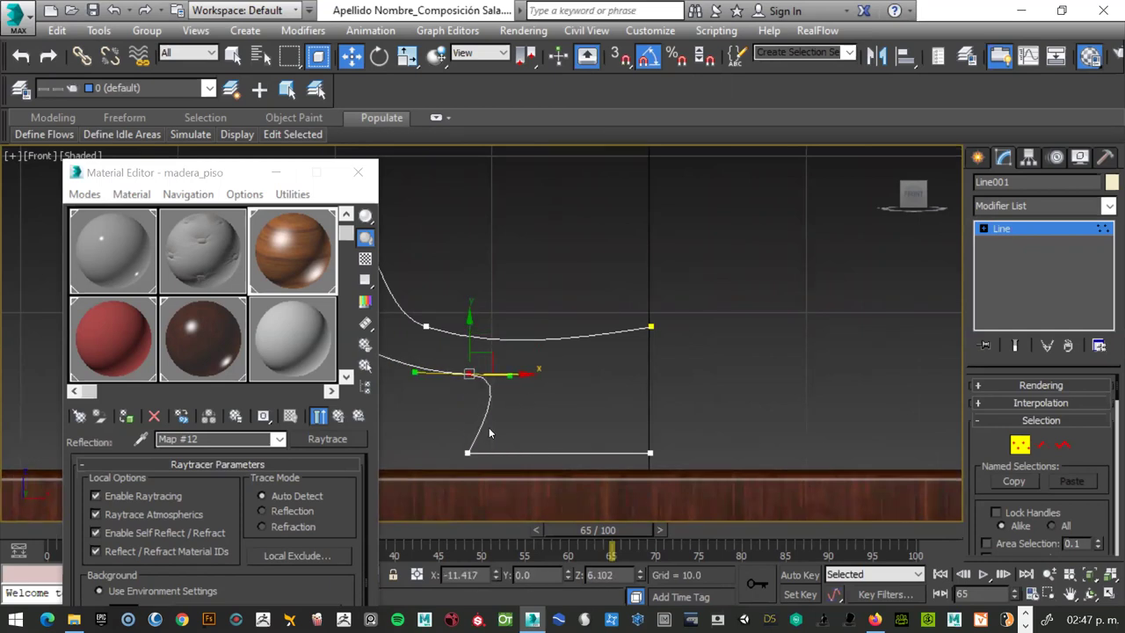
pyautogui.rightClick(489, 431)
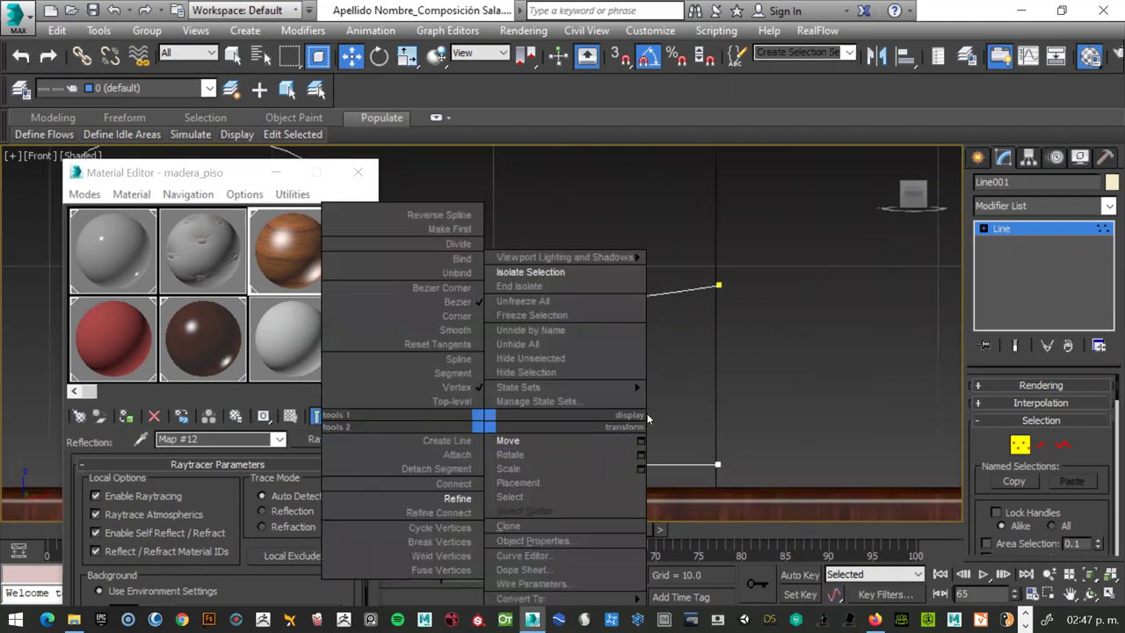
pyautogui.scroll(2, 489, 431)
pyautogui.scroll(1, 461, 462)
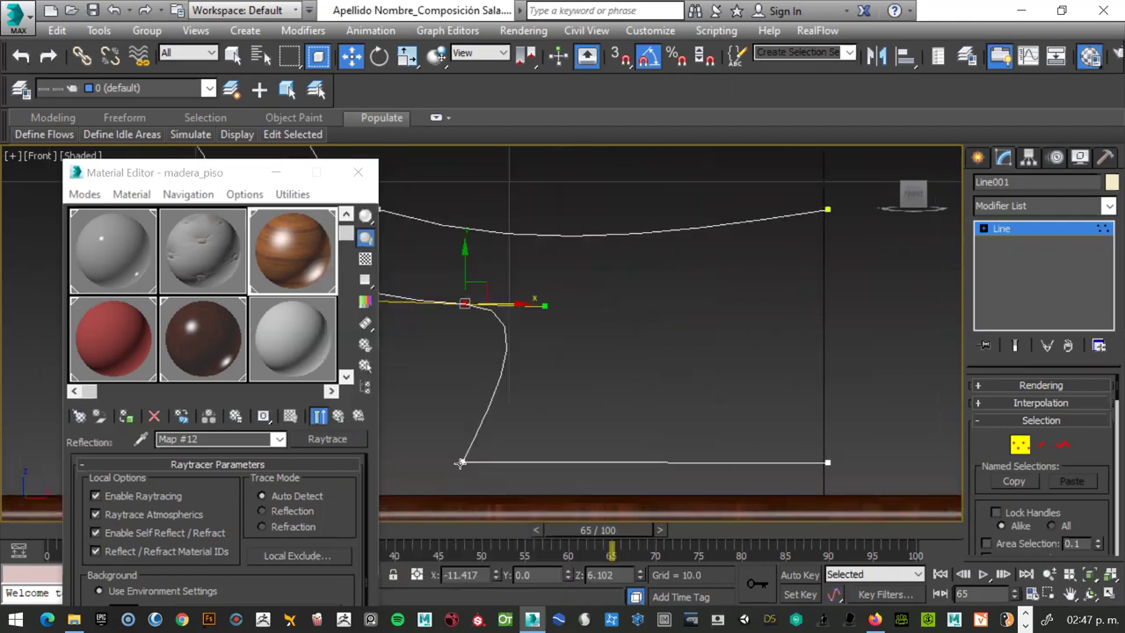
pyautogui.scroll(1, 461, 462)
pyautogui.scroll(1, 460, 462)
pyautogui.click(463, 461)
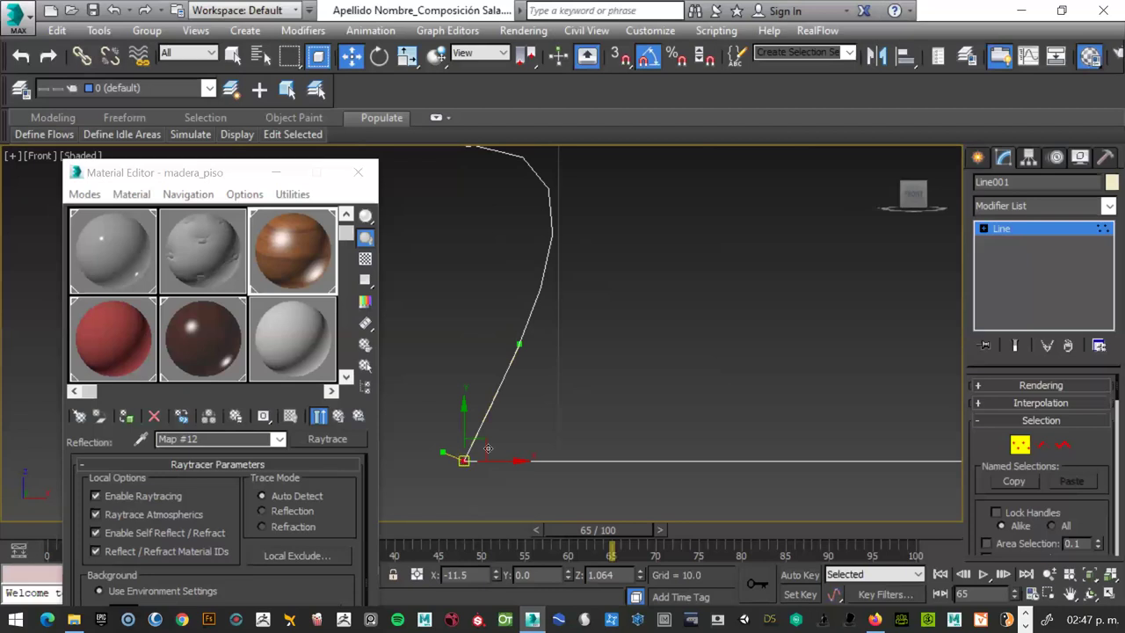
# Nudge the base corner vertex right and Refine a new vertex into the stem just above it.
pyautogui.moveTo(477, 459); pyautogui.dragTo(502, 459)
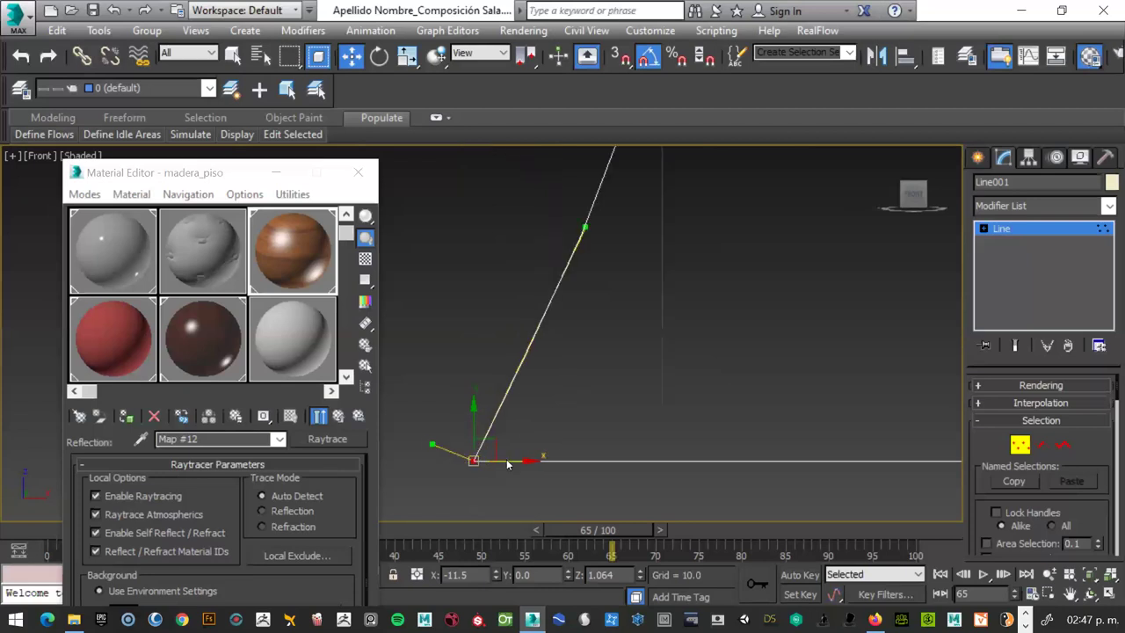
pyautogui.rightClick(501, 459)
pyautogui.click(477, 498)
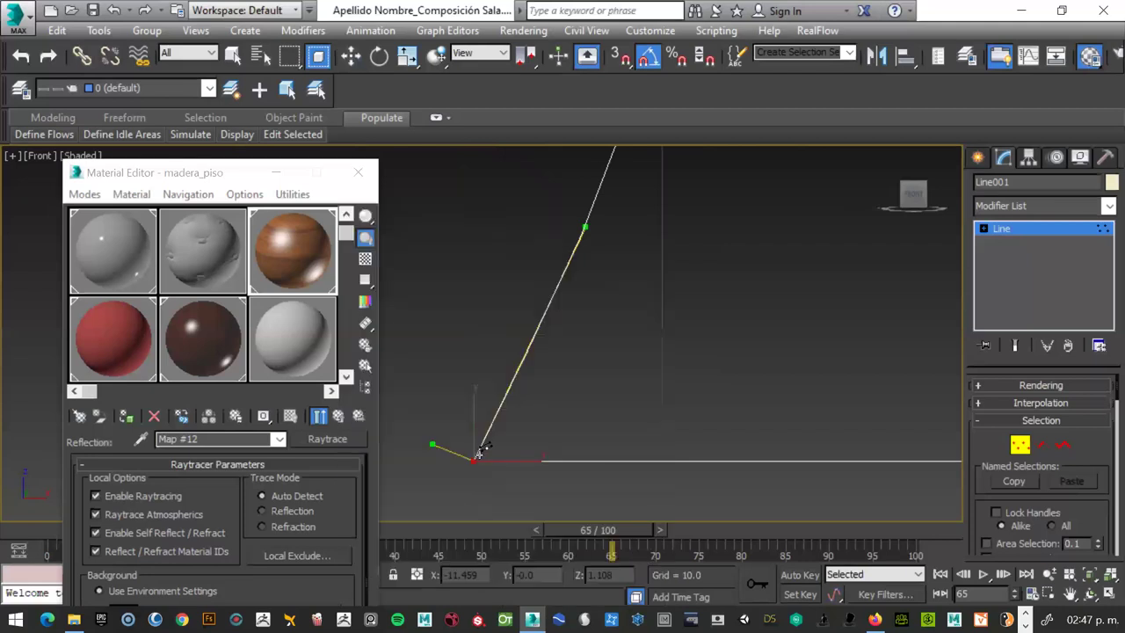
pyautogui.press('w')
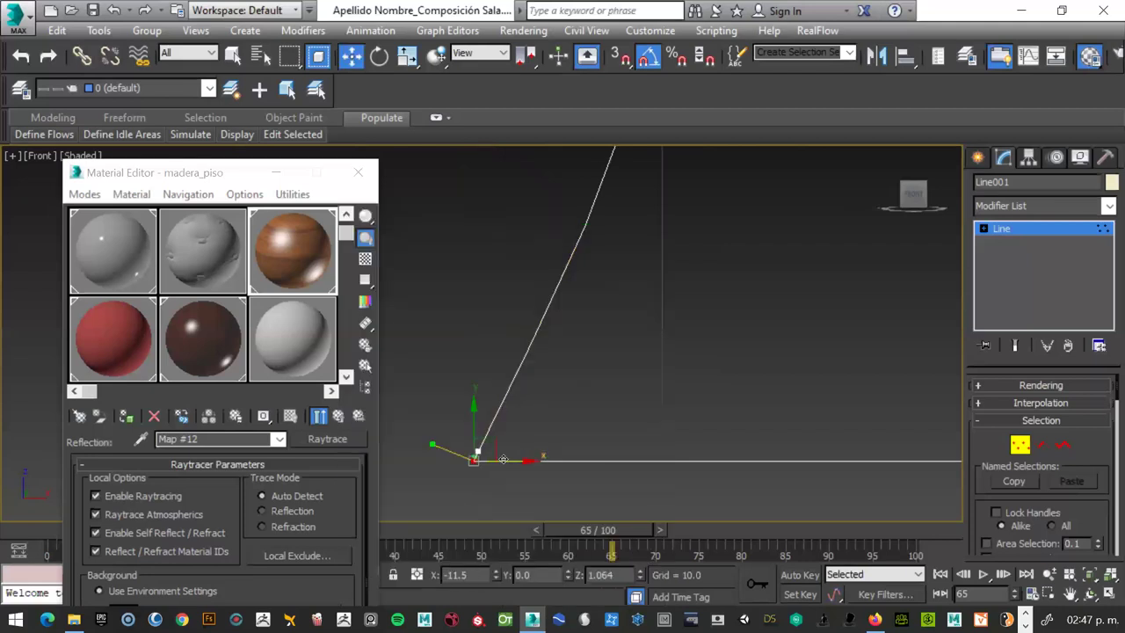
pyautogui.moveTo(477, 451); pyautogui.dragTo(475, 444)
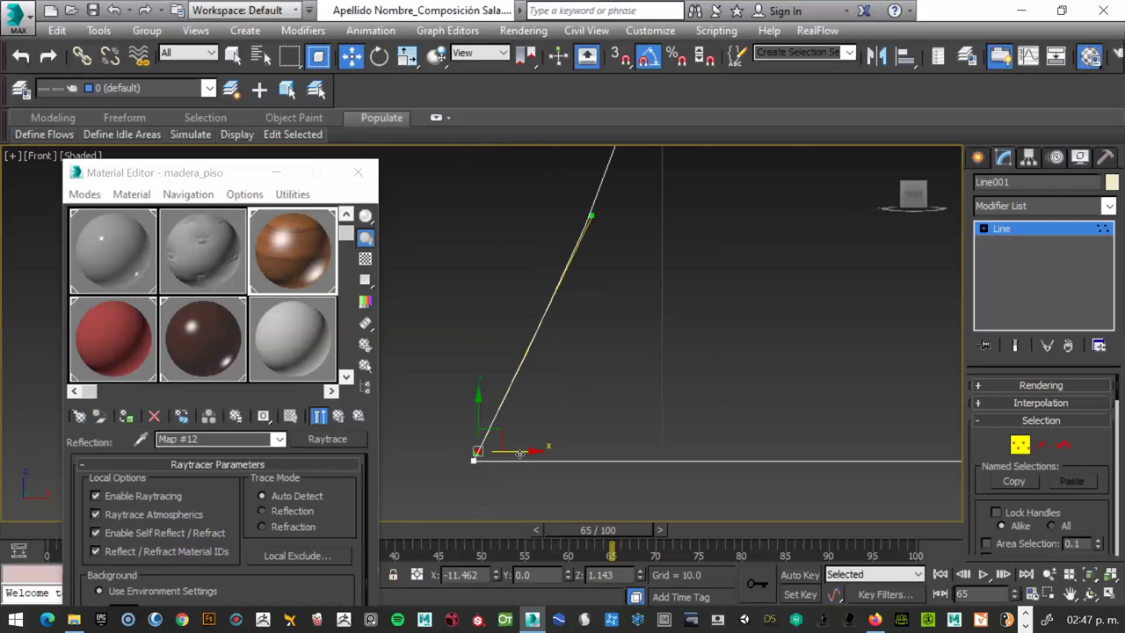
pyautogui.hotkey('ctrl', 'z')
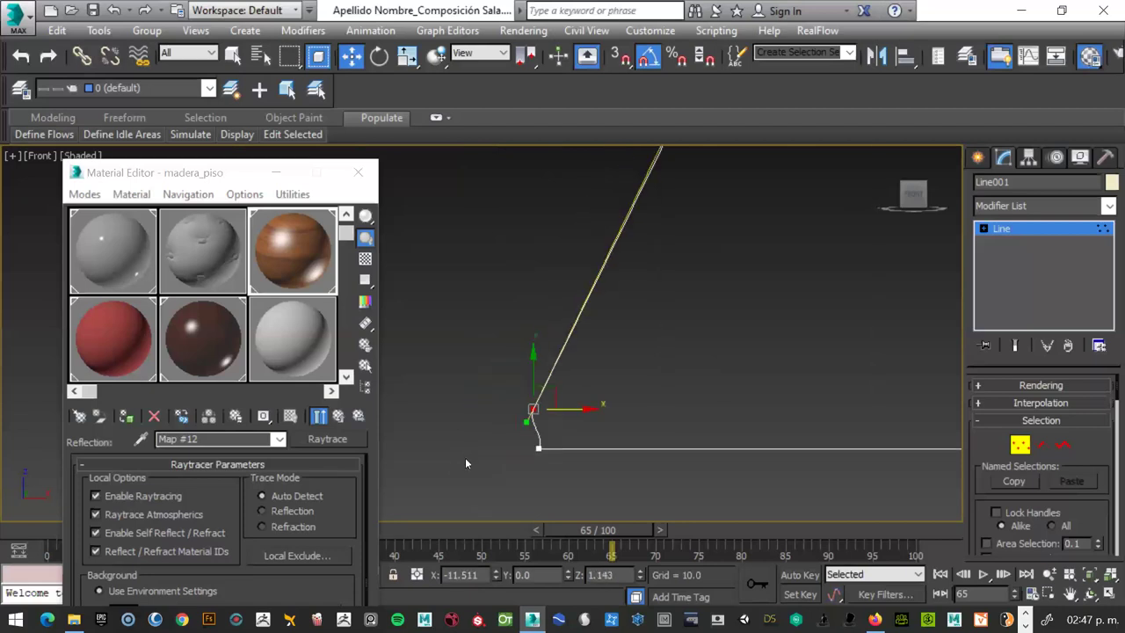
pyautogui.hotkey('ctrl', 'z')
# Raise the added vertex and adjust the corner handles into a tight rounded bend.
pyautogui.moveTo(534, 450); pyautogui.dragTo(523, 436)
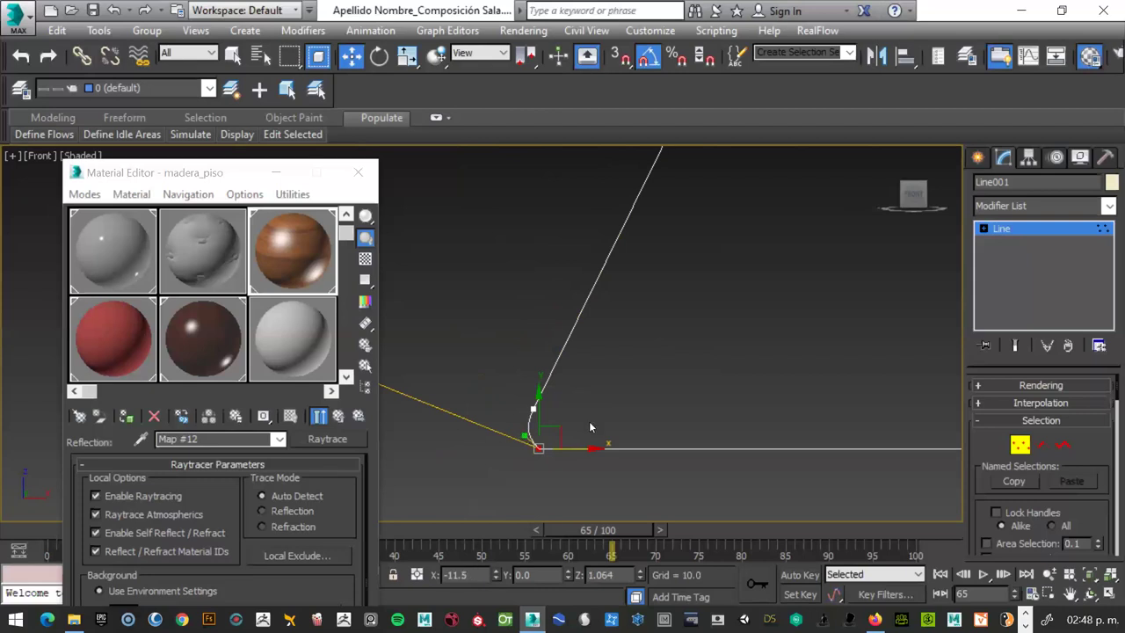
pyautogui.moveTo(526, 411)
pyautogui.mouseDown()
pyautogui.moveTo(518, 387)
pyautogui.moveTo(526, 400)
pyautogui.mouseUp()
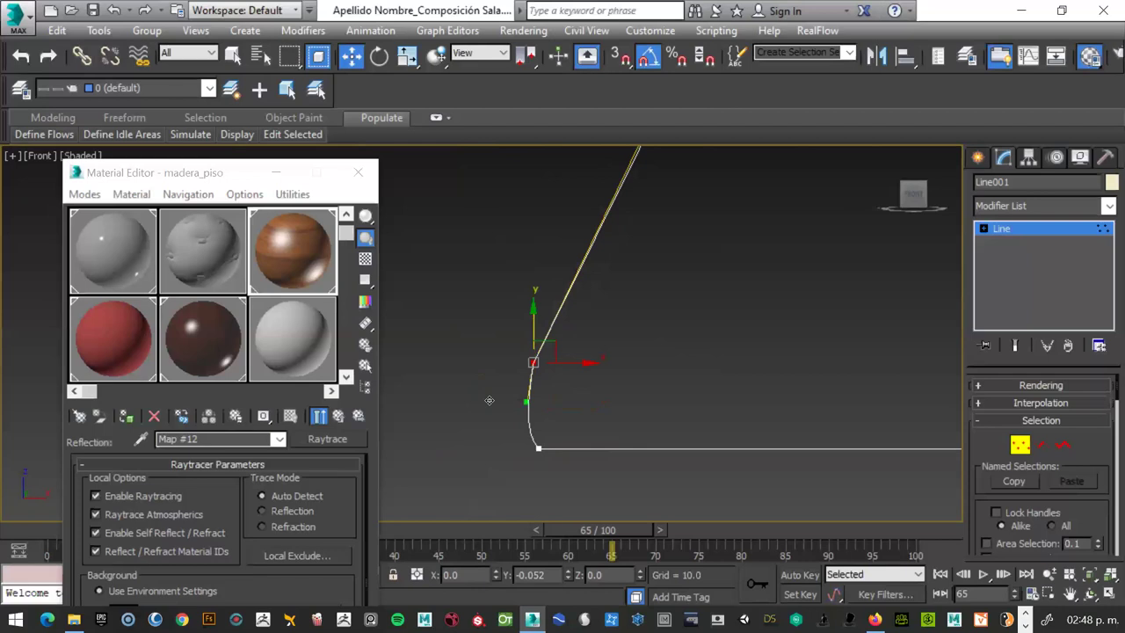
pyautogui.moveTo(538, 358); pyautogui.dragTo(527, 392)
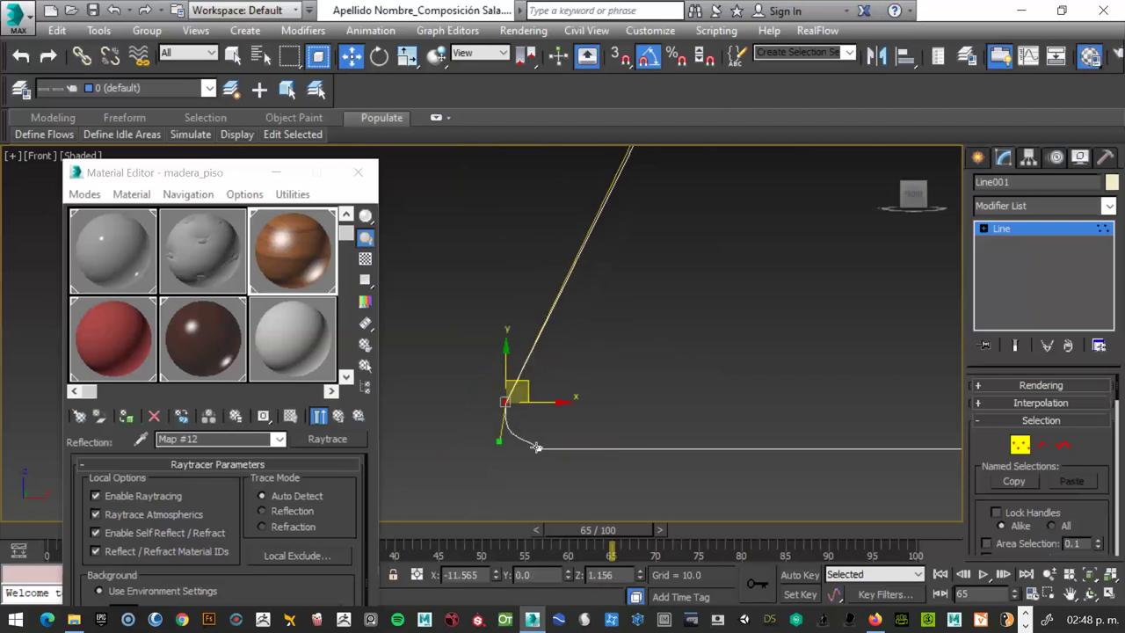
pyautogui.click(533, 445)
pyautogui.moveTo(526, 433); pyautogui.dragTo(519, 449)
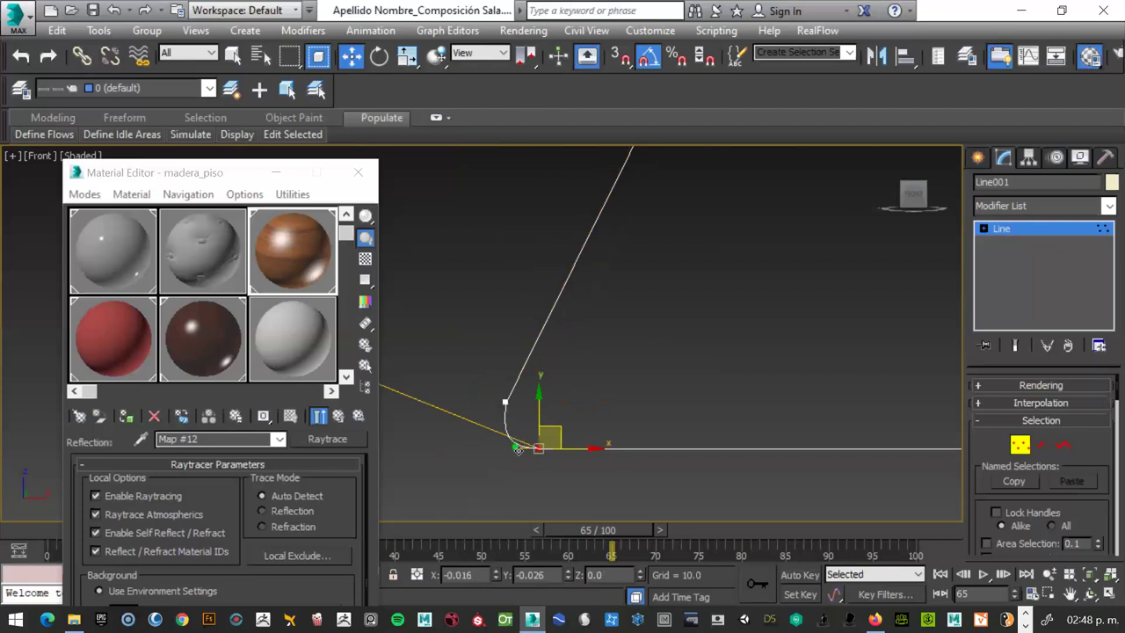
# Zoom out and turn on 3D snapping with S.
pyautogui.scroll(-3, 620, 411)
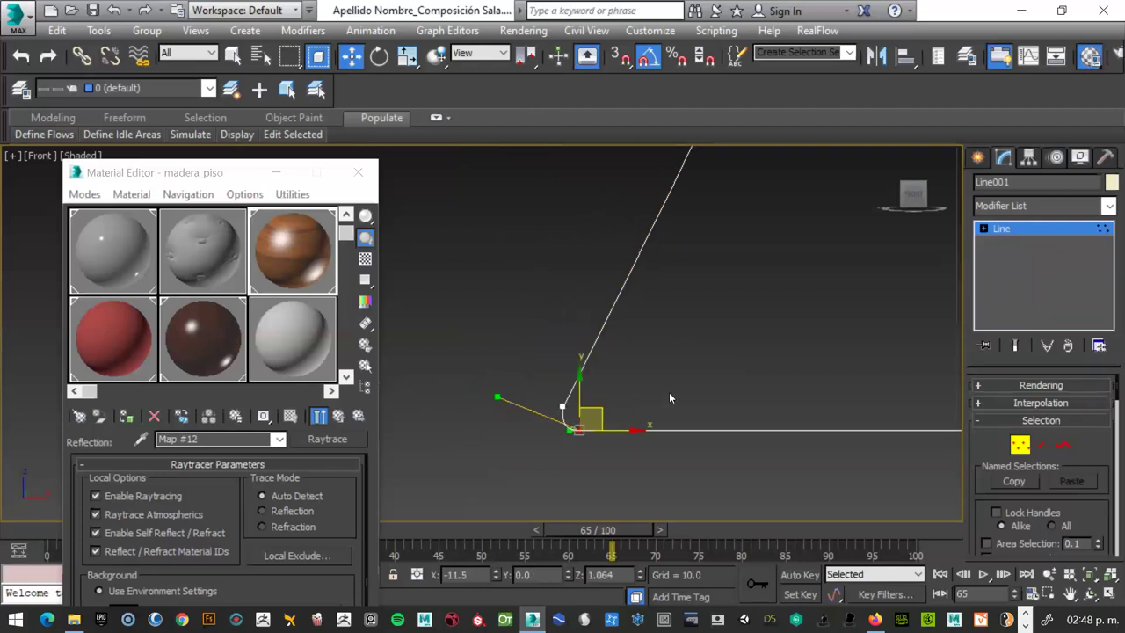
pyautogui.scroll(-2, 718, 365)
pyautogui.scroll(-2, 721, 335)
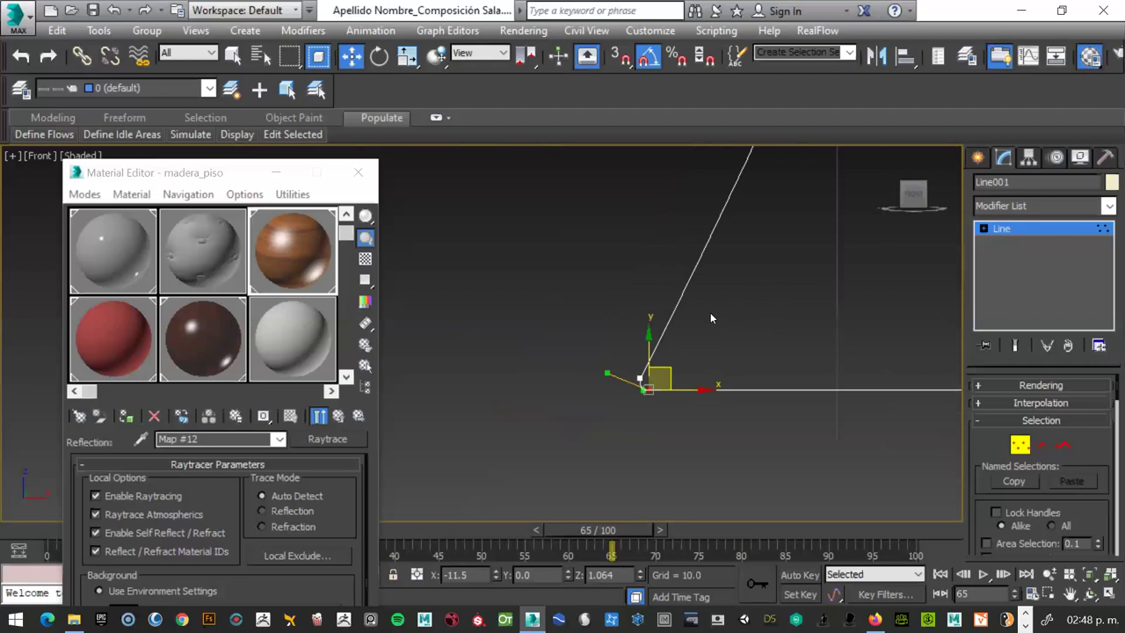
pyautogui.press('s')
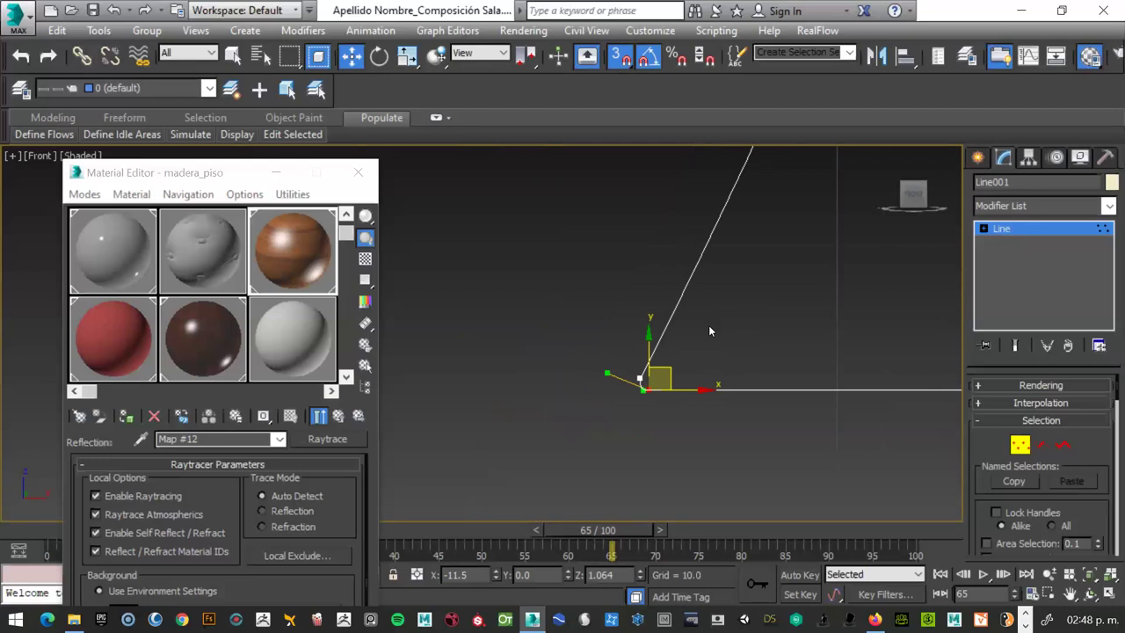
# Pan and zoom out the Front view to show the floor, then open Grid and Snap Settings.
pyautogui.moveTo(867, 386); pyautogui.dragTo(700, 331, button='middle')
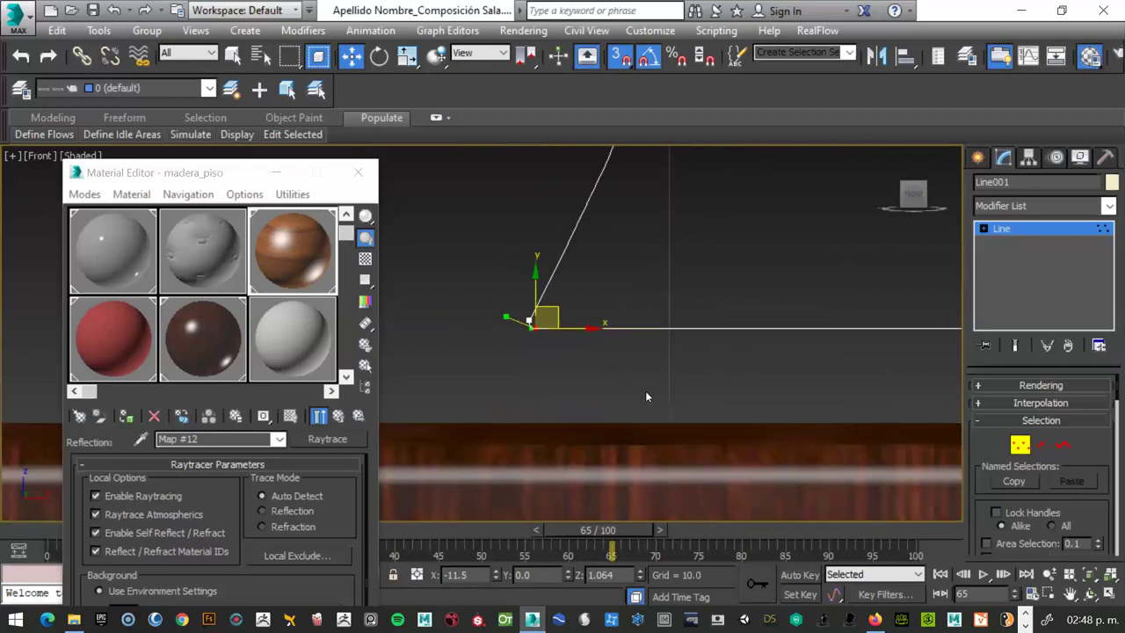
pyautogui.scroll(-3, 641, 392)
pyautogui.scroll(-3, 659, 369)
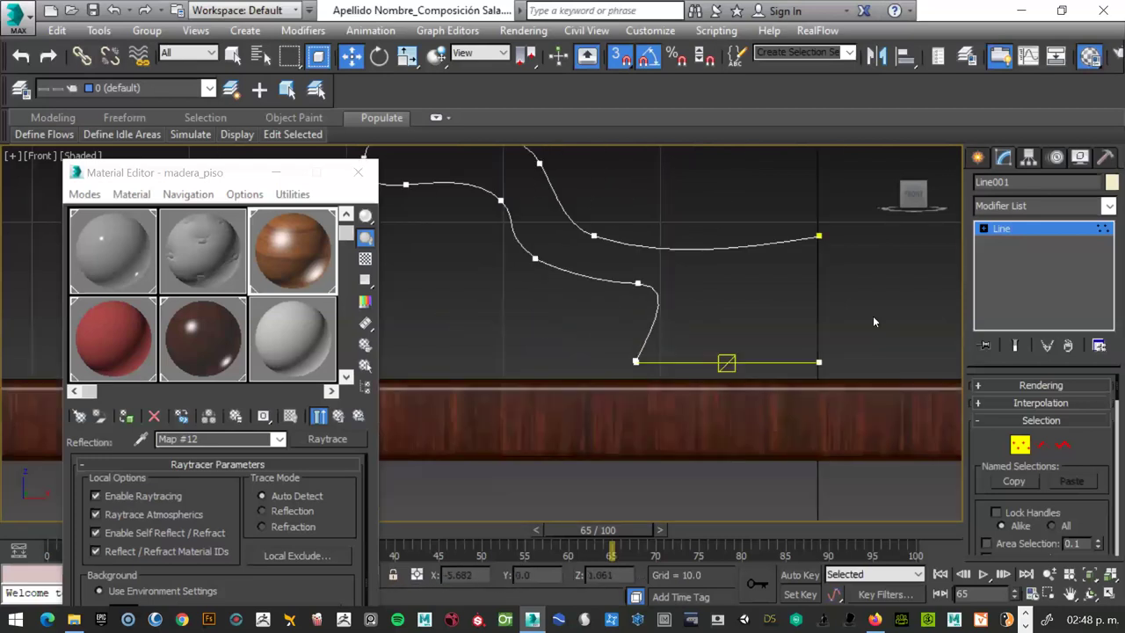
pyautogui.scroll(-3, 760, 295)
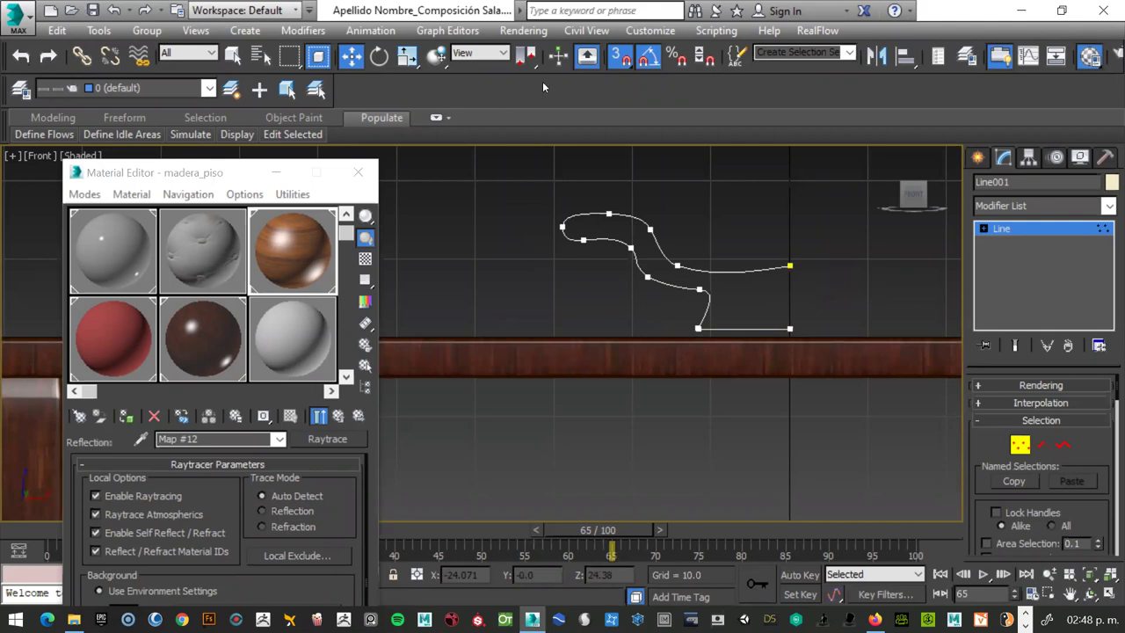
pyautogui.rightClick(619, 61)
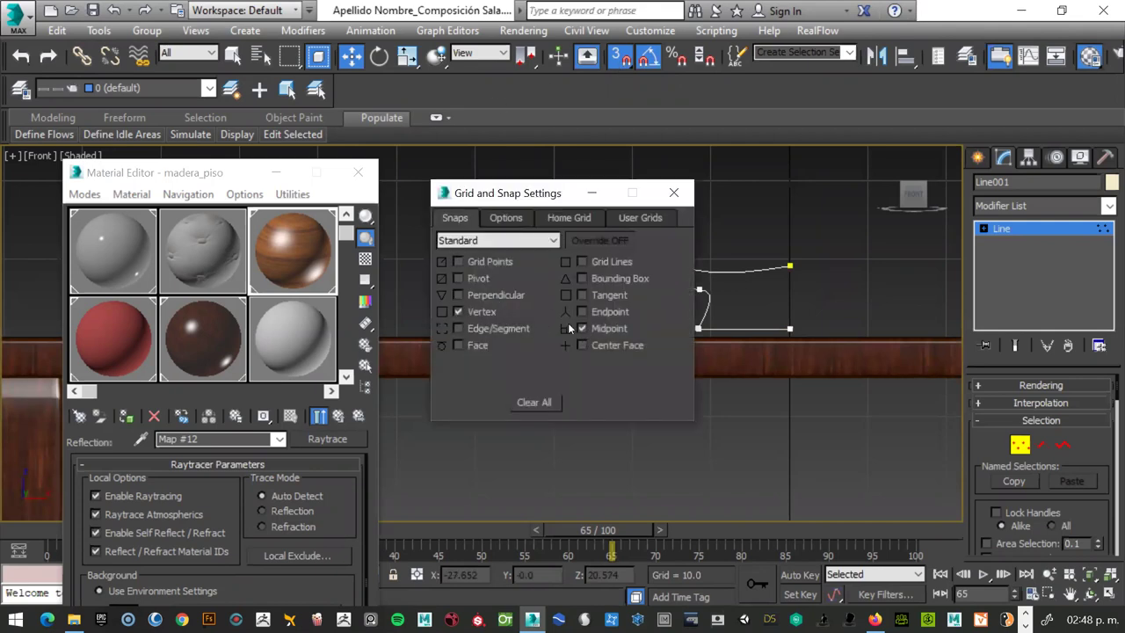
# Close Grid and Snap Settings with only Vertex and Midpoint snaps, and leave snapping off.
pyautogui.click(673, 192)
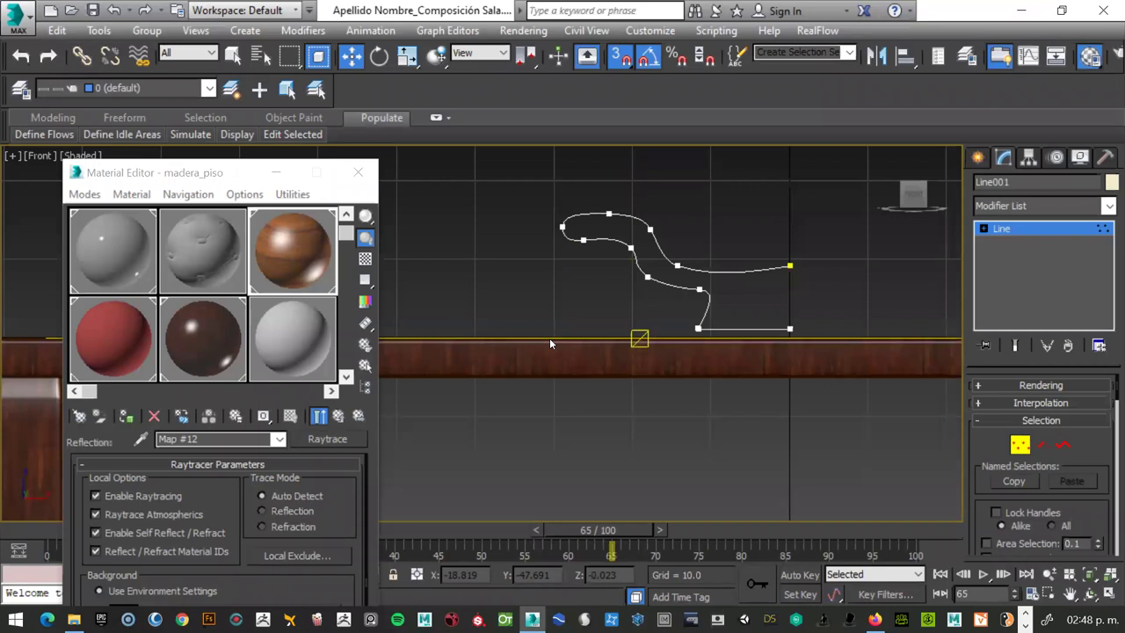
pyautogui.rightClick(618, 56)
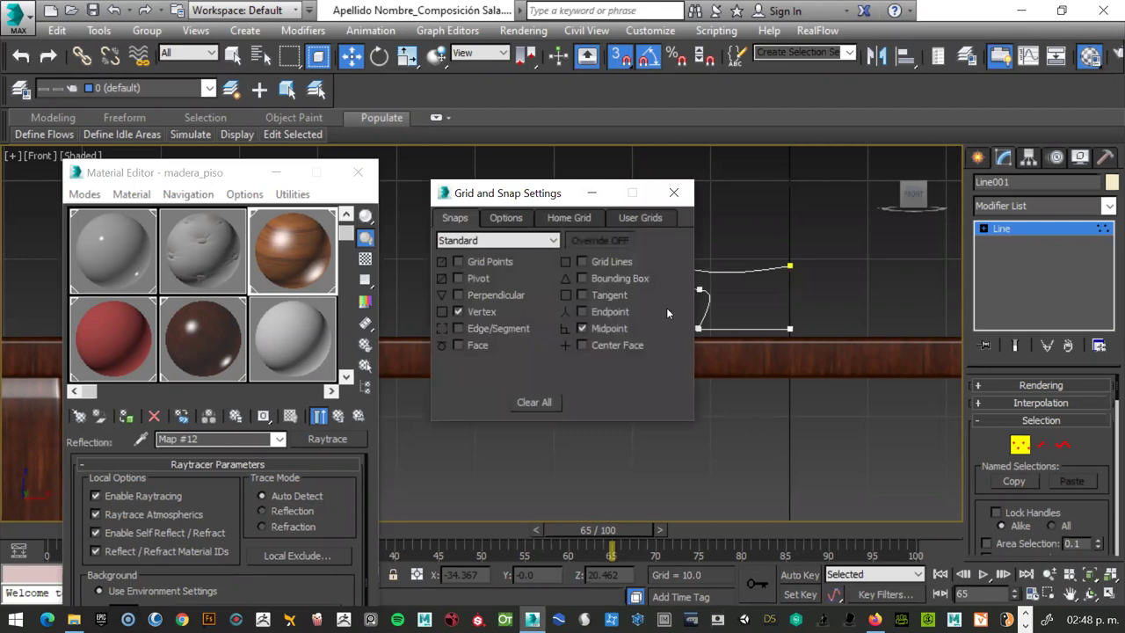
pyautogui.click(674, 192)
pyautogui.click(621, 59)
pyautogui.click(618, 58)
pyautogui.click(618, 58)
pyautogui.click(618, 58)
# Lower the profile's open end vertex and add a refined vertex to smooth its final curve.
pyautogui.click(618, 58)
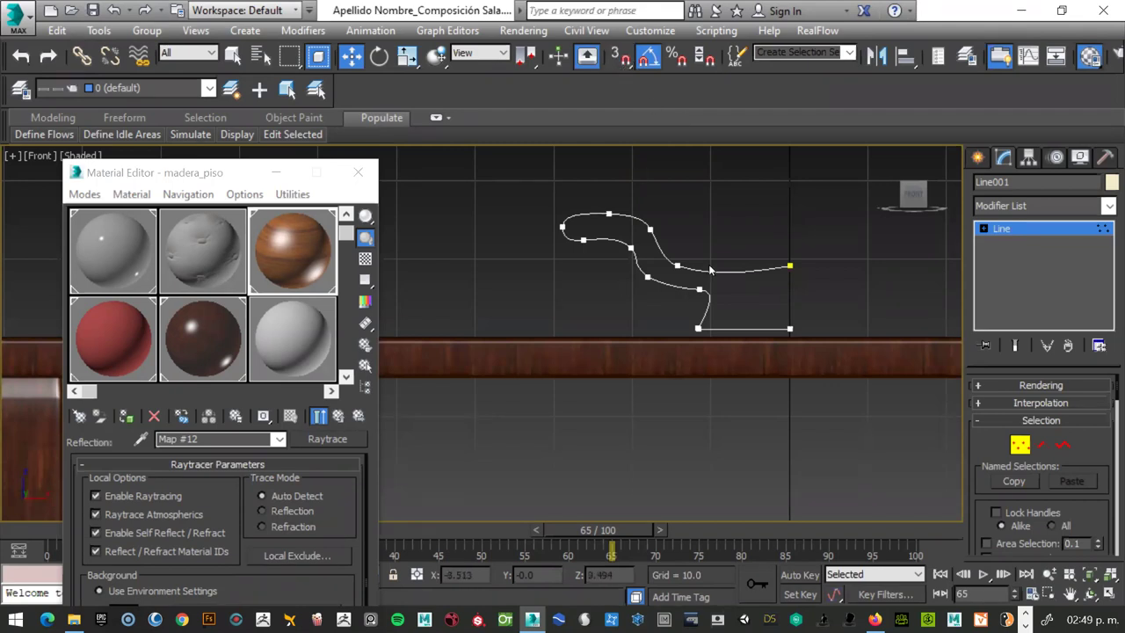
pyautogui.click(790, 265)
pyautogui.moveTo(794, 230); pyautogui.dragTo(794, 254)
pyautogui.click(677, 262)
pyautogui.moveTo(714, 279); pyautogui.dragTo(722, 297)
pyautogui.click(879, 299)
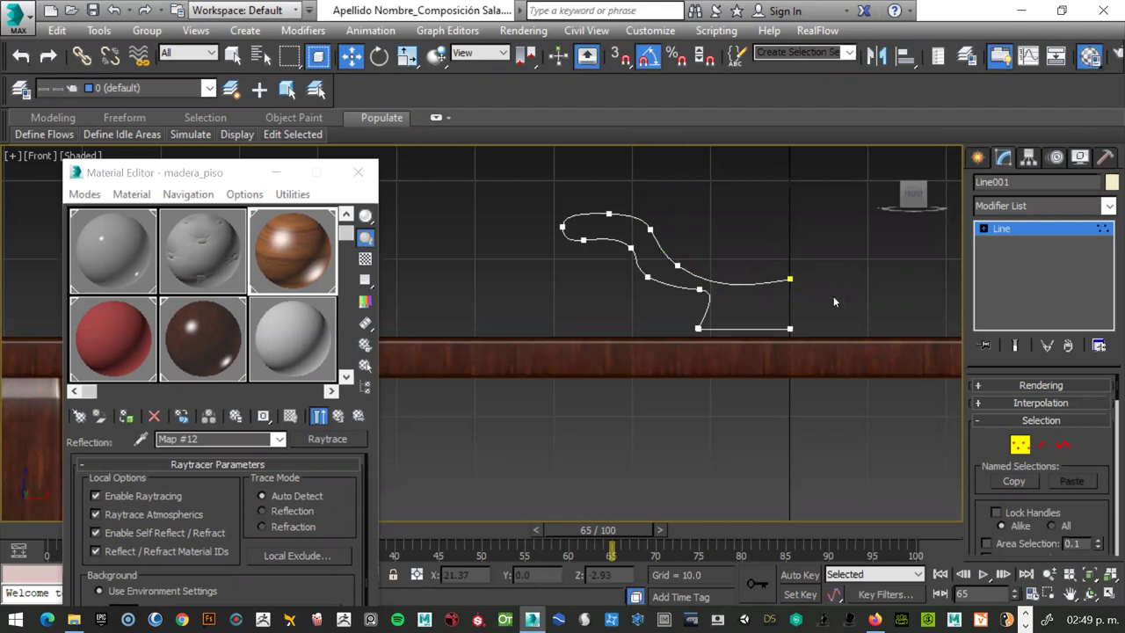
pyautogui.click(790, 279)
pyautogui.moveTo(795, 253); pyautogui.dragTo(796, 259)
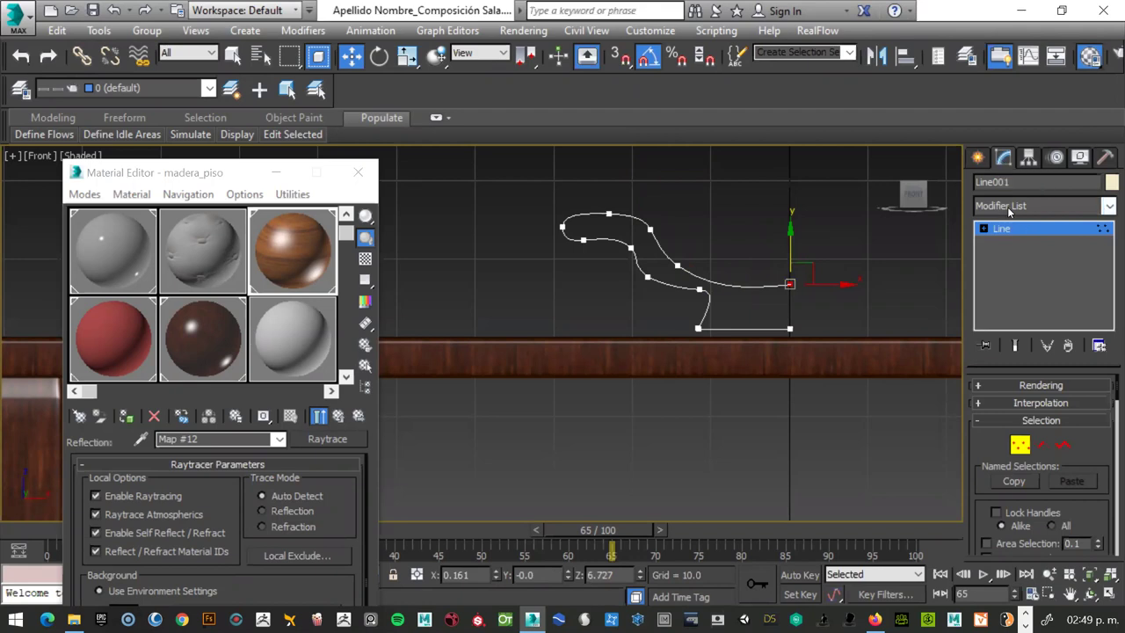
pyautogui.click(1108, 208)
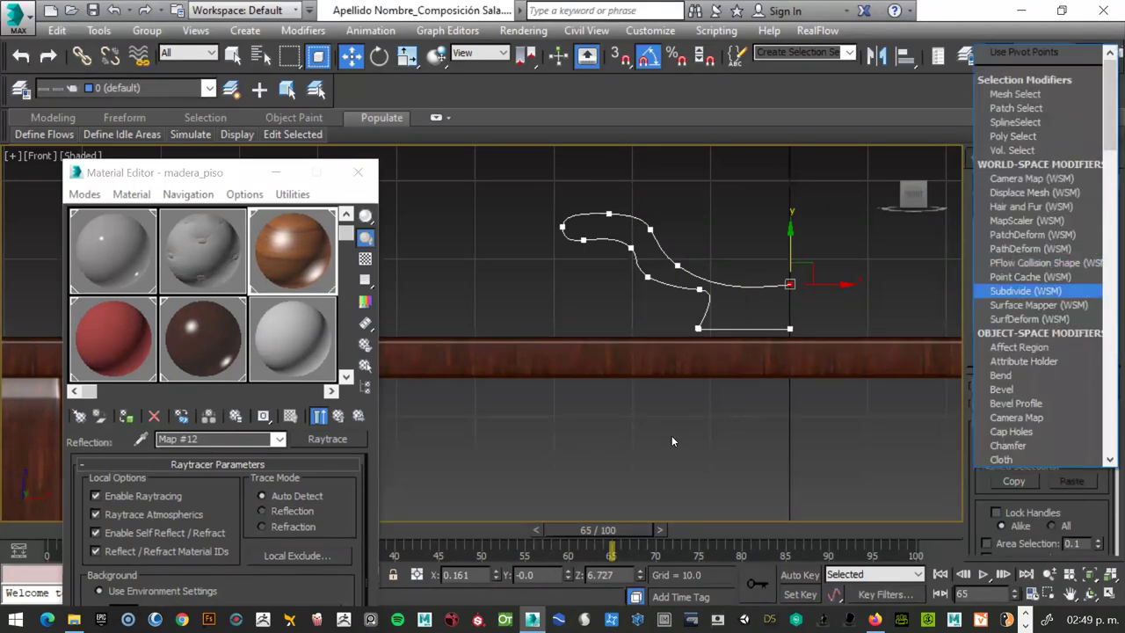
# Apply a Lathe modifier to Line001 and isolate the lathed bowl in the viewport.
pyautogui.press('l')
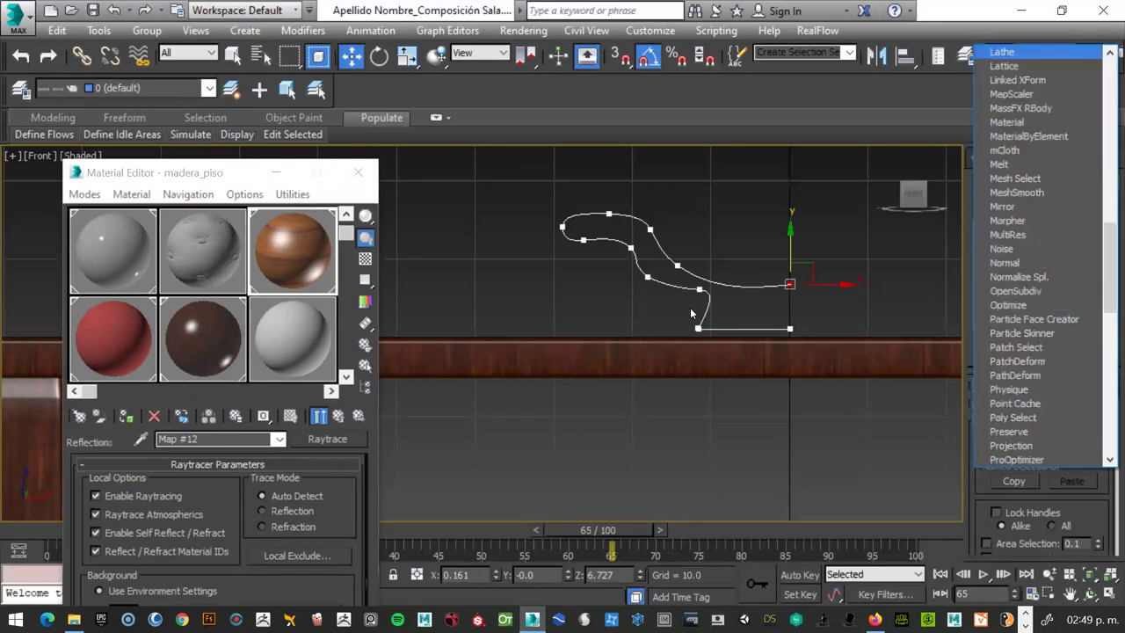
pyautogui.click(1001, 53)
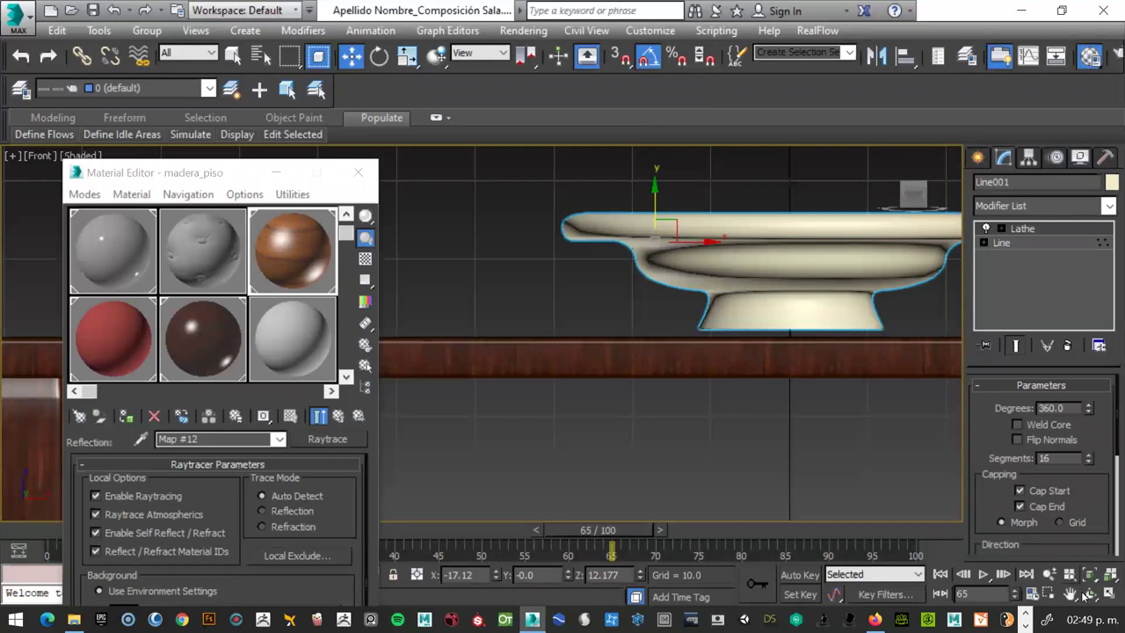
pyautogui.rightClick(749, 253)
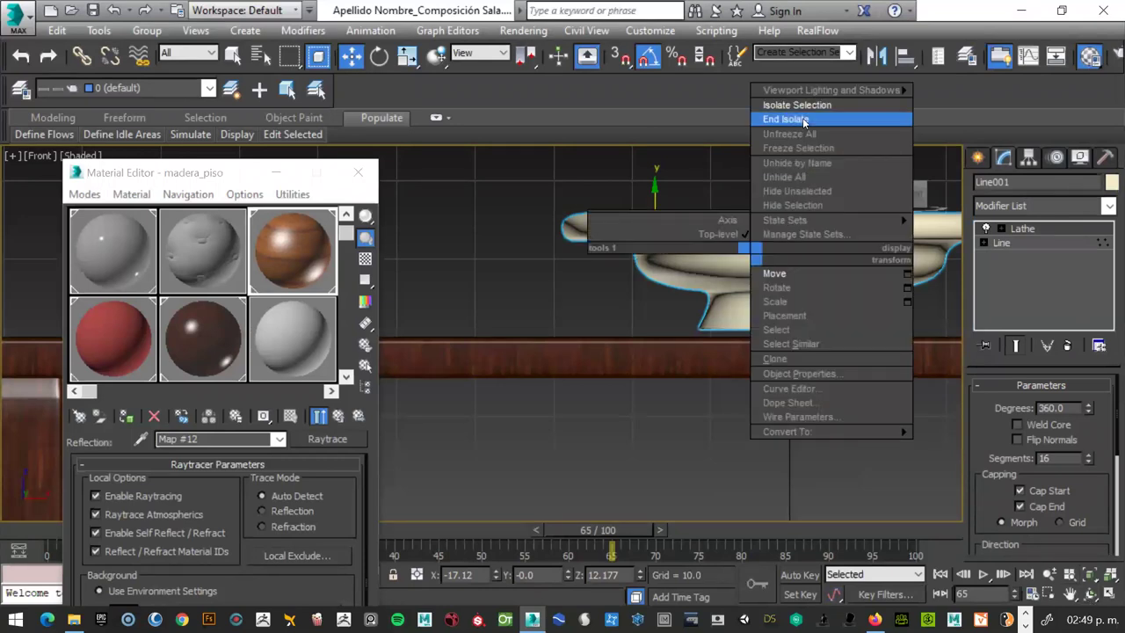
pyautogui.click(802, 107)
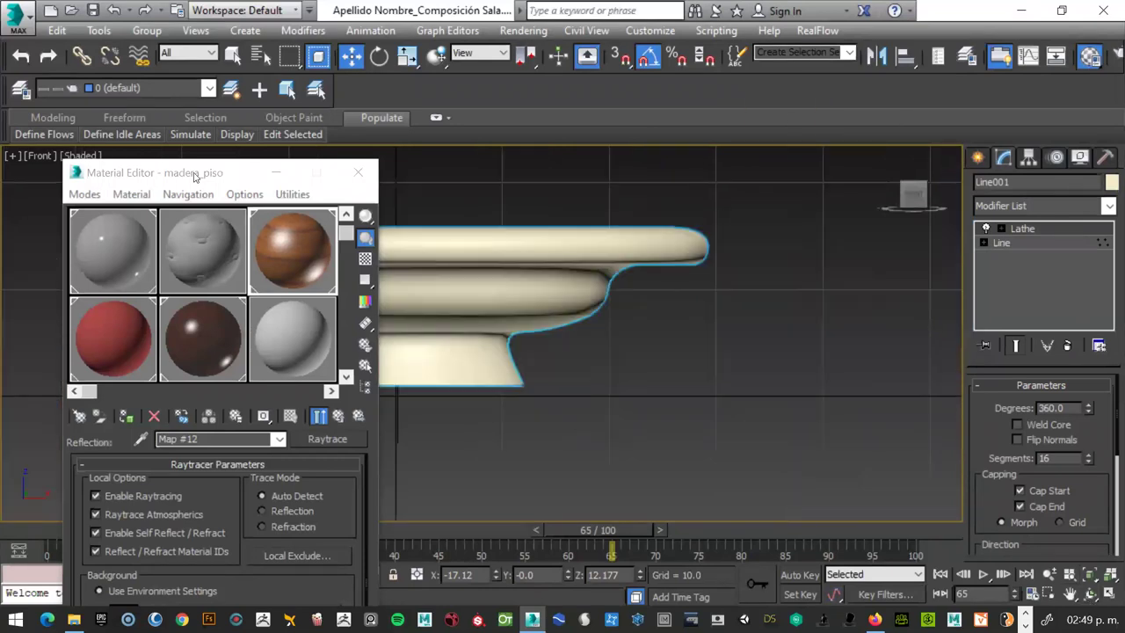
# Move the Material Editor below the bowl, turn on Edged Faces (F4), and orbit and zoom to frame it.
pyautogui.moveTo(194, 175); pyautogui.dragTo(876, 310)
pyautogui.moveTo(914, 196); pyautogui.dragTo(906, 211)
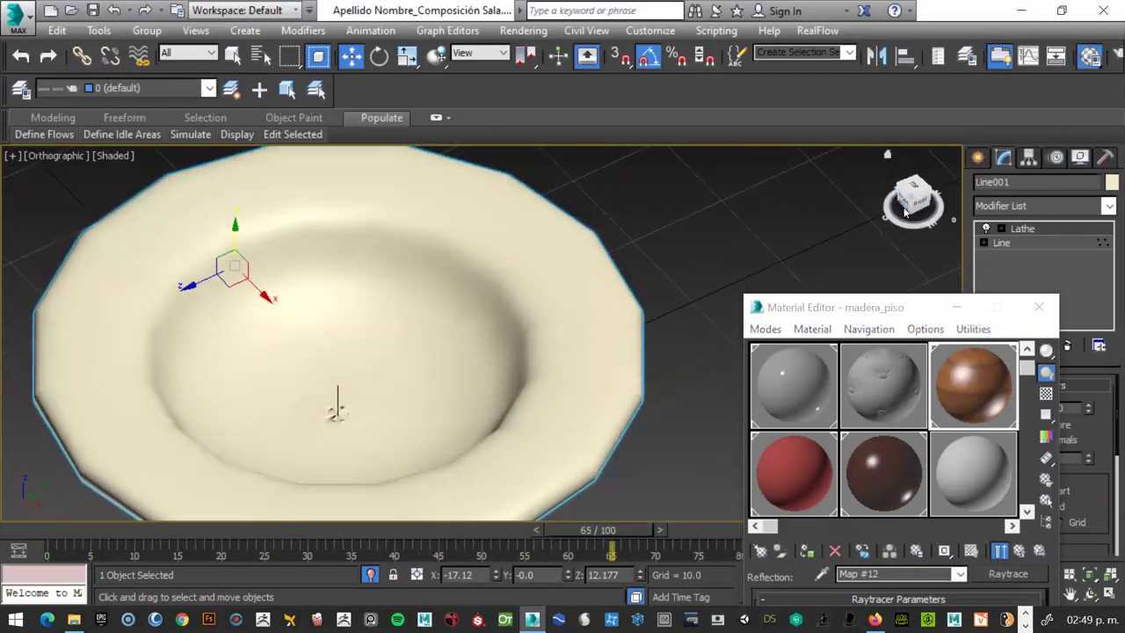
pyautogui.press('F4')
pyautogui.moveTo(906, 211); pyautogui.dragTo(918, 200)
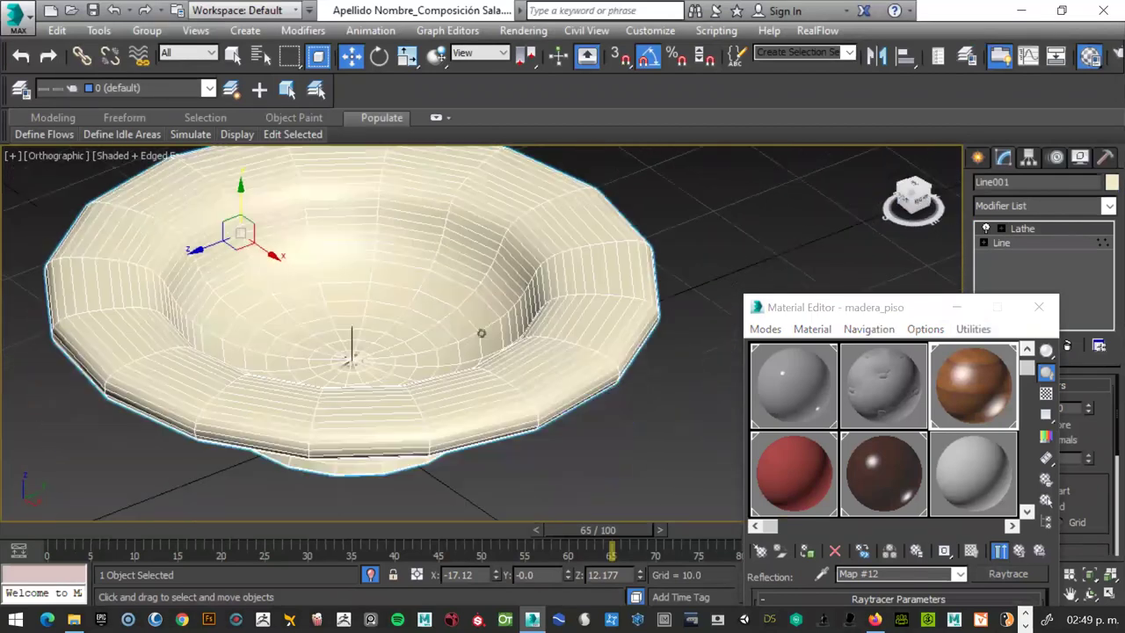
pyautogui.scroll(2, 481, 332)
pyautogui.keyDown('alt'); pyautogui.moveTo(481, 332); pyautogui.dragTo(481, 333, button='middle'); pyautogui.keyUp('alt')
pyautogui.scroll(-2, 481, 332)
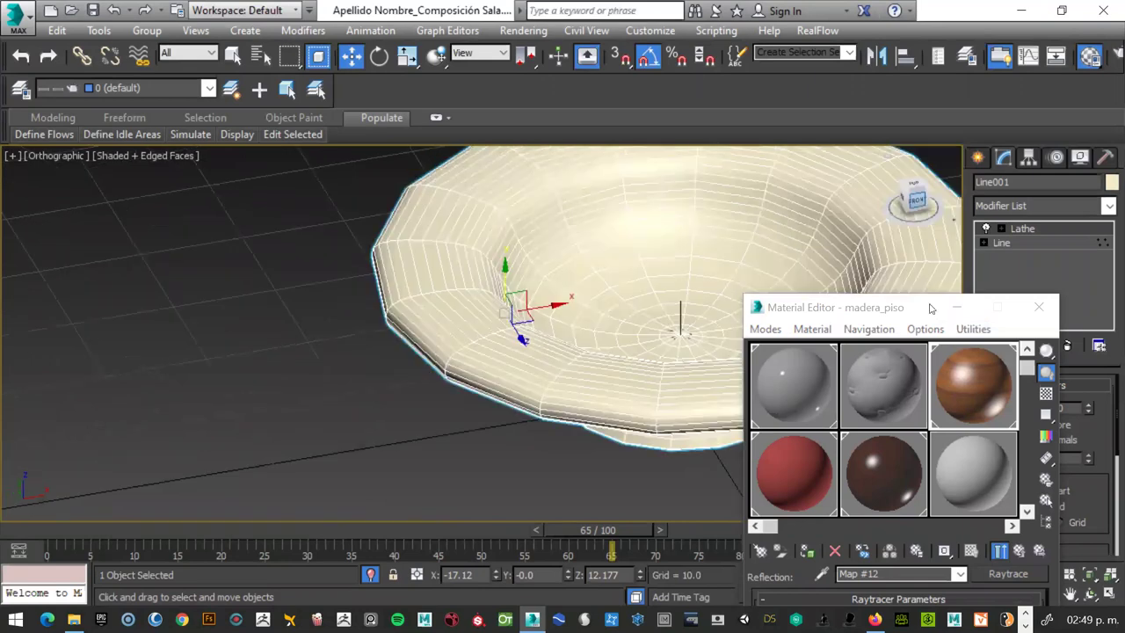
pyautogui.moveTo(921, 308); pyautogui.dragTo(461, 366)
pyautogui.scroll(-2, 778, 277)
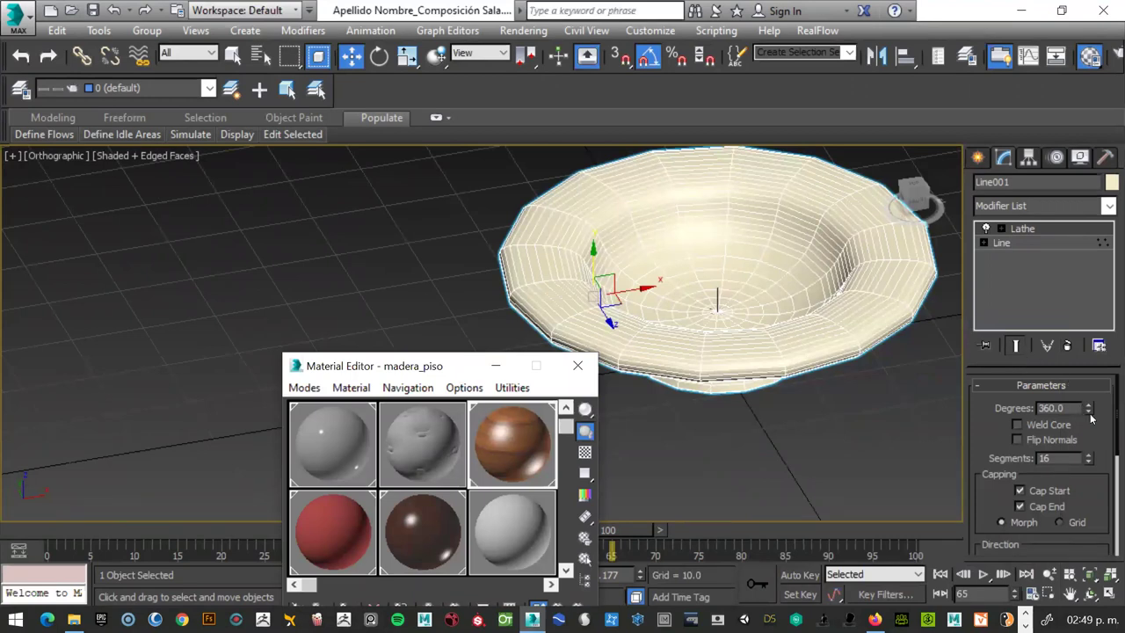
pyautogui.moveTo(1089, 412)
pyautogui.mouseDown()
pyautogui.moveTo(1063, 30)
pyautogui.moveTo(1015, 572)
pyautogui.mouseUp()
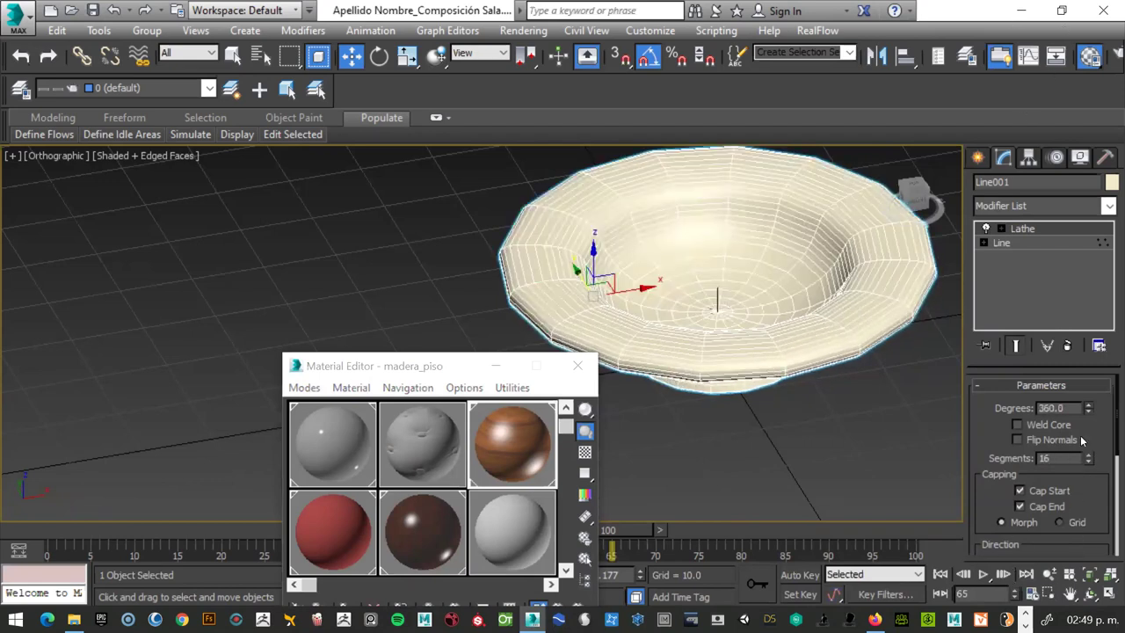
# Reduce the Lathe sweep to 297.5 degrees and orbit and zoom to inspect the open wedge.
pyautogui.moveTo(1088, 410)
pyautogui.mouseDown()
pyautogui.moveTo(1088, 515)
pyautogui.moveTo(1110, 439)
pyautogui.mouseUp()
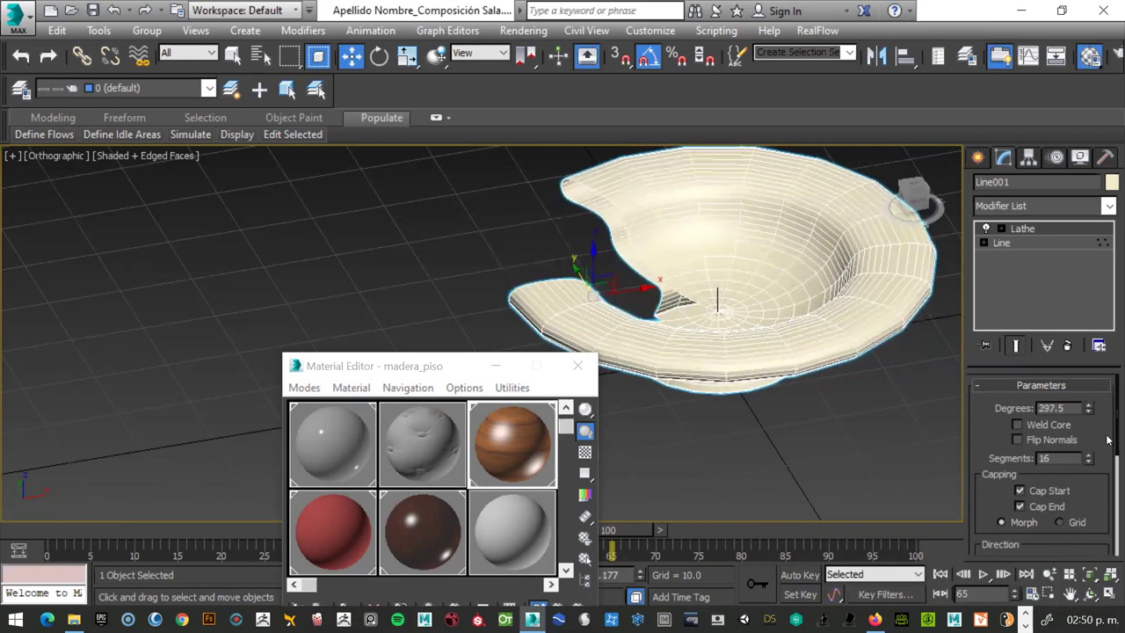
pyautogui.click(1088, 595)
pyautogui.moveTo(685, 355); pyautogui.dragTo(758, 340)
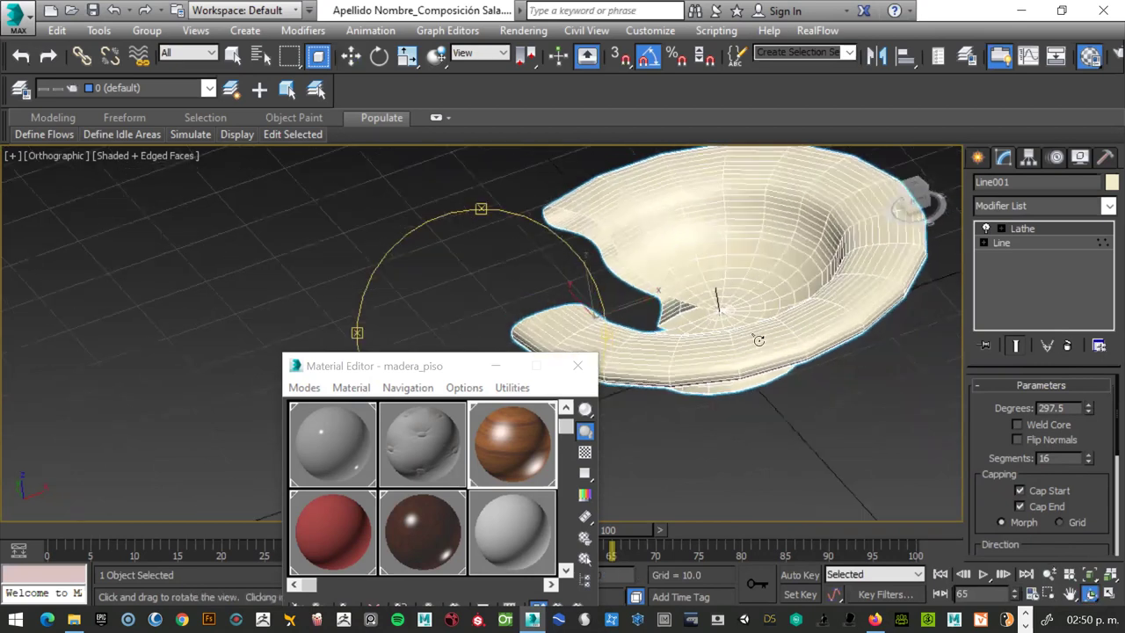
pyautogui.moveTo(629, 337); pyautogui.dragTo(466, 380)
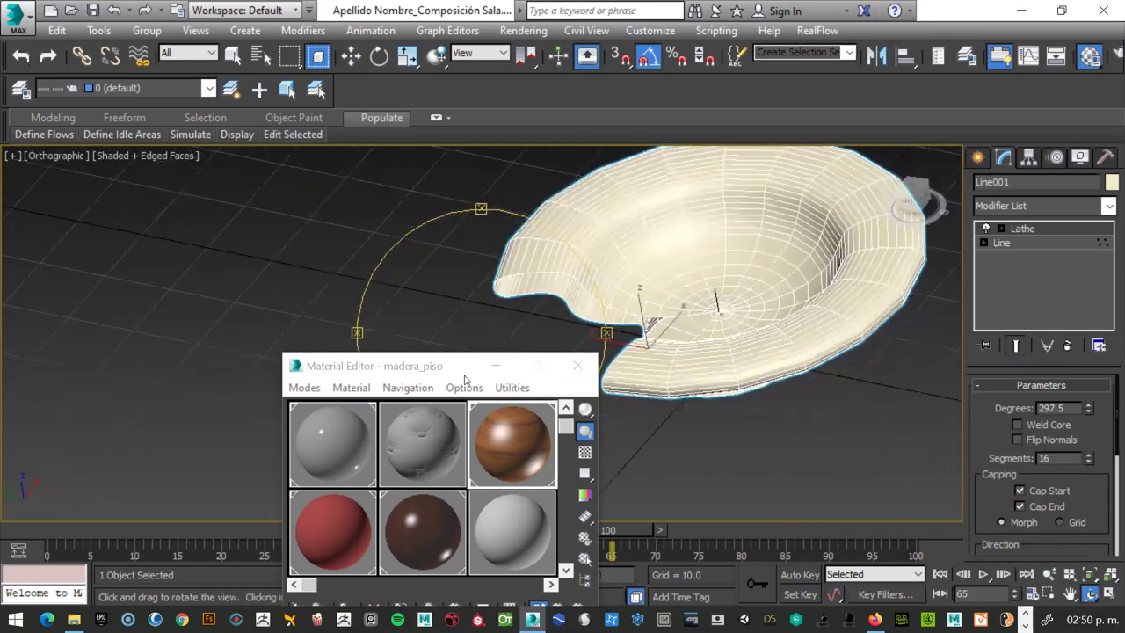
pyautogui.moveTo(305, 369); pyautogui.dragTo(7, 360)
pyautogui.moveTo(502, 371)
pyautogui.mouseDown()
pyautogui.moveTo(598, 361)
pyautogui.moveTo(672, 304)
pyautogui.moveTo(558, 349)
pyautogui.moveTo(553, 329)
pyautogui.moveTo(583, 402)
pyautogui.moveTo(533, 396)
pyautogui.moveTo(958, 484)
pyautogui.mouseUp()
pyautogui.scroll(3, 661, 316)
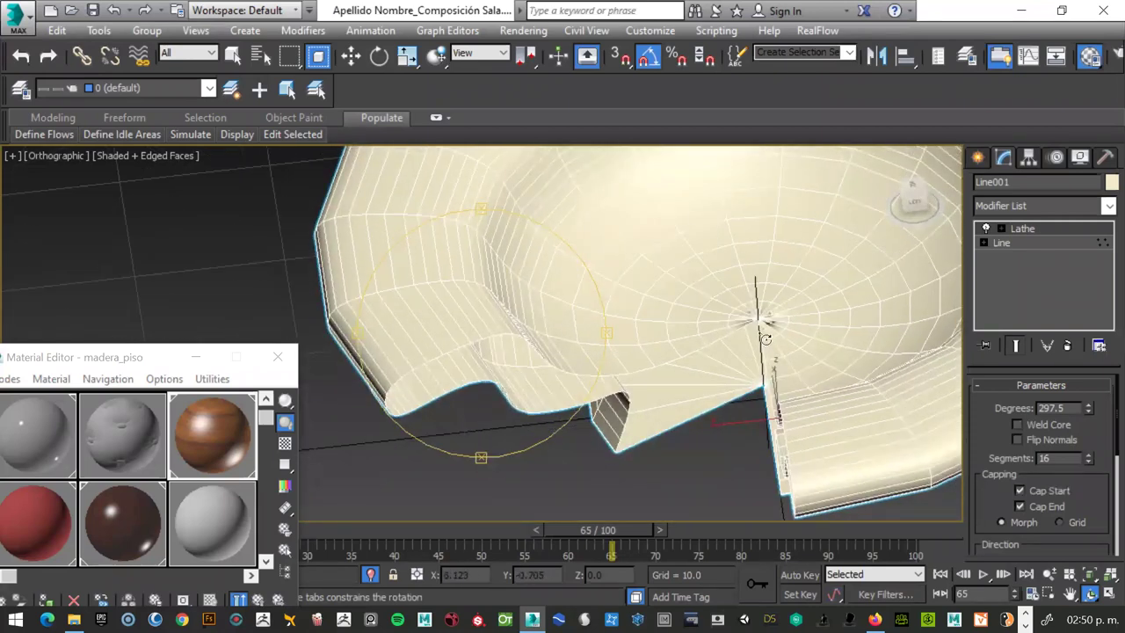
pyautogui.scroll(2, 766, 338)
pyautogui.scroll(1, 762, 318)
pyautogui.scroll(1, 765, 319)
pyautogui.scroll(1, 758, 274)
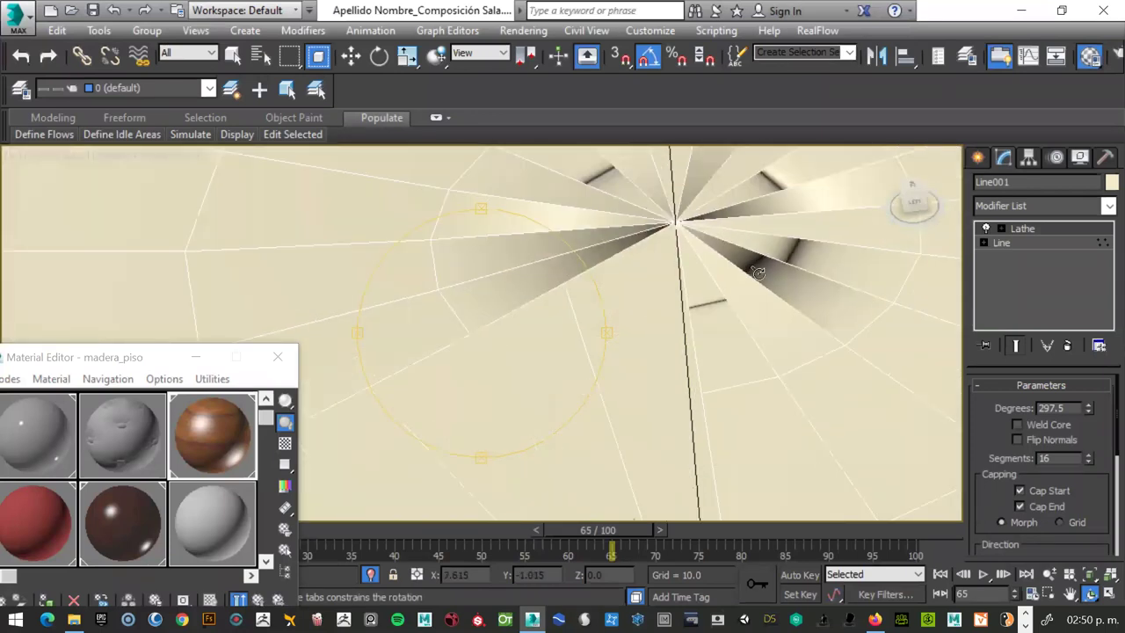
pyautogui.scroll(-1, 685, 229)
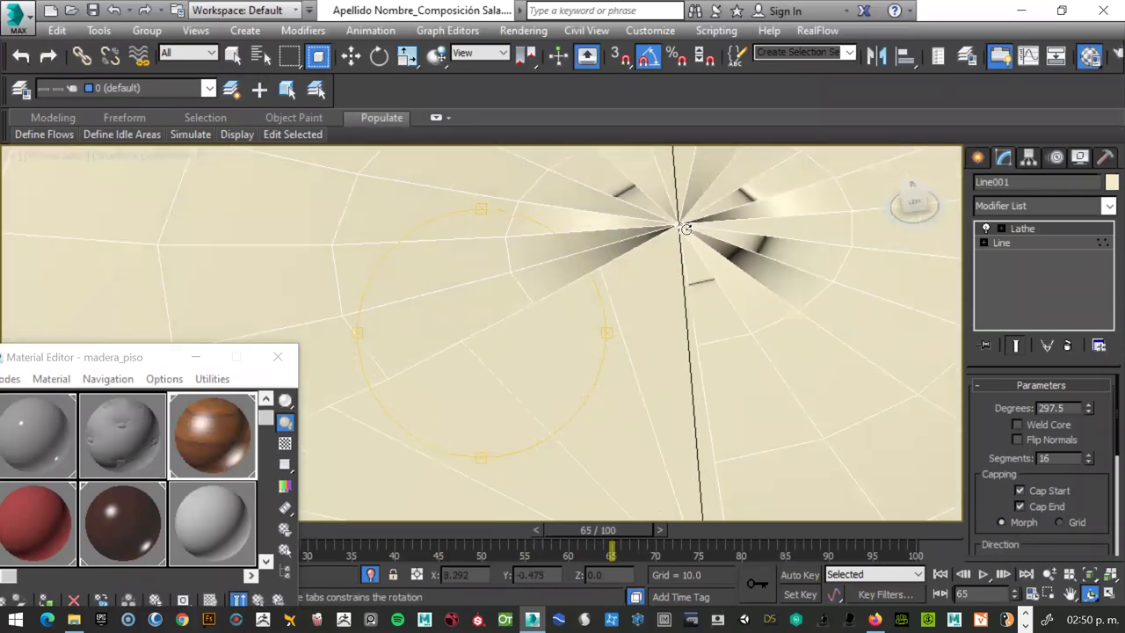
pyautogui.scroll(1, 685, 229)
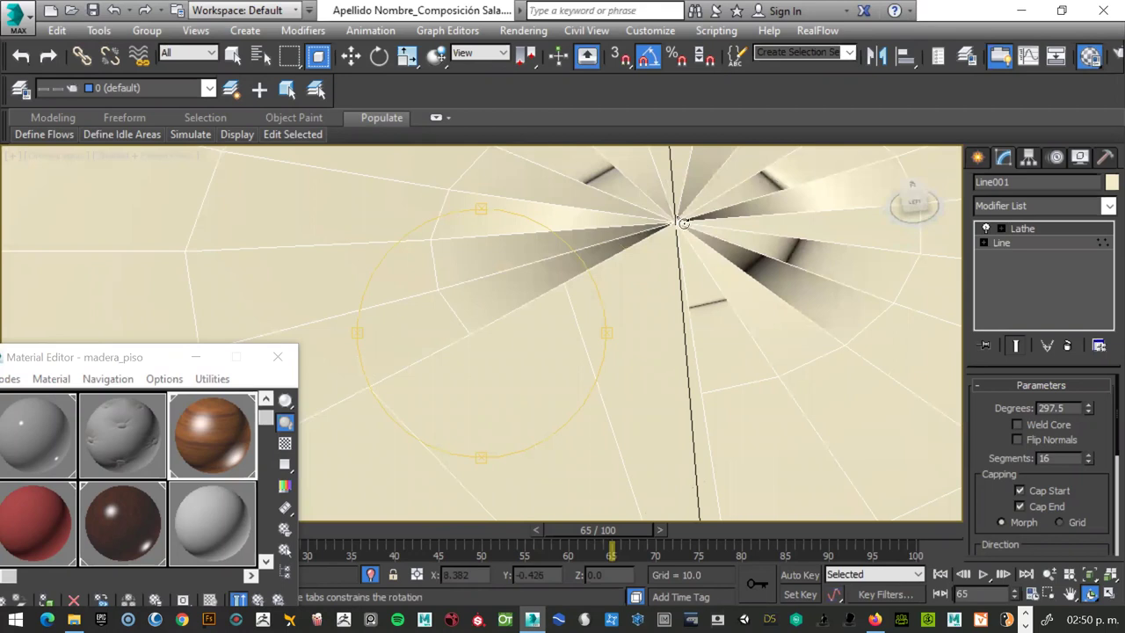
pyautogui.scroll(-1, 690, 327)
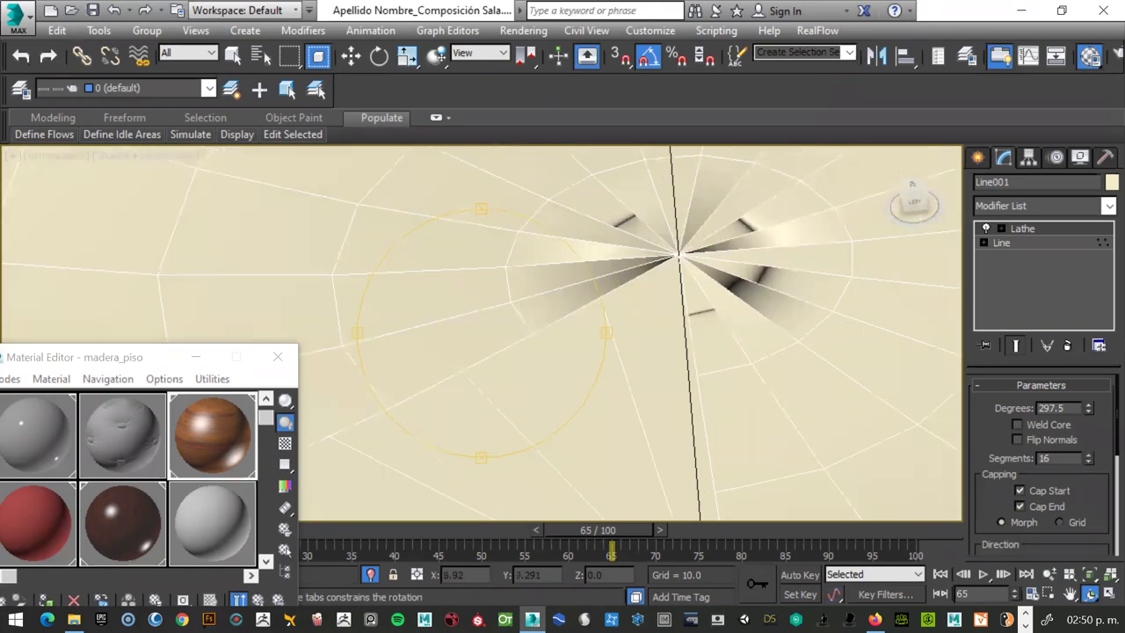
# Enable Weld Core and orbit around the bowl to check its welded centre.
pyautogui.click(1018, 425)
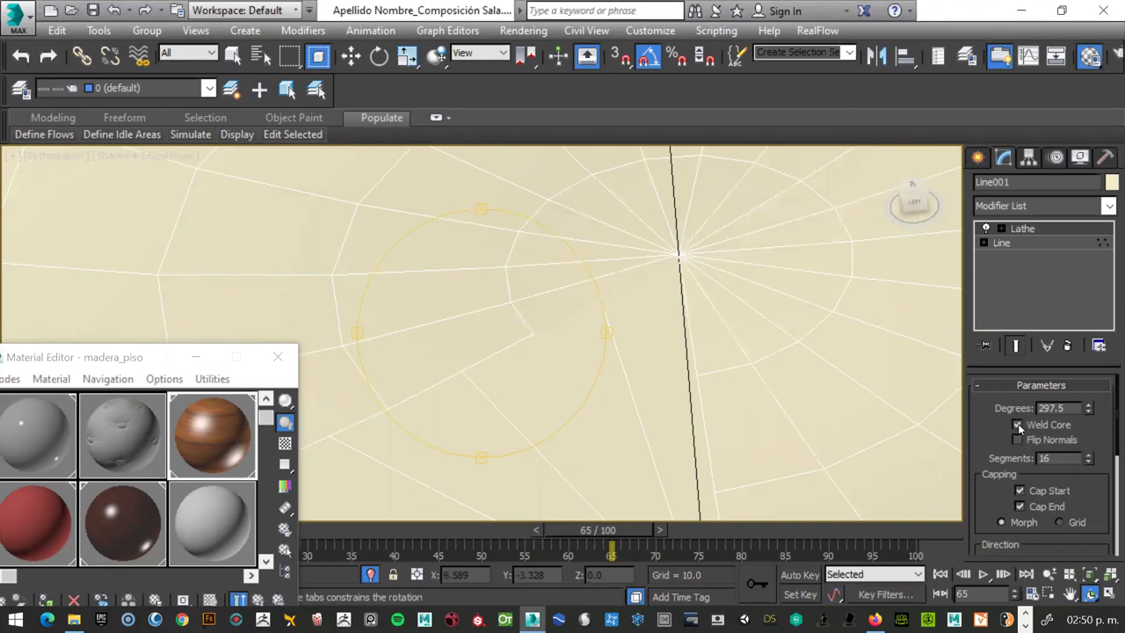
pyautogui.keyDown('alt'); pyautogui.moveTo(797, 376); pyautogui.dragTo(809, 377, button='middle'); pyautogui.keyUp('alt')
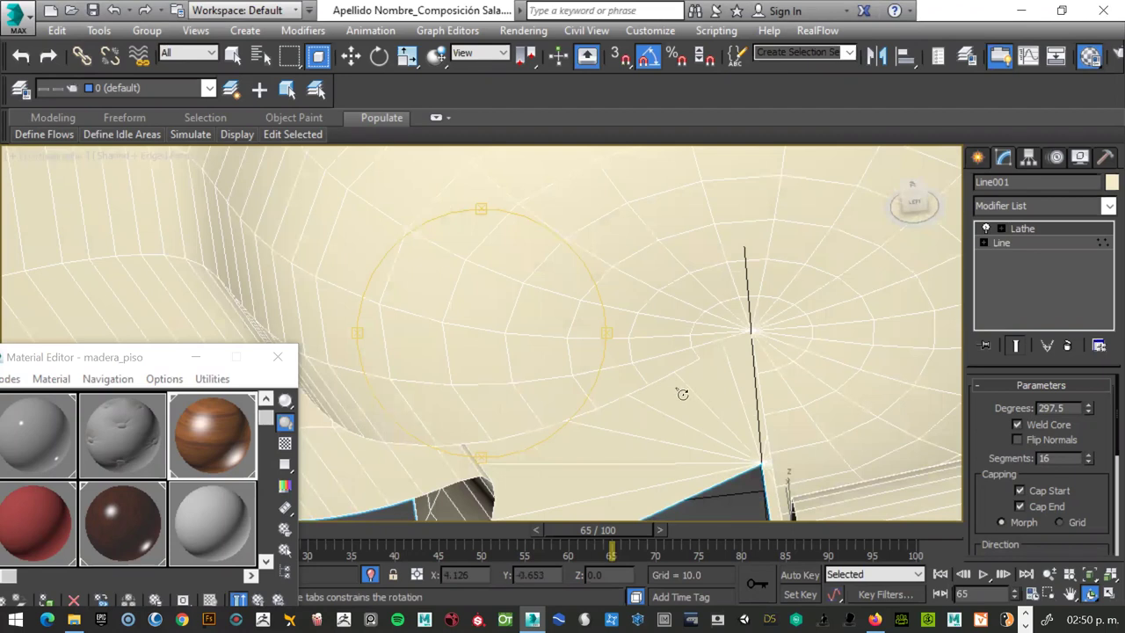
pyautogui.keyDown('alt'); pyautogui.moveTo(678, 392); pyautogui.dragTo(685, 376, button='middle'); pyautogui.keyUp('alt')
pyautogui.keyDown('alt'); pyautogui.moveTo(606, 349); pyautogui.dragTo(595, 309, button='middle'); pyautogui.keyUp('alt')
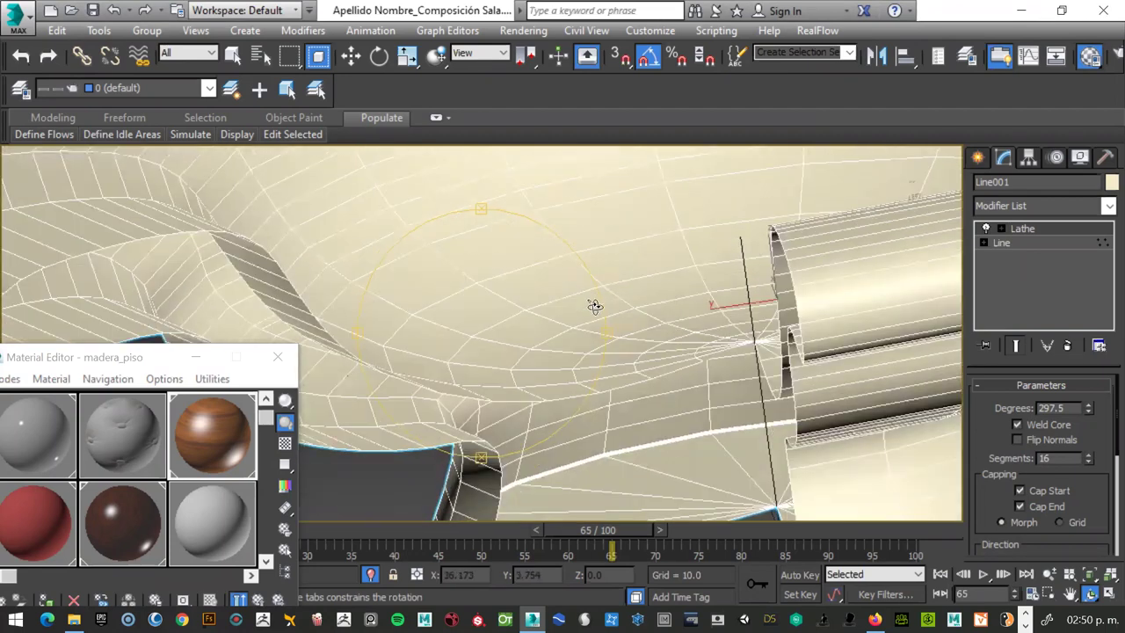
pyautogui.keyDown('alt'); pyautogui.moveTo(678, 334); pyautogui.dragTo(689, 335, button='middle'); pyautogui.keyUp('alt')
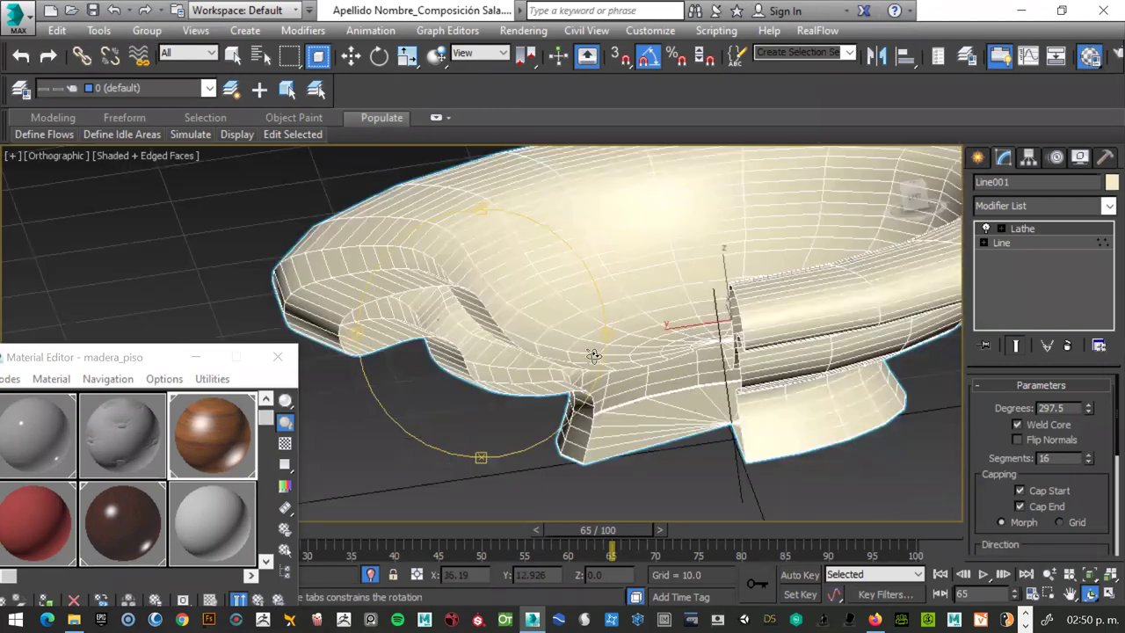
pyautogui.click(1107, 210)
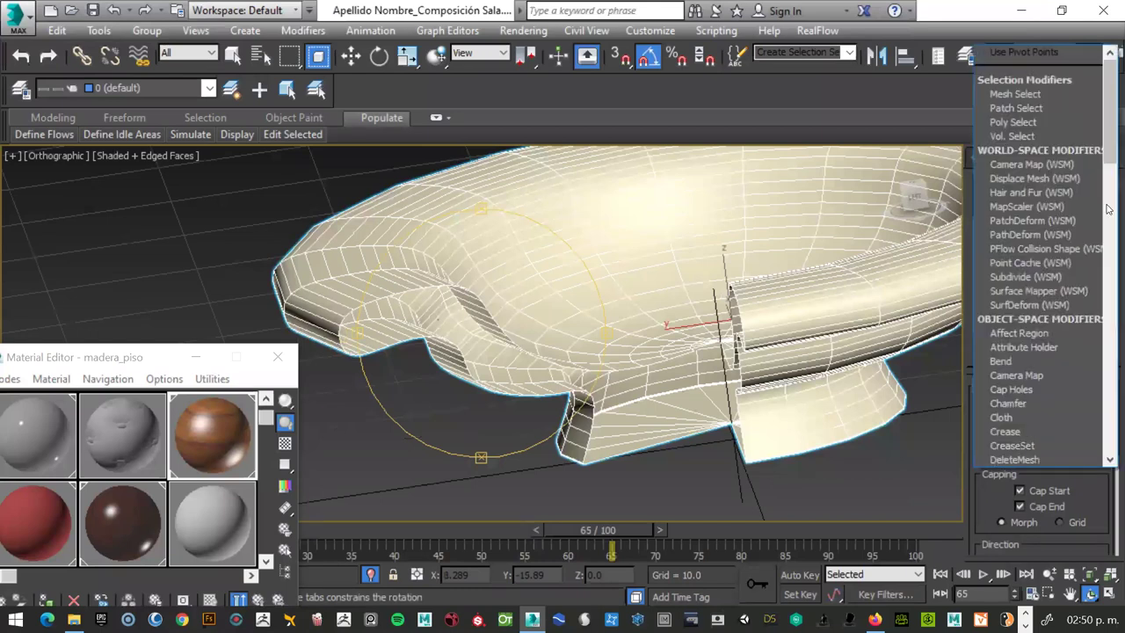
pyautogui.scroll(-1, 1107, 209)
pyautogui.scroll(-2, 1107, 209)
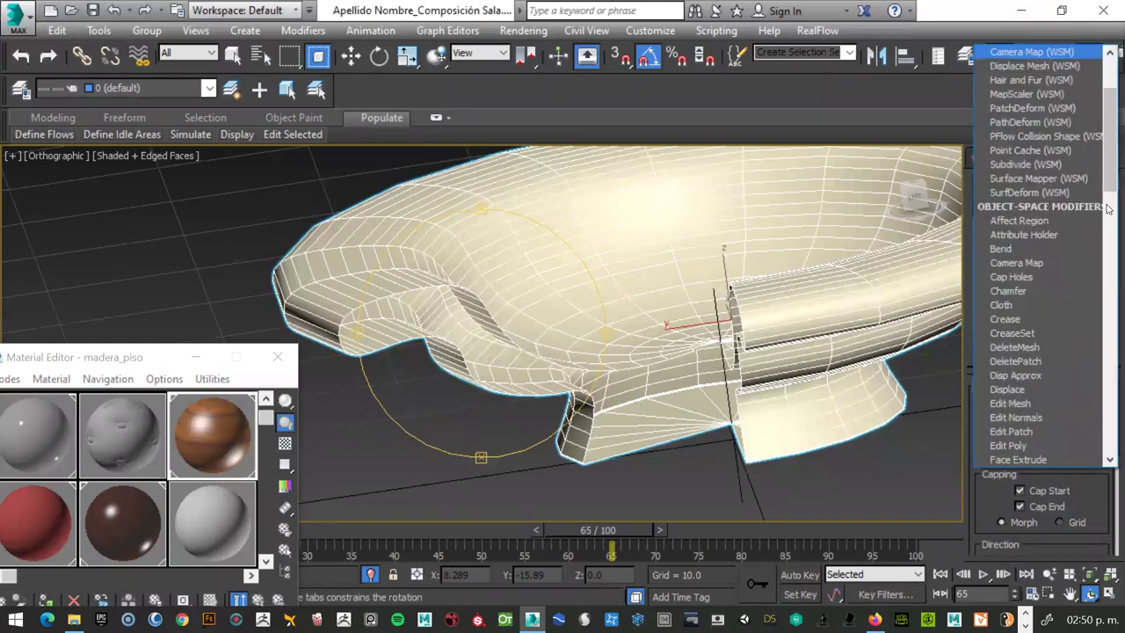
pyautogui.scroll(-5, 1107, 209)
pyautogui.scroll(-1, 1107, 209)
pyautogui.scroll(-1, 1108, 210)
pyautogui.scroll(1, 1108, 210)
pyautogui.scroll(1, 1108, 209)
pyautogui.scroll(5, 1107, 209)
pyautogui.scroll(-5, 1107, 209)
pyautogui.scroll(-1, 1107, 209)
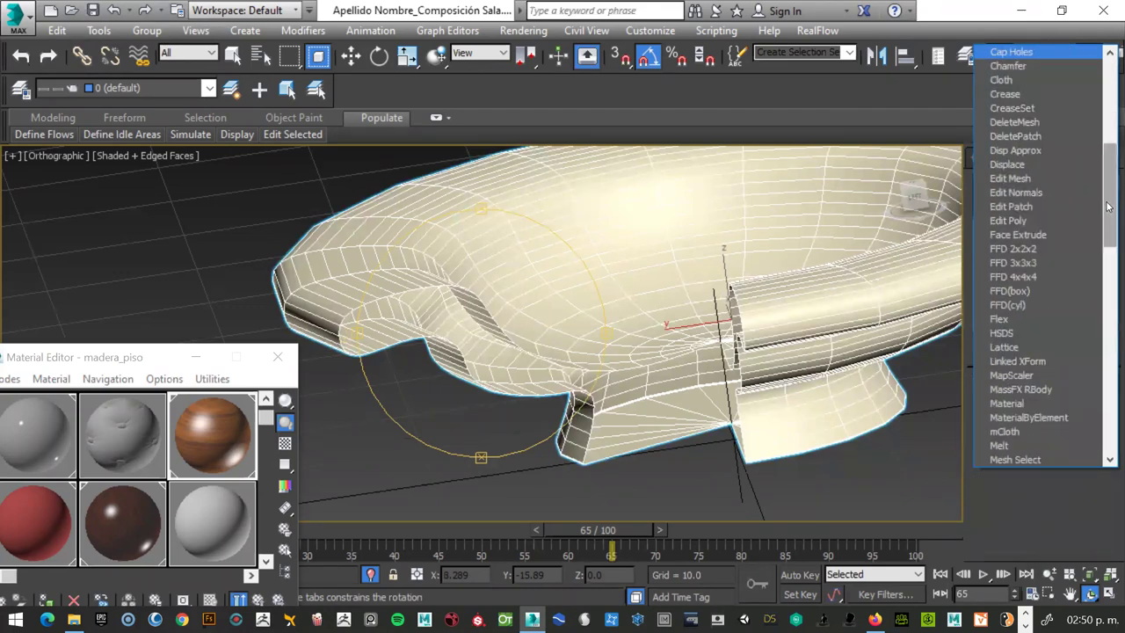
pyautogui.press('Return')
pyautogui.moveTo(519, 403)
pyautogui.mouseDown()
pyautogui.moveTo(693, 490)
pyautogui.moveTo(693, 397)
pyautogui.mouseUp()
pyautogui.scroll(3, 678, 478)
pyautogui.moveTo(781, 330); pyautogui.dragTo(789, 370)
pyautogui.moveTo(578, 376)
pyautogui.mouseDown()
pyautogui.moveTo(531, 242)
pyautogui.moveTo(702, 328)
pyautogui.moveTo(668, 291)
pyautogui.moveTo(611, 268)
pyautogui.moveTo(624, 263)
pyautogui.moveTo(679, 310)
pyautogui.moveTo(635, 221)
pyautogui.moveTo(635, 282)
pyautogui.moveTo(557, 206)
pyautogui.moveTo(482, 277)
pyautogui.moveTo(708, 251)
pyautogui.mouseUp()
pyautogui.moveTo(687, 204); pyautogui.dragTo(653, 201)
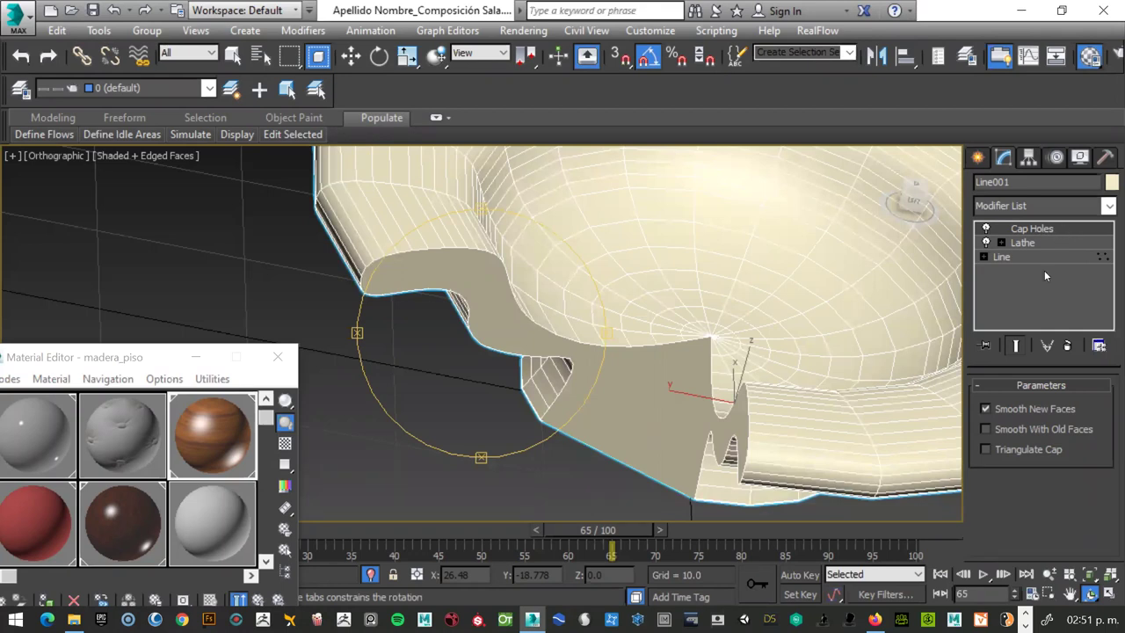
pyautogui.click(1067, 348)
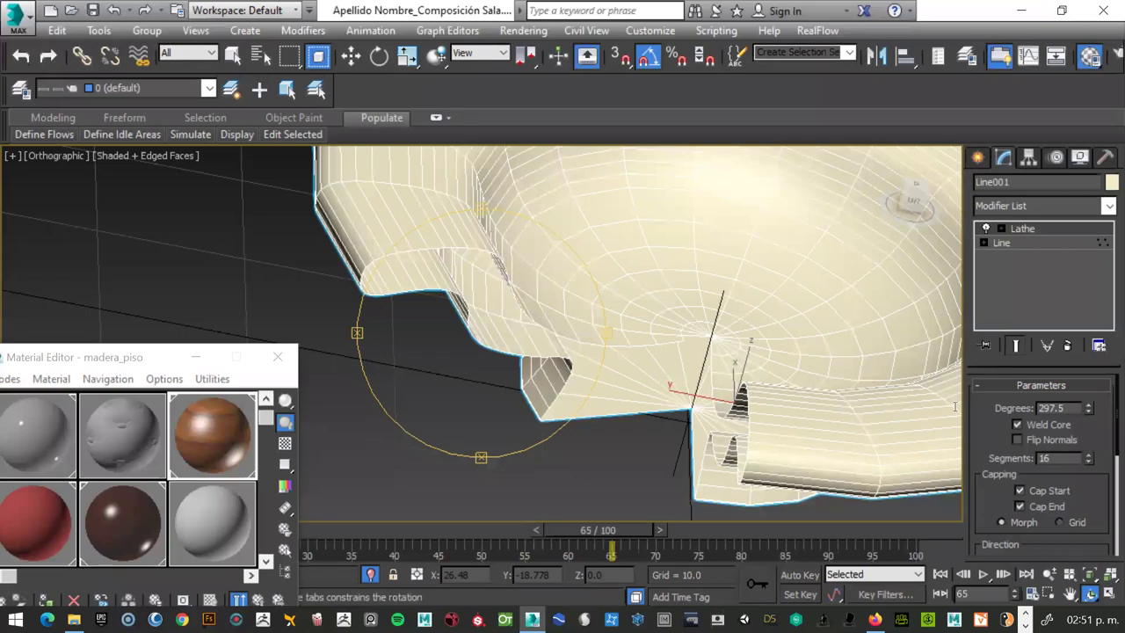
# Set the Lathe Degrees back to 360 and zoom to frame the complete bowl.
pyautogui.write('3')
pyautogui.press('Return')
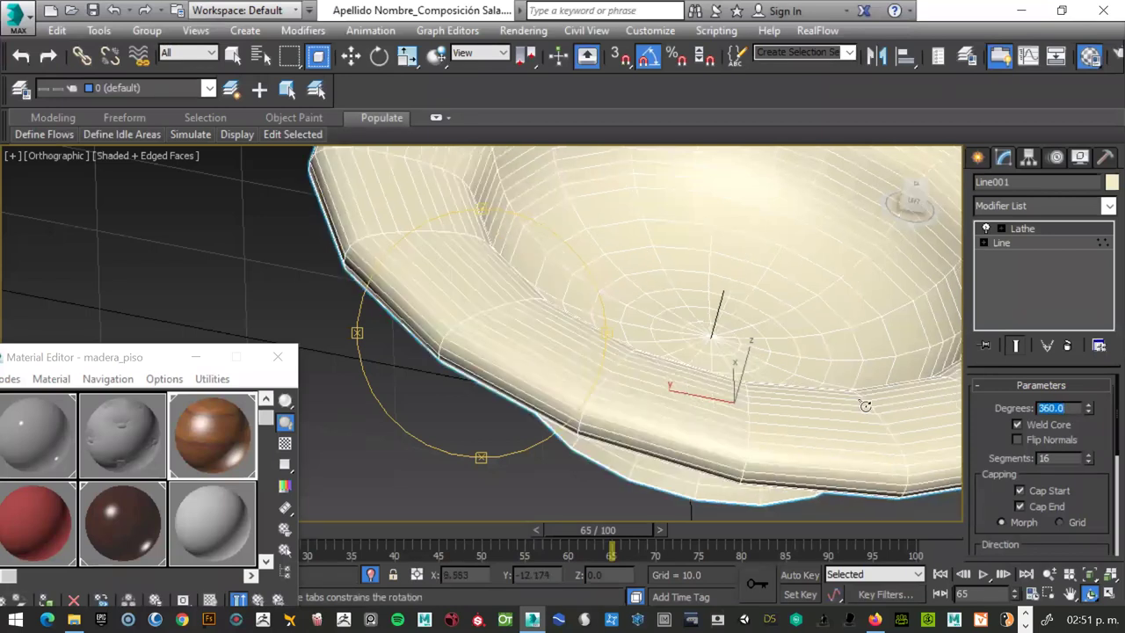
pyautogui.moveTo(865, 406); pyautogui.dragTo(871, 402)
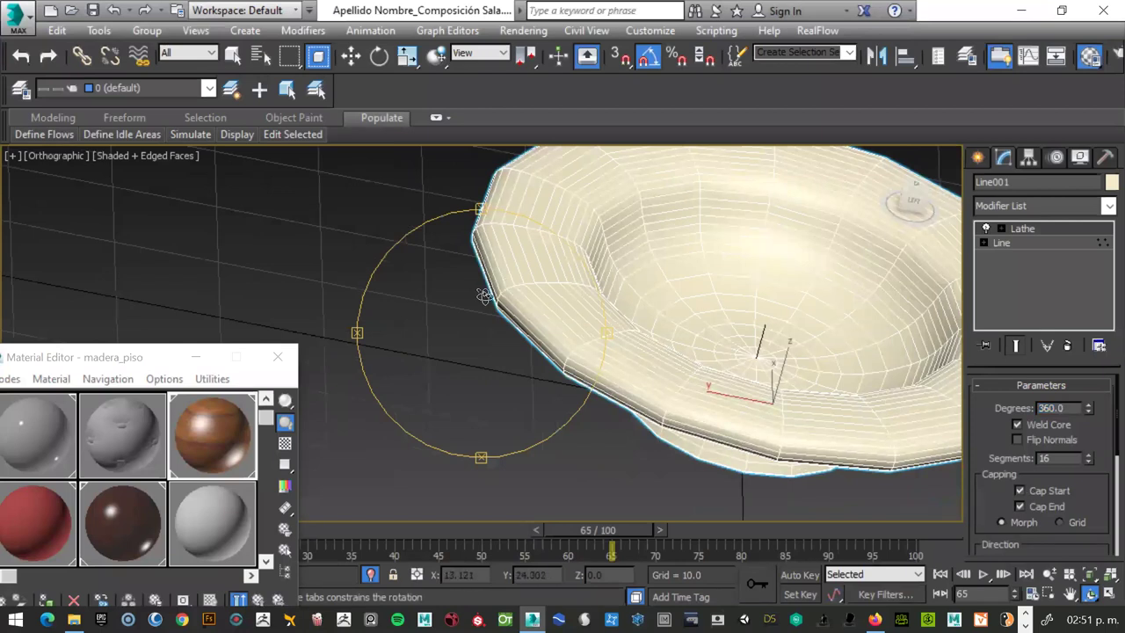
pyautogui.press('z')
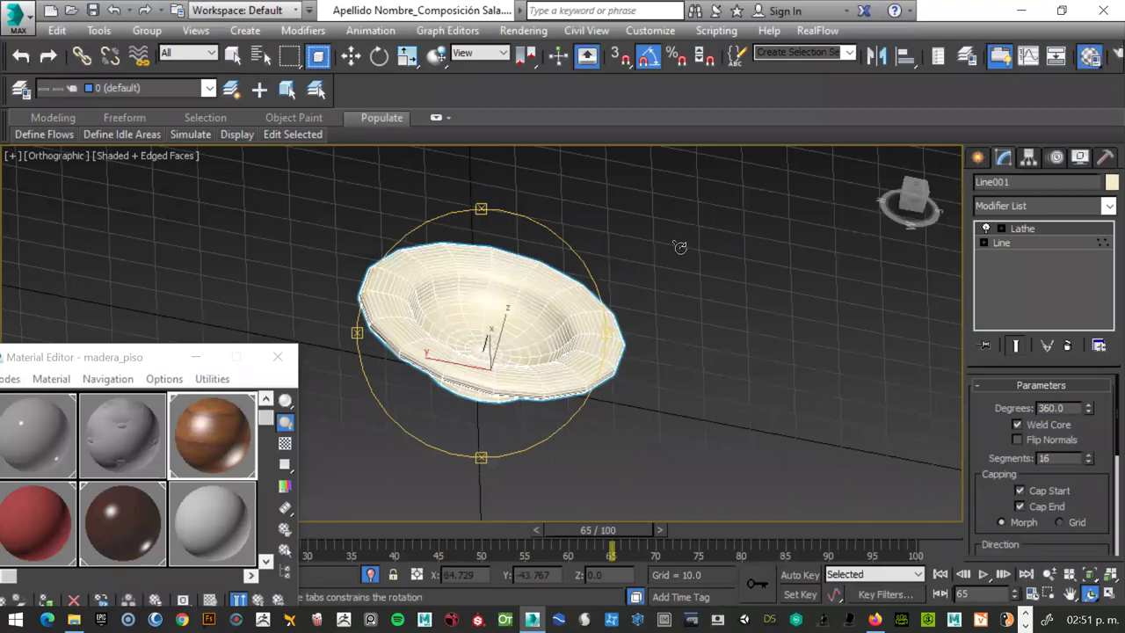
# Switch to Perspective view and orbit around the bowl, zooming so it fills the view.
pyautogui.press('p')
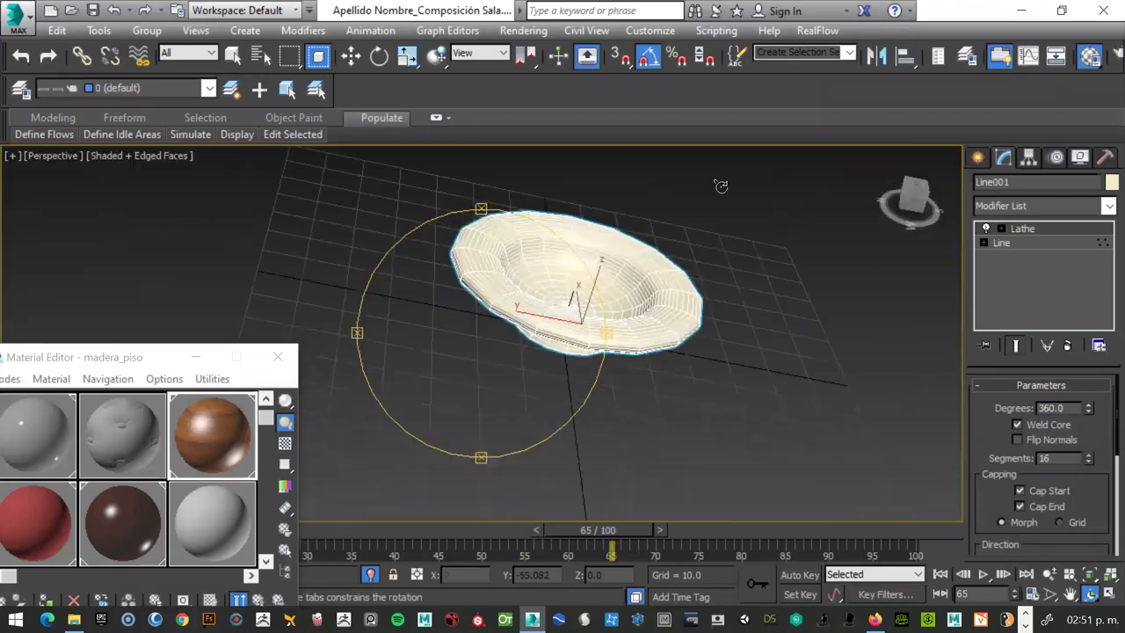
pyautogui.keyDown('alt'); pyautogui.moveTo(716, 183); pyautogui.dragTo(660, 154, button='middle'); pyautogui.keyUp('alt')
pyautogui.moveTo(620, 385)
pyautogui.mouseDown()
pyautogui.moveTo(629, 363)
pyautogui.moveTo(689, 349)
pyautogui.moveTo(695, 322)
pyautogui.moveTo(709, 329)
pyautogui.moveTo(701, 335)
pyautogui.mouseUp()
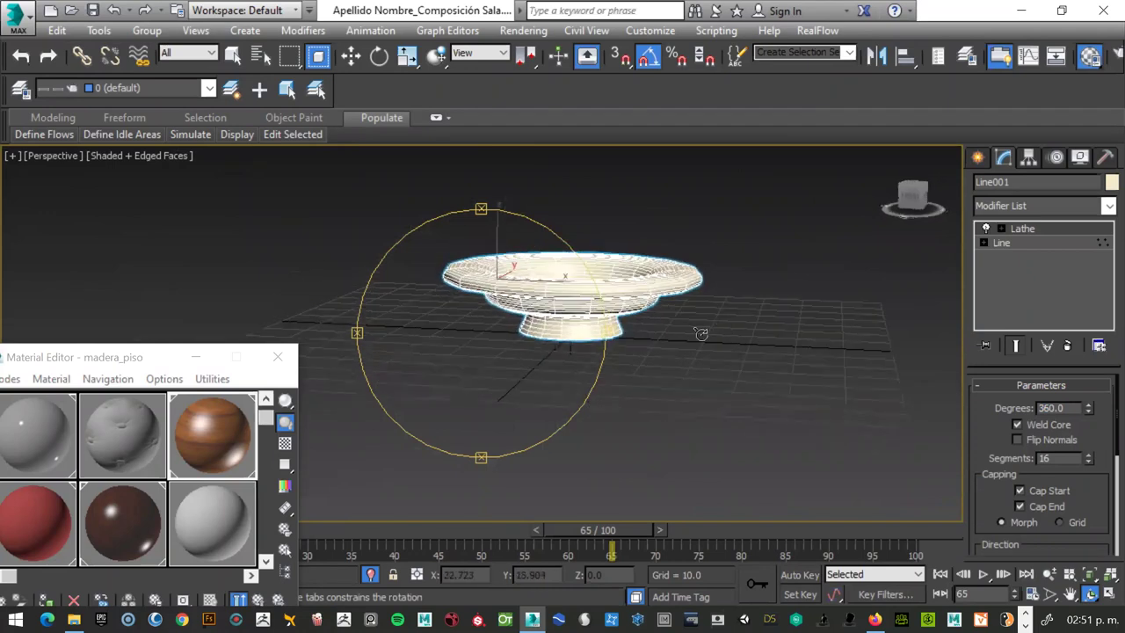
pyautogui.moveTo(543, 388)
pyautogui.mouseDown()
pyautogui.moveTo(539, 401)
pyautogui.moveTo(554, 387)
pyautogui.mouseUp()
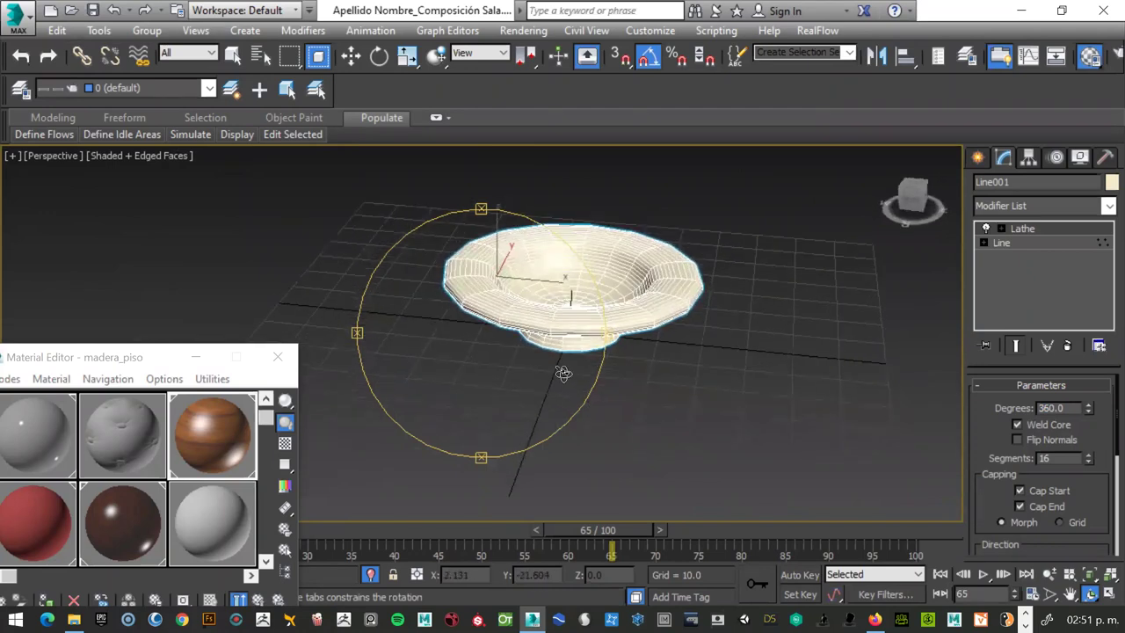
pyautogui.press('z')
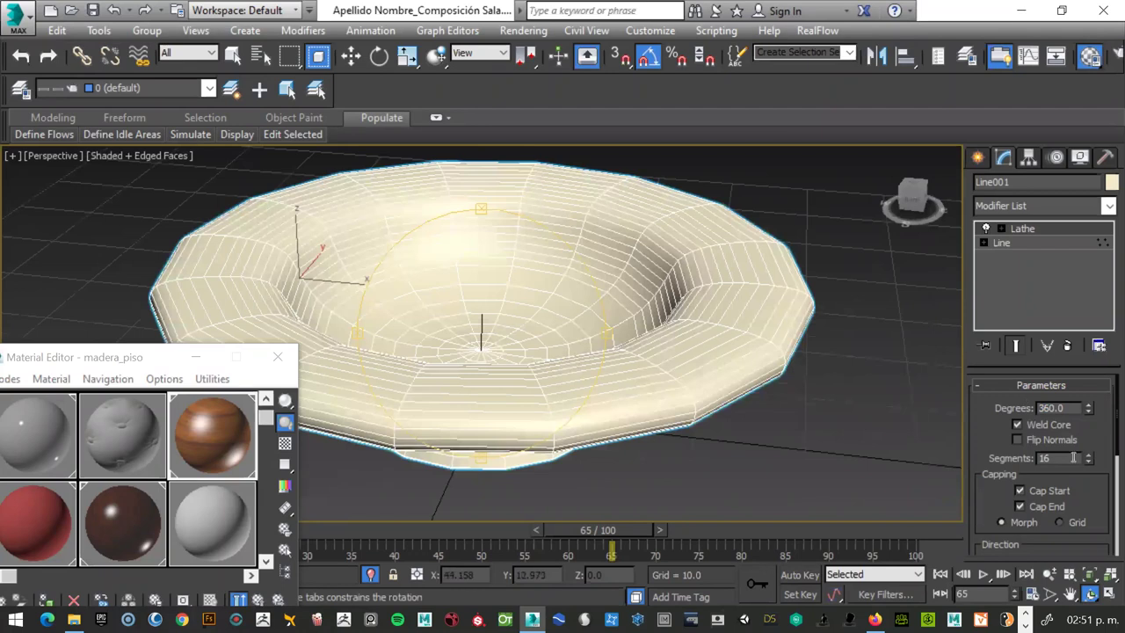
# Drag the Lathe Segments spinner up and down and show viewport statistics with 7.
pyautogui.moveTo(1090, 463)
pyautogui.mouseDown()
pyautogui.moveTo(1089, 450)
pyautogui.moveTo(1088, 465)
pyautogui.mouseUp()
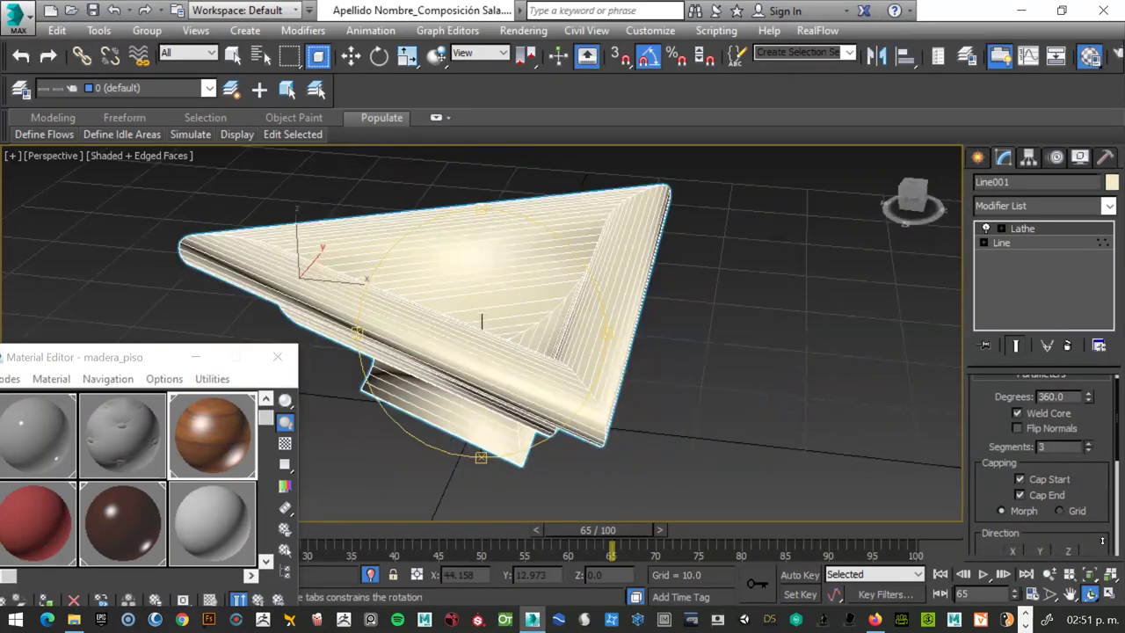
pyautogui.moveTo(126, 357); pyautogui.dragTo(103, 427)
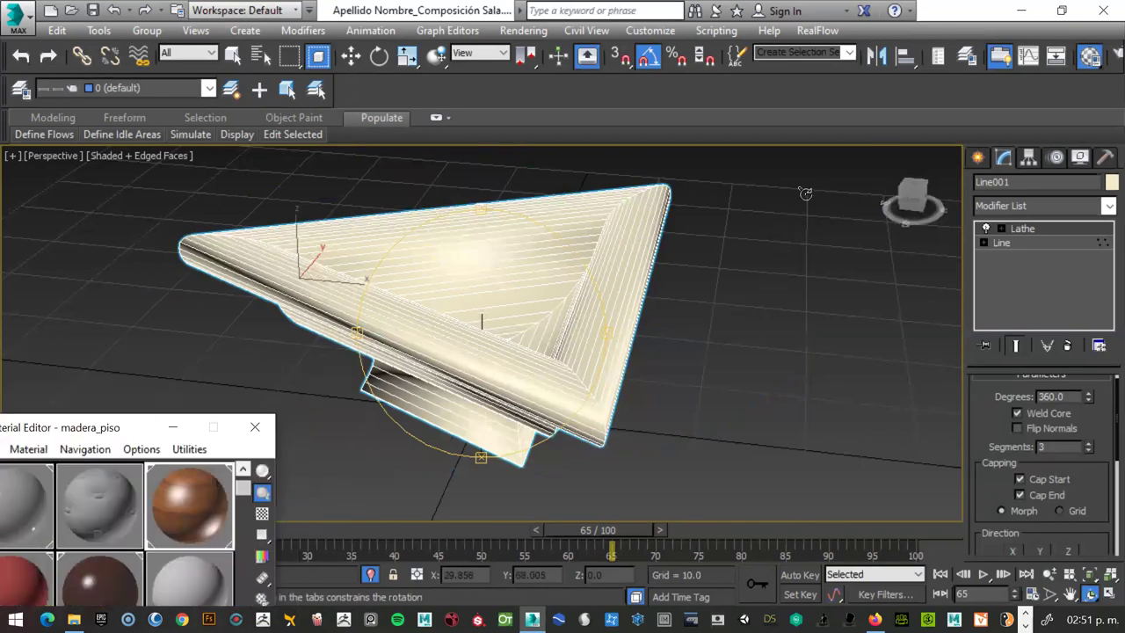
pyautogui.moveTo(595, 334)
pyautogui.keyDown('alt'); pyautogui.mouseDown(button='middle')
pyautogui.moveTo(545, 260)
pyautogui.moveTo(632, 279)
pyautogui.mouseUp(button='middle'); pyautogui.keyUp('alt')
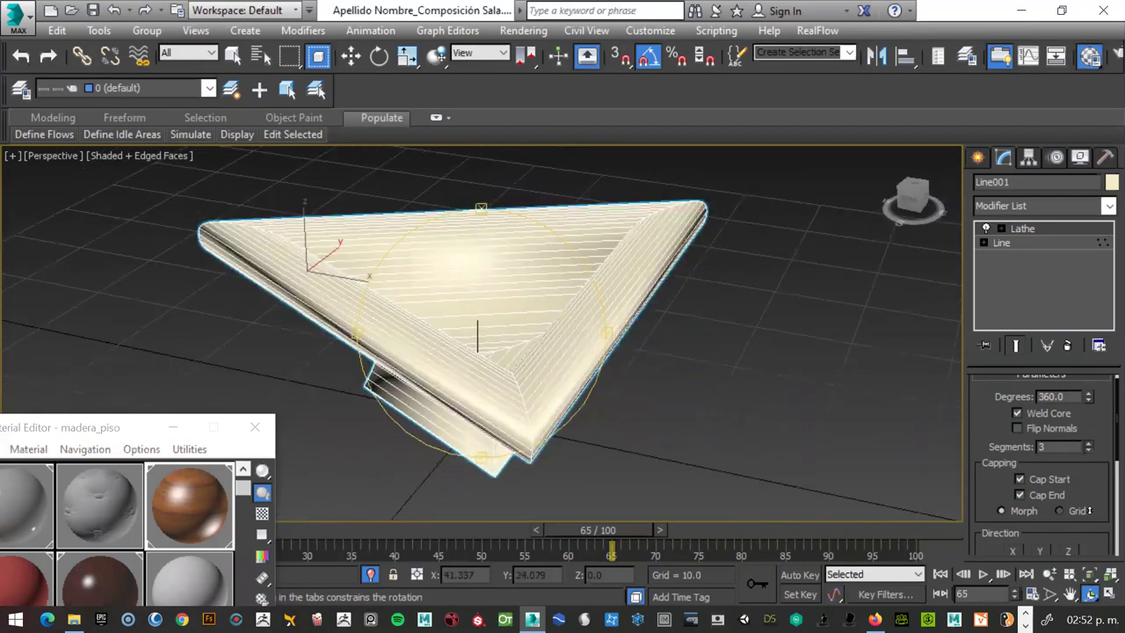
pyautogui.moveTo(1080, 419); pyautogui.dragTo(974, 38)
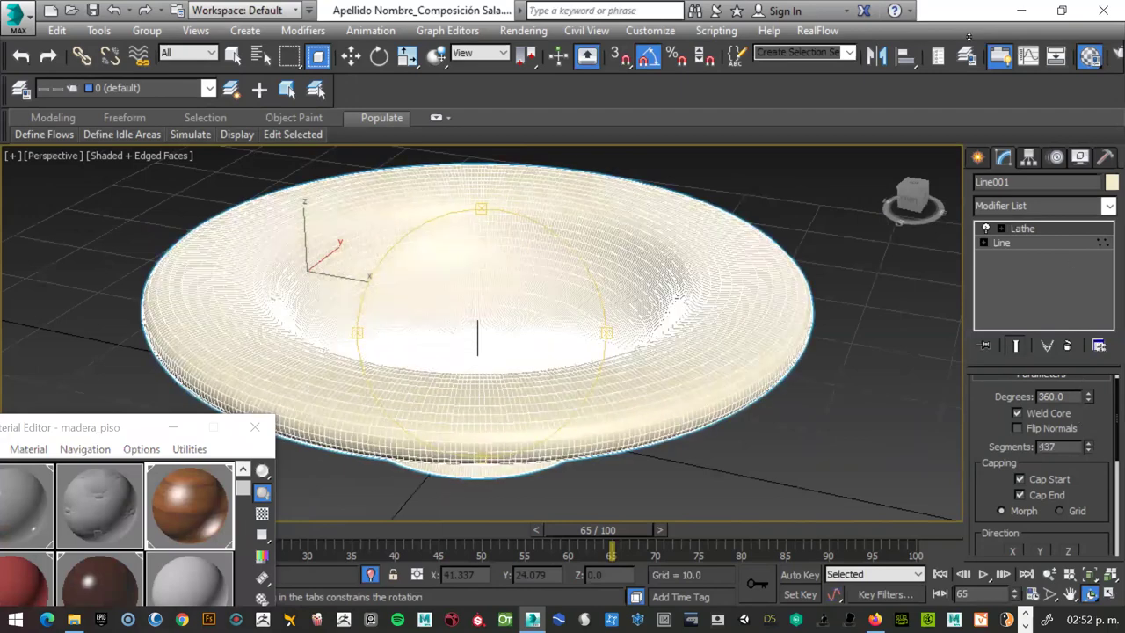
pyautogui.moveTo(974, 37)
pyautogui.mouseDown()
pyautogui.moveTo(998, 40)
pyautogui.moveTo(988, 595)
pyautogui.moveTo(1018, 87)
pyautogui.mouseUp()
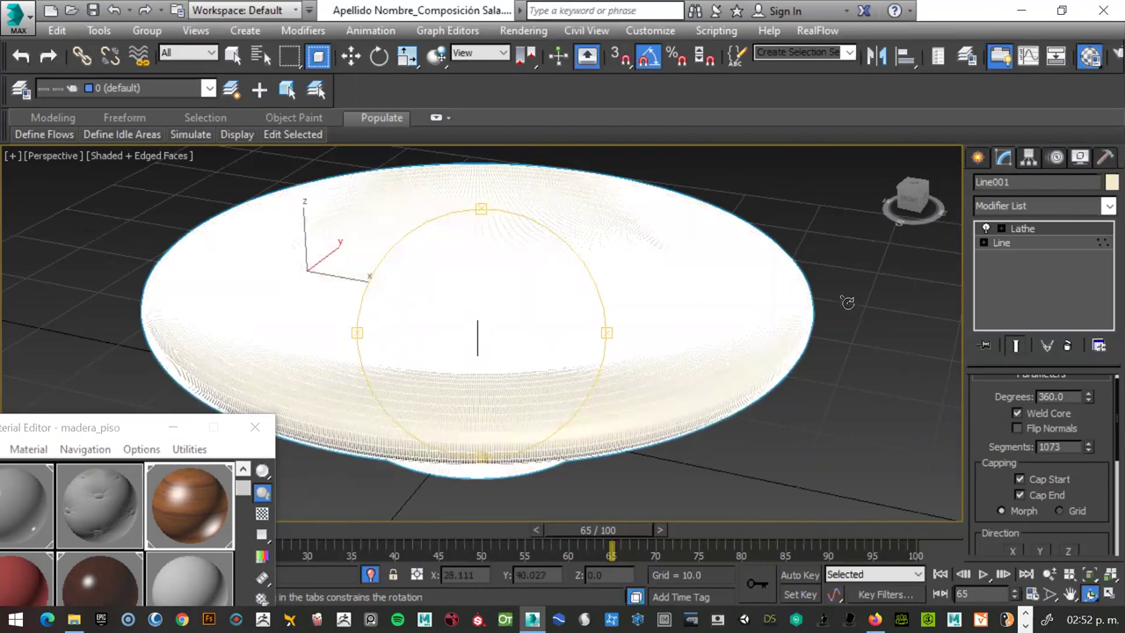
pyautogui.press('7')
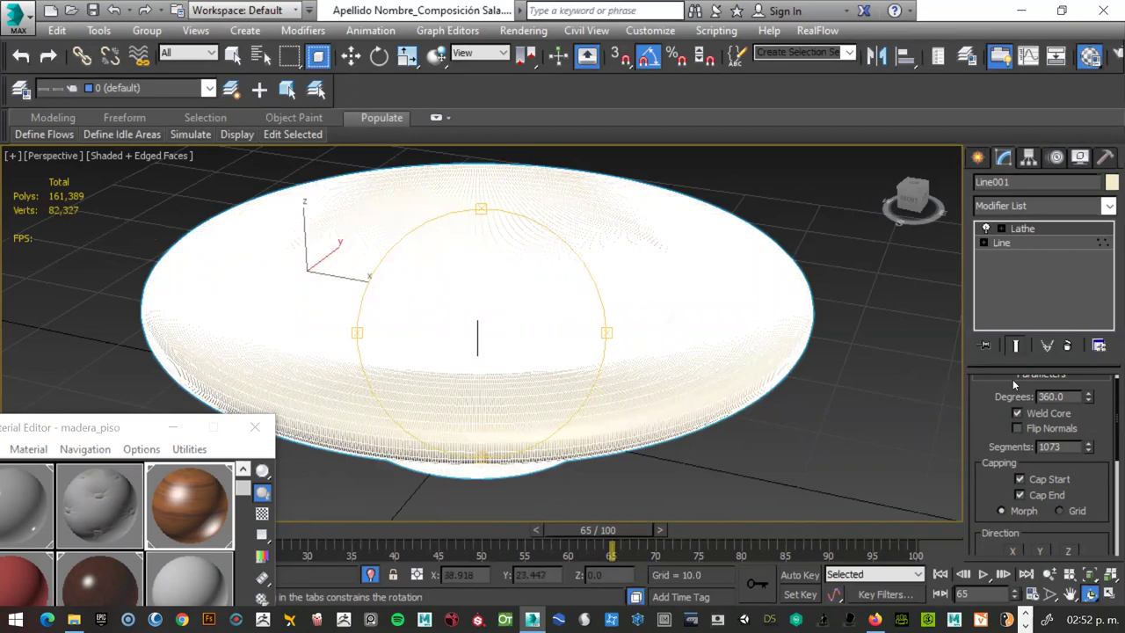
# Try Lathe Segments values of 18, 6 and 50, undoing the 6.
pyautogui.moveTo(1091, 446)
pyautogui.mouseDown()
pyautogui.moveTo(1080, 122)
pyautogui.moveTo(1063, 499)
pyautogui.moveTo(1034, 447)
pyautogui.mouseUp()
pyautogui.doubleClick(1050, 447)
pyautogui.write('18')
pyautogui.press('Return')
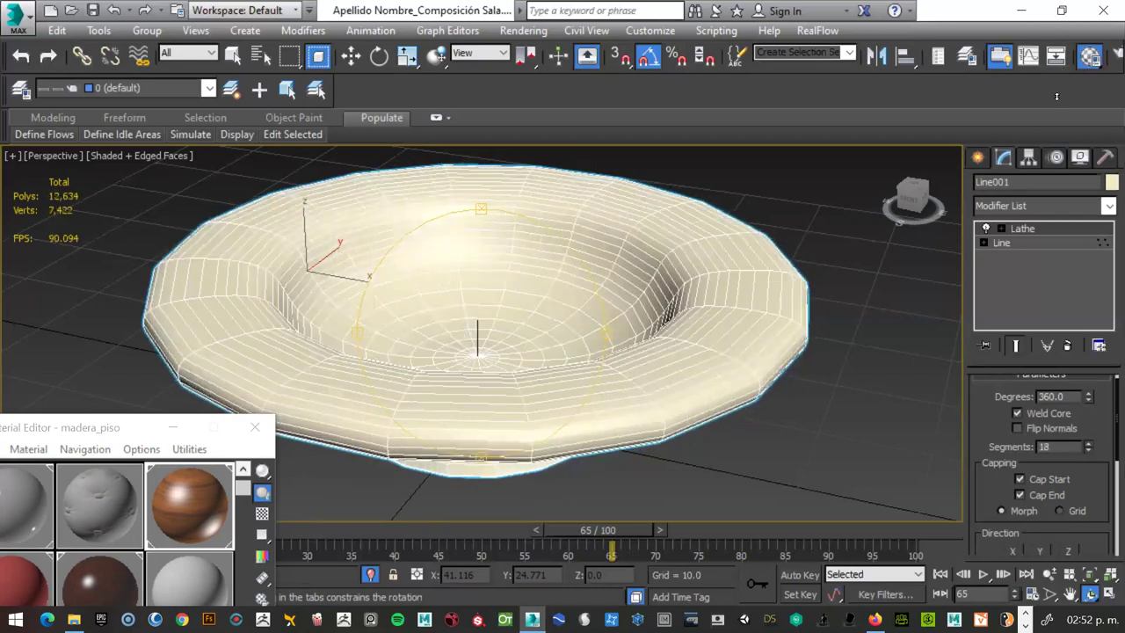
pyautogui.write('6')
pyautogui.press('Return')
pyautogui.hotkey('ctrl', 'z')
pyautogui.write('50')
pyautogui.press('Return')
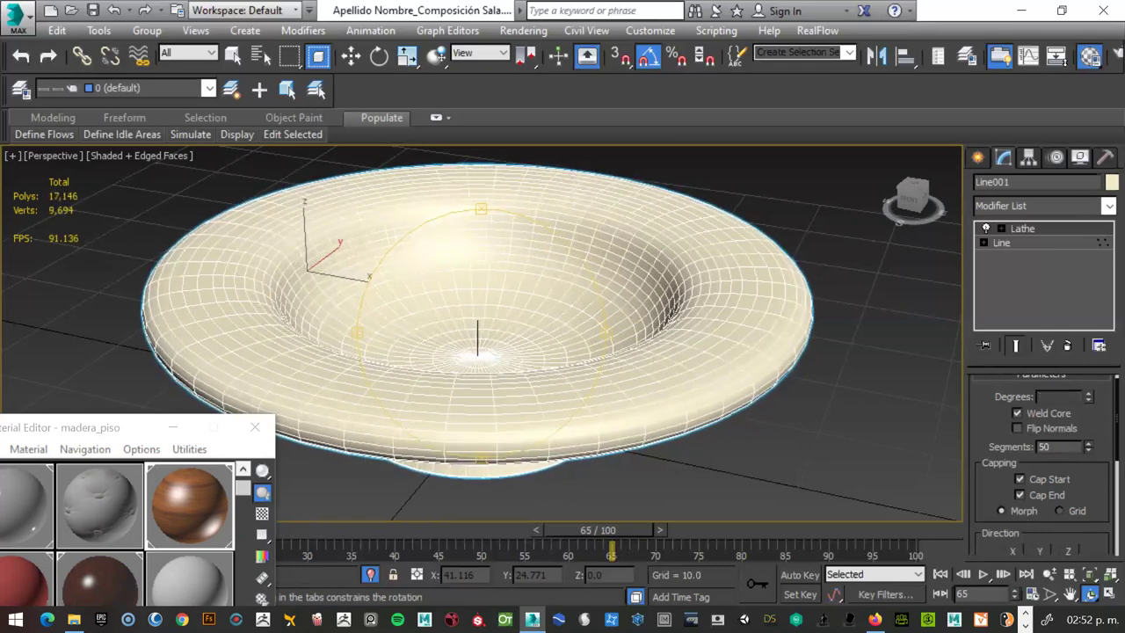
pyautogui.moveTo(1088, 447); pyautogui.dragTo(1087, 431)
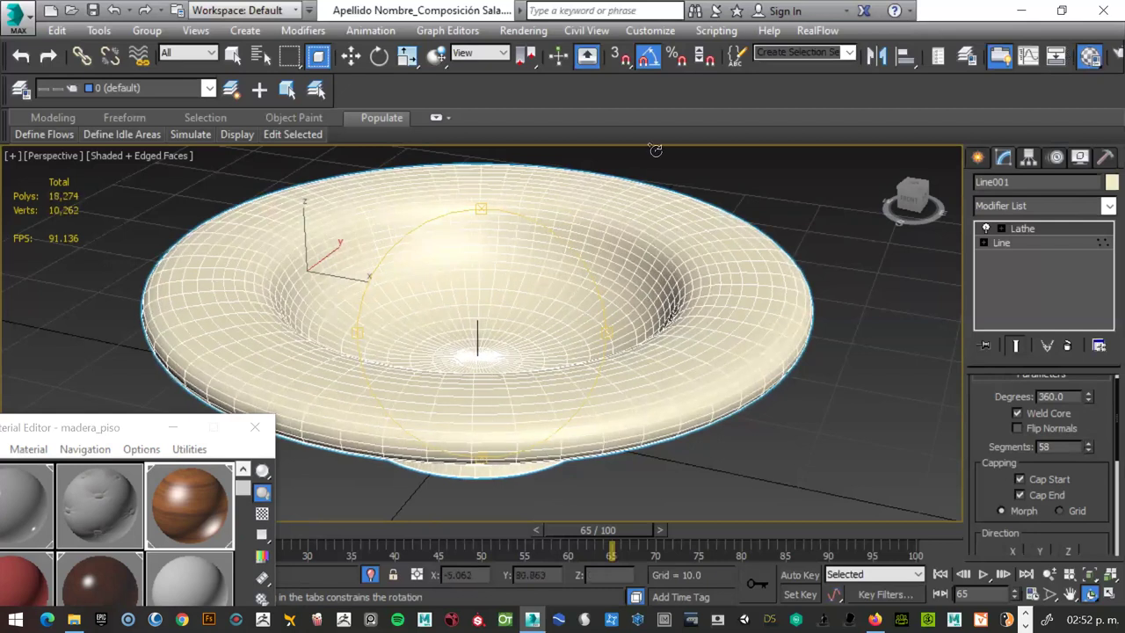
# Set Lathe Segments to 32 and orbit slightly around the bowl.
pyautogui.scroll(3, 800, 275)
pyautogui.scroll(3, 800, 275)
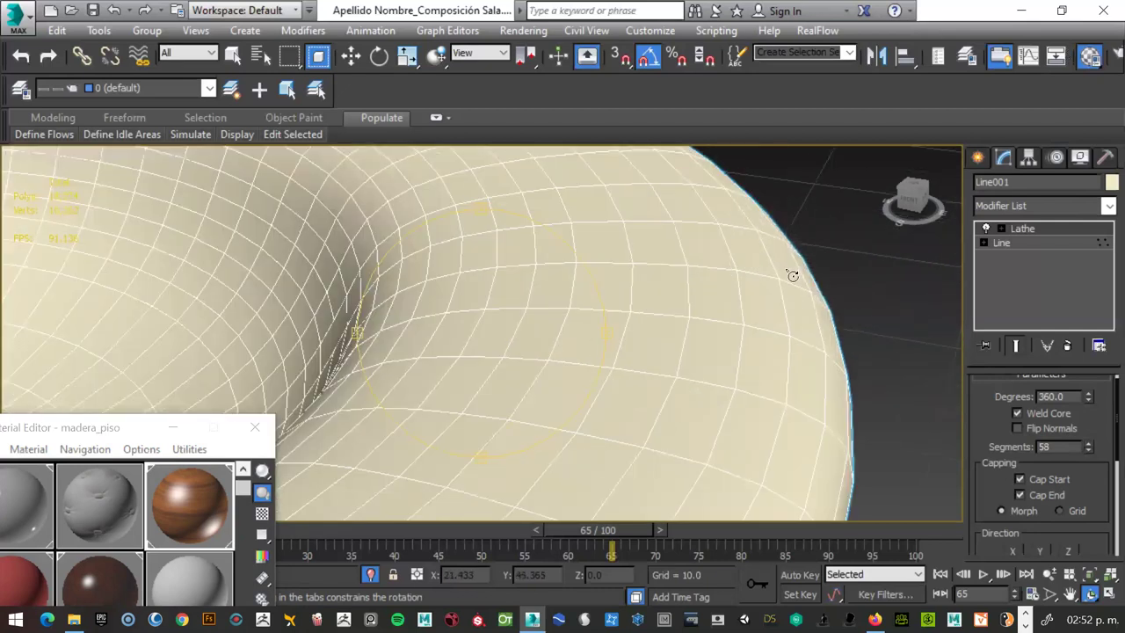
pyautogui.scroll(2, 796, 273)
pyautogui.scroll(-3, 823, 297)
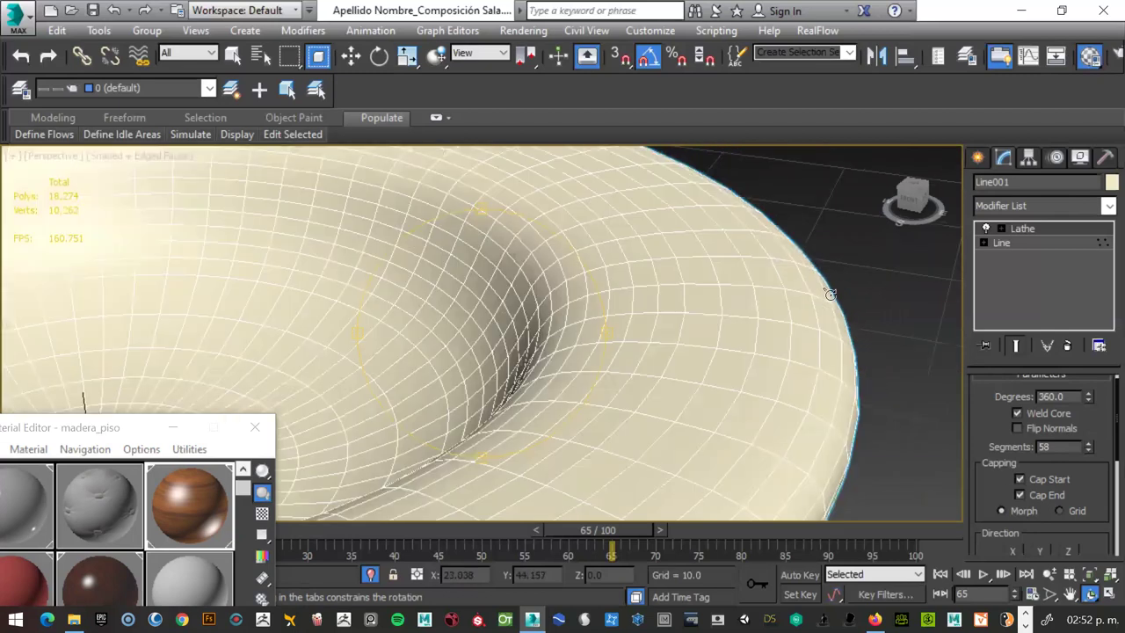
pyautogui.scroll(-5, 826, 296)
pyautogui.moveTo(1059, 448); pyautogui.dragTo(998, 440)
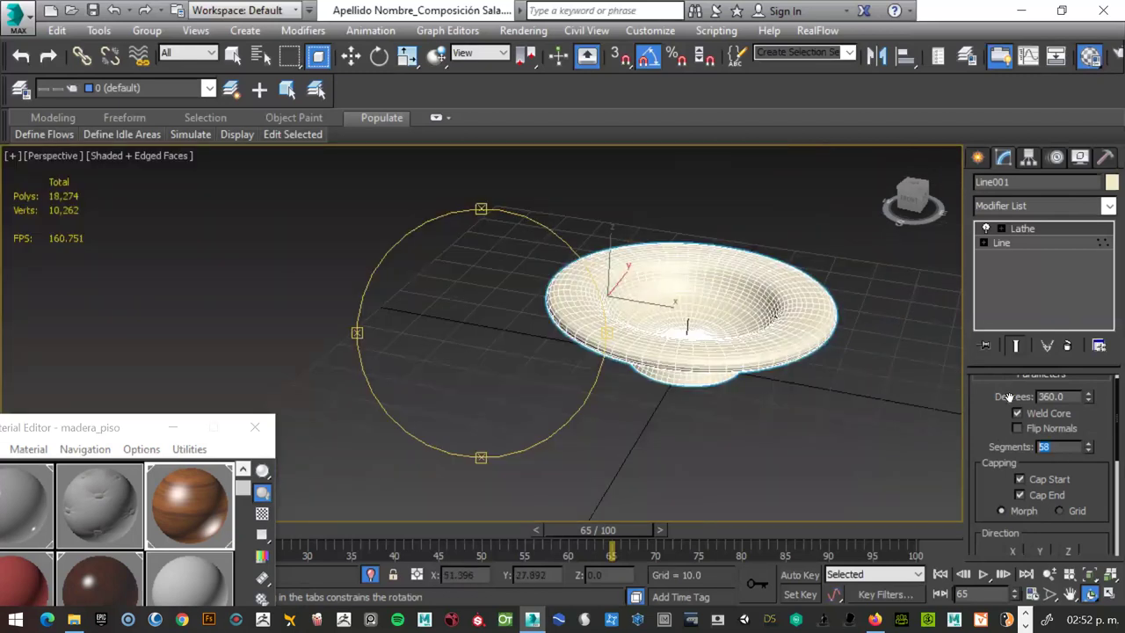
pyautogui.write('32')
pyautogui.press('Return')
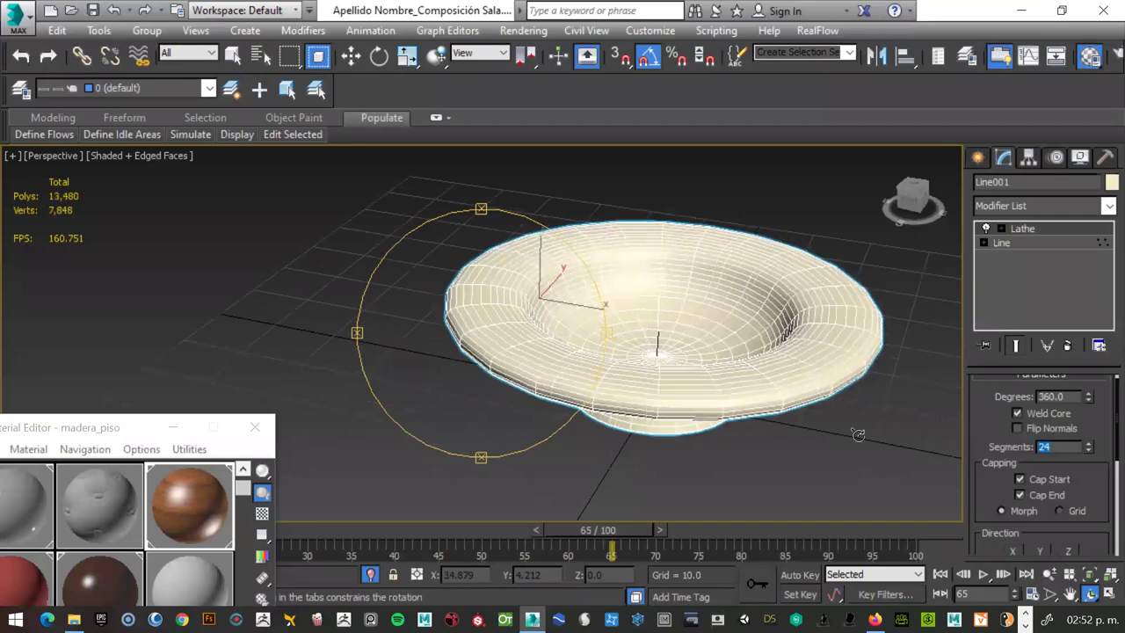
pyautogui.press('Return')
pyautogui.moveTo(712, 342); pyautogui.dragTo(710, 322)
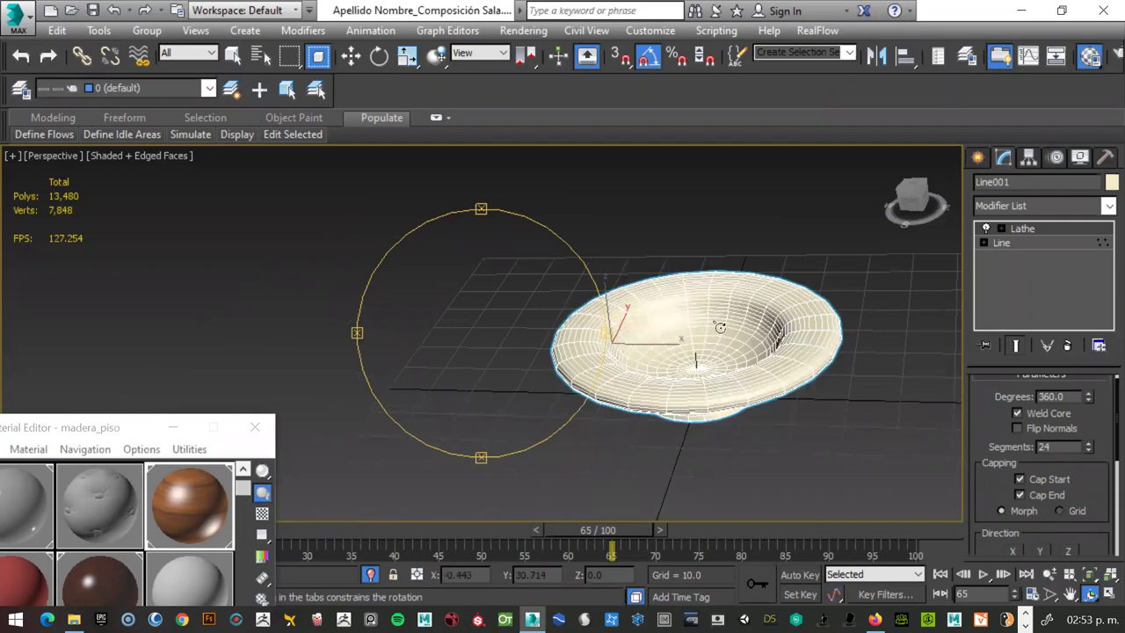
# Test-render the Perspective view twice with Shift+Q to check the bowl's smoothness.
pyautogui.hotkey('shift', 'q')
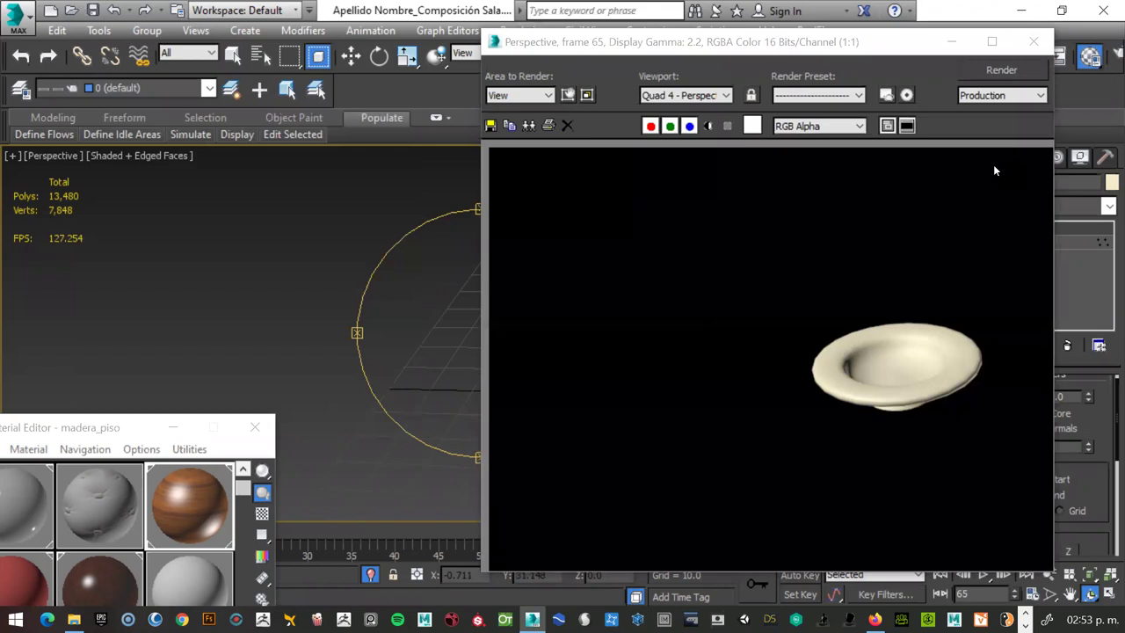
pyautogui.click(1034, 42)
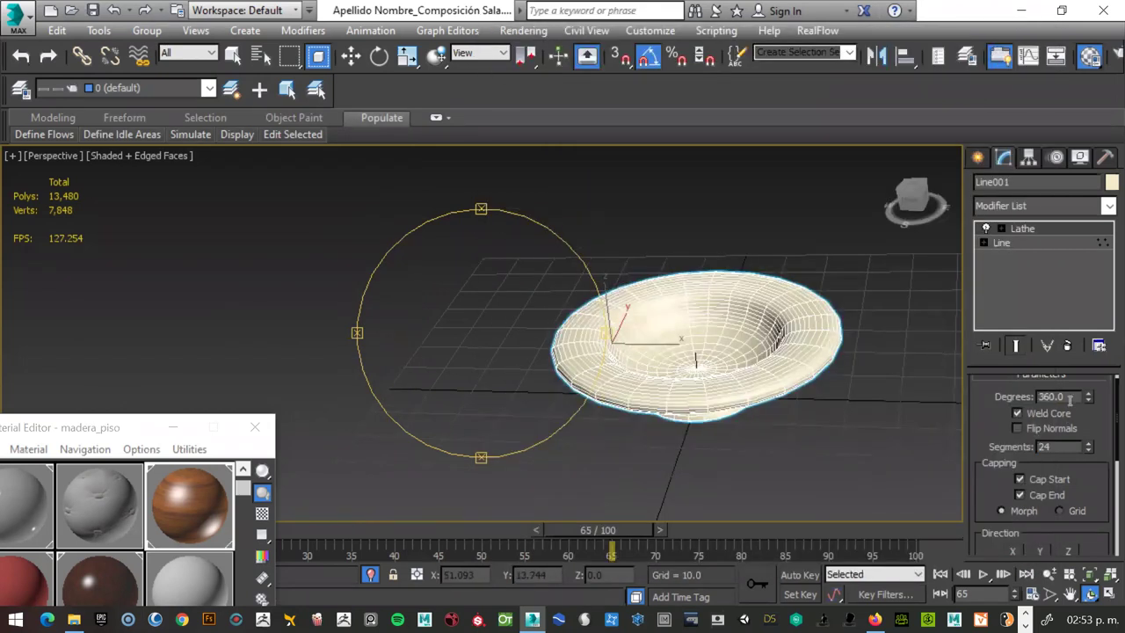
pyautogui.moveTo(1061, 448); pyautogui.dragTo(991, 447)
pyautogui.write('32')
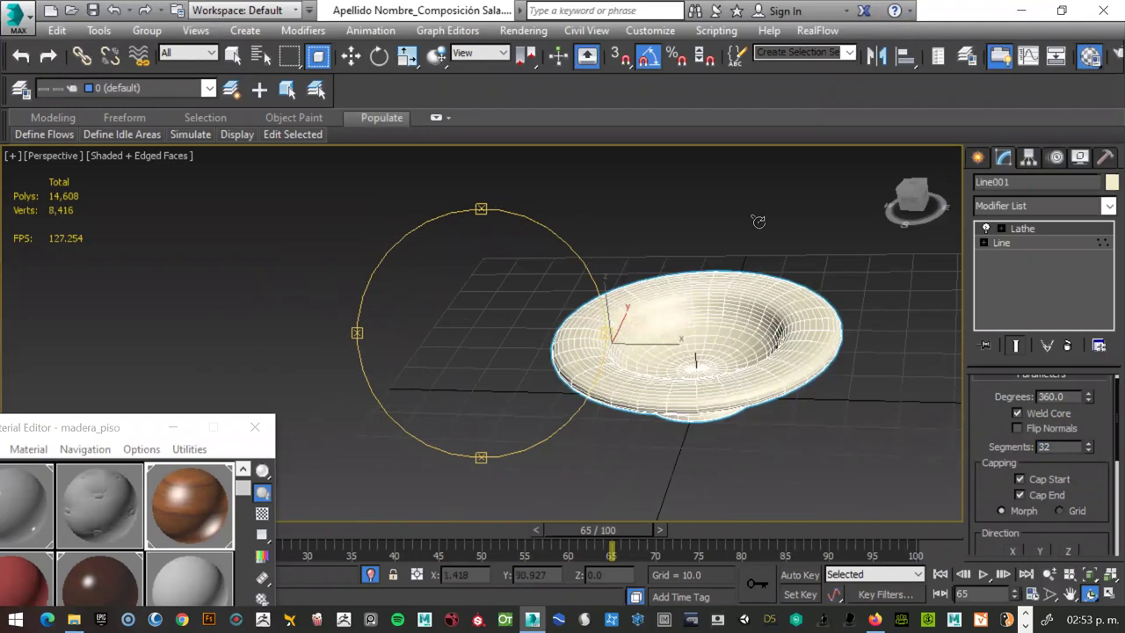
pyautogui.hotkey('shift', 'q')
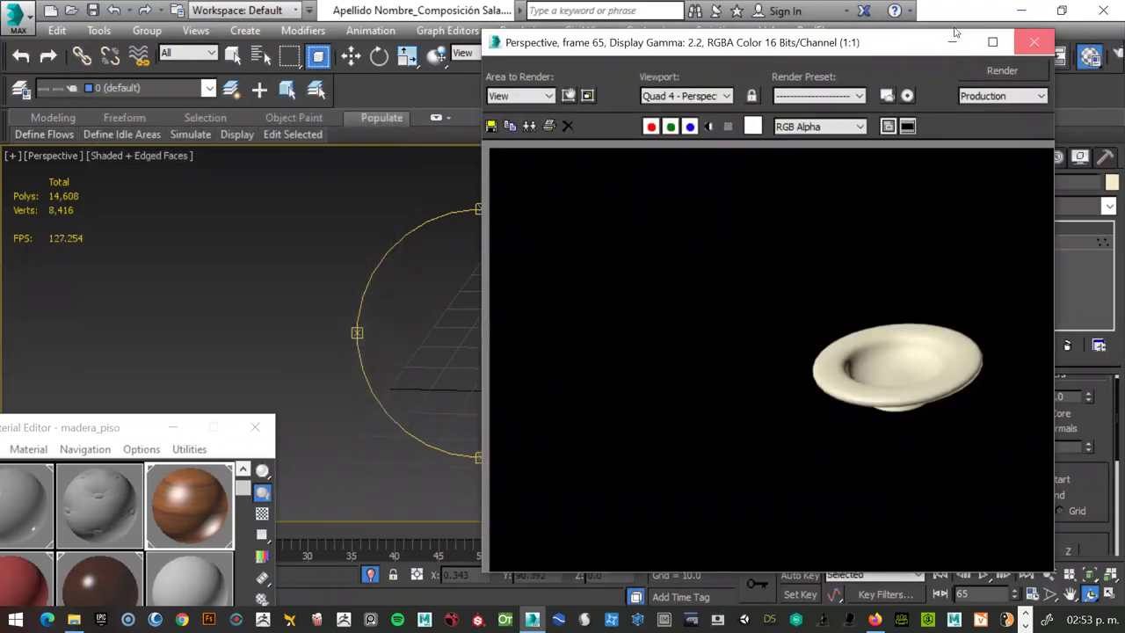
pyautogui.click(1034, 43)
# End Isolate to bring the full scene back into view.
pyautogui.press('w')
pyautogui.rightClick(689, 276)
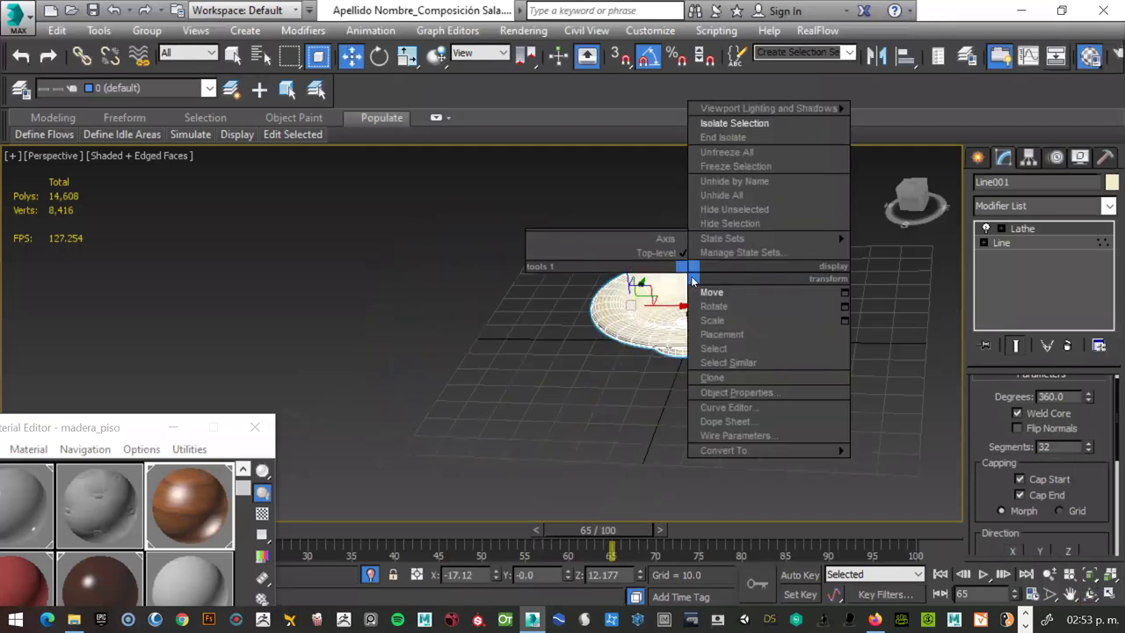
pyautogui.click(746, 125)
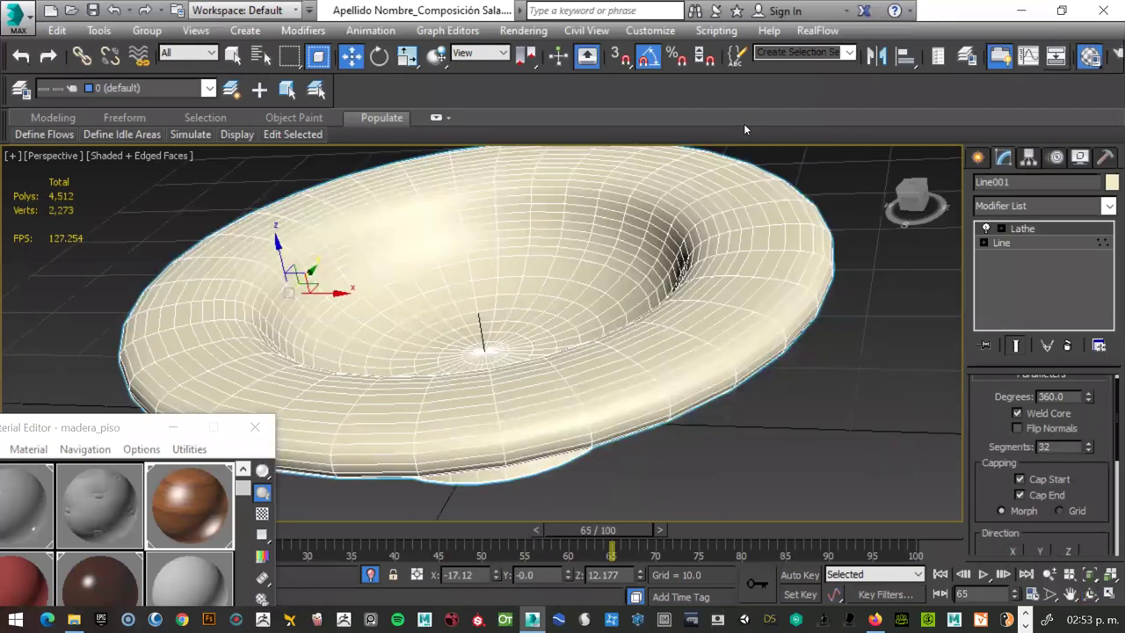
pyautogui.rightClick(650, 244)
pyautogui.click(694, 106)
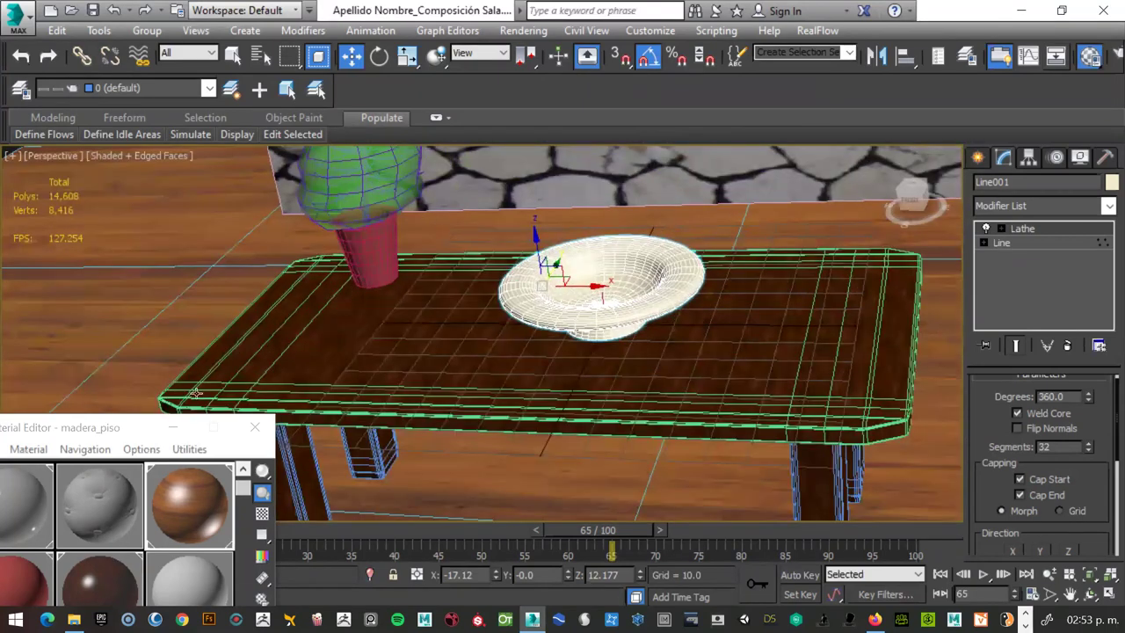
# Rename the 'pared' sample material to 'cristal'.
pyautogui.moveTo(141, 431); pyautogui.dragTo(859, 203)
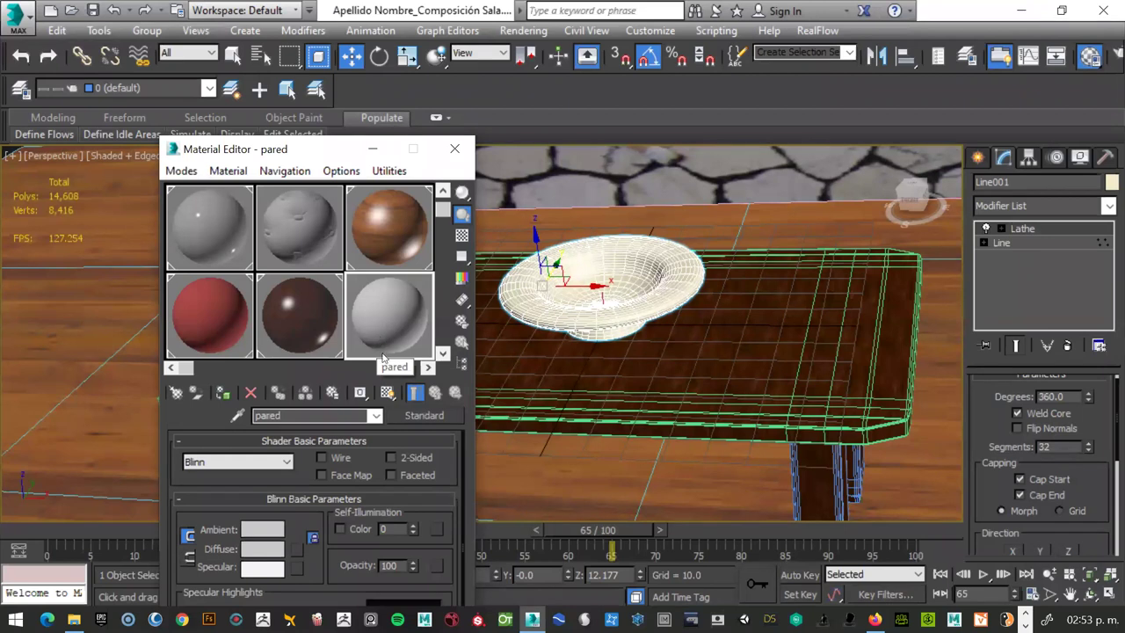
pyautogui.moveTo(290, 415); pyautogui.dragTo(159, 413)
pyautogui.write('cristal')
pyautogui.scroll(-1, 290, 524)
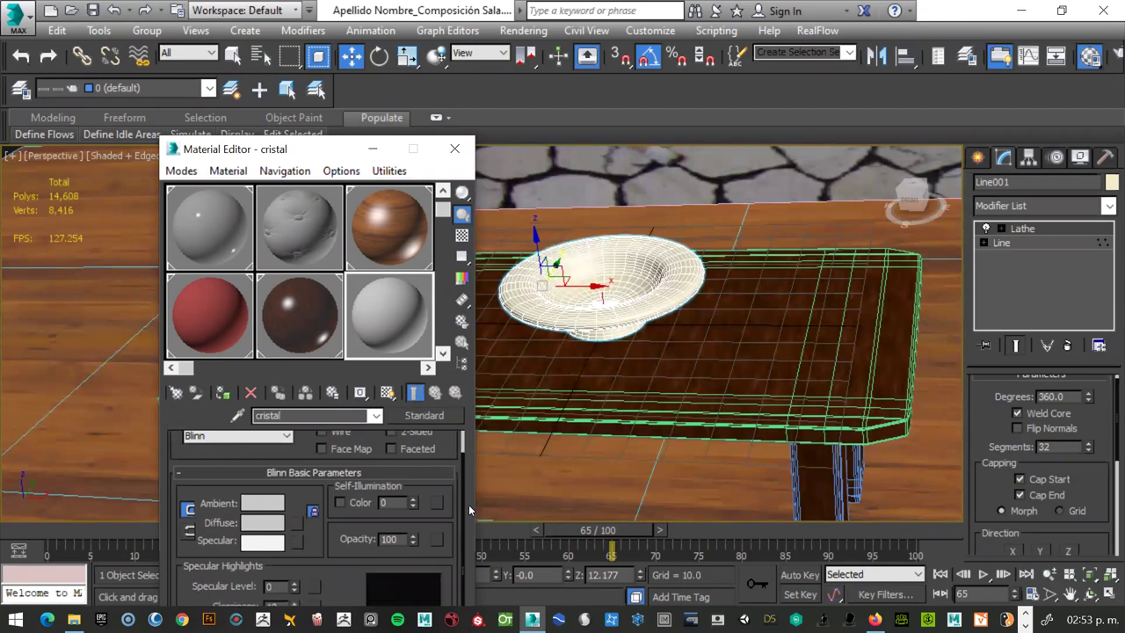
pyautogui.scroll(-1, 466, 433)
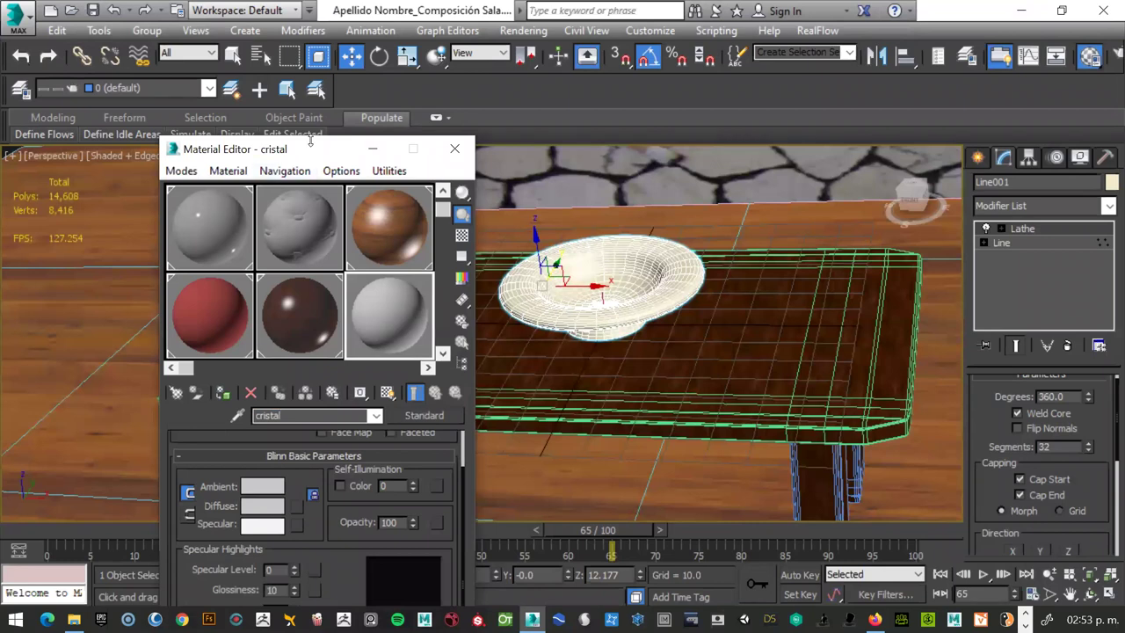
pyautogui.moveTo(299, 149); pyautogui.dragTo(299, 95)
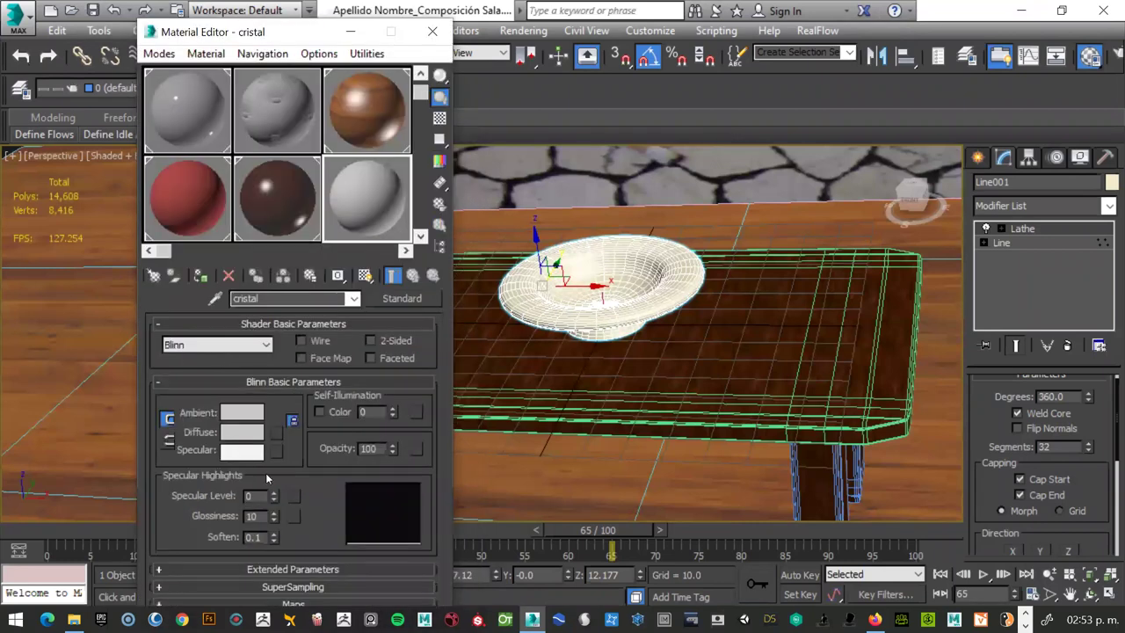
# Give cristal Specular Level 100 and Glossiness 80, and expand its Maps rollout.
pyautogui.write('1')
pyautogui.write('00')
pyautogui.press('Tab')
pyautogui.write('80')
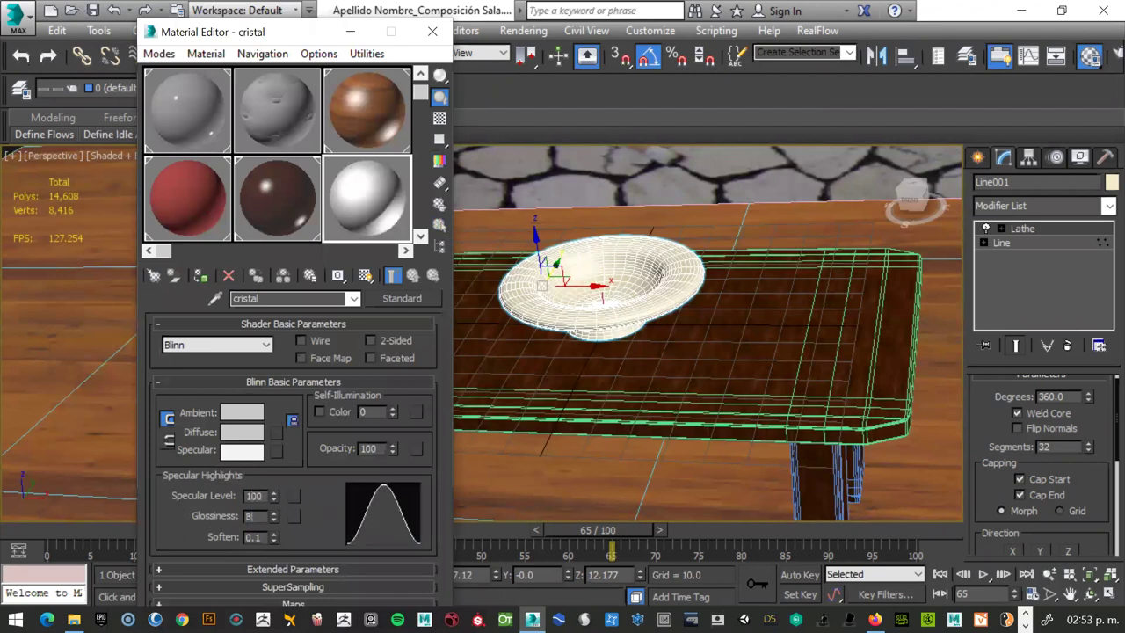
pyautogui.press('Return')
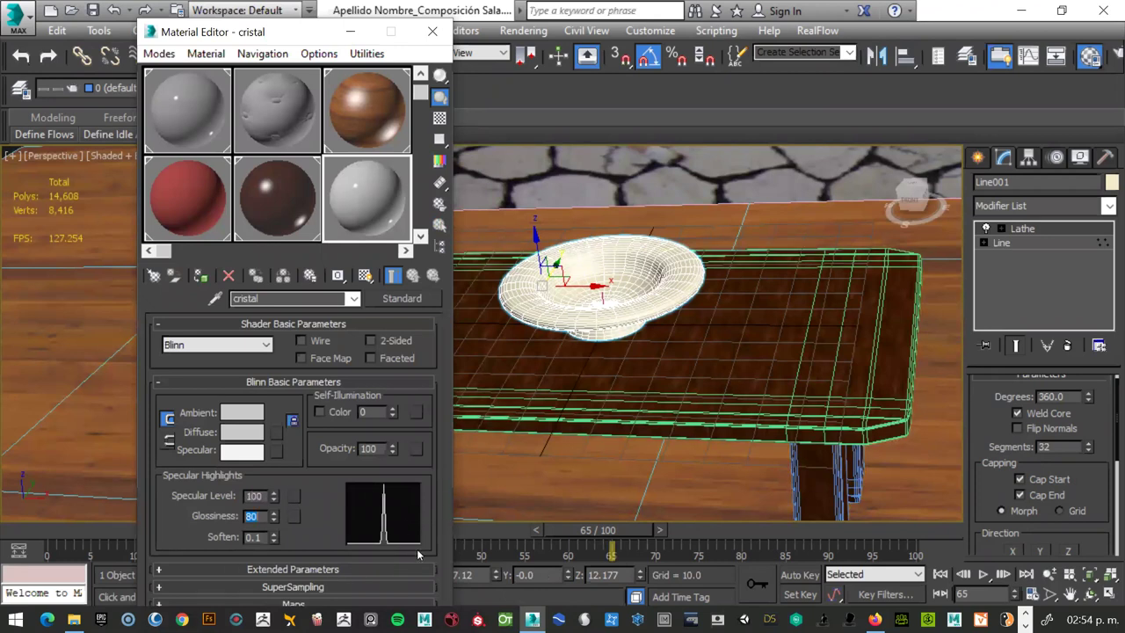
pyautogui.click(334, 604)
pyautogui.scroll(-5, 177, 493)
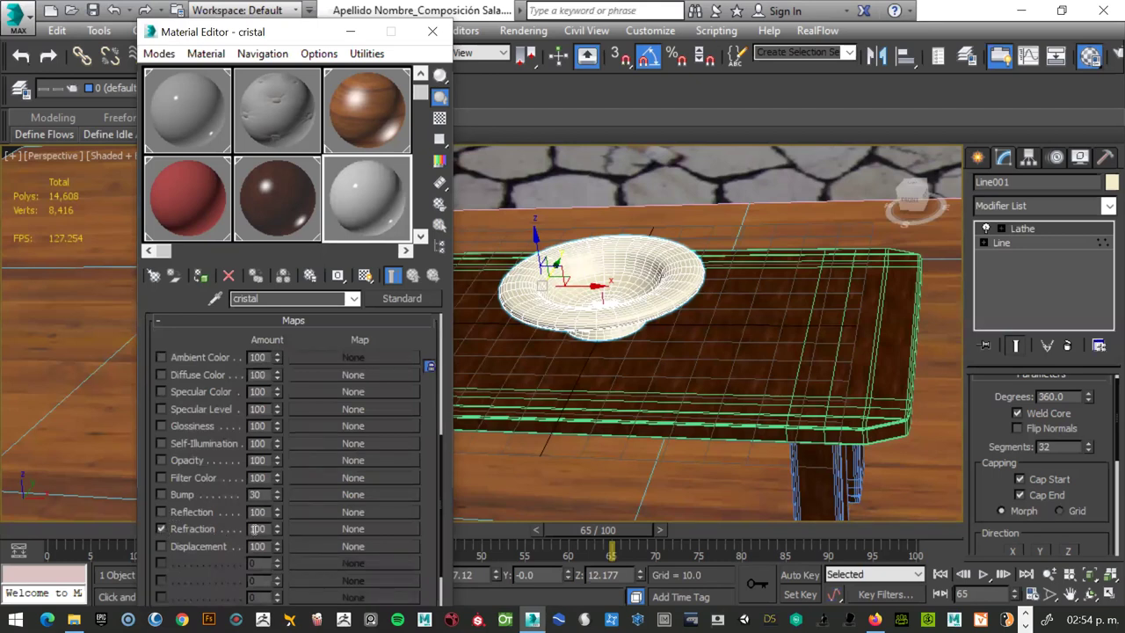
# Give the cristal material a Raytrace refraction map and apply it to the bowl.
pyautogui.click(343, 528)
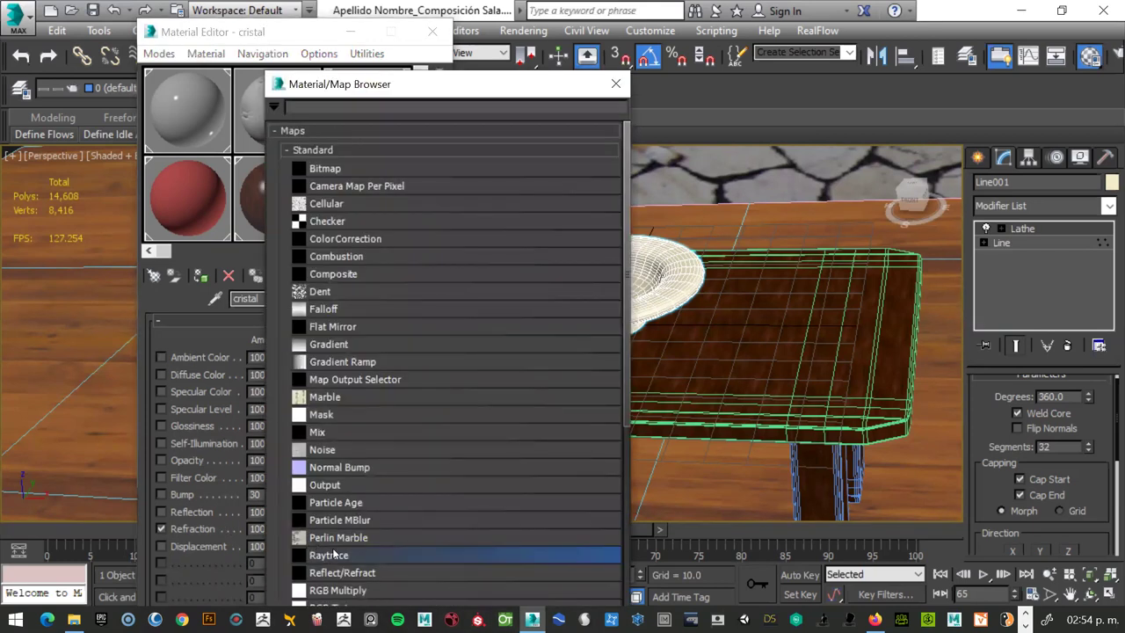
pyautogui.doubleClick(385, 557)
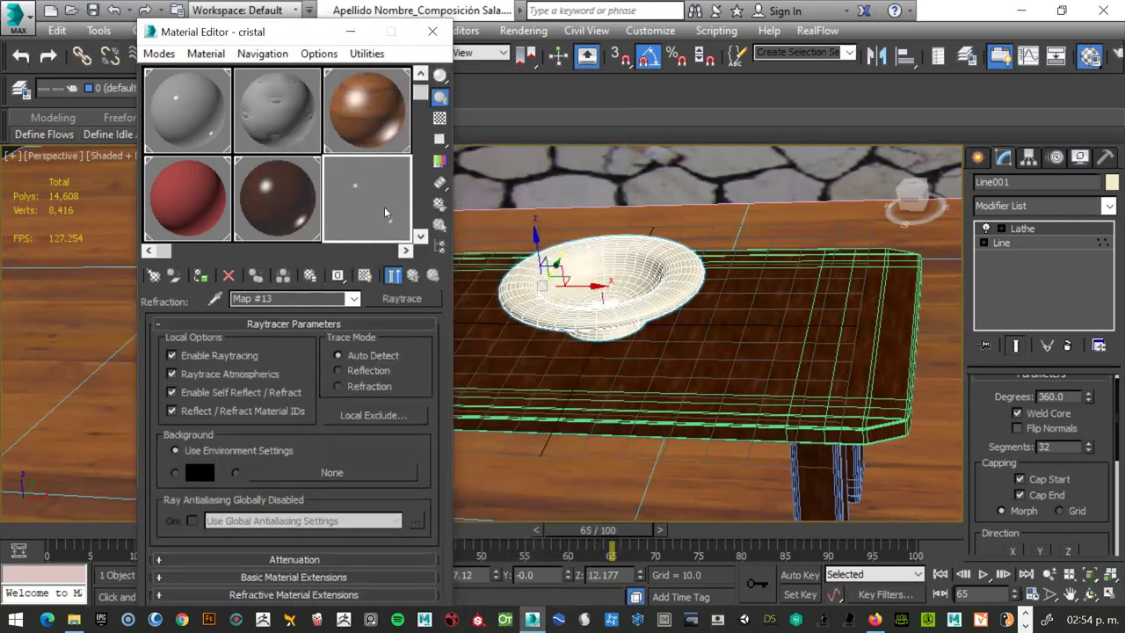
pyautogui.moveTo(364, 203); pyautogui.dragTo(571, 323)
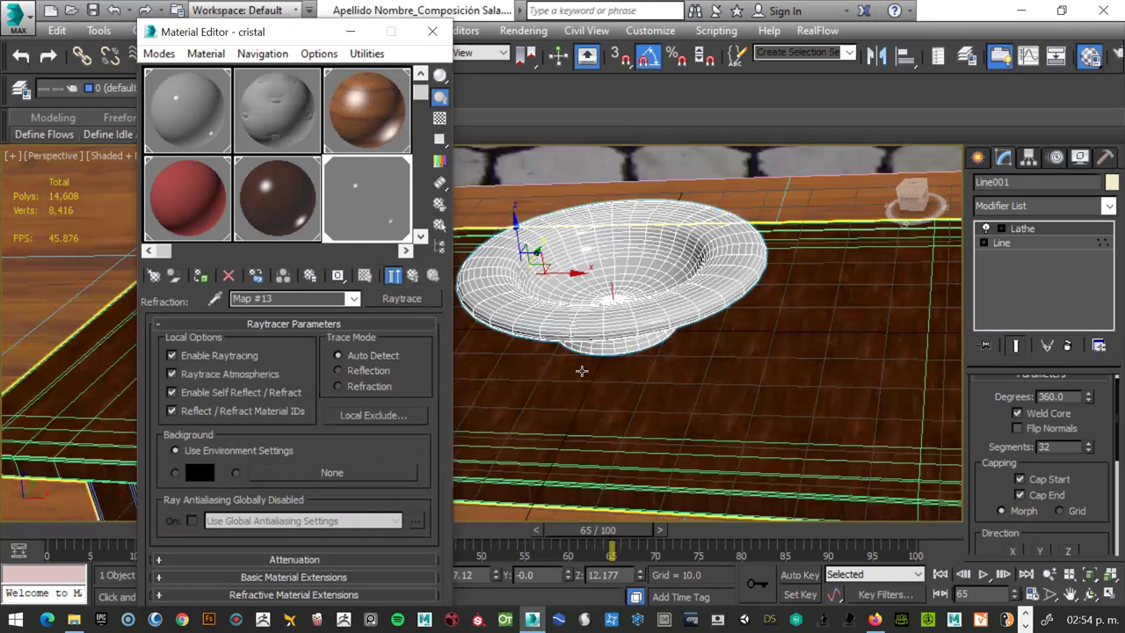
# Test-render the scene to confirm the bowl looks like clear glass, then select the small cup.
pyautogui.hotkey('shift', 'q')
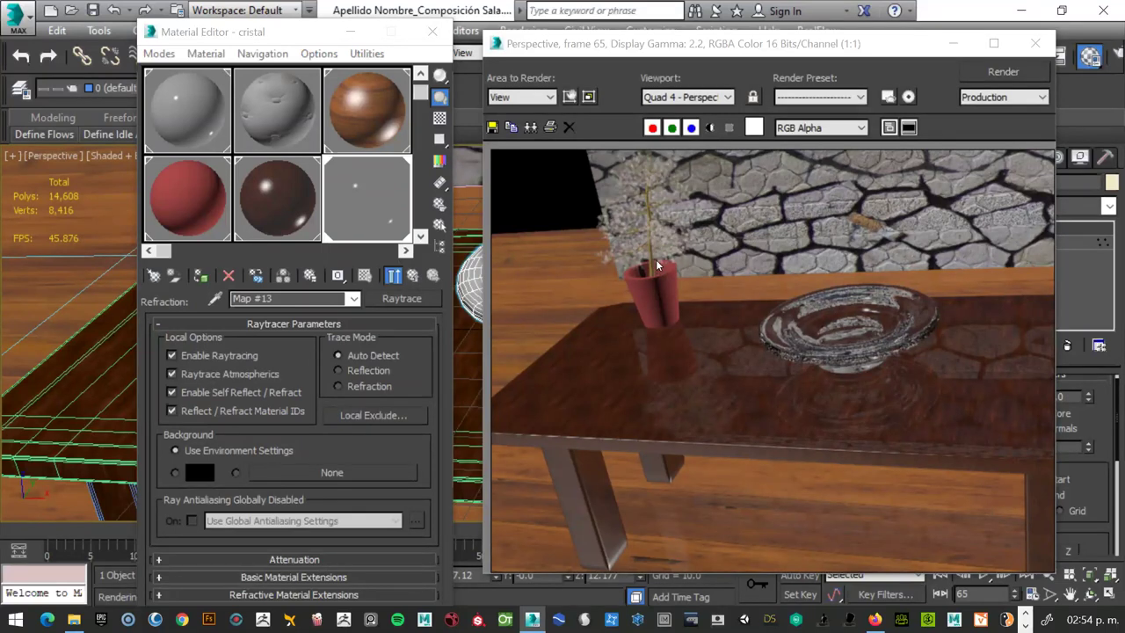
pyautogui.click(1036, 43)
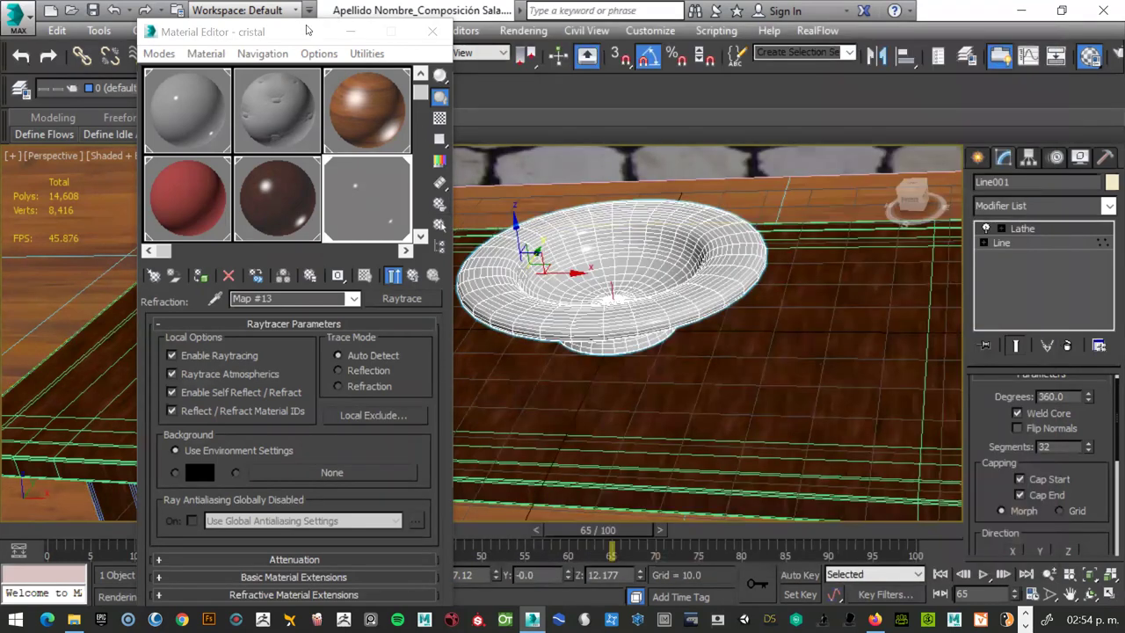
pyautogui.click(303, 204)
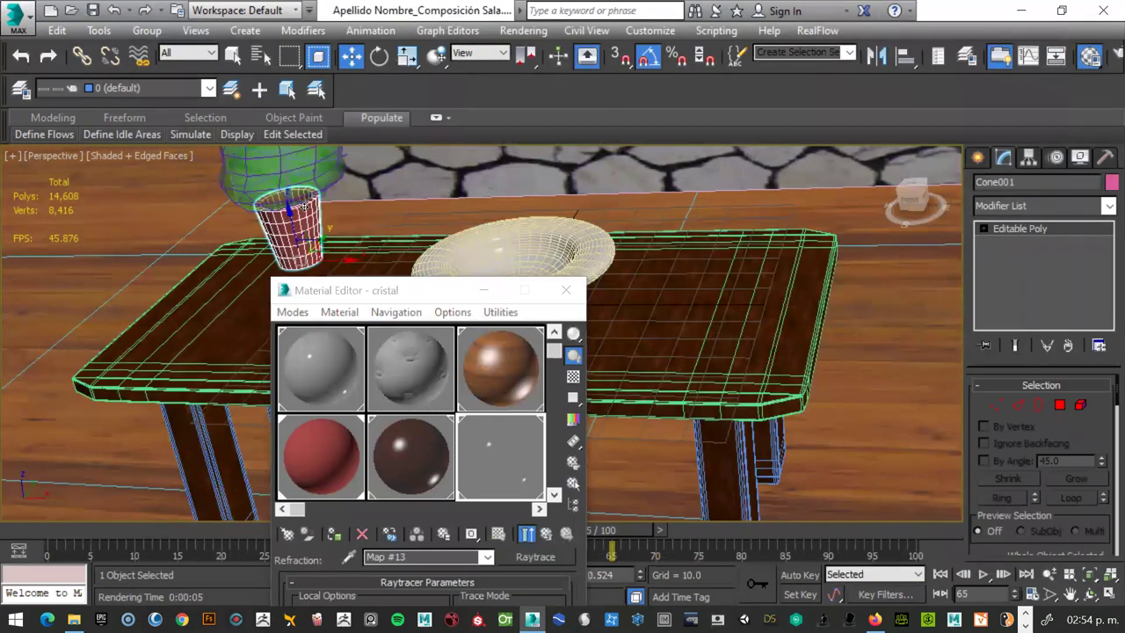
# Undo the cup edits, switch to the Front view and move the material editor aside.
pyautogui.hotkey('ctrl', 'z')
pyautogui.hotkey('ctrl', 'z')
pyautogui.hotkey('ctrl', 'z')
pyautogui.hotkey('ctrl', 'z')
pyautogui.hotkey('ctrl', 'z')
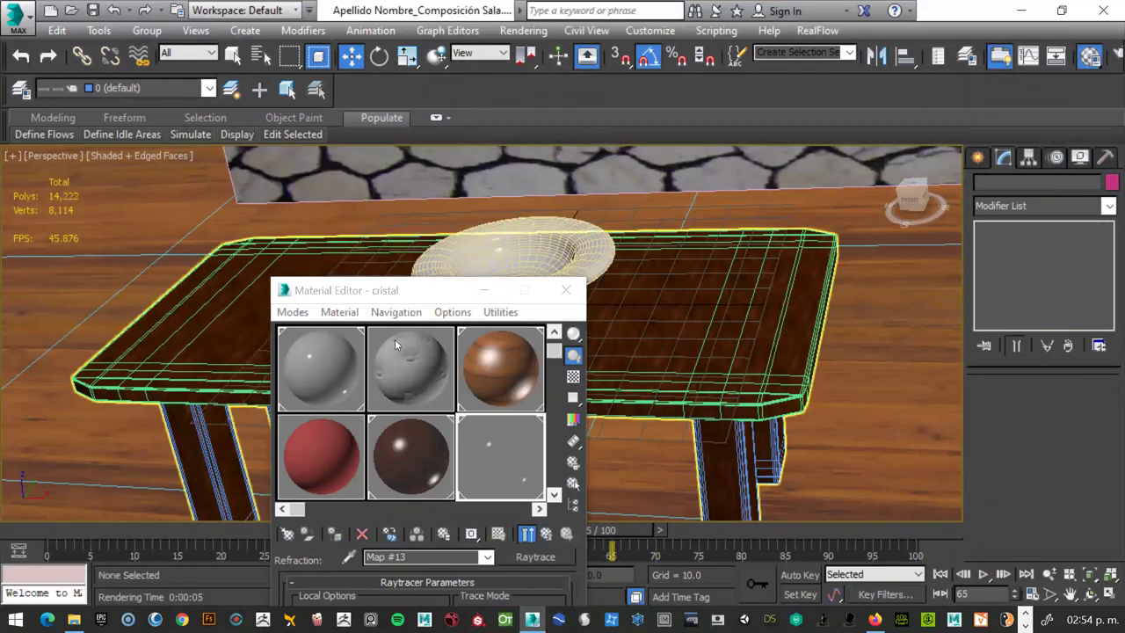
pyautogui.moveTo(395, 290); pyautogui.dragTo(341, 434)
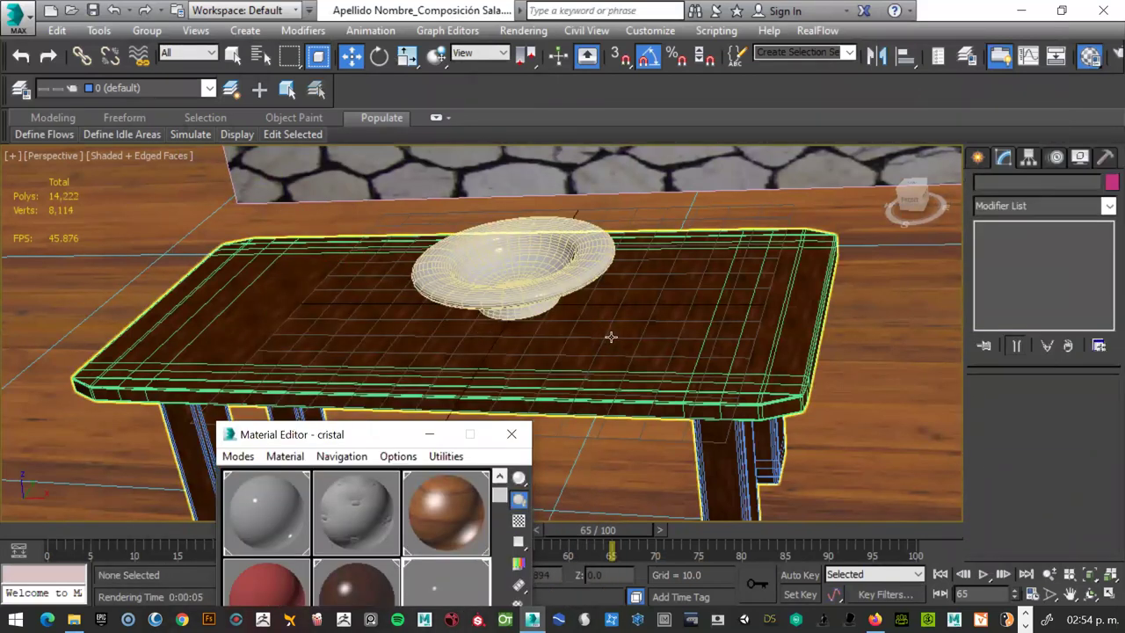
pyautogui.press('f')
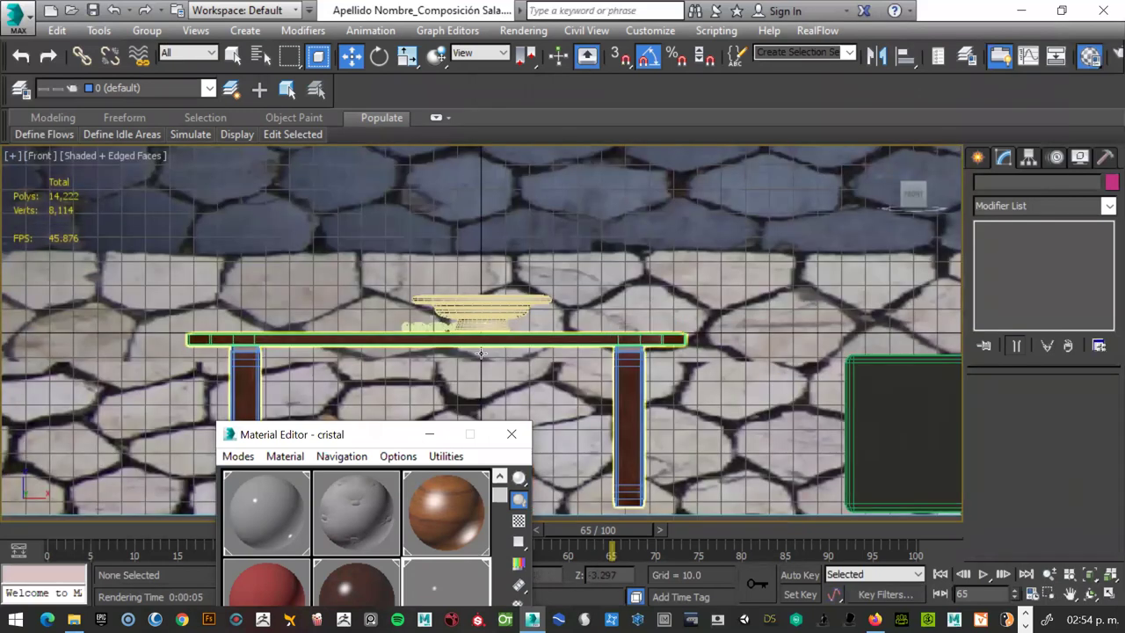
pyautogui.scroll(4, 388, 297)
pyautogui.scroll(4, 388, 297)
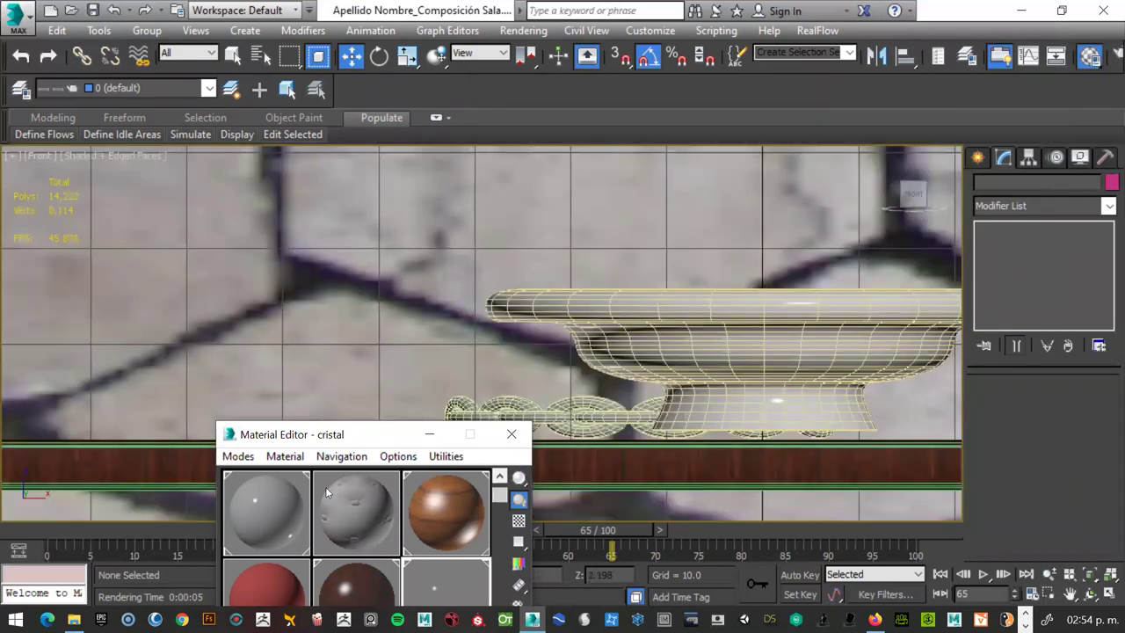
pyautogui.moveTo(373, 435); pyautogui.dragTo(290, 579)
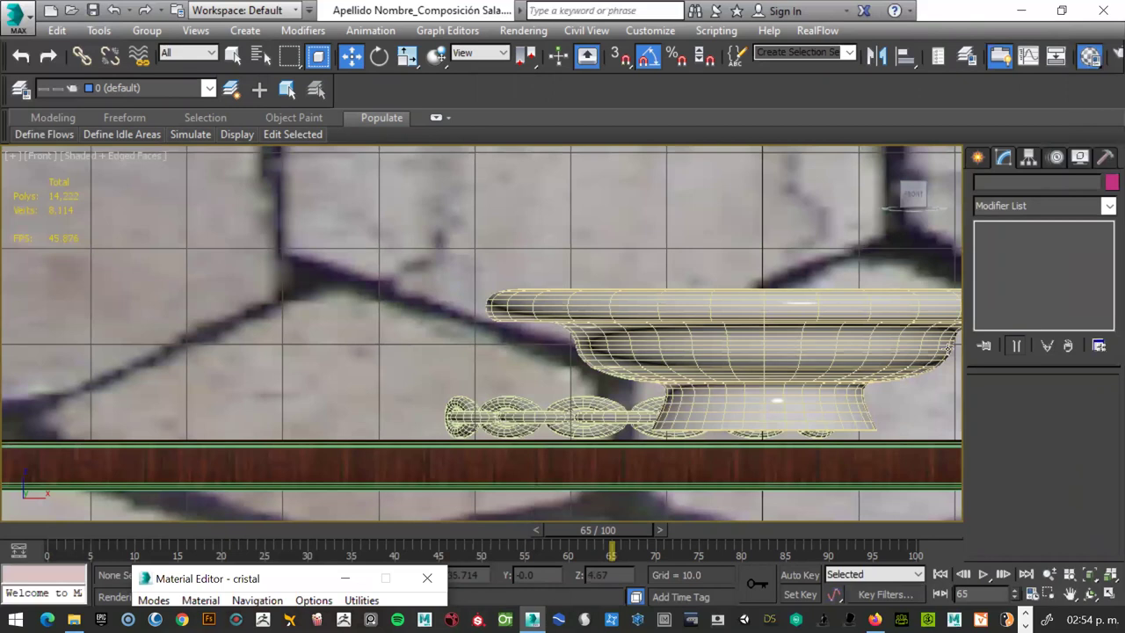
# Draw Line002 as a six-point goblet profile: a curved side ending in a flat base.
pyautogui.click(977, 158)
pyautogui.click(1005, 284)
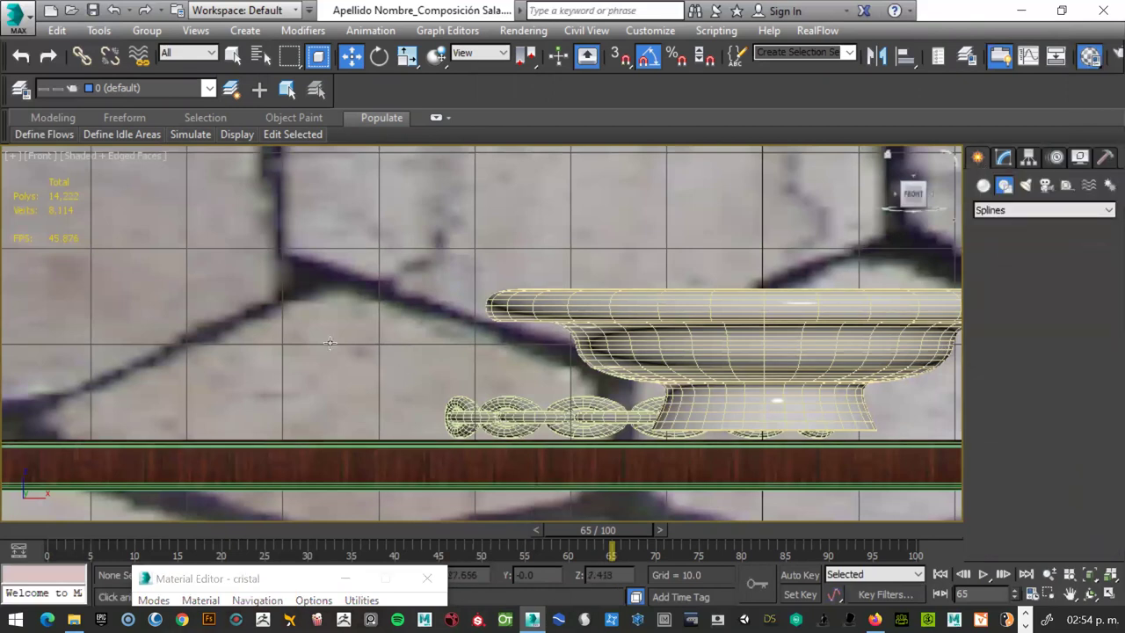
pyautogui.click(249, 237)
pyautogui.moveTo(268, 334); pyautogui.dragTo(299, 352)
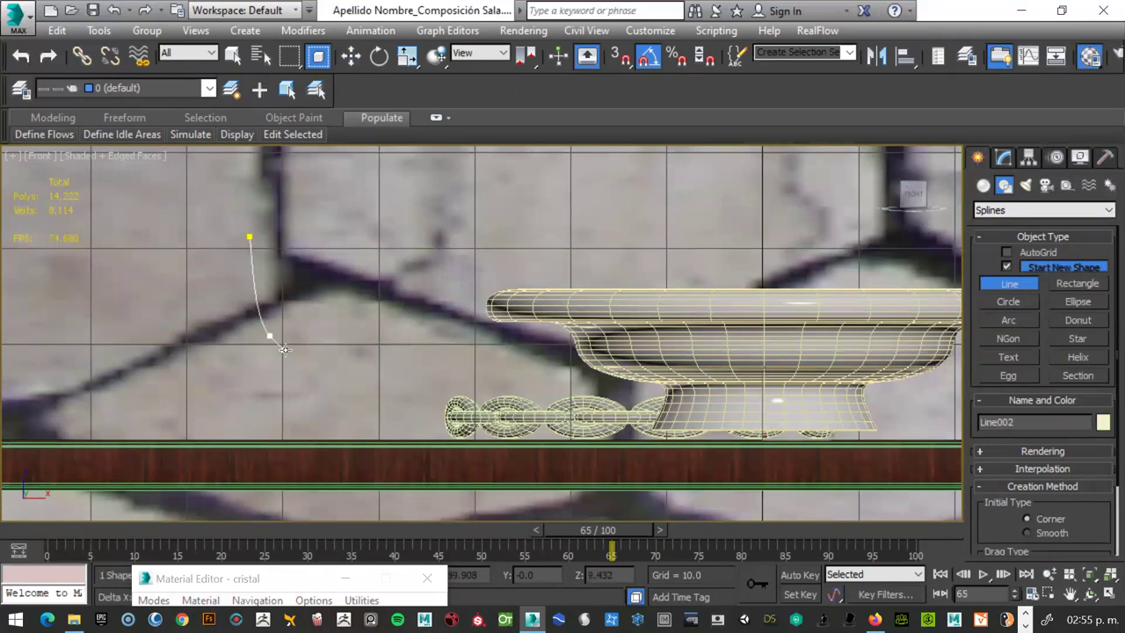
pyautogui.click(298, 353)
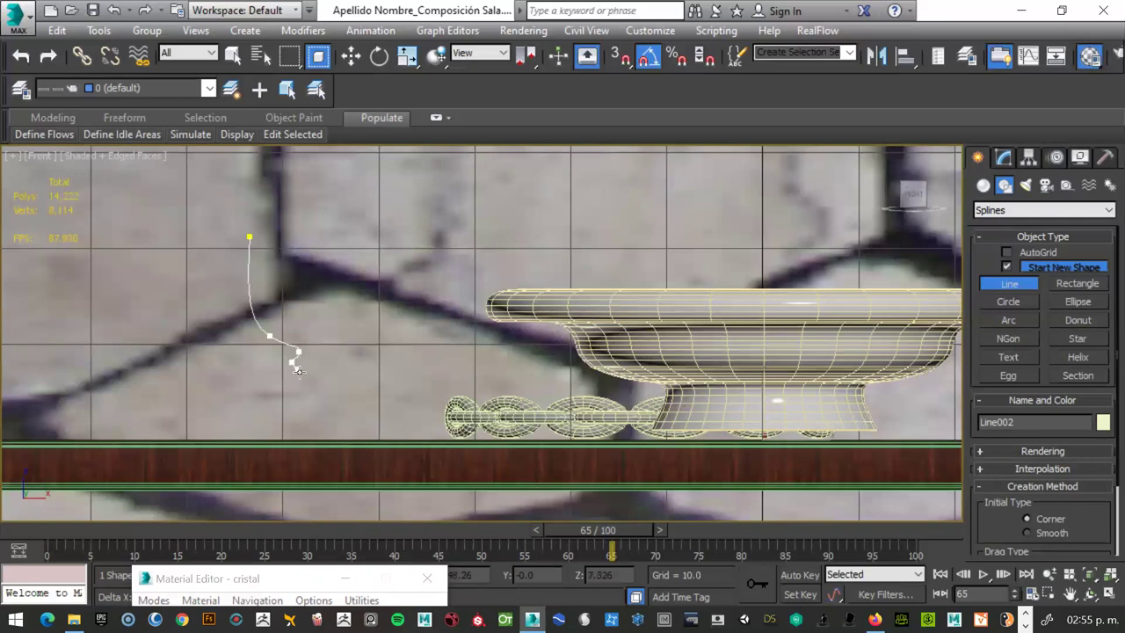
pyautogui.click(291, 429)
pyautogui.click(276, 432)
pyautogui.click(258, 434)
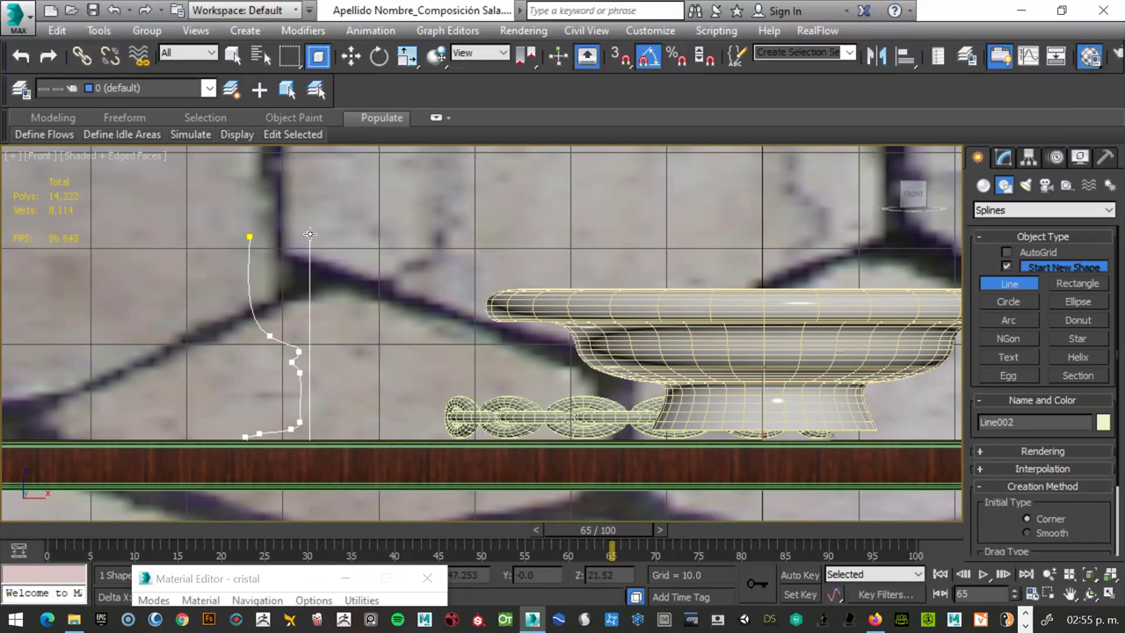
pyautogui.rightClick(389, 217)
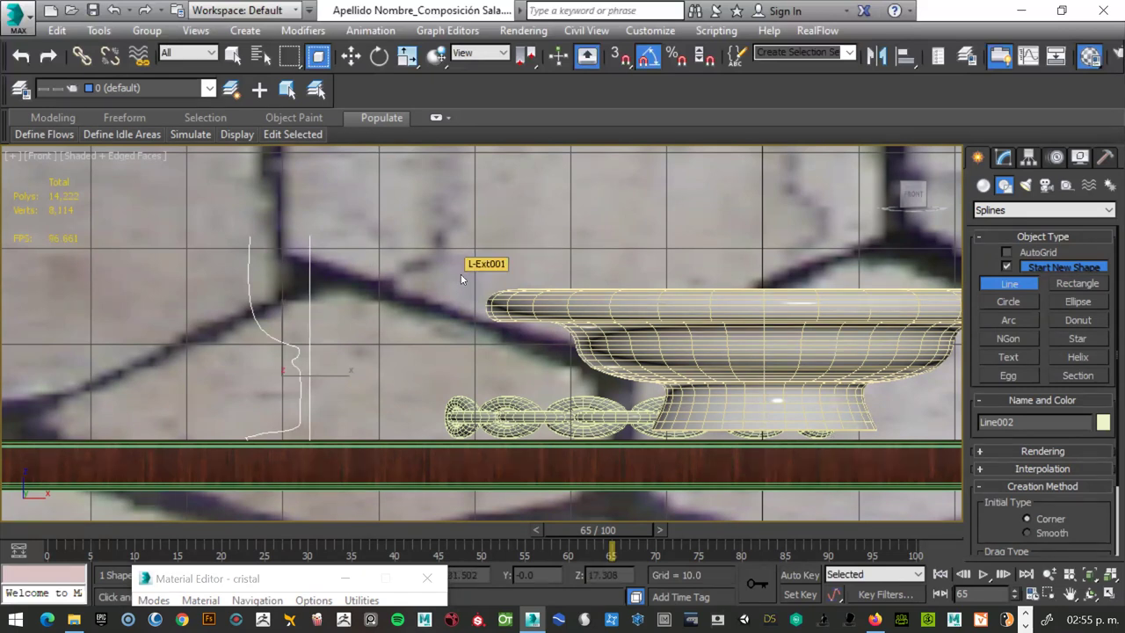
# In vertex mode, shift Line002's top vertex left and reshape the middle vertex's curve.
pyautogui.click(1003, 157)
pyautogui.press('1')
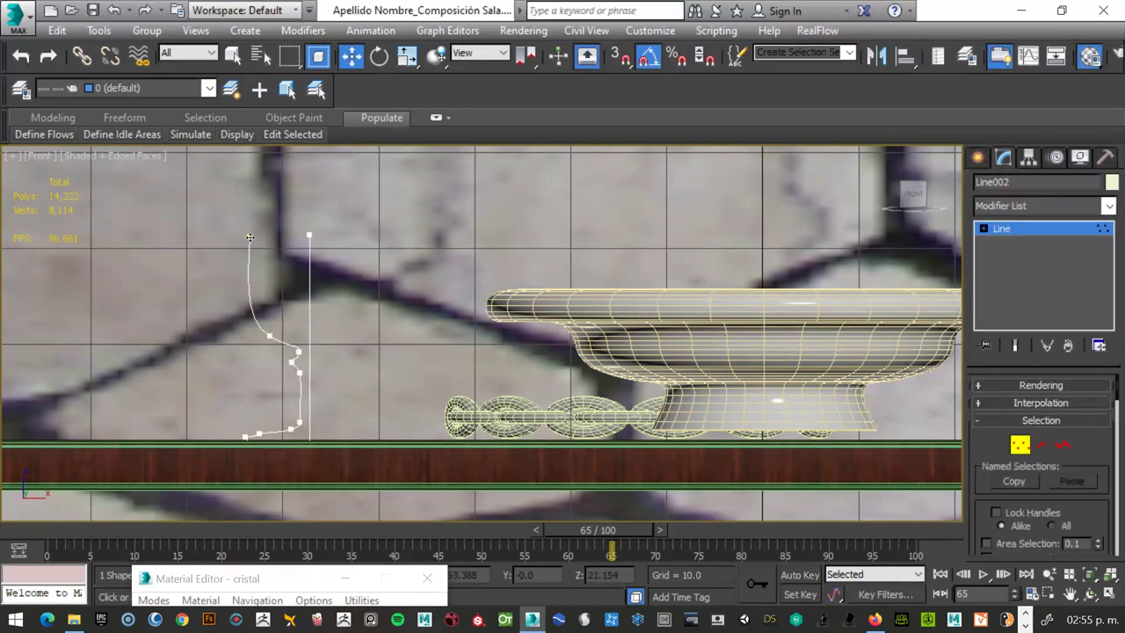
pyautogui.click(248, 239)
pyautogui.moveTo(283, 239); pyautogui.dragTo(273, 240)
pyautogui.click(271, 334)
pyautogui.moveTo(298, 335)
pyautogui.mouseDown()
pyautogui.moveTo(272, 369)
pyautogui.moveTo(305, 372)
pyautogui.mouseUp()
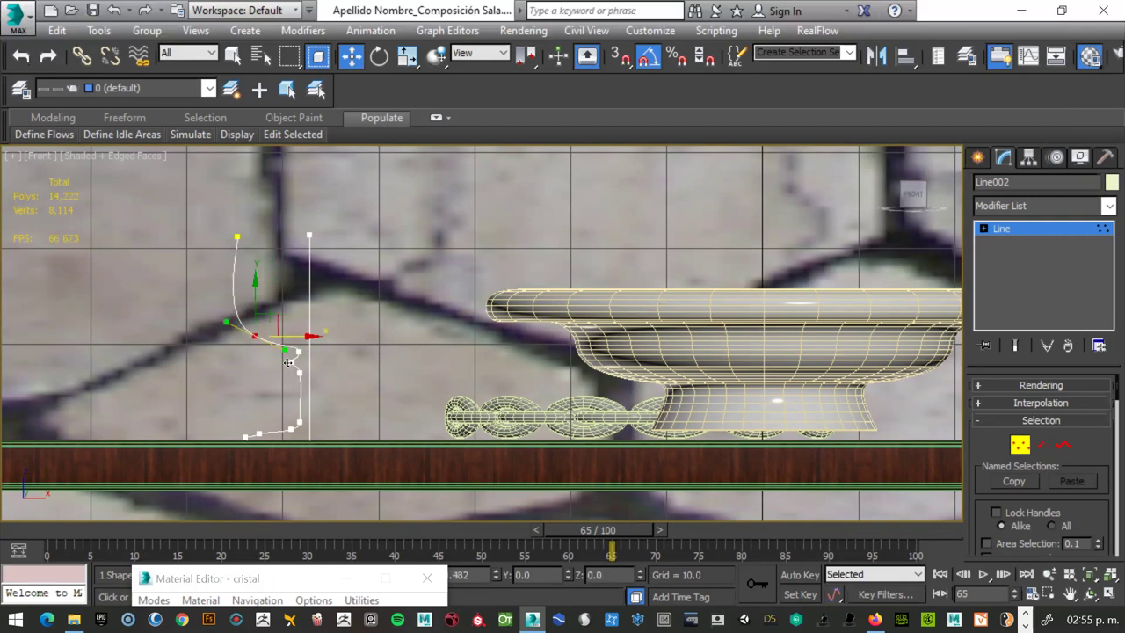
pyautogui.scroll(3, 304, 373)
pyautogui.scroll(3, 291, 352)
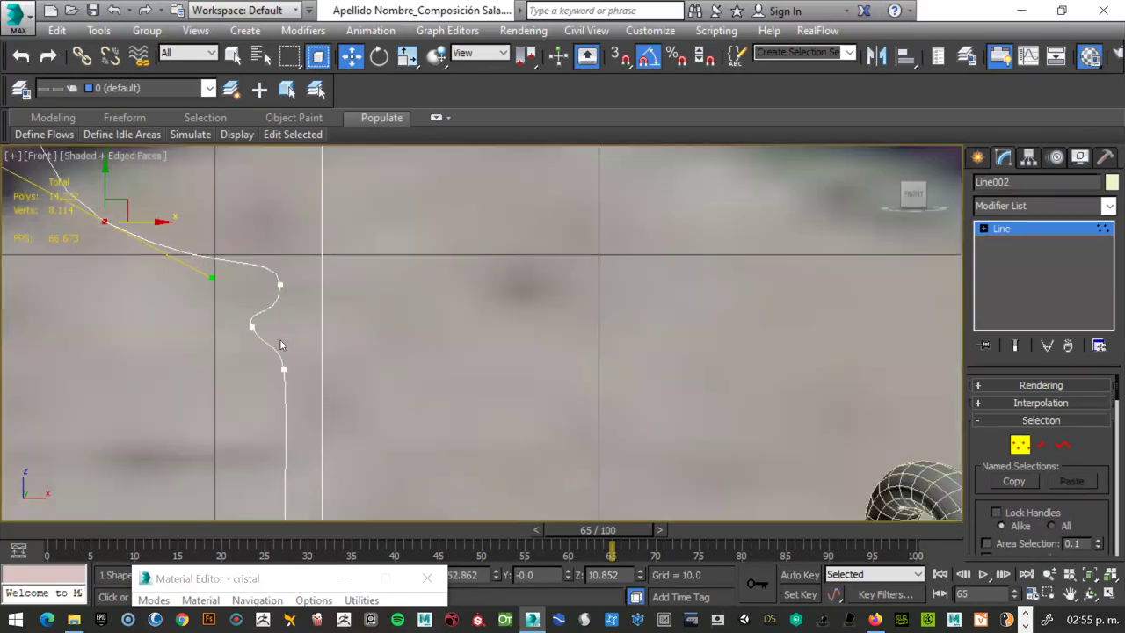
pyautogui.moveTo(264, 348); pyautogui.dragTo(253, 351)
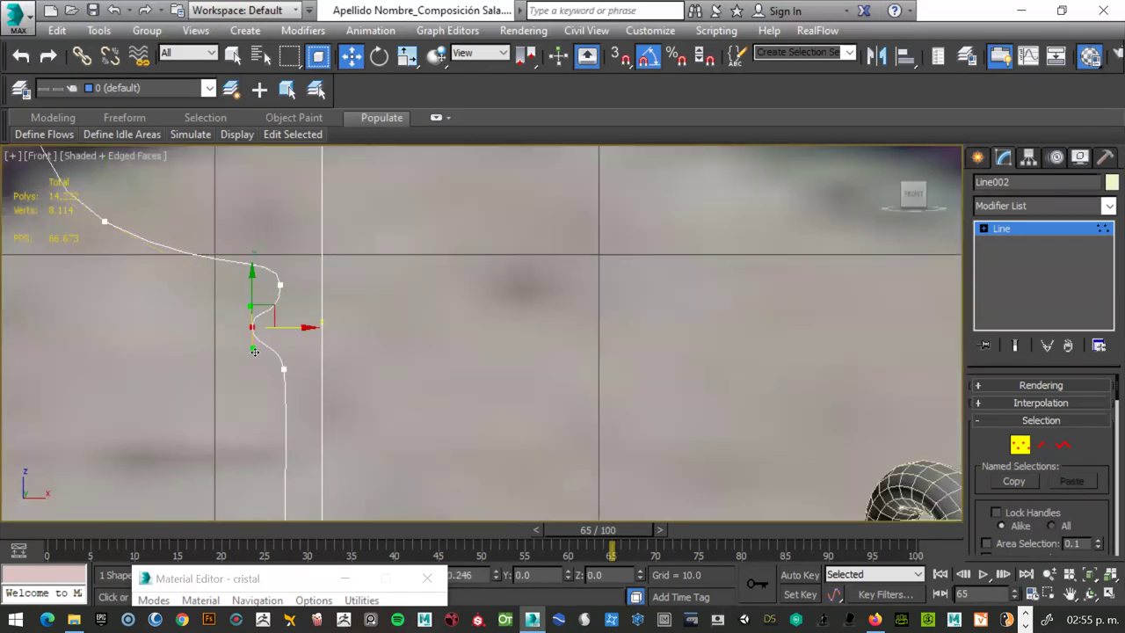
pyautogui.scroll(-2, 283, 387)
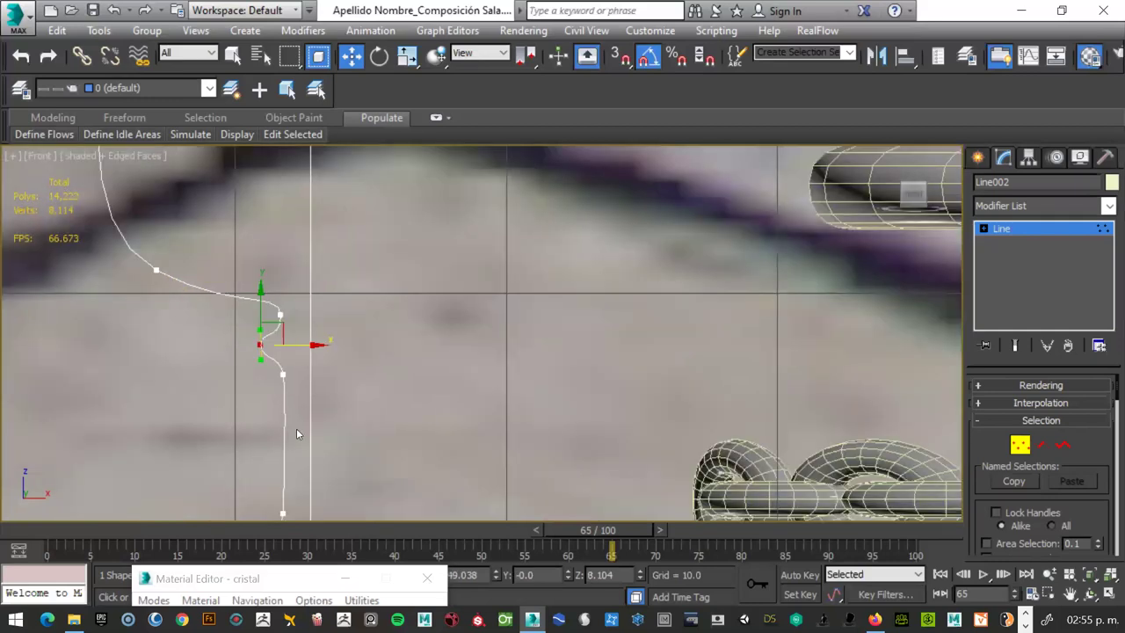
# Pan down to the profile's base, nudge two lower vertices left, and exit isolation mode.
pyautogui.click(1070, 595)
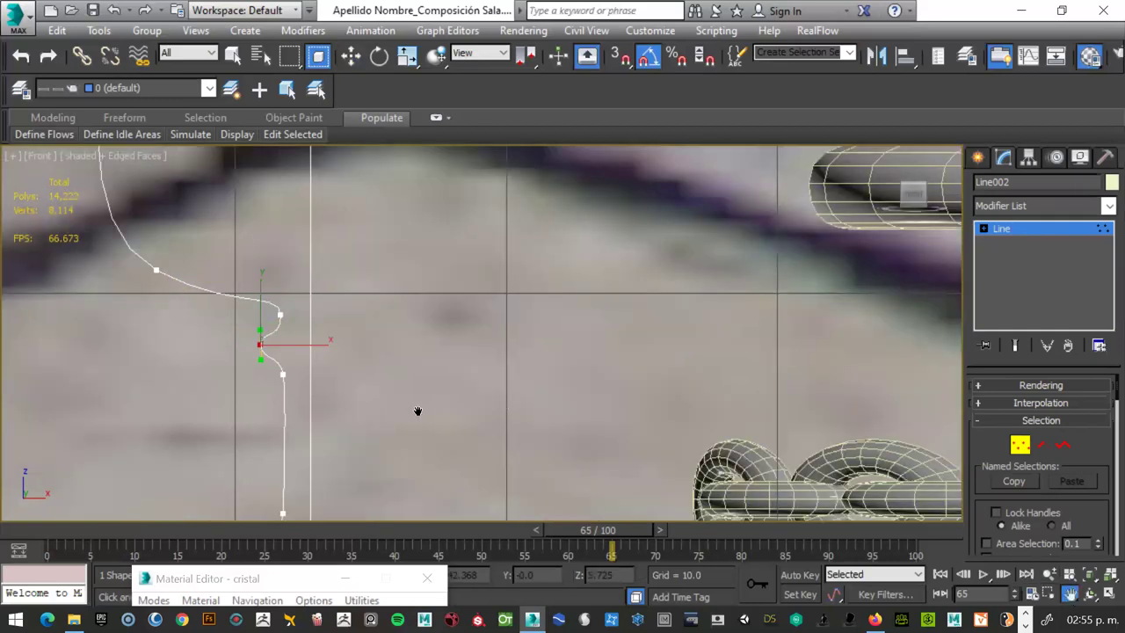
pyautogui.moveTo(417, 411); pyautogui.dragTo(497, 230)
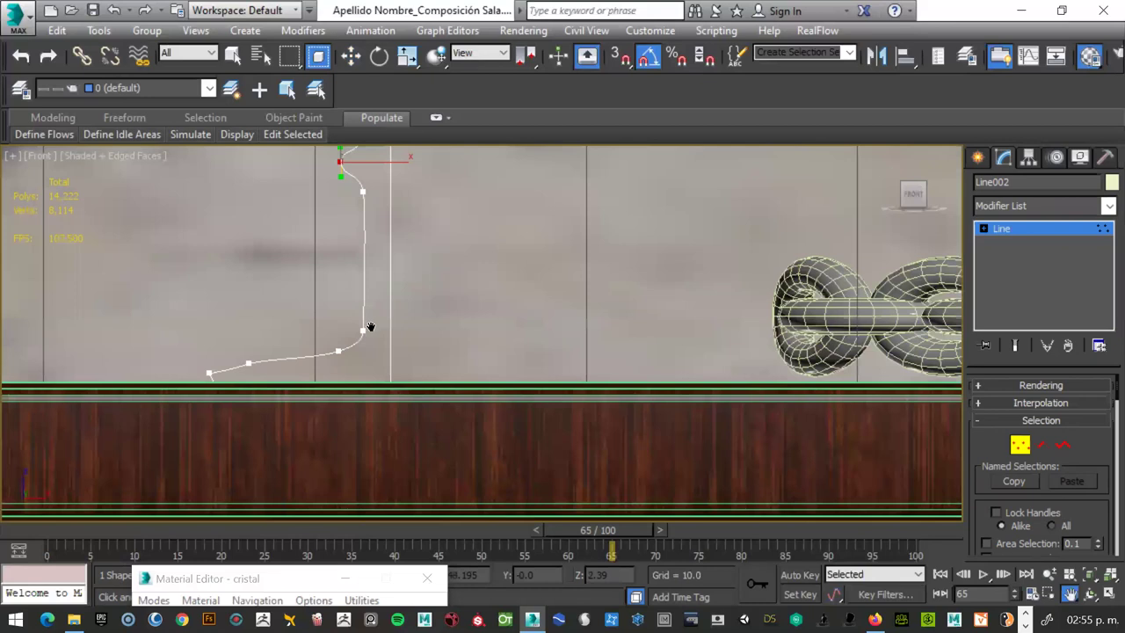
pyautogui.rightClick(369, 325)
pyautogui.click(363, 328)
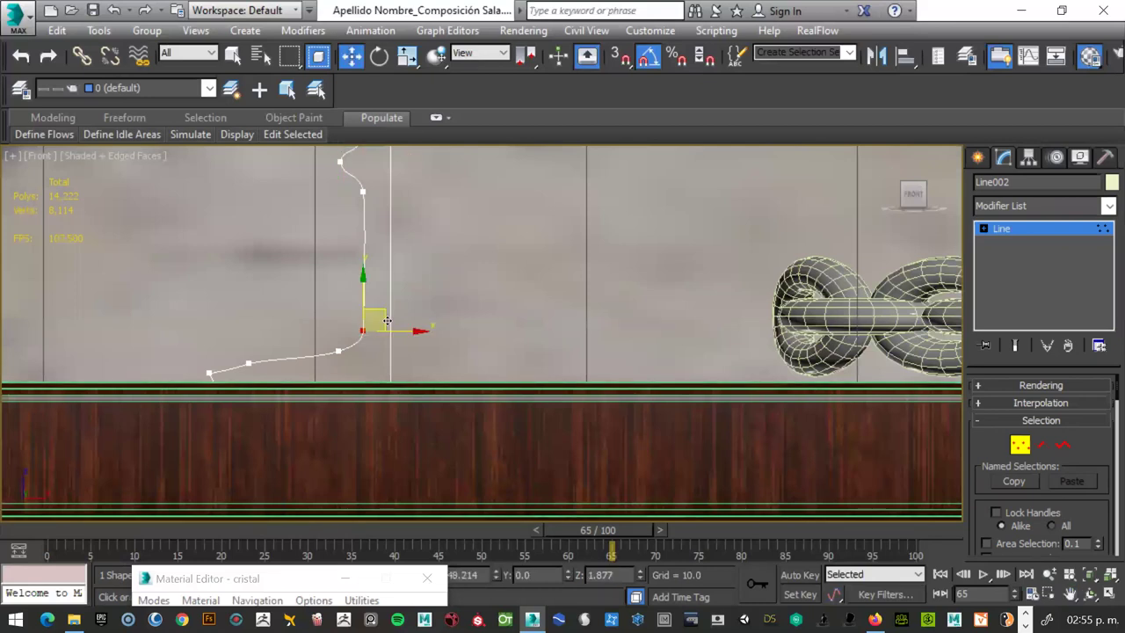
pyautogui.moveTo(386, 330); pyautogui.dragTo(385, 330)
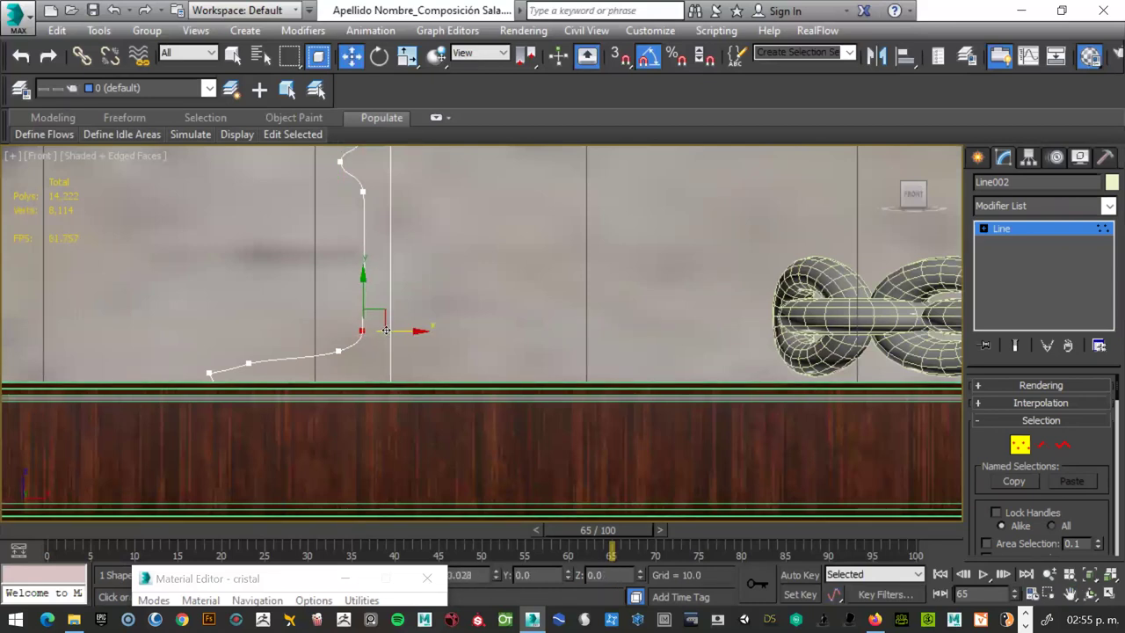
pyautogui.click(338, 352)
pyautogui.moveTo(339, 353); pyautogui.dragTo(335, 350)
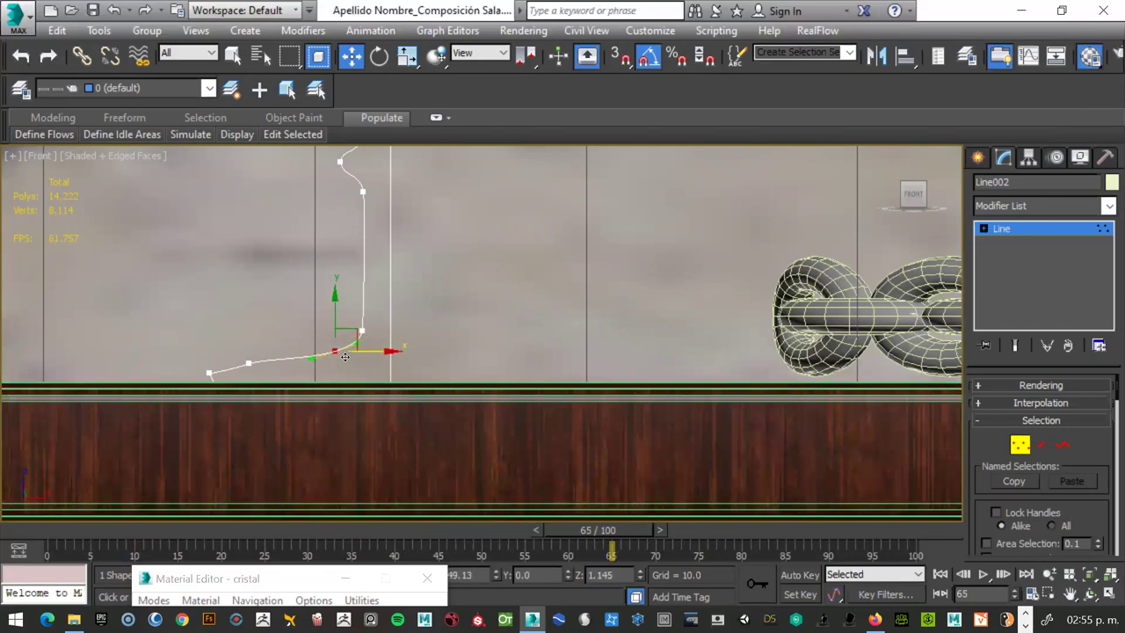
pyautogui.rightClick(365, 304)
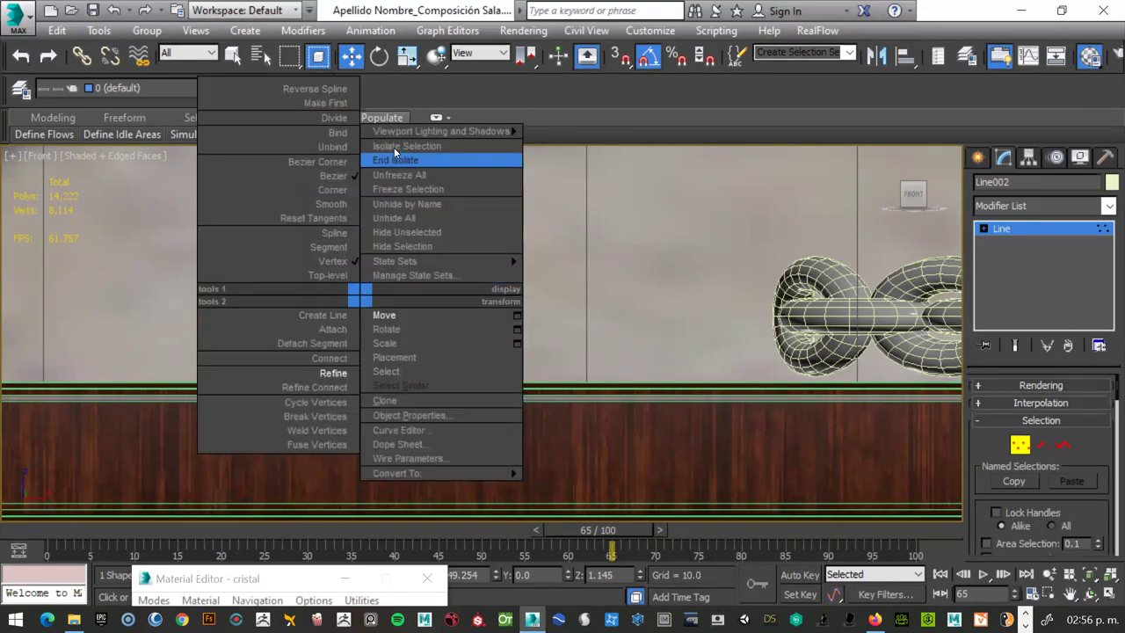
pyautogui.click(389, 162)
# Pull the left corner vertex down and convert it to Bezier, raising its tangent handle.
pyautogui.scroll(3, 365, 378)
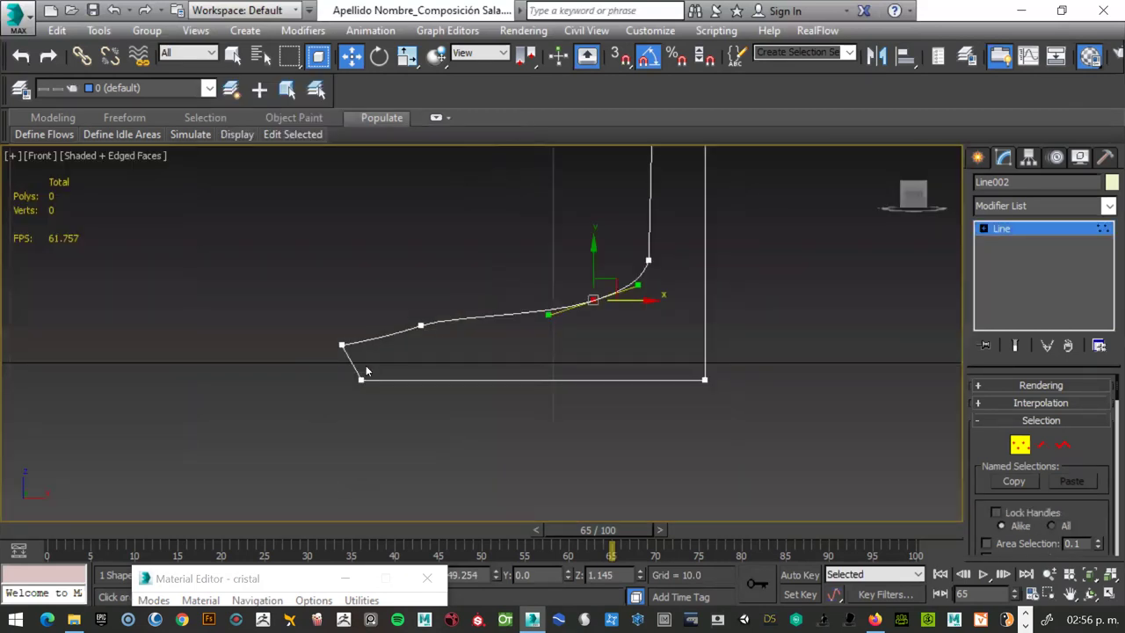
pyautogui.moveTo(342, 345); pyautogui.dragTo(315, 349)
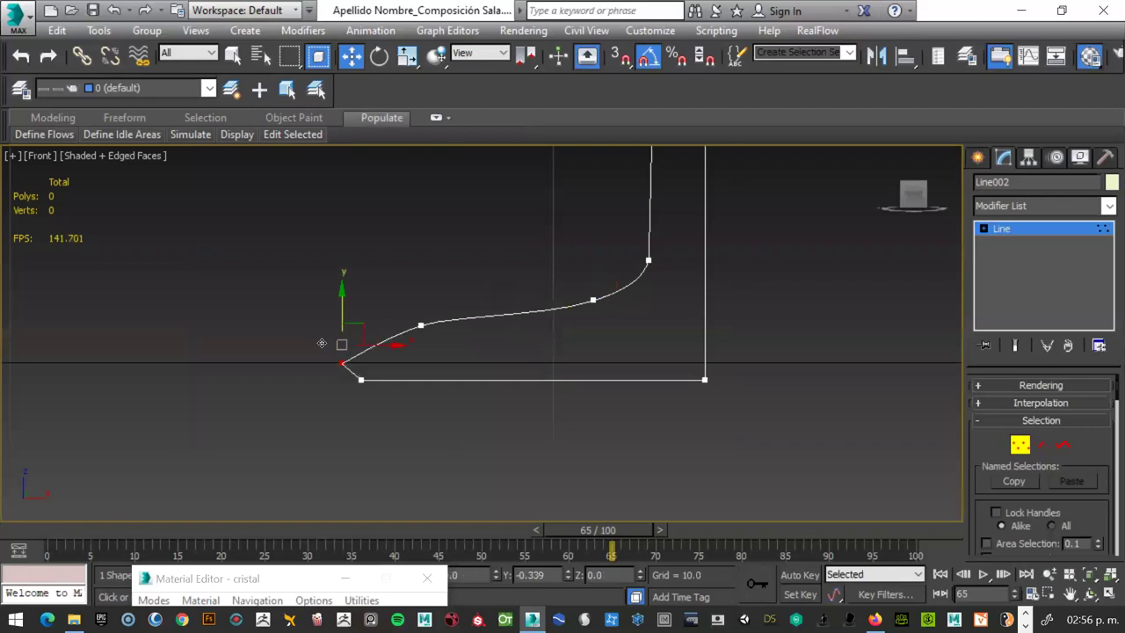
pyautogui.scroll(2, 343, 391)
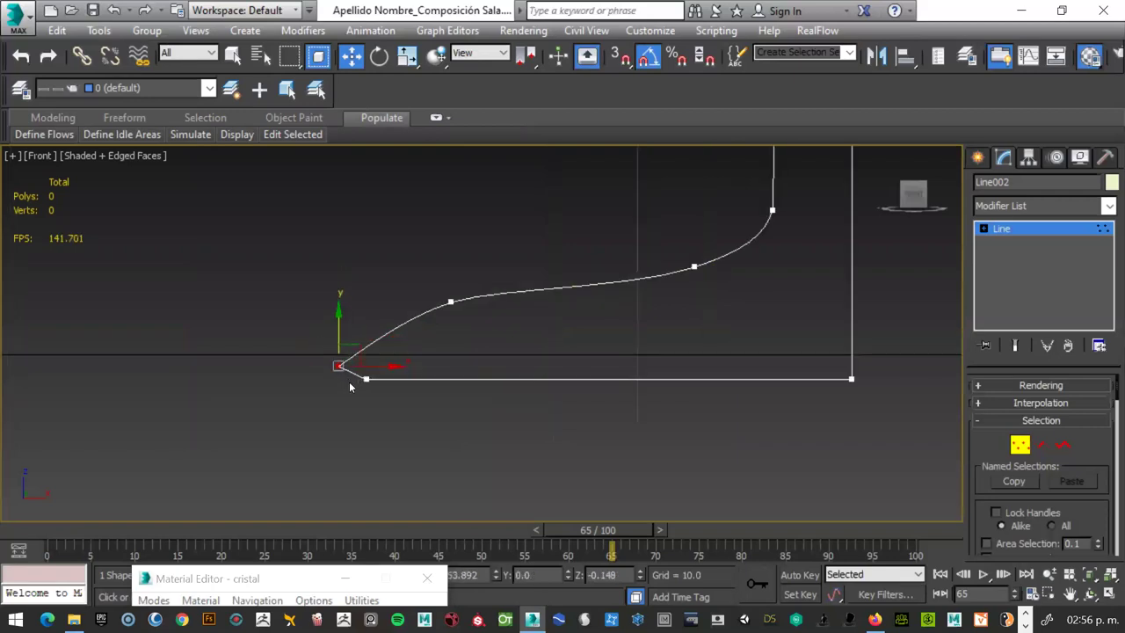
pyautogui.scroll(2, 339, 366)
pyautogui.rightClick(328, 354)
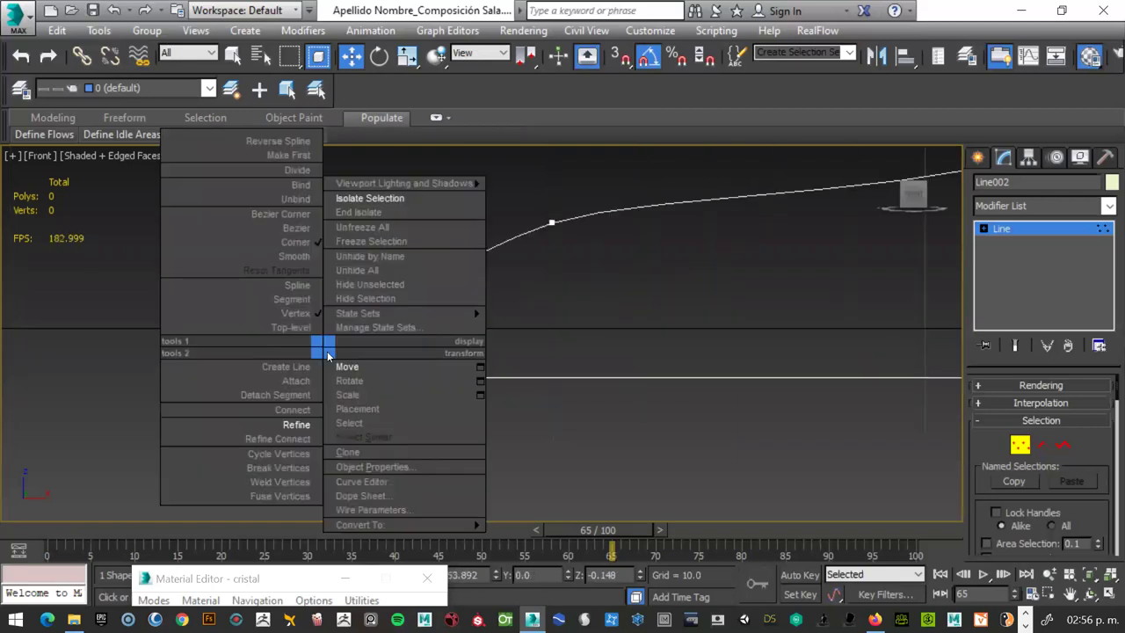
pyautogui.click(296, 227)
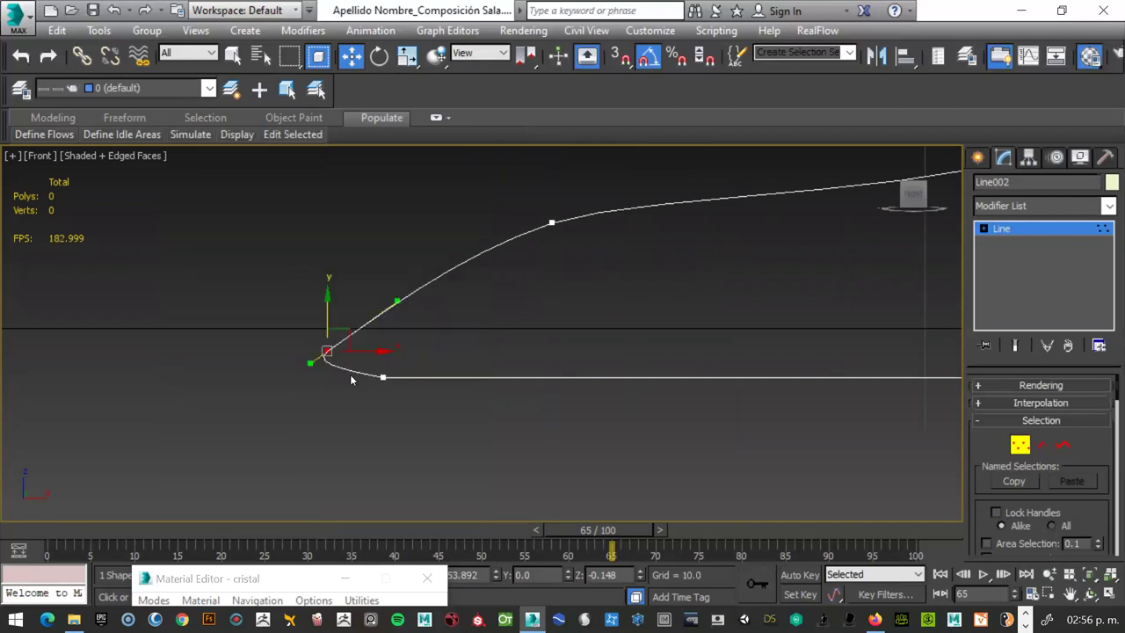
pyautogui.moveTo(398, 300); pyautogui.dragTo(397, 283)
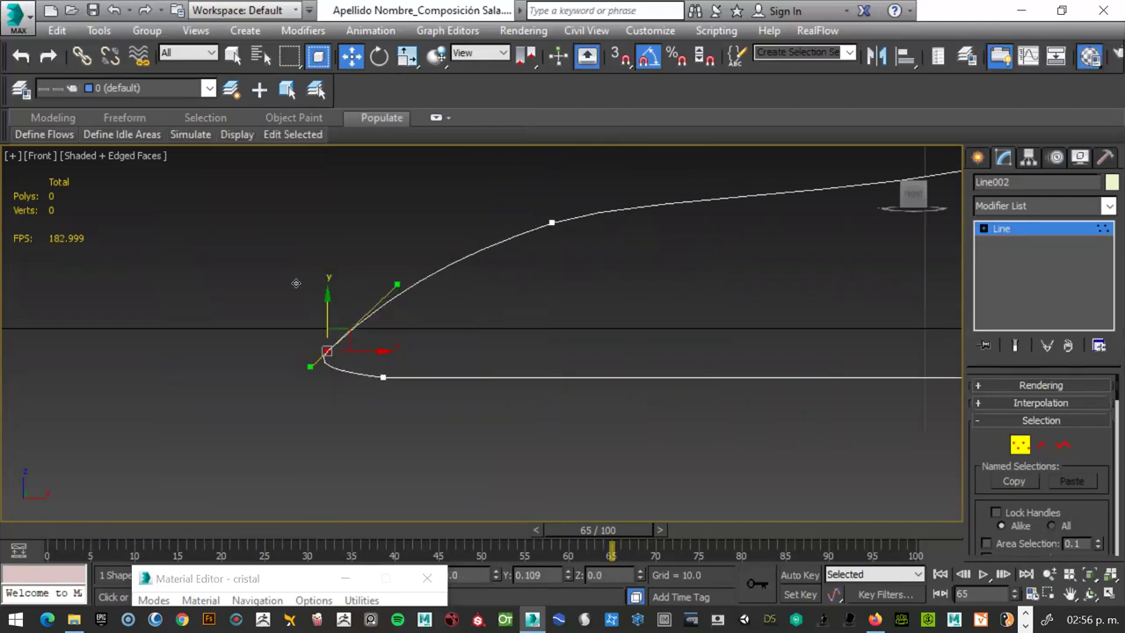
pyautogui.moveTo(397, 284)
pyautogui.mouseDown()
pyautogui.moveTo(397, 255)
pyautogui.moveTo(306, 287)
pyautogui.mouseUp()
# Reset the corner vertex's tangents and reposition its handles to a tight rounded corner.
pyautogui.rightClick(327, 350)
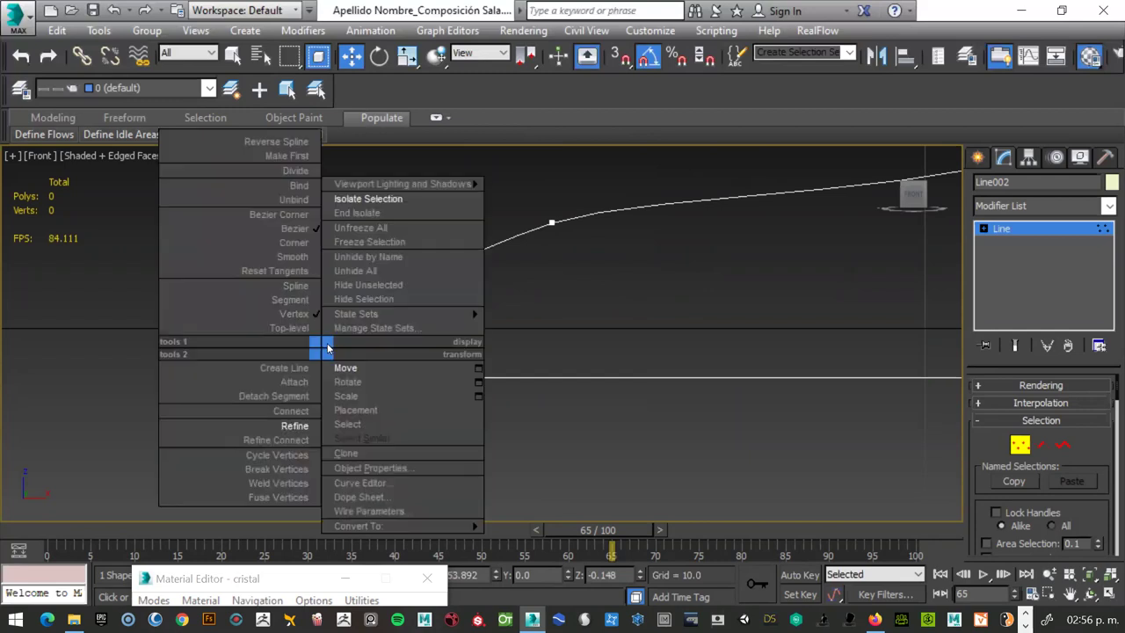
pyautogui.click(267, 270)
pyautogui.moveTo(356, 327)
pyautogui.mouseDown()
pyautogui.moveTo(300, 423)
pyautogui.moveTo(299, 384)
pyautogui.mouseUp()
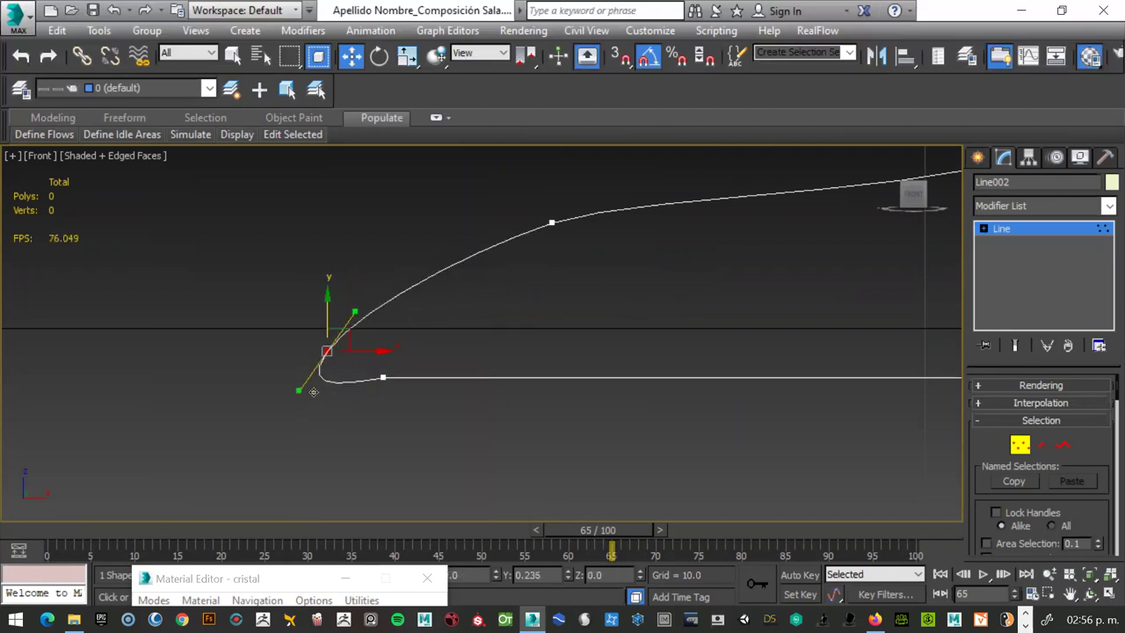
pyautogui.rightClick(327, 351)
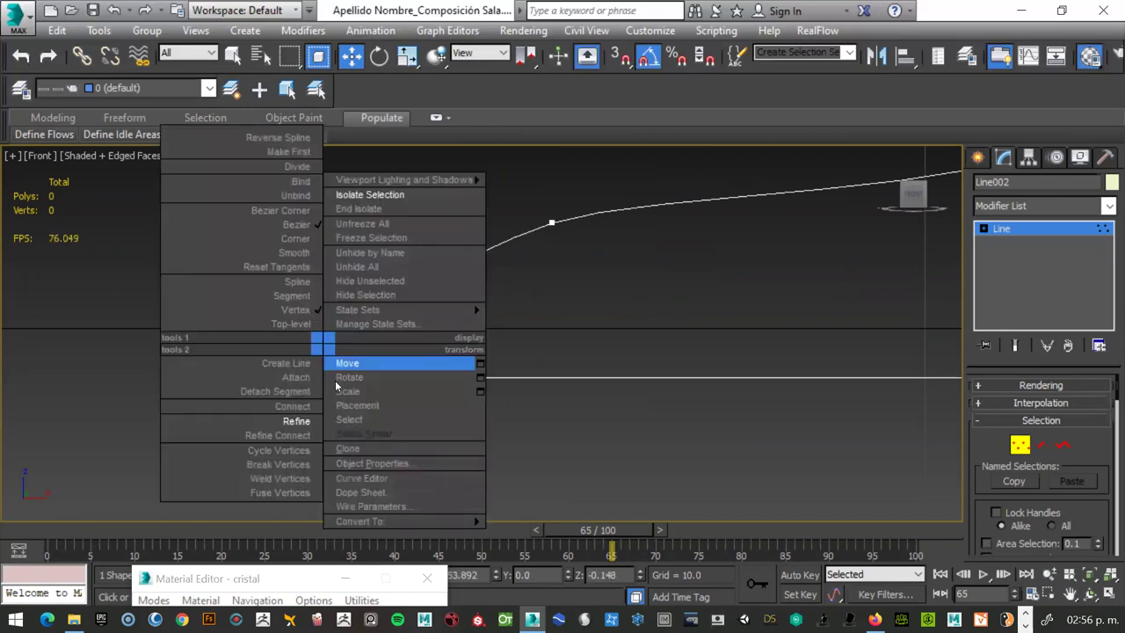
pyautogui.click(423, 378)
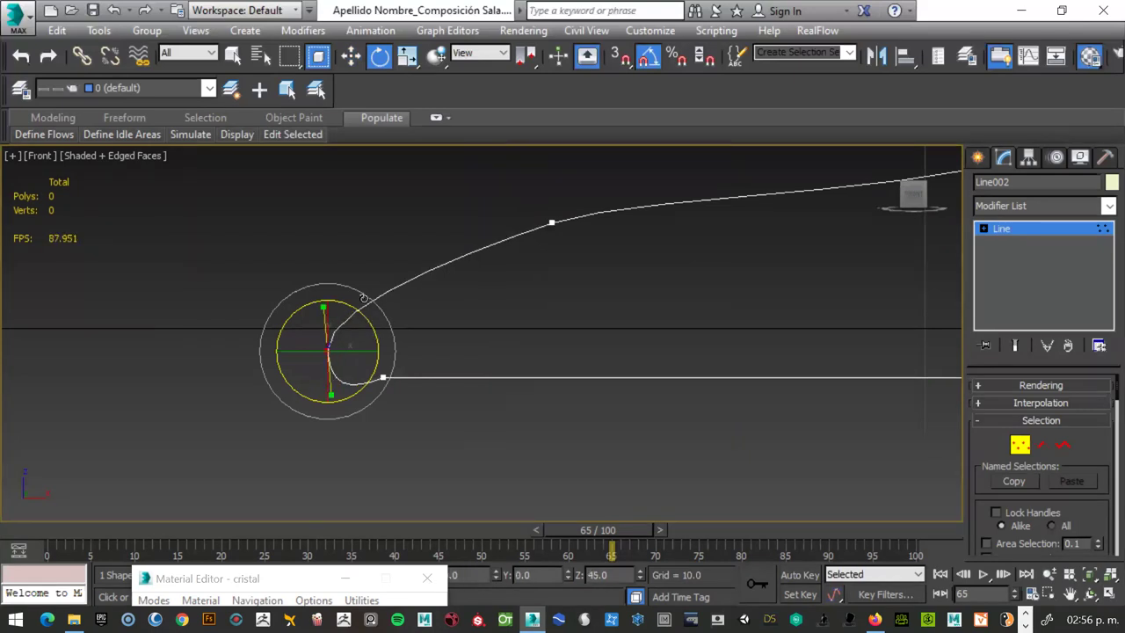
pyautogui.rightClick(347, 343)
pyautogui.click(362, 352)
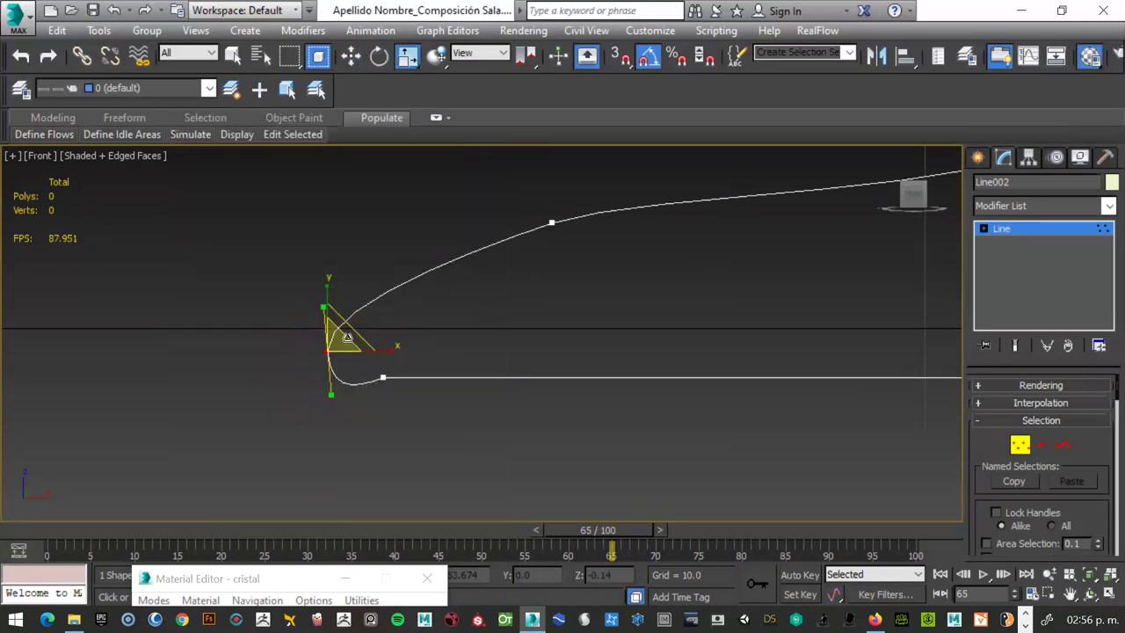
pyautogui.moveTo(347, 337); pyautogui.dragTo(345, 408)
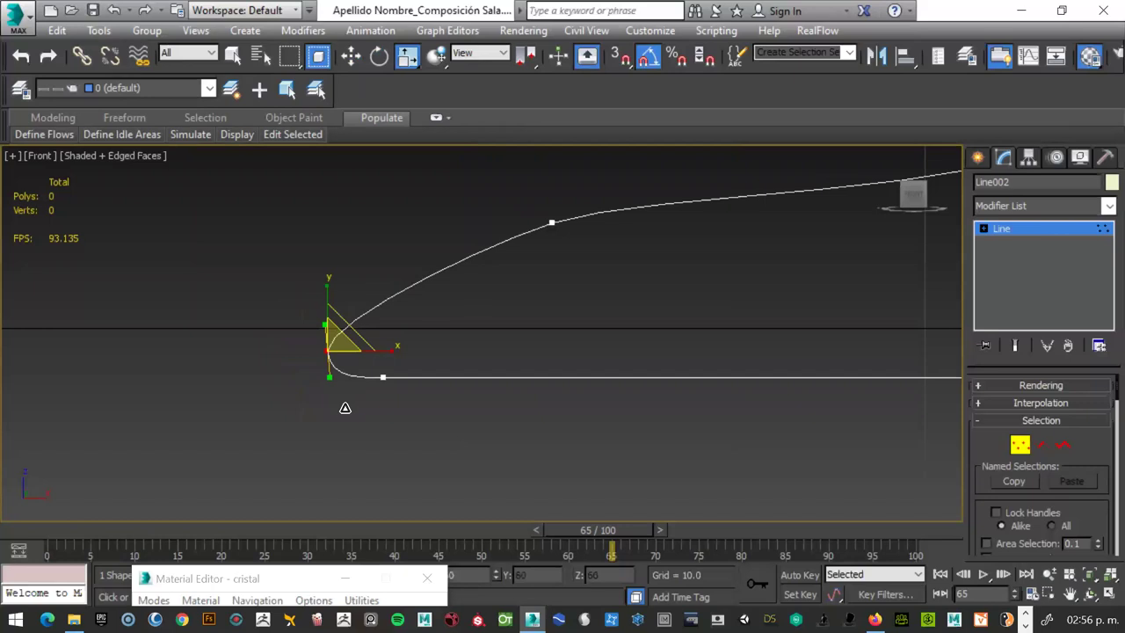
# Move the profile's middle vertex down and left to flatten its curve.
pyautogui.scroll(-2, 453, 378)
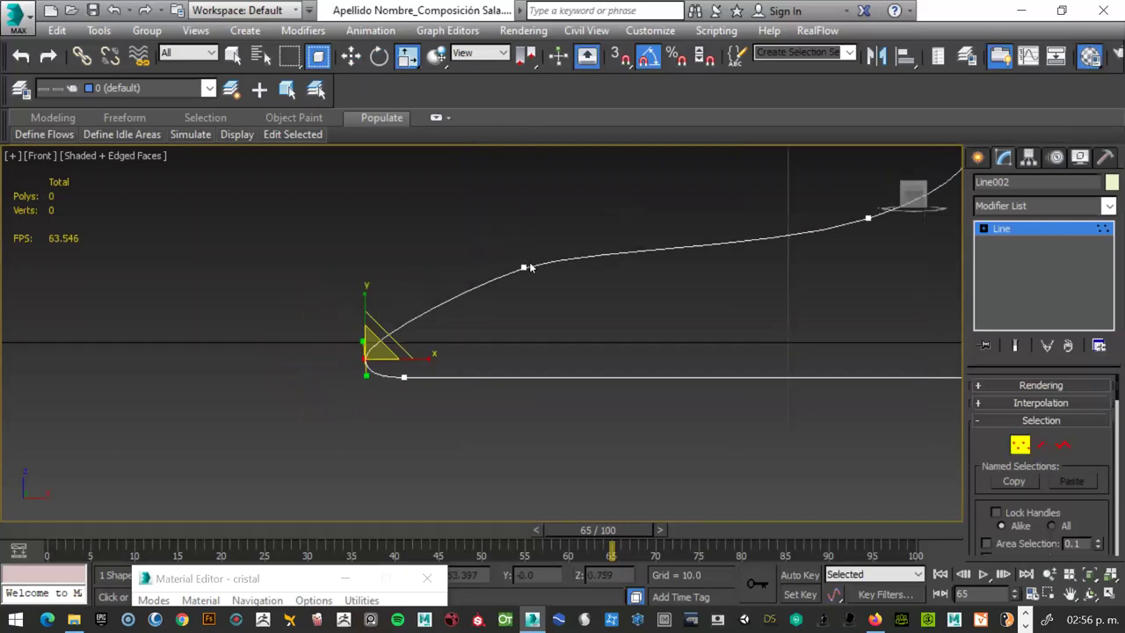
pyautogui.click(525, 266)
pyautogui.rightClick(525, 265)
pyautogui.click(545, 283)
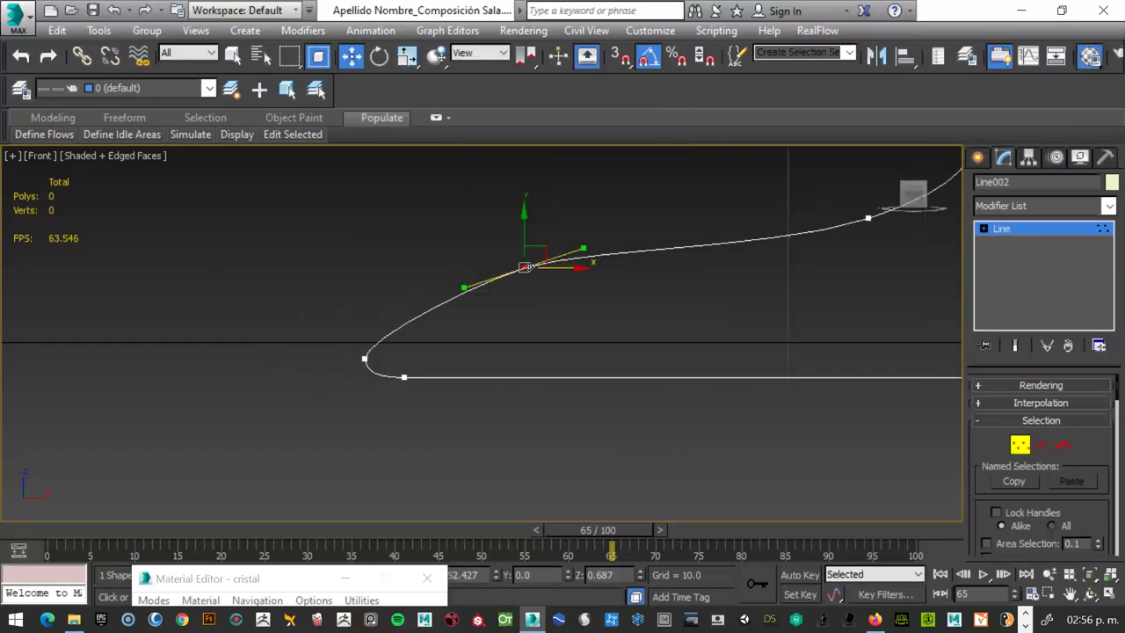
pyautogui.moveTo(533, 257)
pyautogui.mouseDown()
pyautogui.moveTo(484, 276)
pyautogui.moveTo(574, 296)
pyautogui.mouseUp()
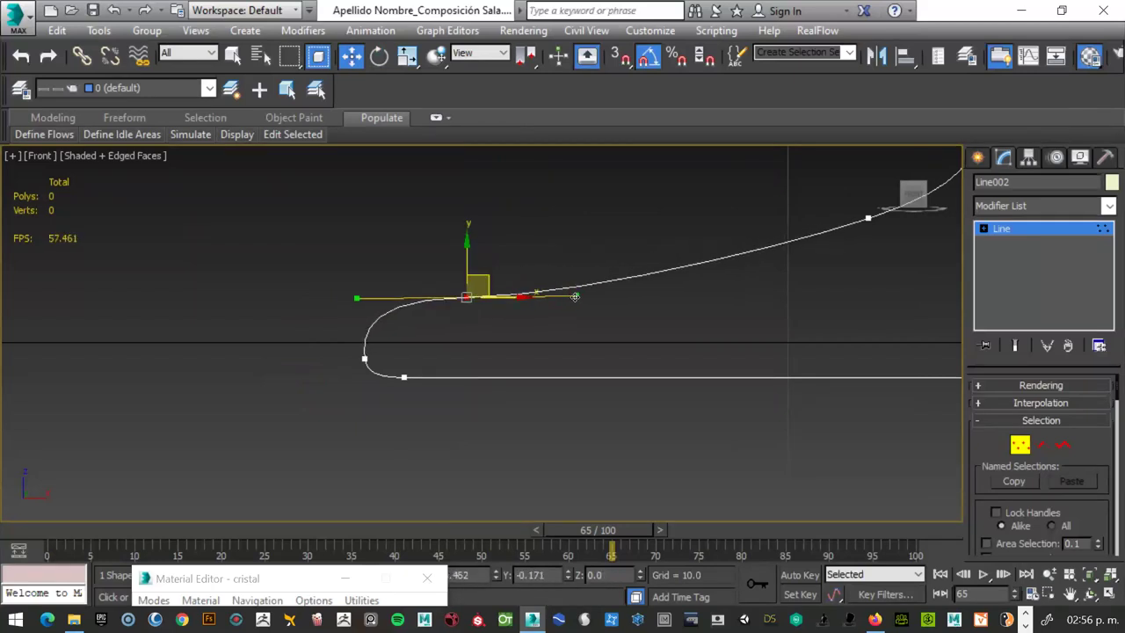
pyautogui.moveTo(507, 301); pyautogui.dragTo(497, 329)
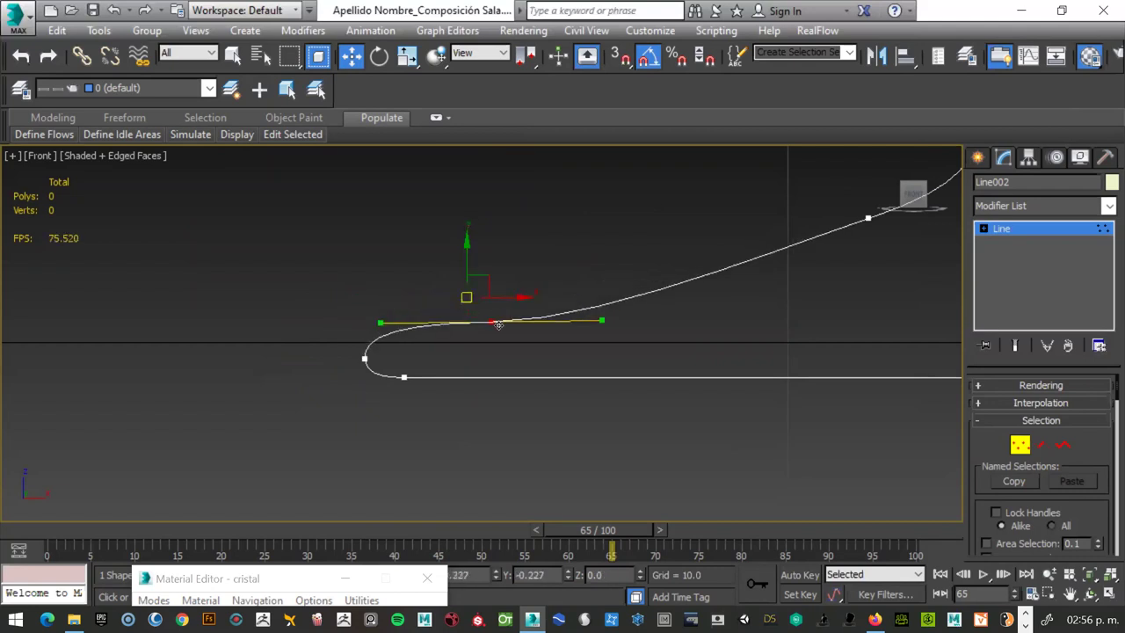
pyautogui.scroll(-1, 709, 253)
pyautogui.scroll(-3, 772, 252)
pyautogui.scroll(-1, 774, 252)
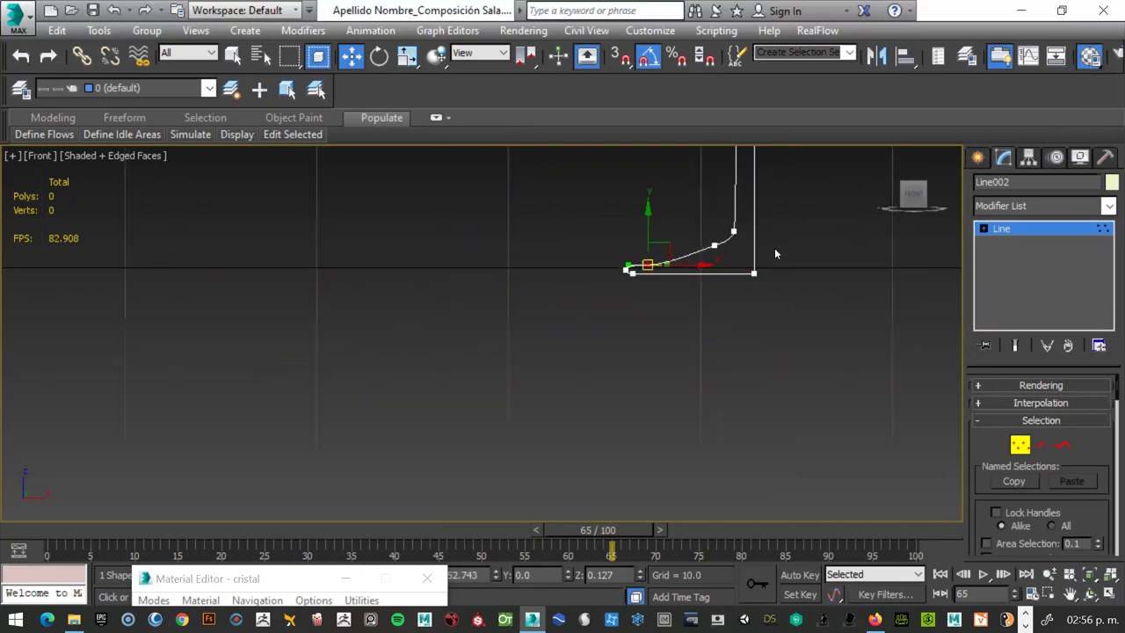
pyautogui.scroll(3, 790, 232)
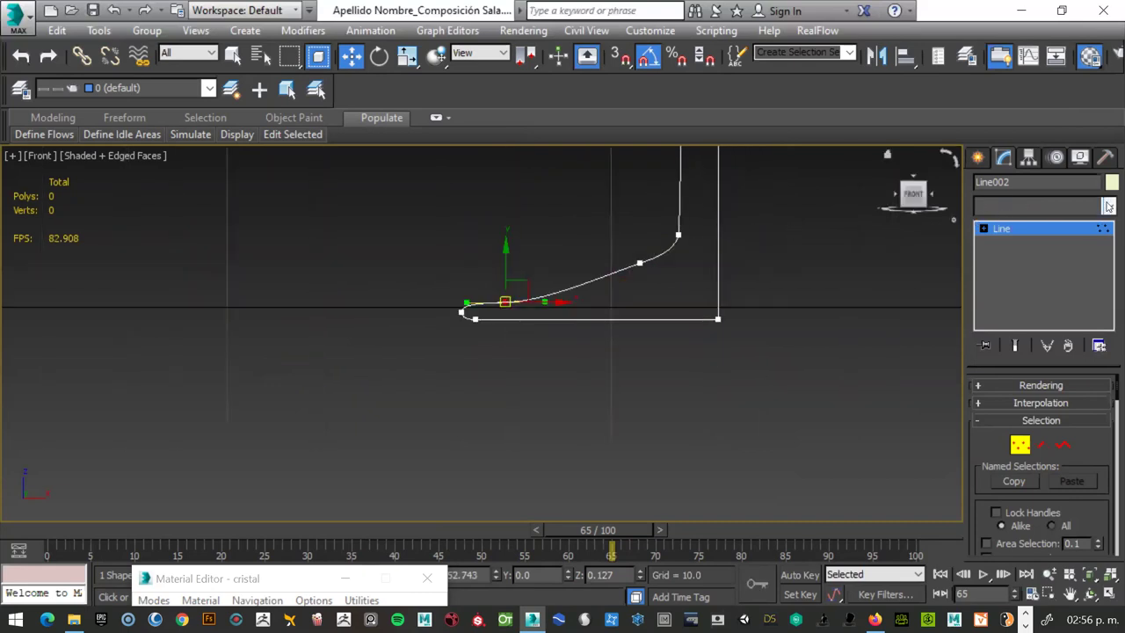
pyautogui.click(993, 206)
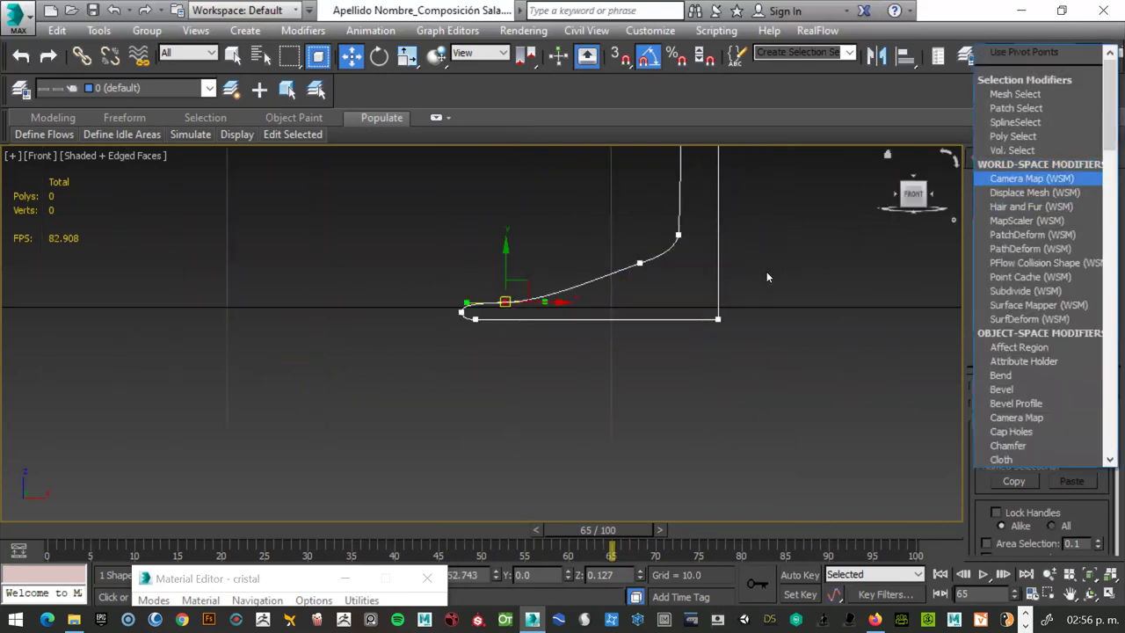
# Apply a Lathe modifier to Line002 and pan to centre the lathed cylinder.
pyautogui.press('l')
pyautogui.press('Return')
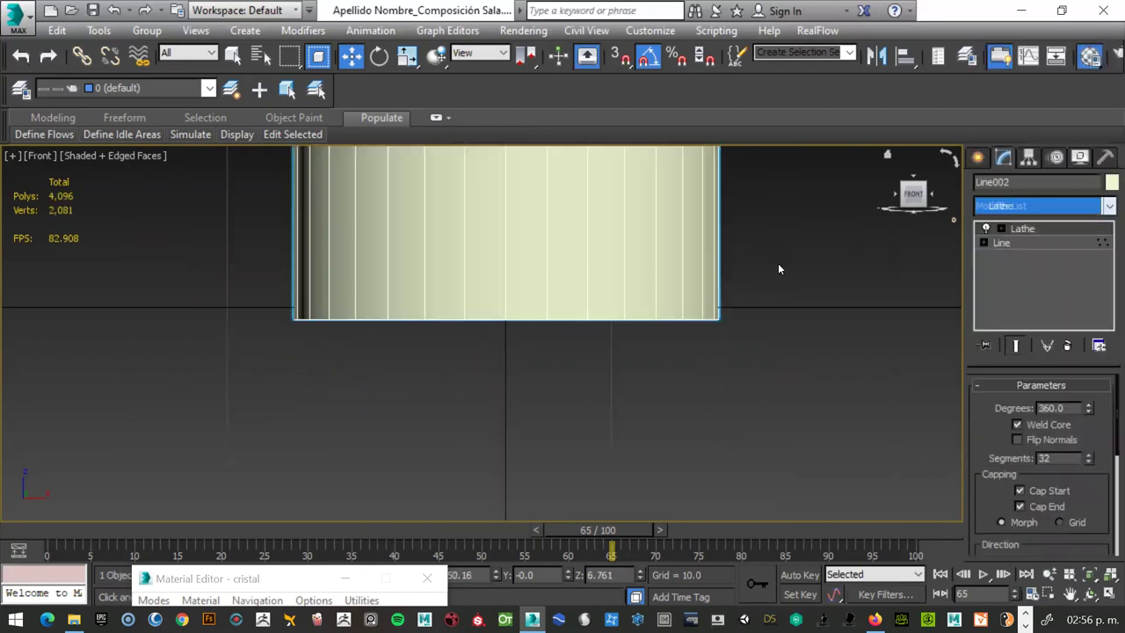
pyautogui.scroll(-4, 820, 286)
pyautogui.scroll(-4, 806, 255)
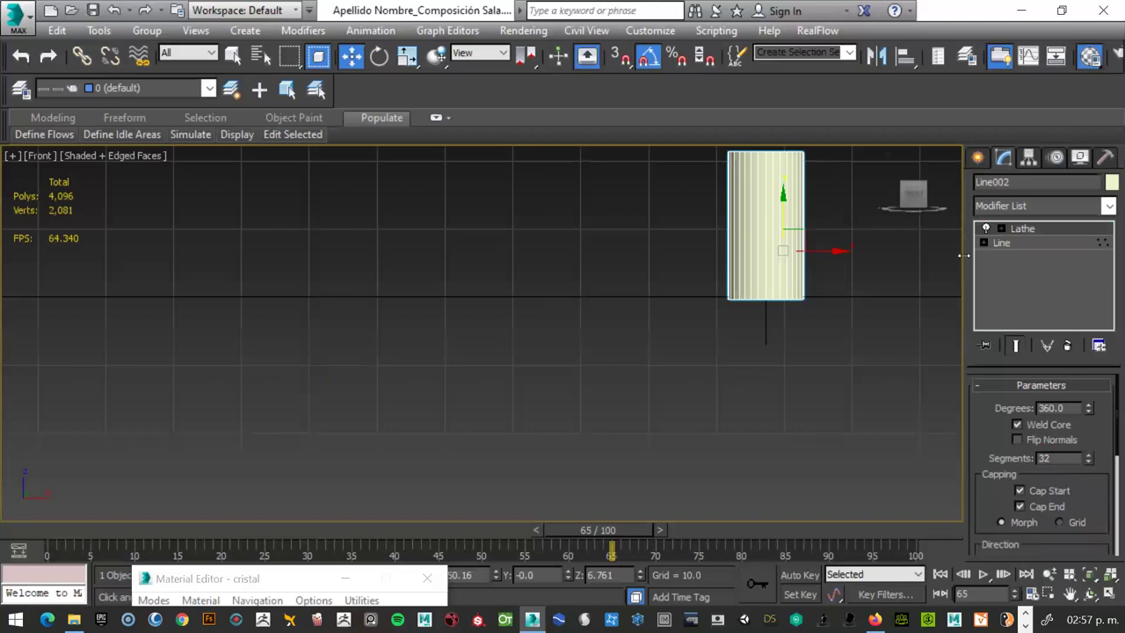
pyautogui.click(1090, 595)
pyautogui.click(1069, 594)
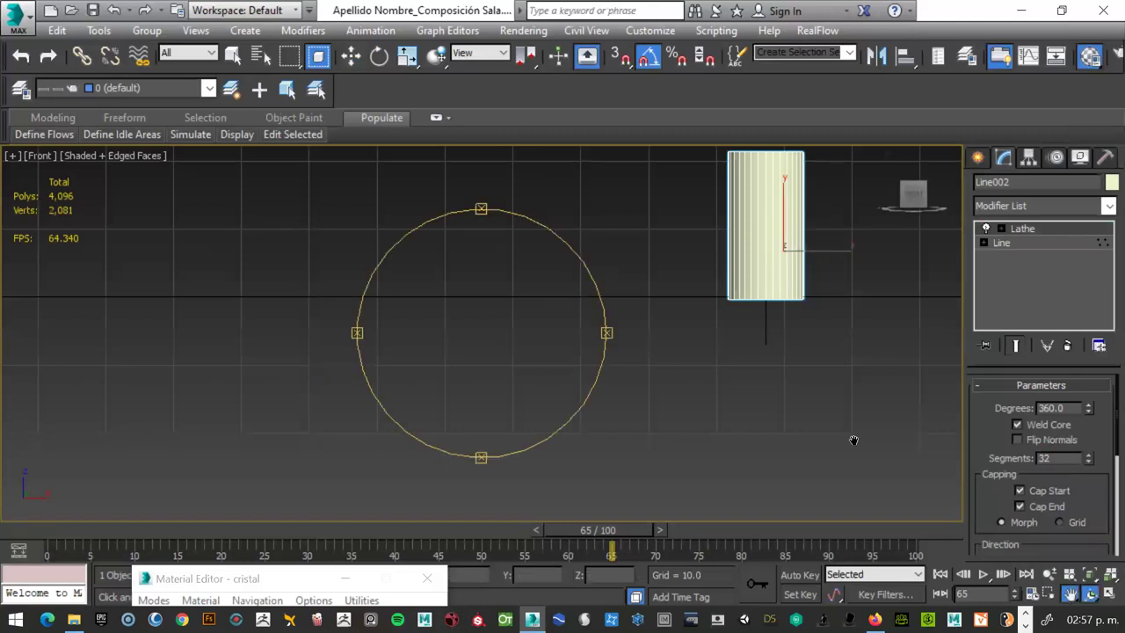
pyautogui.moveTo(735, 360); pyautogui.dragTo(885, 442)
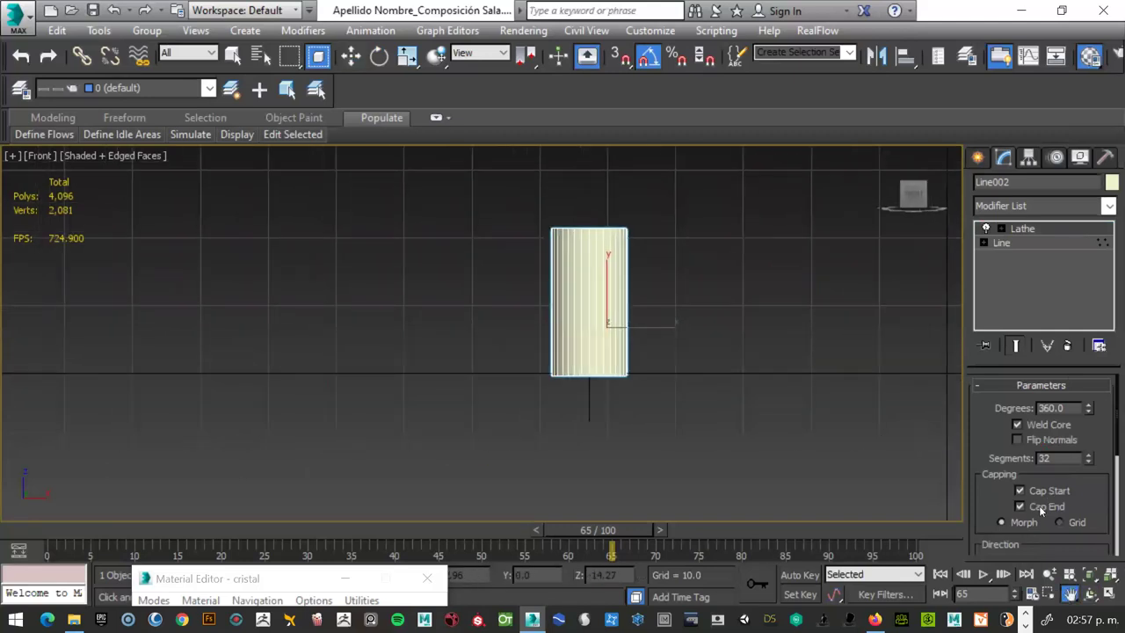
pyautogui.scroll(-4, 977, 434)
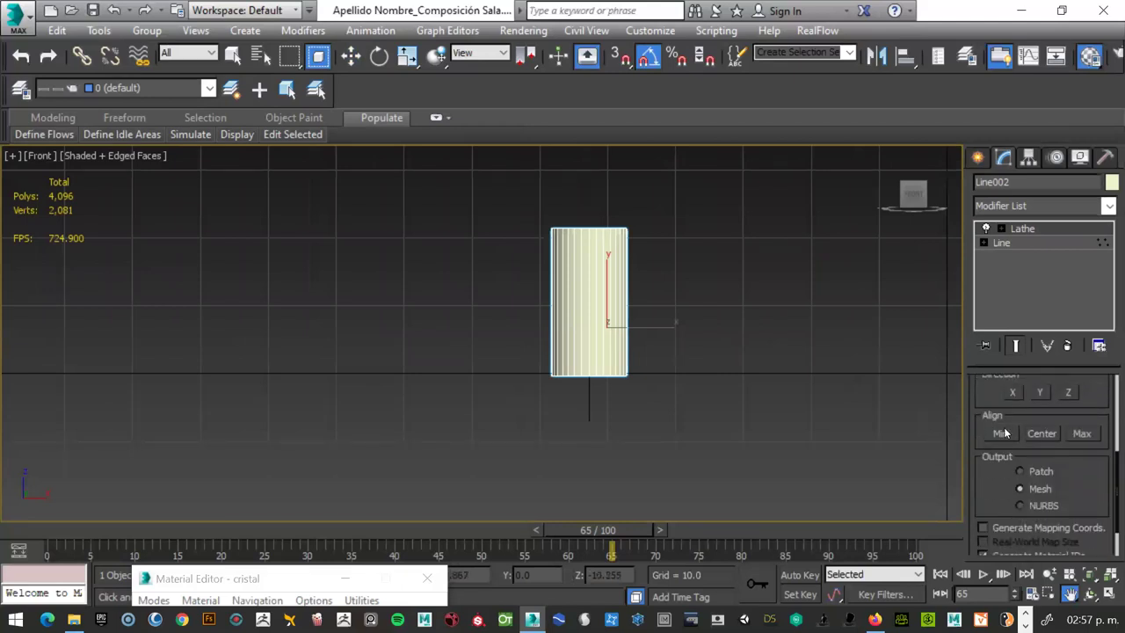
# Try Lathe alignment Min, Center and Max in wireframe, settling on Max for the goblet.
pyautogui.click(1001, 433)
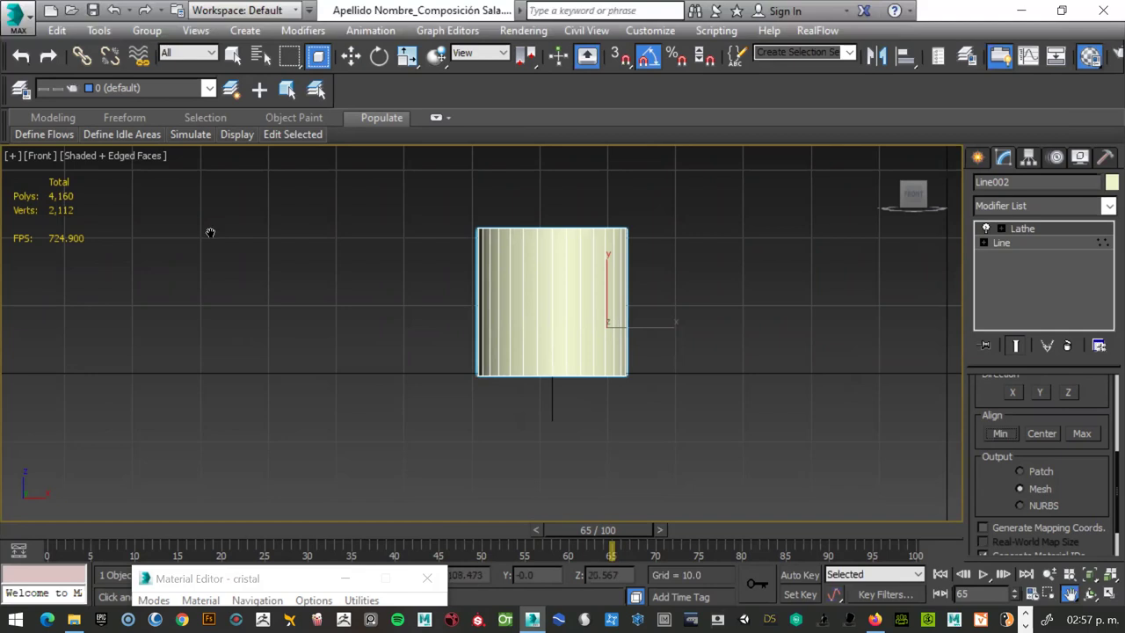
pyautogui.press('F3')
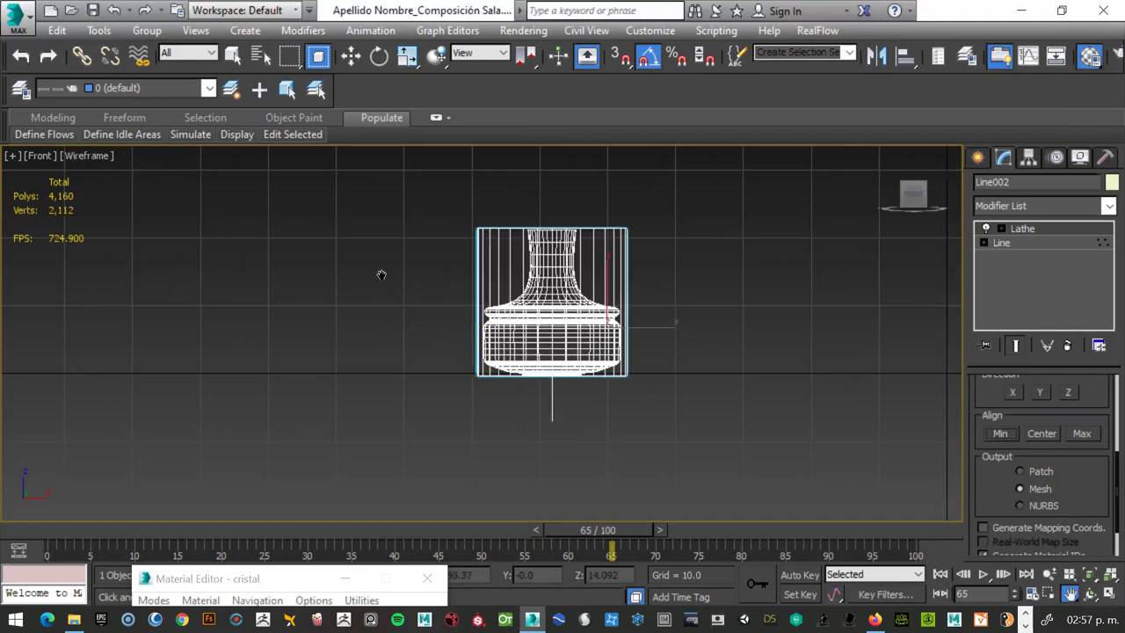
pyautogui.scroll(2, 591, 339)
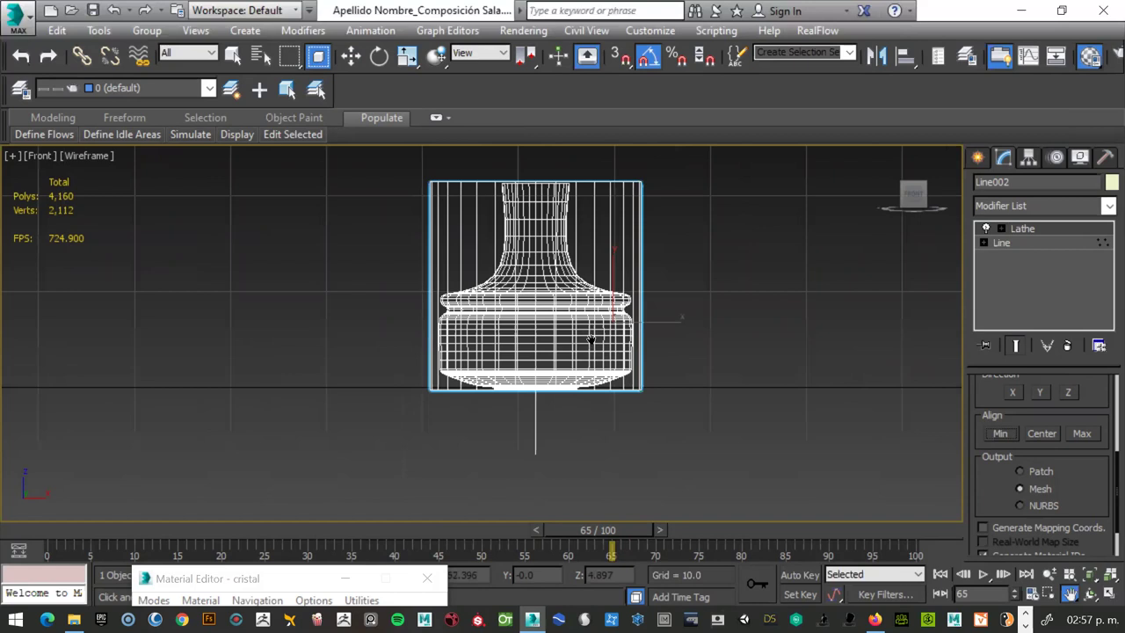
pyautogui.press('F3')
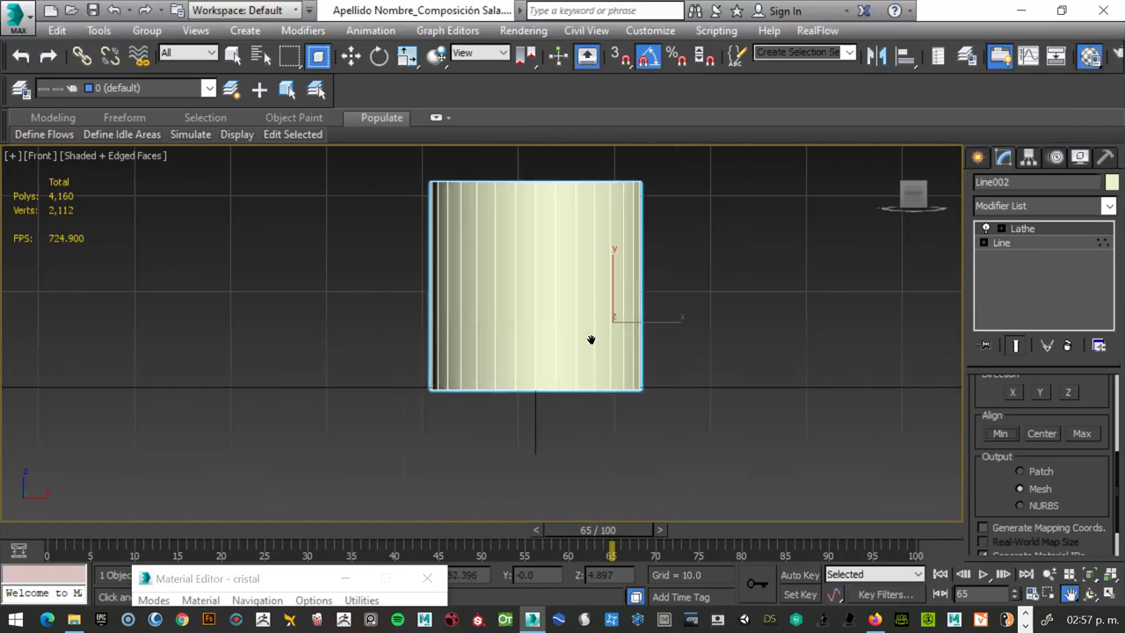
pyautogui.press('F3')
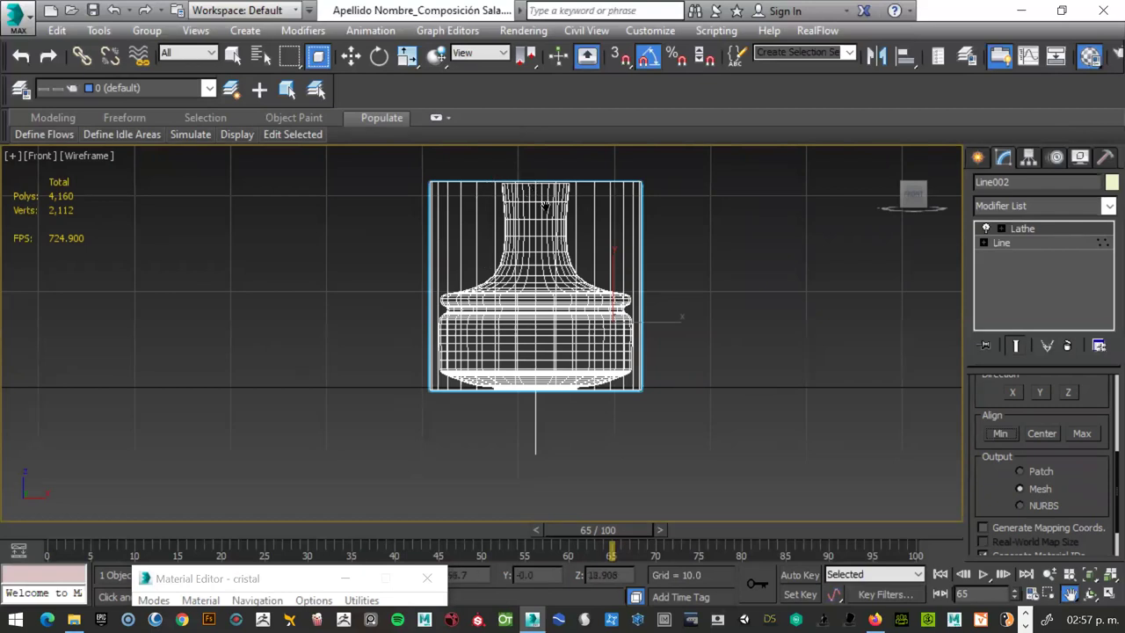
pyautogui.click(1035, 432)
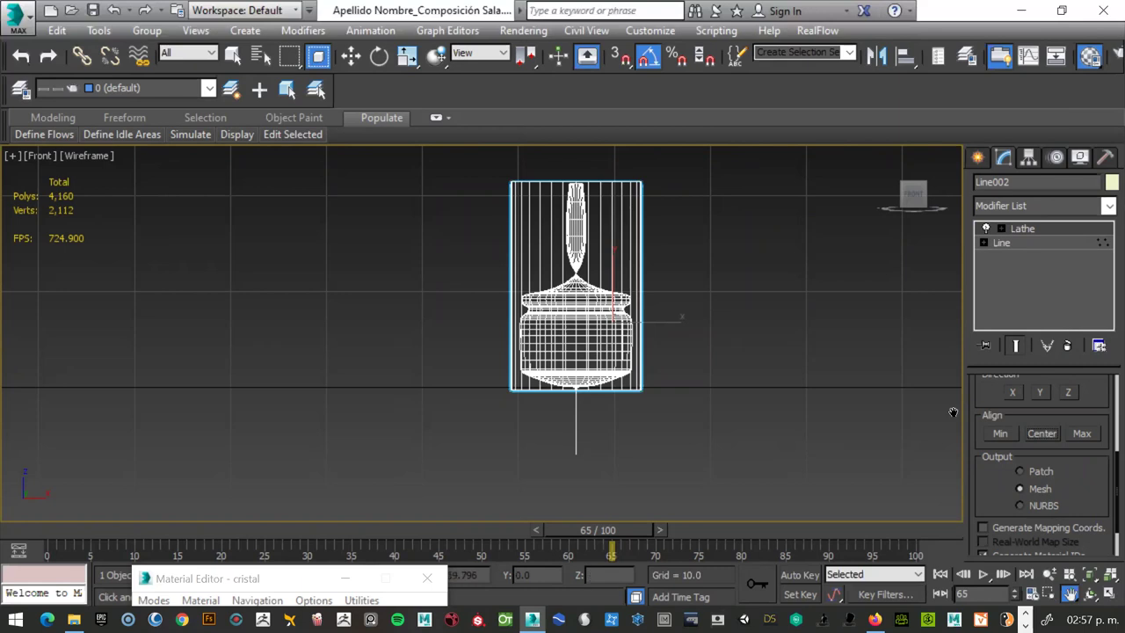
pyautogui.click(1083, 434)
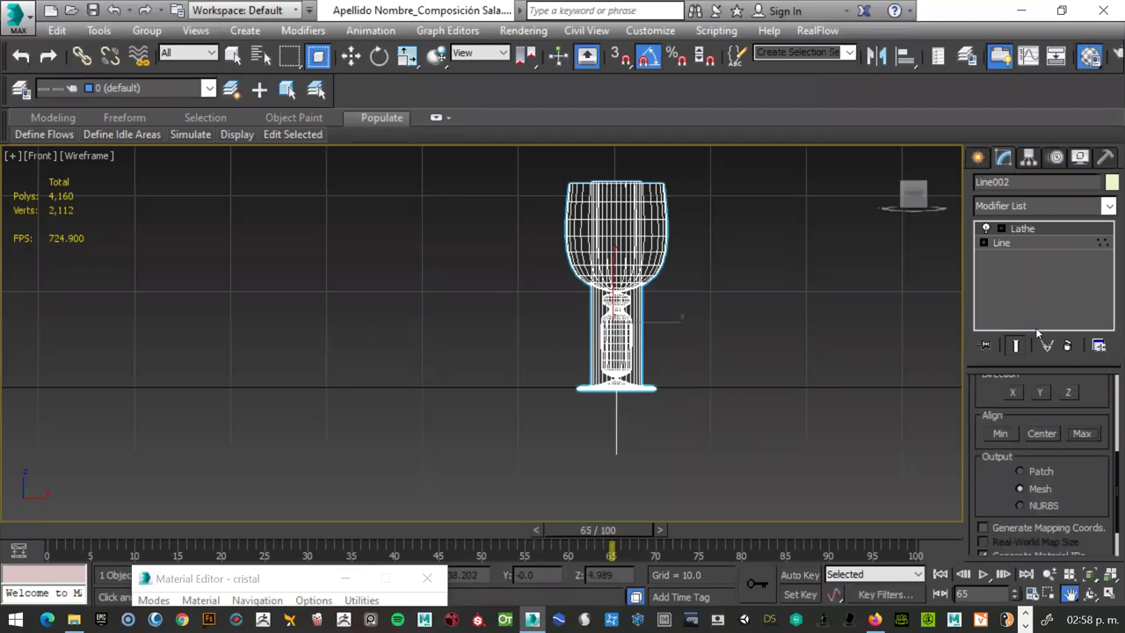
# Move the Lathe Axis sub-object right along X to widen the goblet's bowl.
pyautogui.click(1001, 228)
pyautogui.click(1027, 242)
pyautogui.press('w')
pyautogui.moveTo(670, 348)
pyautogui.mouseDown()
pyautogui.moveTo(684, 347)
pyautogui.moveTo(605, 325)
pyautogui.moveTo(583, 313)
pyautogui.moveTo(594, 305)
pyautogui.mouseUp()
pyautogui.moveTo(617, 303); pyautogui.dragTo(681, 295)
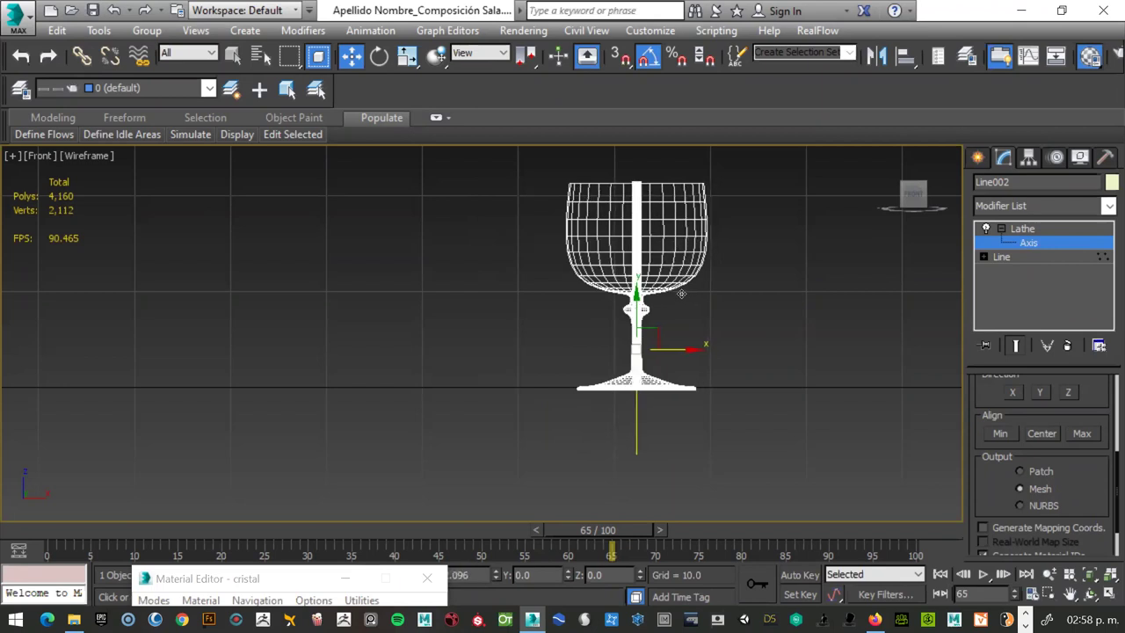
pyautogui.click(1022, 228)
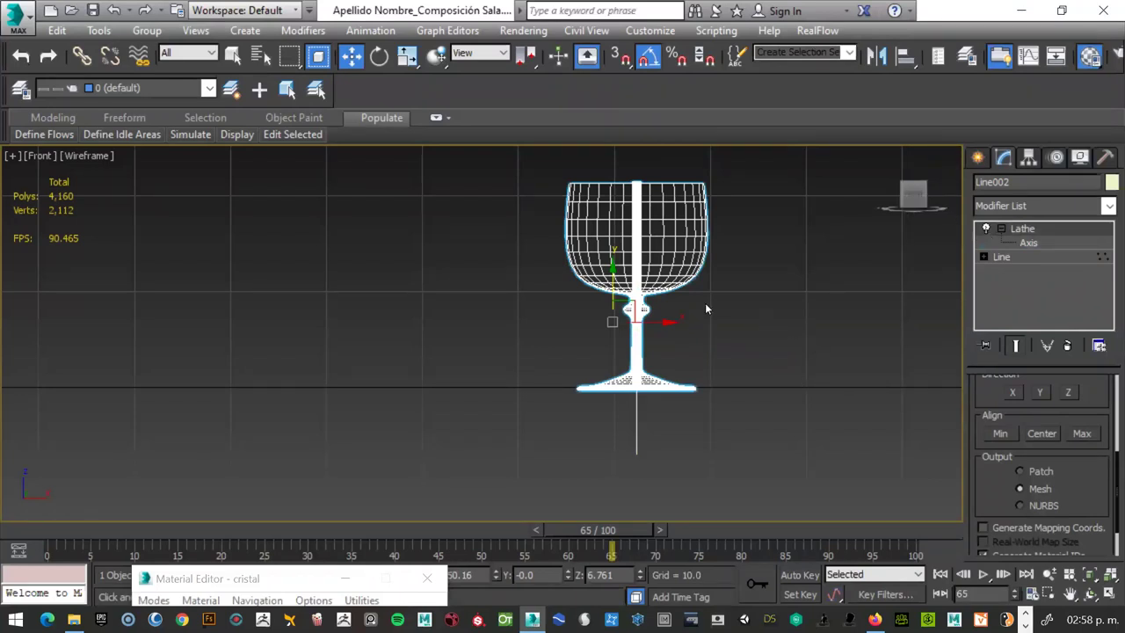
# View the shaded goblet in Perspective and orbit around it.
pyautogui.press('F3')
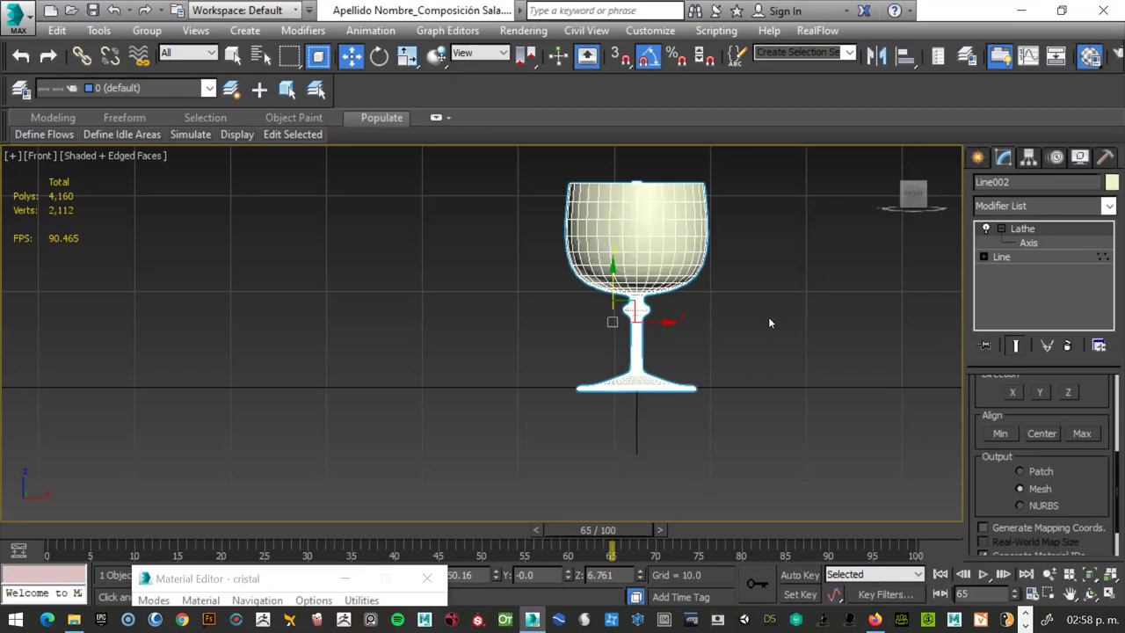
pyautogui.press('p')
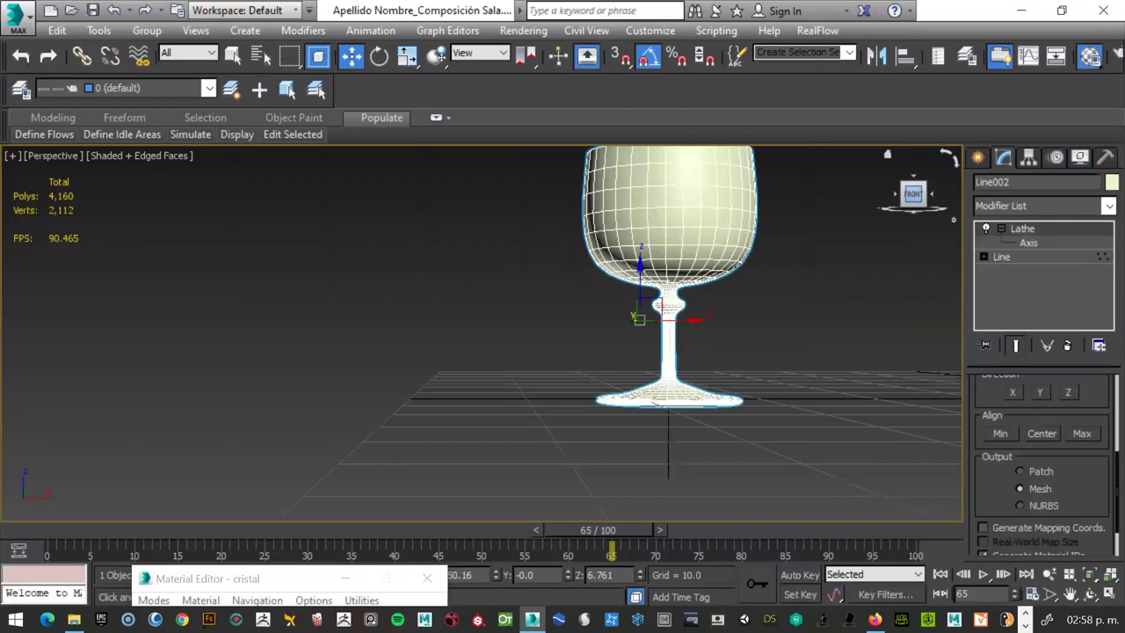
pyautogui.moveTo(913, 194); pyautogui.dragTo(906, 215)
pyautogui.keyDown('alt'); pyautogui.moveTo(482, 334); pyautogui.dragTo(954, 219, button='middle'); pyautogui.keyUp('alt')
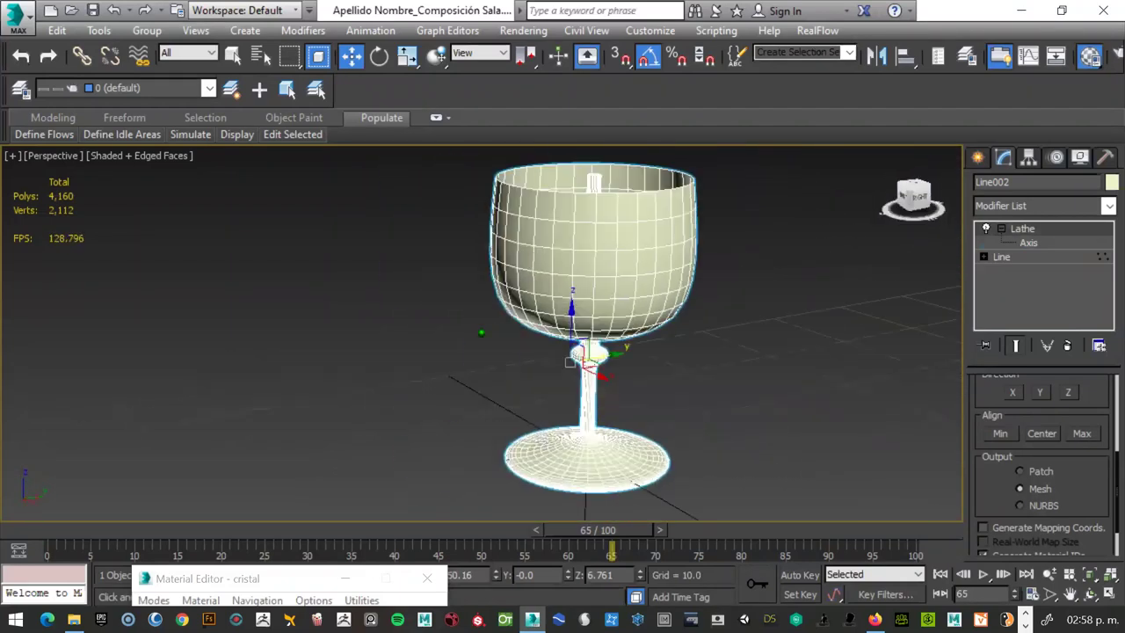
# In Line002's Segment mode, delete the profile's right vertical segment.
pyautogui.click(1002, 257)
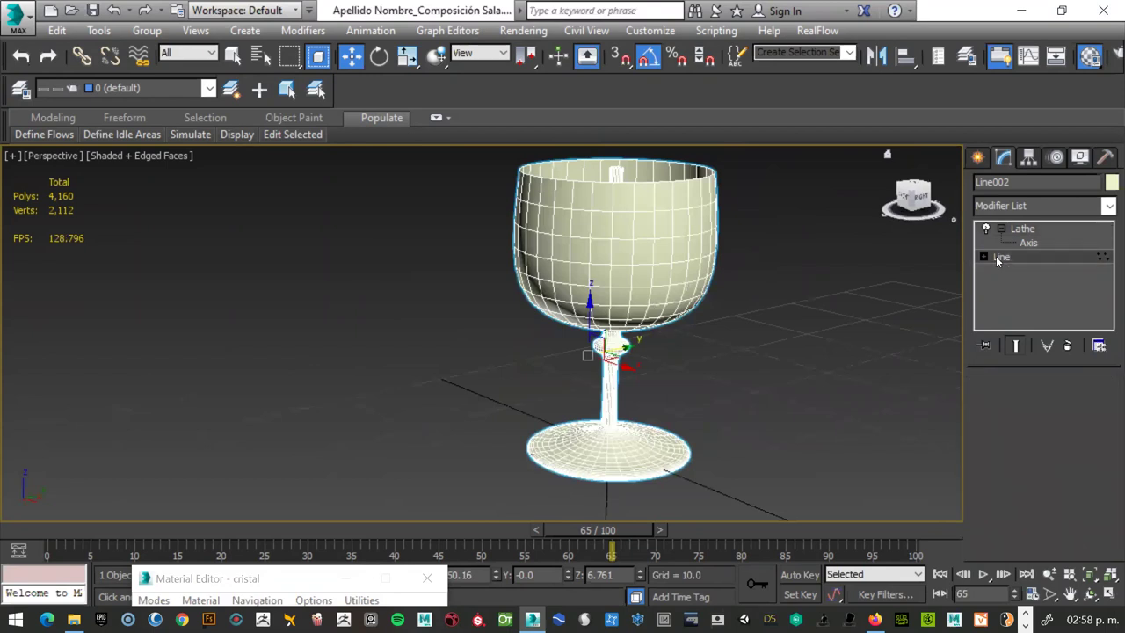
pyautogui.press('f')
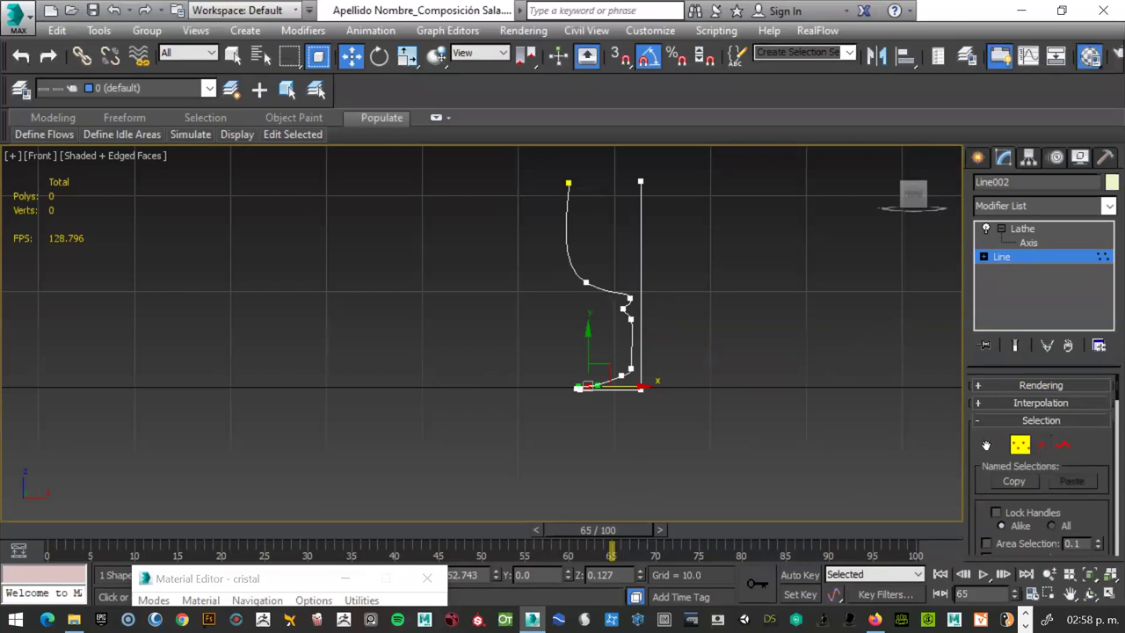
pyautogui.press('2')
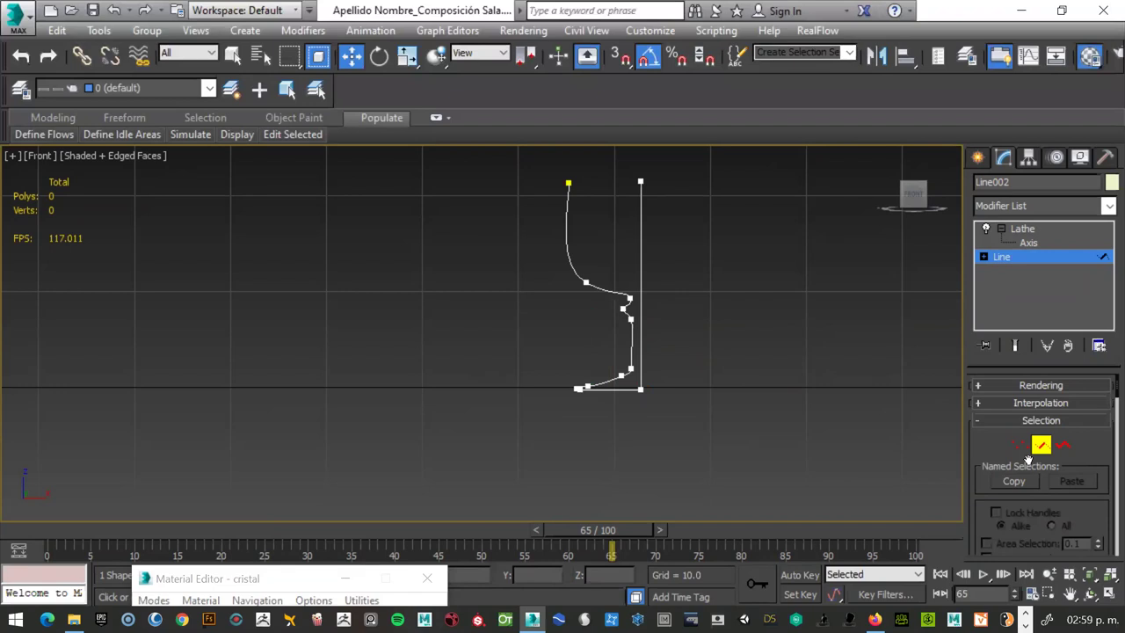
pyautogui.click(1019, 445)
pyautogui.press('2')
pyautogui.click(568, 247)
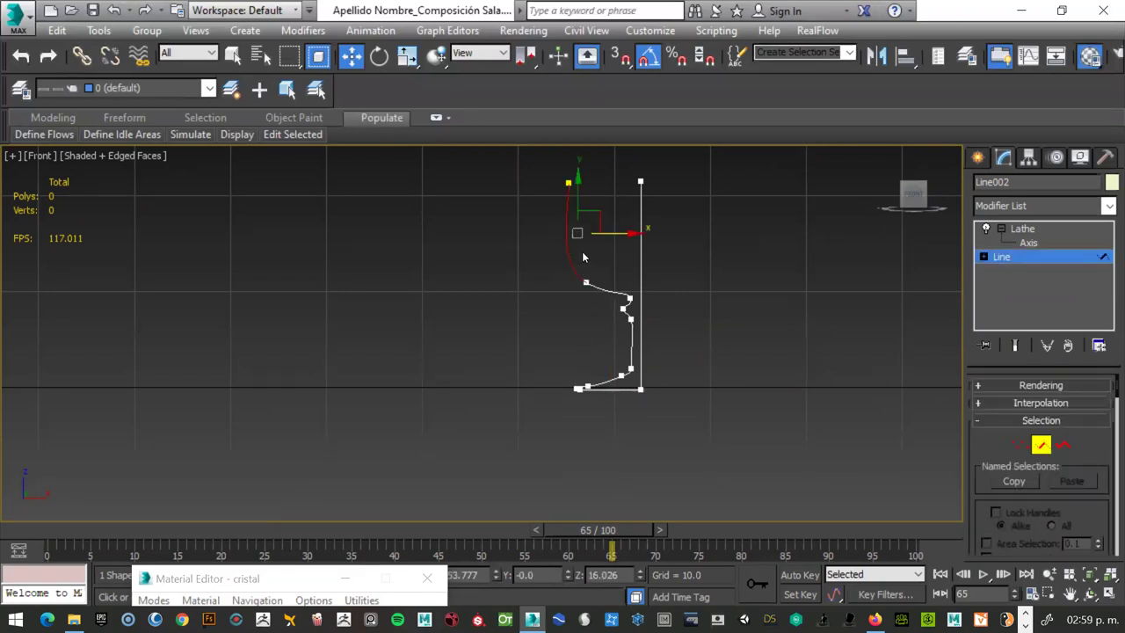
pyautogui.press('3')
pyautogui.click(605, 287)
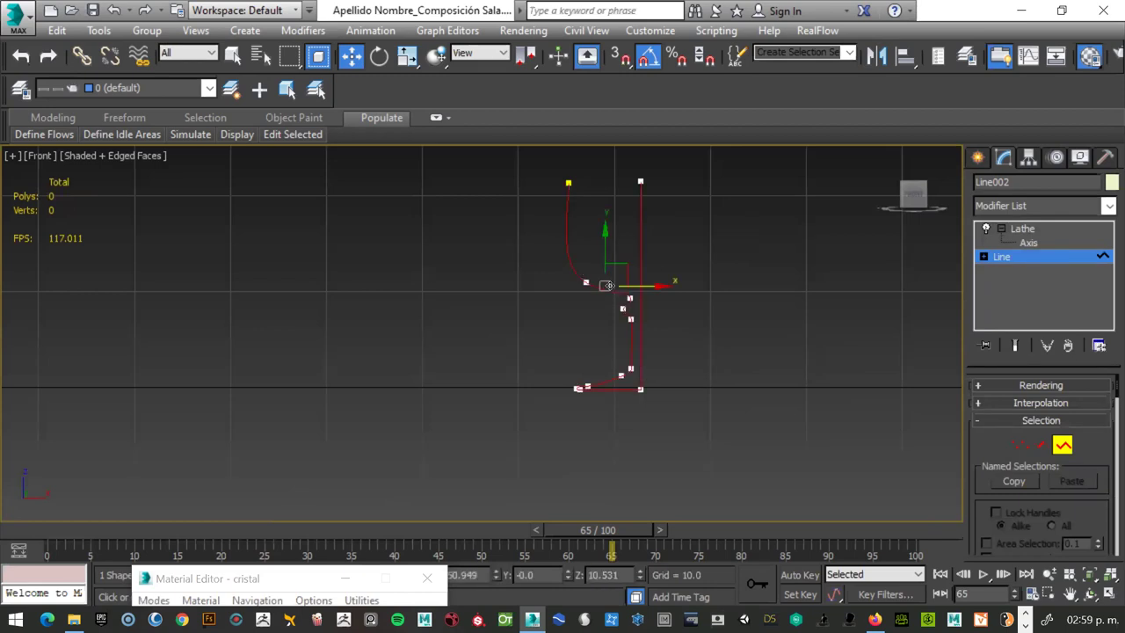
pyautogui.press('2')
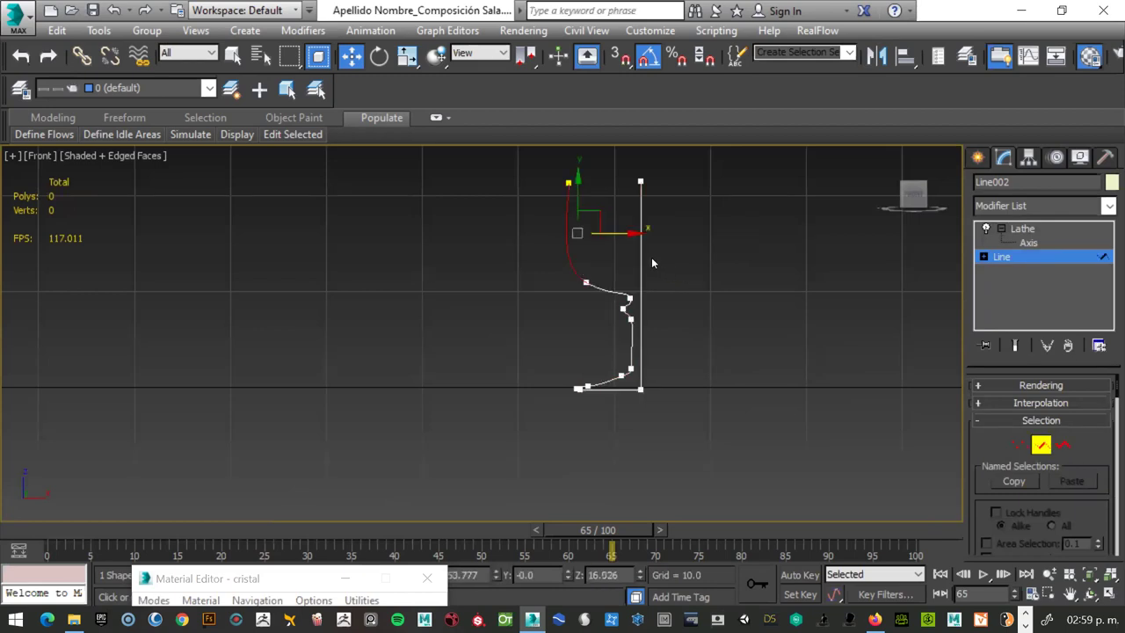
pyautogui.click(641, 262)
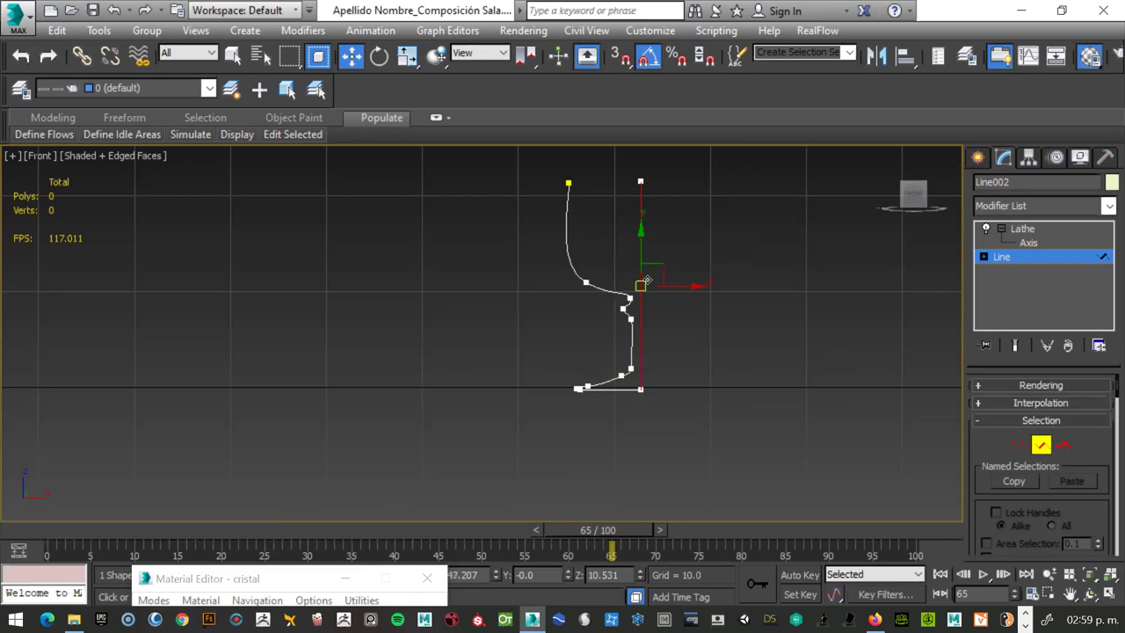
pyautogui.press('Delete')
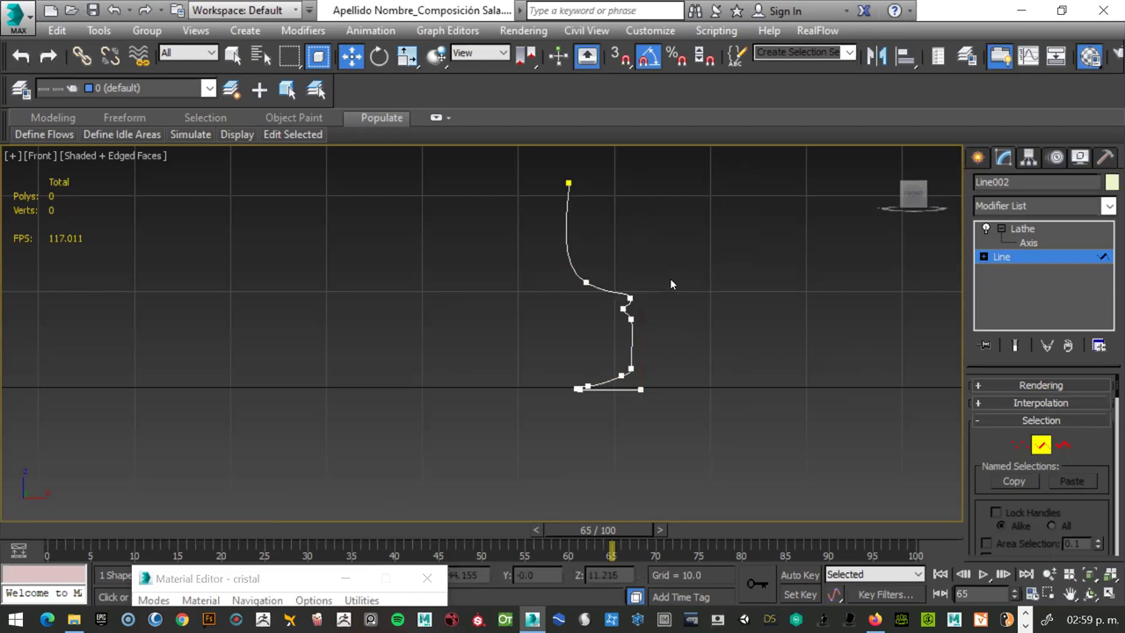
# Return to the Lathe result and orbit around to inspect the open, hollow bowl.
pyautogui.click(1020, 230)
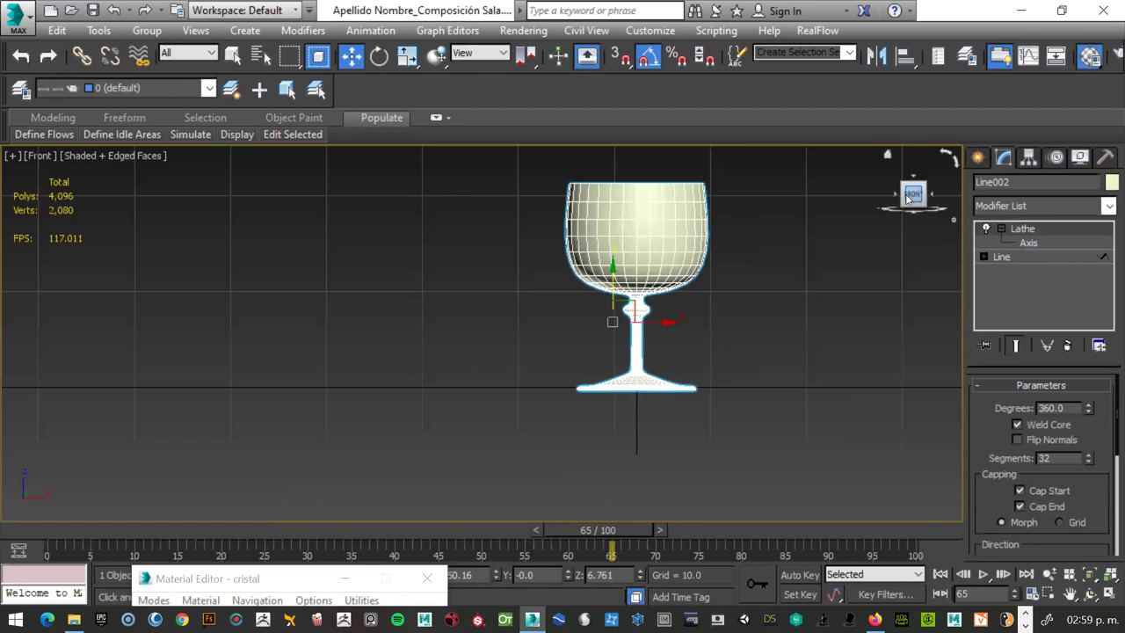
pyautogui.moveTo(914, 195); pyautogui.dragTo(911, 281)
pyautogui.moveTo(914, 197); pyautogui.dragTo(914, 220)
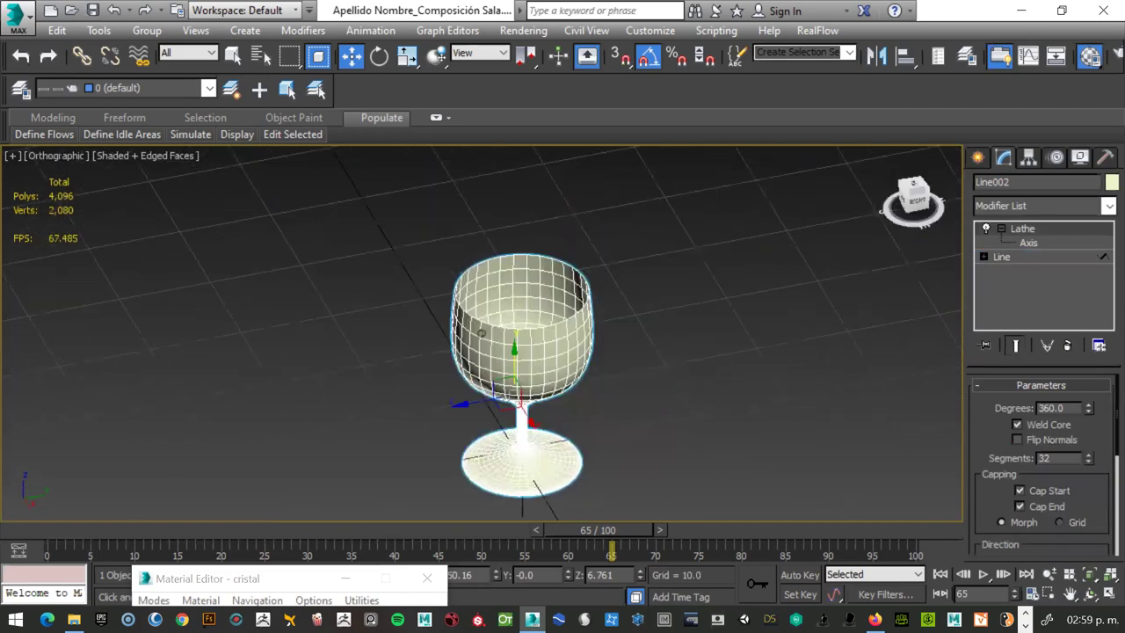
pyautogui.scroll(5, 611, 277)
pyautogui.scroll(3, 610, 277)
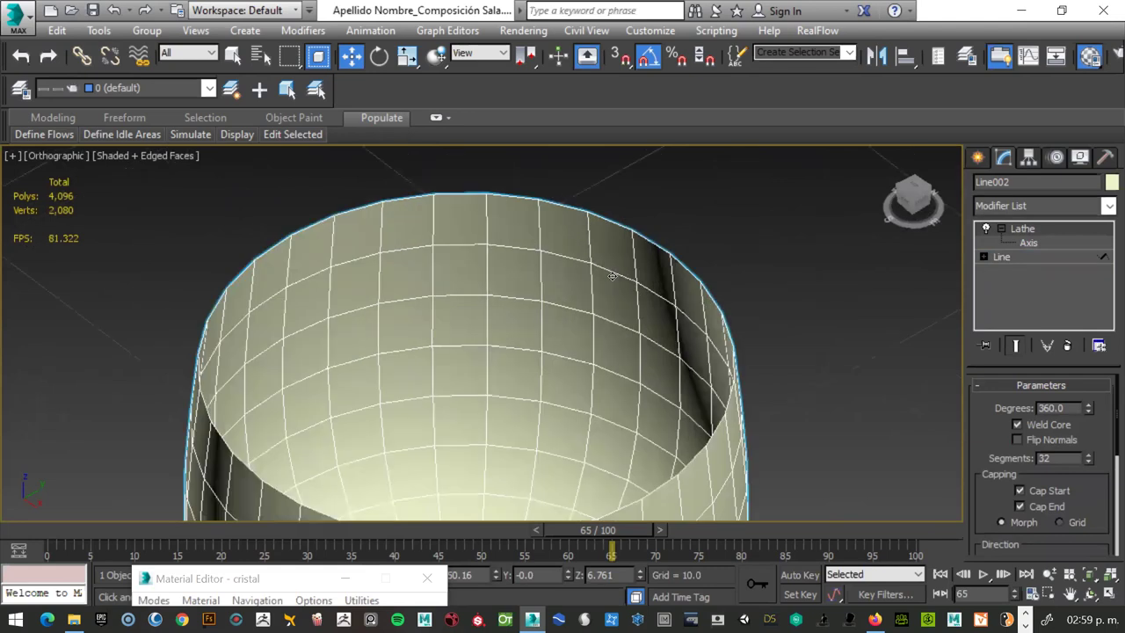
pyautogui.moveTo(914, 204); pyautogui.dragTo(914, 231)
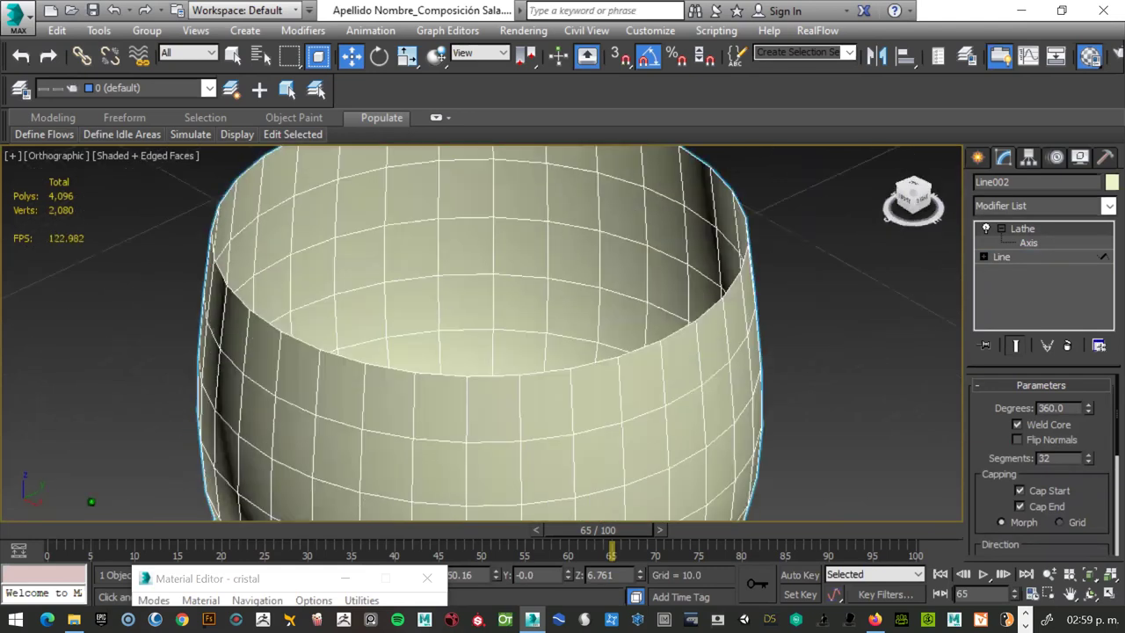
pyautogui.press('z')
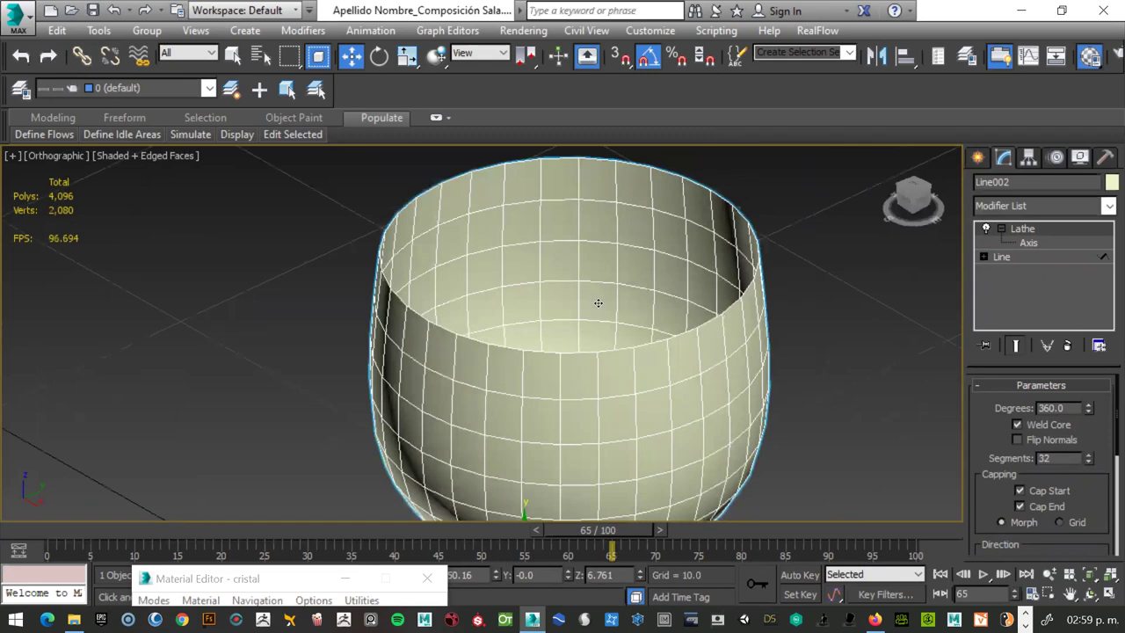
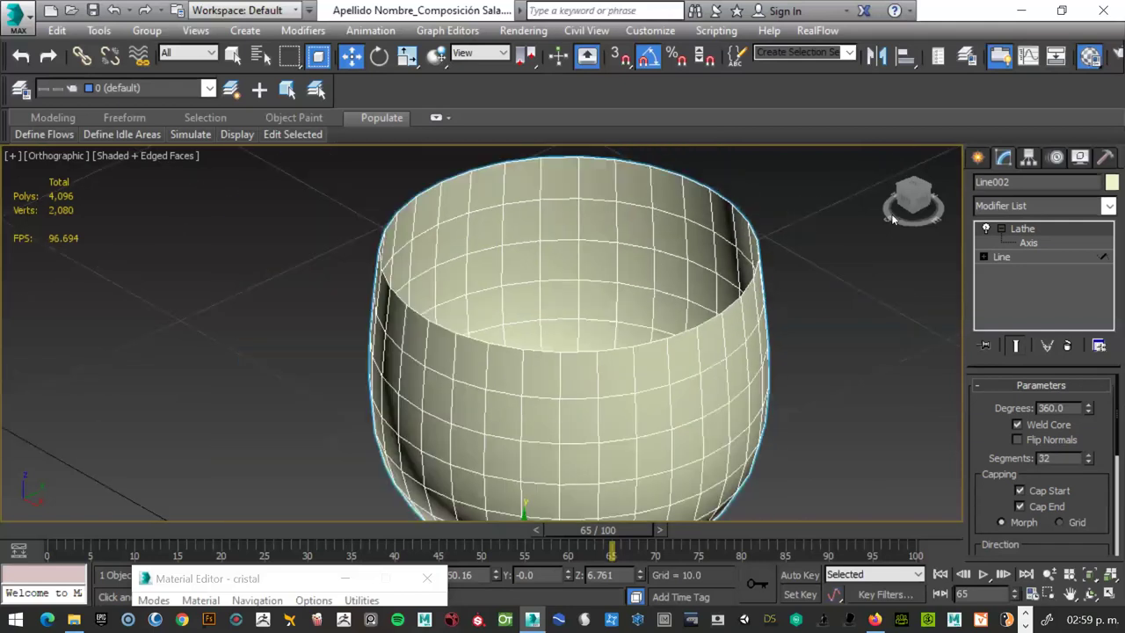
# Inspect the goblet, set the timeline to frame 64, and select its Line profile below Lathe.
pyautogui.moveTo(922, 201); pyautogui.dragTo(915, 215)
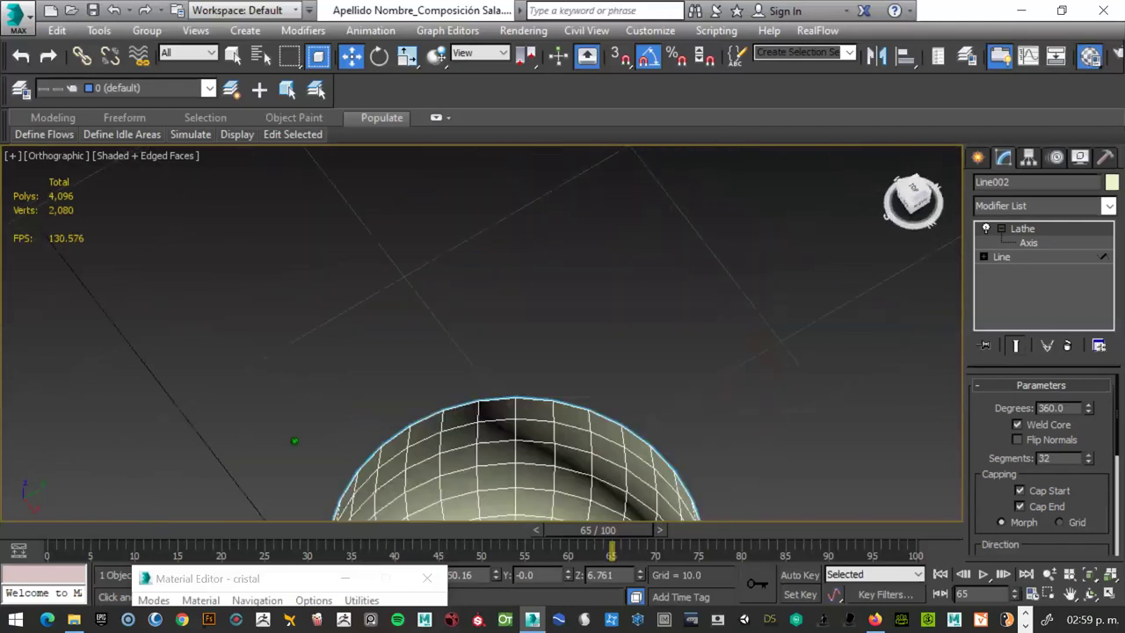
pyautogui.scroll(1, 655, 306)
pyautogui.scroll(1, 655, 306)
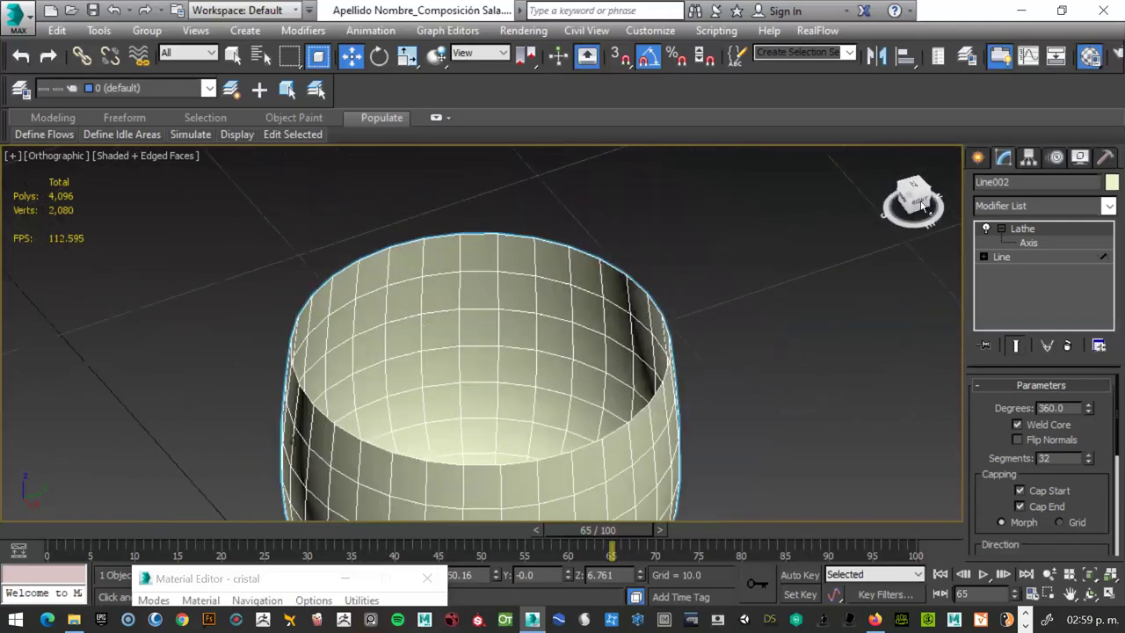
pyautogui.scroll(1, 655, 306)
pyautogui.scroll(1, 655, 306)
pyautogui.scroll(-4, 655, 306)
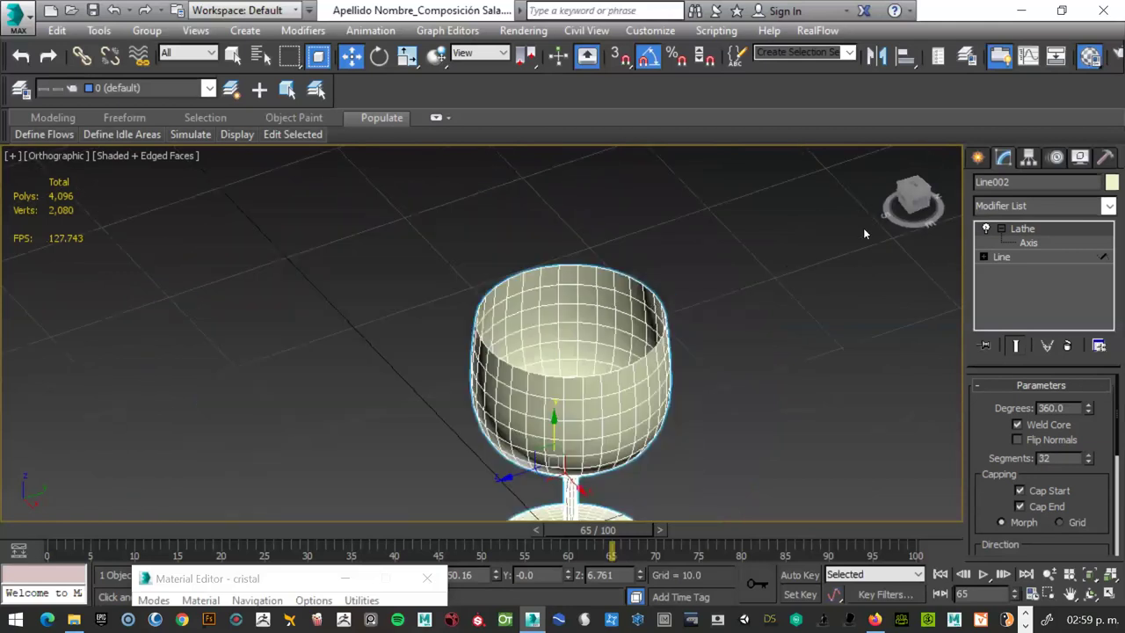
pyautogui.moveTo(915, 200); pyautogui.dragTo(910, 209)
pyautogui.keyDown('alt'); pyautogui.moveTo(474, 374); pyautogui.dragTo(567, 295, button='middle'); pyautogui.keyUp('alt')
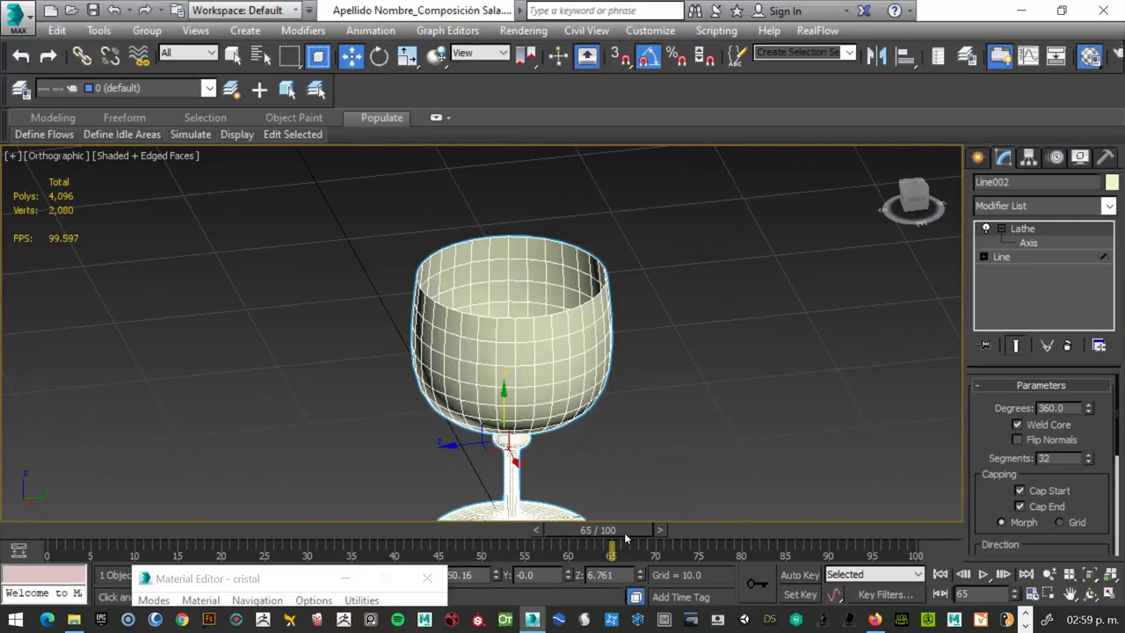
pyautogui.moveTo(626, 535); pyautogui.dragTo(612, 450)
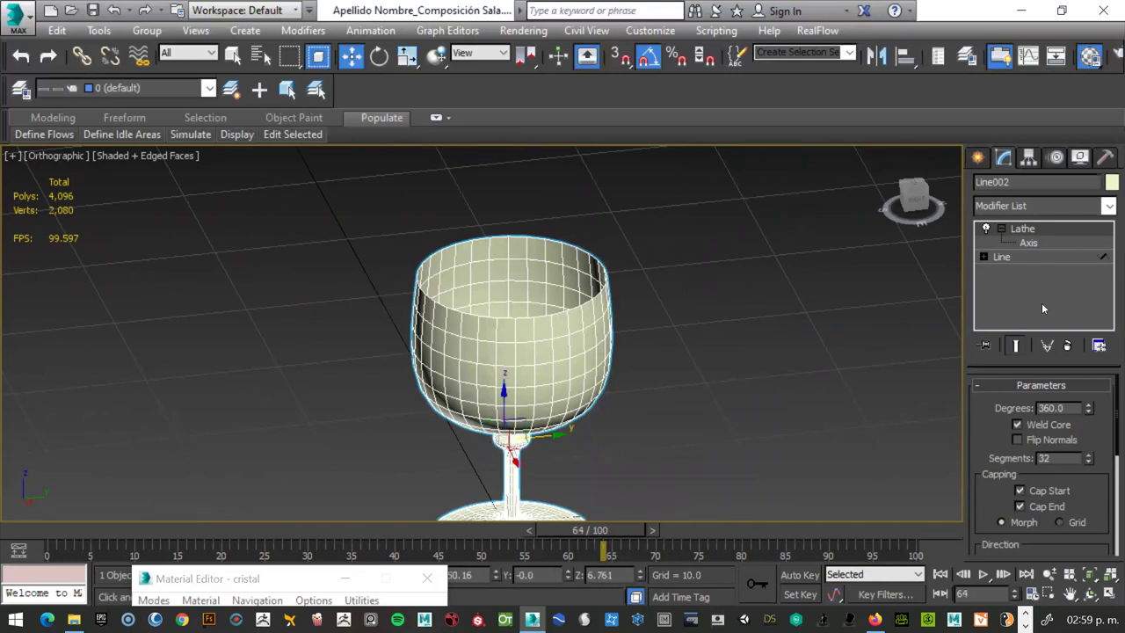
pyautogui.click(999, 259)
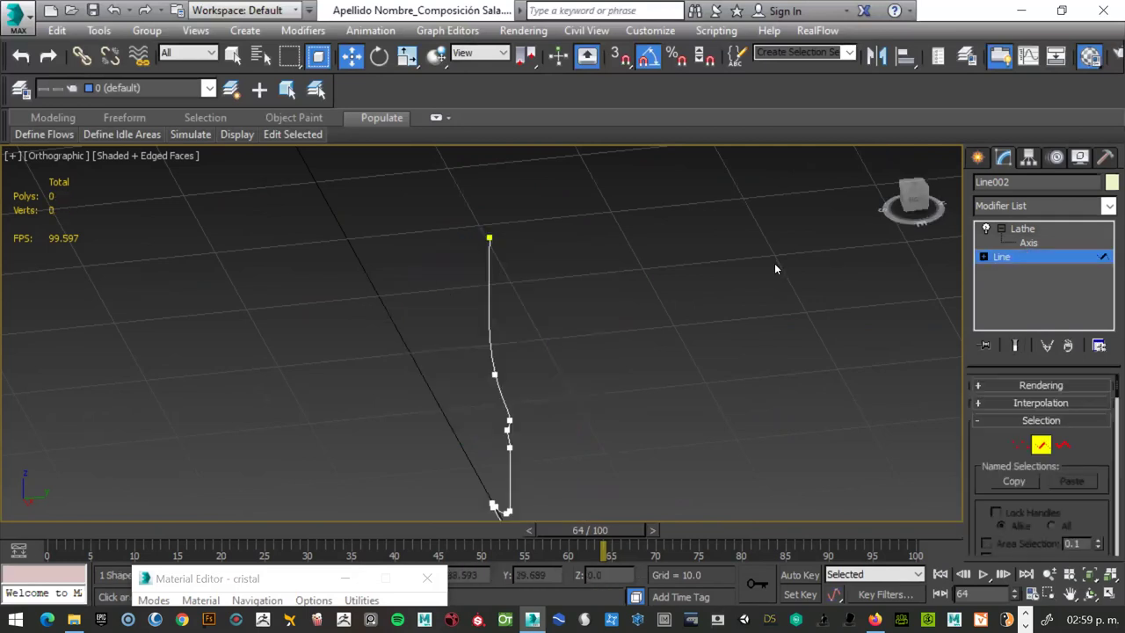
# Show the Line profile in Front view with Lathe toggled off and Spline sub-object mode active.
pyautogui.press('f')
pyautogui.scroll(3, 648, 251)
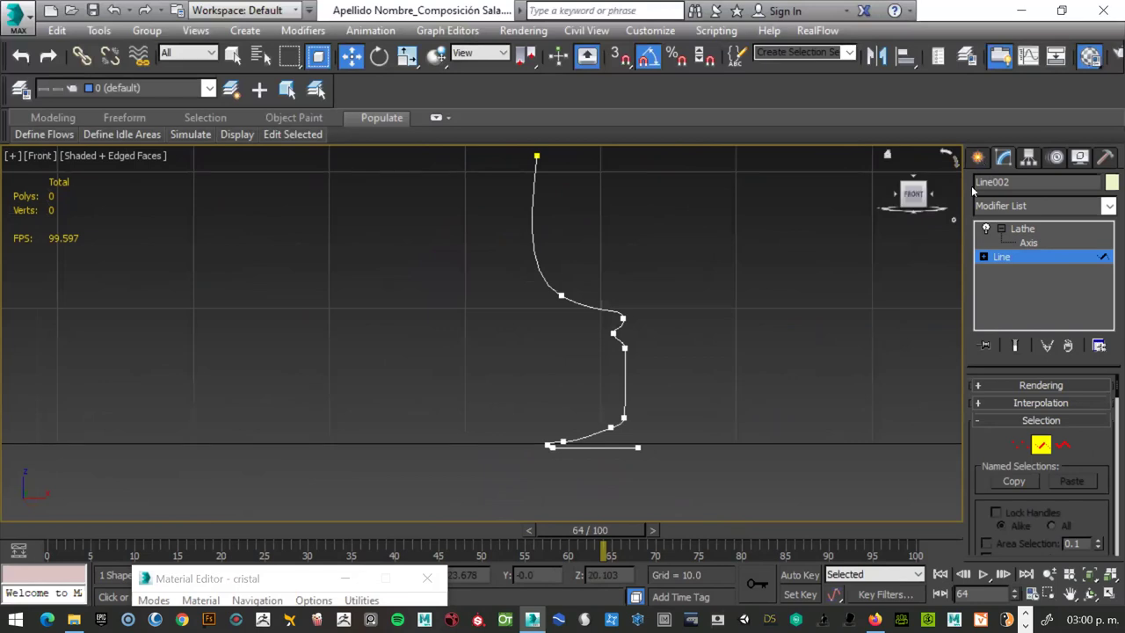
pyautogui.click(979, 157)
pyautogui.click(1004, 159)
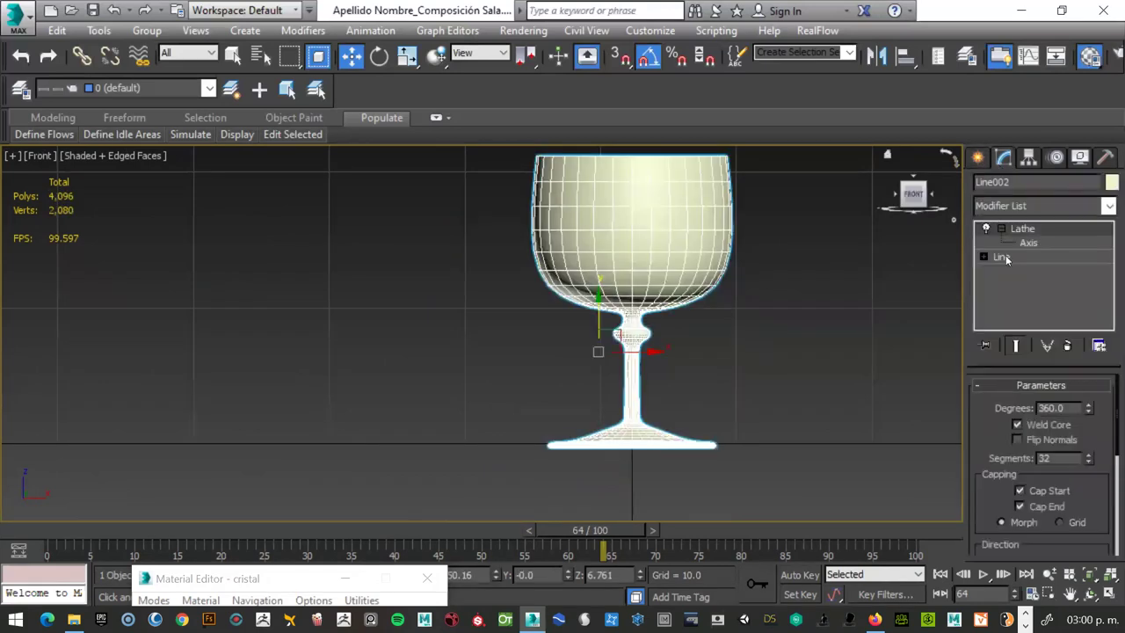
pyautogui.click(1002, 256)
pyautogui.click(986, 227)
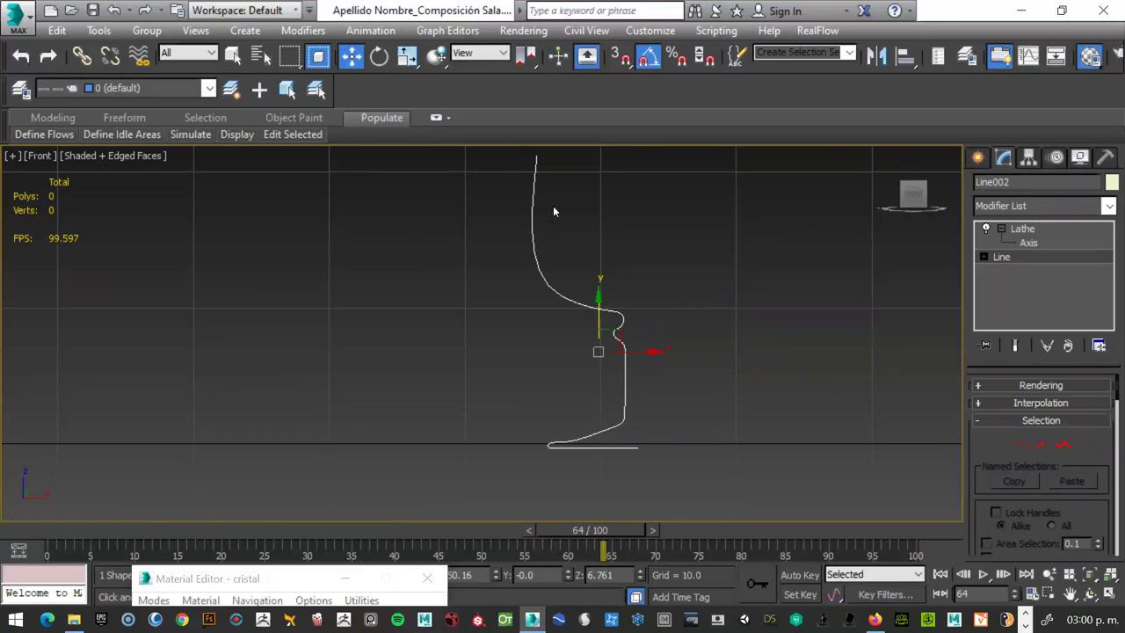
pyautogui.click(1063, 447)
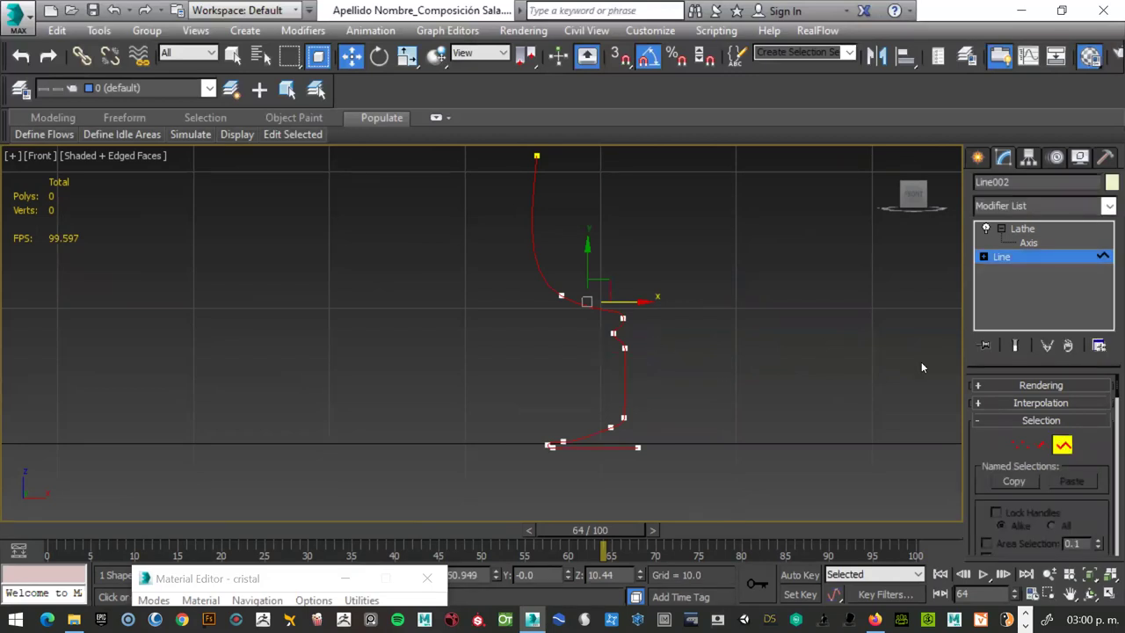
pyautogui.moveTo(1109, 393); pyautogui.dragTo(1108, 492)
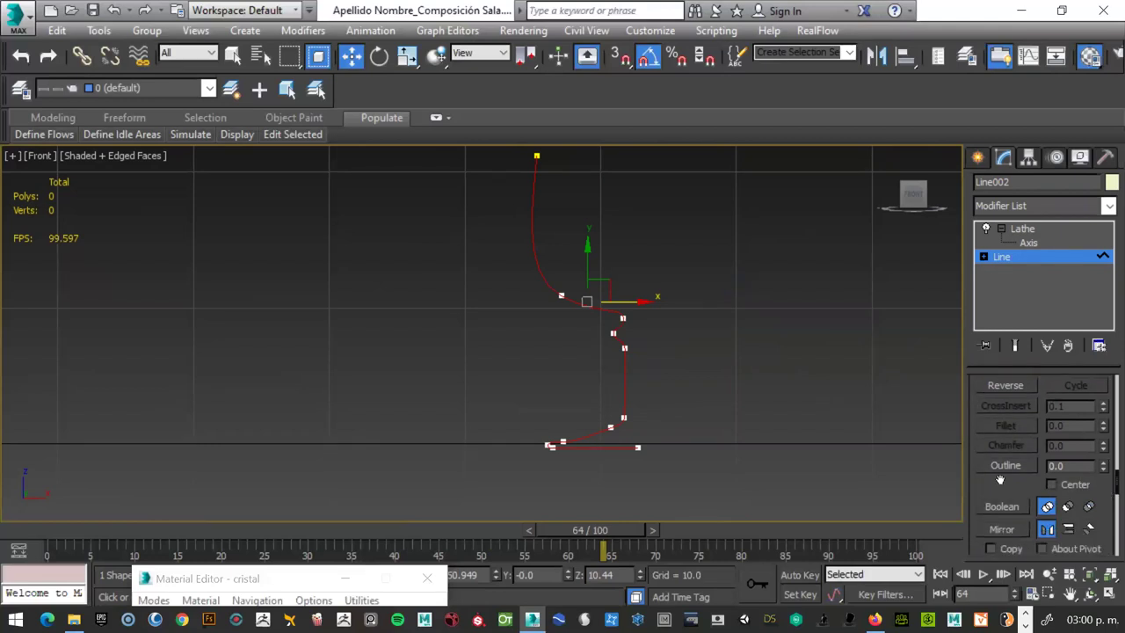
# Try Outline values of 1.0 and 2 on the profile, resetting to zero each time.
pyautogui.moveTo(1104, 472); pyautogui.dragTo(1104, 465)
pyautogui.rightClick(1104, 467)
pyautogui.rightClick(1104, 466)
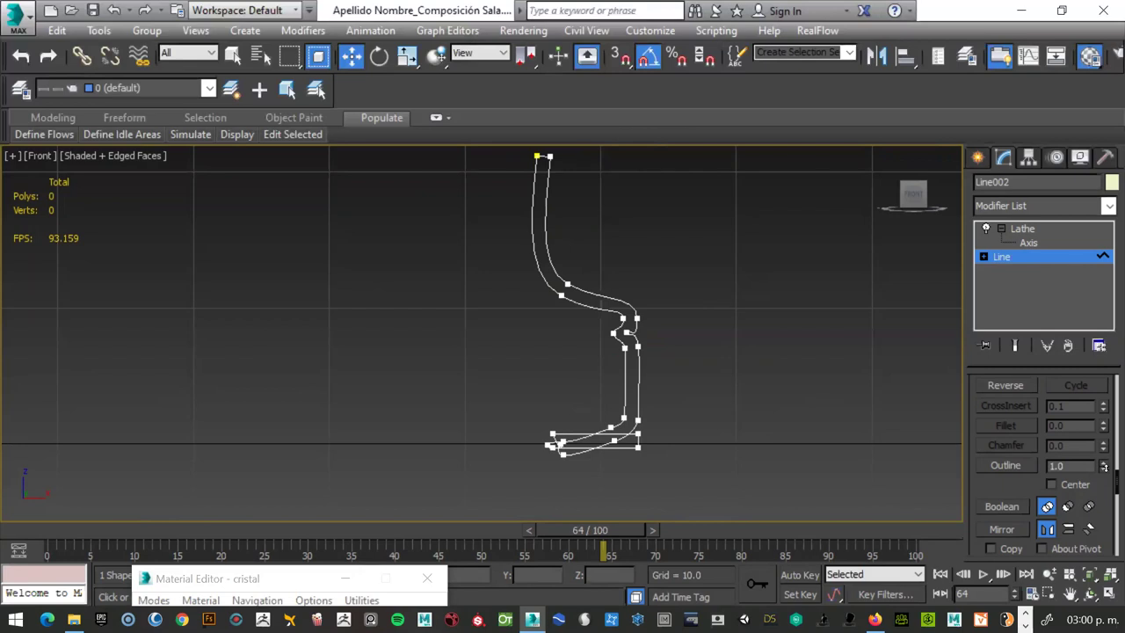
pyautogui.moveTo(1104, 467); pyautogui.dragTo(1104, 464)
pyautogui.rightClick(1104, 467)
pyautogui.rightClick(1104, 467)
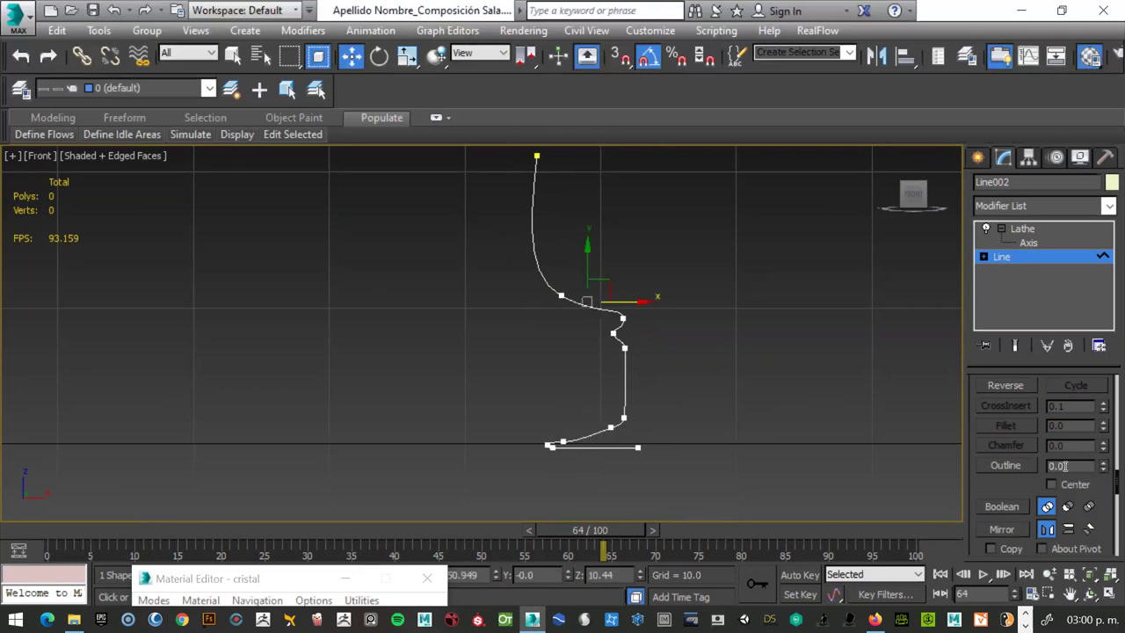
# Apply a 0.5 Outline to double the profile into a wall.
pyautogui.moveTo(1061, 465); pyautogui.dragTo(1073, 465)
pyautogui.write('0.5')
pyautogui.press('Return')
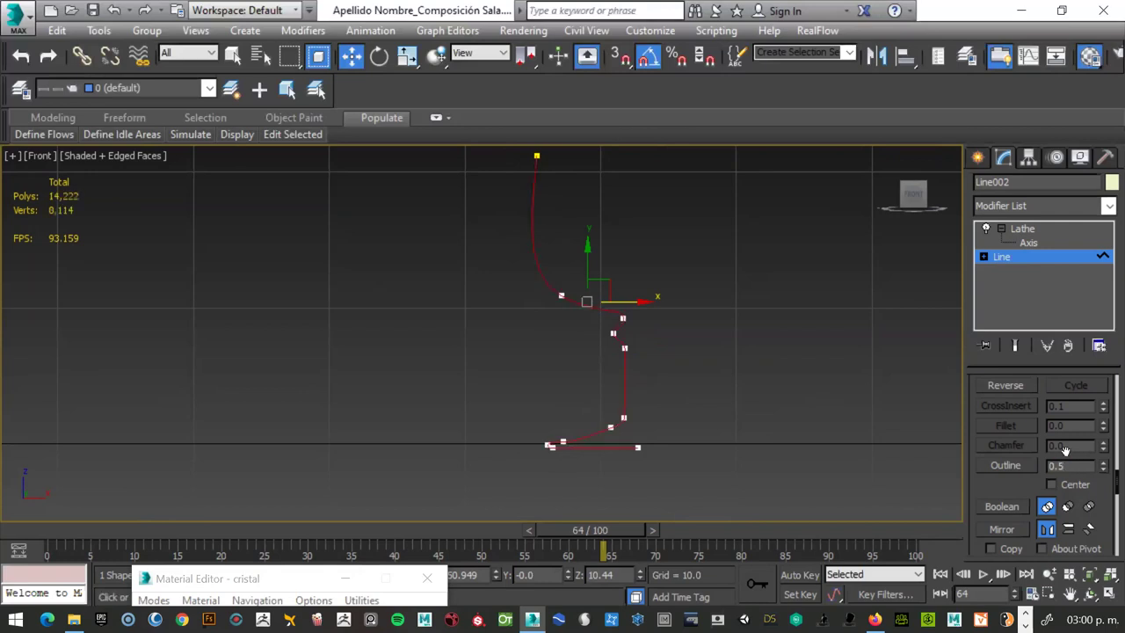
pyautogui.scroll(3, 574, 248)
pyautogui.scroll(3, 575, 255)
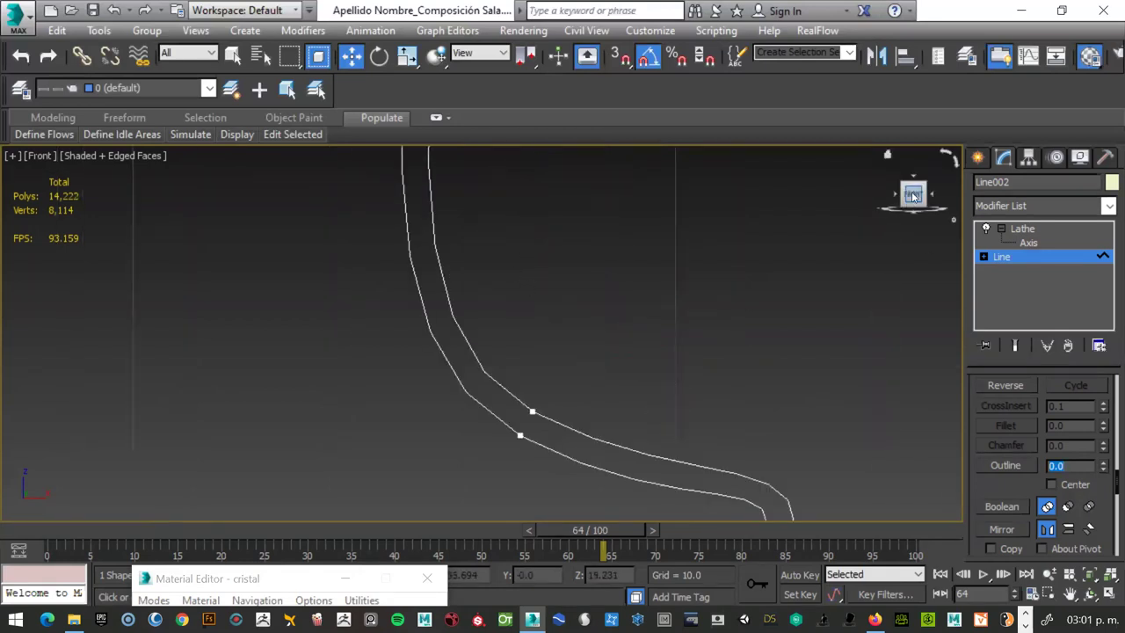
# Pan across the outlined profile and undo the 0.5 outline.
pyautogui.click(1072, 595)
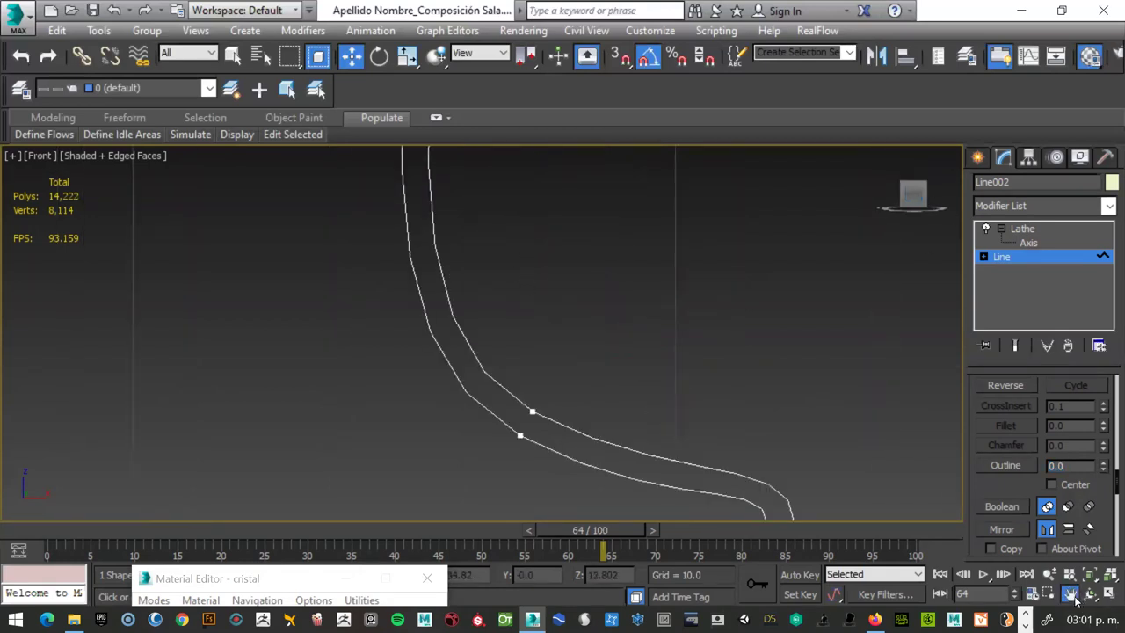
pyautogui.moveTo(678, 296); pyautogui.dragTo(779, 488)
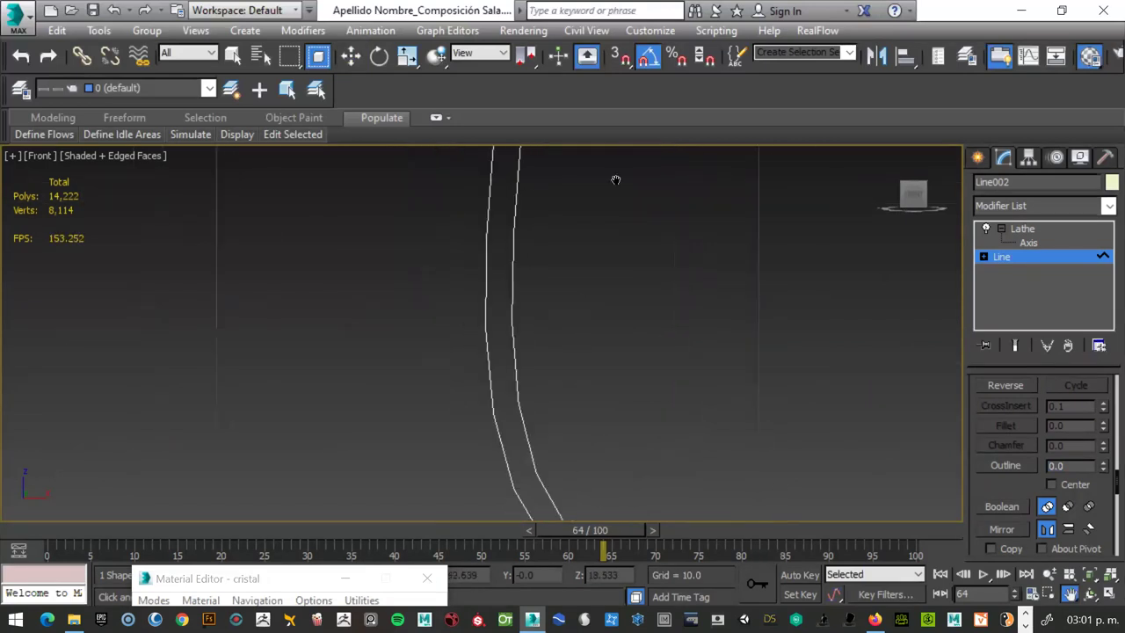
pyautogui.moveTo(596, 173)
pyautogui.mouseDown()
pyautogui.moveTo(613, 281)
pyautogui.moveTo(600, 202)
pyautogui.moveTo(615, 149)
pyautogui.mouseUp()
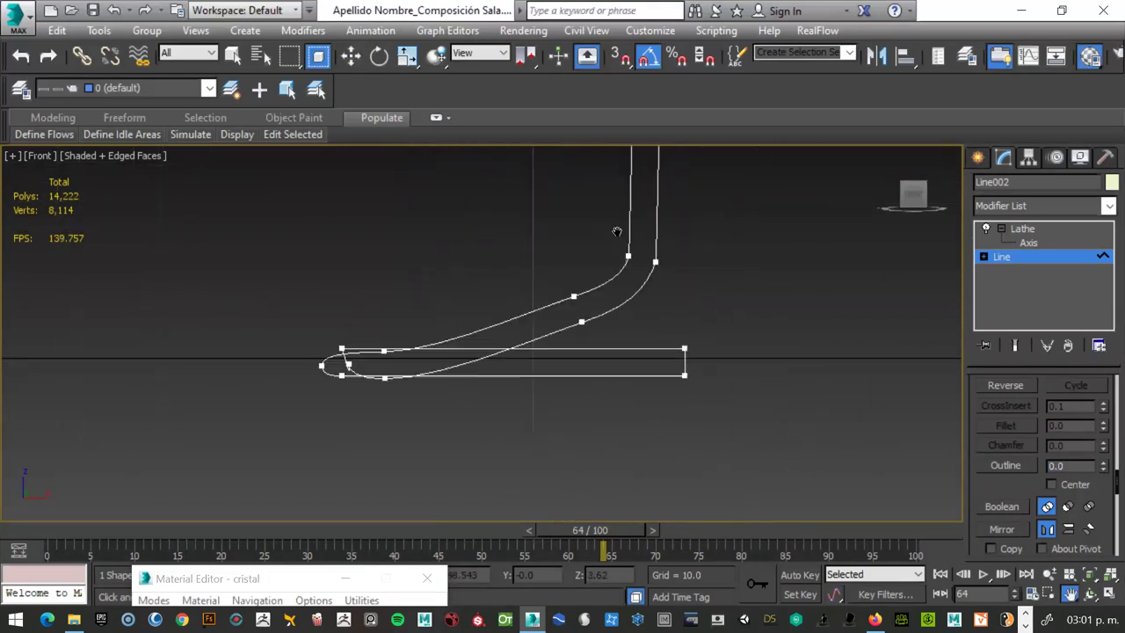
pyautogui.moveTo(636, 372); pyautogui.dragTo(669, 337)
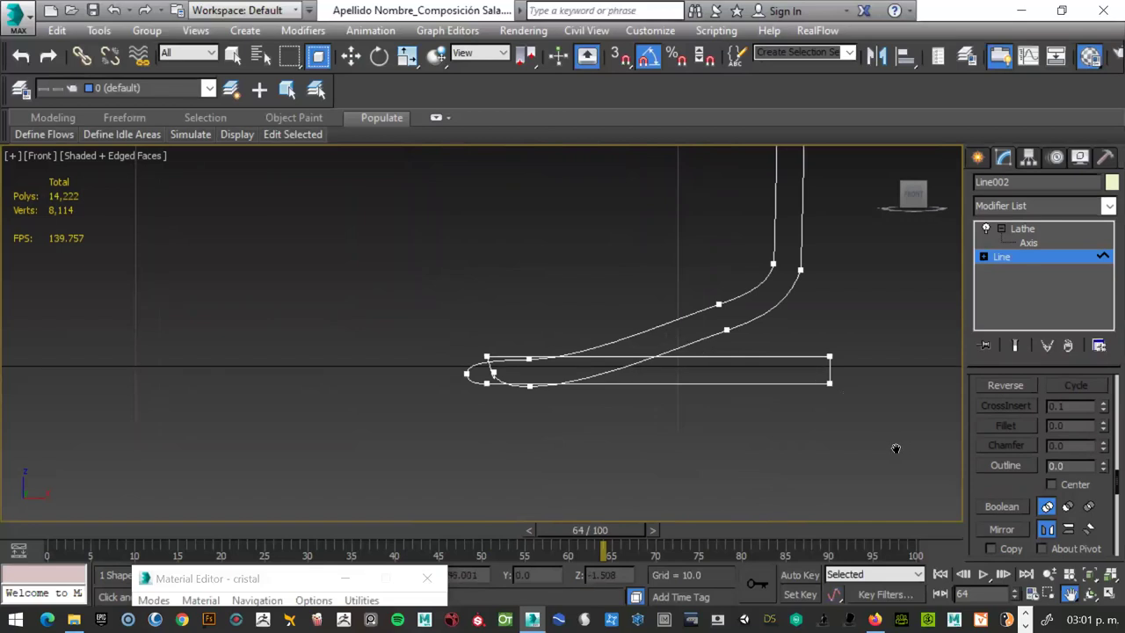
pyautogui.hotkey('ctrl', 'z')
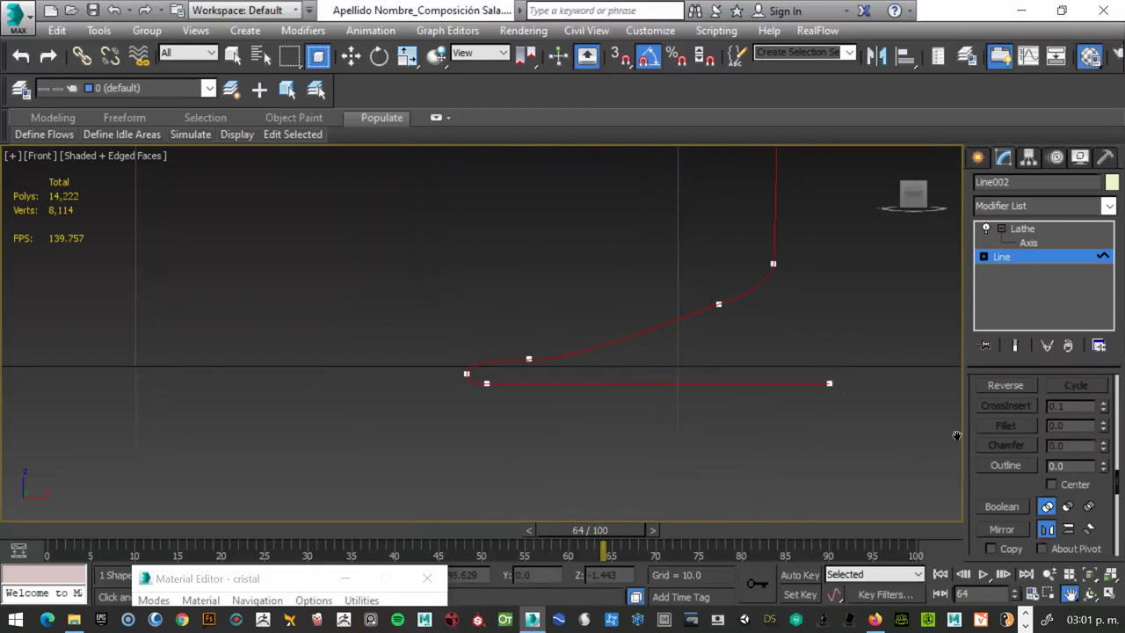
# Apply a thinner 0.1 Outline and pan up to the profile's top ends.
pyautogui.click(1058, 465)
pyautogui.press('Return')
pyautogui.scroll(3, 487, 358)
pyautogui.scroll(3, 487, 358)
pyautogui.scroll(2, 475, 358)
pyautogui.scroll(2, 461, 359)
pyautogui.scroll(-3, 730, 410)
pyautogui.scroll(-3, 791, 420)
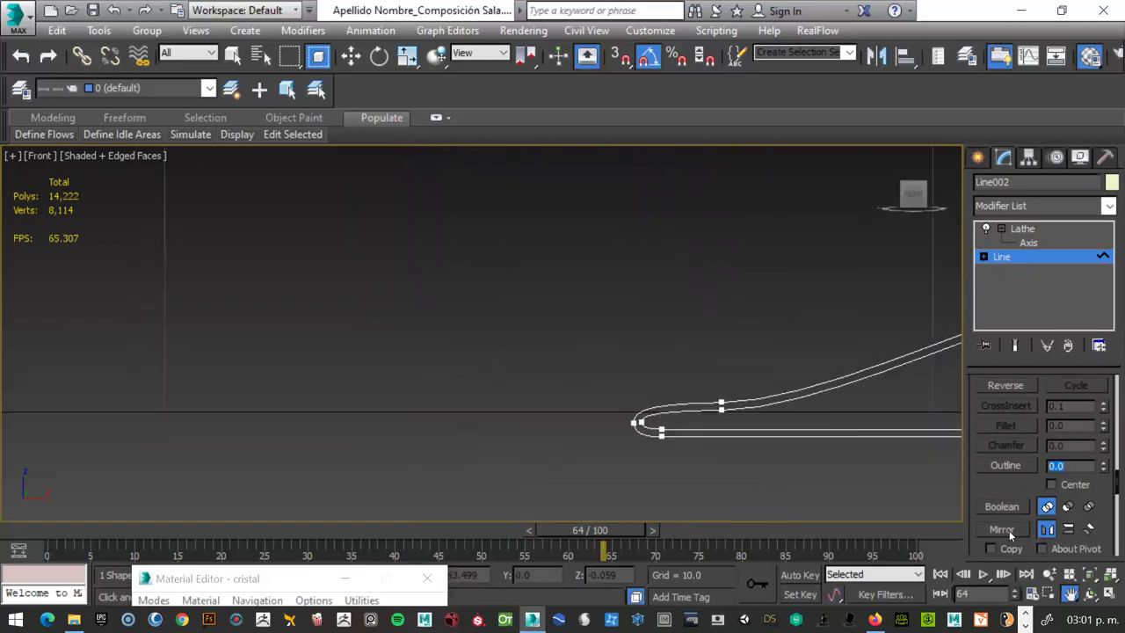
pyautogui.click(1073, 596)
pyautogui.moveTo(709, 489)
pyautogui.mouseDown()
pyautogui.moveTo(751, 354)
pyautogui.moveTo(739, 475)
pyautogui.moveTo(777, 494)
pyautogui.moveTo(607, 464)
pyautogui.moveTo(601, 270)
pyautogui.moveTo(607, 408)
pyautogui.moveTo(613, 344)
pyautogui.moveTo(557, 314)
pyautogui.mouseUp()
pyautogui.moveTo(620, 344); pyautogui.dragTo(551, 296)
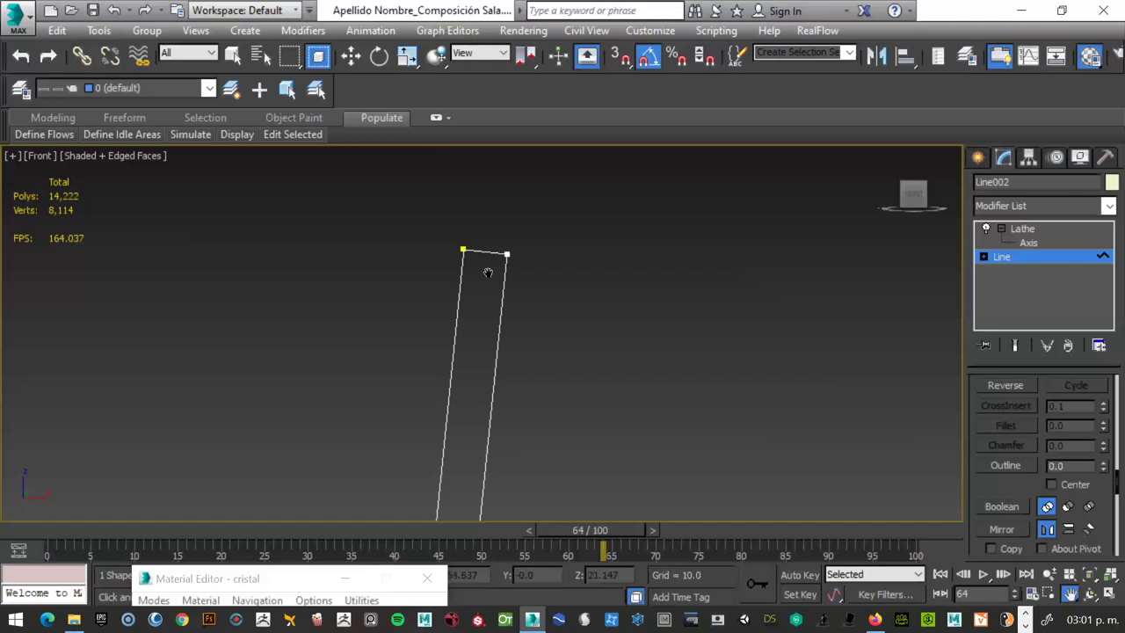
# Insert a vertex on the profile's top segment and raise it into a rounded lip.
pyautogui.press('w')
pyautogui.rightClick(496, 254)
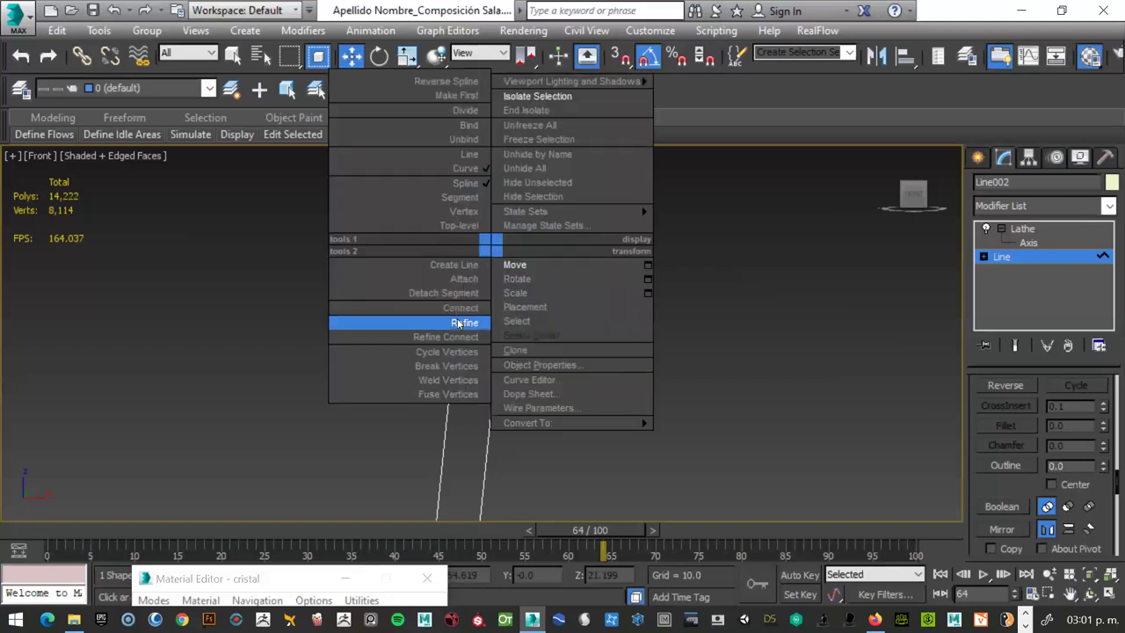
pyautogui.click(464, 323)
pyautogui.click(487, 250)
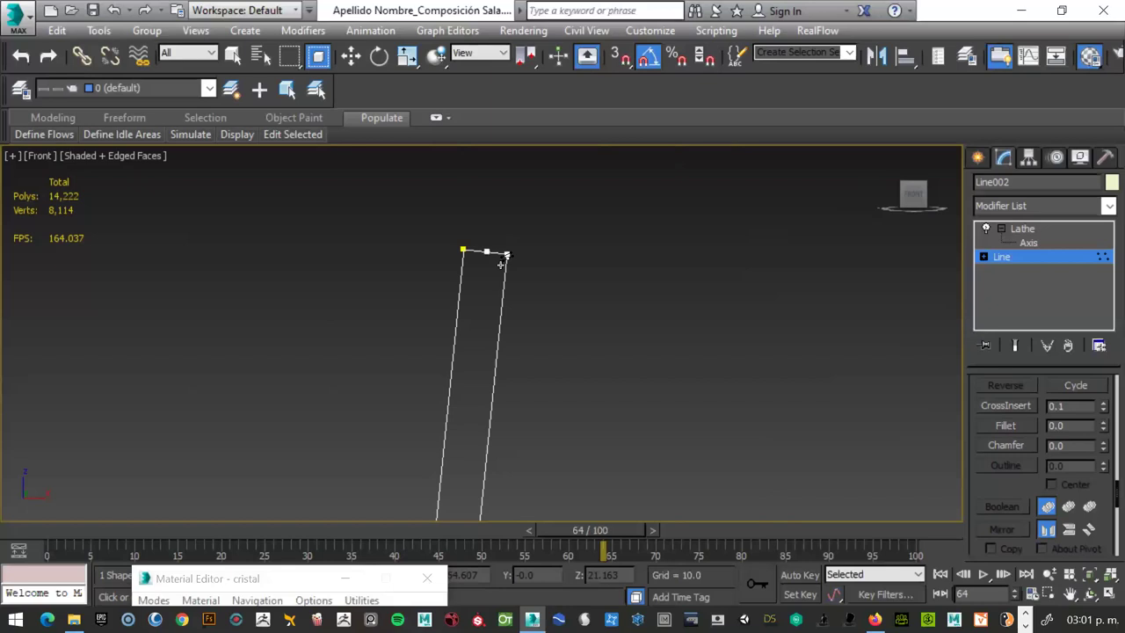
pyautogui.press('w')
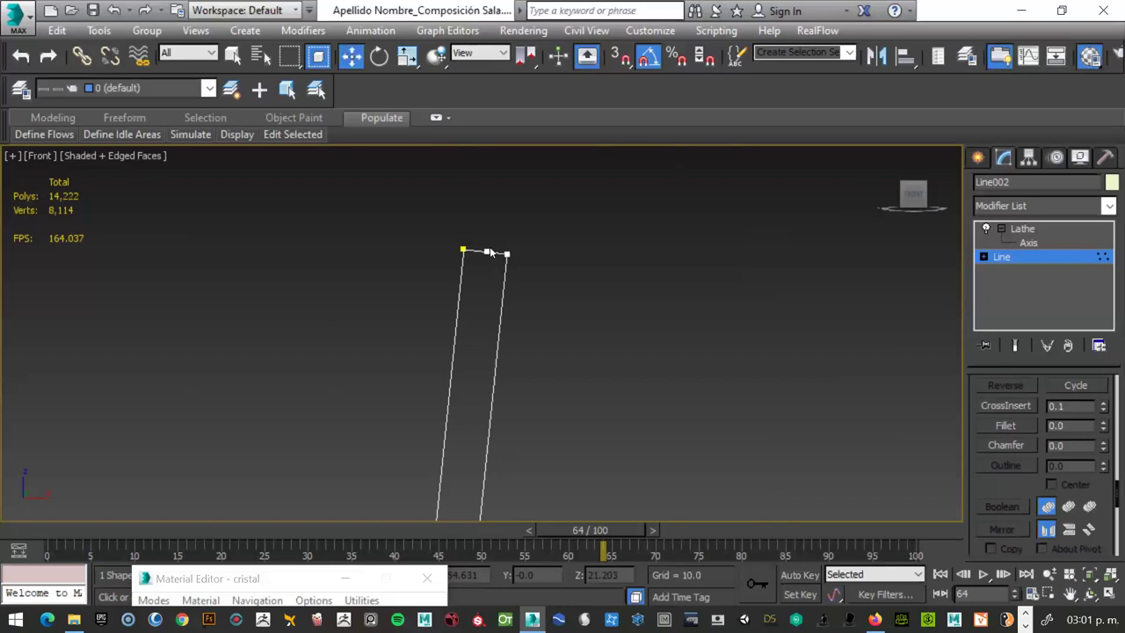
pyautogui.click(488, 251)
pyautogui.moveTo(488, 228); pyautogui.dragTo(498, 240)
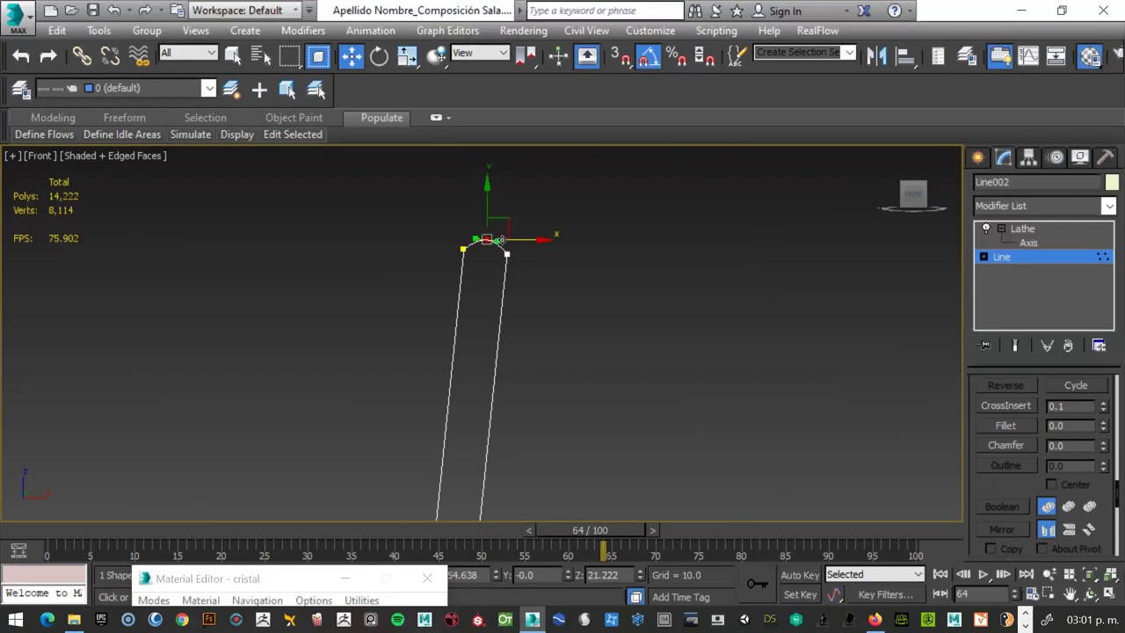
# Pull the profile's top vertices inward to narrow its upper end.
pyautogui.moveTo(500, 239)
pyautogui.mouseDown()
pyautogui.moveTo(488, 247)
pyautogui.moveTo(482, 334)
pyautogui.mouseUp()
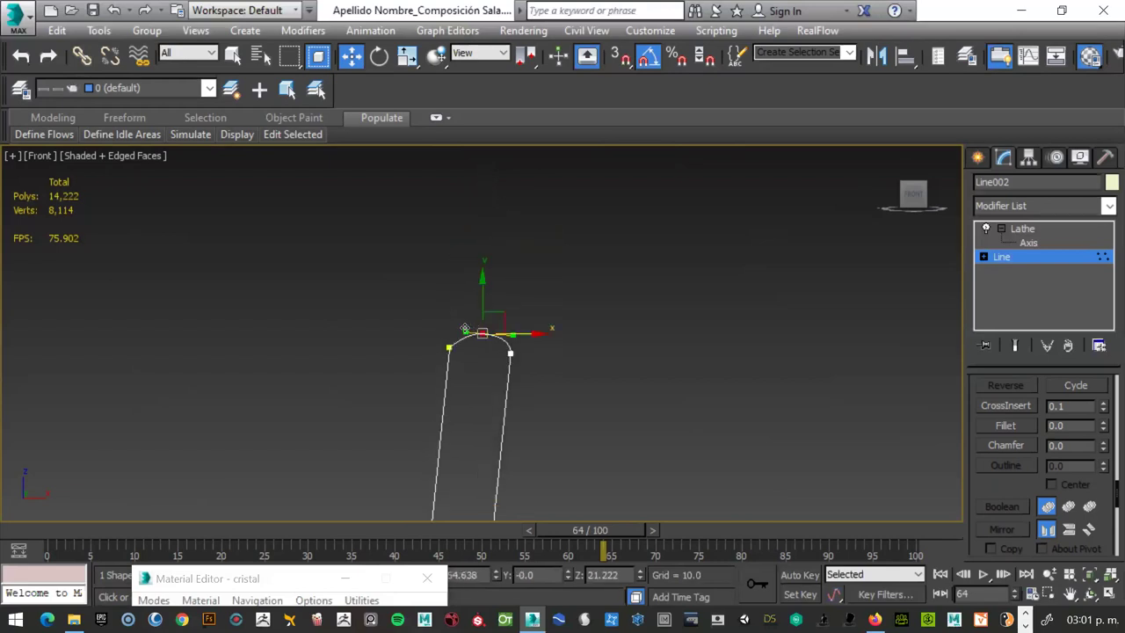
pyautogui.moveTo(532, 349); pyautogui.dragTo(611, 425)
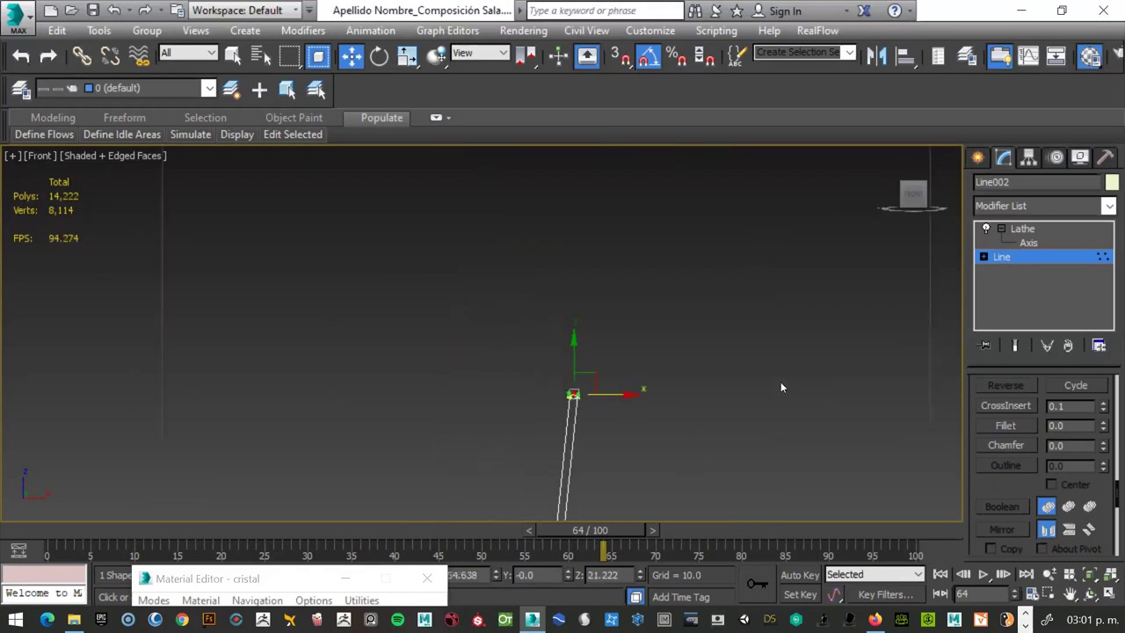
pyautogui.click(722, 423)
# Frame the Line profile and switch the stack back to the Lathe result.
pyautogui.press('z')
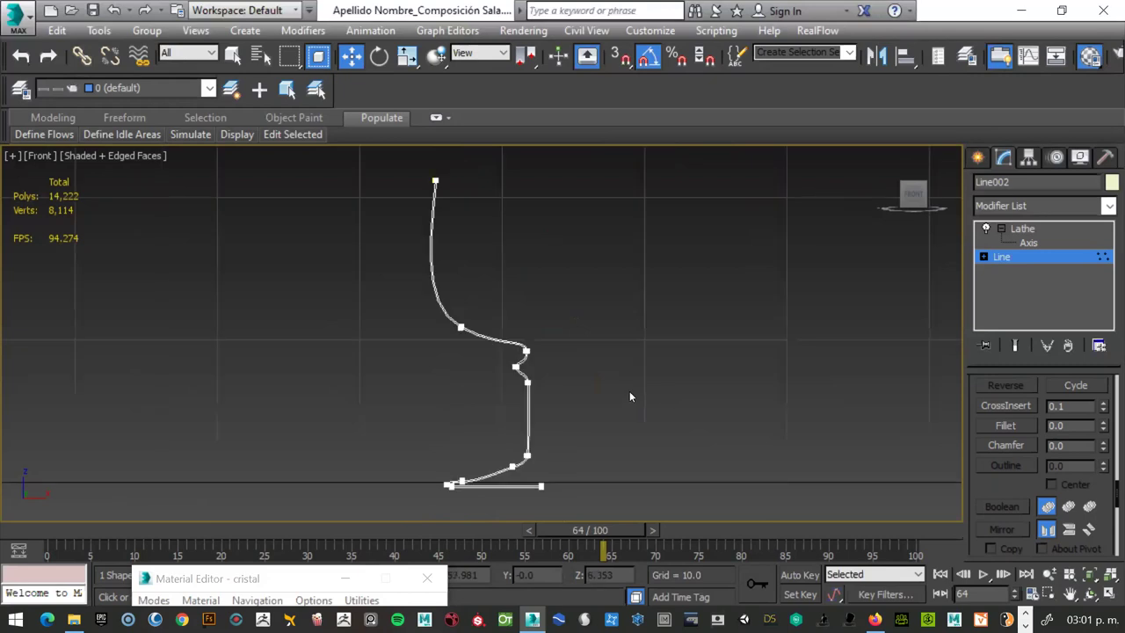
pyautogui.scroll(4, 545, 498)
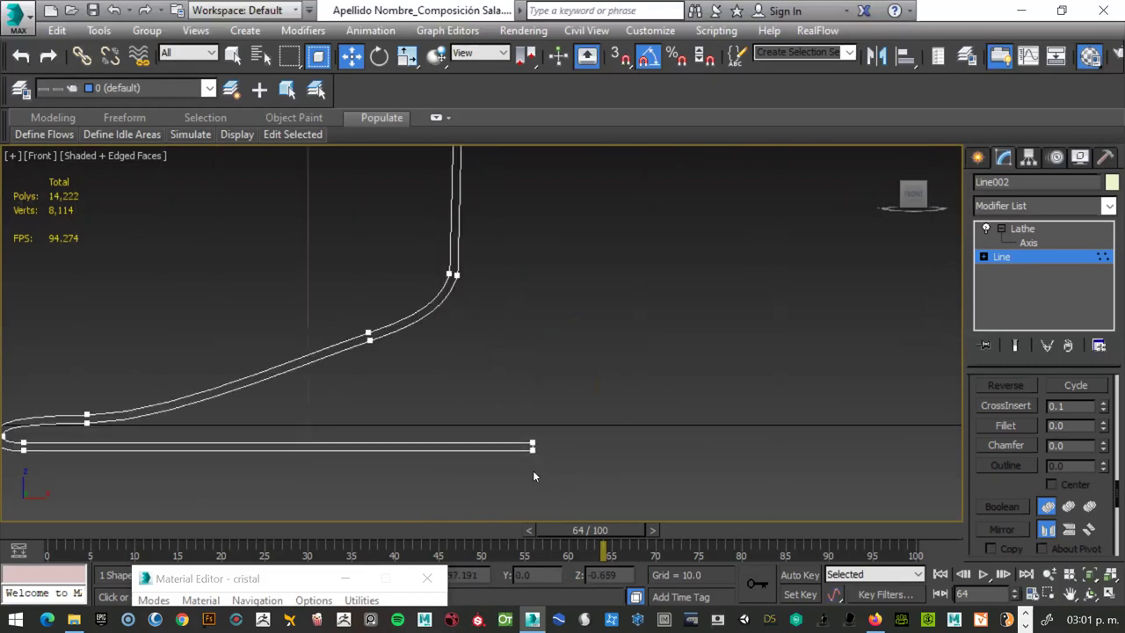
pyautogui.scroll(1, 533, 471)
pyautogui.scroll(-1, 534, 401)
pyautogui.scroll(-2, 535, 403)
pyautogui.scroll(-2, 563, 356)
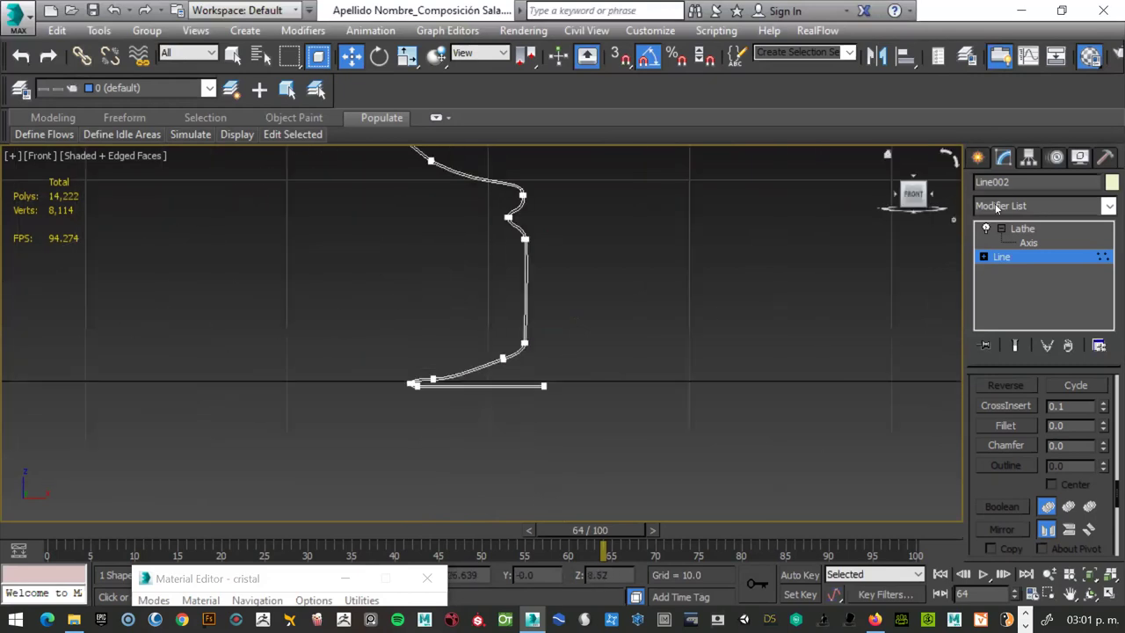
pyautogui.click(1022, 230)
pyautogui.scroll(-2, 700, 254)
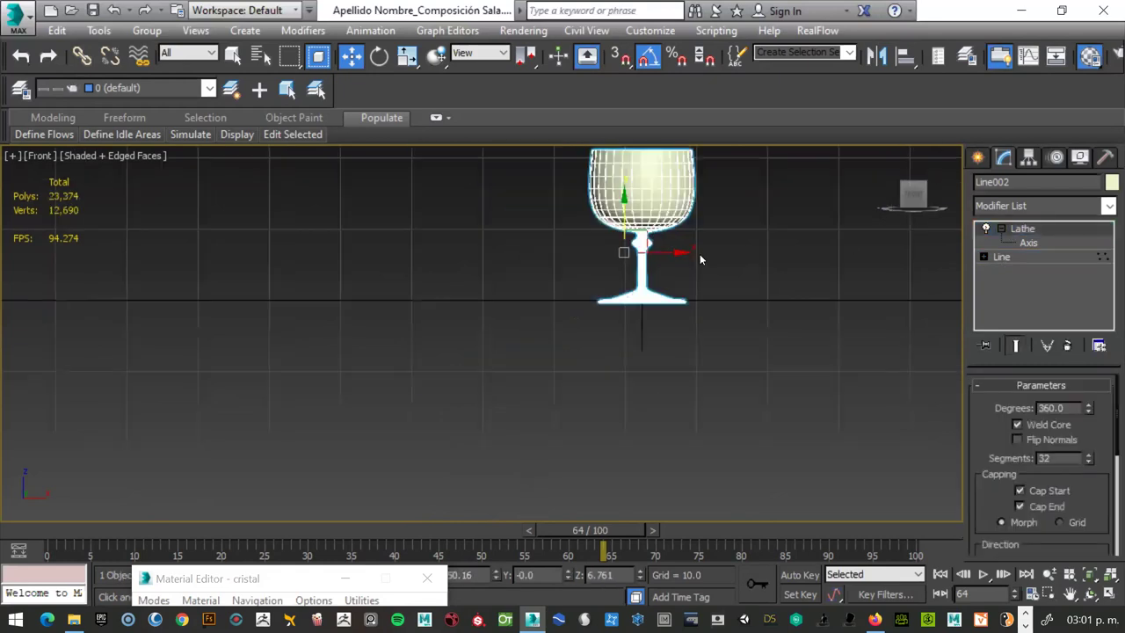
pyautogui.scroll(-1, 700, 254)
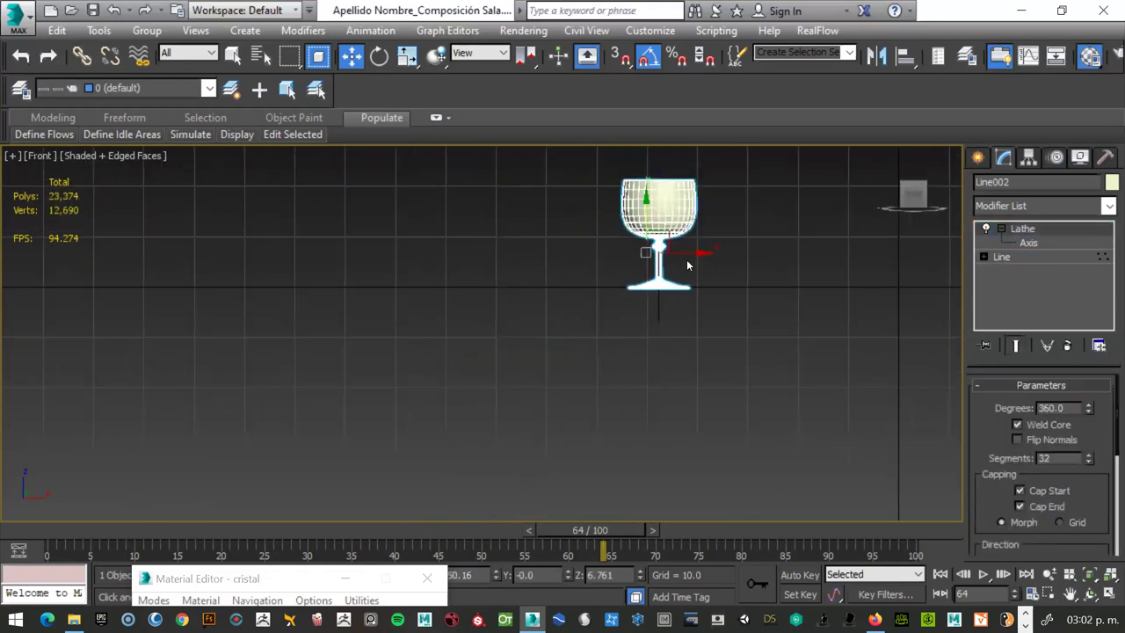
# Orbit the Perspective view to inspect the glass's new wall thickness.
pyautogui.press('p')
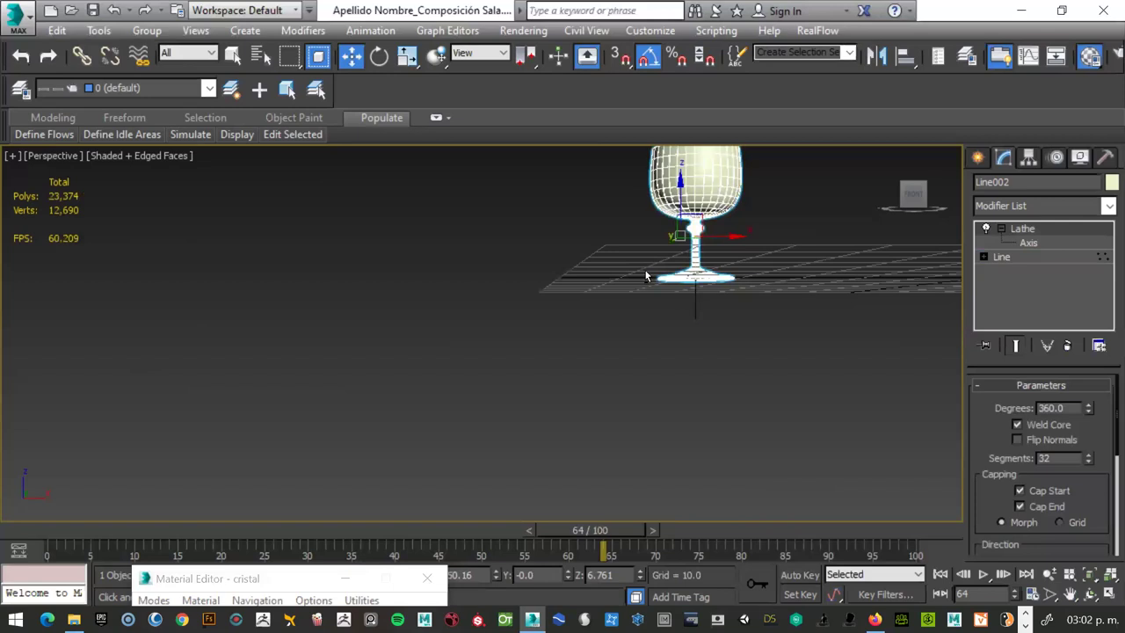
pyautogui.keyDown('alt'); pyautogui.moveTo(584, 310); pyautogui.dragTo(795, 249, button='middle'); pyautogui.keyUp('alt')
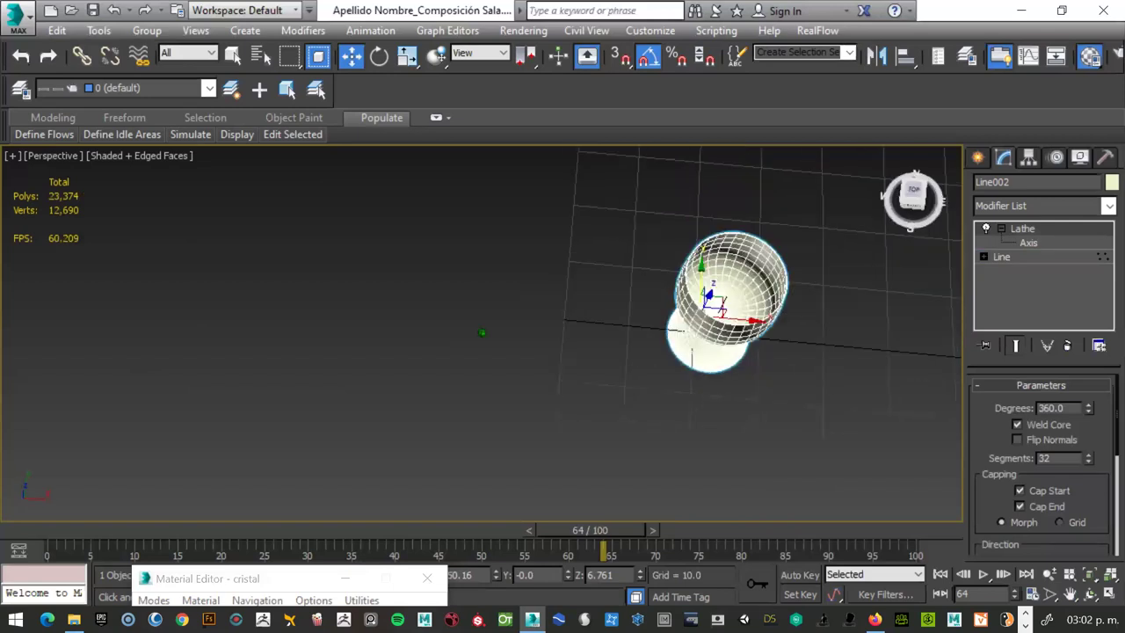
pyautogui.scroll(5, 796, 248)
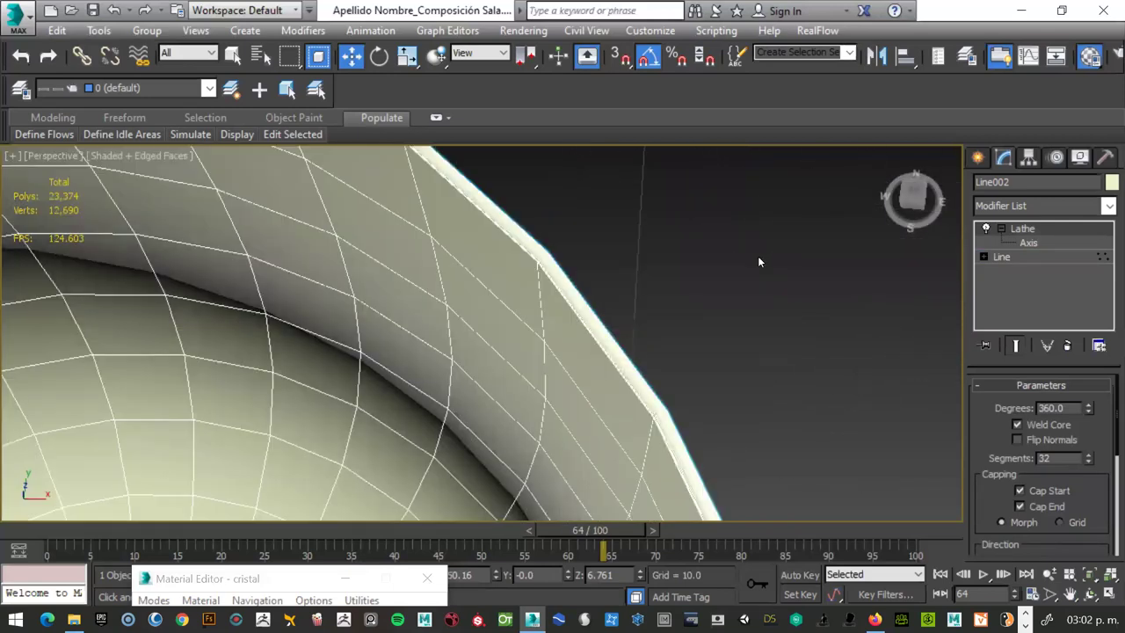
pyautogui.scroll(-2, 760, 261)
pyautogui.scroll(-2, 759, 260)
pyautogui.scroll(-2, 759, 258)
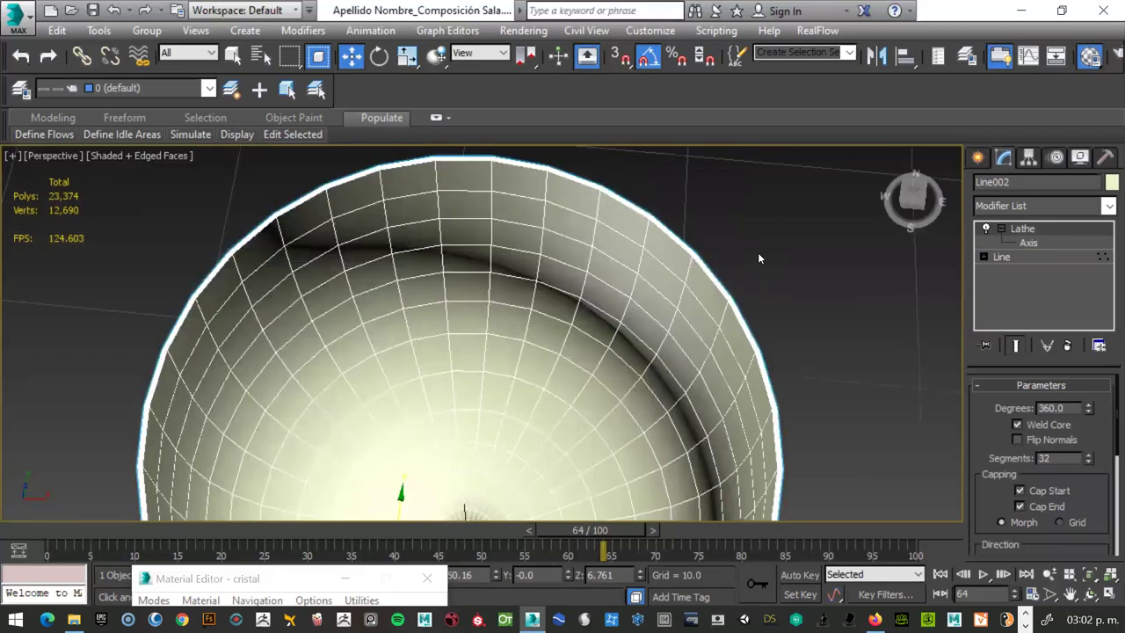
pyautogui.scroll(-3, 759, 256)
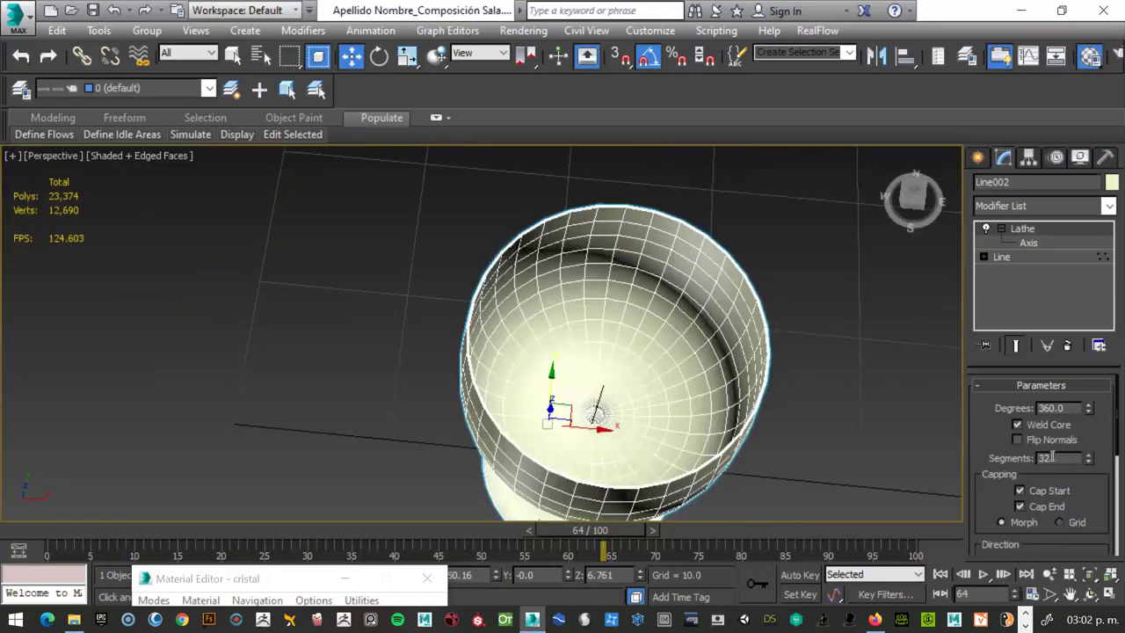
pyautogui.scroll(-2, 791, 355)
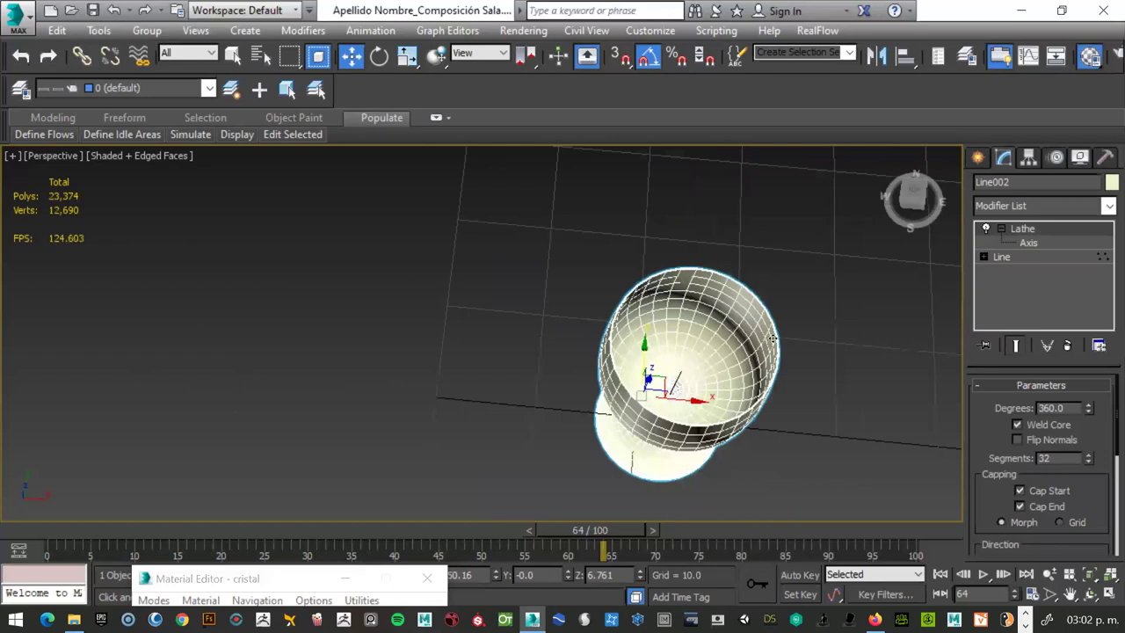
pyautogui.moveTo(794, 318)
pyautogui.keyDown('alt'); pyautogui.mouseDown(button='middle')
pyautogui.moveTo(720, 197)
pyautogui.moveTo(717, 213)
pyautogui.mouseUp(button='middle'); pyautogui.keyUp('alt')
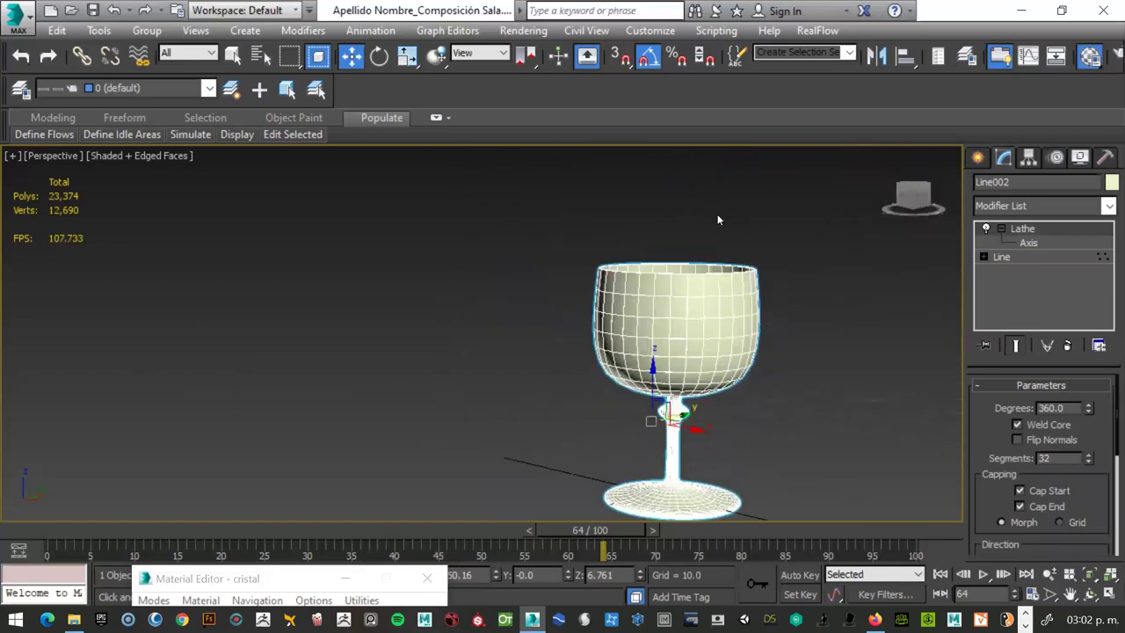
pyautogui.rightClick(718, 214)
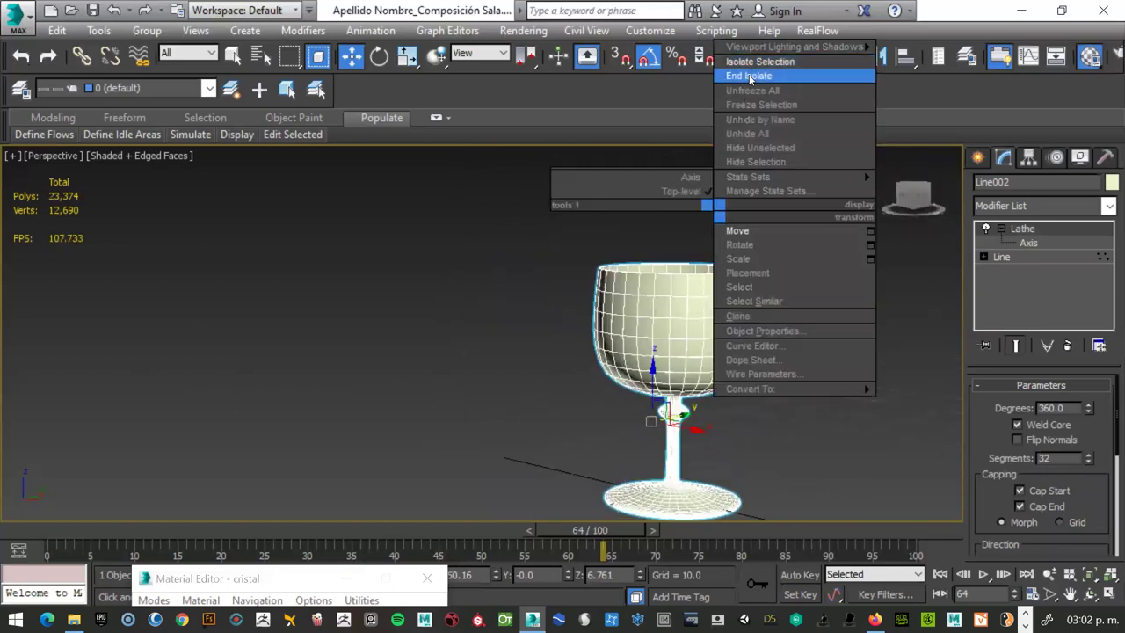
# End isolation to reveal the full room, checking it in Front and Perspective views.
pyautogui.click(749, 77)
pyautogui.scroll(-3, 643, 276)
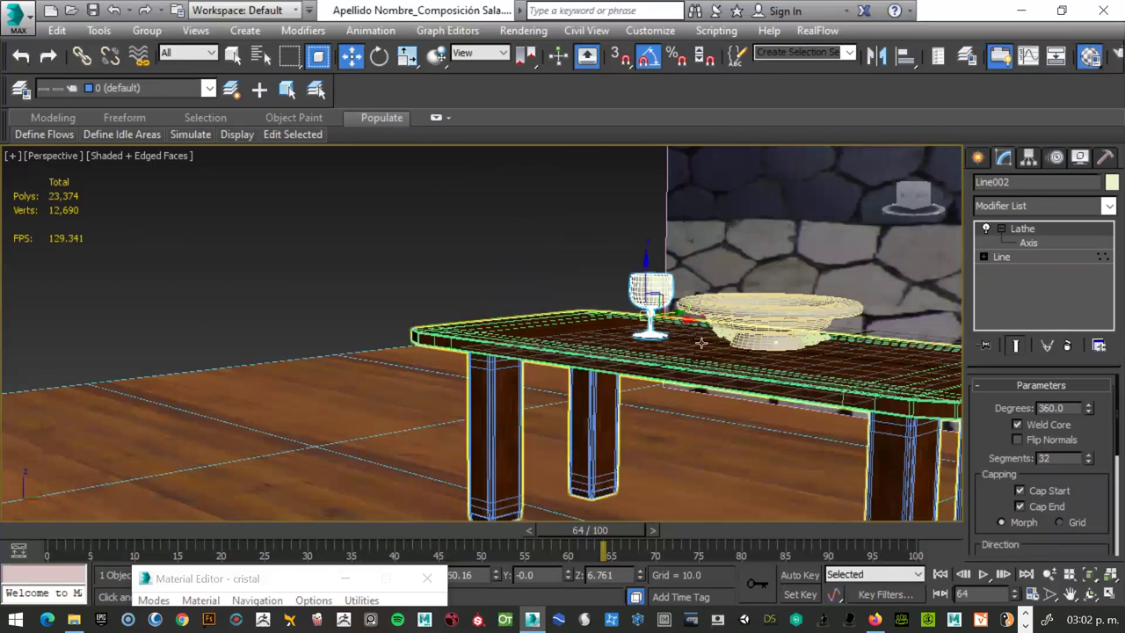
pyautogui.press('f')
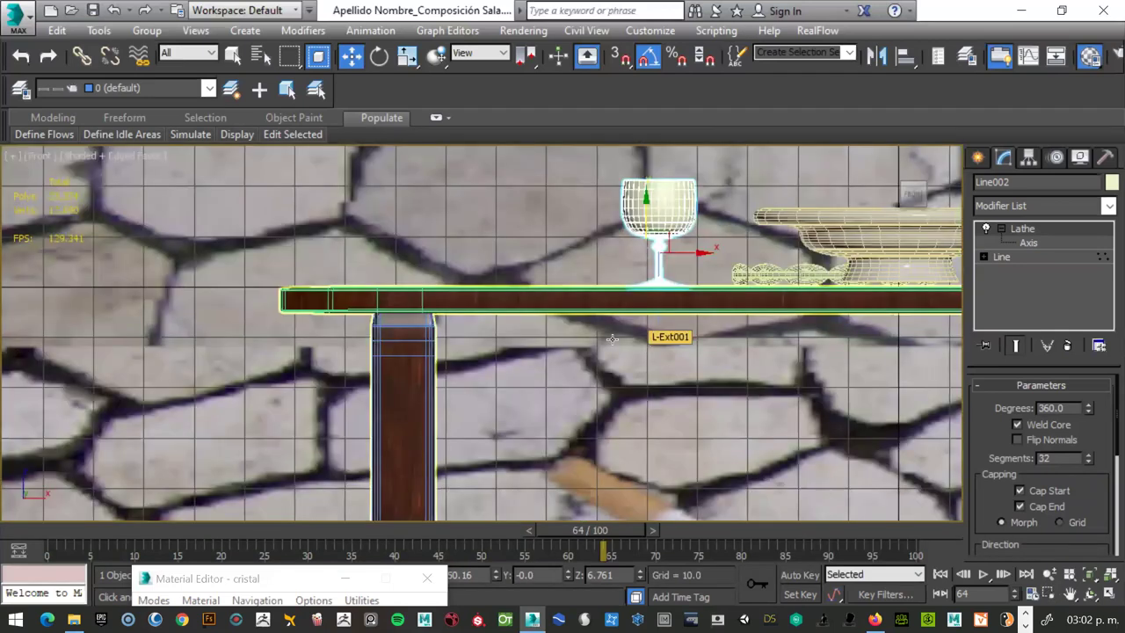
pyautogui.scroll(2, 712, 242)
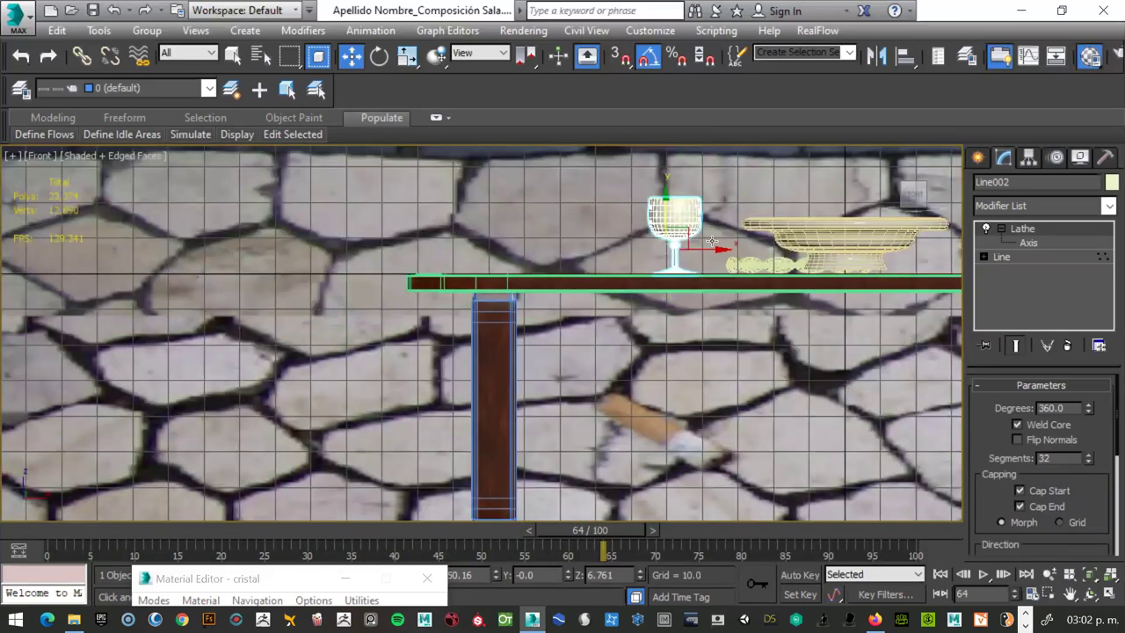
pyautogui.scroll(-3, 712, 242)
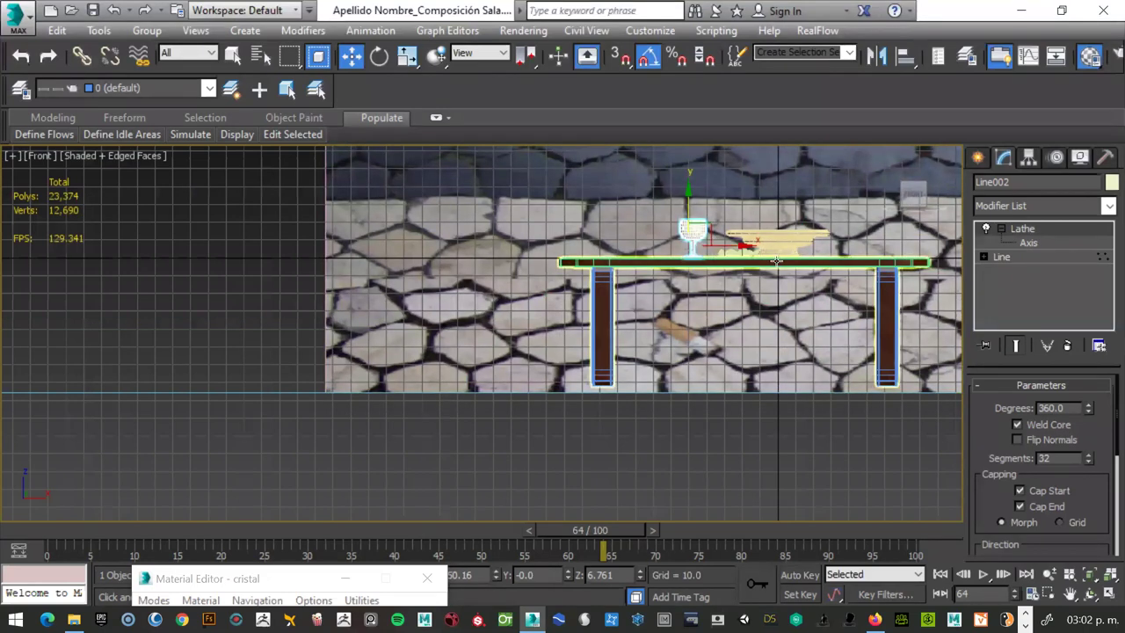
pyautogui.press('p')
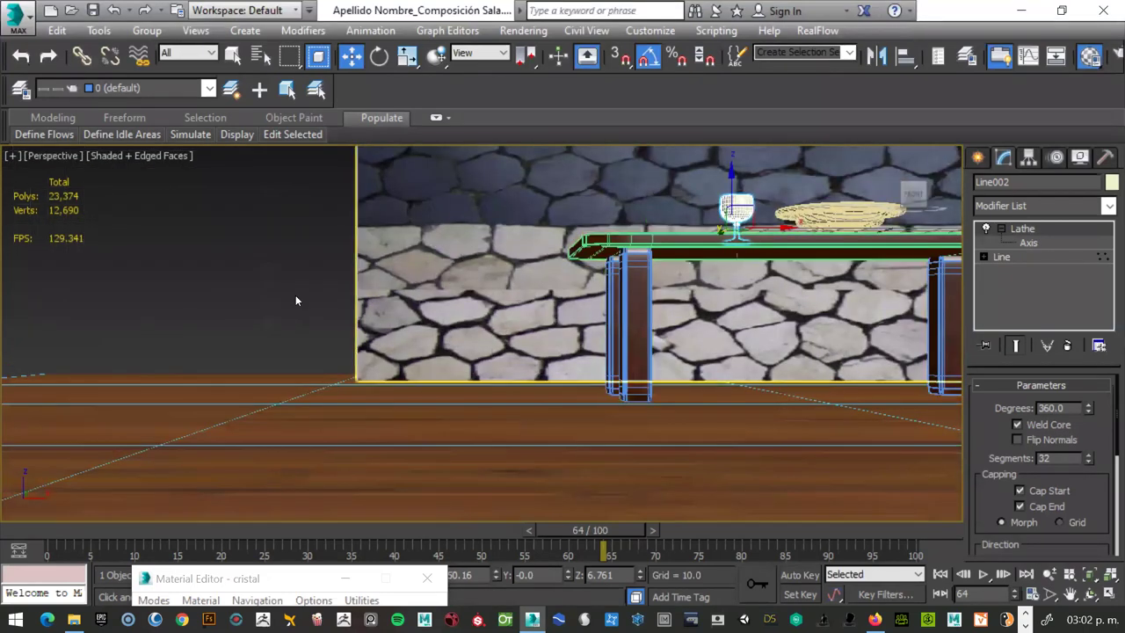
# Orbit the room to a near-level view of the table, briefly trying an orthographic view.
pyautogui.press('e')
pyautogui.moveTo(641, 249)
pyautogui.keyDown('alt'); pyautogui.mouseDown(button='middle')
pyautogui.moveTo(695, 203)
pyautogui.moveTo(611, 233)
pyautogui.mouseUp(button='middle'); pyautogui.keyUp('alt')
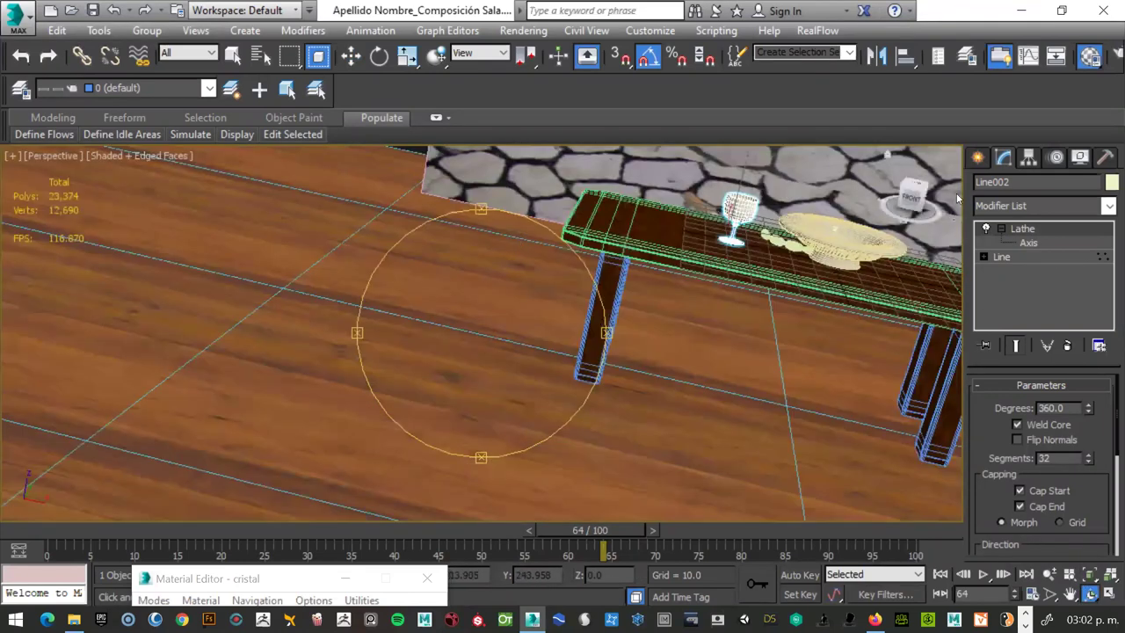
pyautogui.keyDown('alt'); pyautogui.moveTo(956, 195); pyautogui.dragTo(902, 145, button='middle'); pyautogui.keyUp('alt')
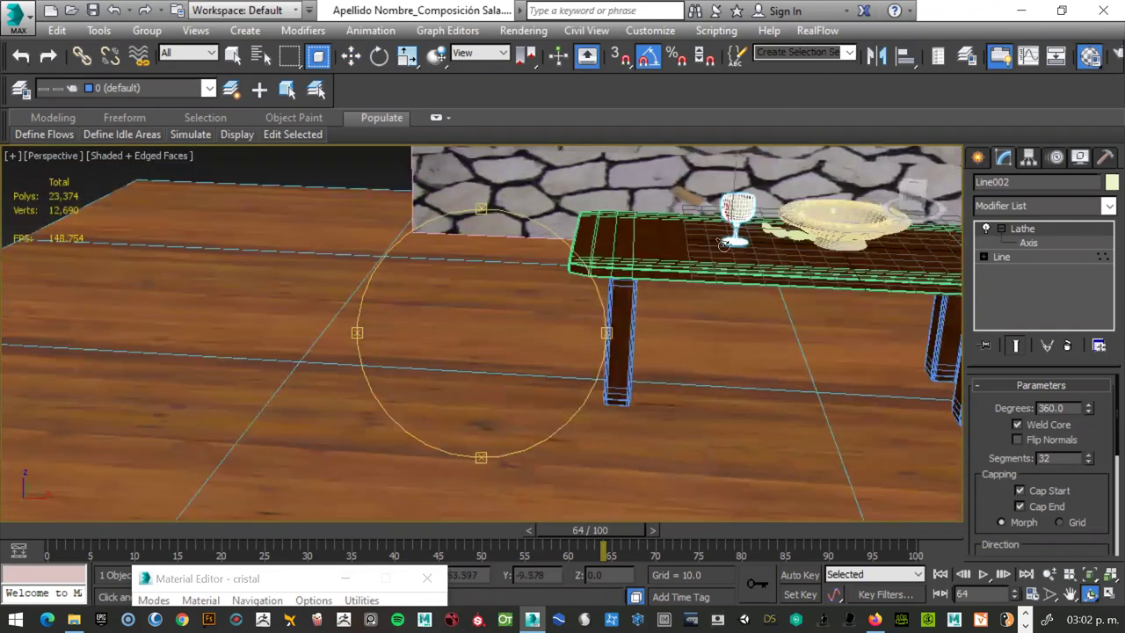
pyautogui.press('u')
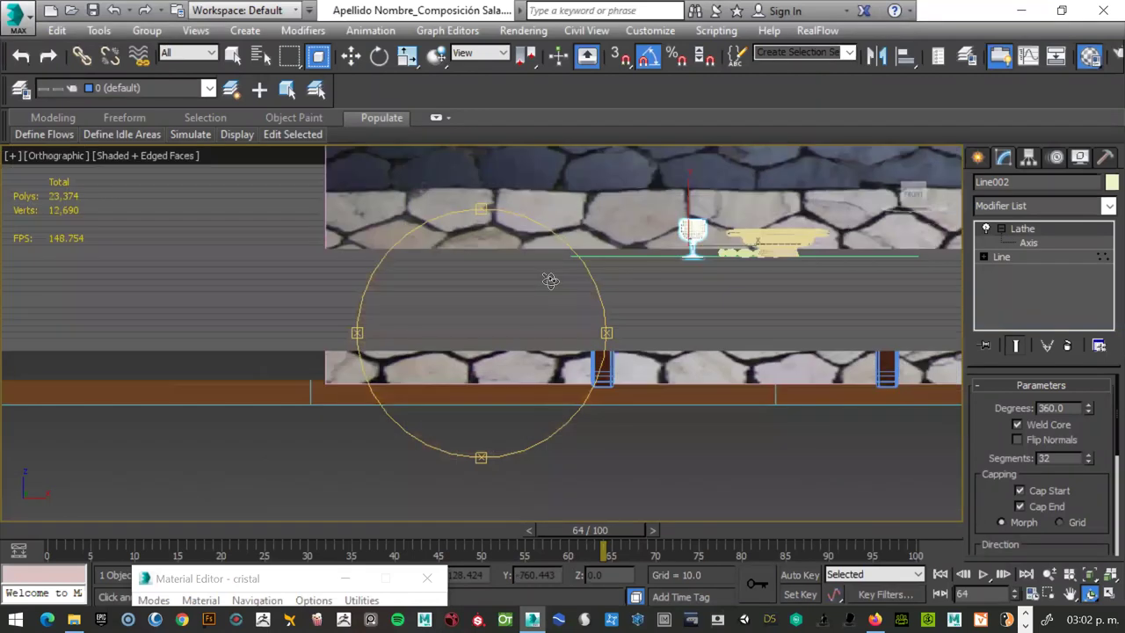
pyautogui.keyDown('alt'); pyautogui.moveTo(550, 281); pyautogui.dragTo(554, 280, button='middle'); pyautogui.keyUp('alt')
pyautogui.press('p')
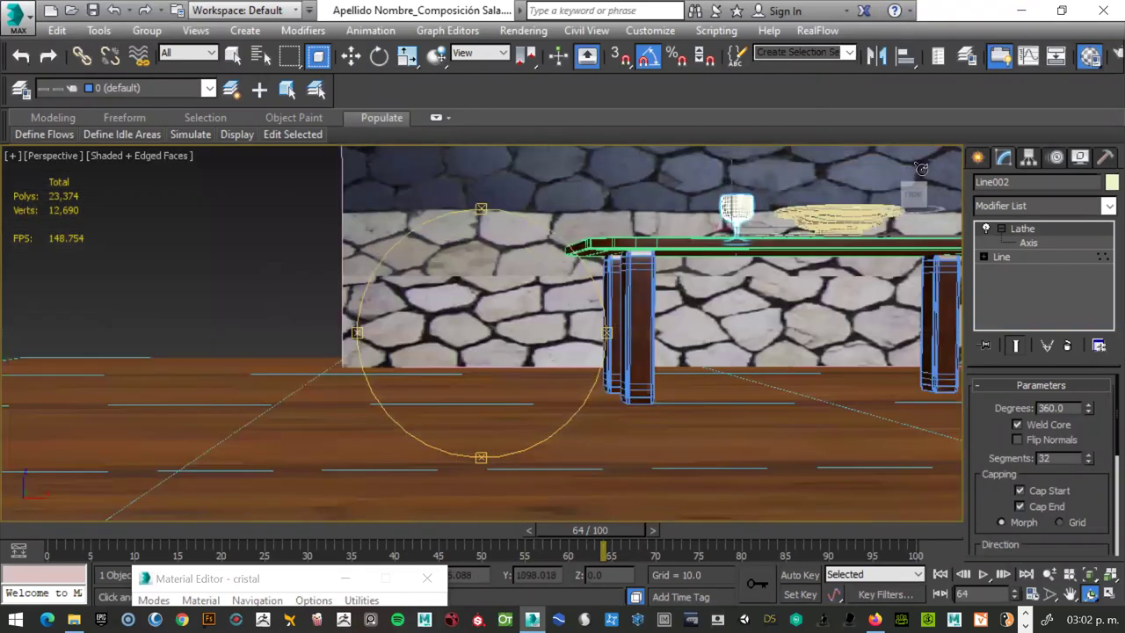
pyautogui.click(978, 157)
# Start a rough curved Line with several points beside the table.
pyautogui.click(1008, 285)
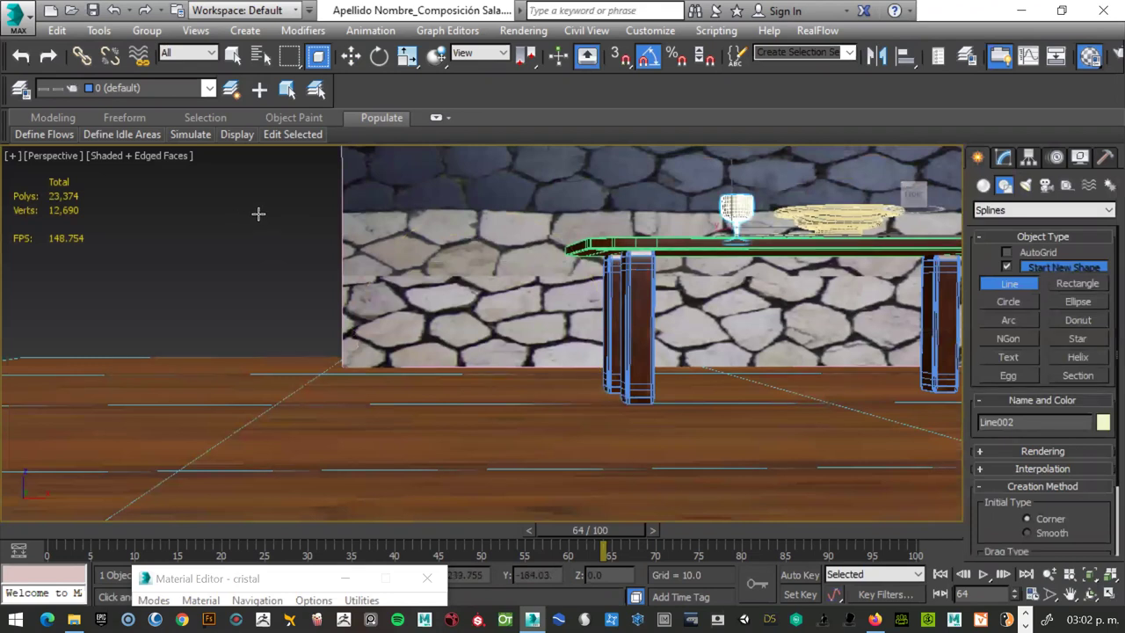
pyautogui.click(255, 185)
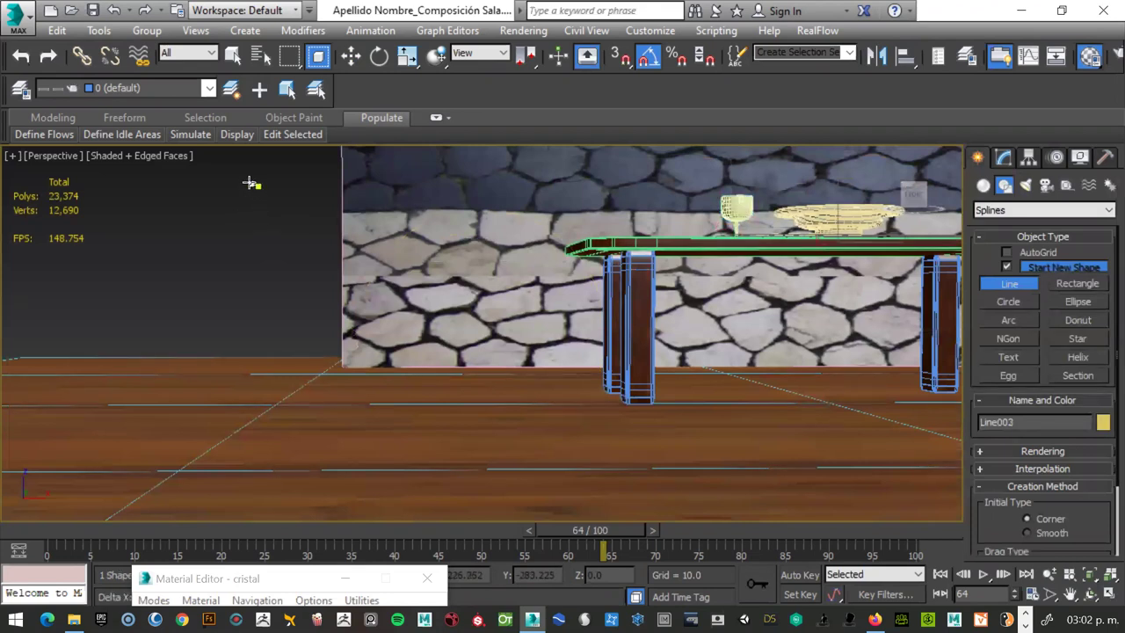
pyautogui.moveTo(243, 193); pyautogui.dragTo(251, 201)
pyautogui.click(249, 204)
pyautogui.click(243, 212)
pyautogui.click(253, 231)
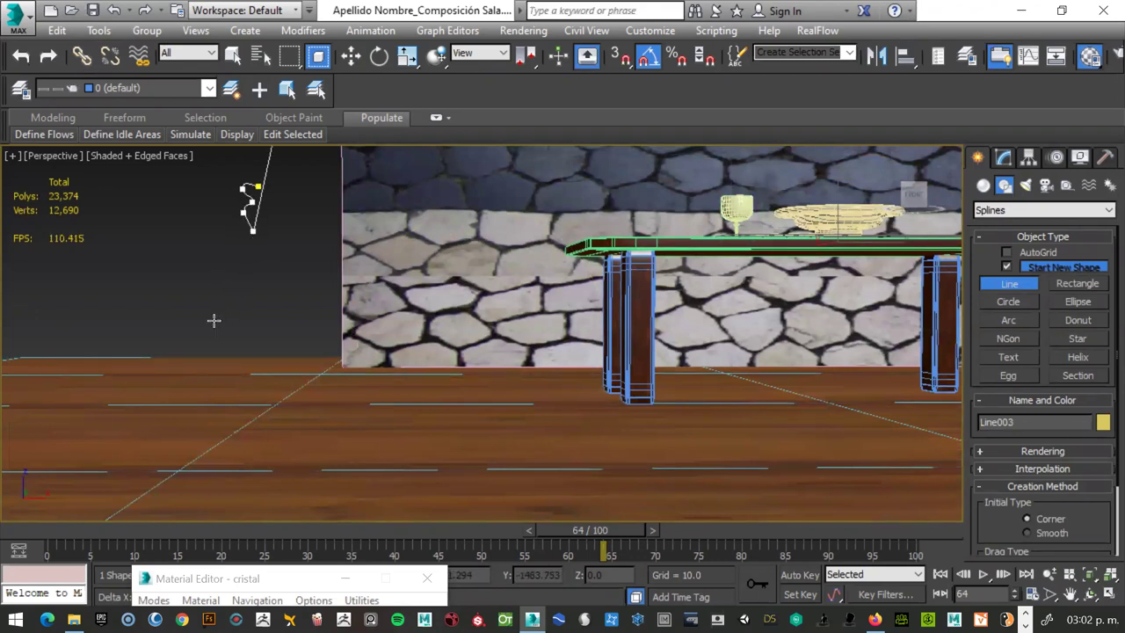
pyautogui.click(218, 286)
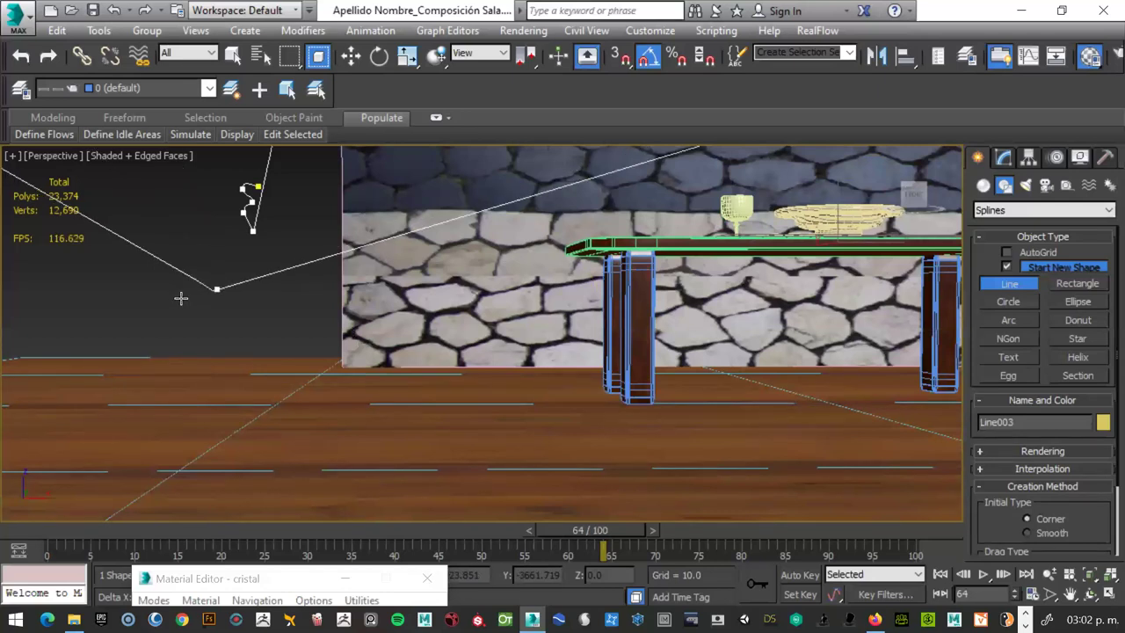
# Orbit down to table height and abandon the unfinished line.
pyautogui.scroll(-3, 265, 332)
pyautogui.scroll(3, 267, 331)
pyautogui.scroll(-2, 268, 328)
pyautogui.scroll(2, 268, 329)
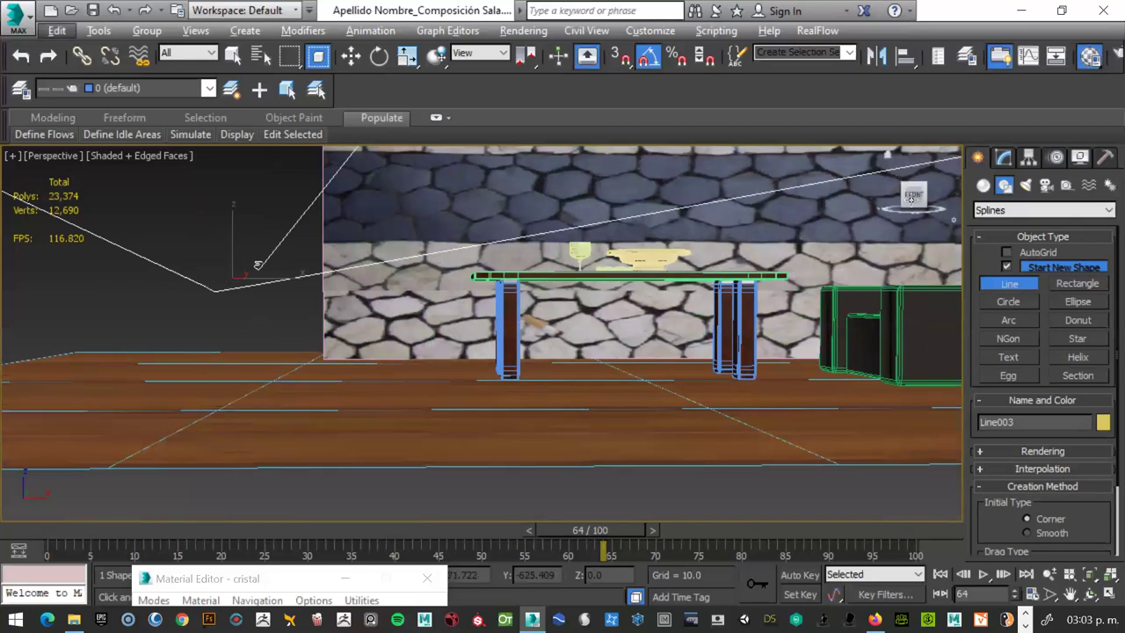
pyautogui.scroll(3, 260, 262)
pyautogui.keyDown('alt'); pyautogui.moveTo(262, 260); pyautogui.dragTo(263, 256, button='middle'); pyautogui.keyUp('alt')
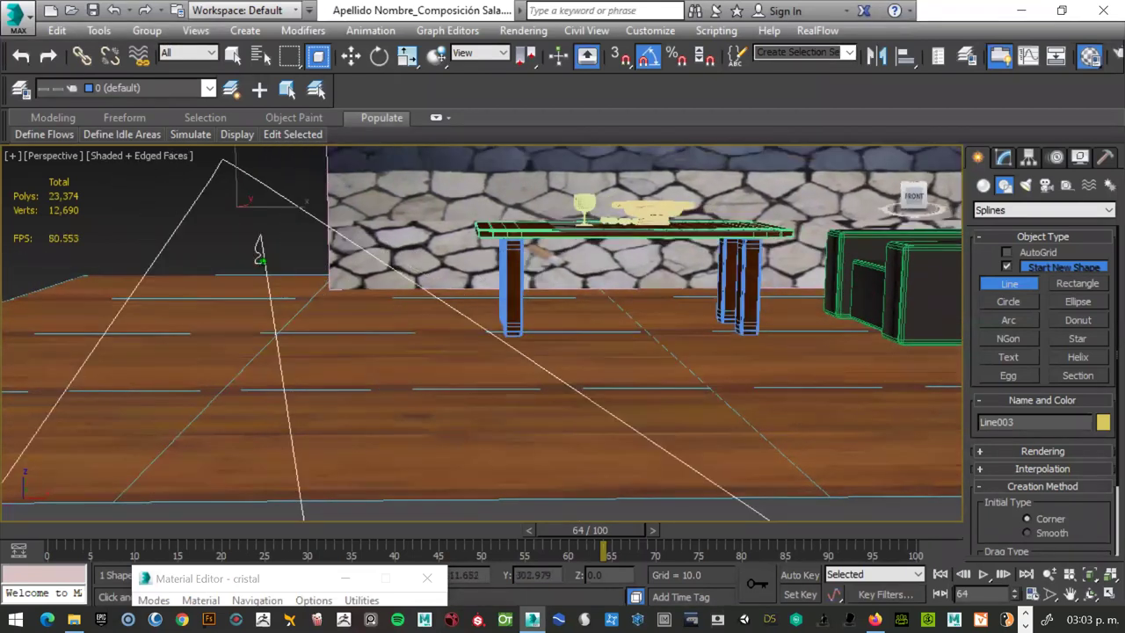
pyautogui.rightClick(779, 189)
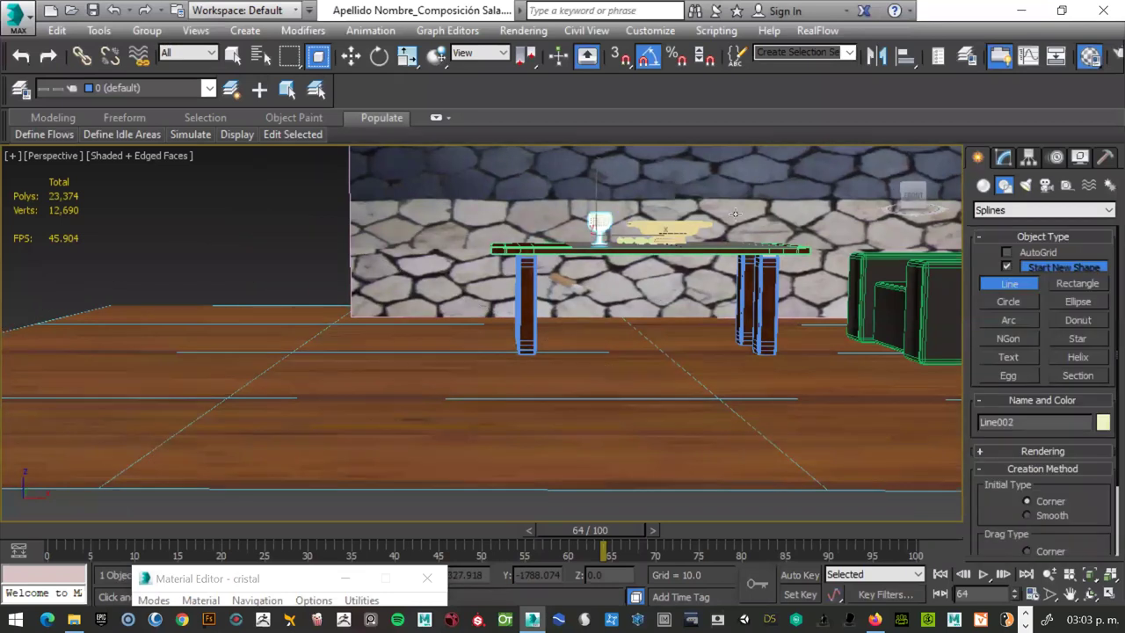
# In Front view, cancel a stray line point and pan to show space above the table.
pyautogui.press('f')
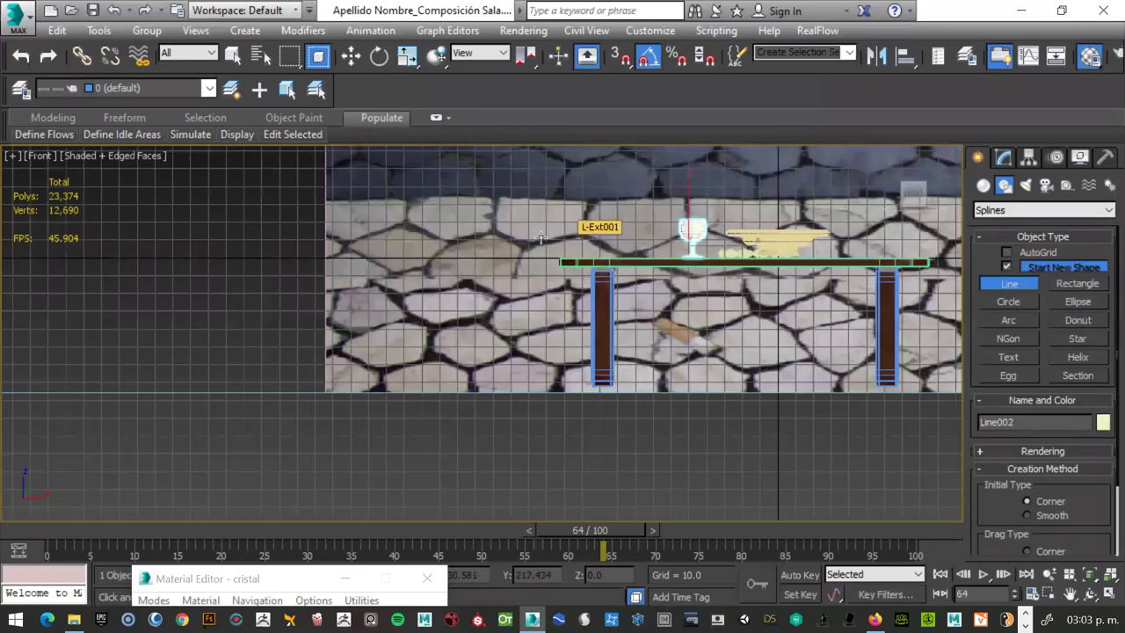
pyautogui.scroll(4, 694, 229)
pyautogui.scroll(3, 694, 230)
pyautogui.scroll(2, 690, 233)
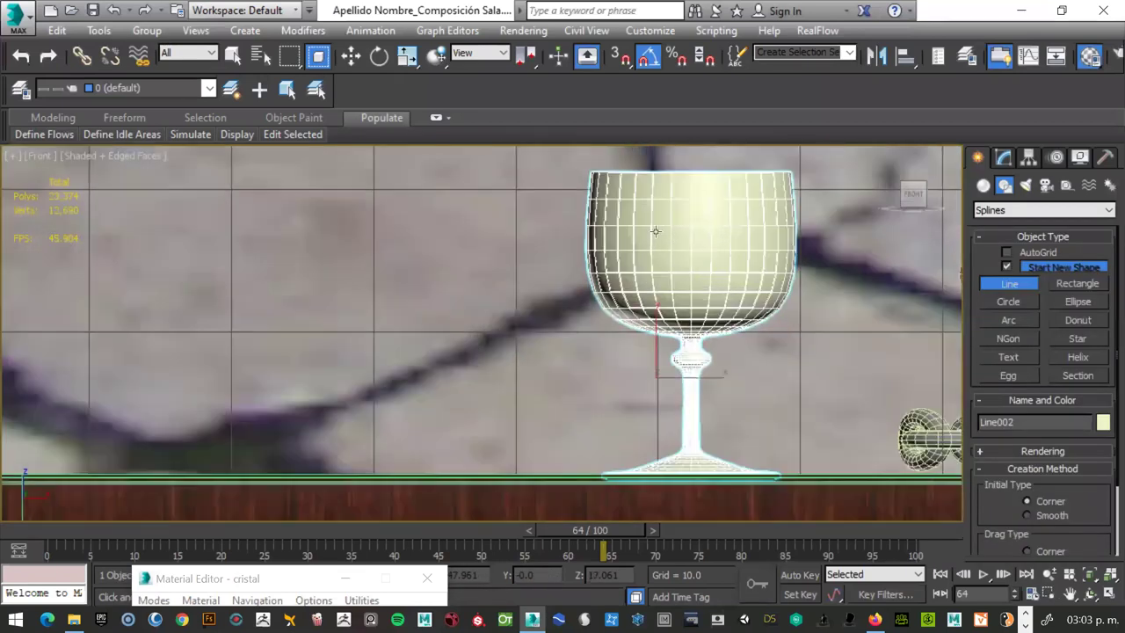
pyautogui.scroll(-4, 592, 238)
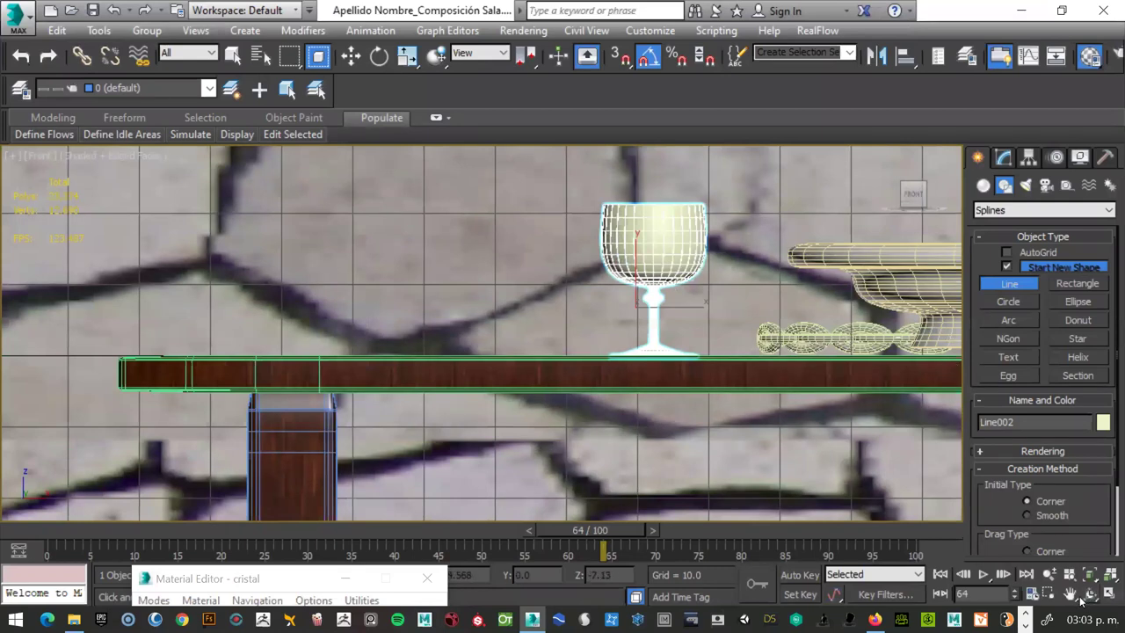
pyautogui.click(746, 342)
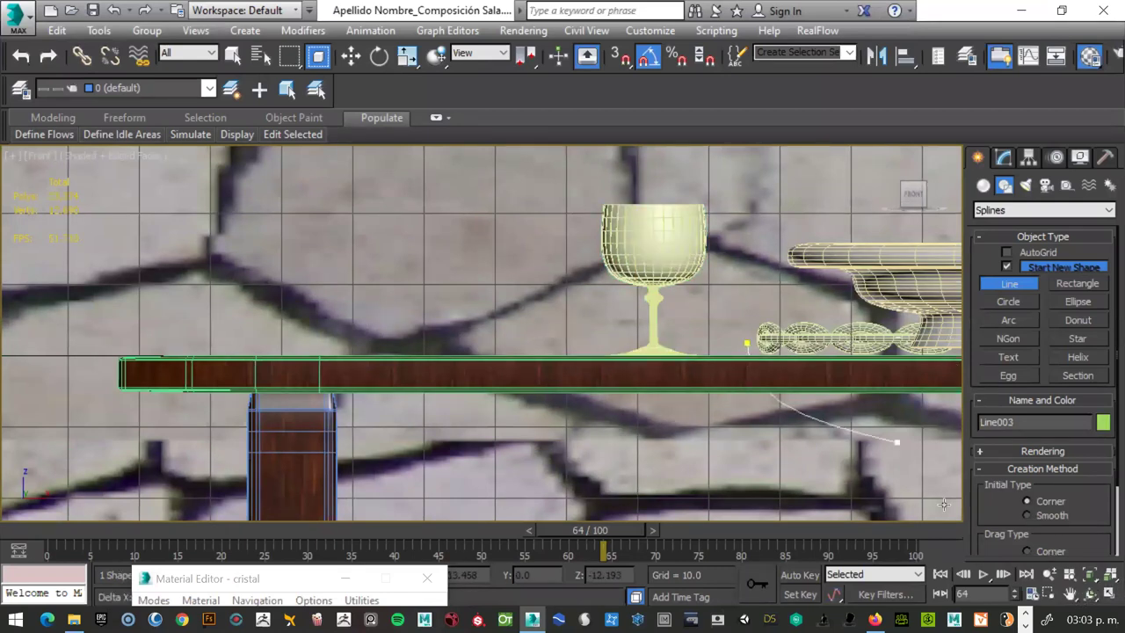
pyautogui.rightClick(820, 403)
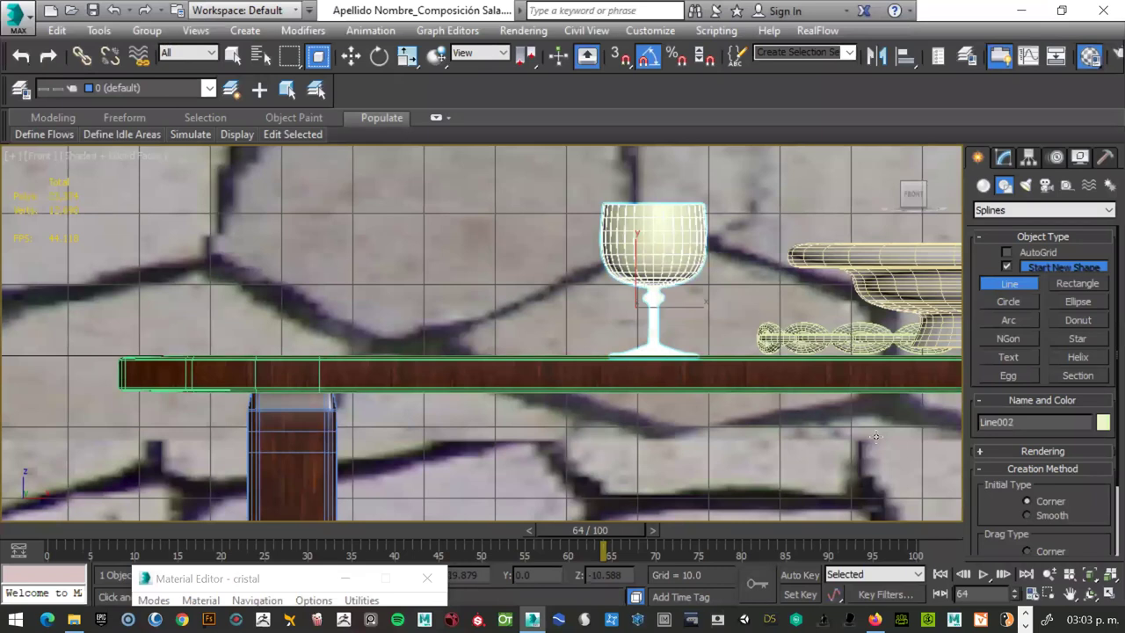
pyautogui.press('w')
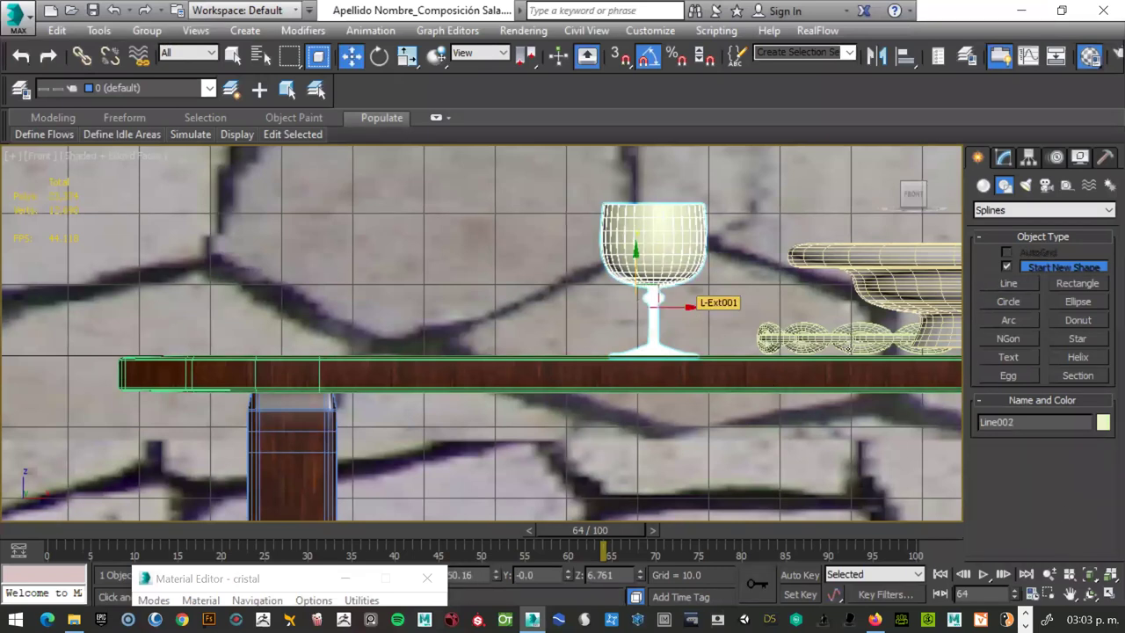
pyautogui.click(1071, 594)
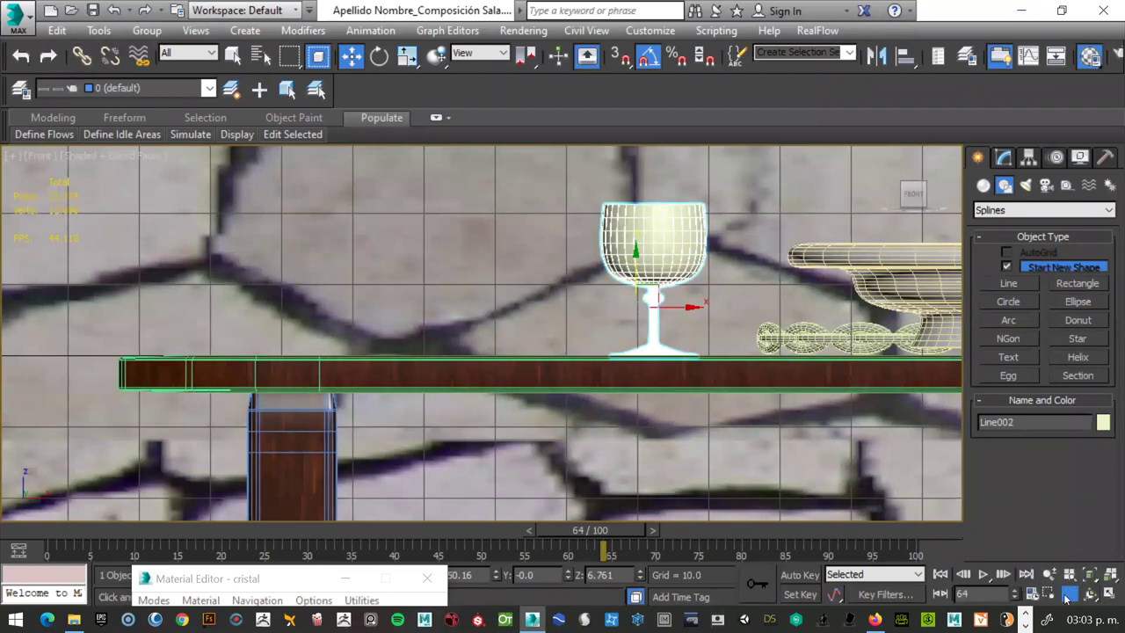
pyautogui.moveTo(558, 346); pyautogui.dragTo(542, 427)
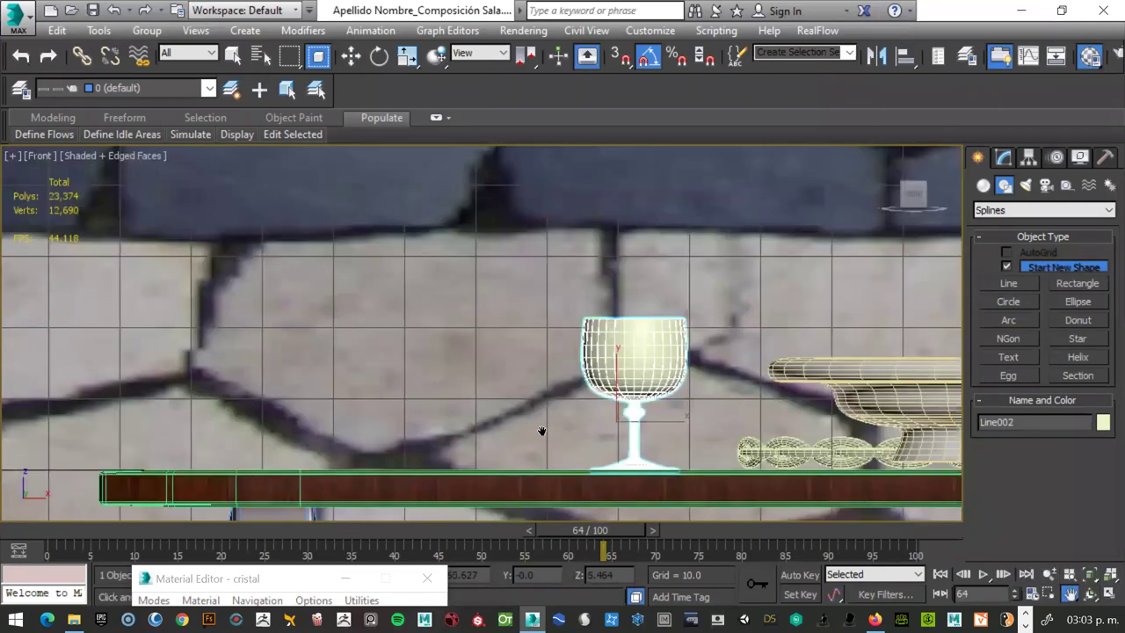
# Draw a nine-point bottle half-profile left of the glass, from neck tip down to base.
pyautogui.click(1008, 284)
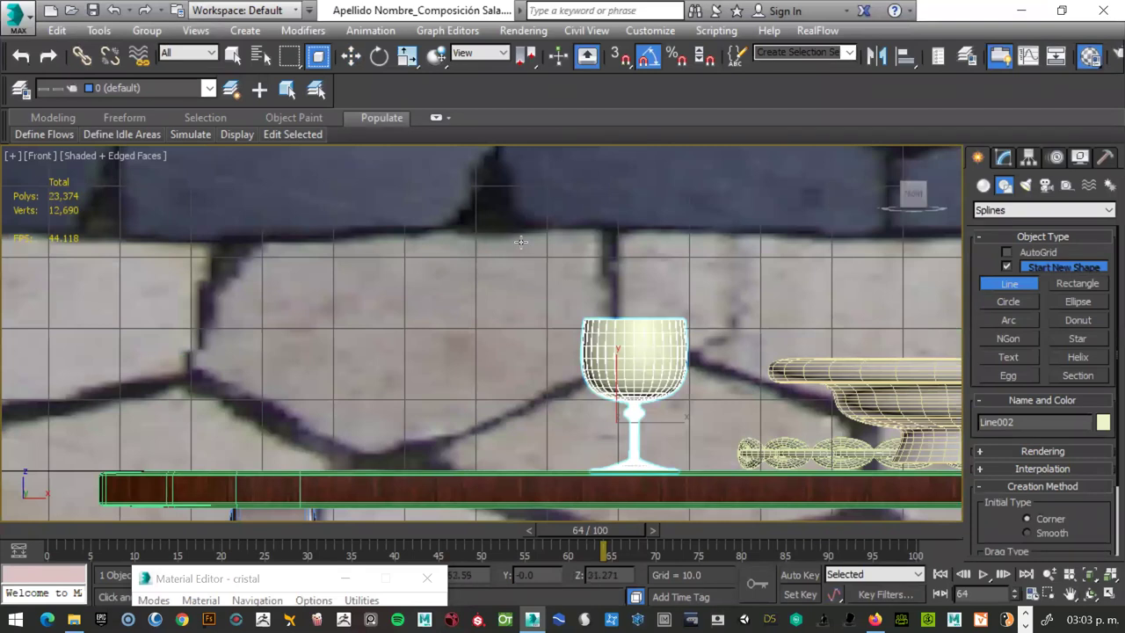
pyautogui.click(466, 161)
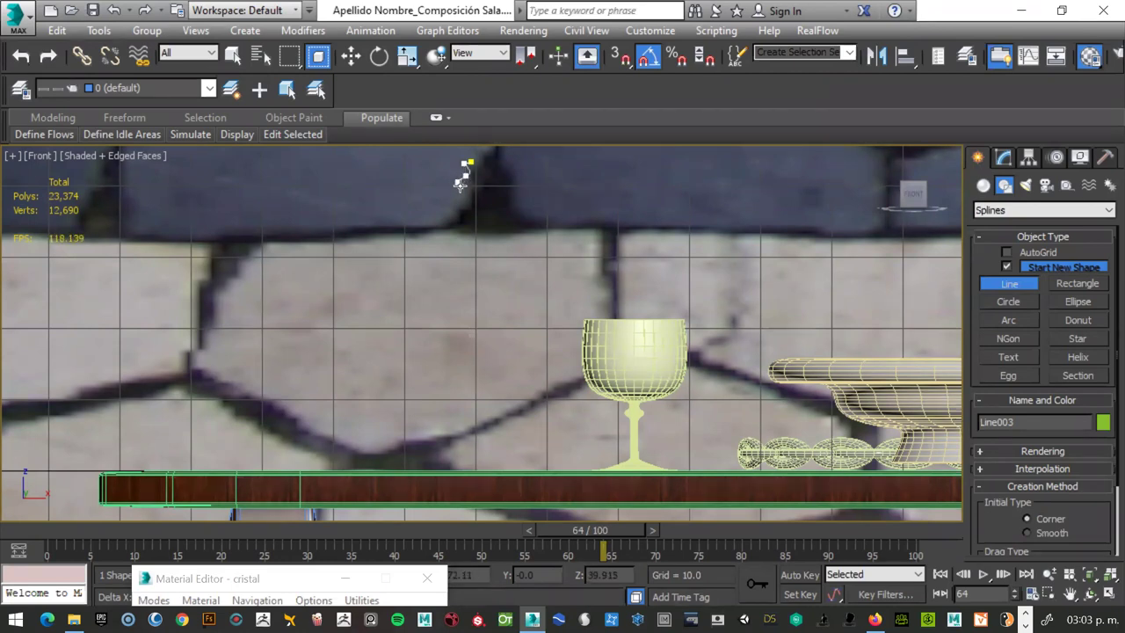
pyautogui.click(464, 215)
pyautogui.click(457, 269)
pyautogui.click(425, 310)
pyautogui.click(419, 370)
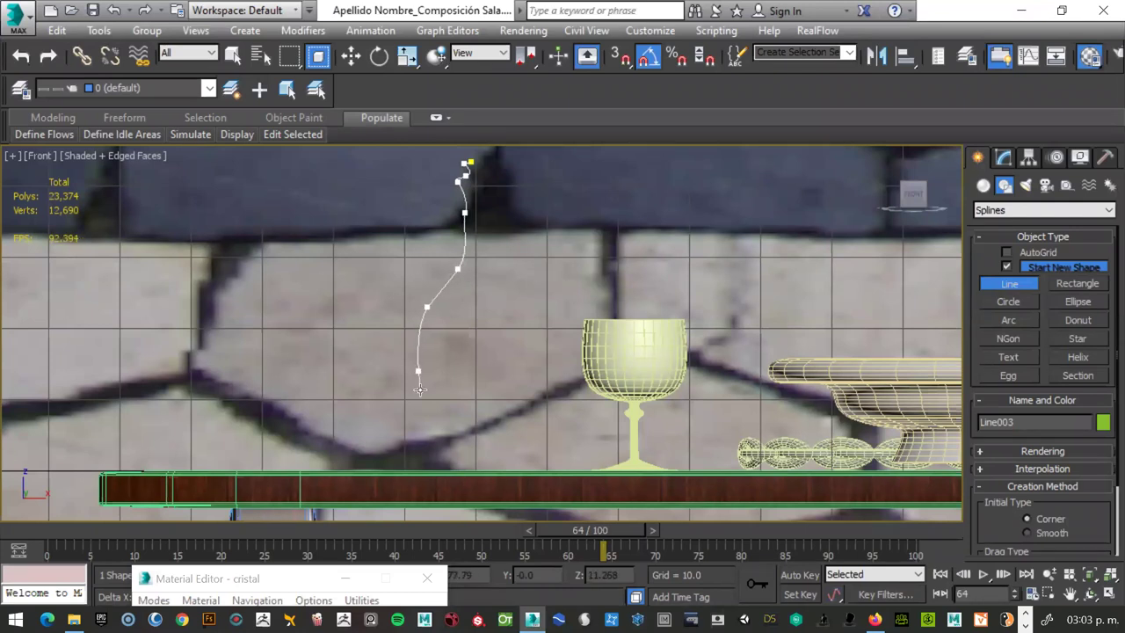
pyautogui.click(431, 452)
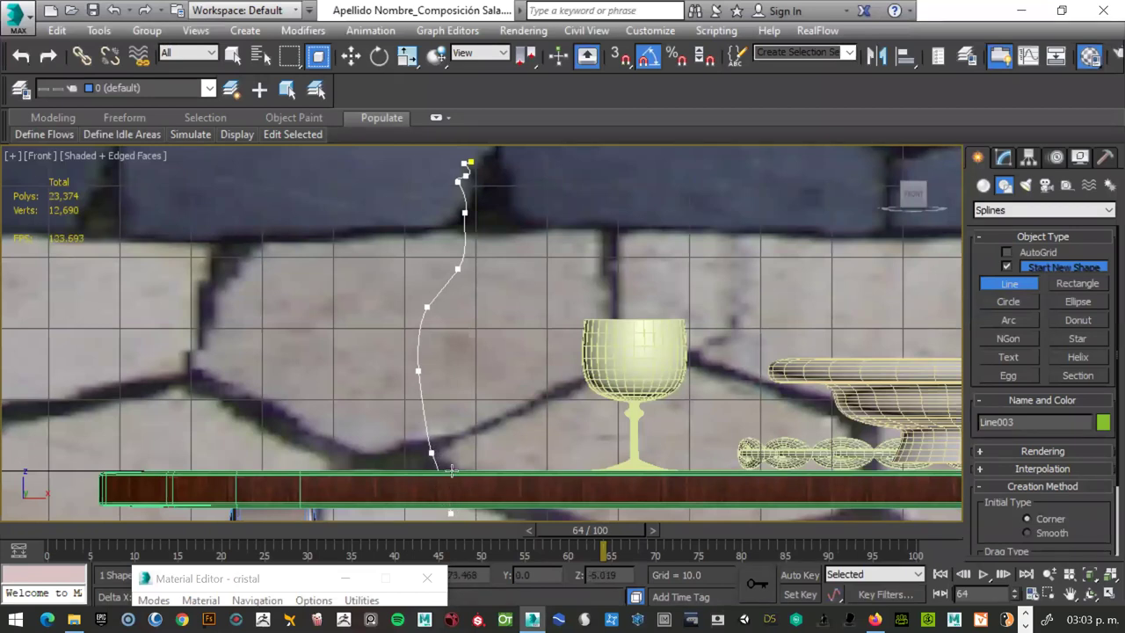
pyautogui.click(453, 462)
pyautogui.click(461, 458)
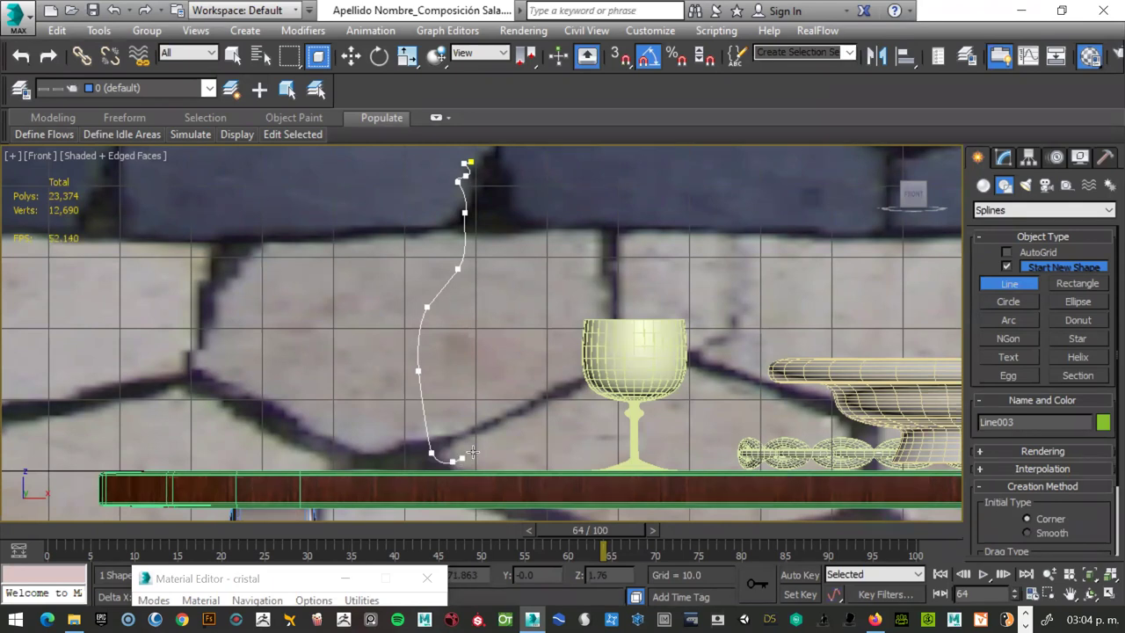
pyautogui.click(486, 453)
pyautogui.rightClick(543, 420)
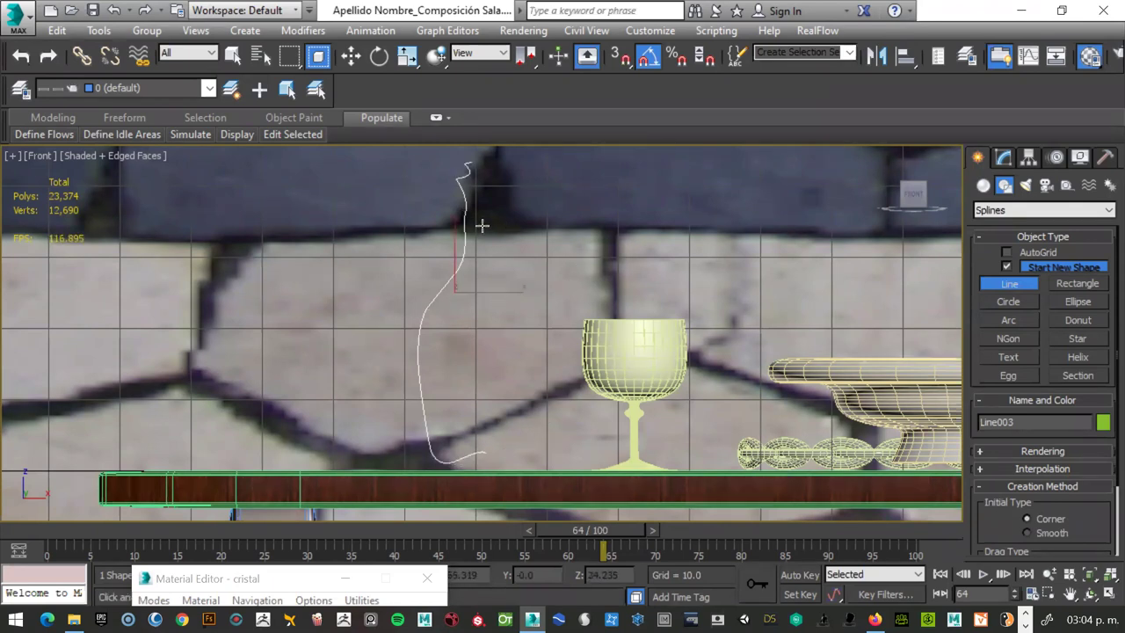
# Isolate the new bottle profile line, hiding the rest of the scene.
pyautogui.press('w')
pyautogui.rightClick(457, 207)
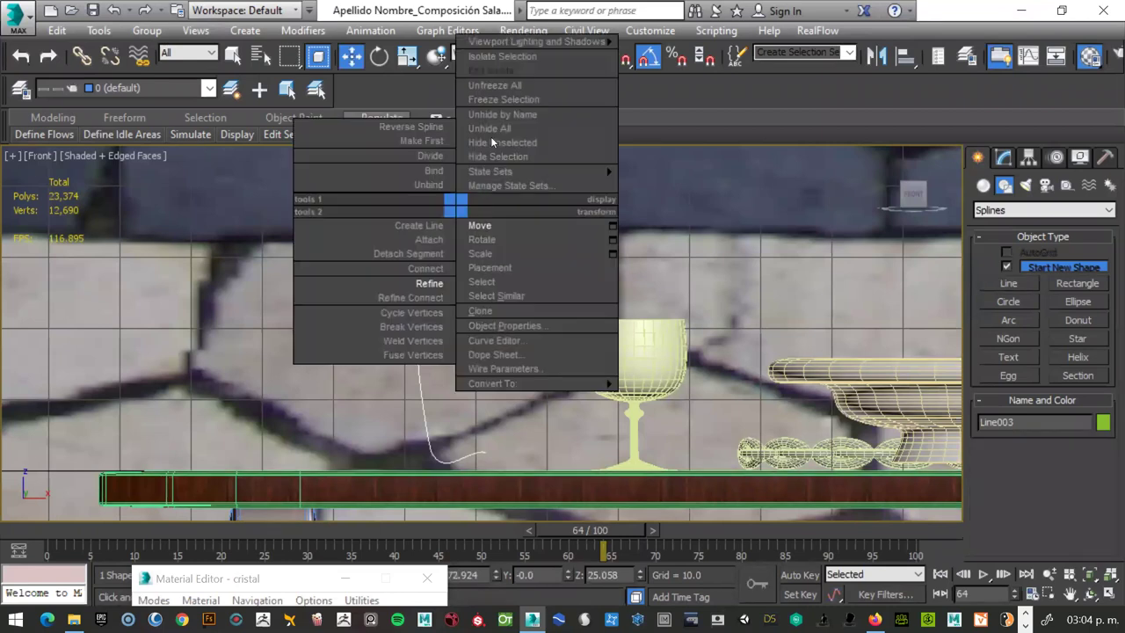
pyautogui.click(499, 58)
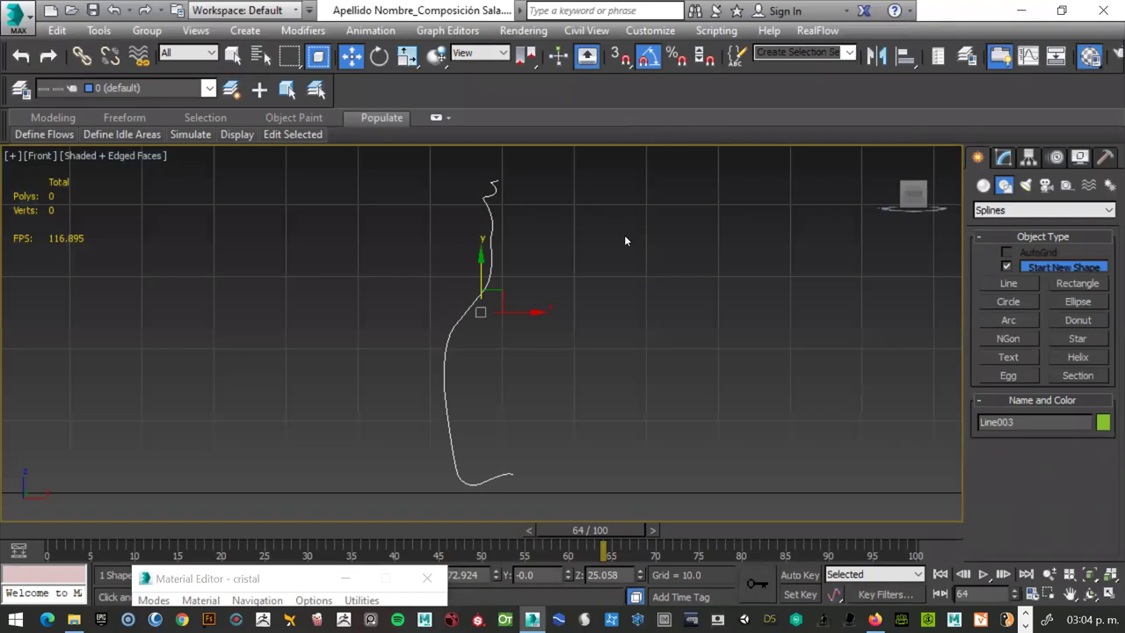
# In Vertex sub-object mode, select the profile's top and neck vertices.
pyautogui.press('1')
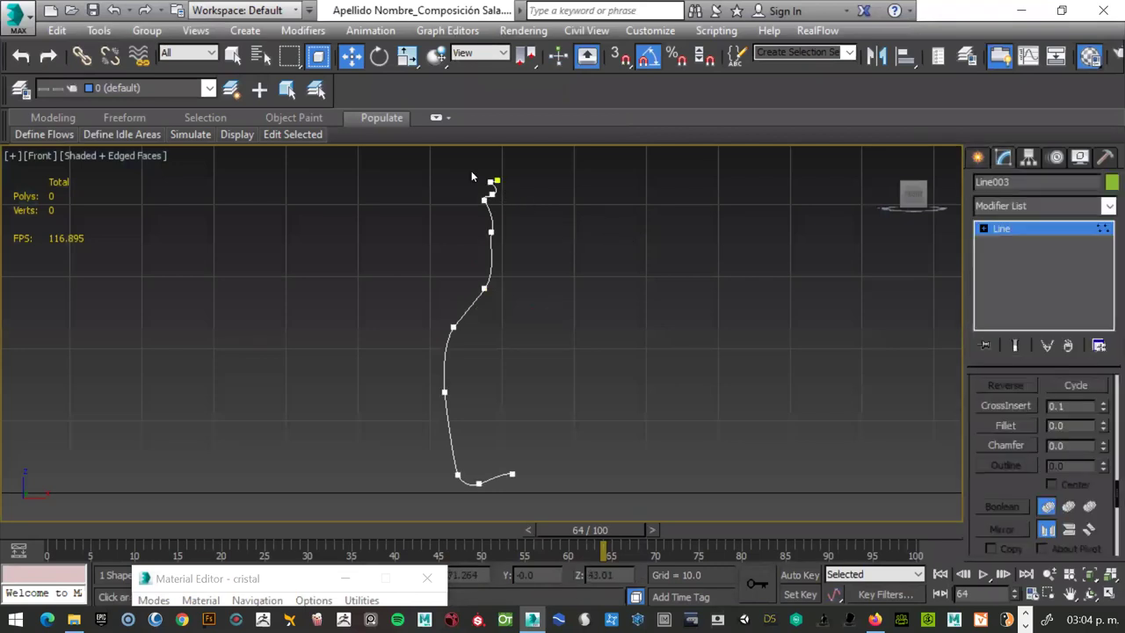
pyautogui.moveTo(507, 216); pyautogui.dragTo(514, 214)
pyautogui.click(621, 260)
pyautogui.click(489, 219)
pyautogui.rightClick(489, 220)
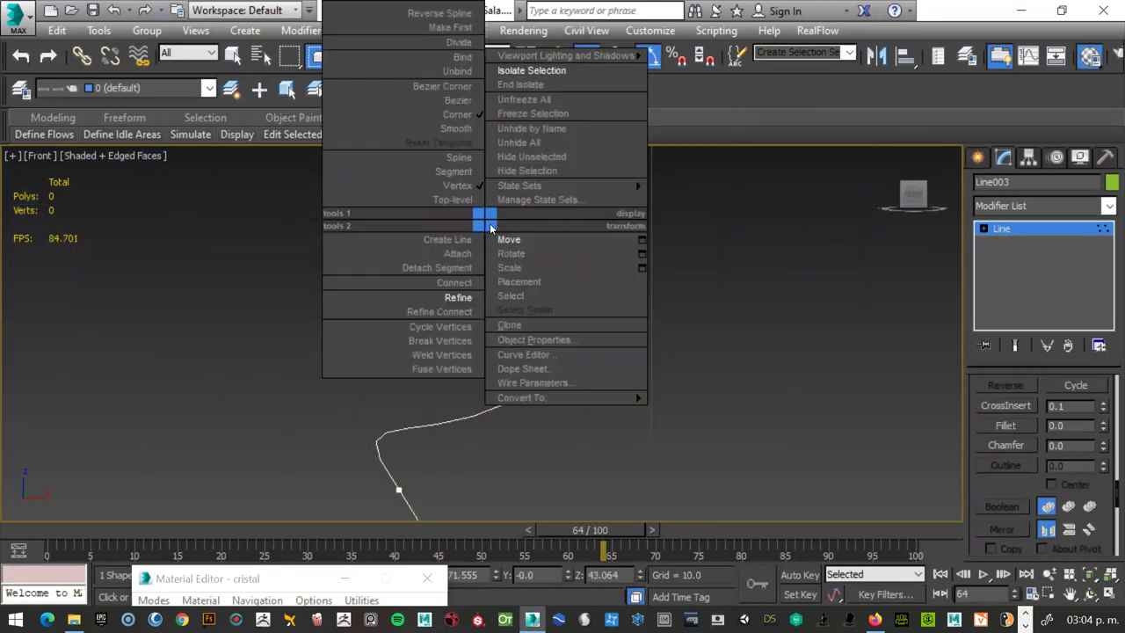